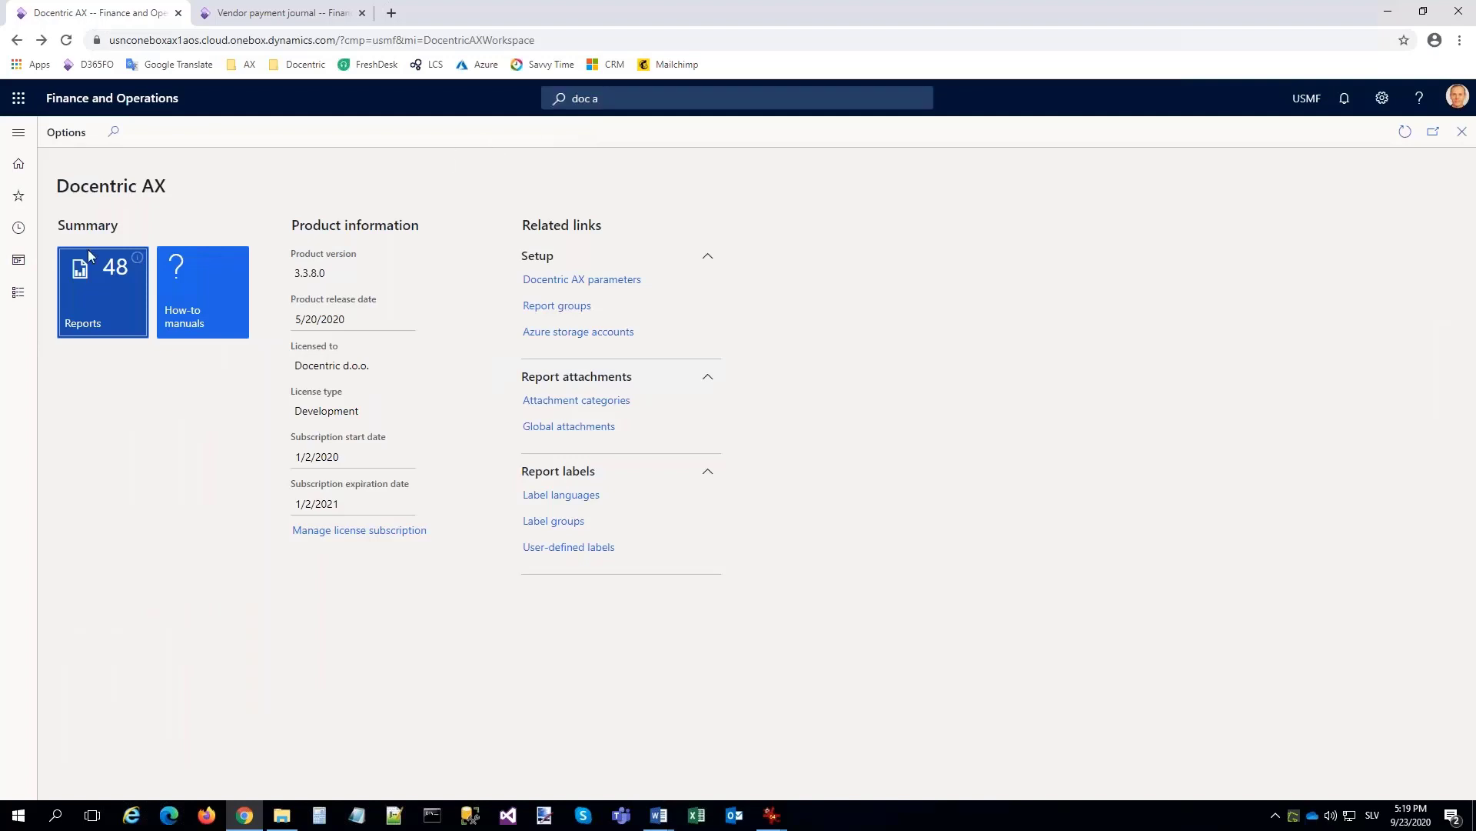
Open the data source generation options for Cheque_US.Report from the Docentric AX reports list.
click(87, 291)
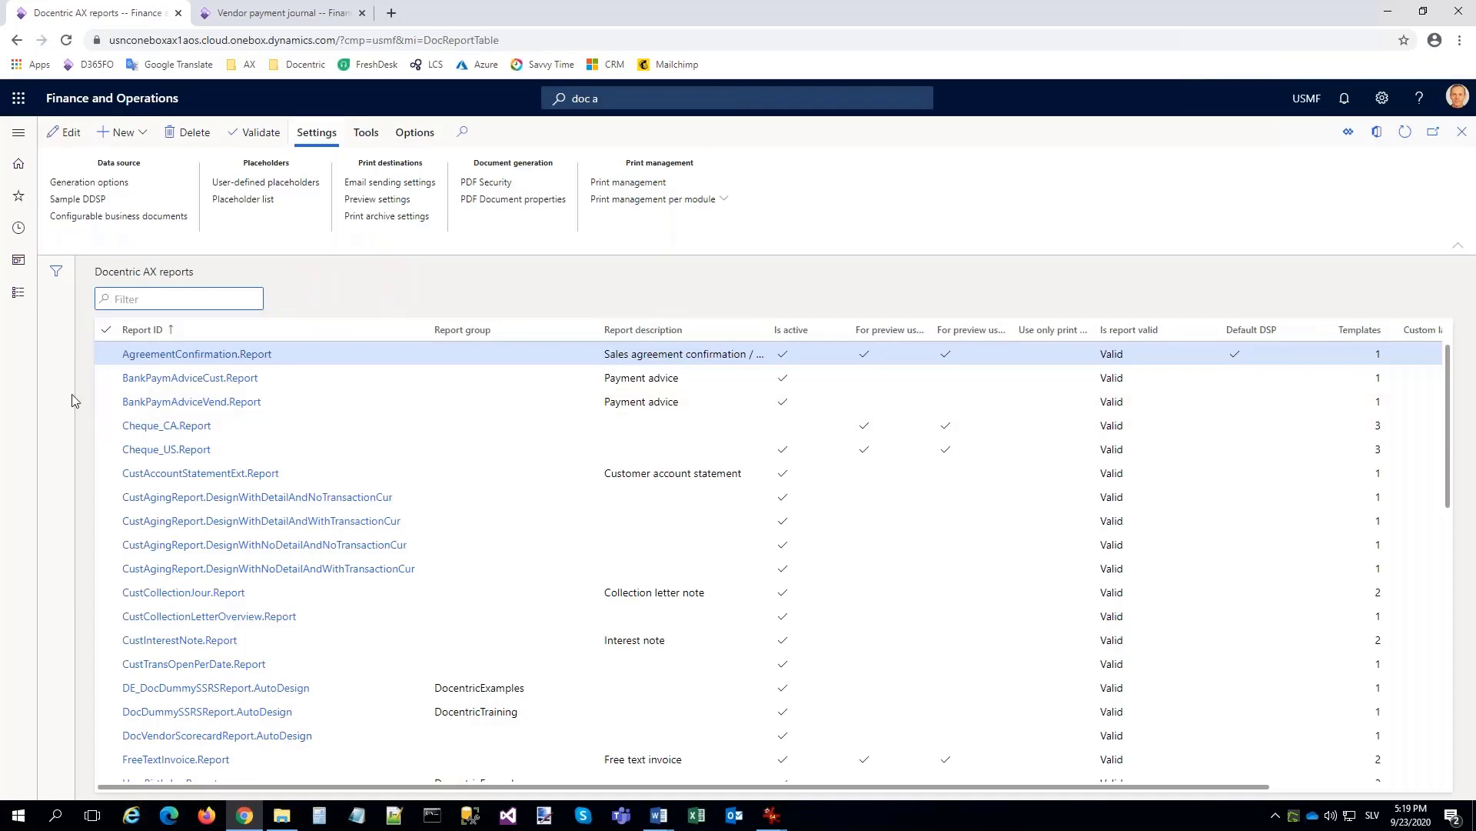
click(152, 451)
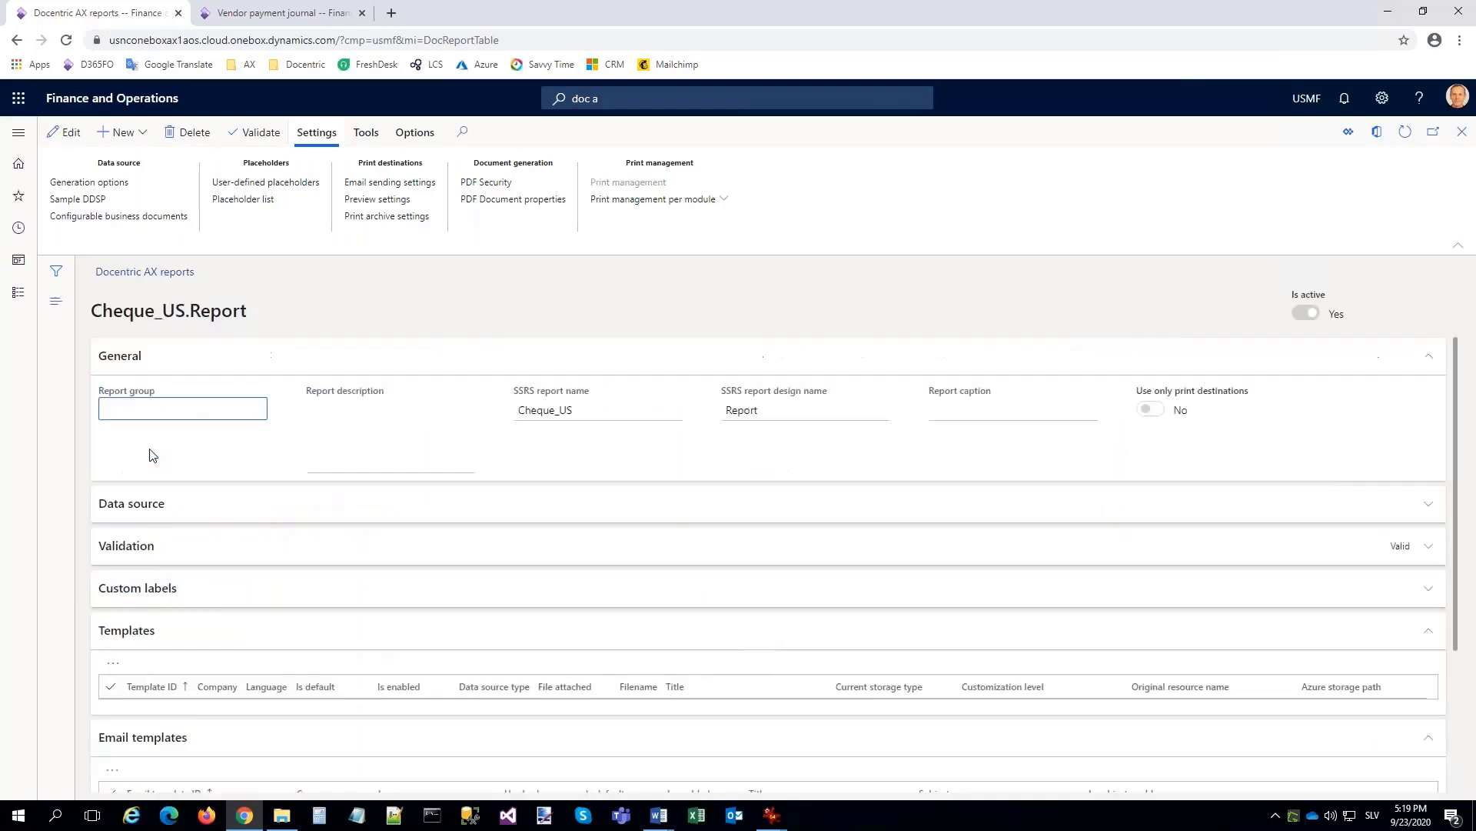
click(160, 358)
click(87, 183)
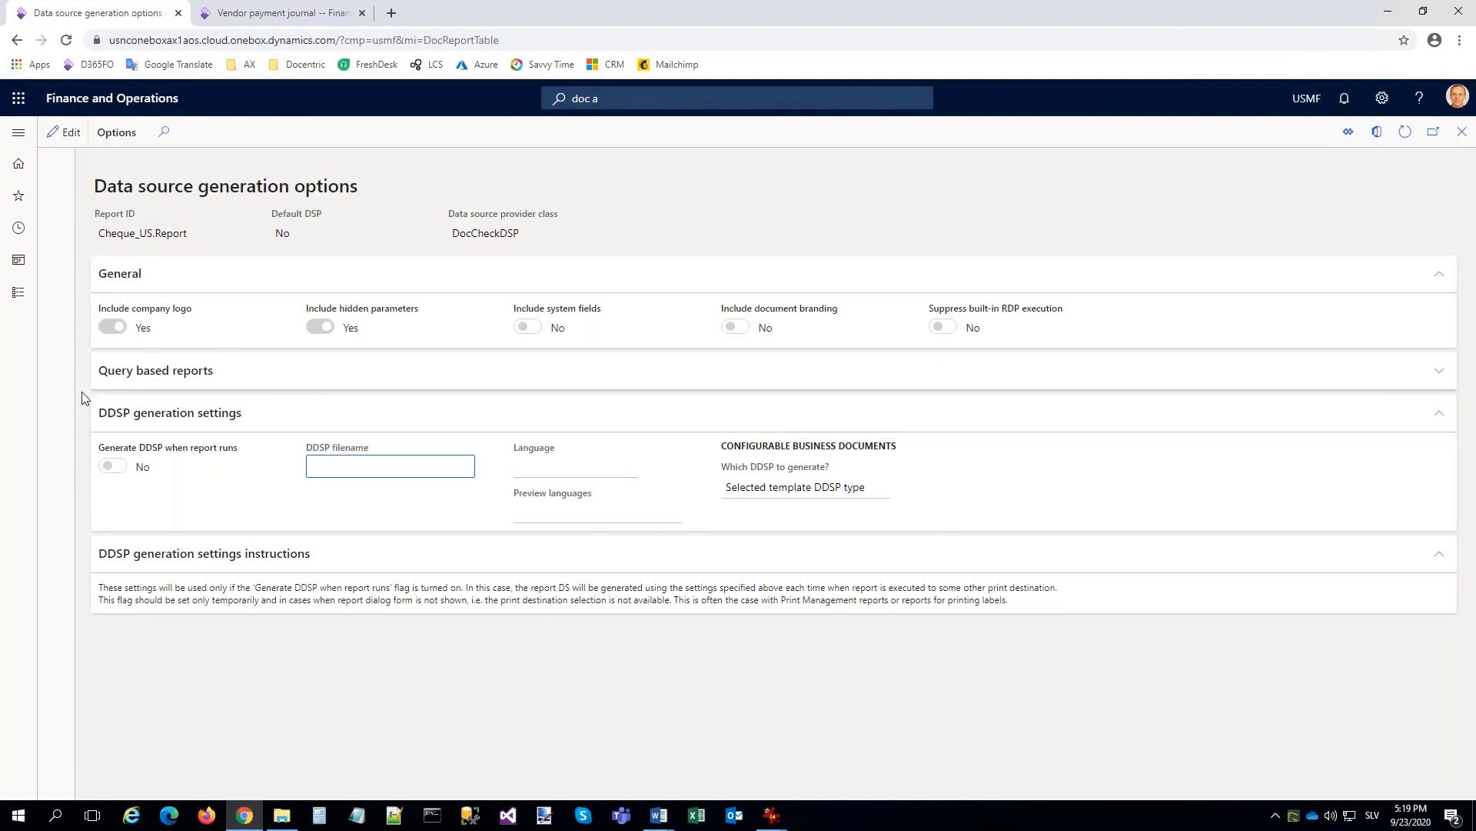
Enable generating the DDSP when the report runs for Cheque_US.Report and return the form to read mode.
click(120, 466)
click(115, 470)
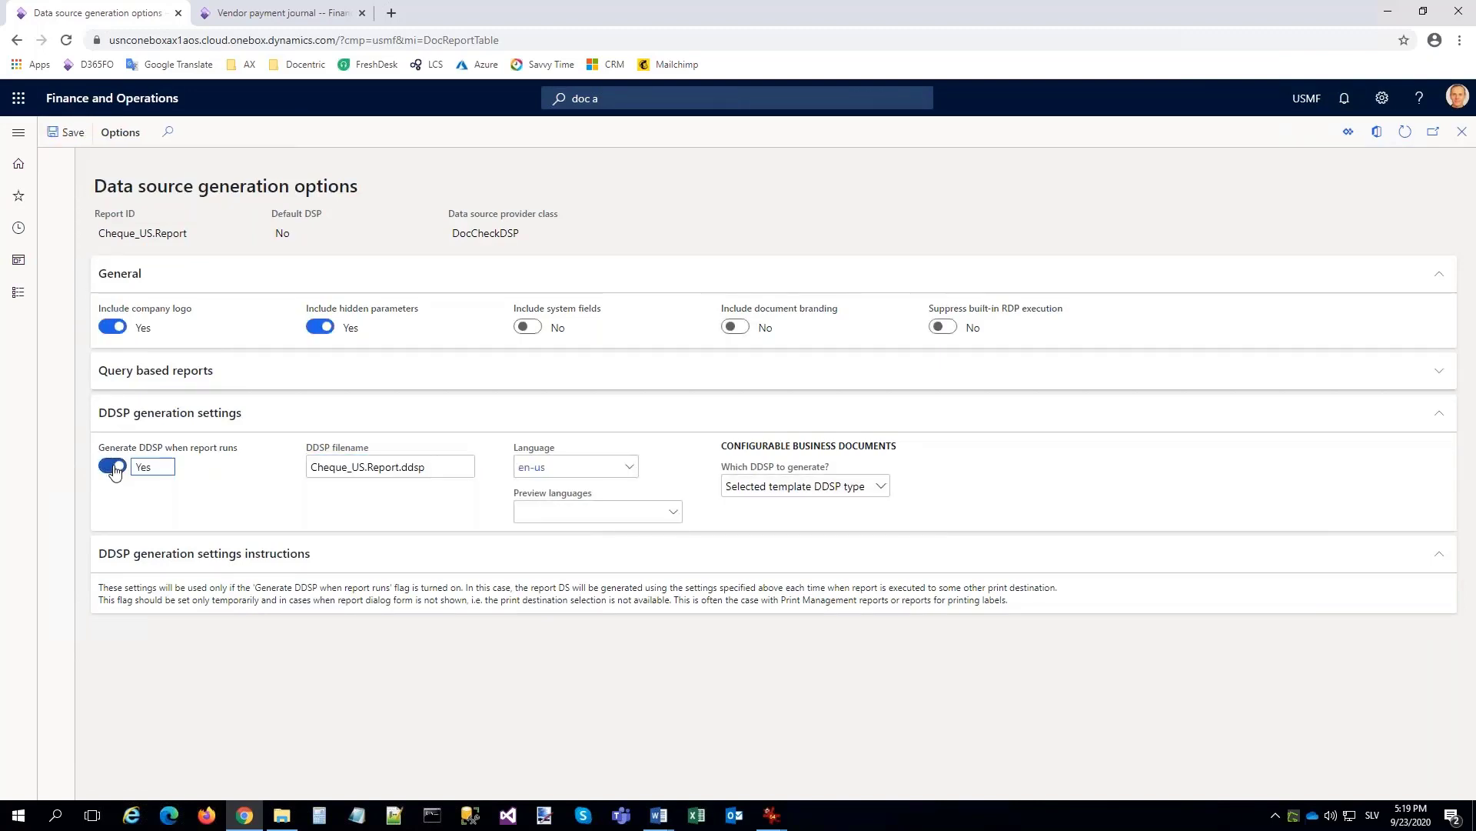
key(F2)
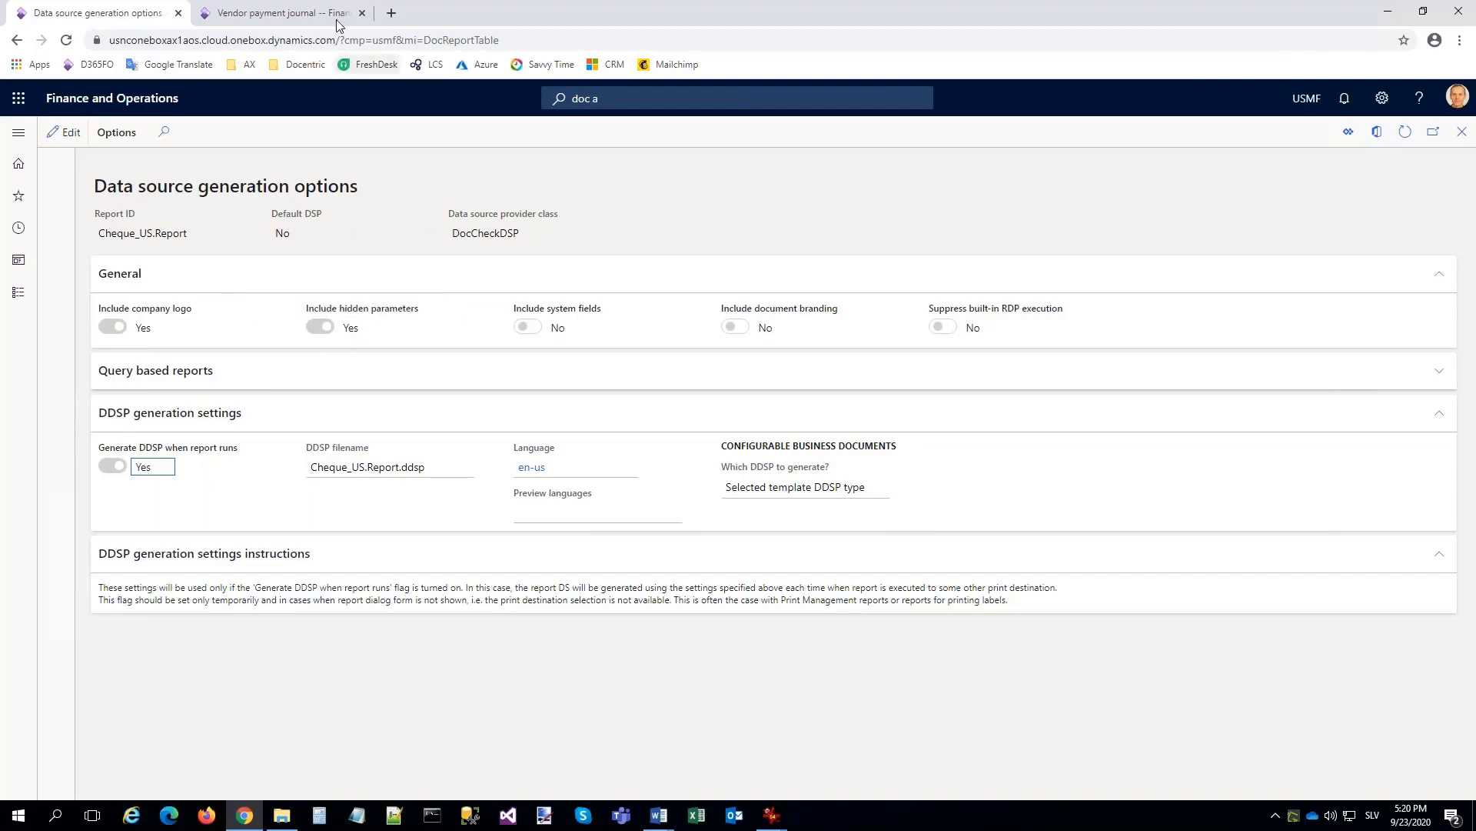
Find the vendor payment journal with the search "v p j" and open the payment lines of journal batch 00631.
click(278, 14)
click(632, 98)
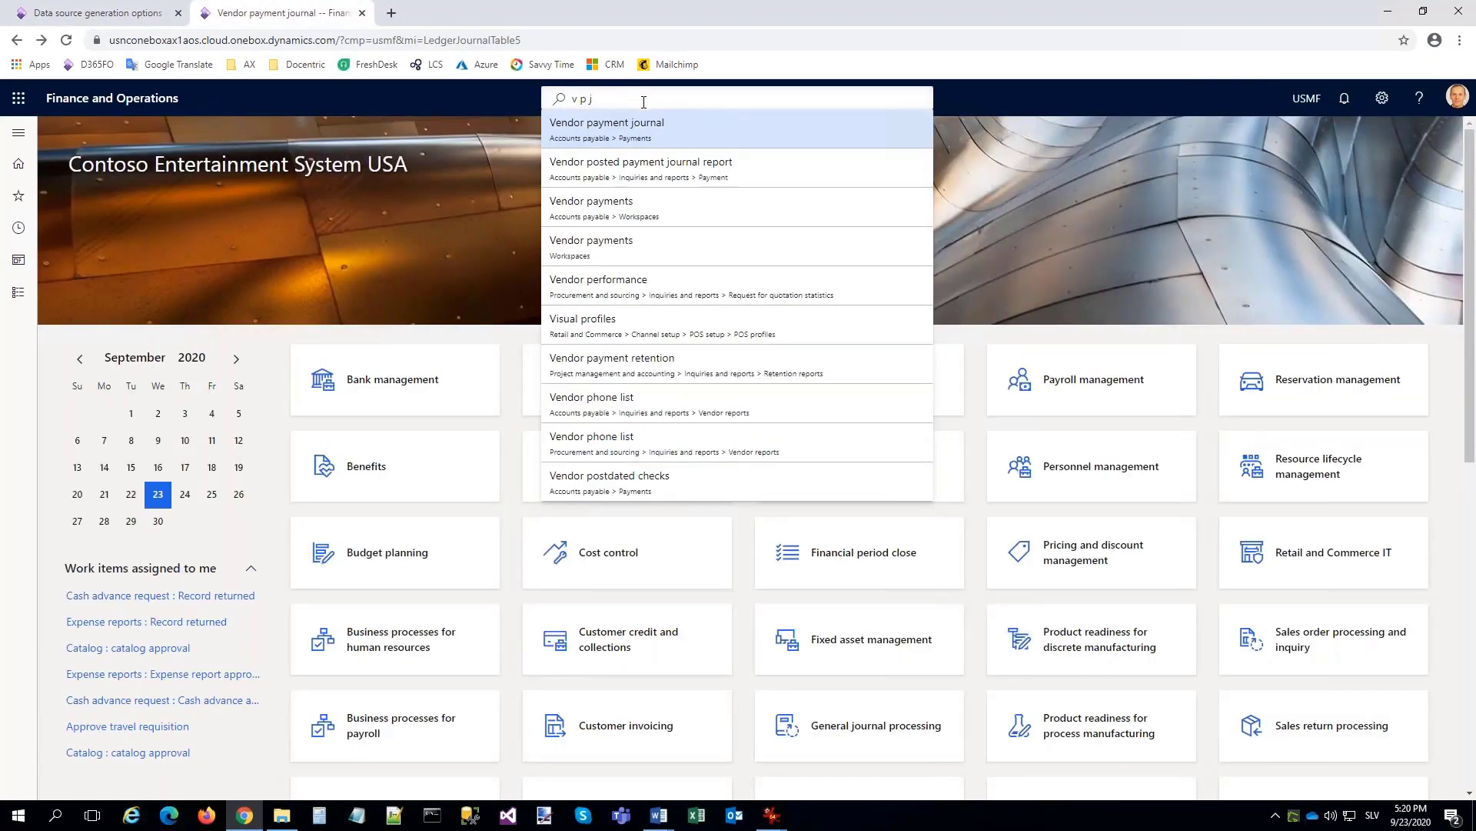
click(643, 132)
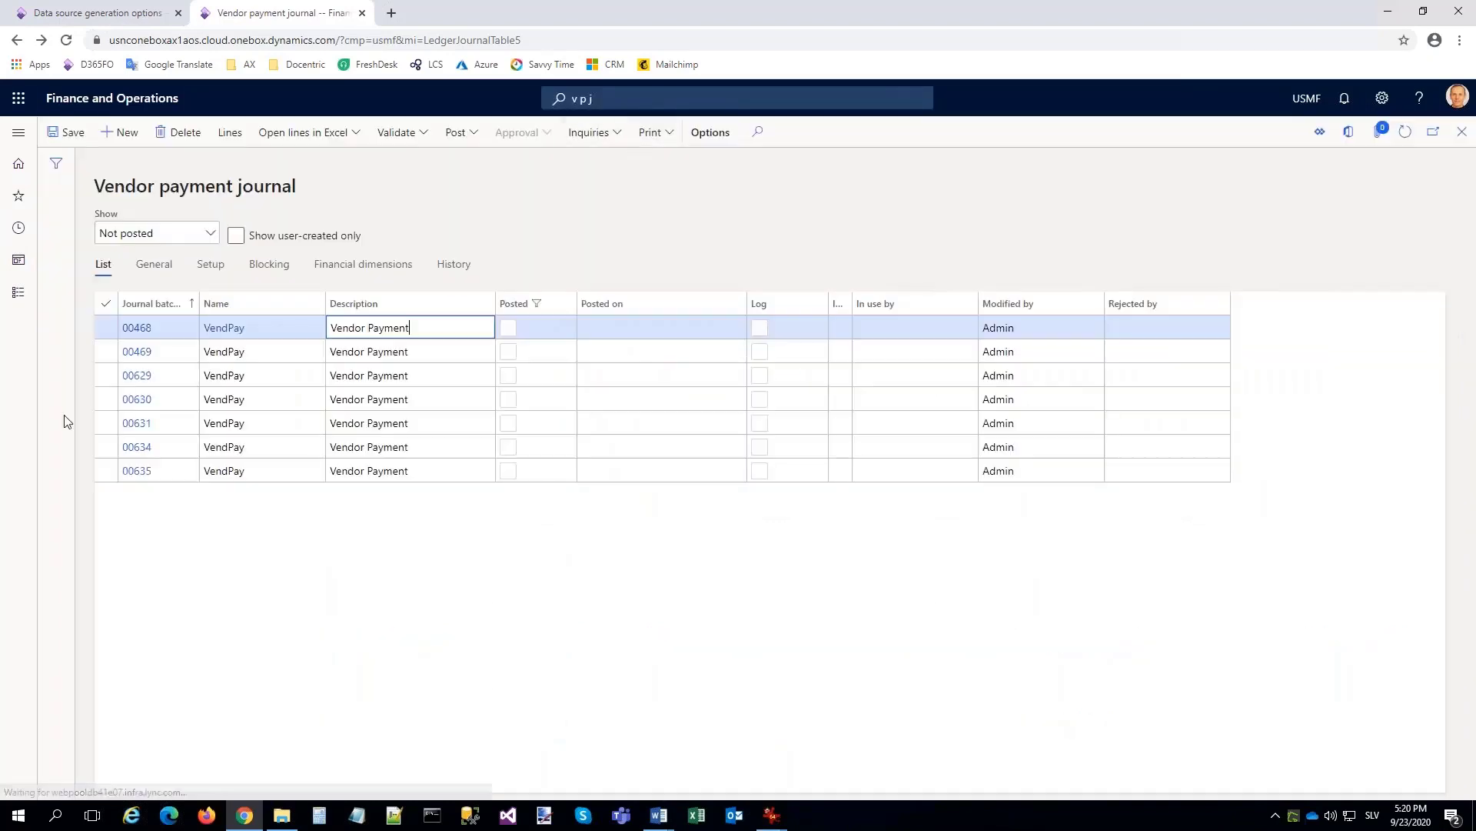
click(105, 423)
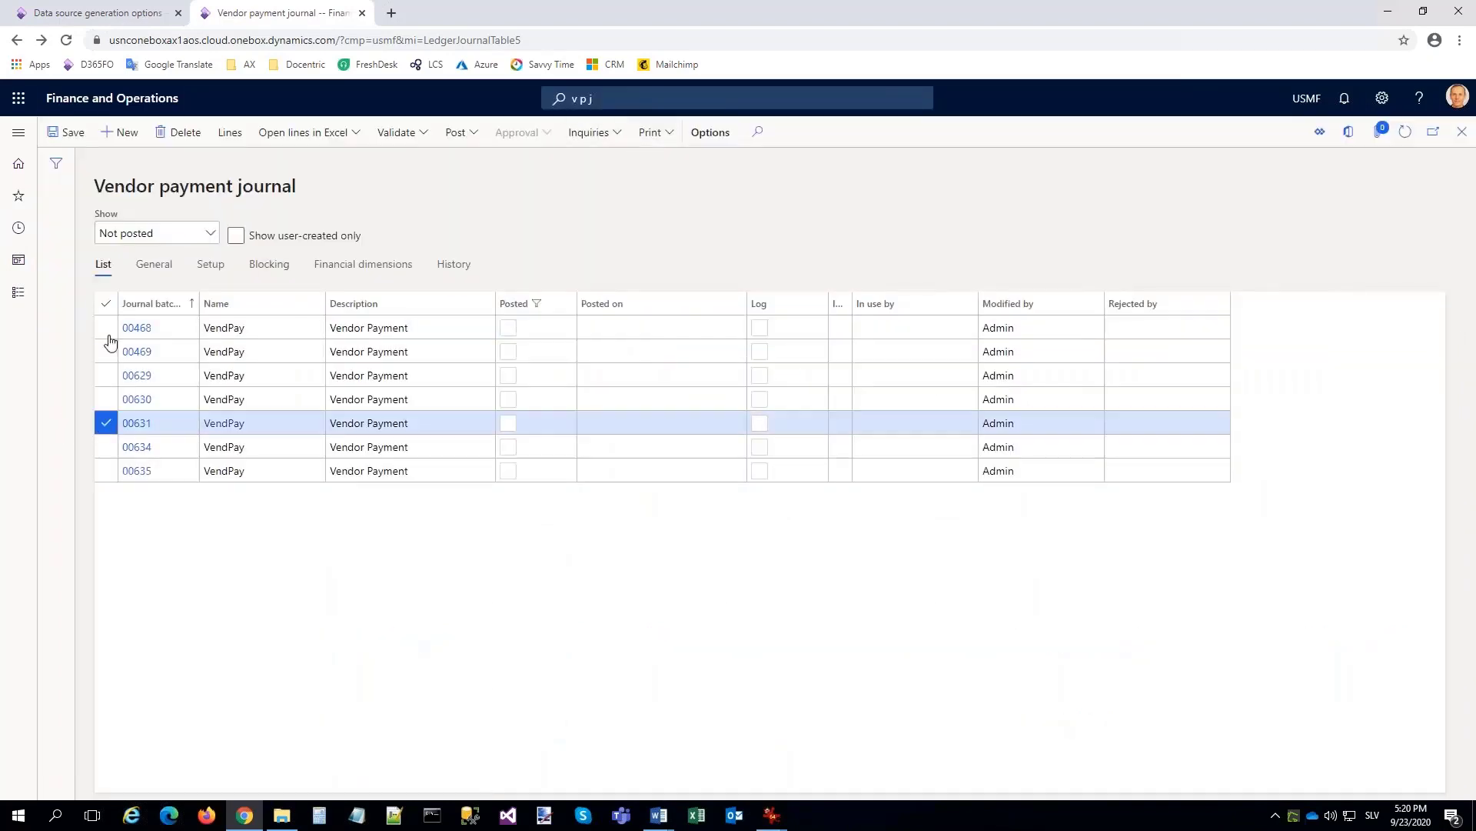
click(231, 137)
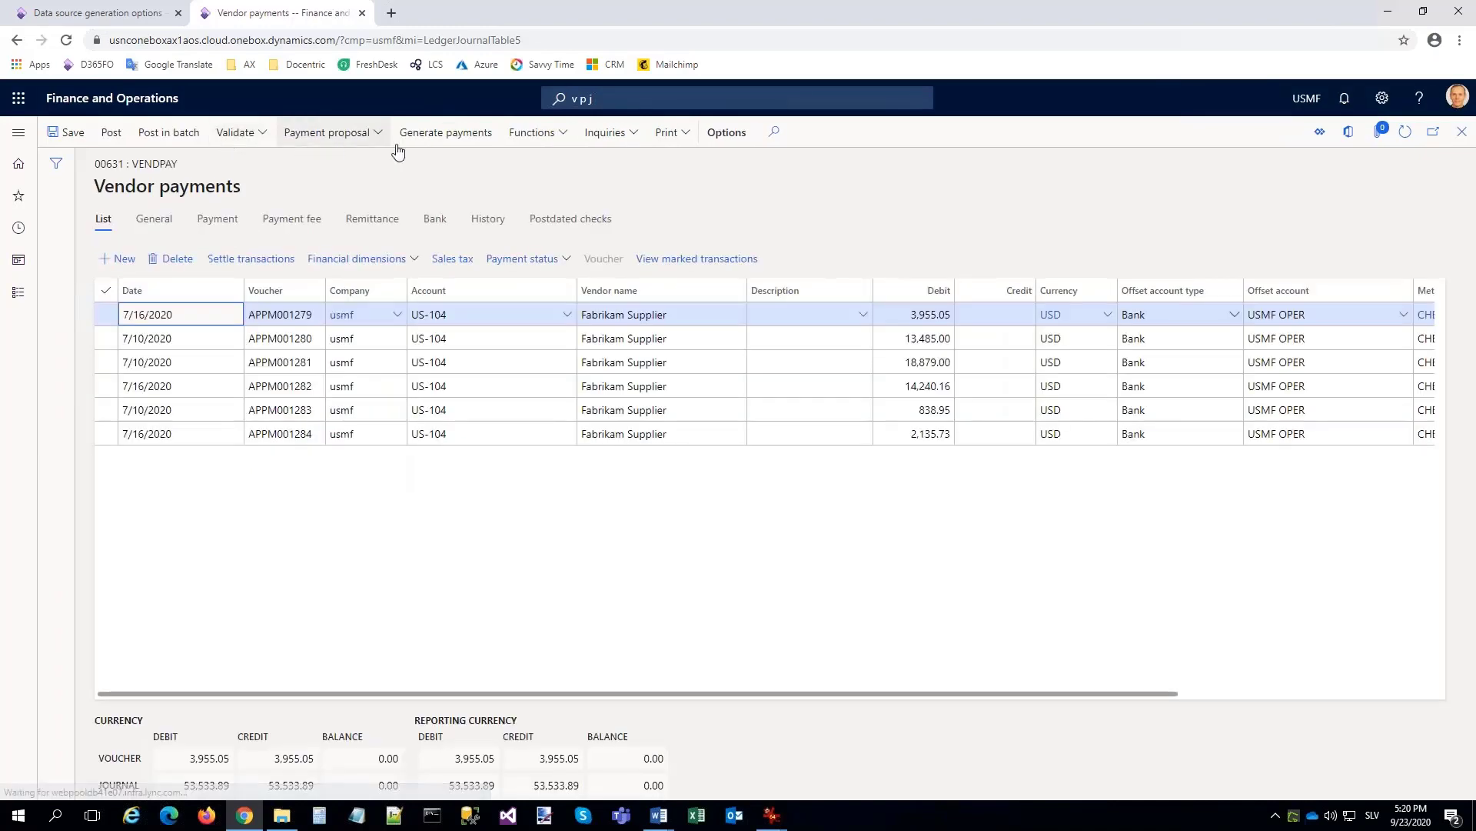
Generate the journal's payments by CHECK from bank account USMF OPER and close the resulting check preview.
click(432, 135)
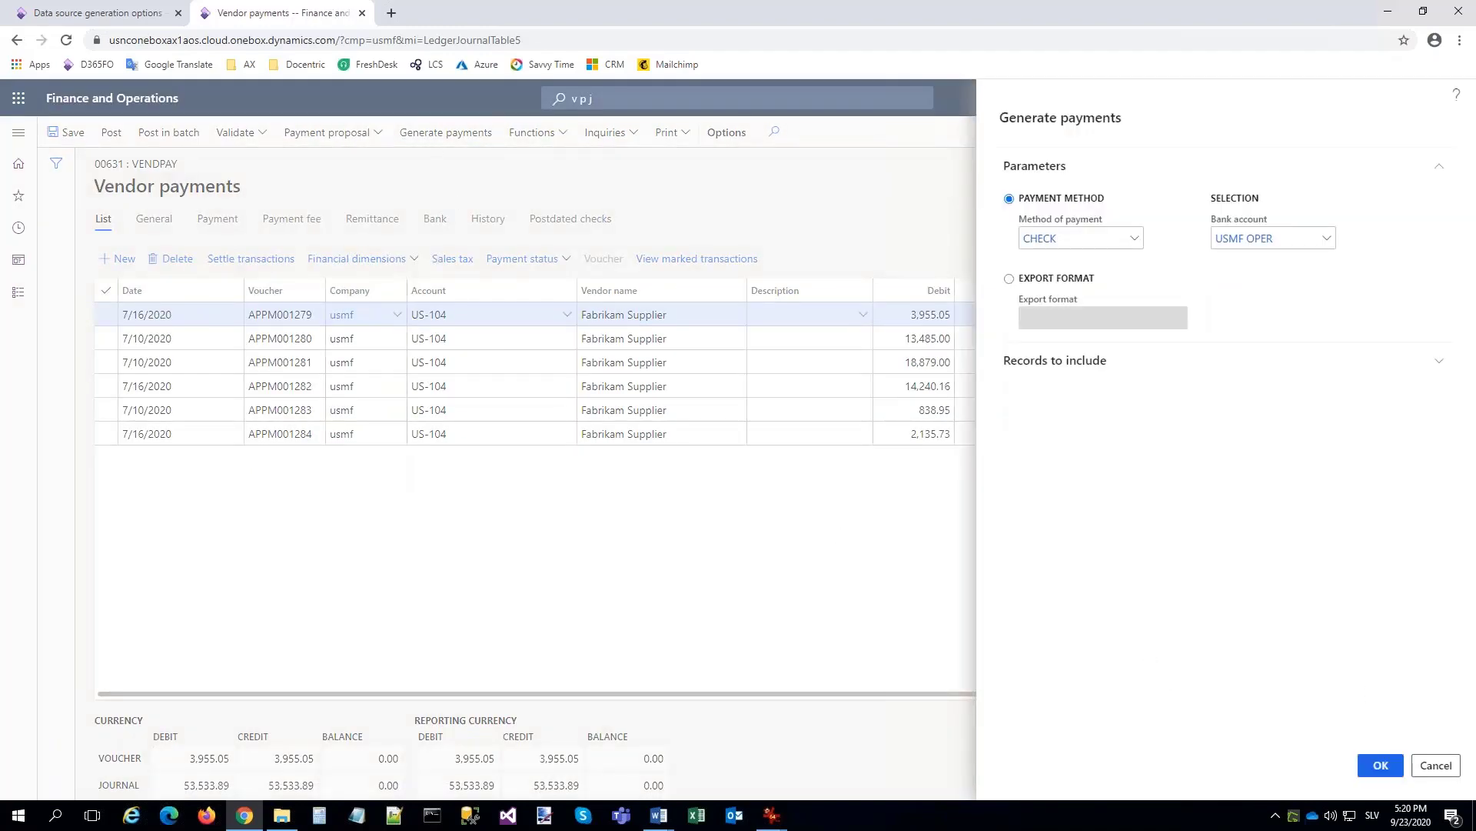
click(1380, 766)
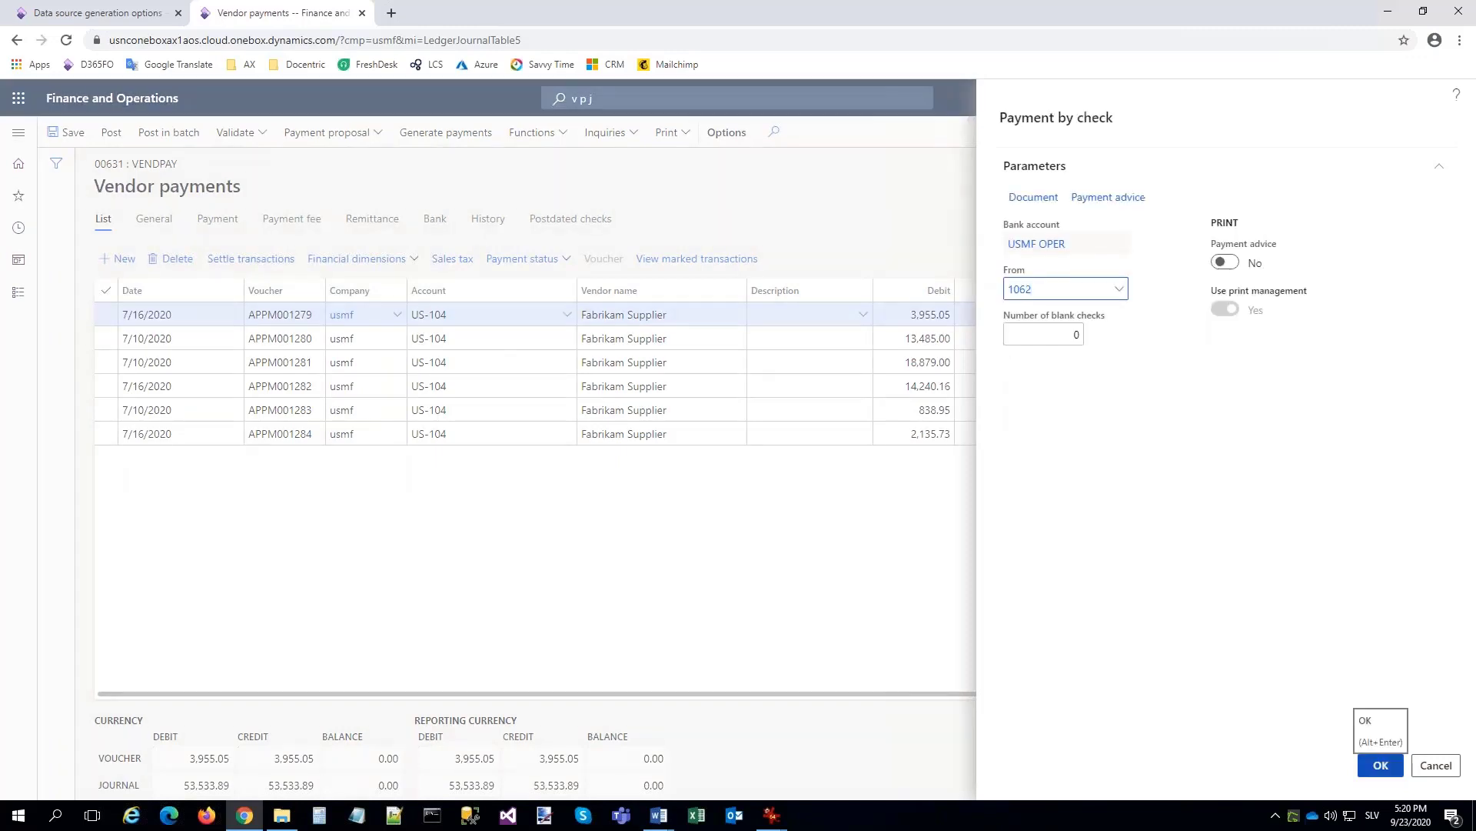
click(1382, 766)
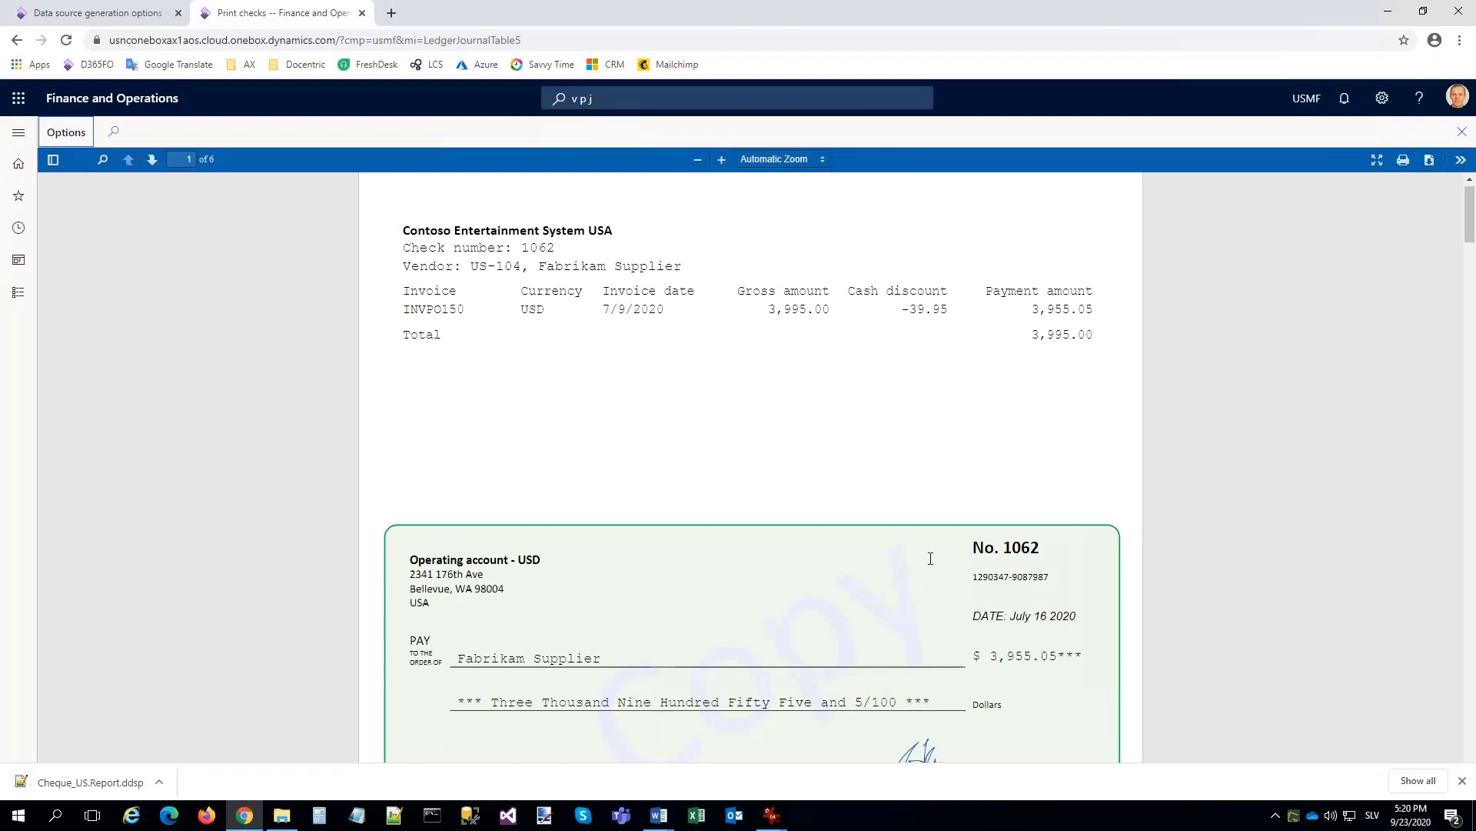
click(1462, 132)
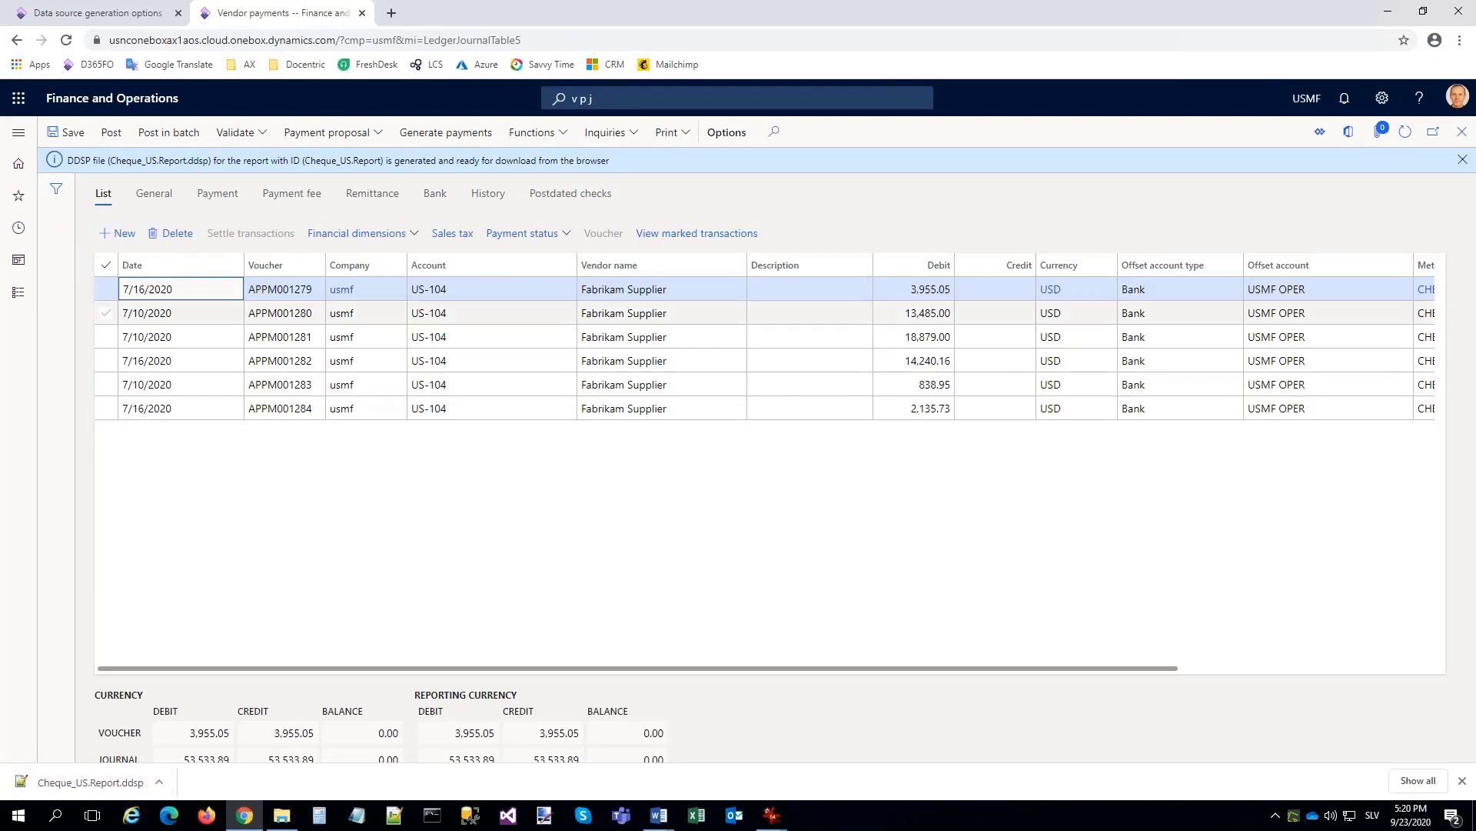
Switch to the Word start window and create a new blank document.
click(1389, 15)
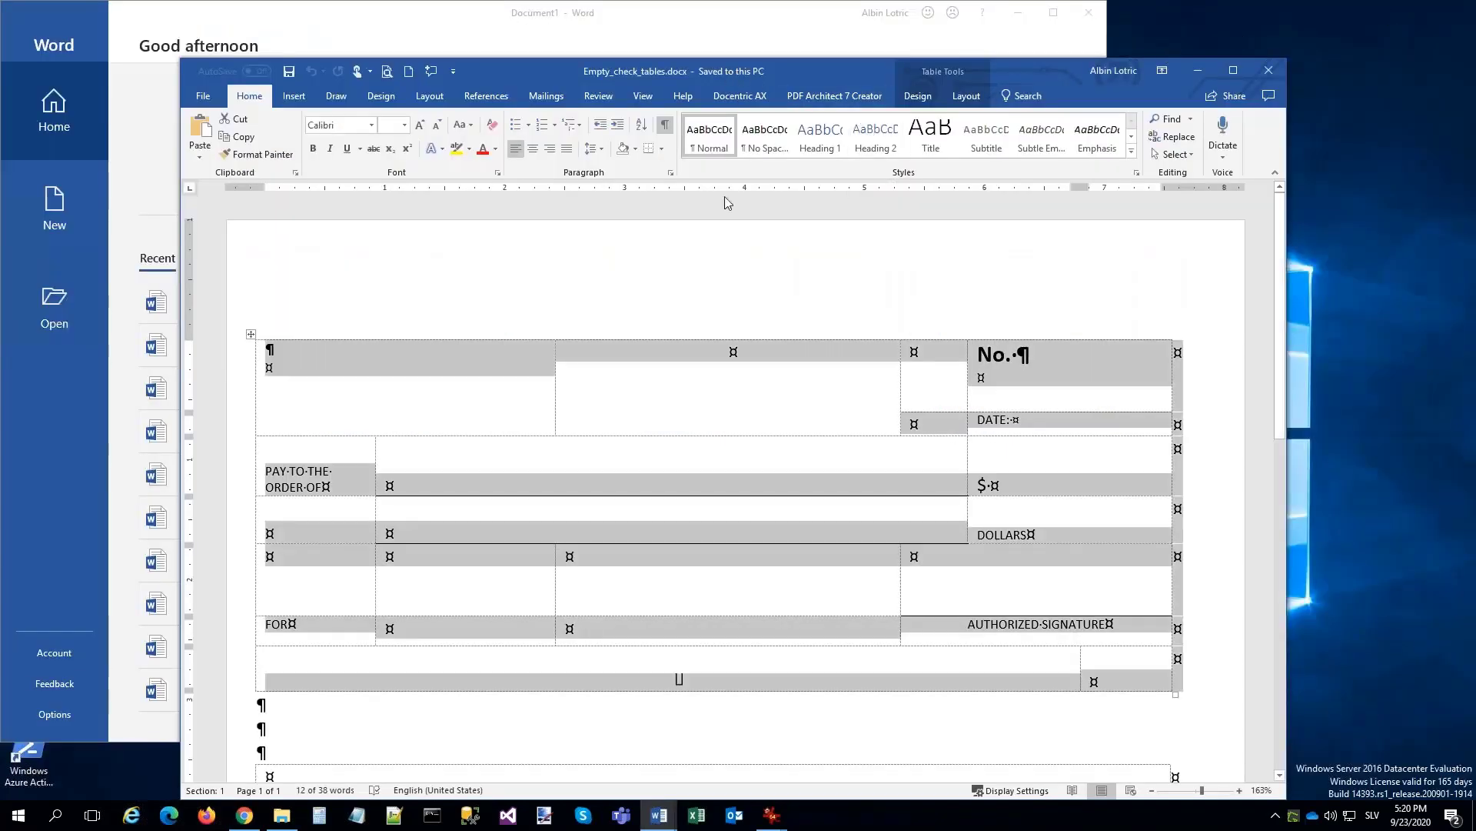
mouse_move(663, 821)
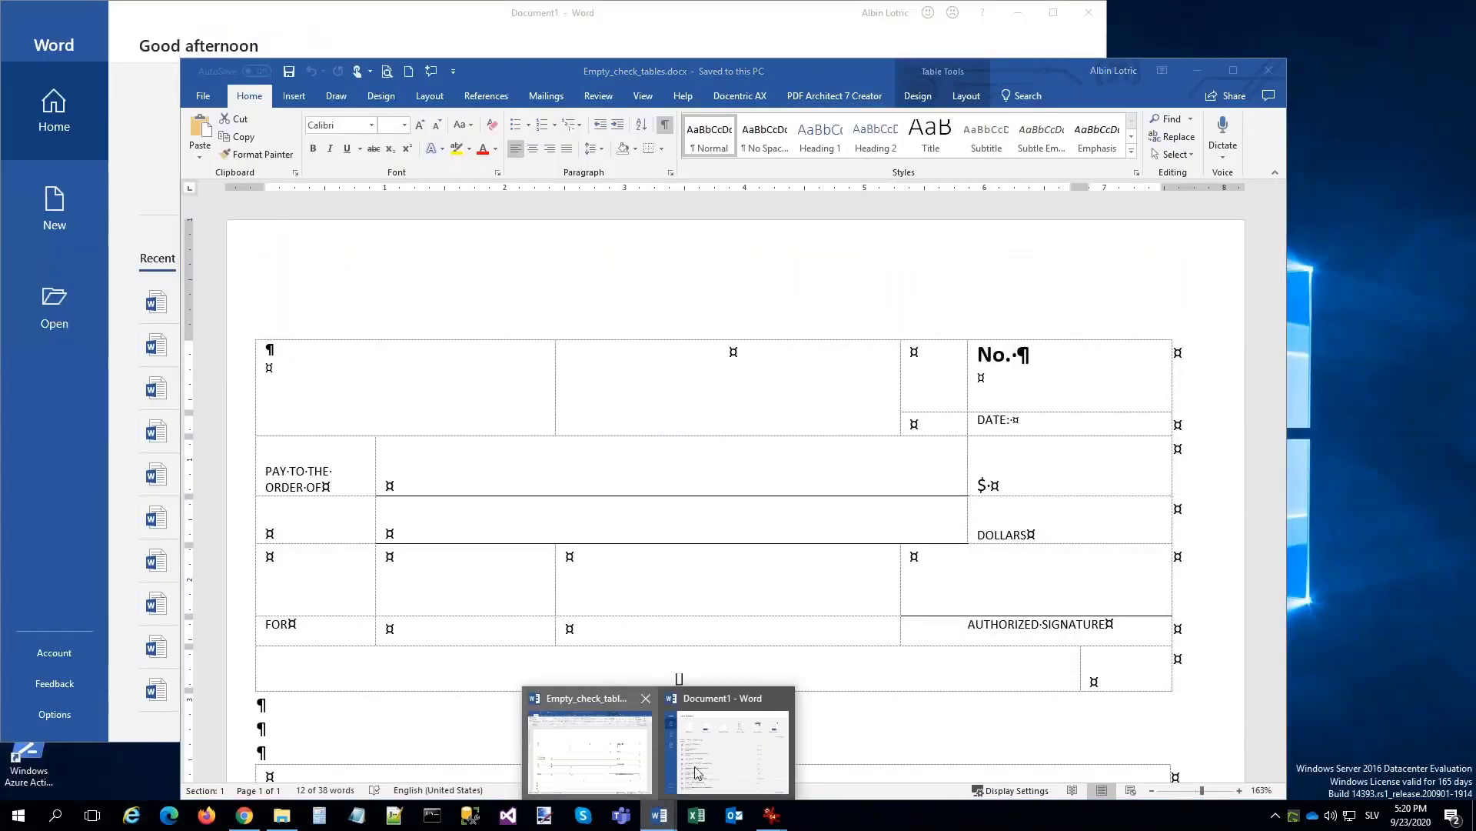
click(731, 765)
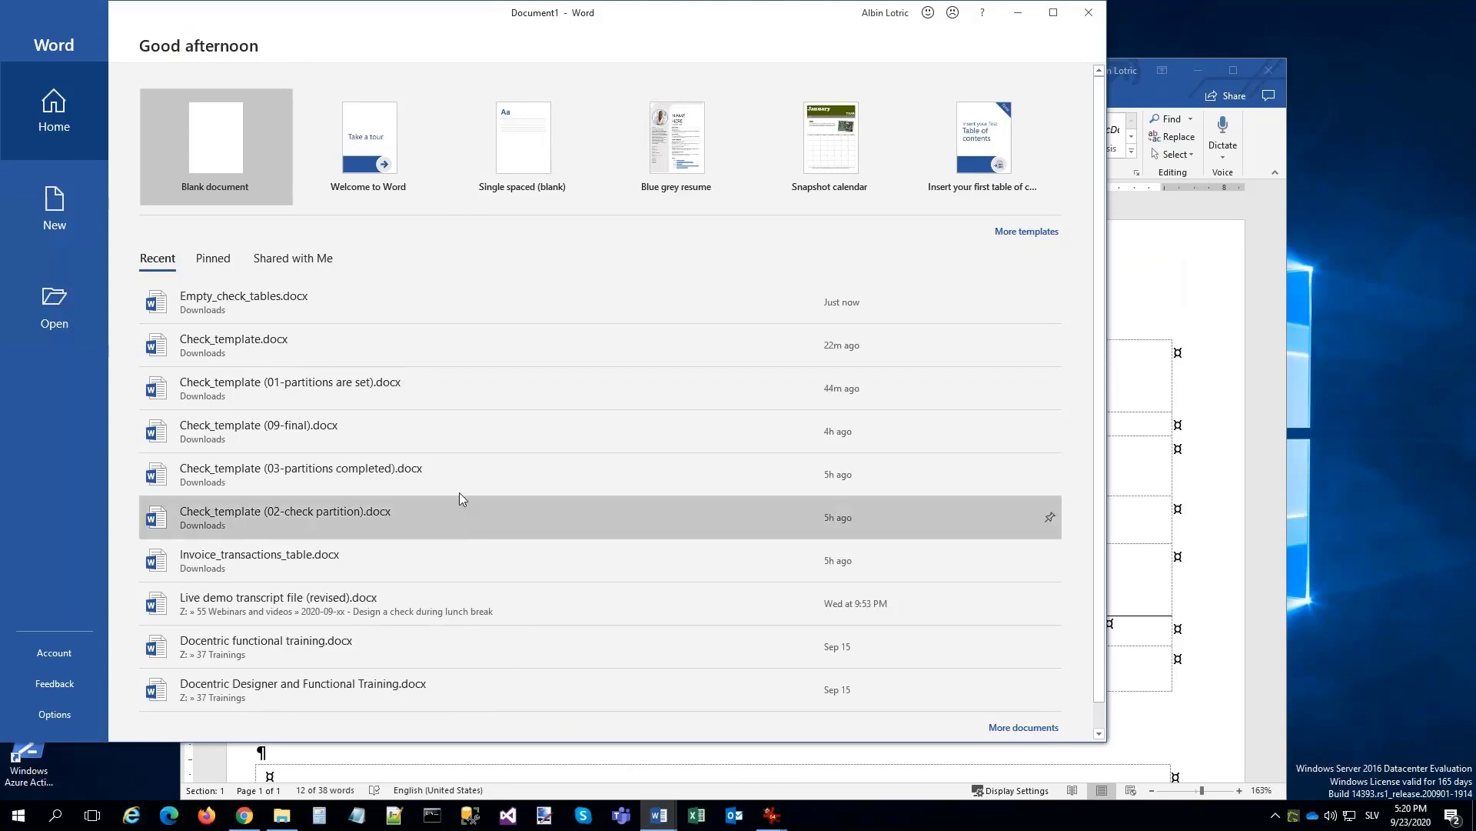
click(211, 141)
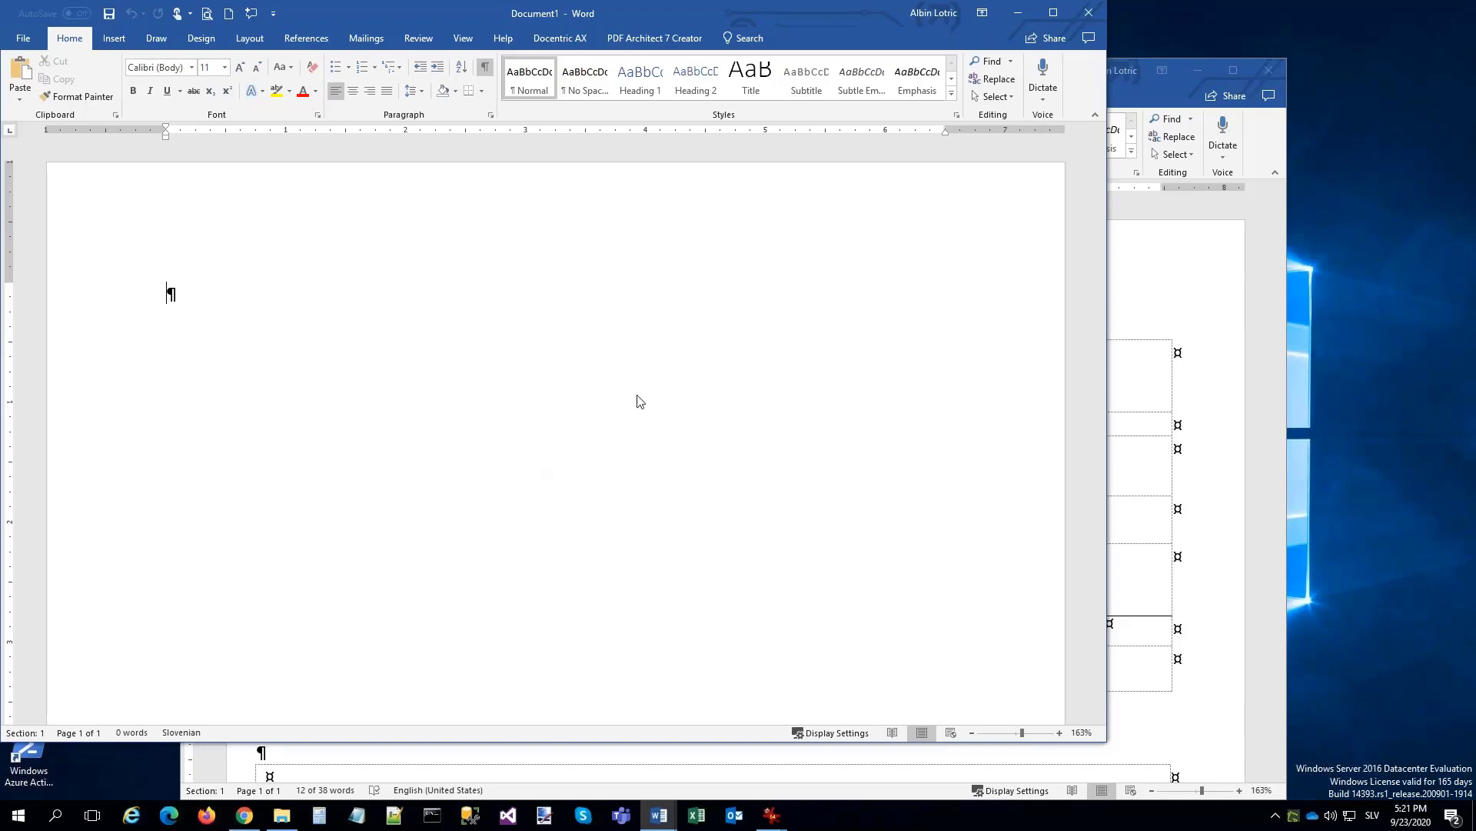
Modify the Normal style so its paragraph spacing after is 0 pt.
right_click(527, 86)
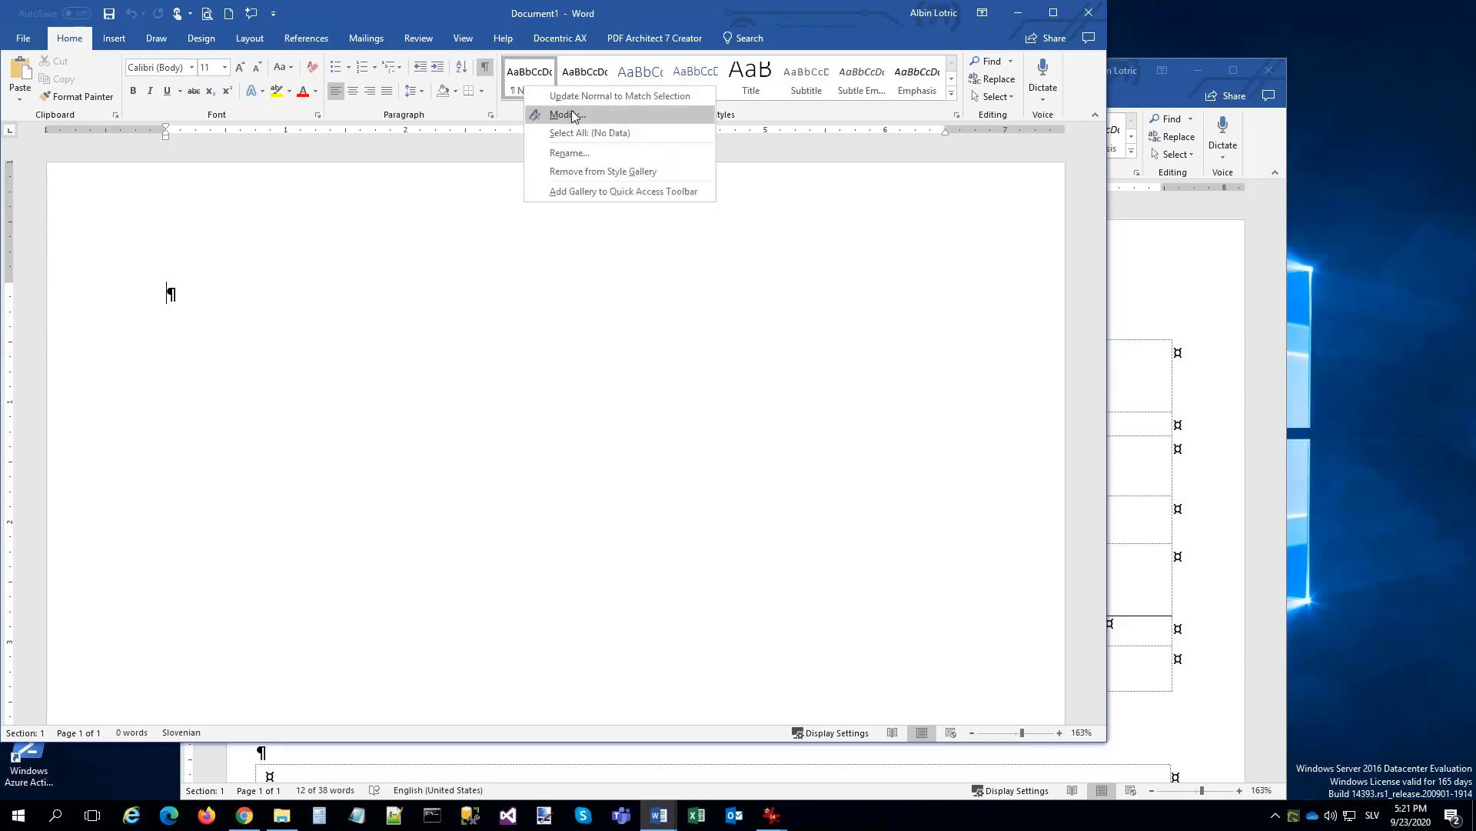
click(536, 122)
click(399, 556)
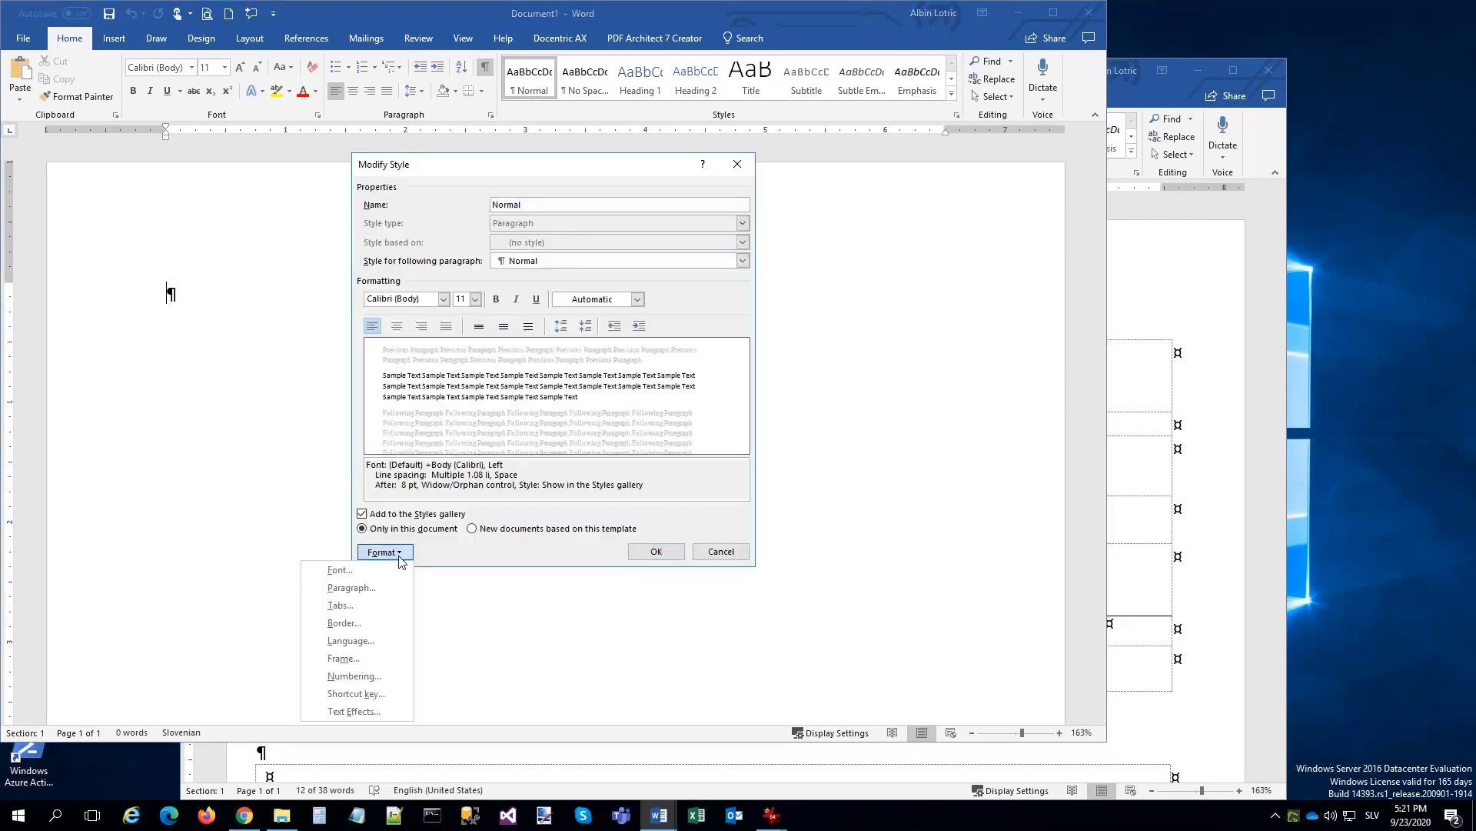
click(343, 587)
click(511, 406)
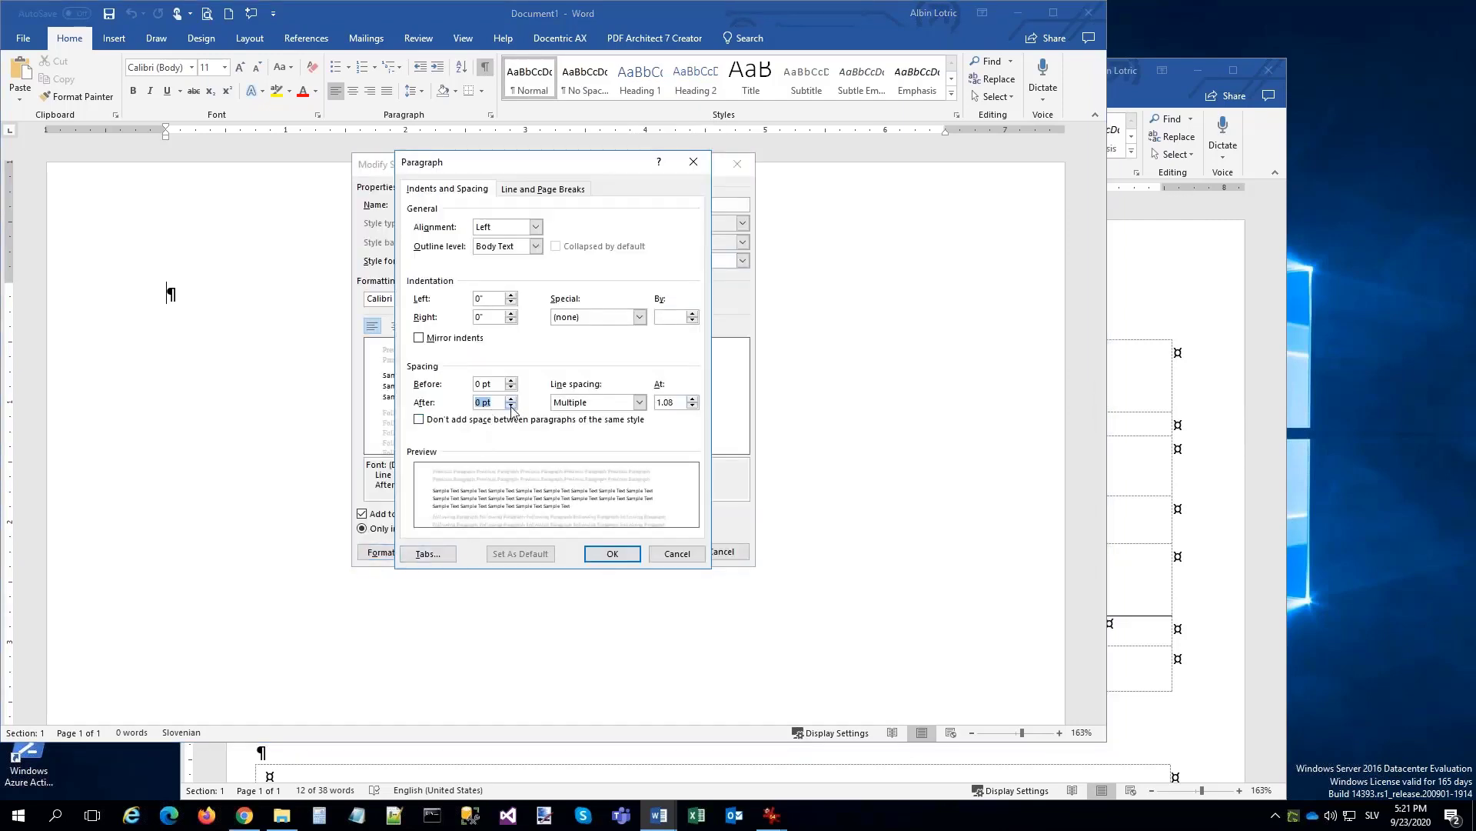
click(607, 553)
click(656, 551)
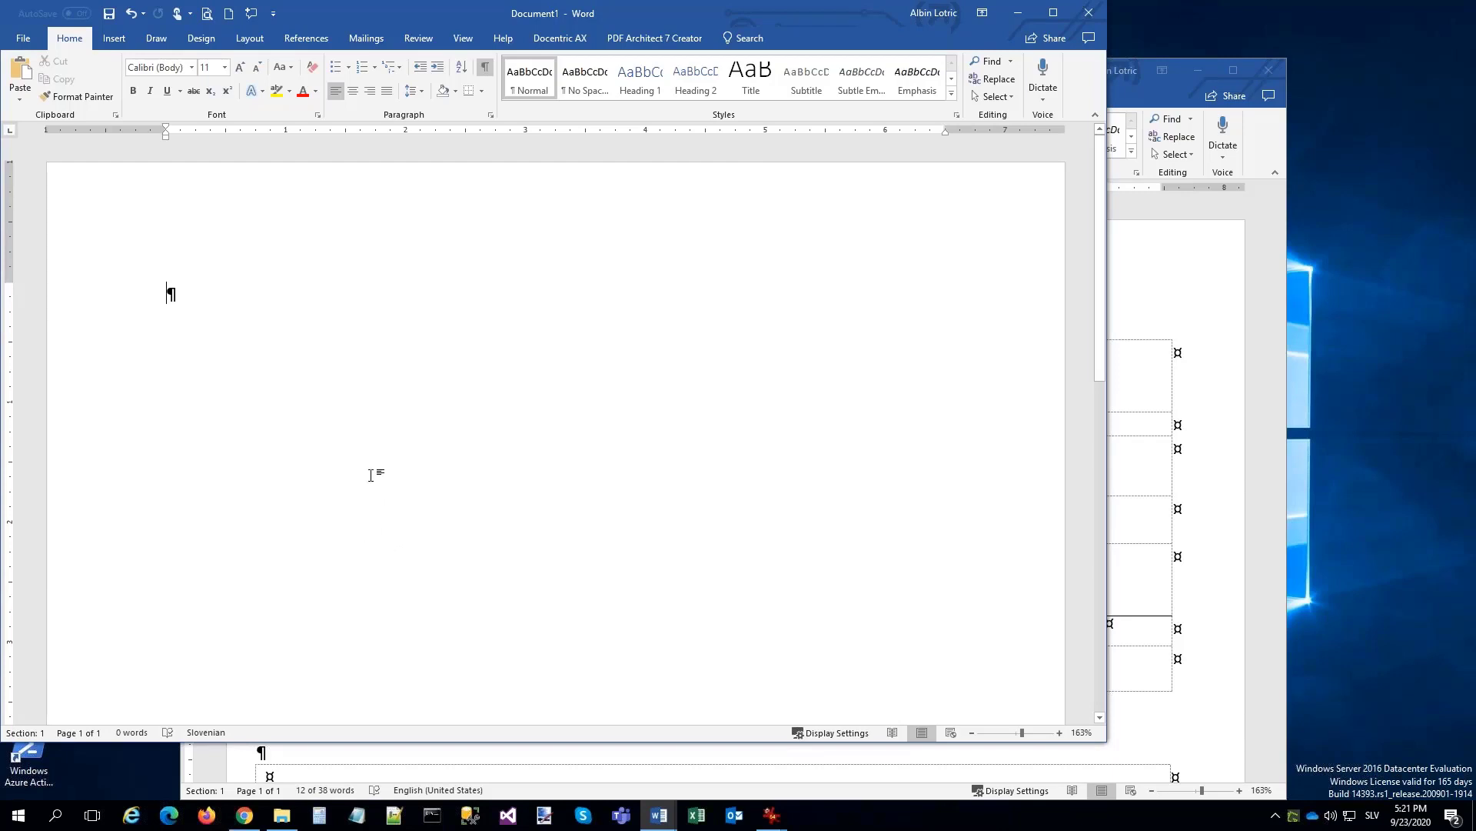
Set custom page margins of 0.25" at the top, bottom, left and right for the whole document.
click(249, 38)
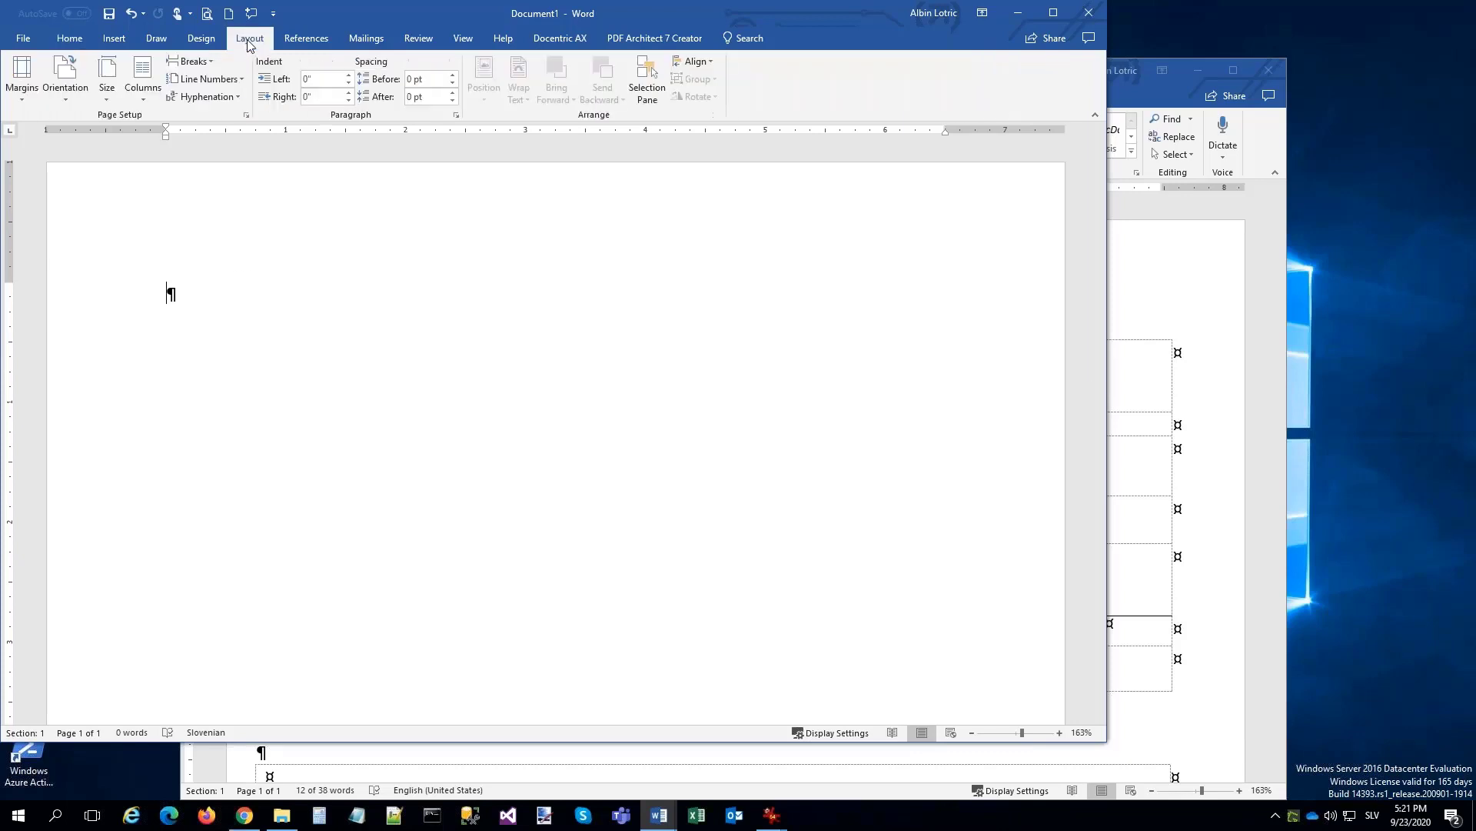
click(23, 83)
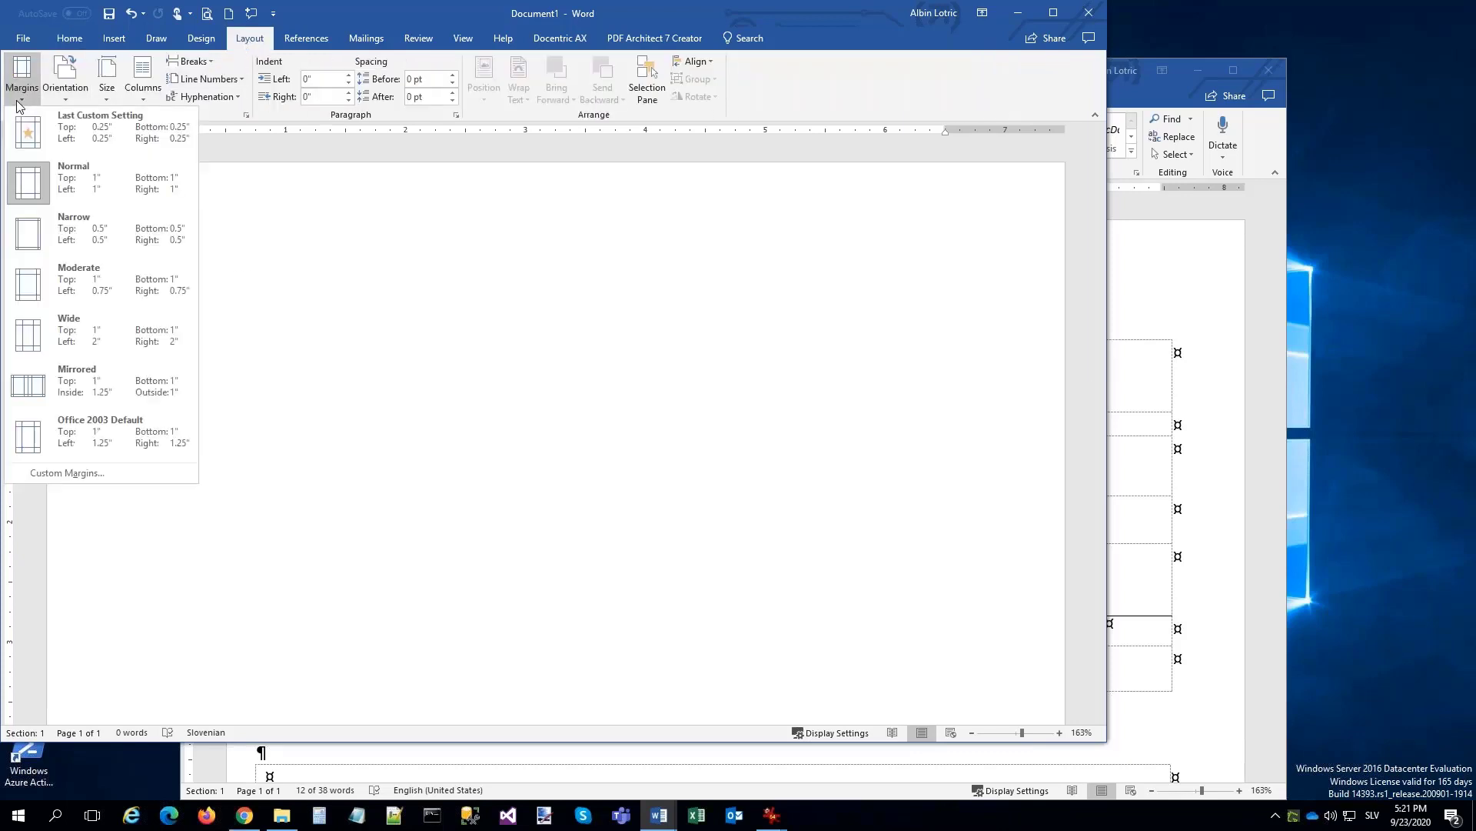
click(61, 472)
text(0.25)
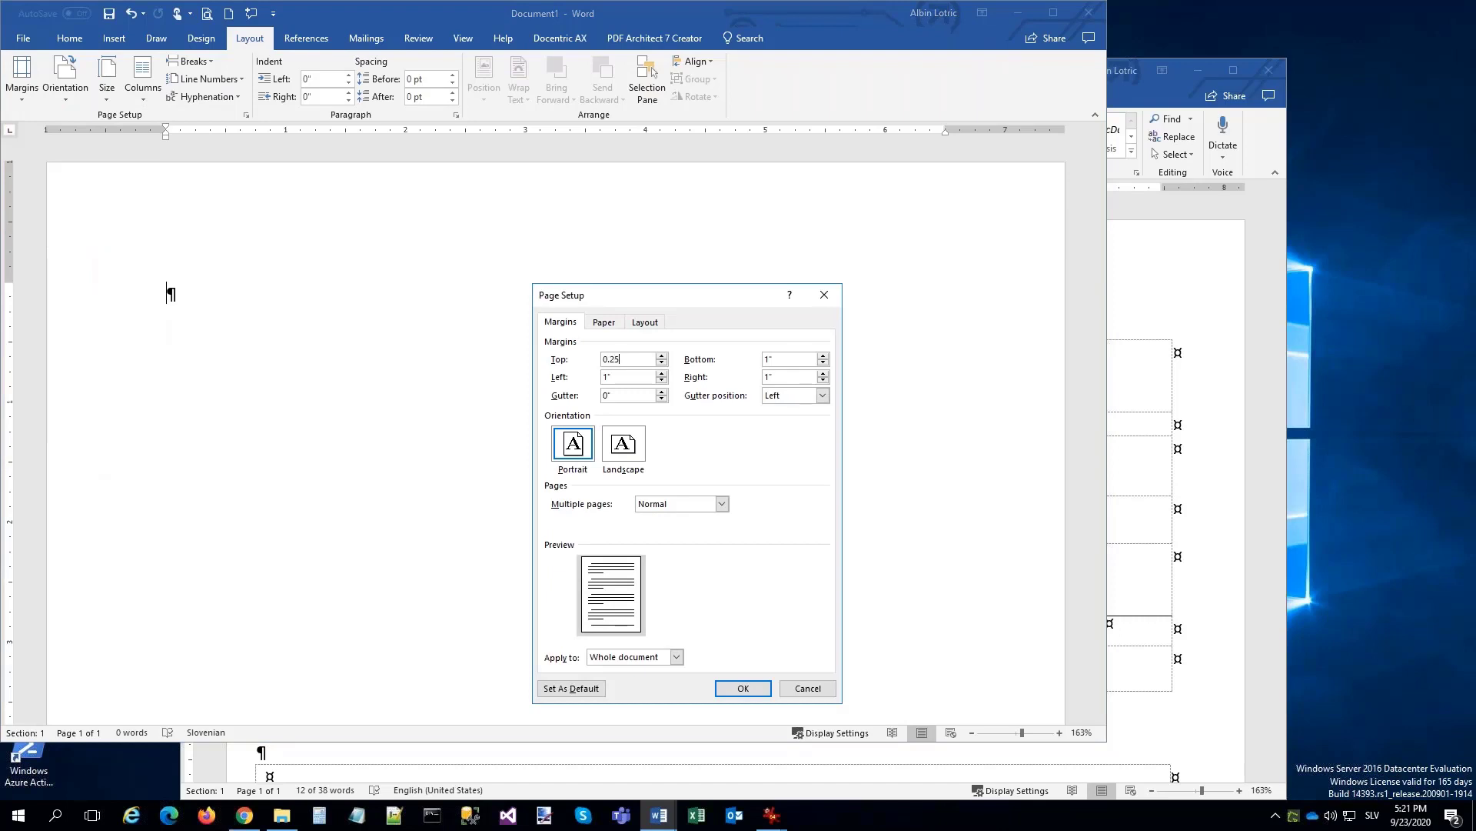
key(Tab)
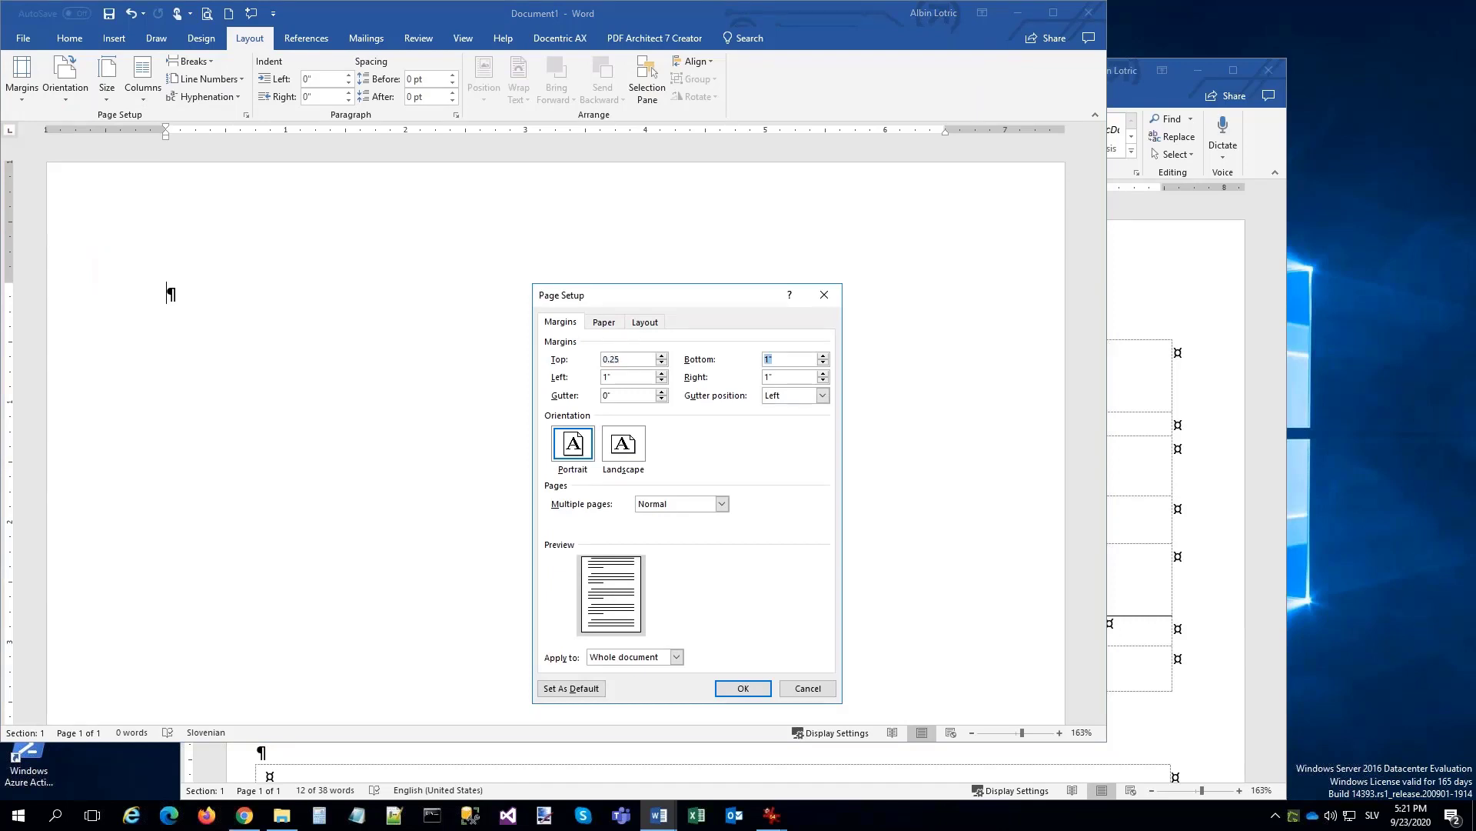
text(0.25)
key(Tab)
text(0.25)
key(Tab)
text(0.25)
Set the header and footer distances from the page edge to 0.2" and apply the page setup.
click(645, 321)
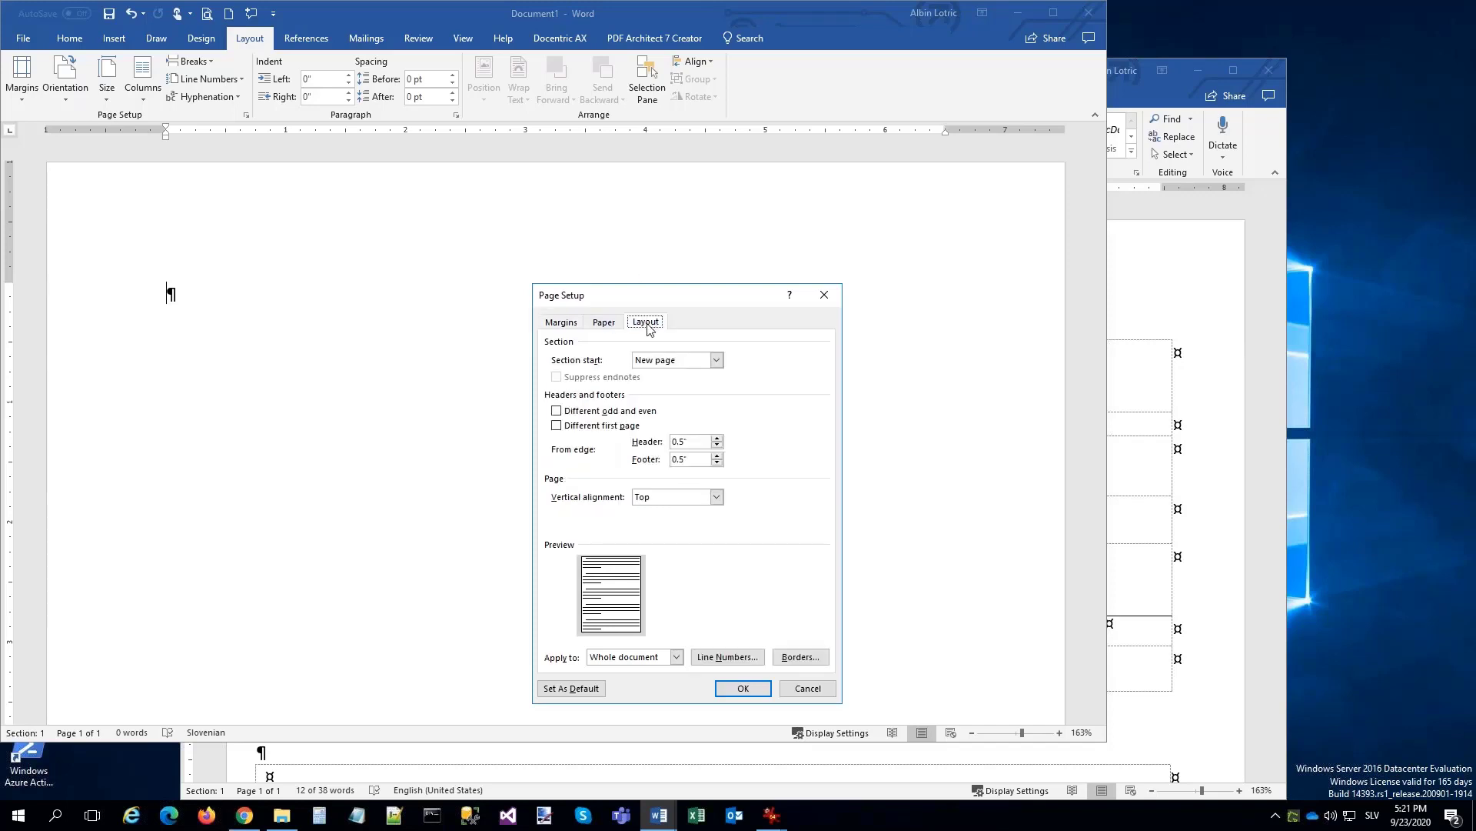
click(716, 445)
click(717, 462)
click(717, 462)
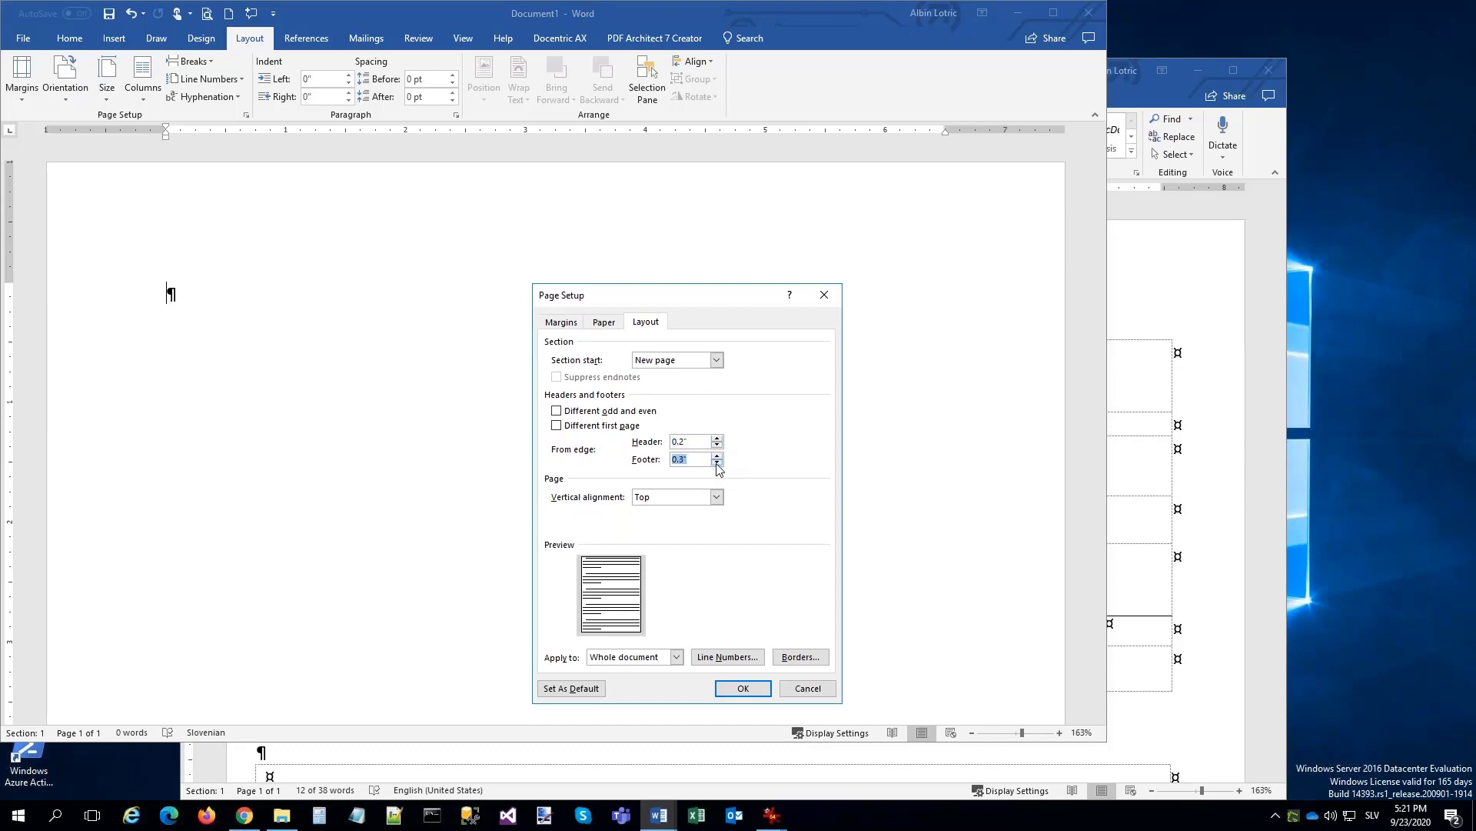
click(748, 689)
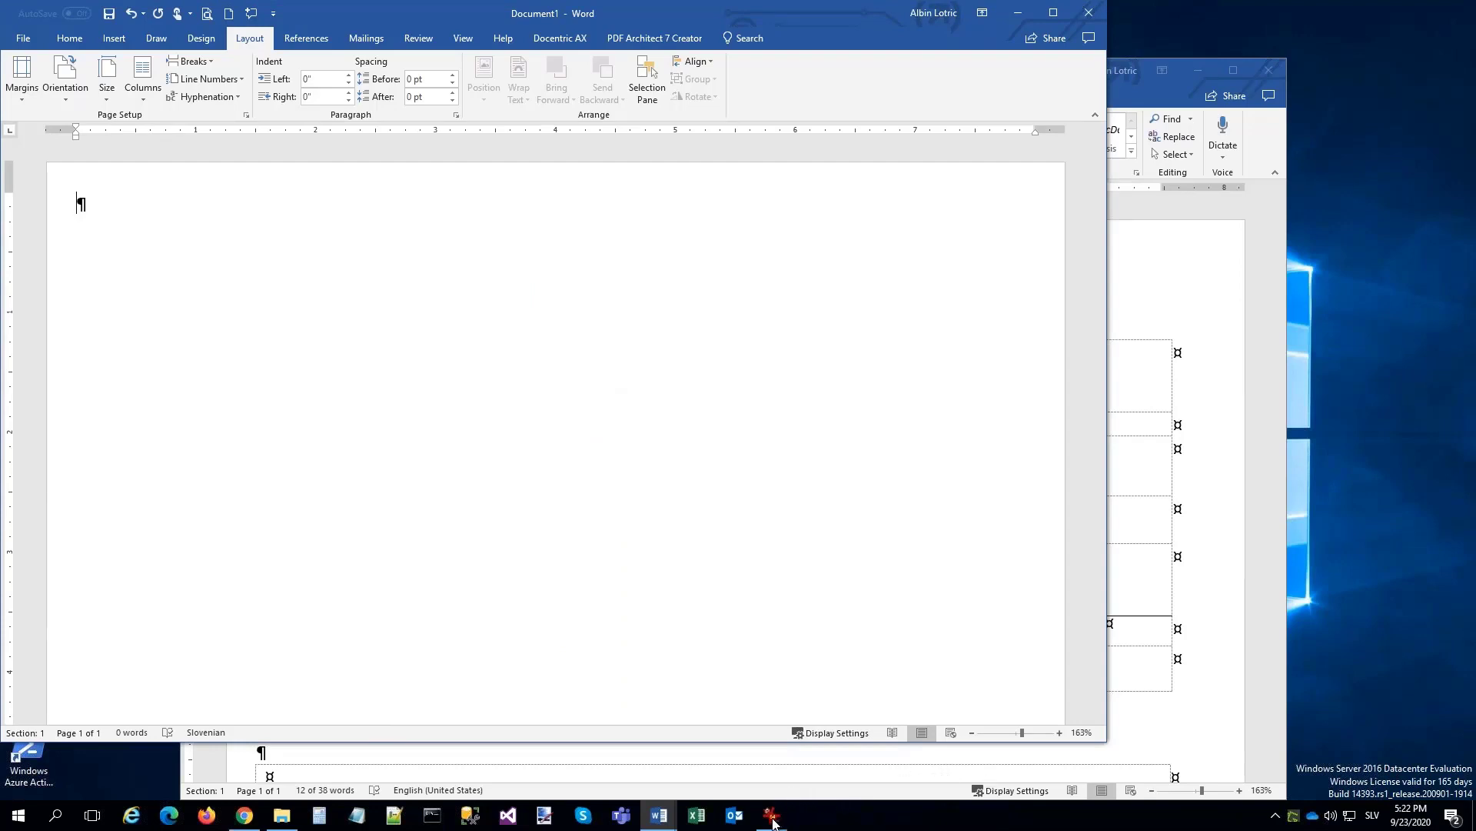
View the image _050-blank_check_stock_form.jpg in IrfanView to examine the layout of the check form, and close it.
mouse_move(773, 822)
click(818, 780)
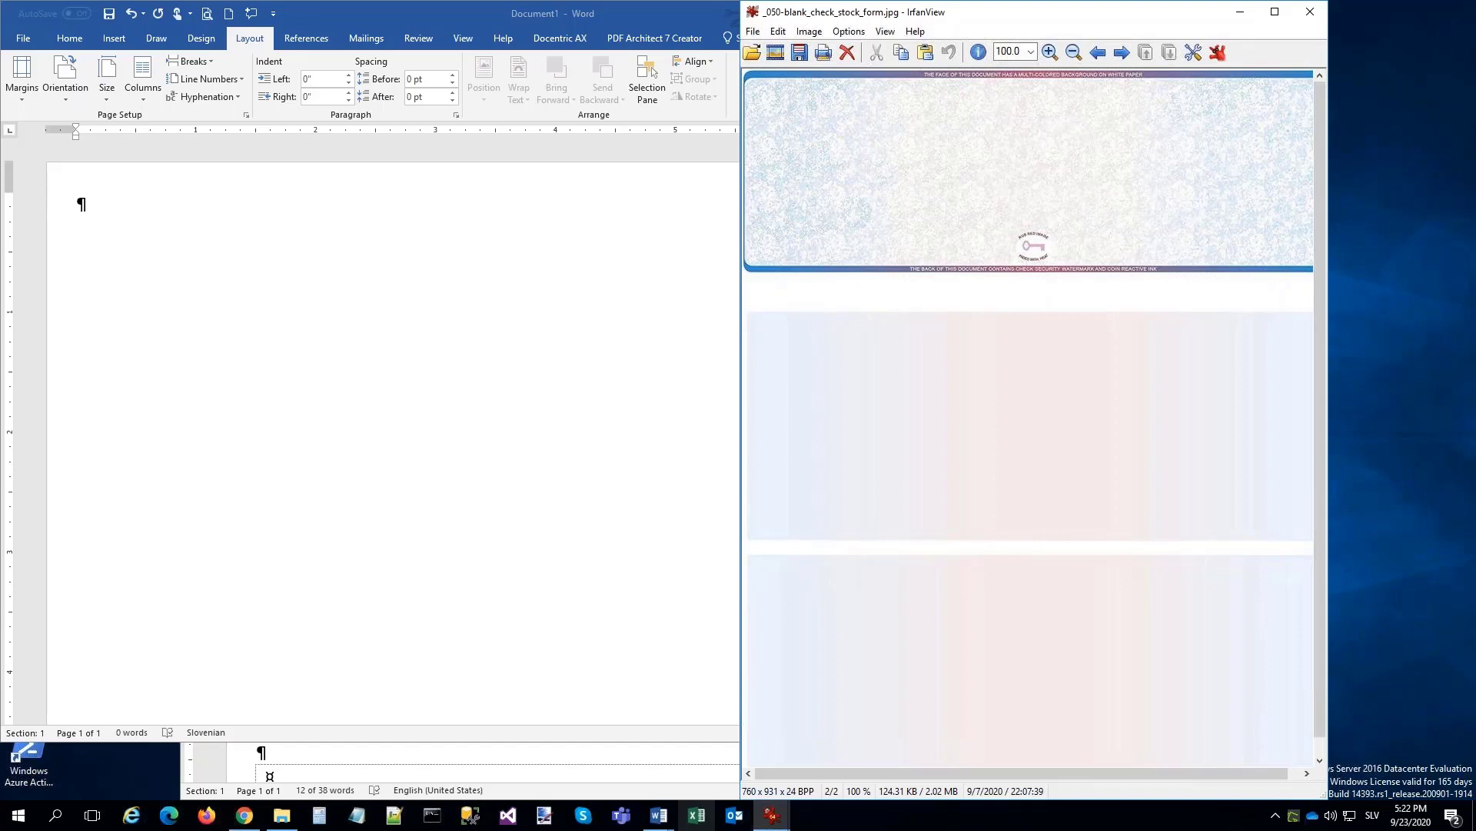
click(1310, 14)
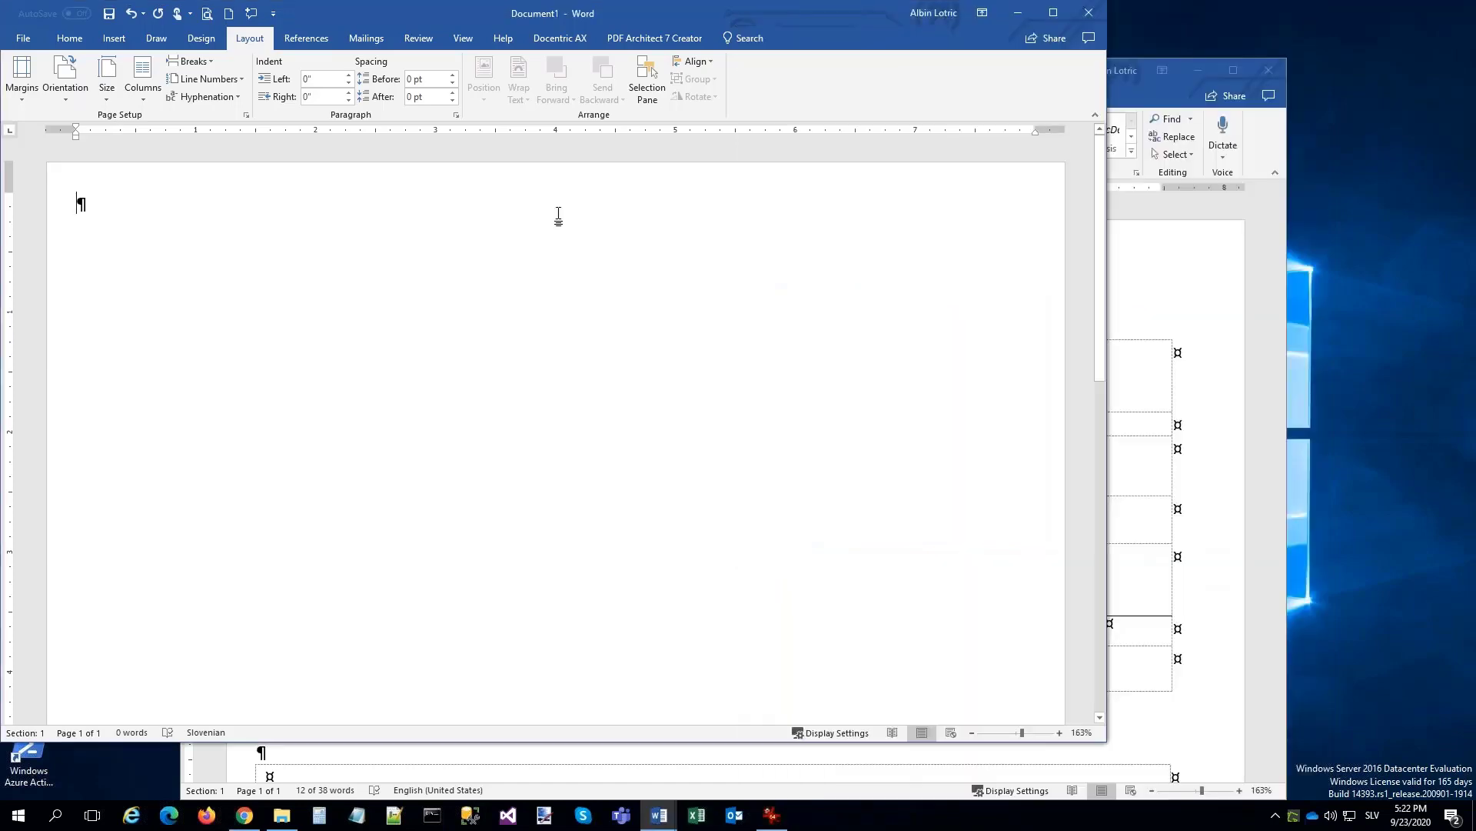
Open the page header for editing, maximize the document window and insert the blank check stock form picture into the header.
double_click(80, 183)
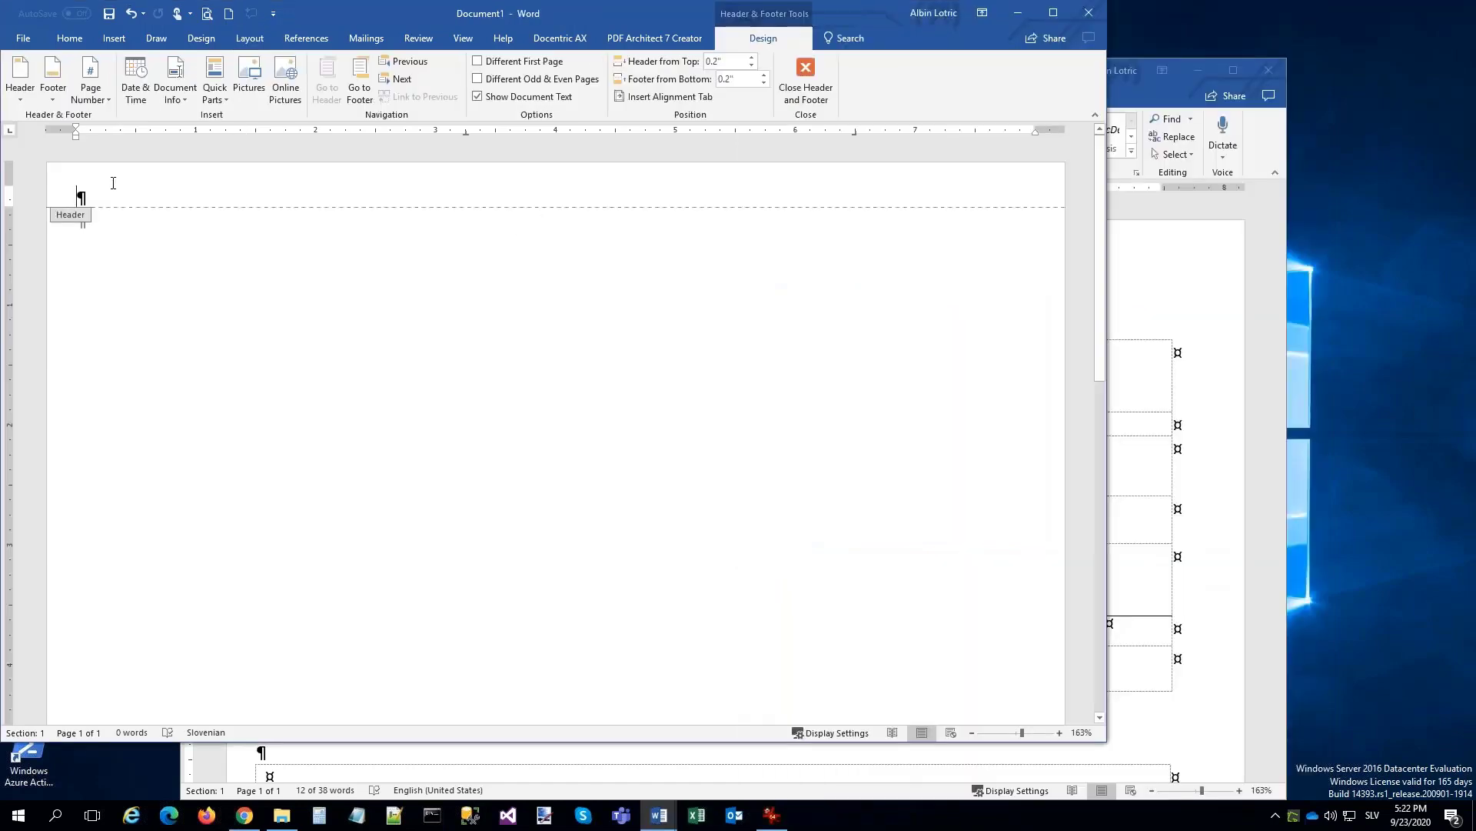
click(114, 39)
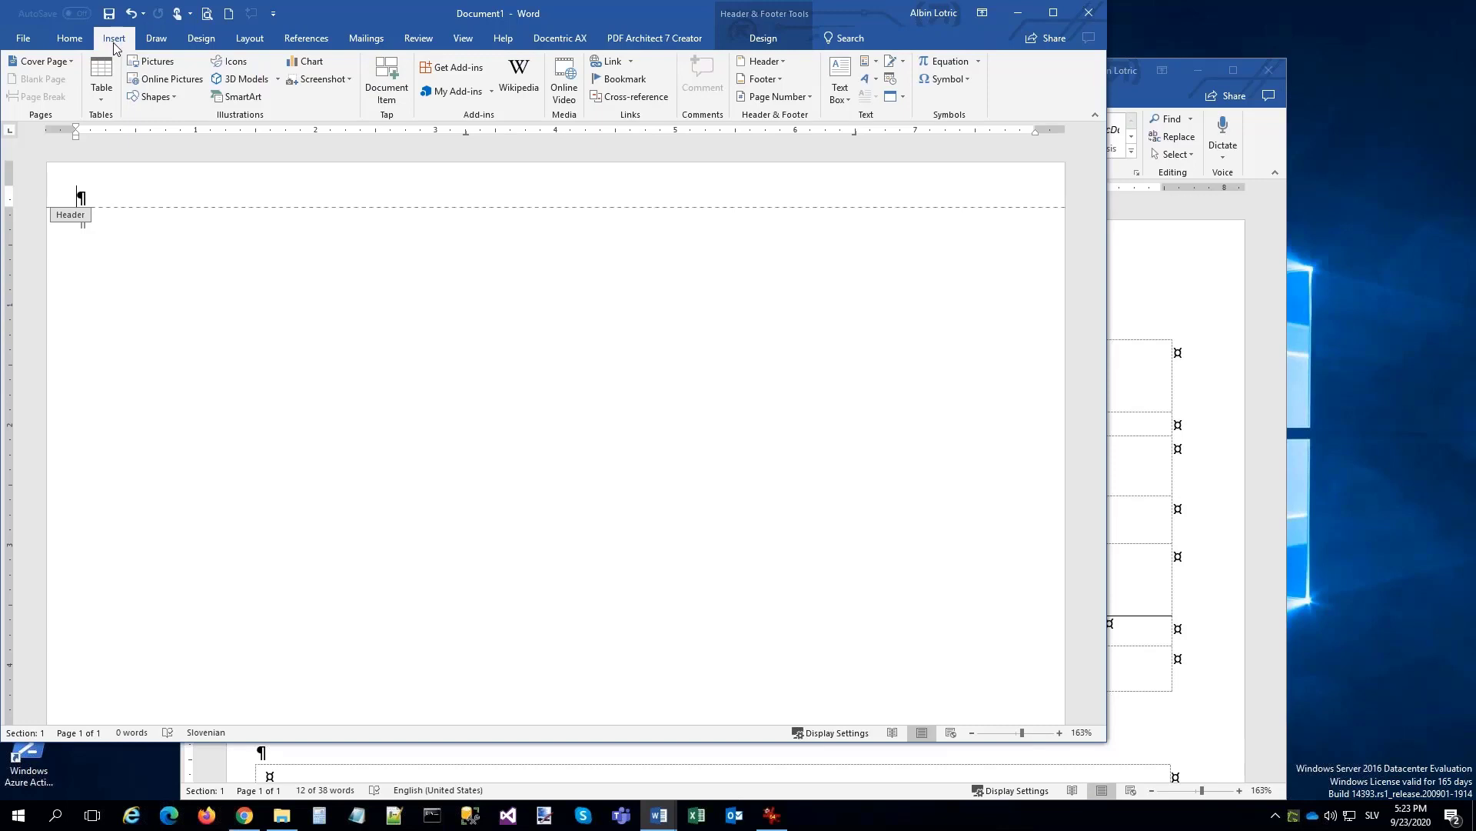
click(1053, 12)
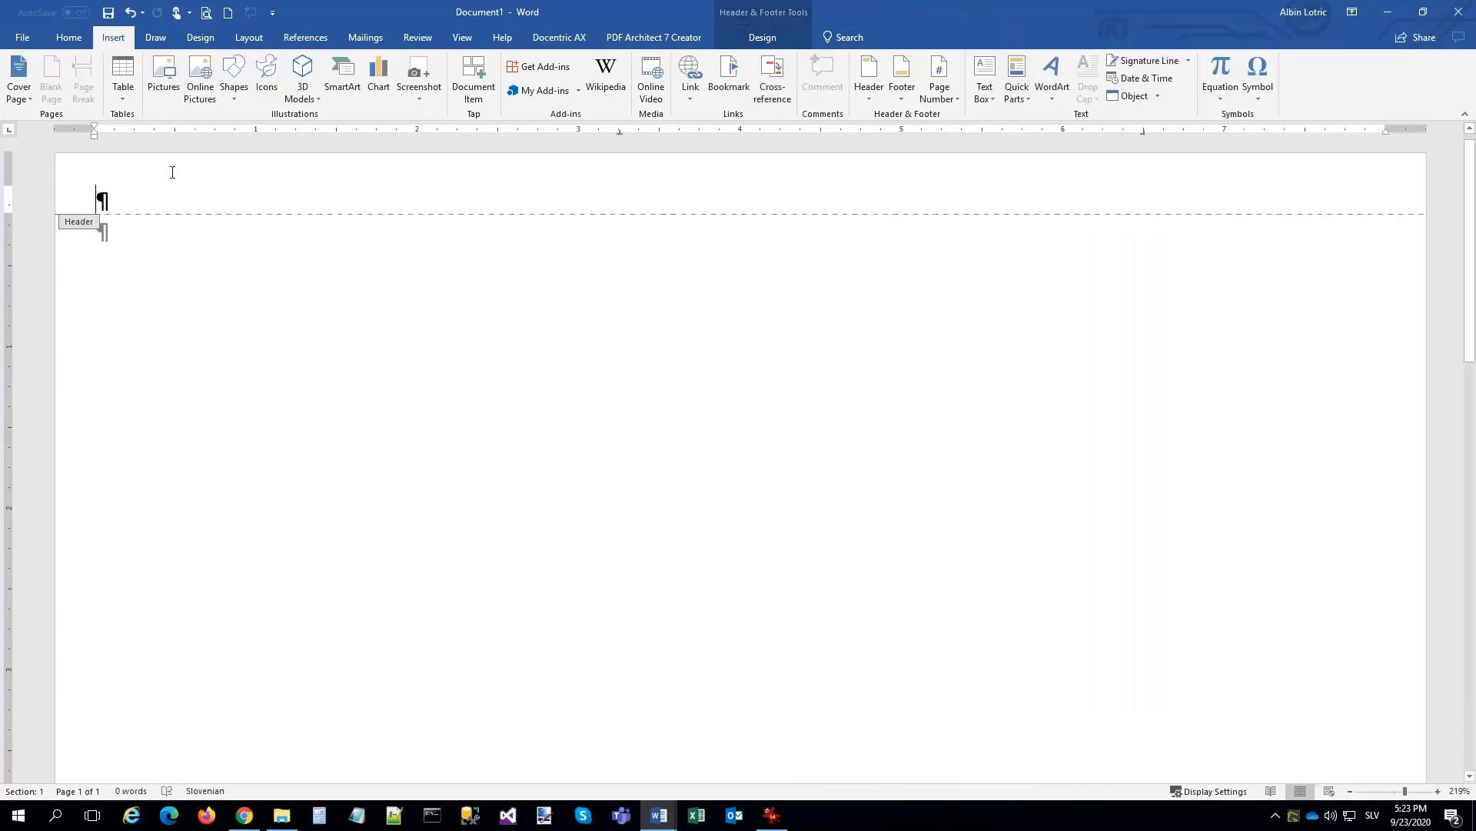
click(158, 72)
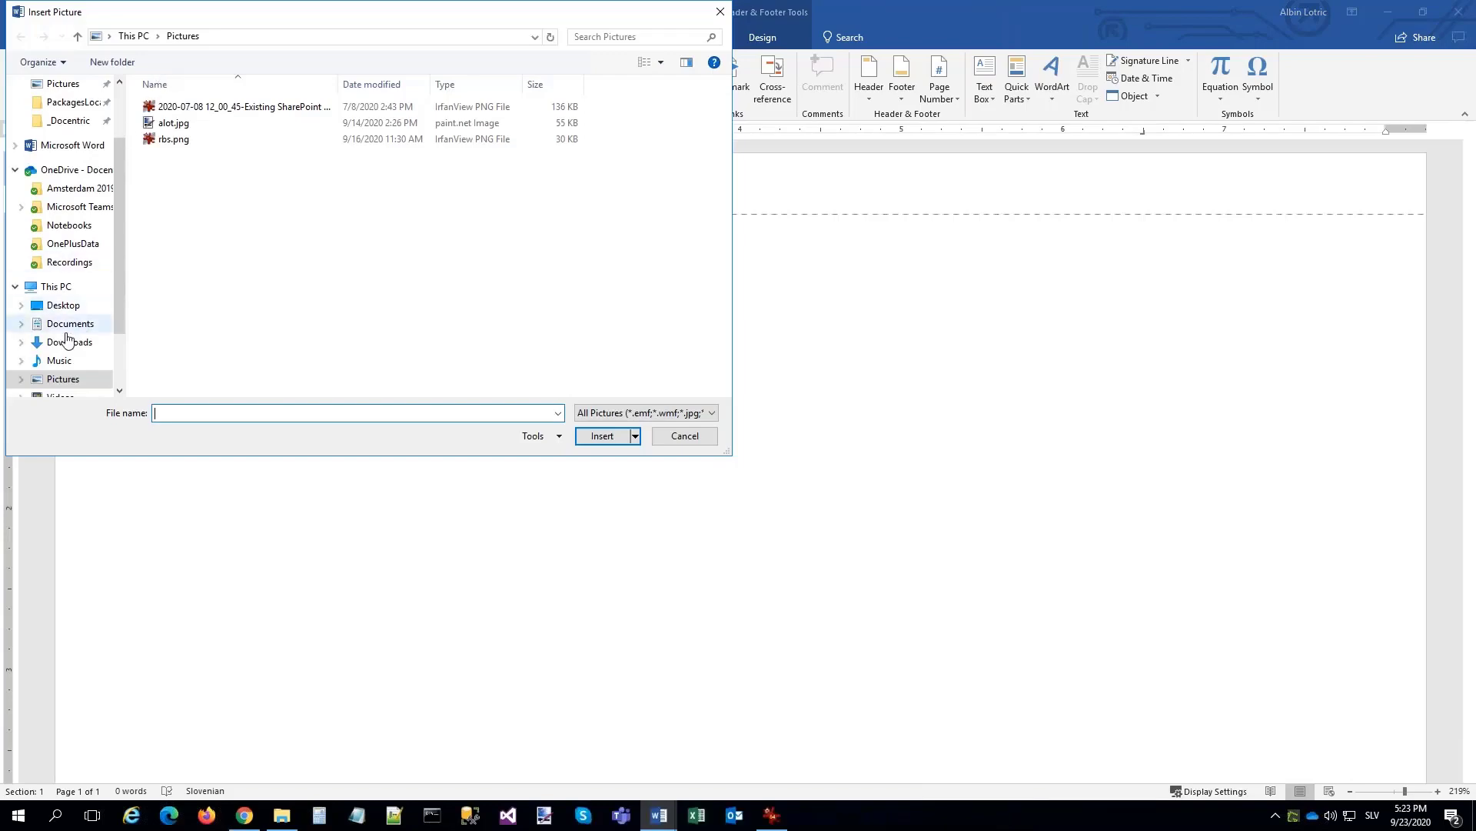
double_click(206, 112)
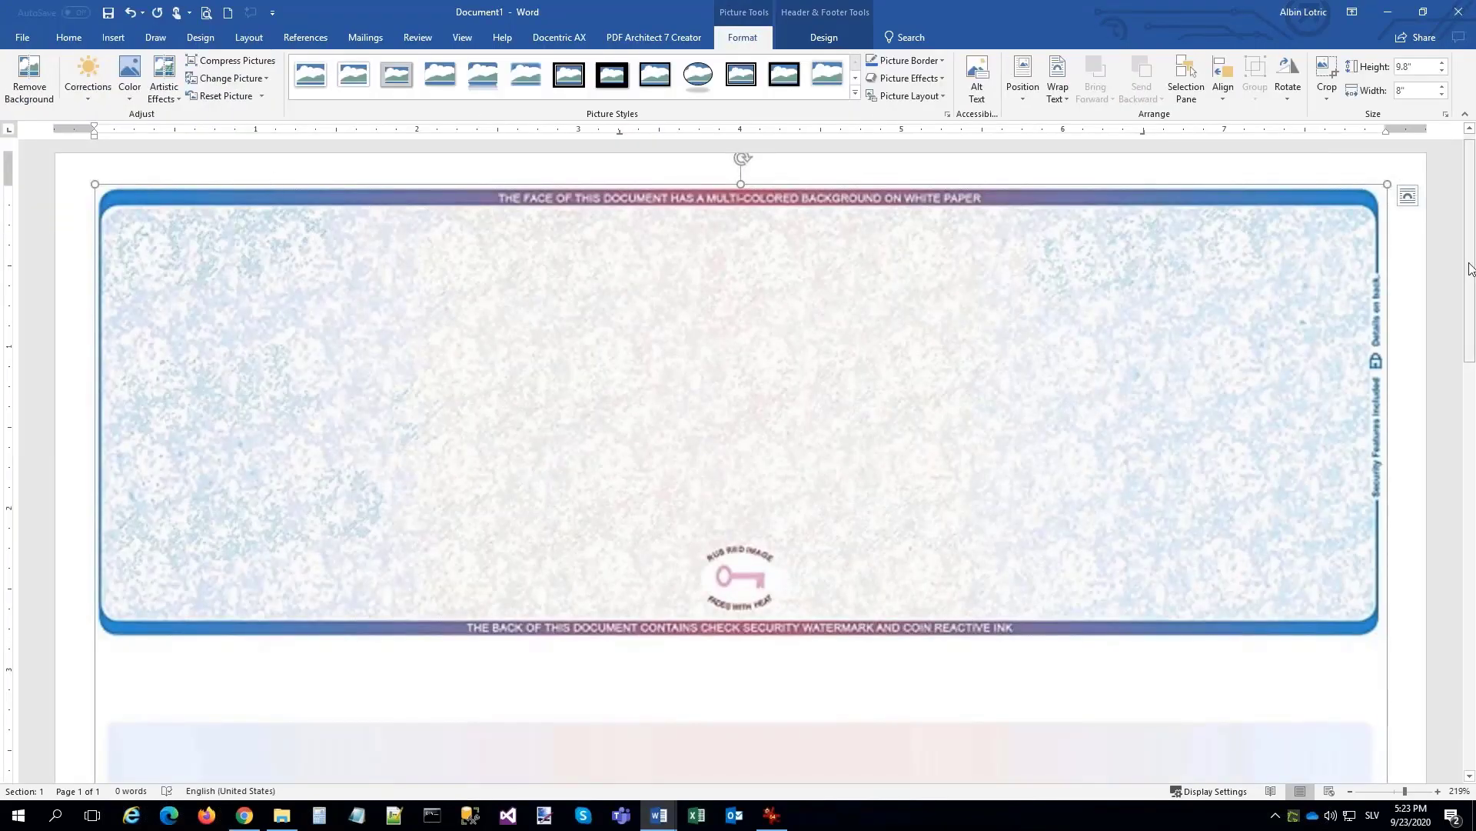
Set the check stock picture's text wrapping to Behind Text and close the page header.
click(1408, 195)
click(1365, 377)
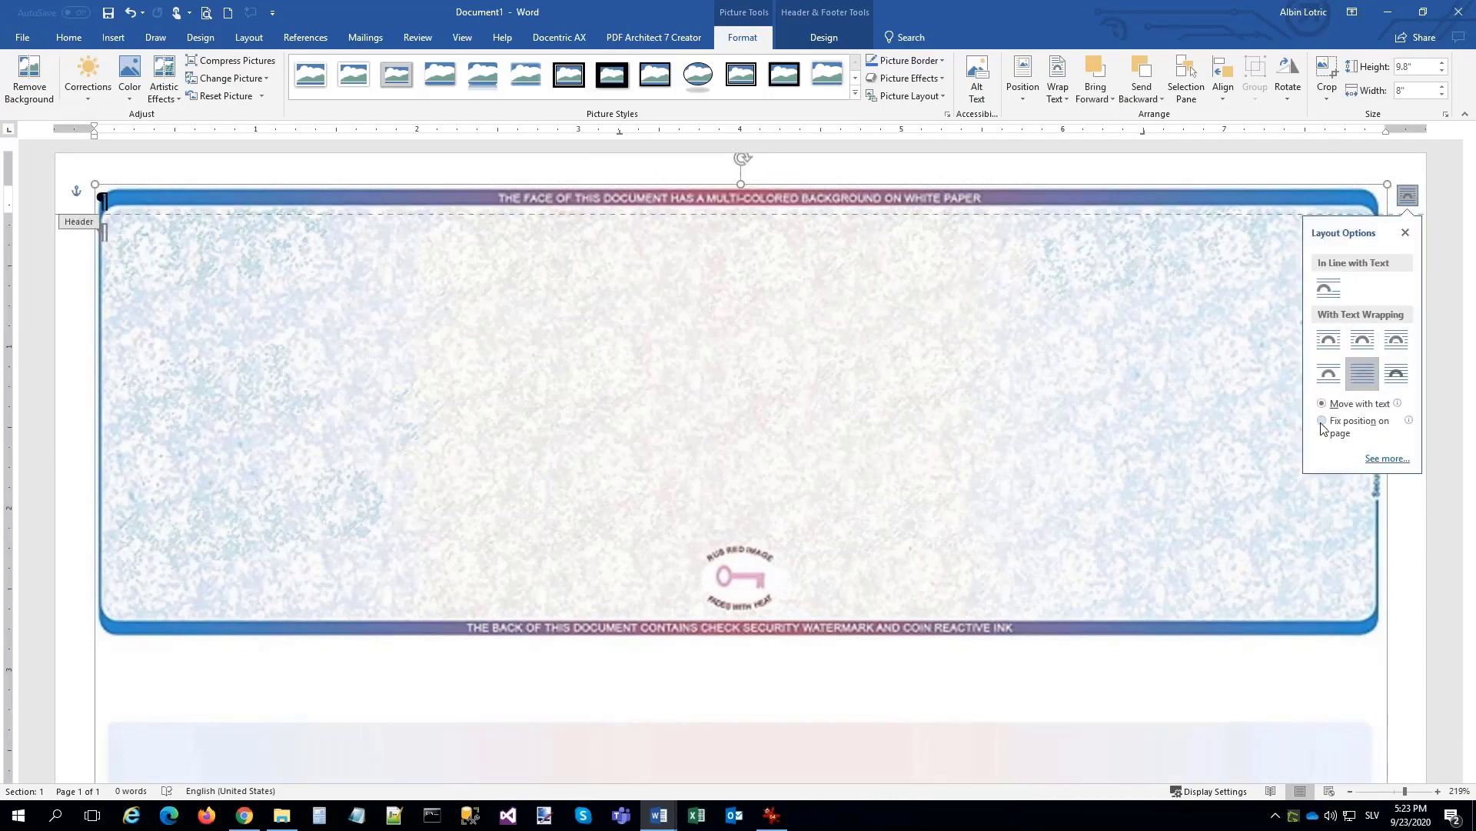
click(822, 39)
click(806, 77)
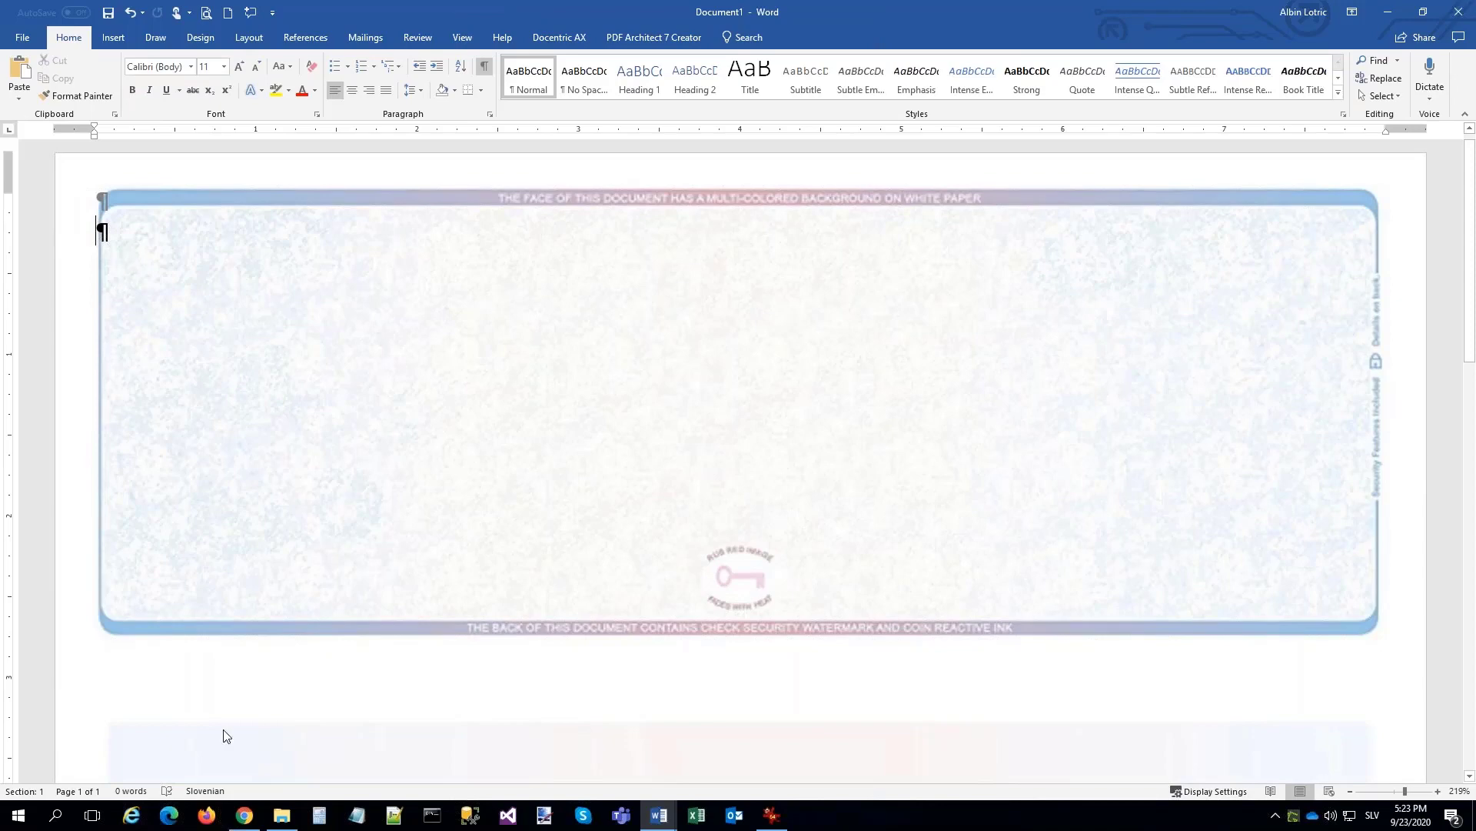
Turn the document into a Docentric AX template based on the data source package Cheque_US.Report.ddsp.
mouse_move(244, 815)
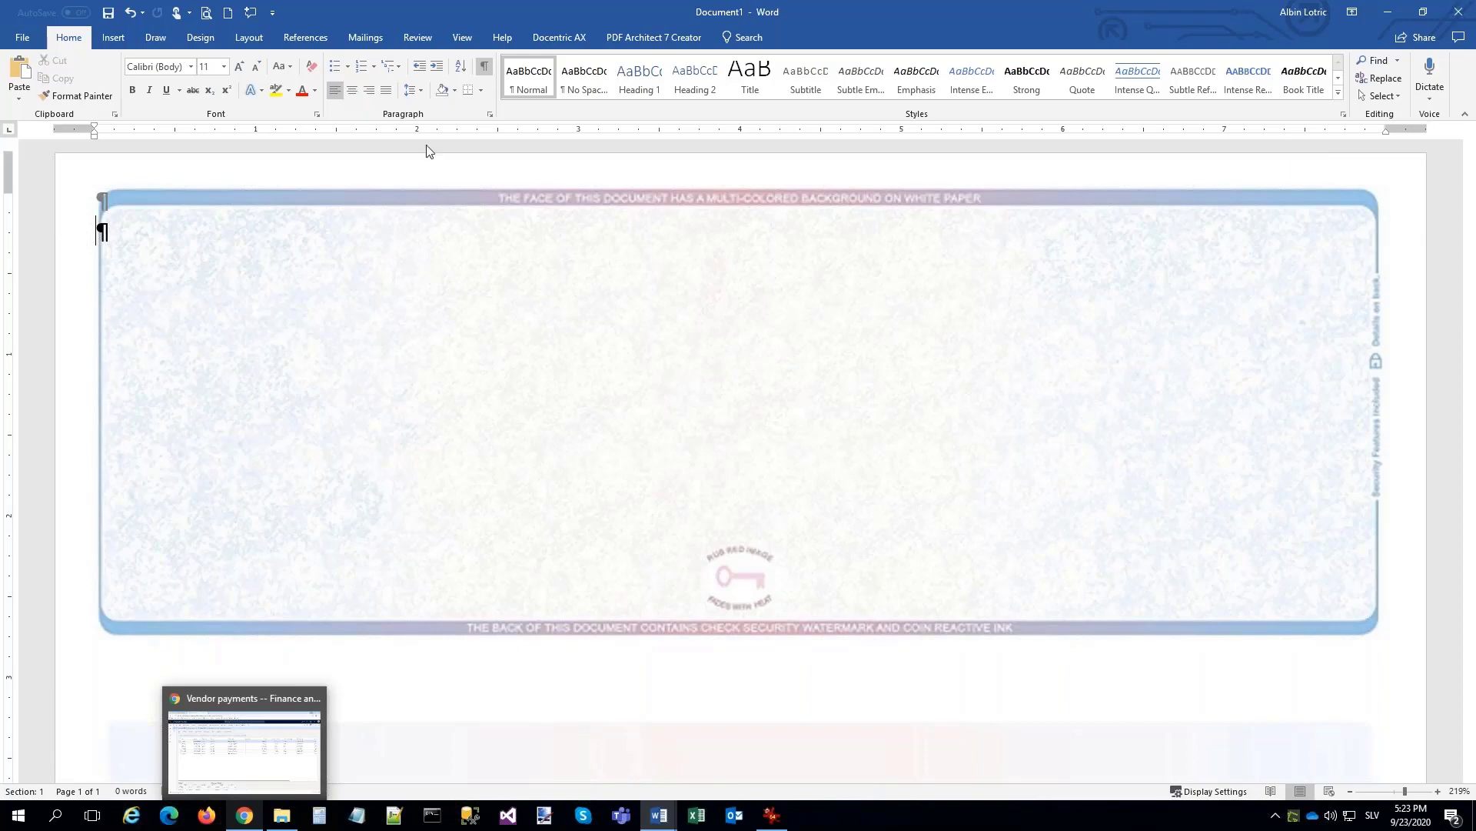
click(551, 40)
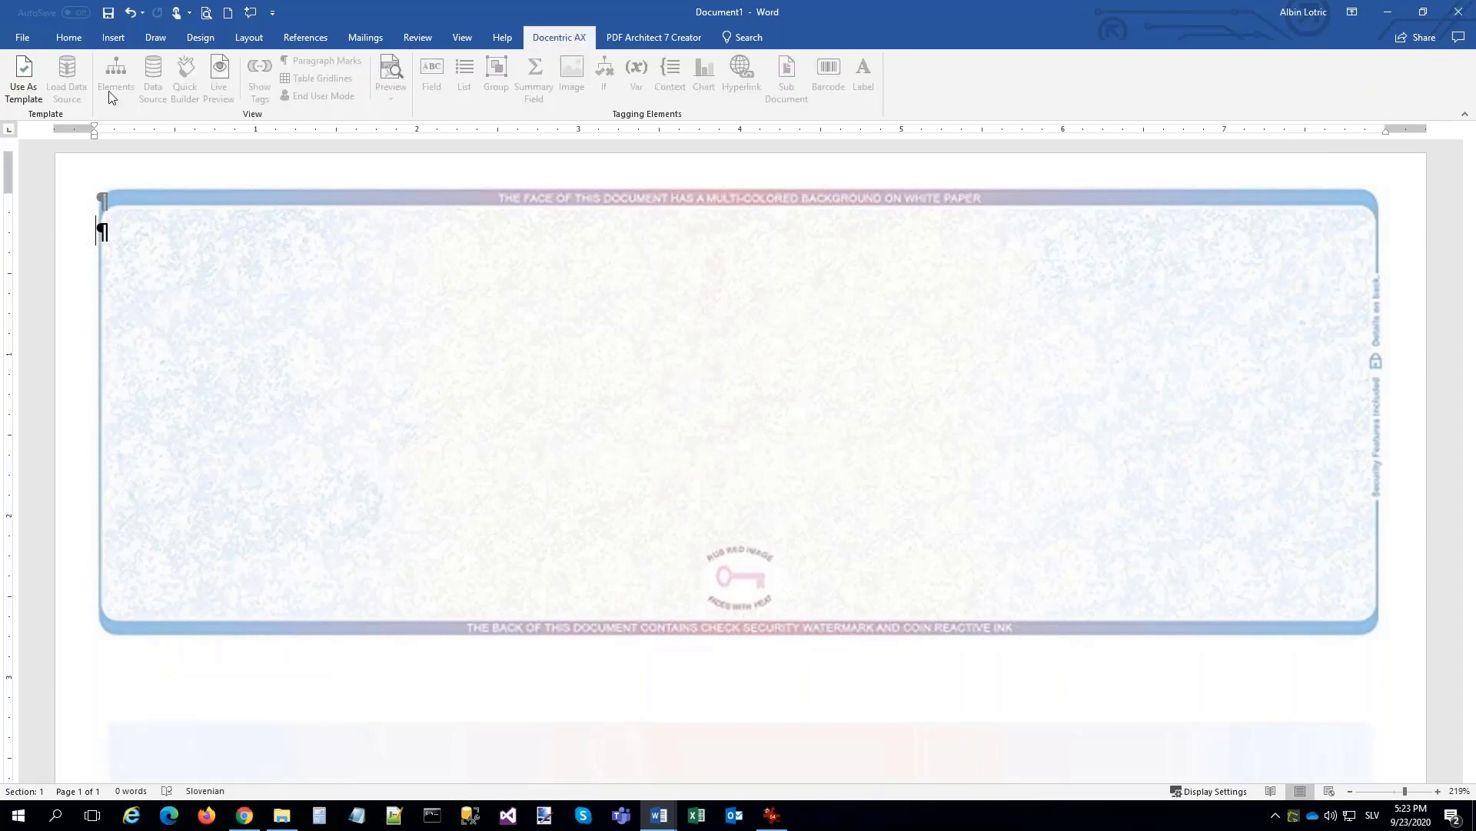
click(25, 77)
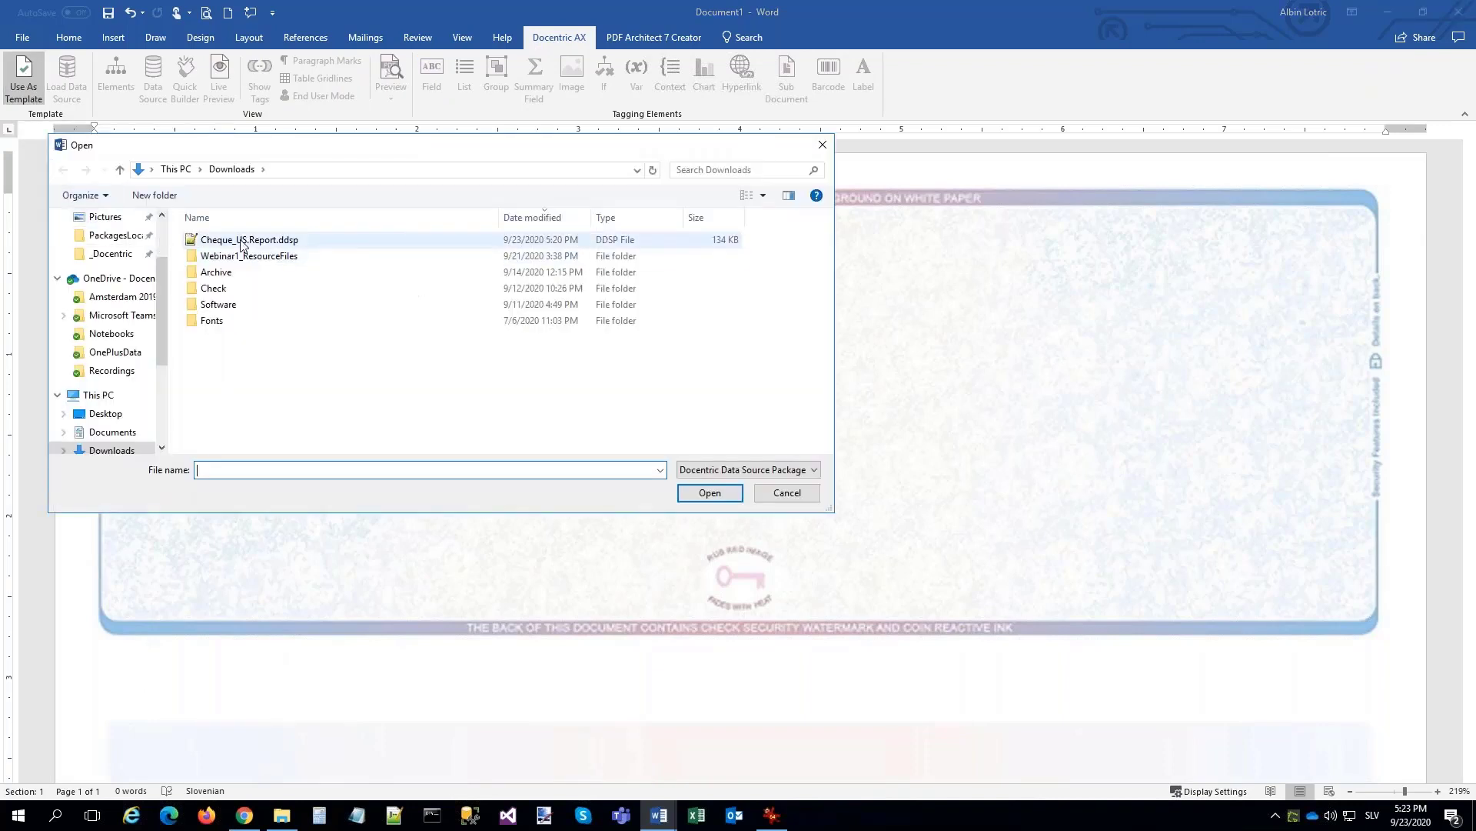
double_click(246, 240)
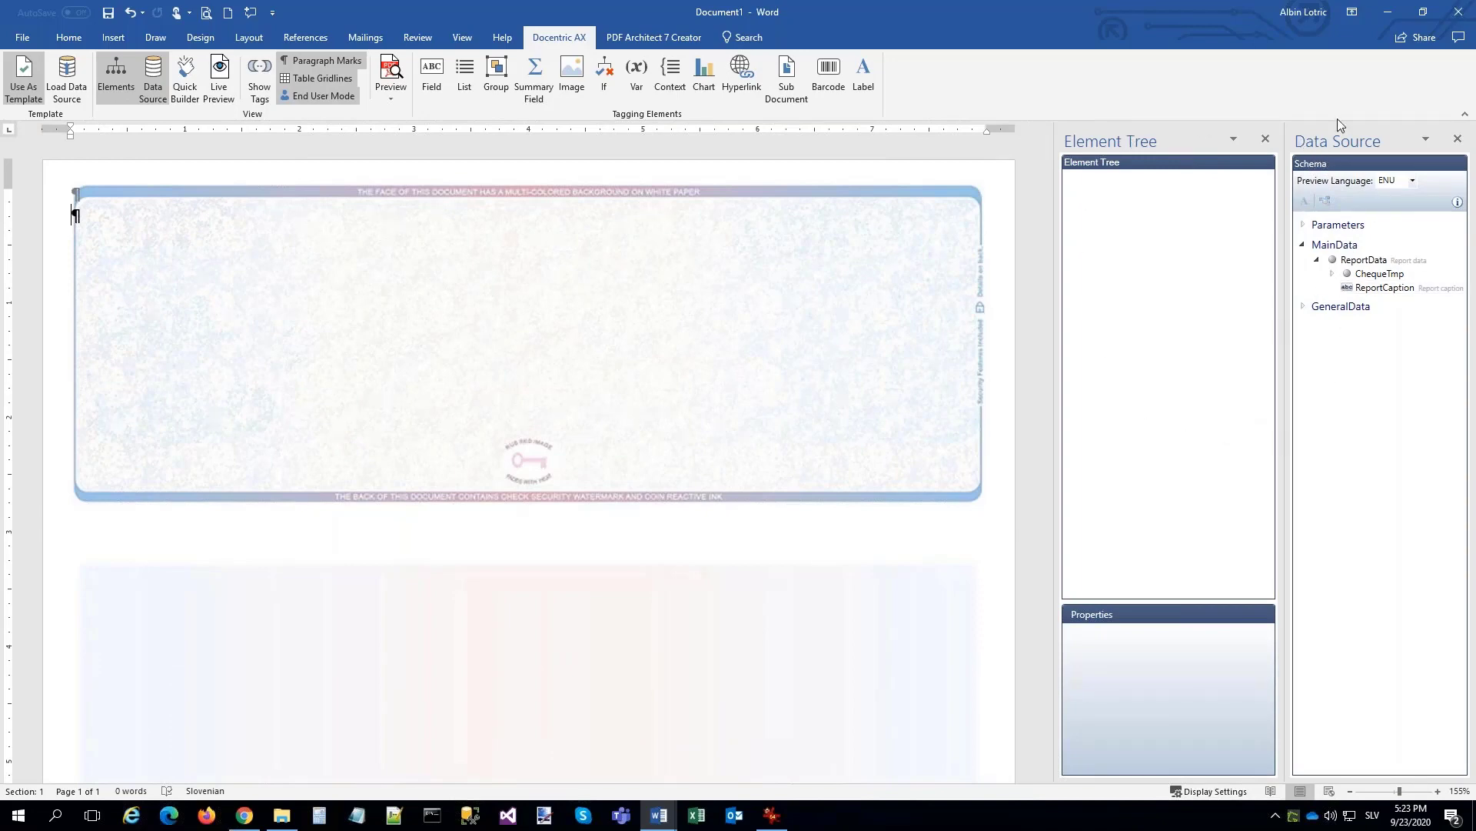
Examine the fields of ChequeTmp and its nested BankChequePaymTrans in a widened Data Source pane, and collapse both nodes.
click(1332, 275)
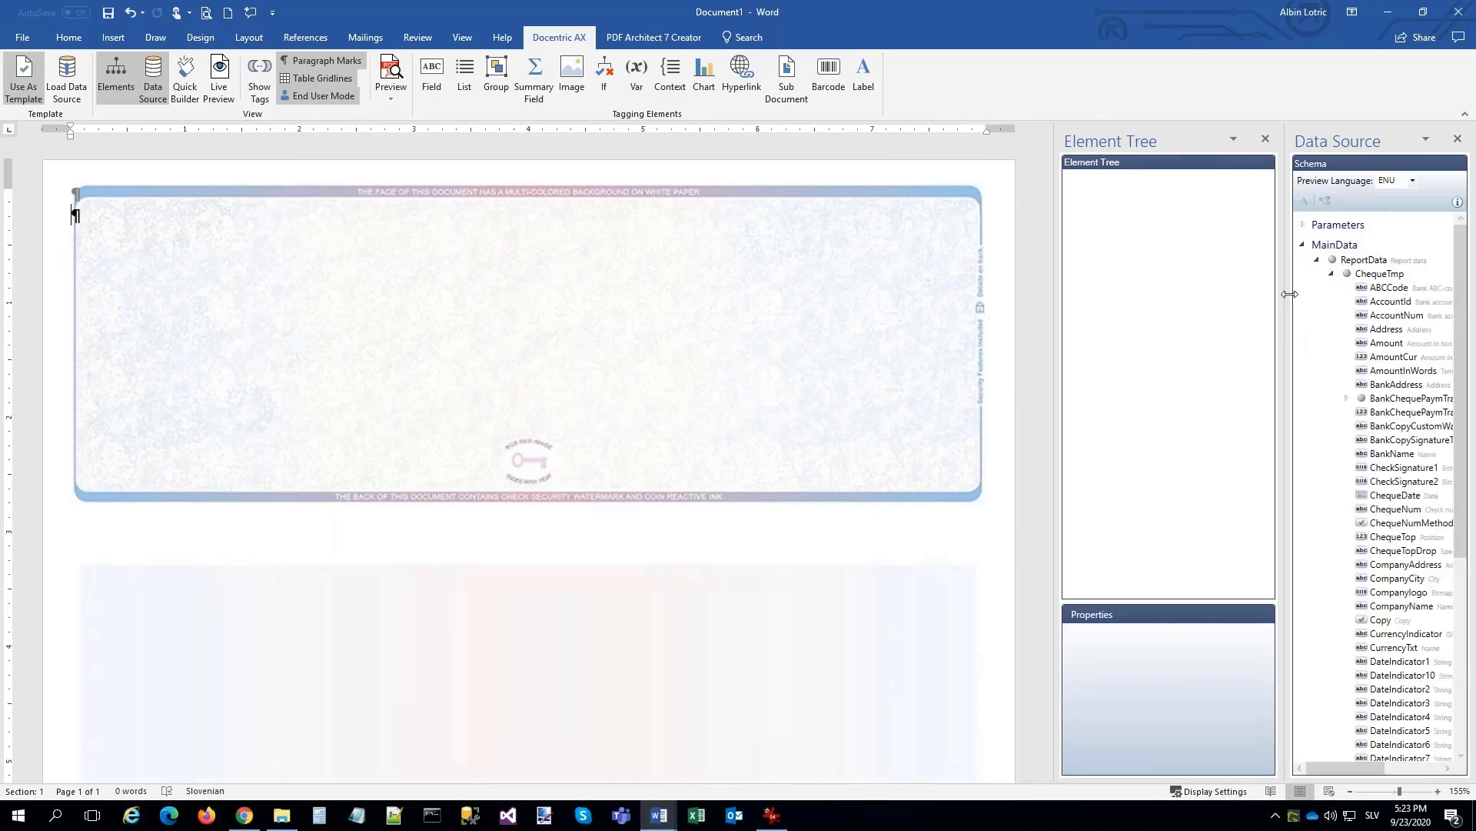
drag(1290, 293, 1200, 316)
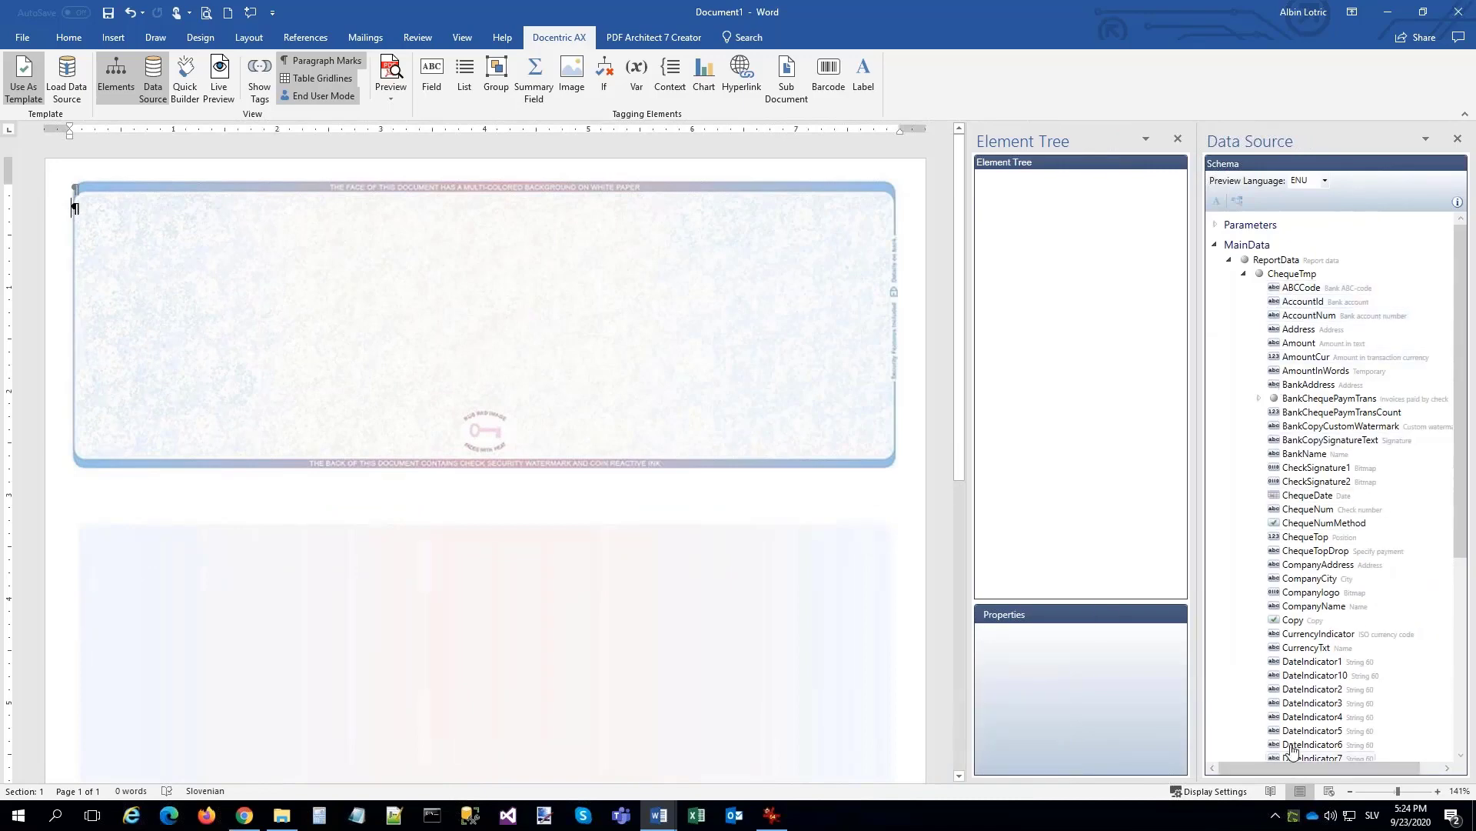
click(1259, 399)
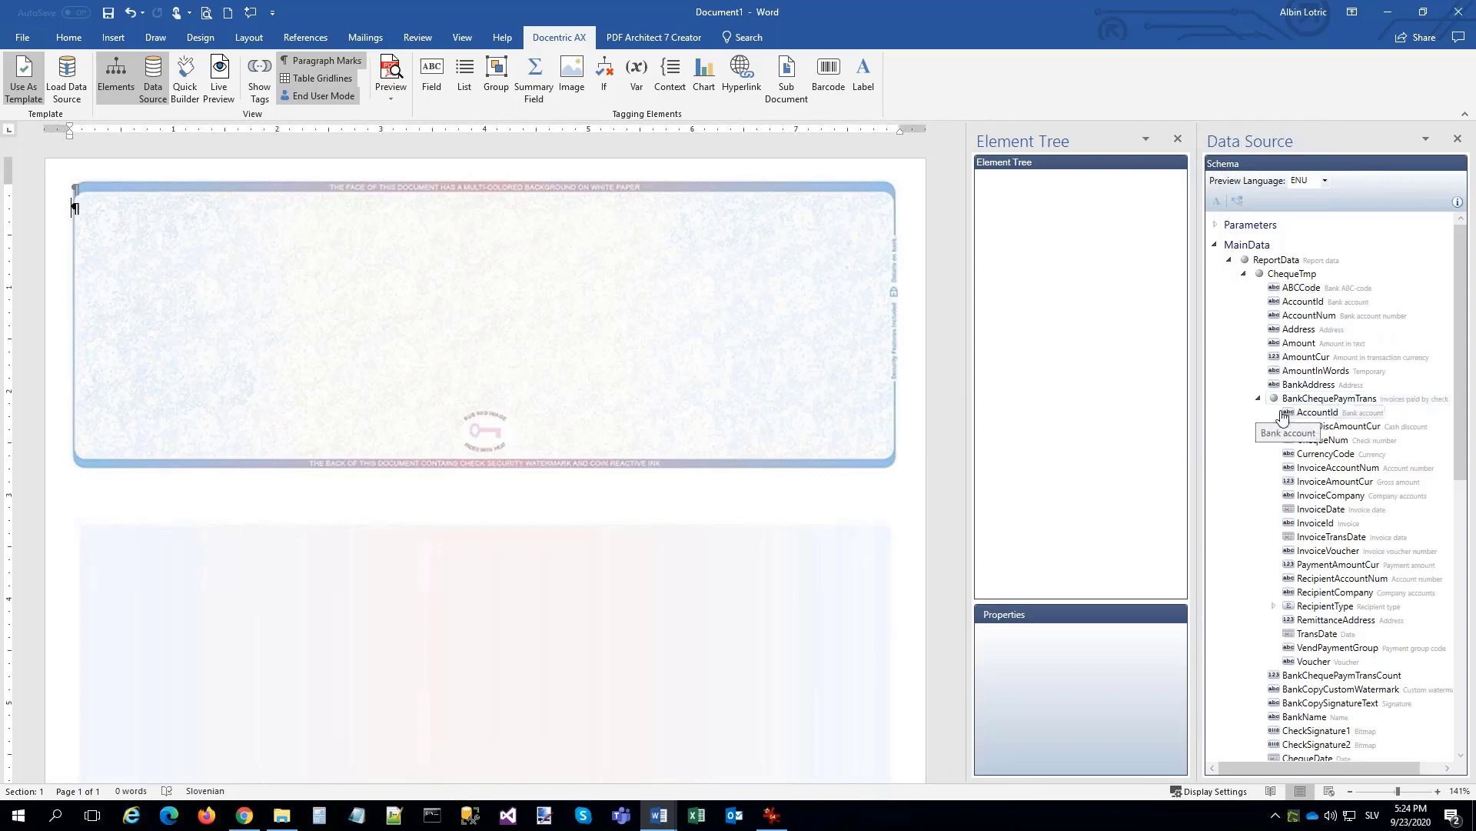
click(1259, 399)
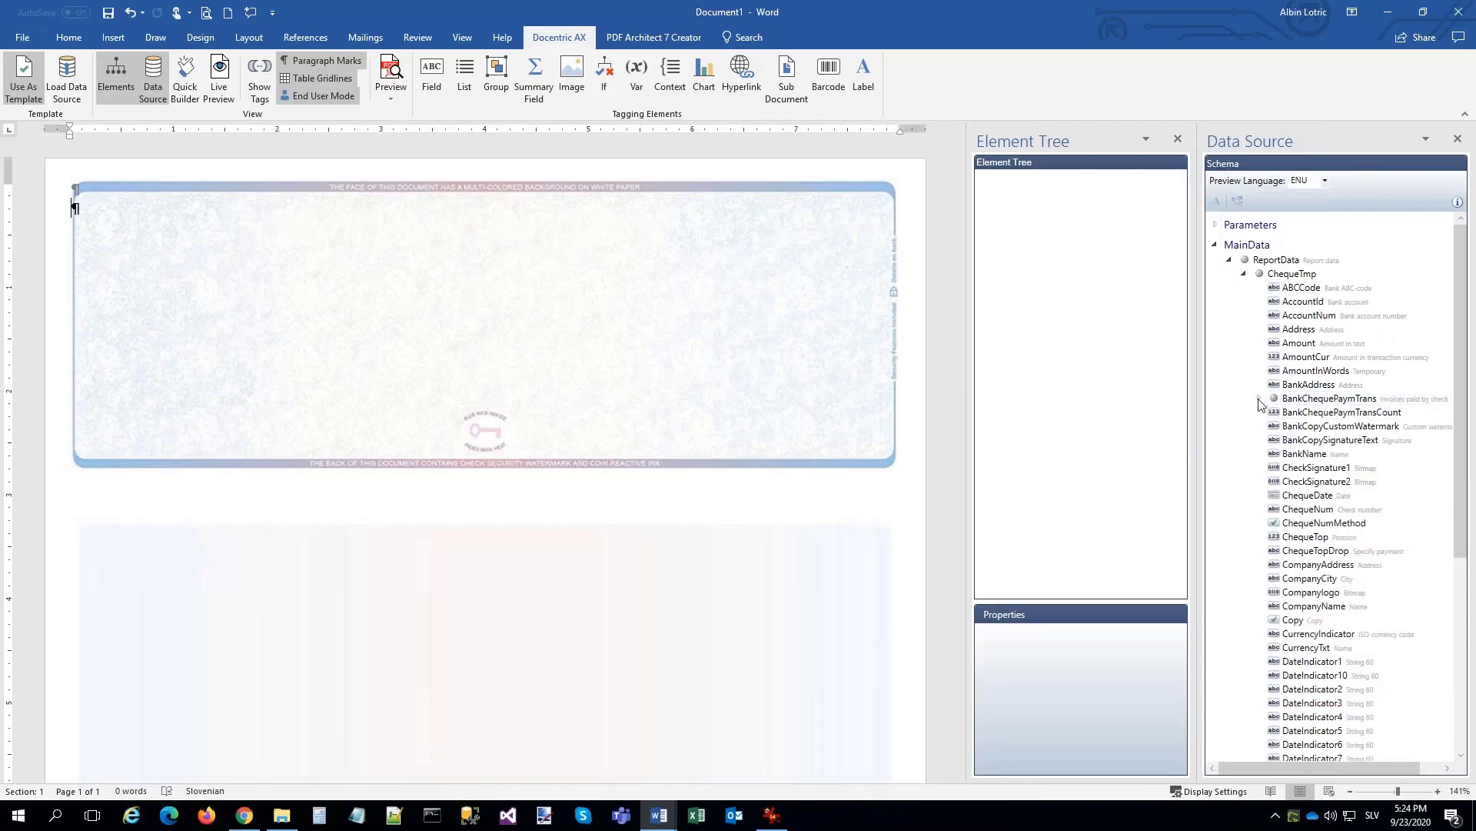
click(1244, 275)
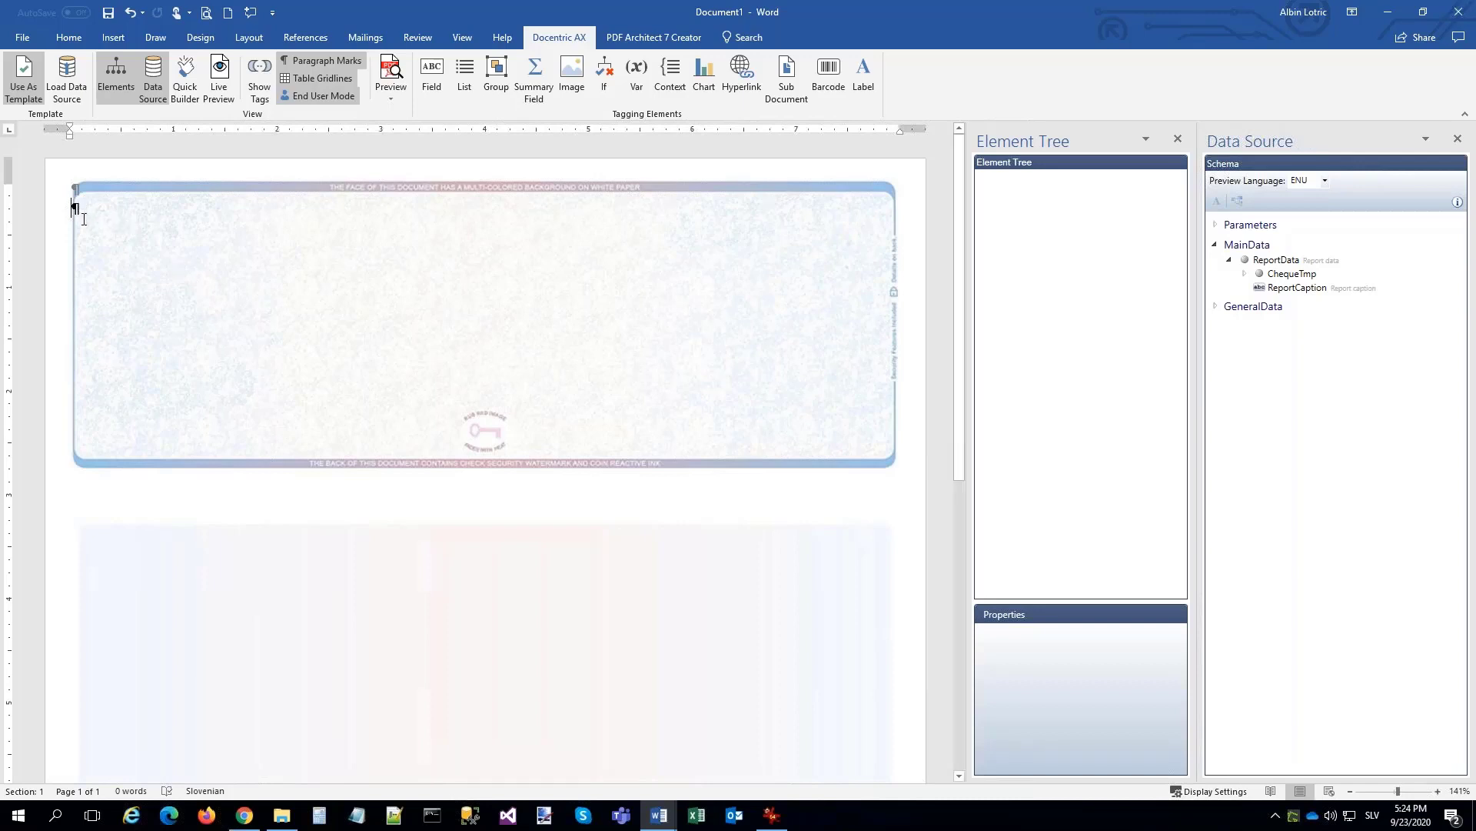
Add two empty paragraphs to the body, wrap the selected paragraphs in a List element and bind it to MainData ChequeTmp.
key(Return)
key(Return)
drag(52, 209, 51, 256)
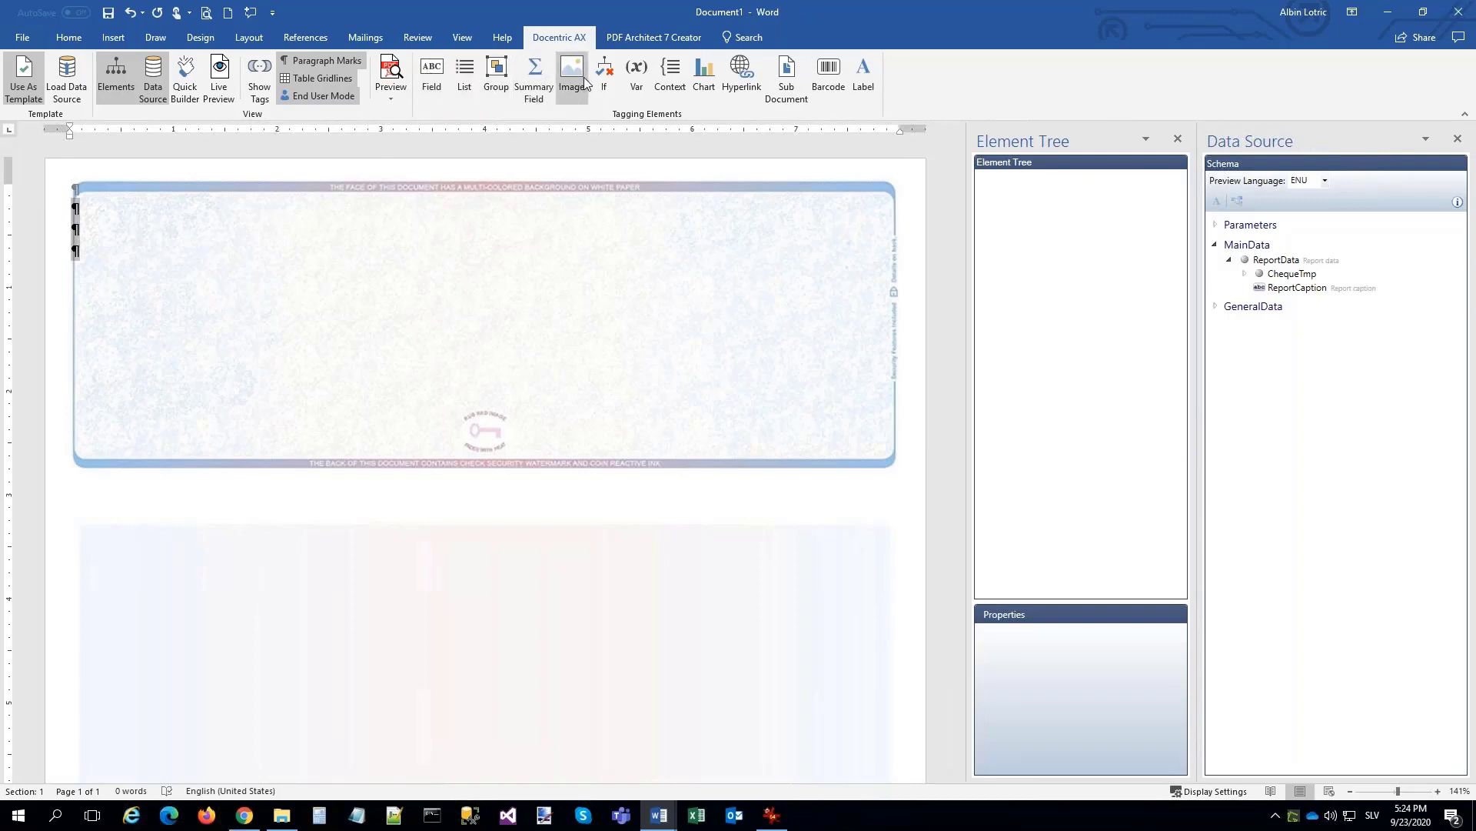
click(466, 71)
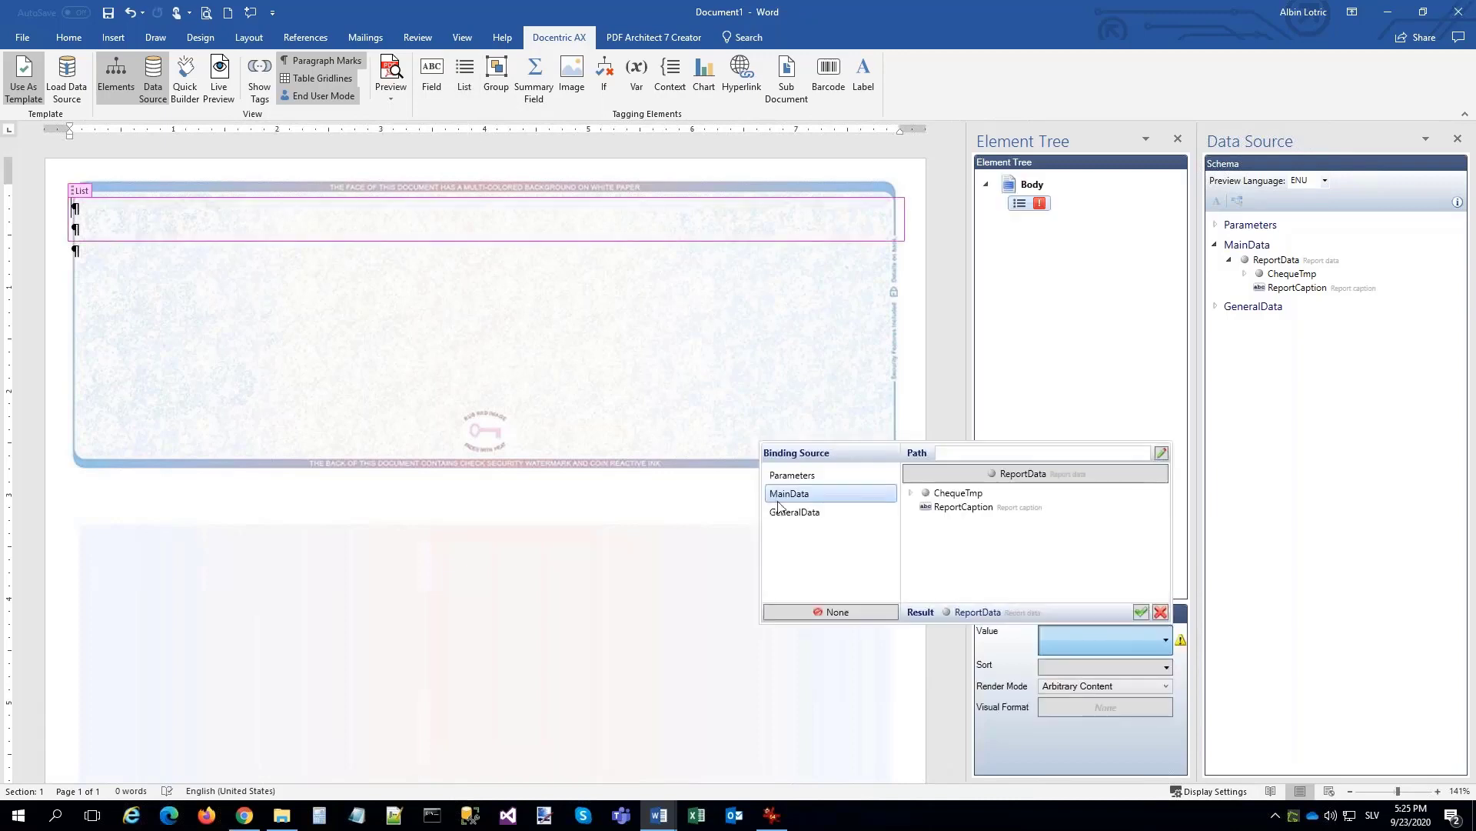
click(956, 494)
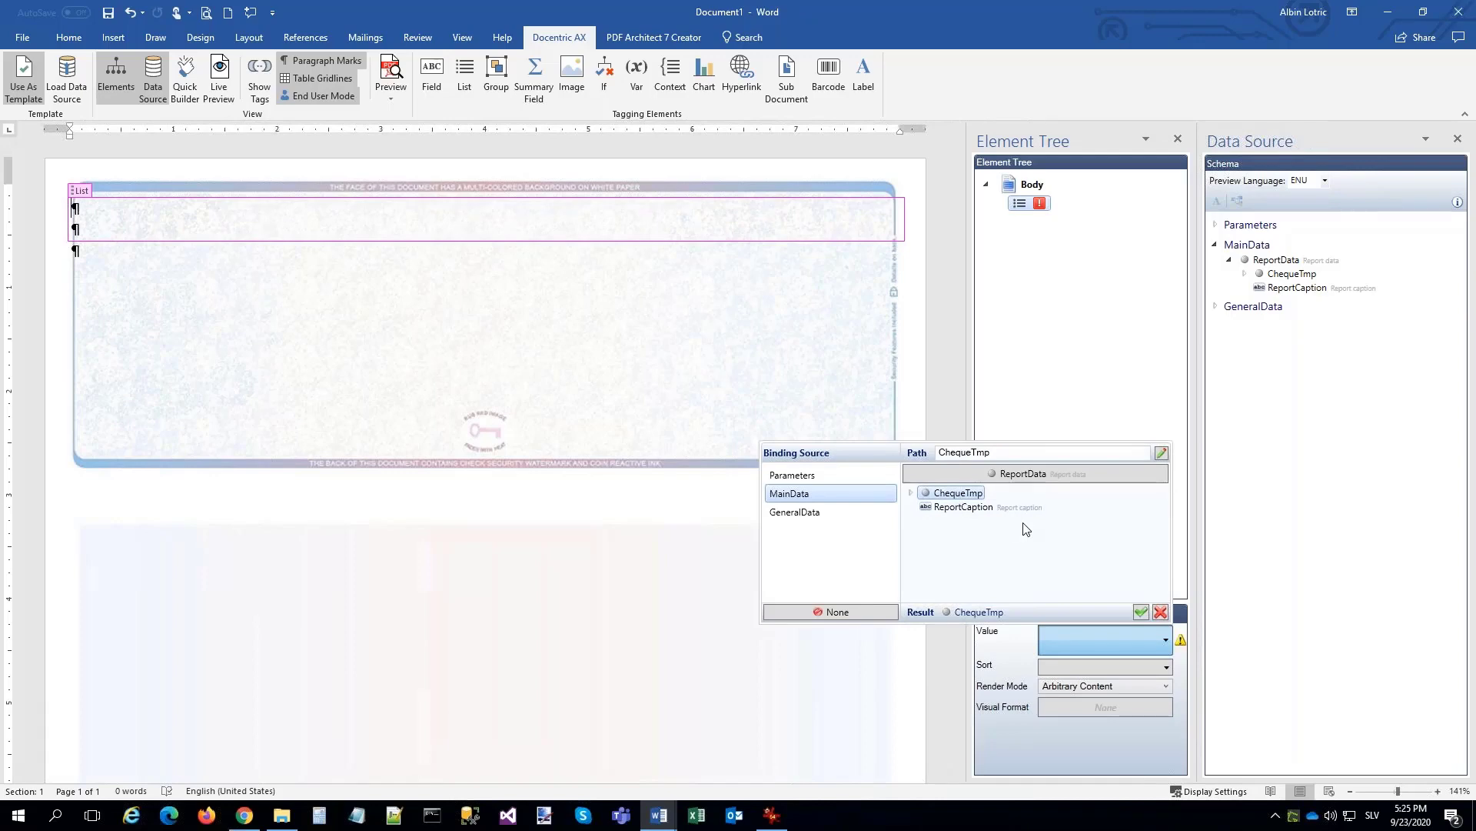
click(1142, 612)
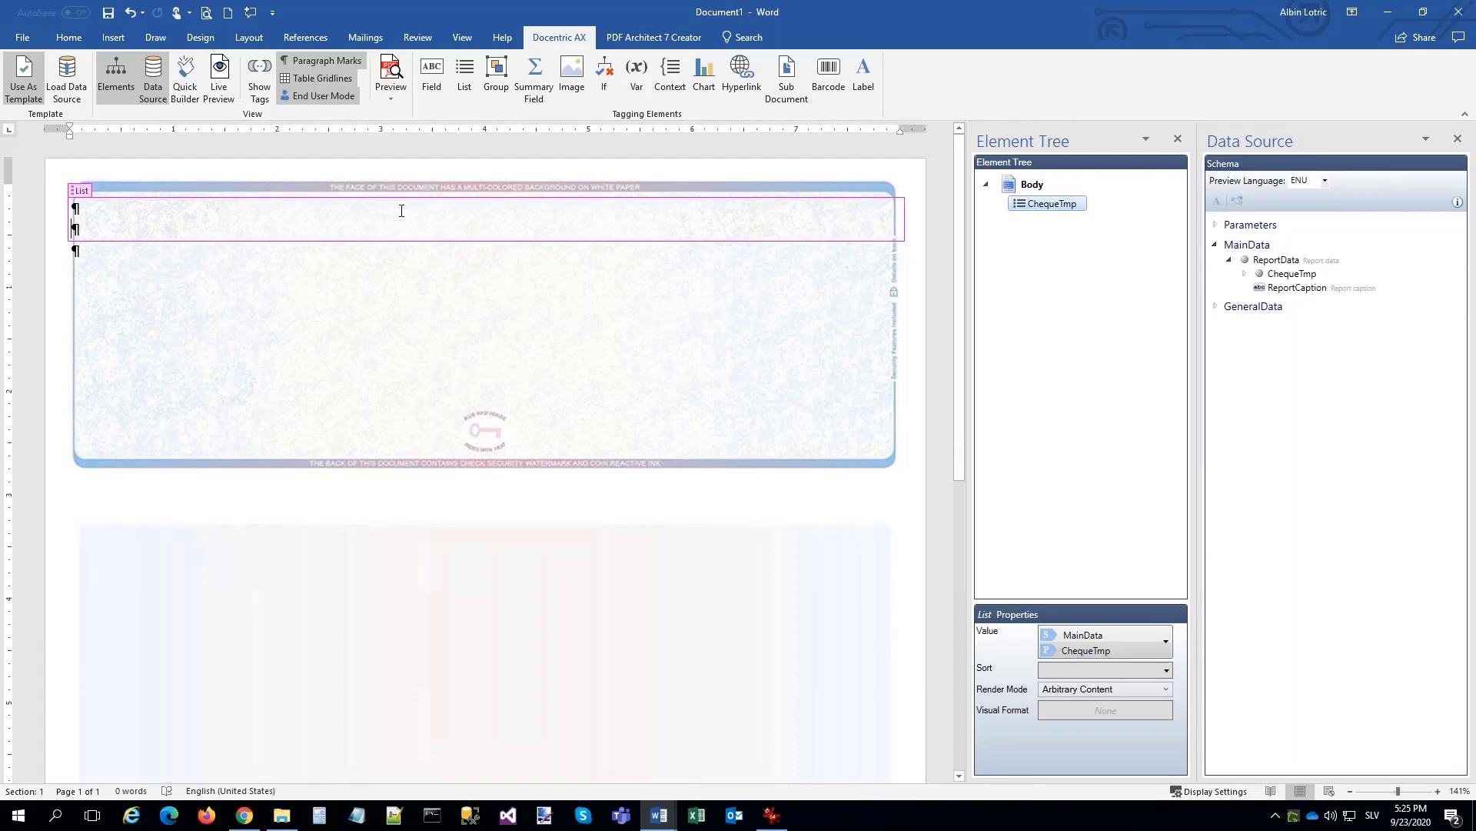
Turn on the live preview, insert a page break inside the ChequeTmp list and check the resulting pages.
click(220, 72)
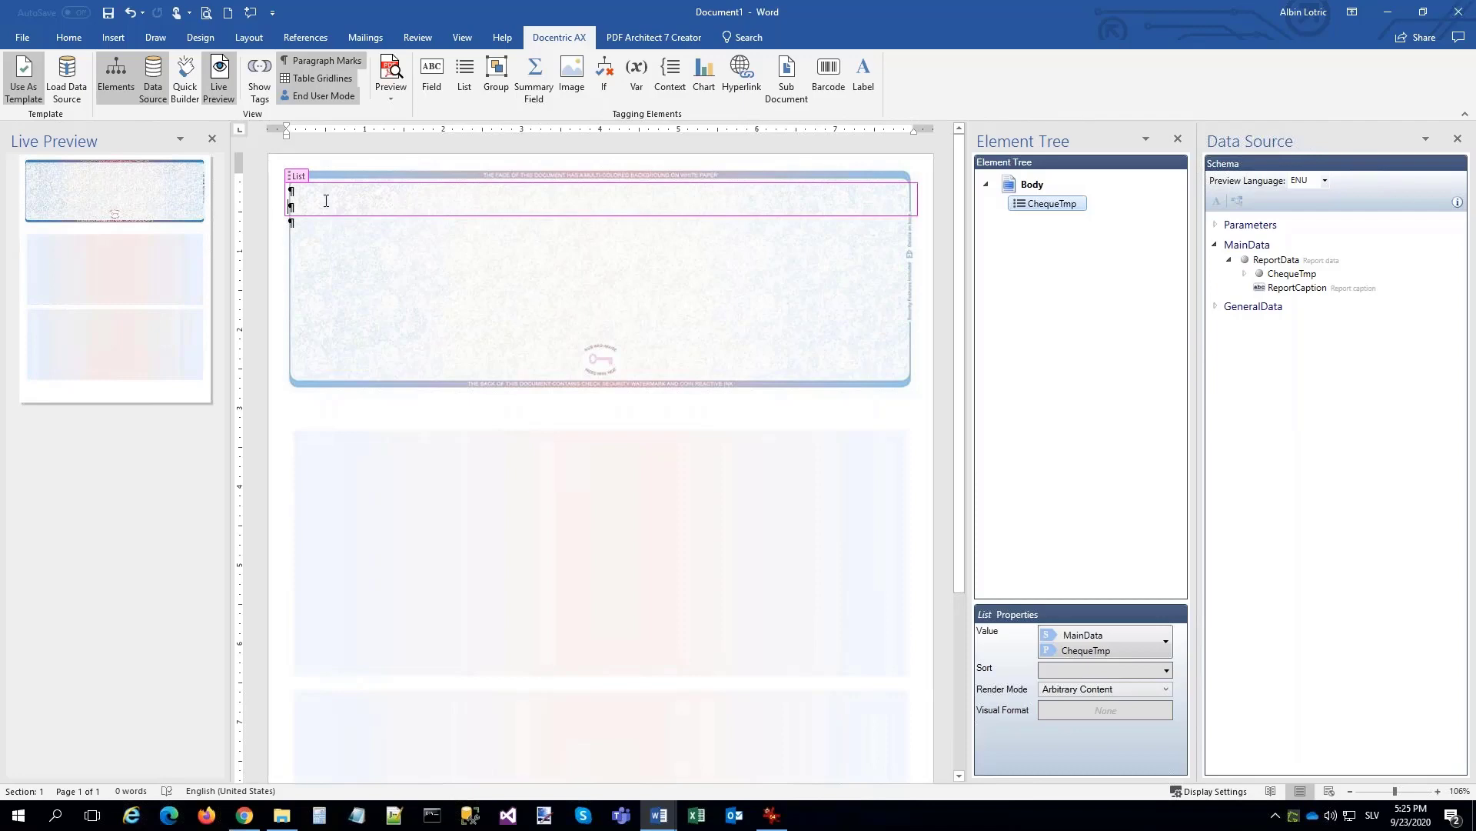
key(ctrl+Return)
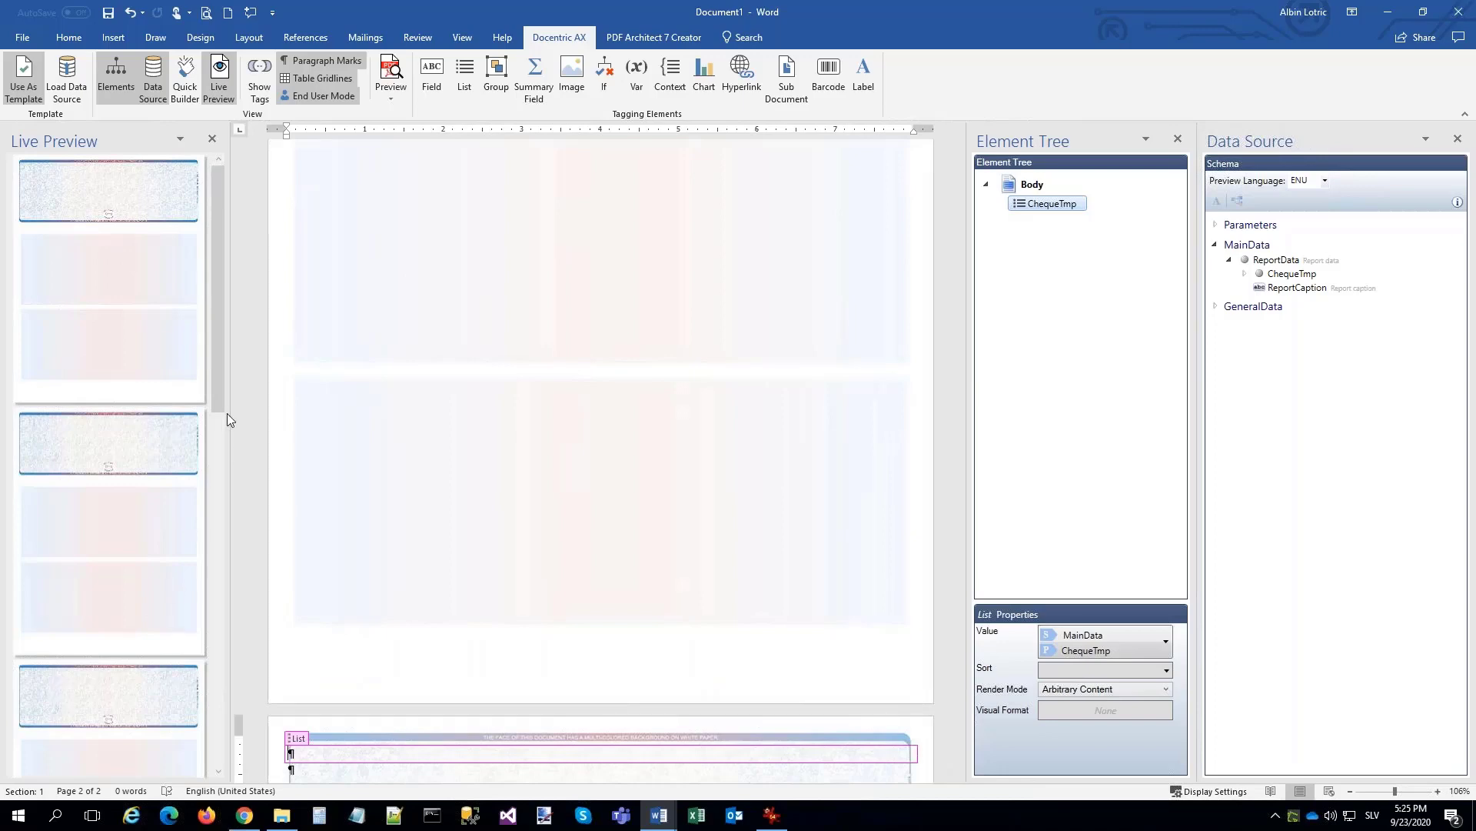
drag(219, 397, 230, 357)
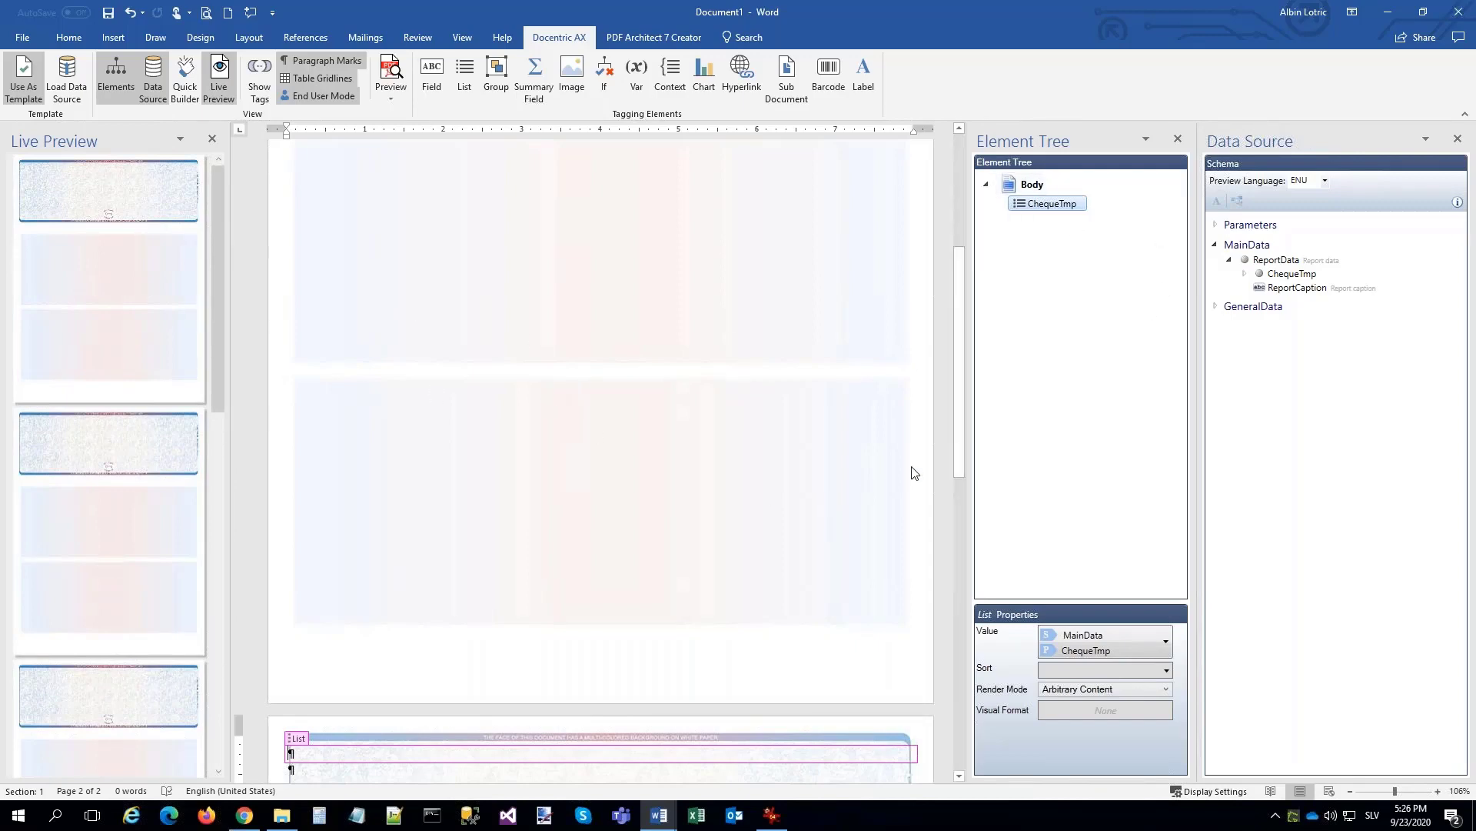
drag(962, 422, 951, 254)
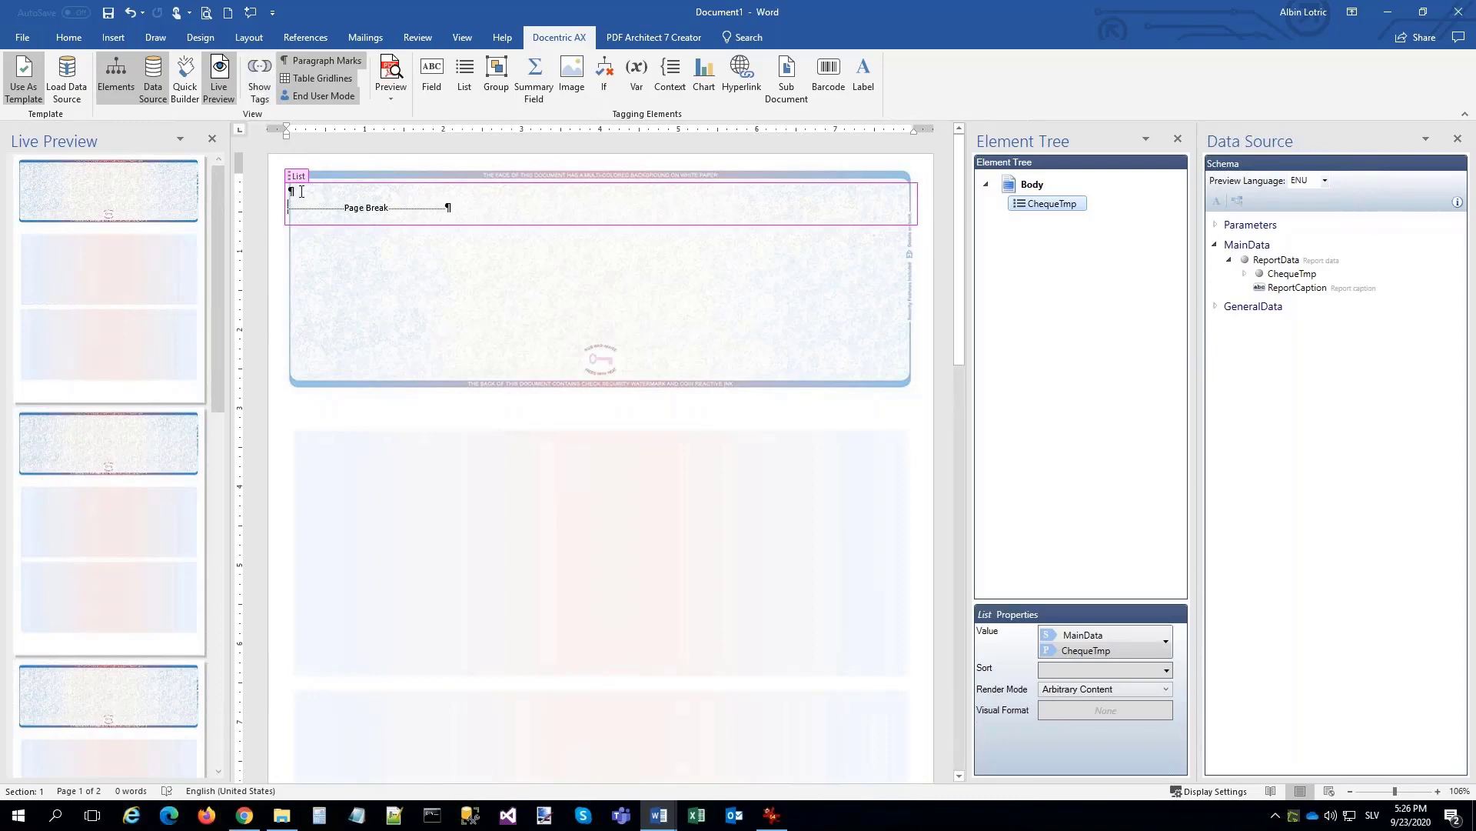
Insert a Simple Text Box in the list and place it over the check area, about 2.86" high and 7.8" wide.
click(113, 37)
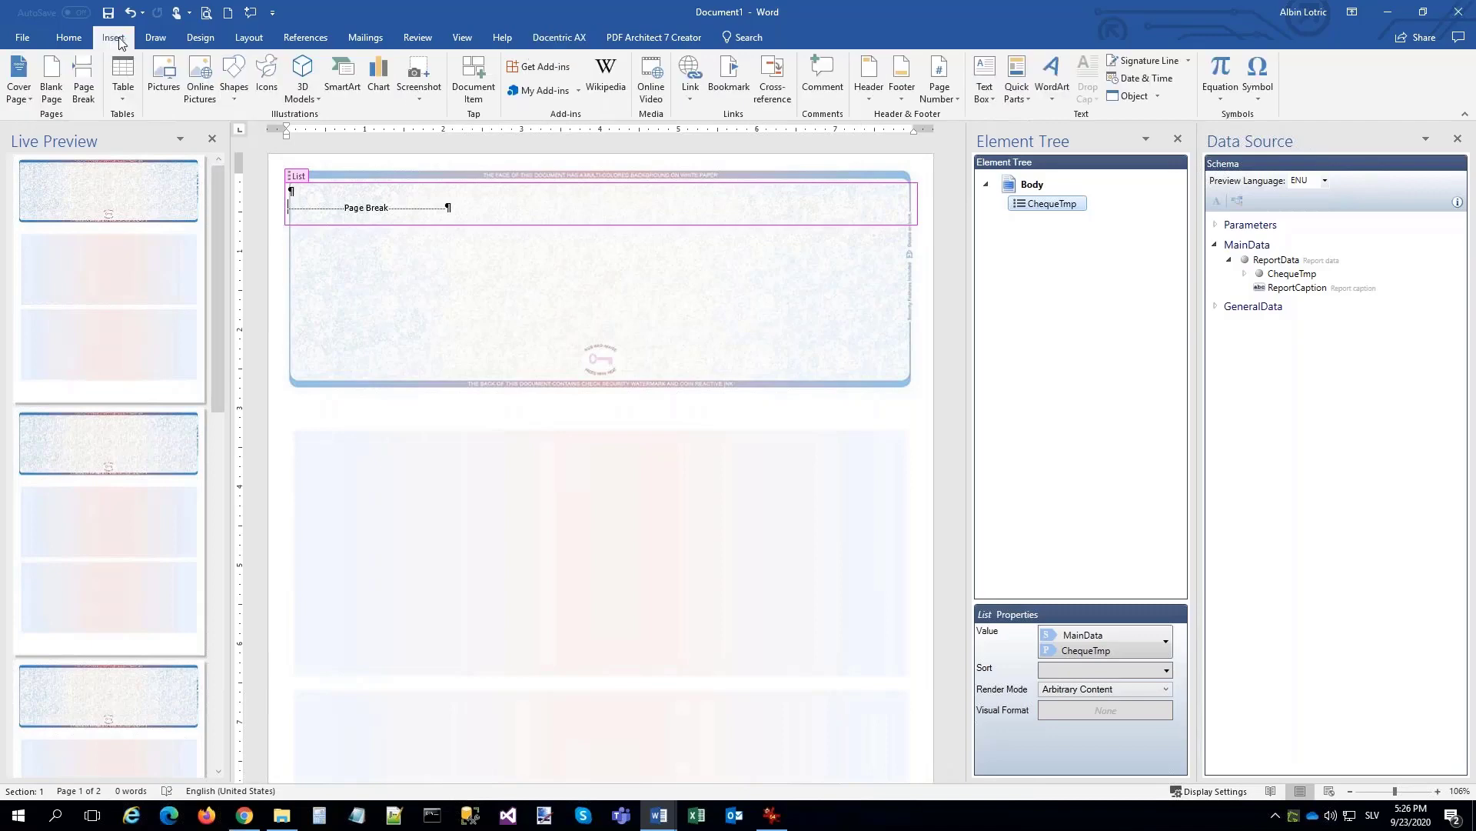
click(985, 77)
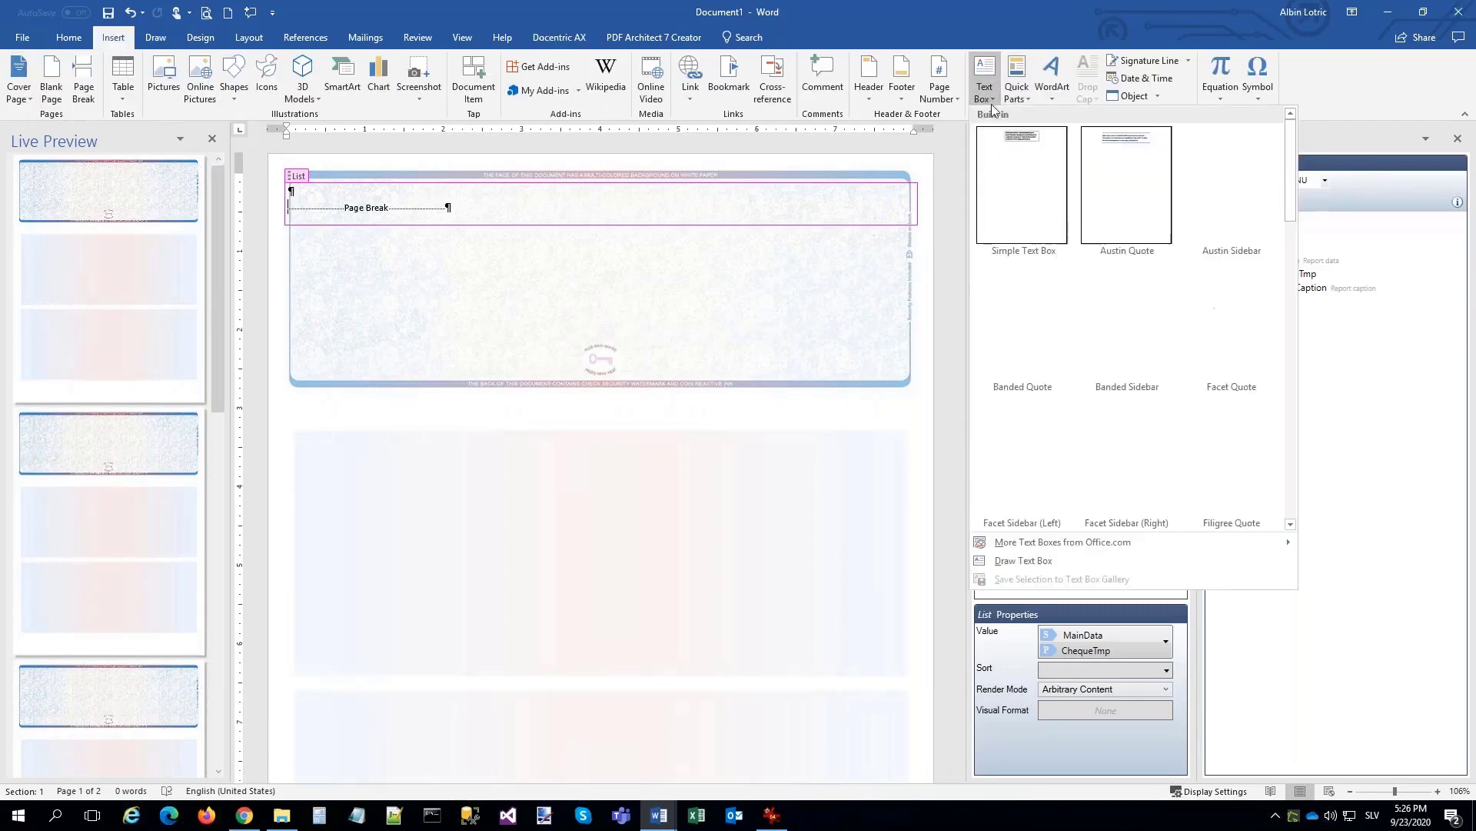
click(1027, 143)
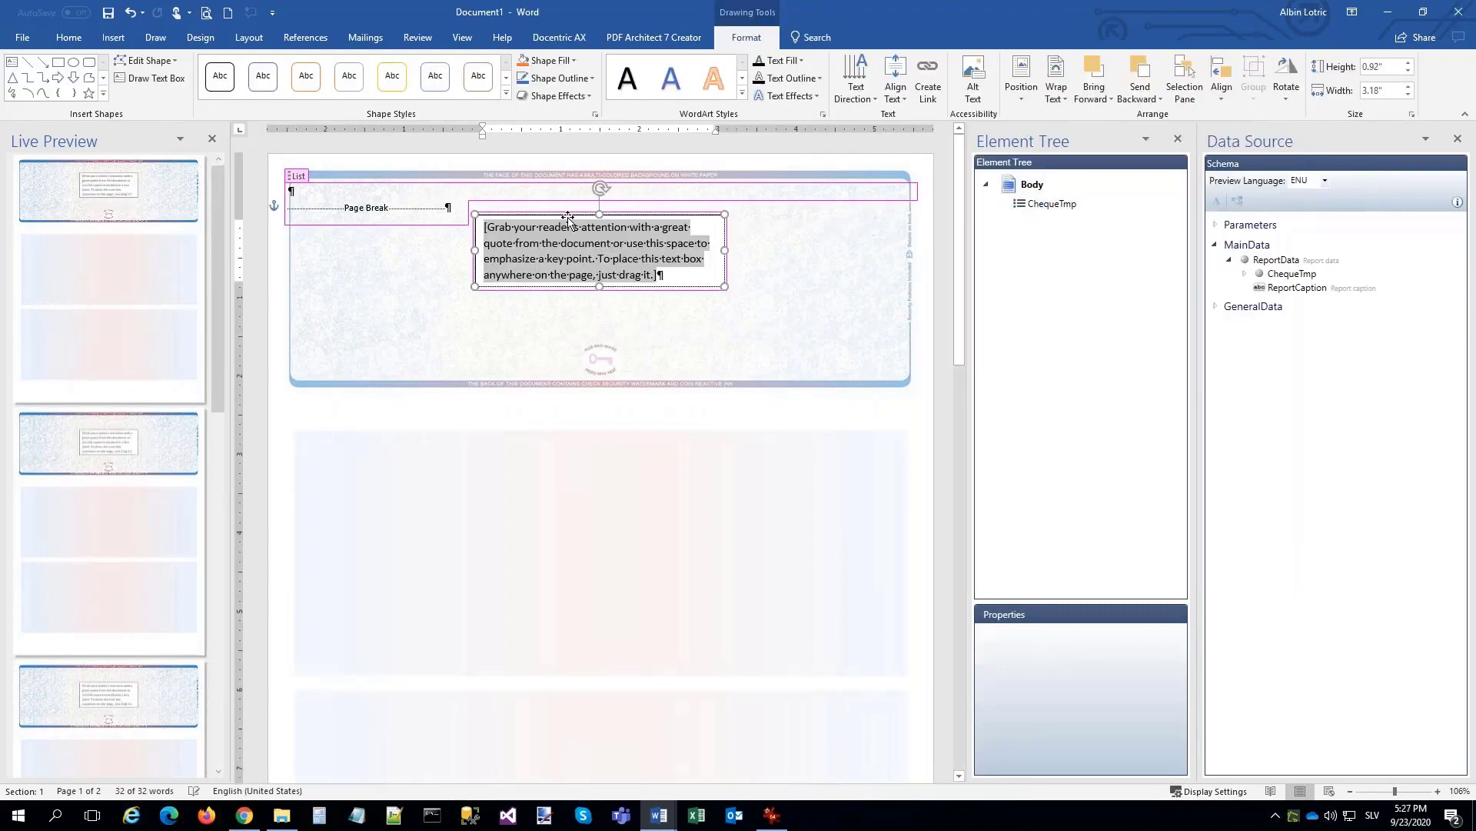
drag(568, 218, 386, 188)
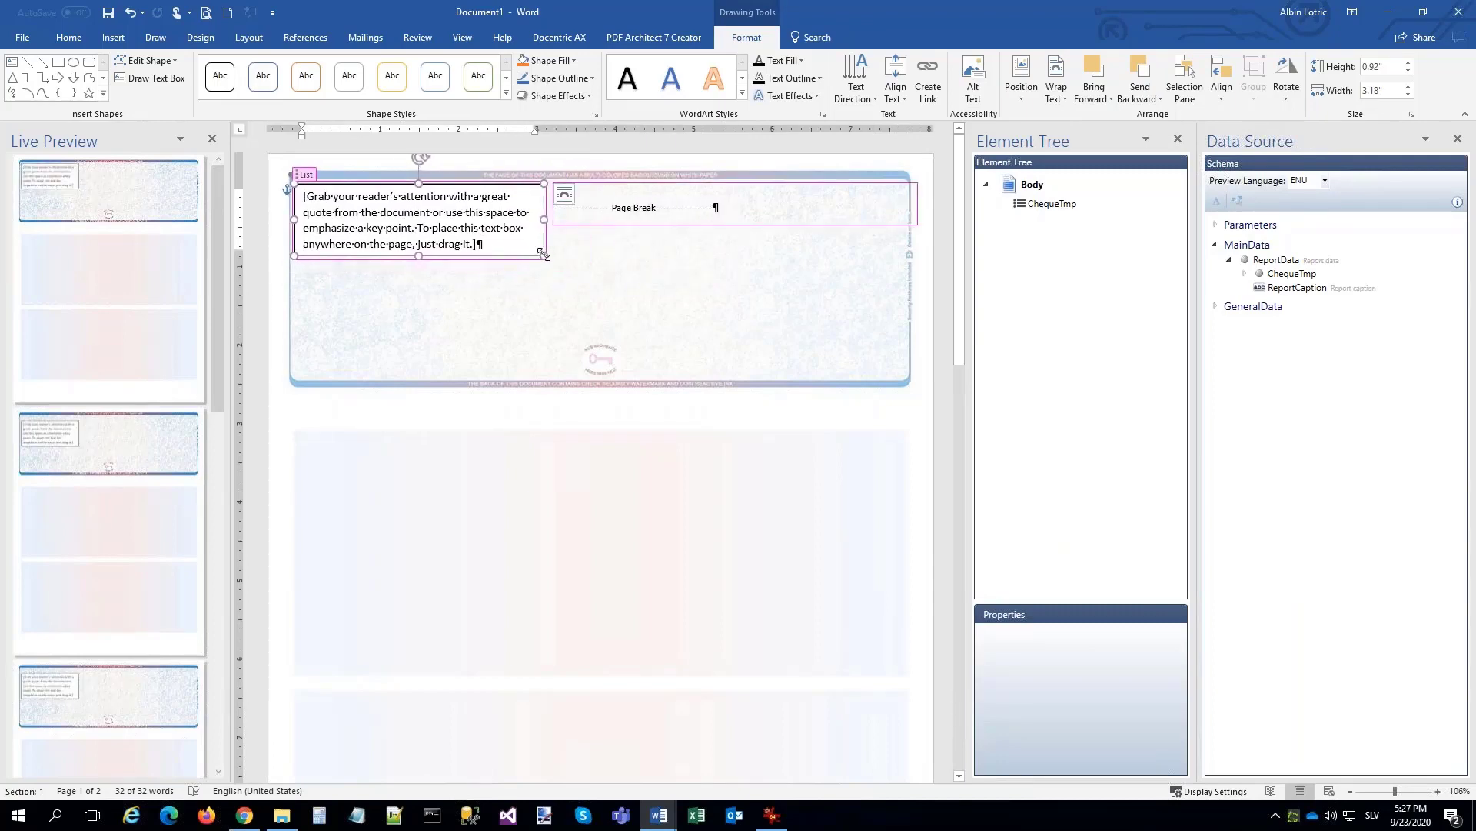
drag(543, 255, 907, 410)
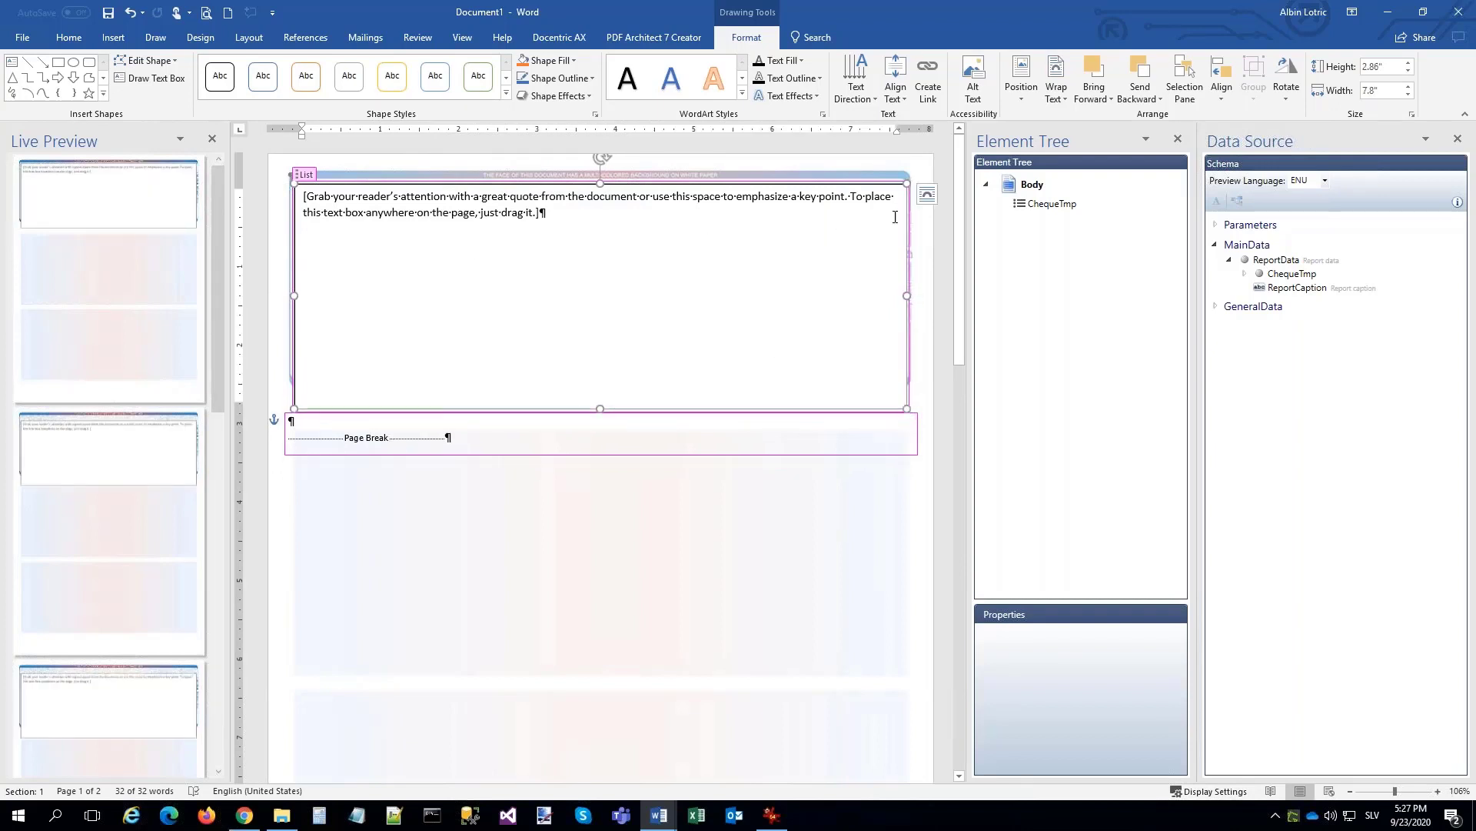
Set the text box's absolute position to 0.05" to the right of the margin and 0.3" below the page.
click(927, 194)
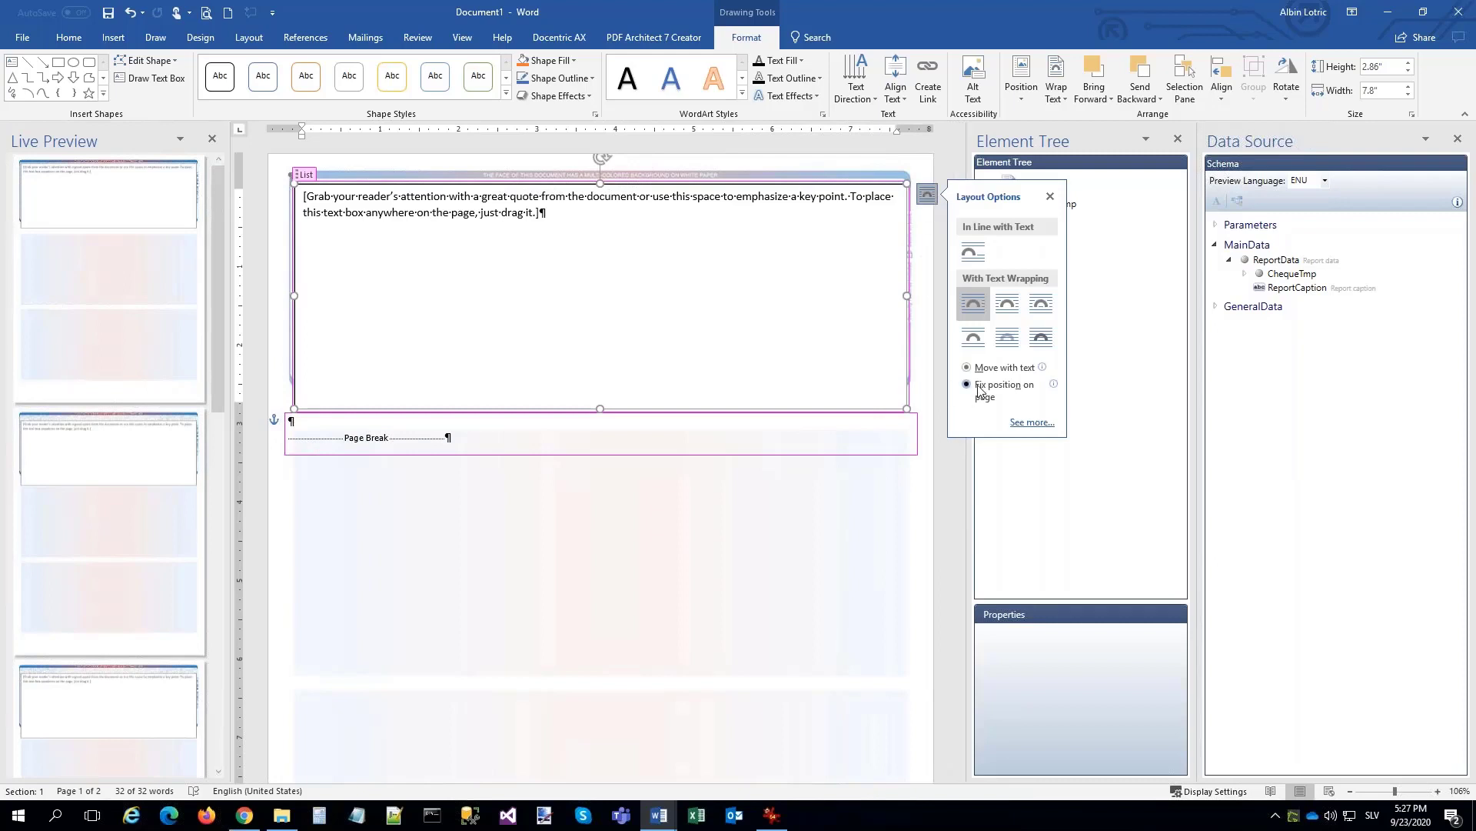
click(1023, 423)
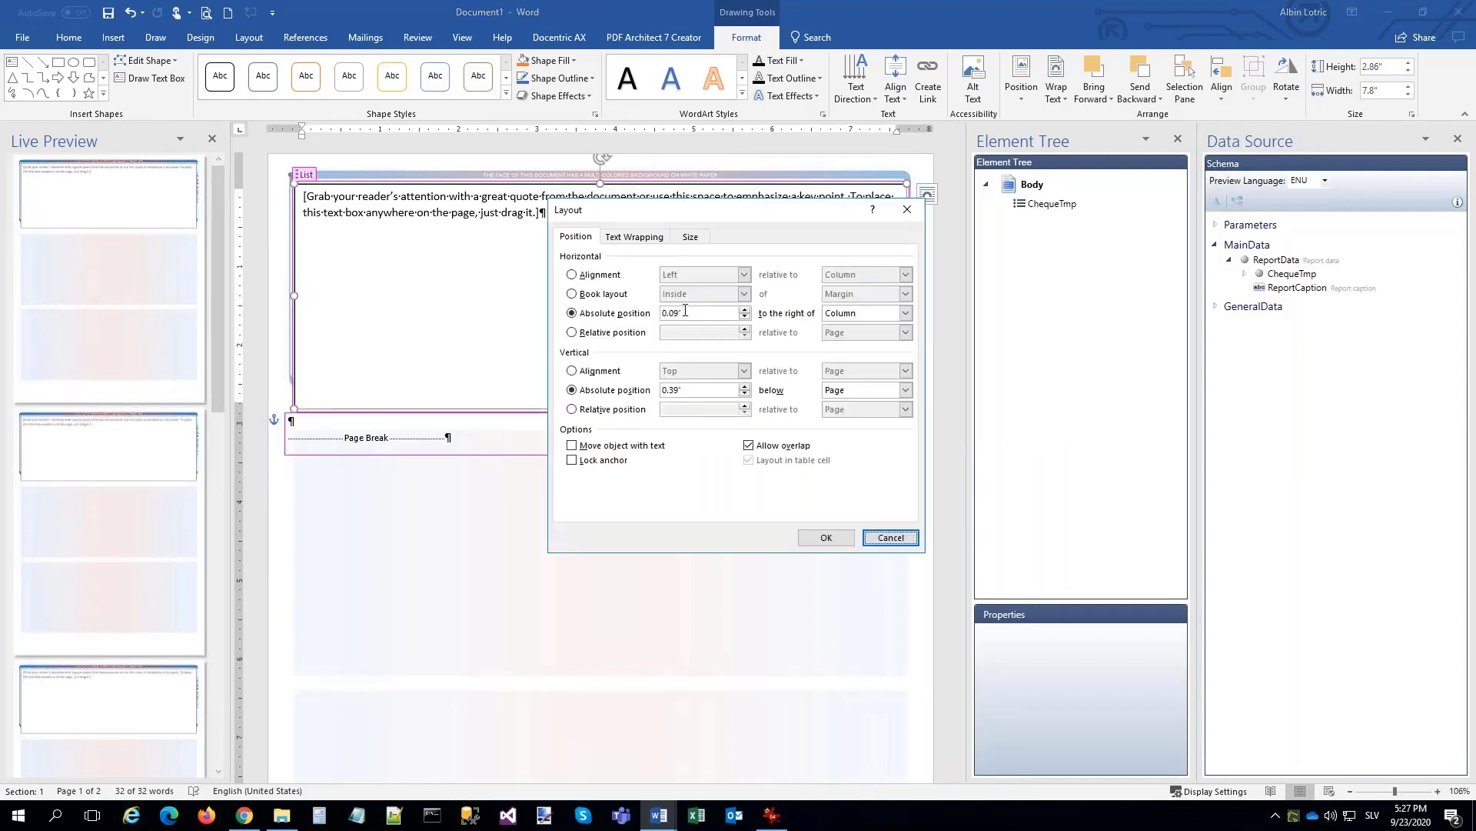
click(680, 312)
key(BackSpace)
key(BackSpace)
text(5)
click(905, 313)
click(847, 330)
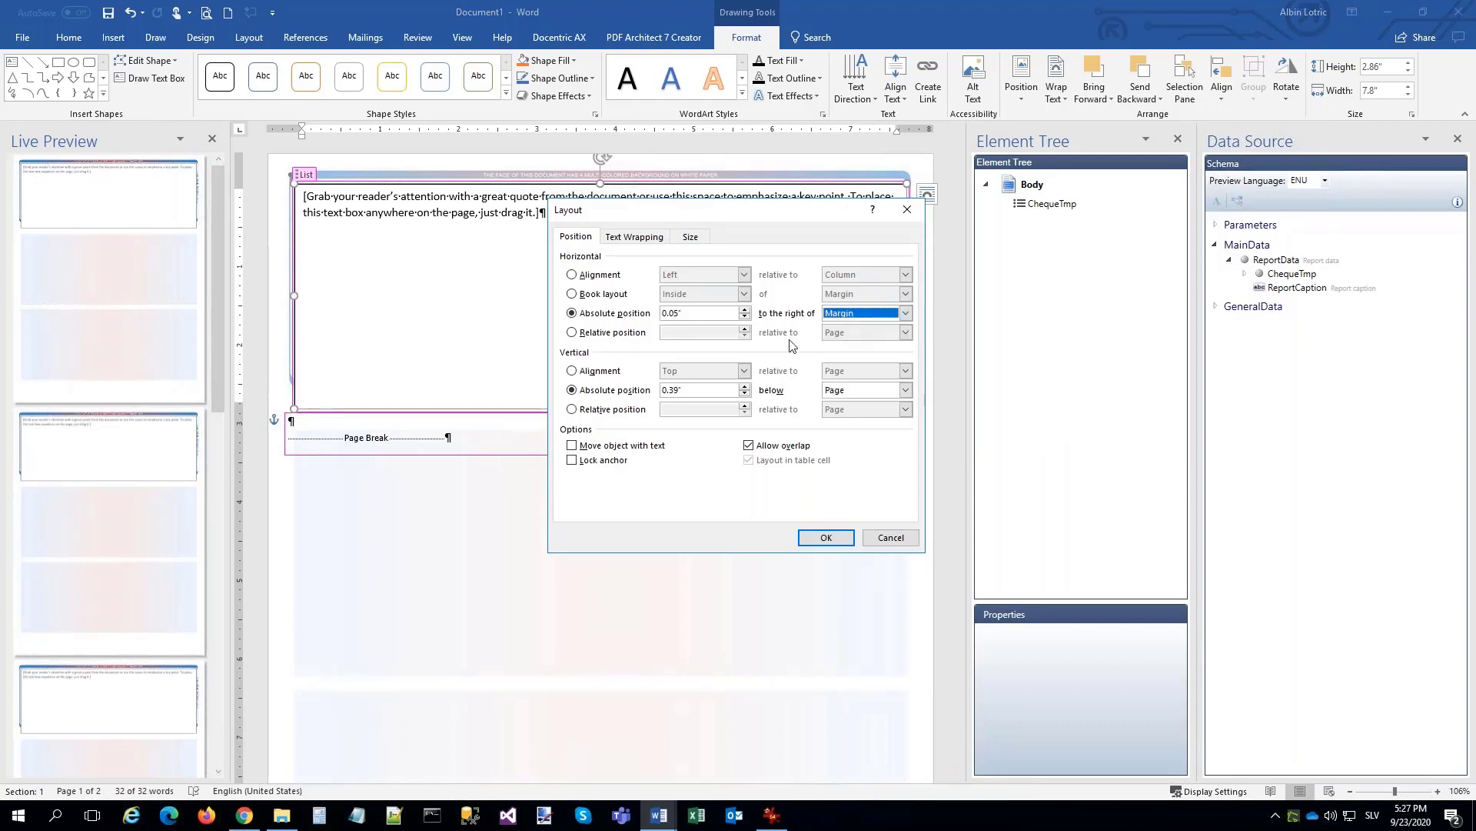
click(744, 394)
click(745, 395)
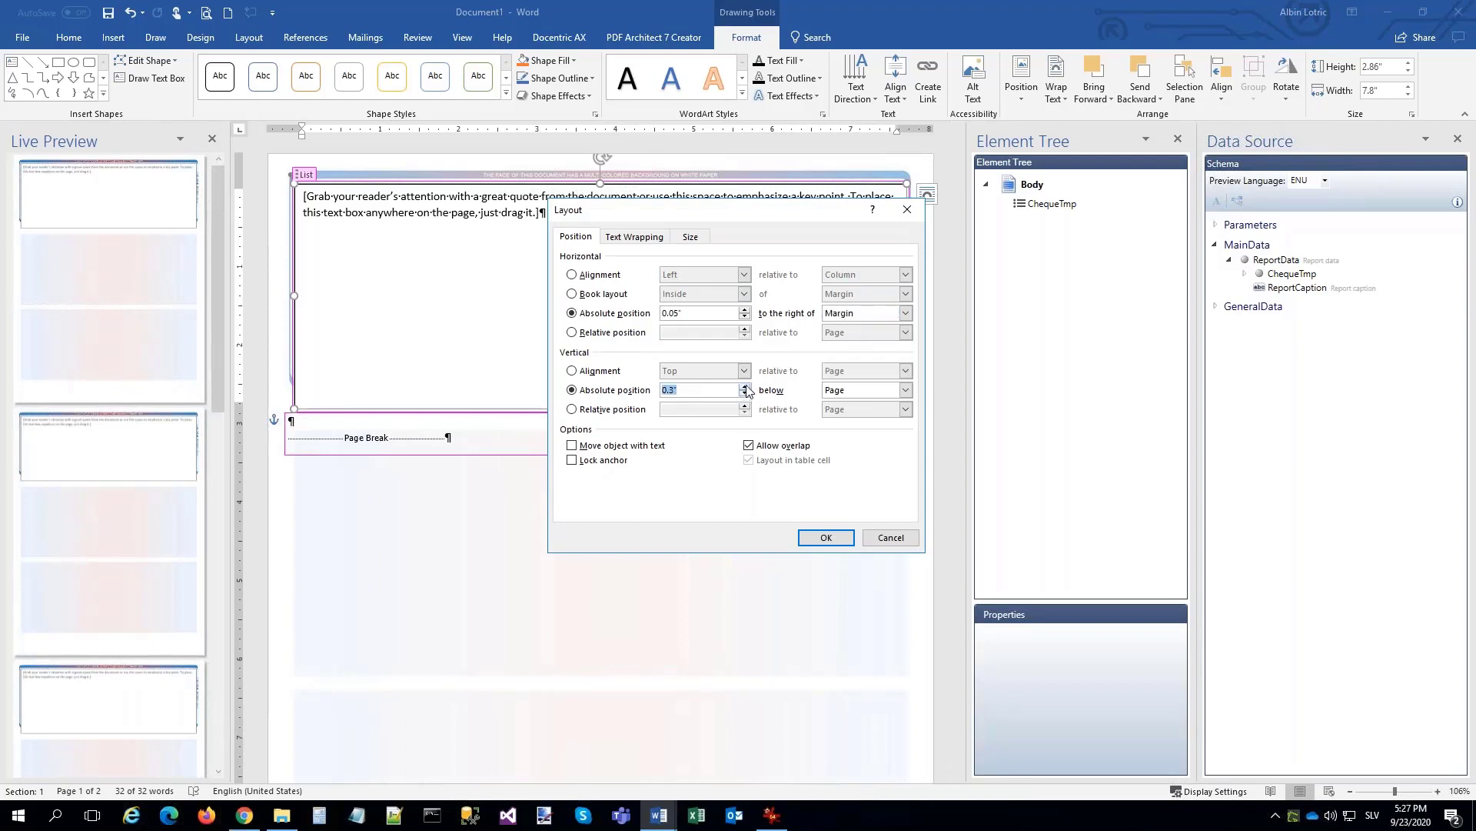
click(827, 540)
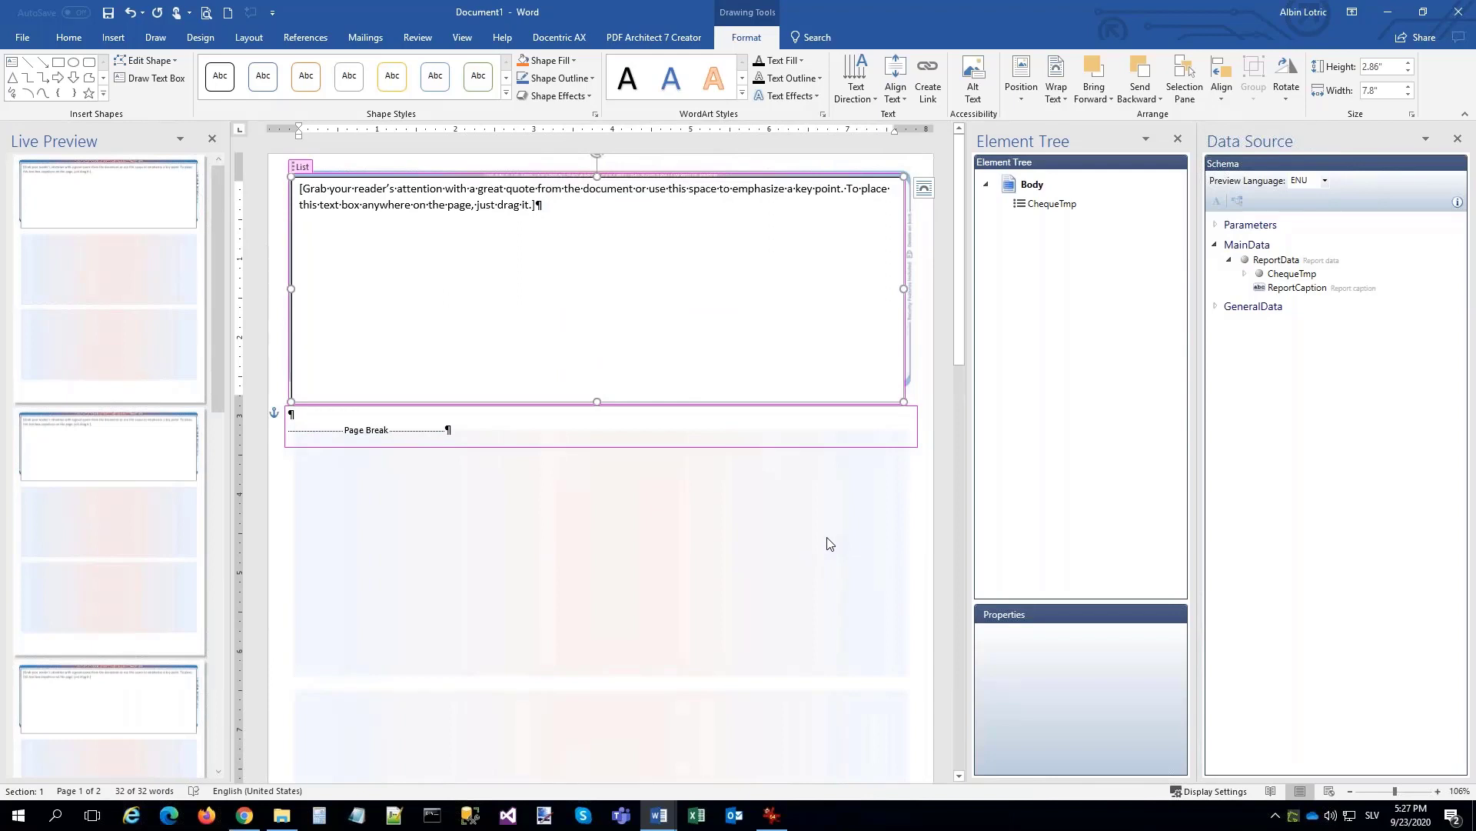
Set the text box to No fill and expand its line settings.
right_click(599, 160)
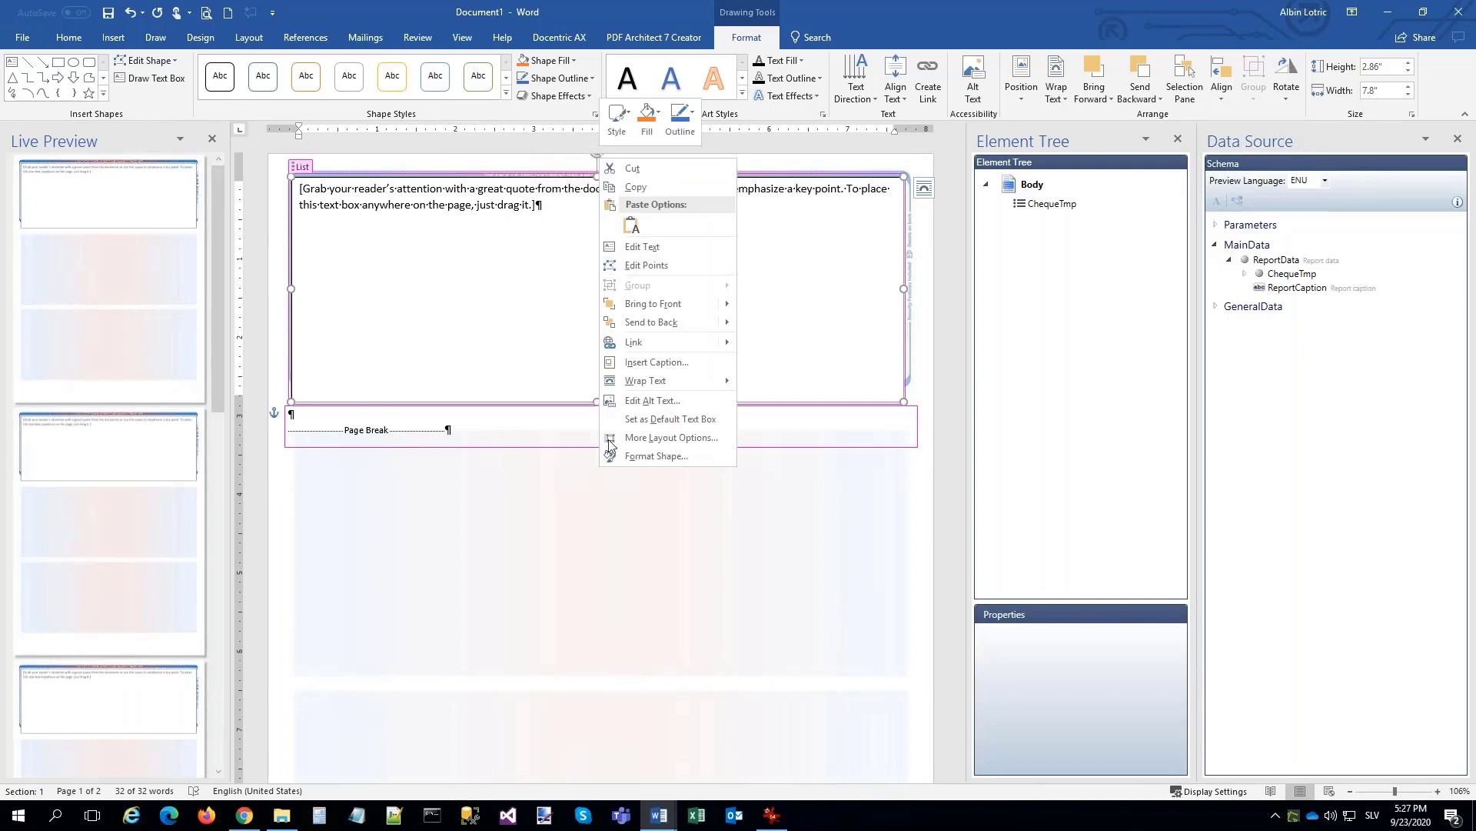
click(633, 455)
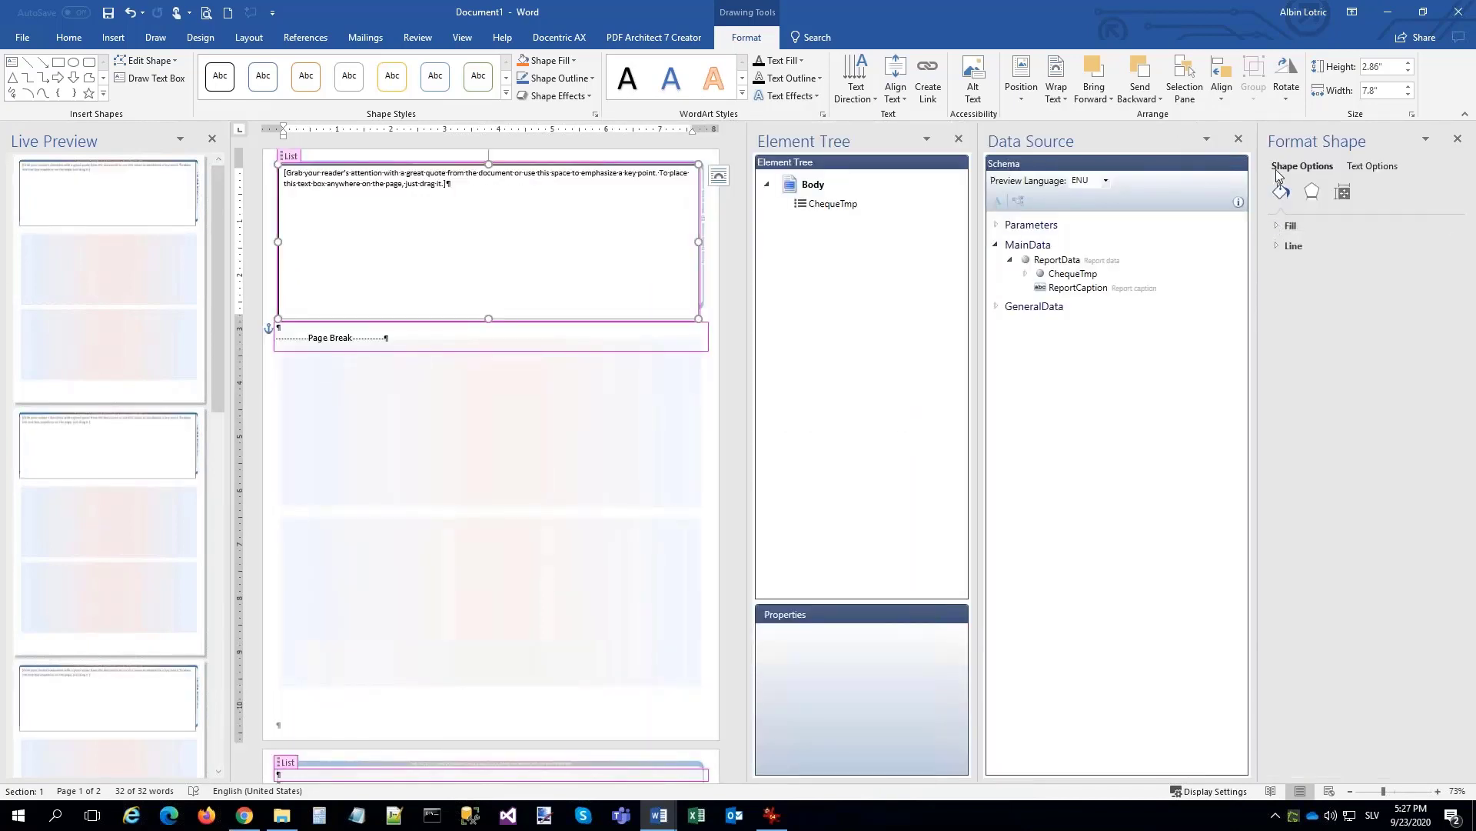
click(1279, 229)
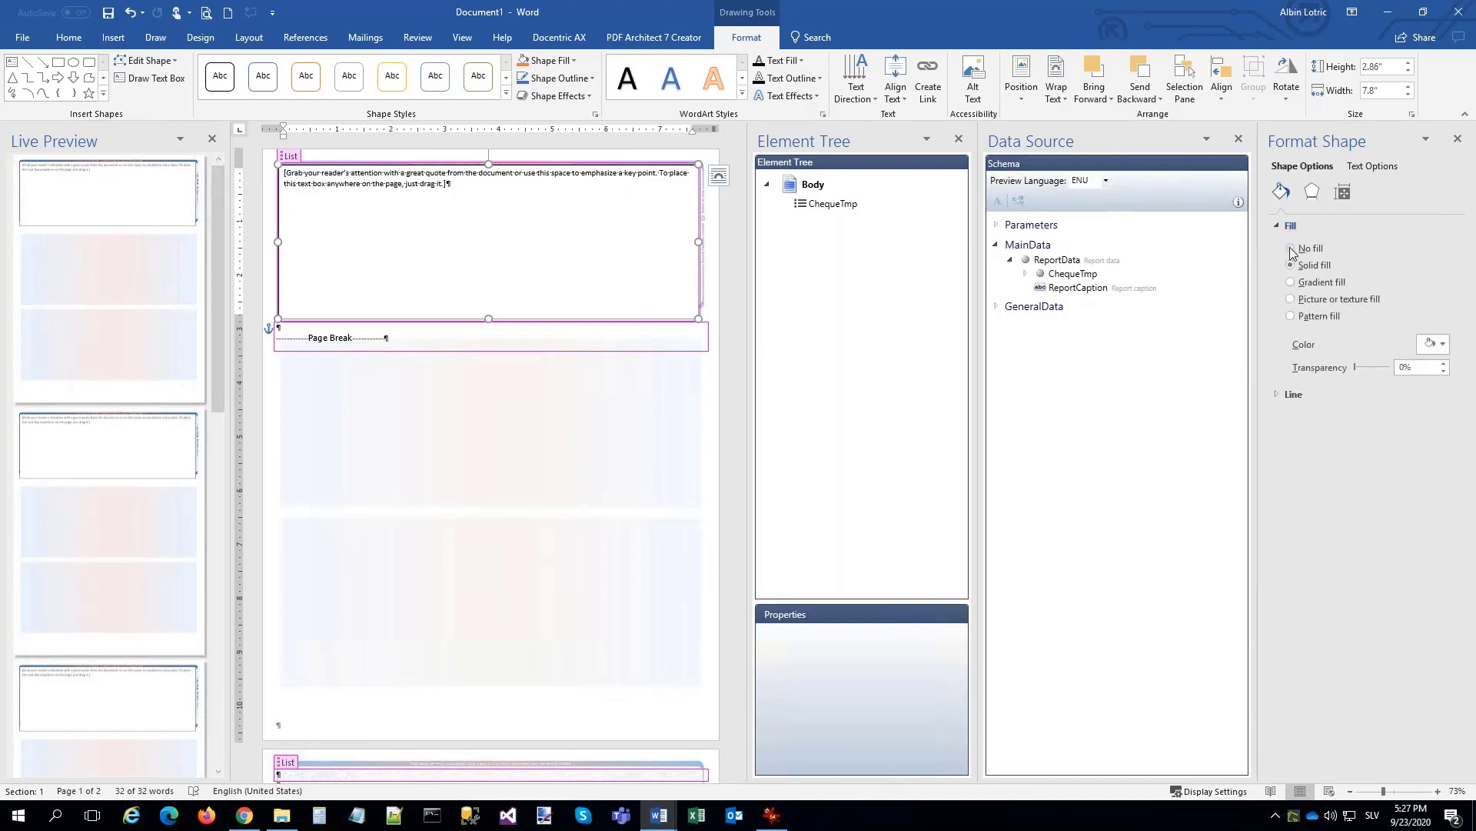
click(1292, 249)
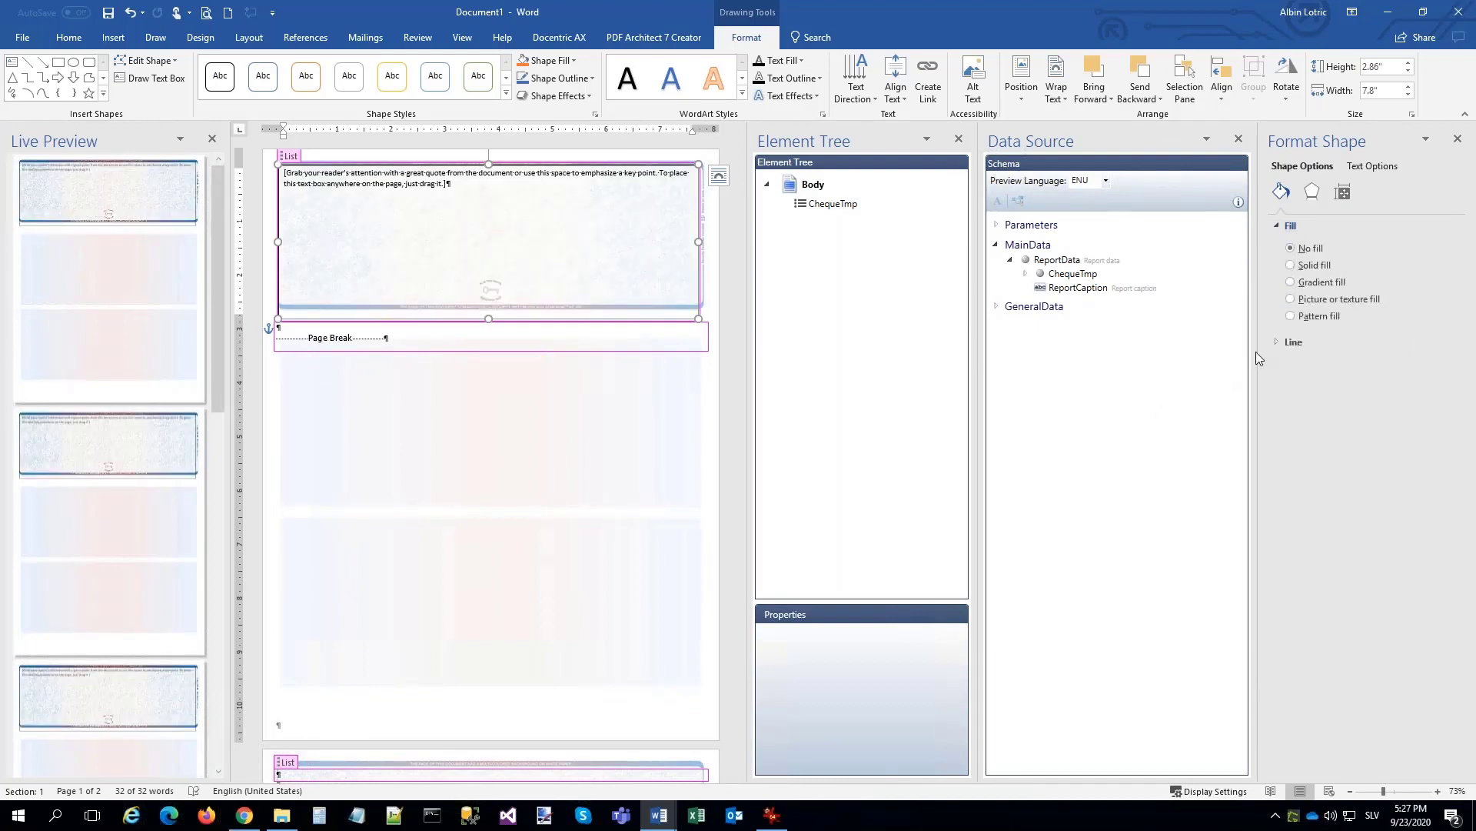
click(1277, 341)
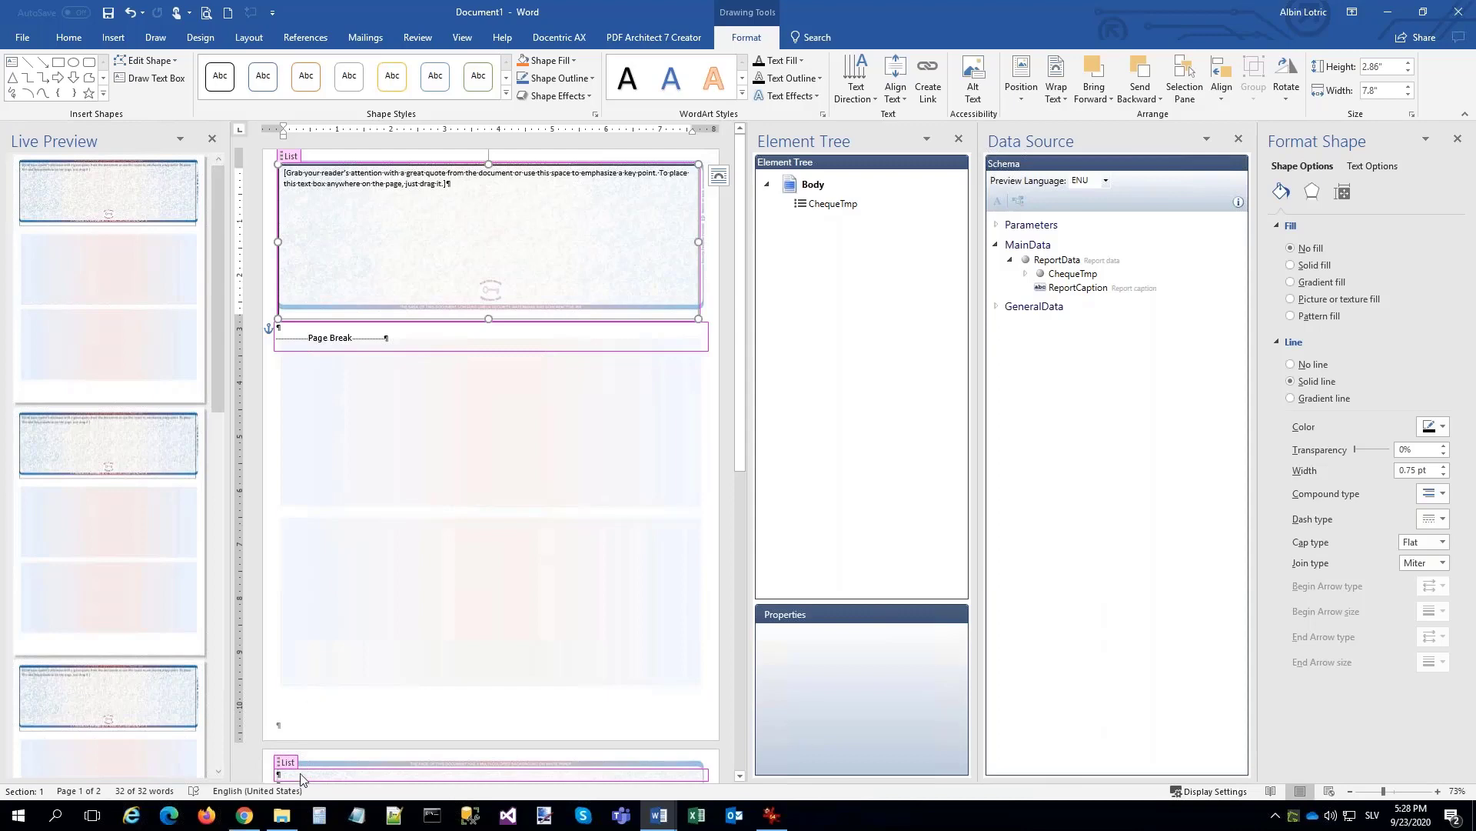
Open Check_template (01-partitions are set).docx from the Downloads folder in File Explorer and view its first page.
click(281, 815)
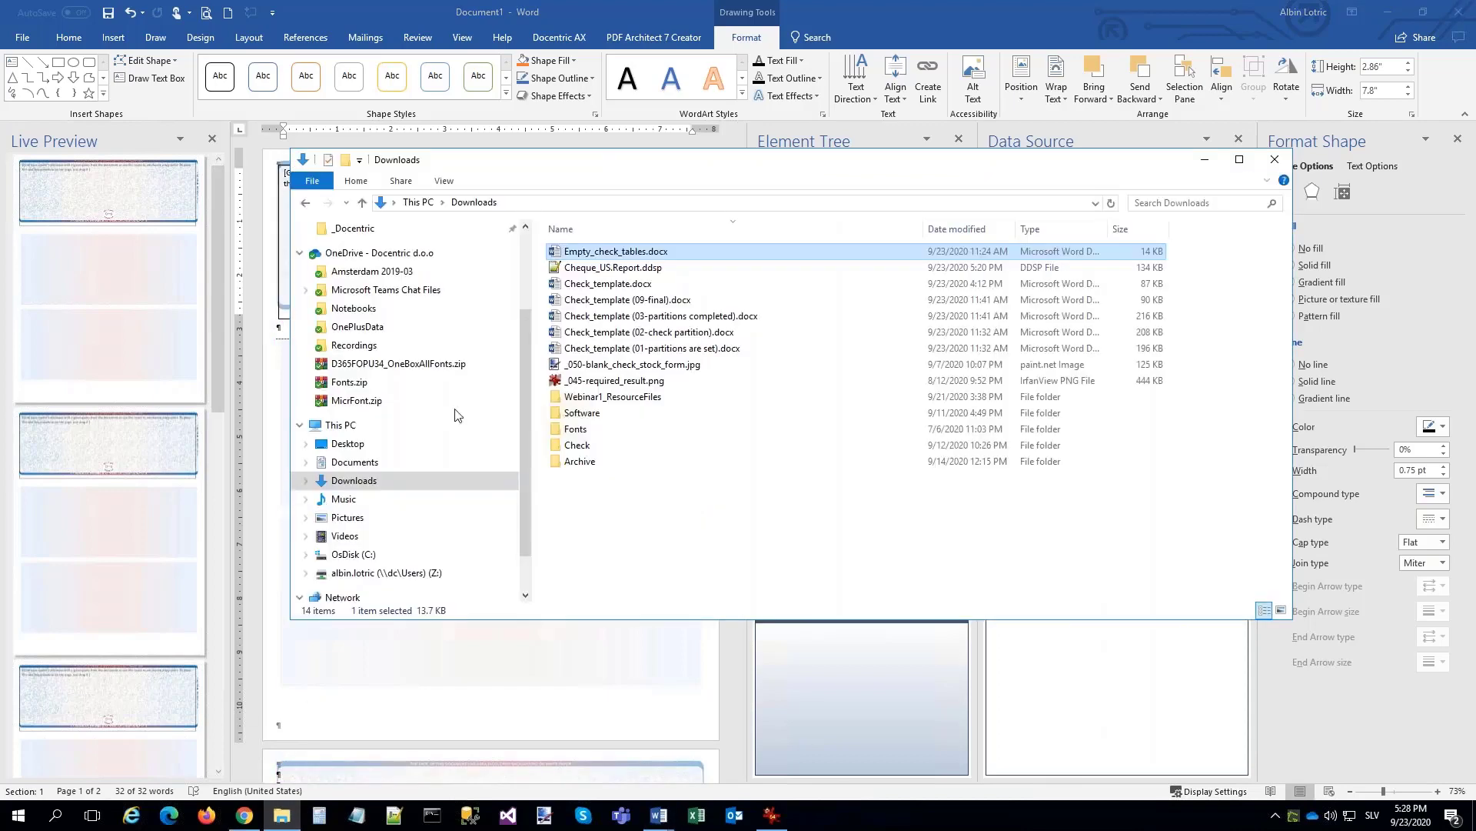
double_click(651, 349)
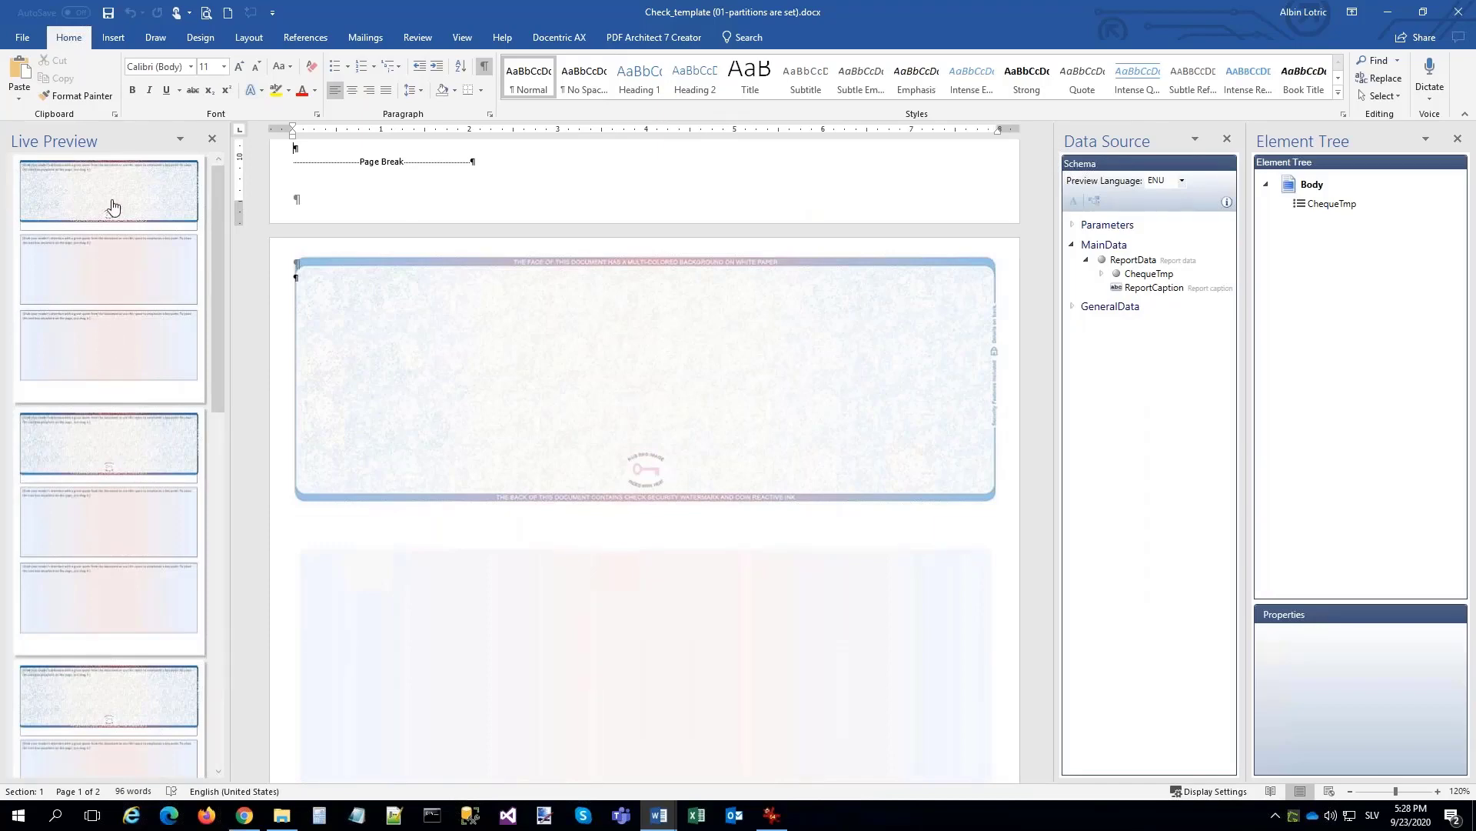
scroll(487, 264, up, 3)
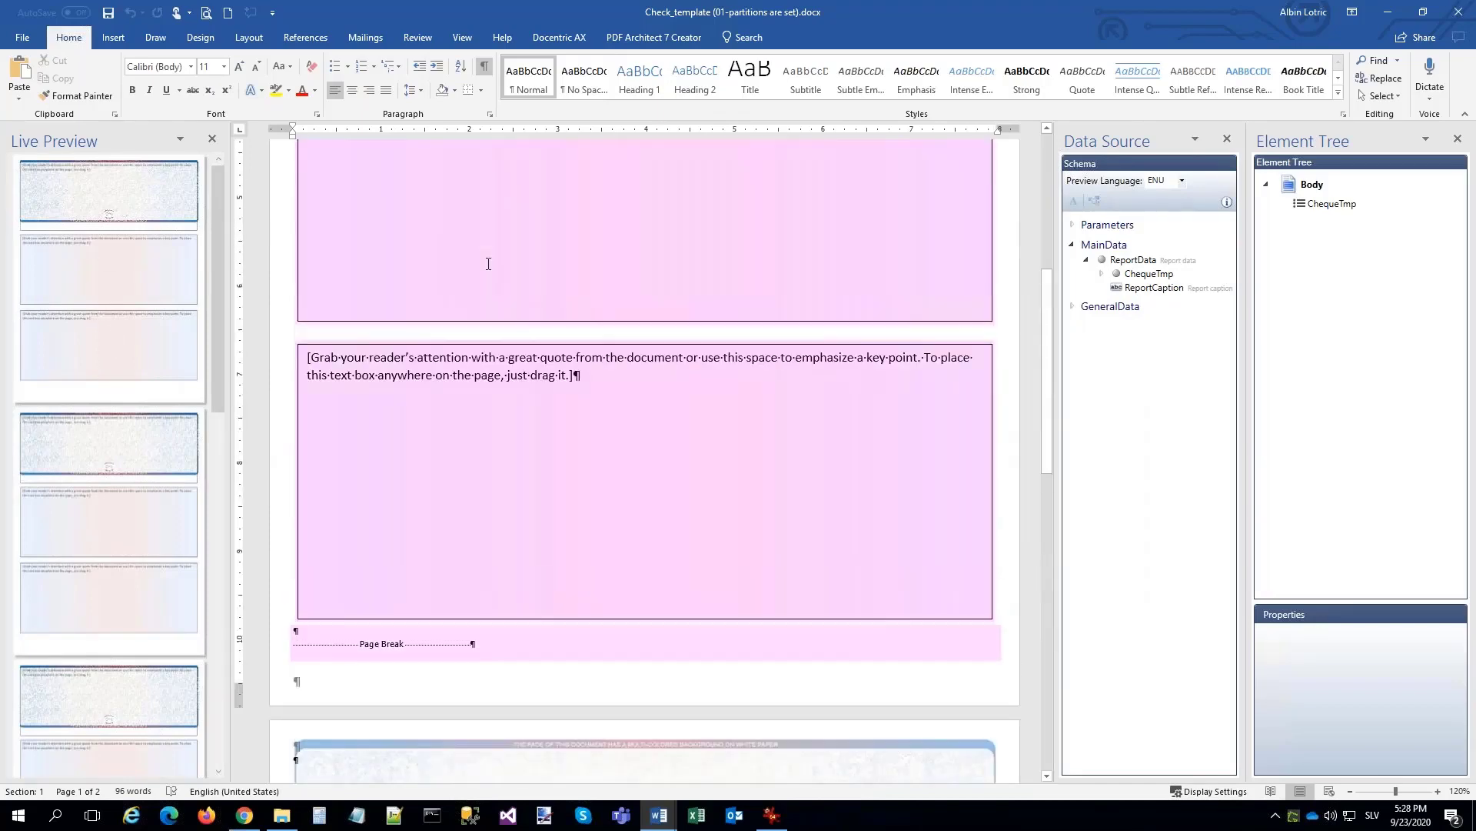
scroll(488, 264, up, 5)
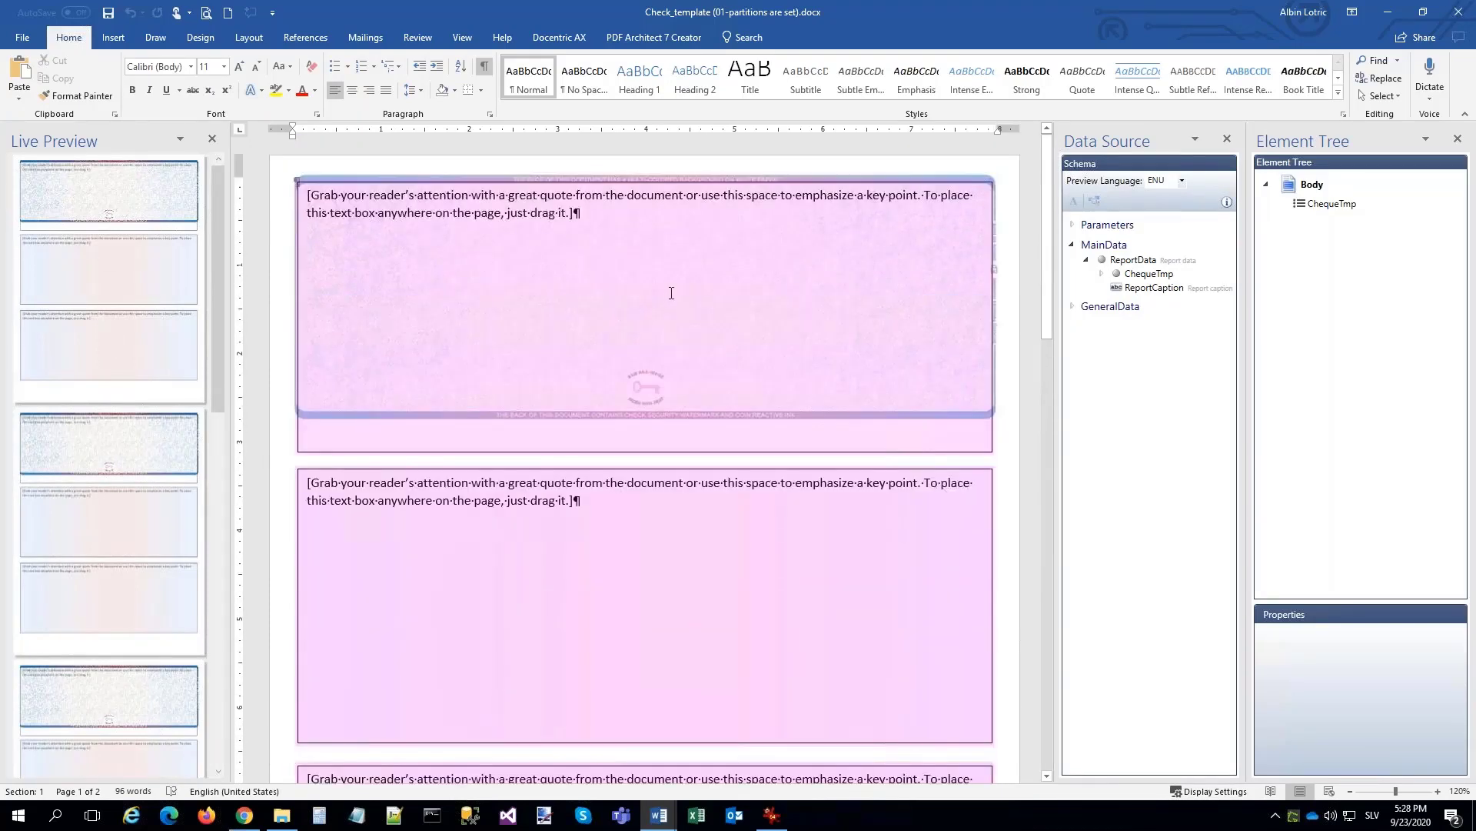
Inspect the layout position settings of the middle text box and review the other text boxes on the page.
click(709, 357)
click(757, 536)
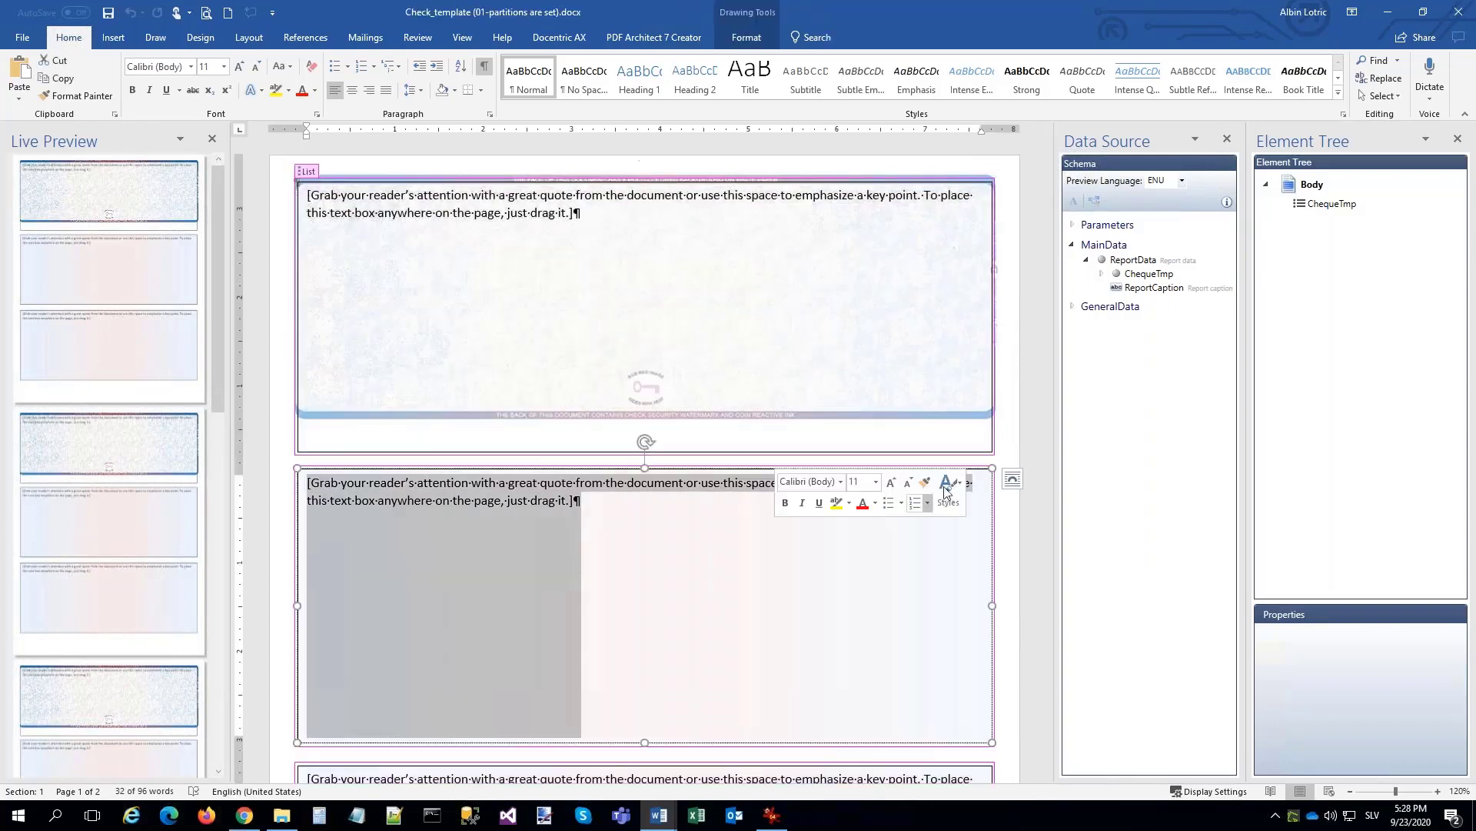
click(1014, 479)
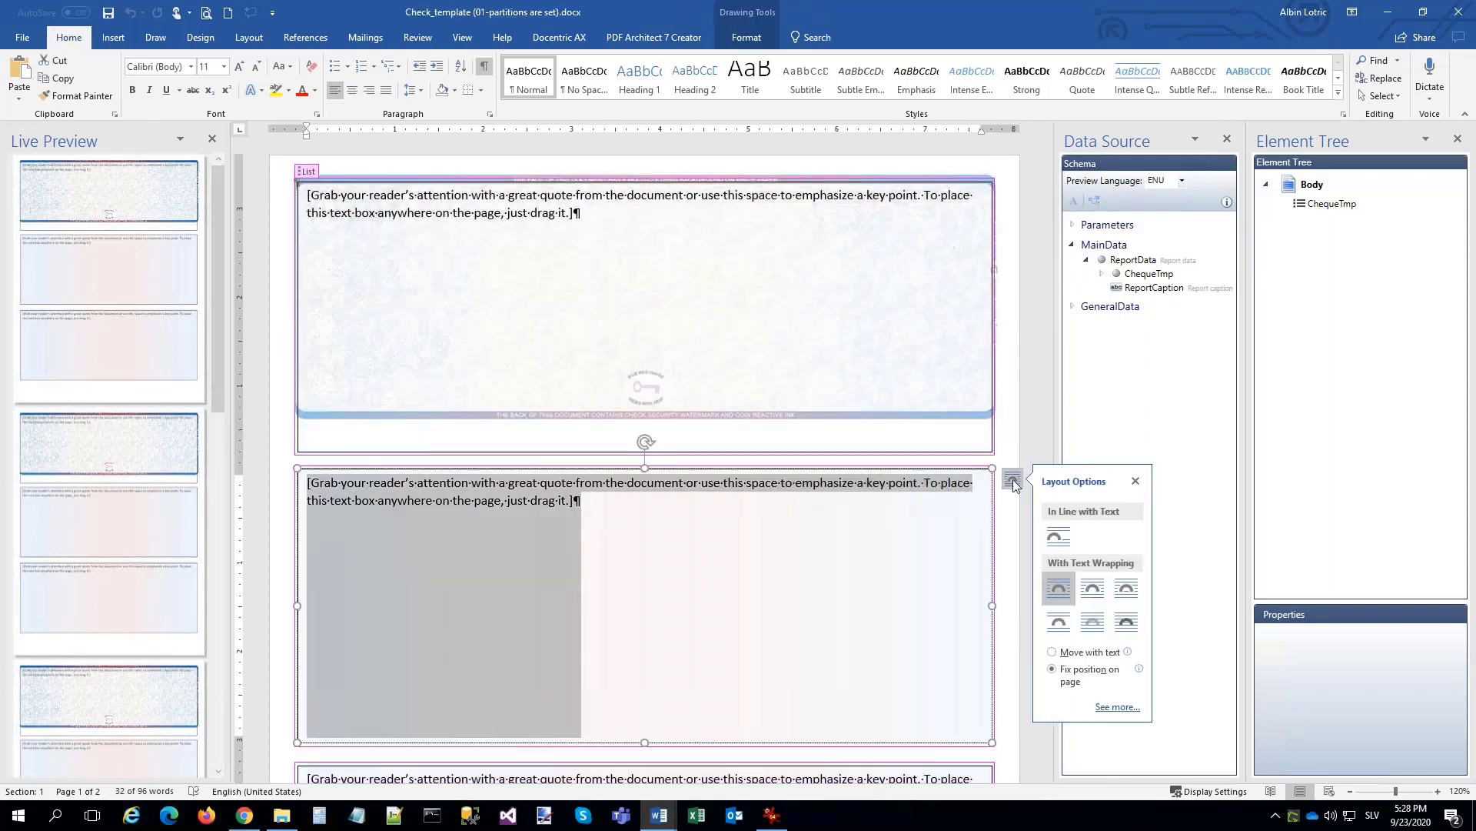
click(1114, 712)
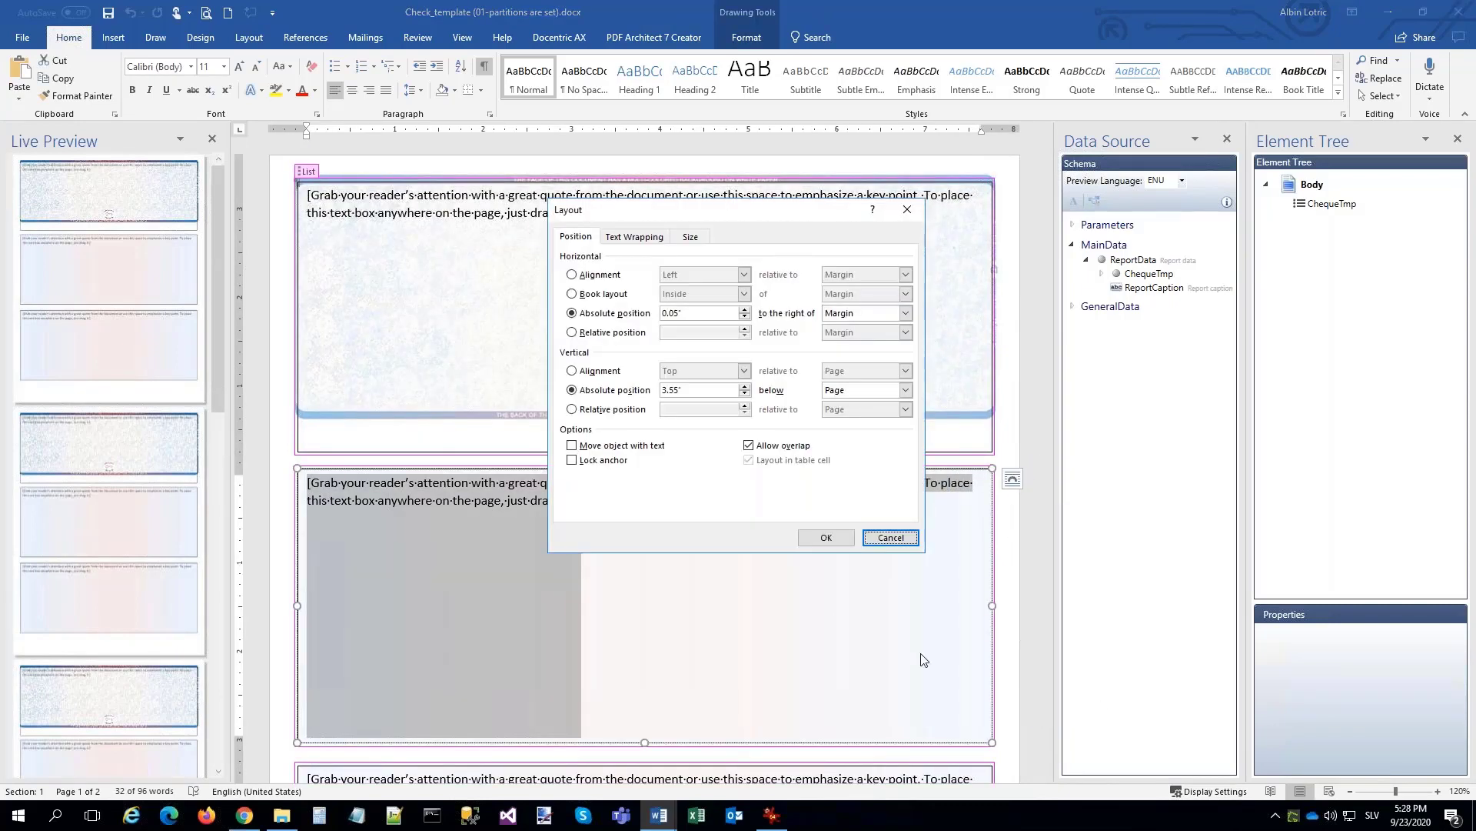
click(890, 537)
scroll(587, 383, down, 5)
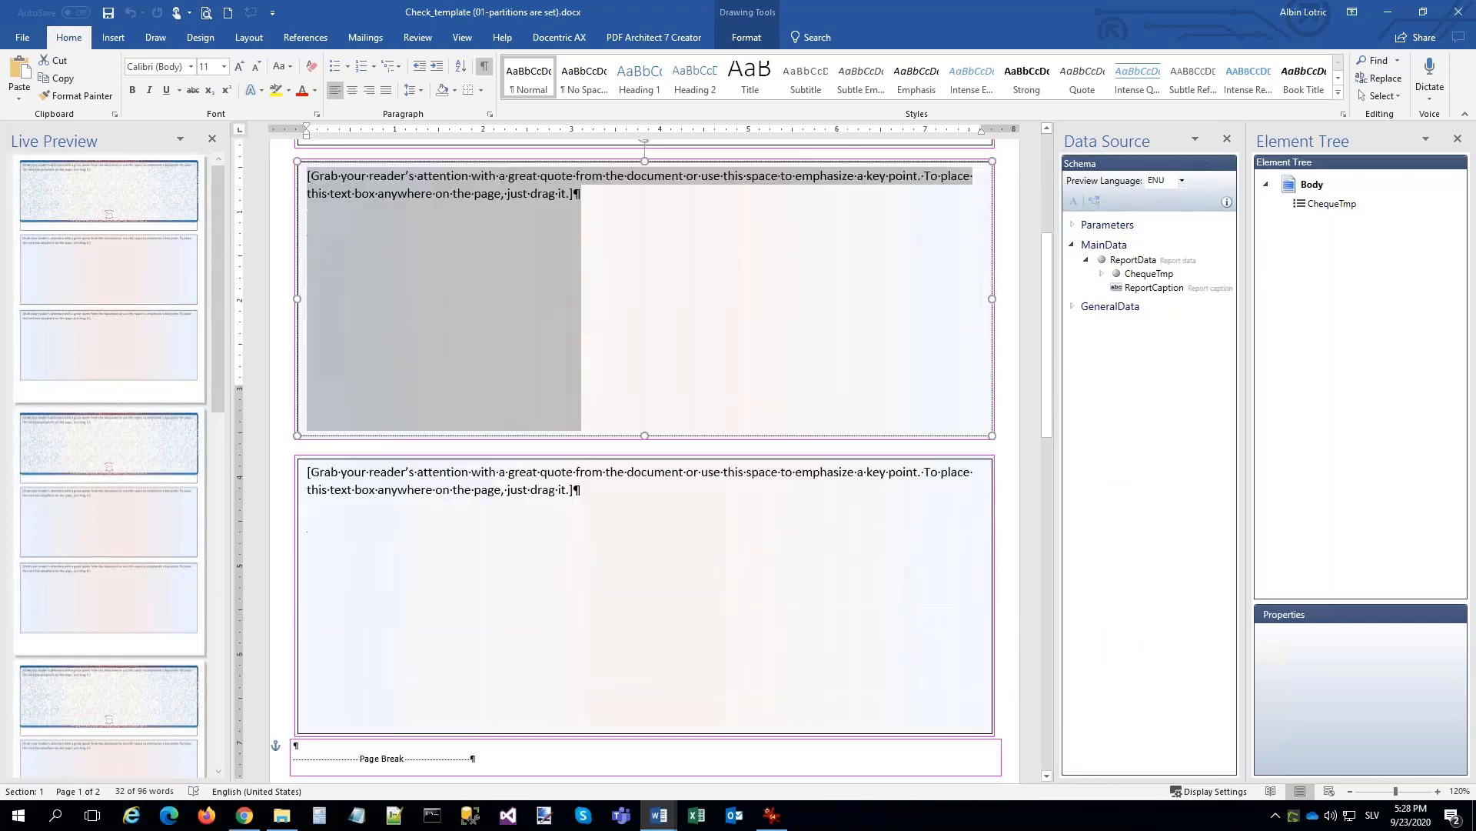
scroll(574, 398, down, 3)
scroll(574, 397, up, 8)
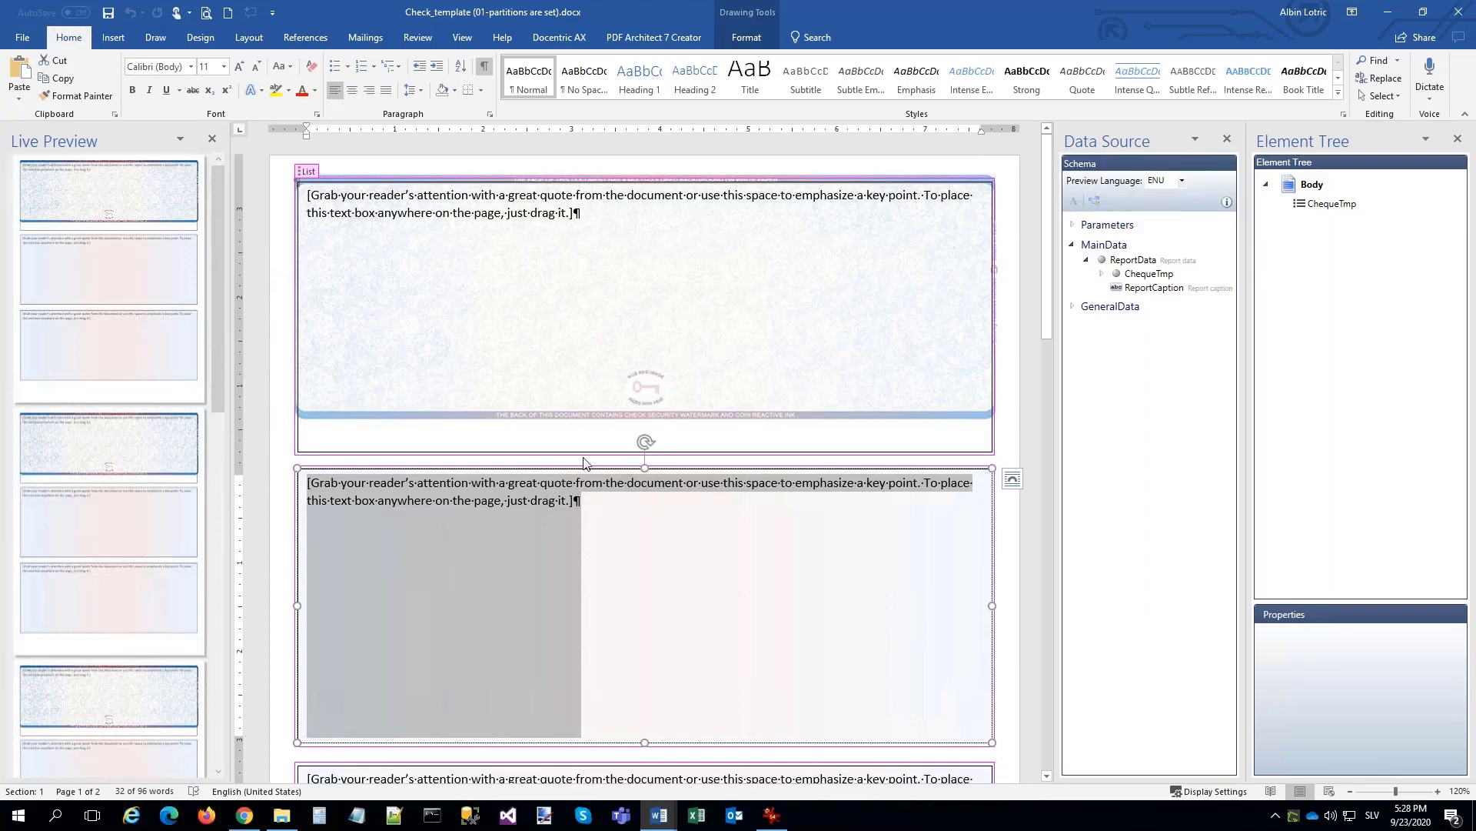
Clear the placeholder text from the check area's text box and bring up the required result image in IrfanView.
click(384, 198)
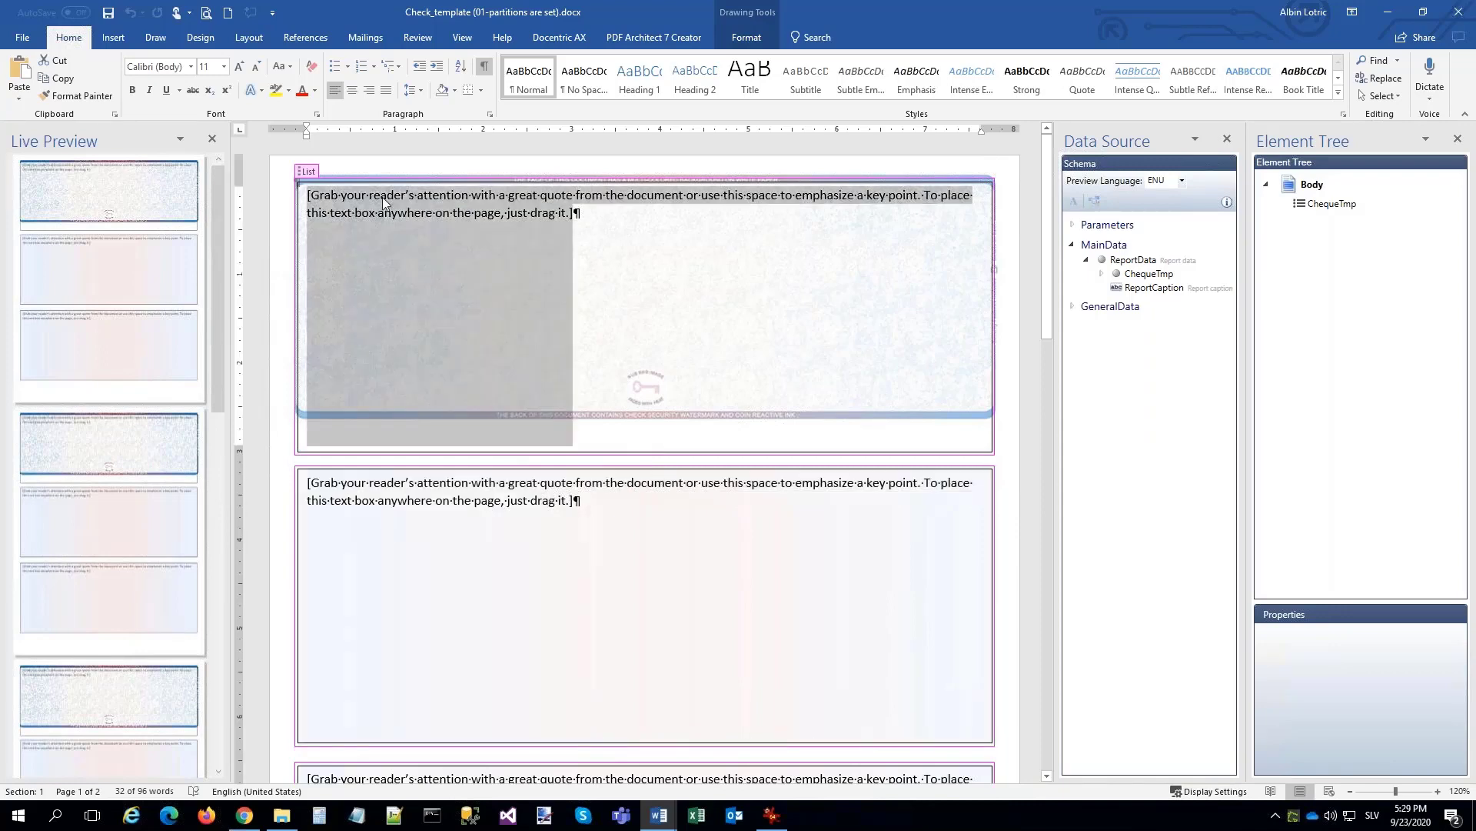
key(Delete)
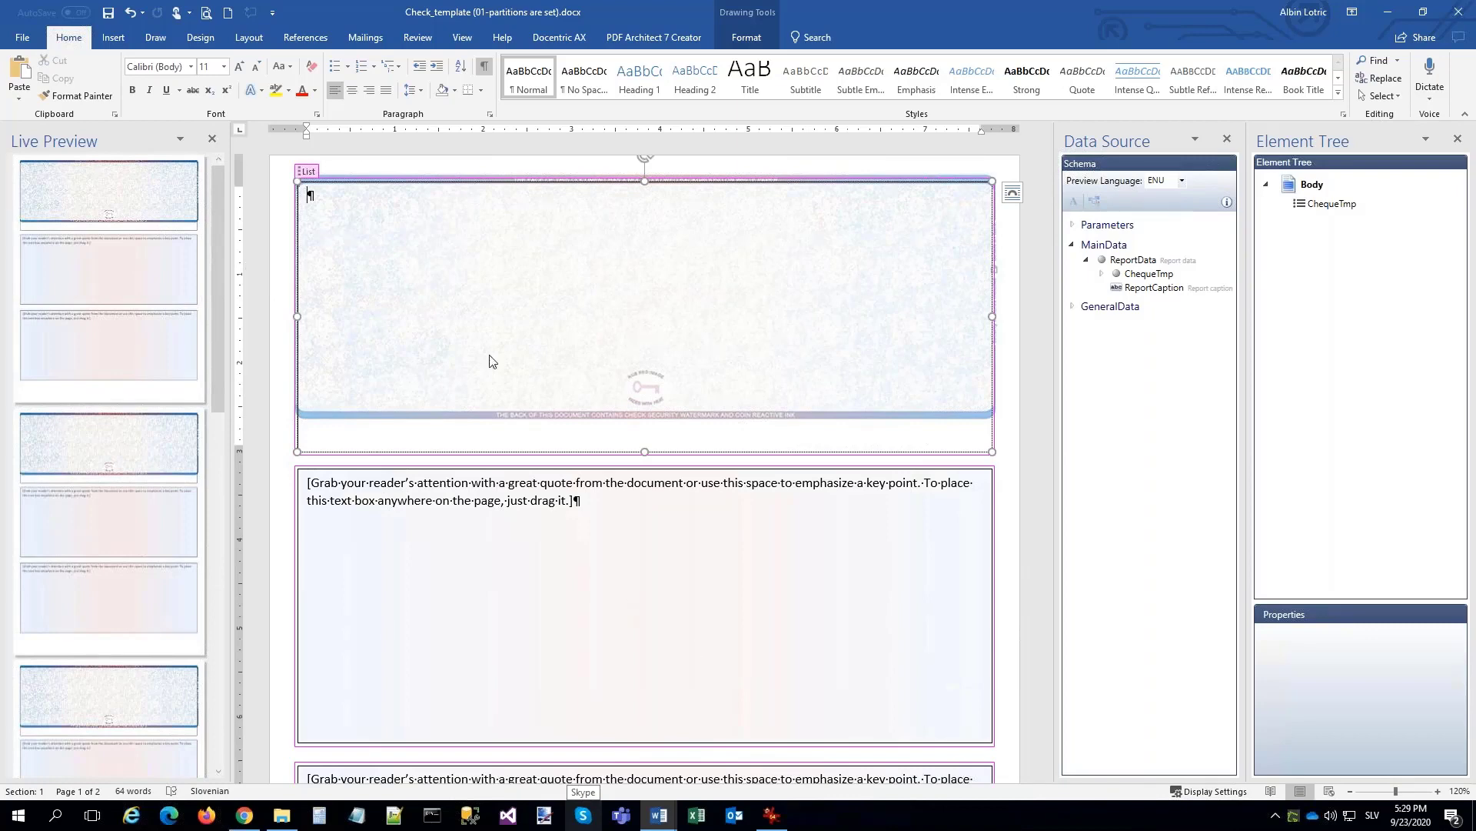
click(773, 815)
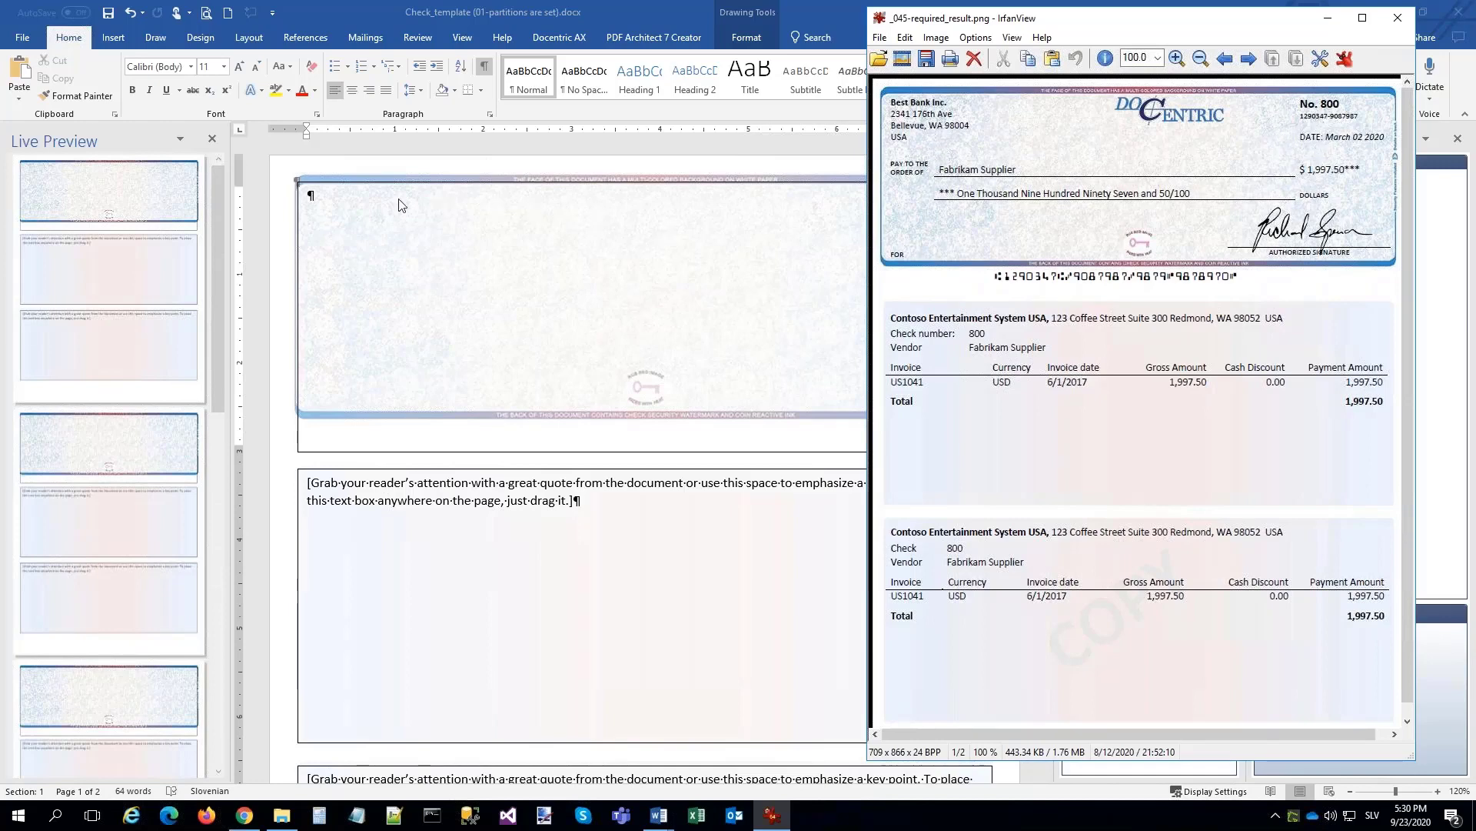
Insert a table with five columns and seven rows into the empty check text box in Word.
click(310, 194)
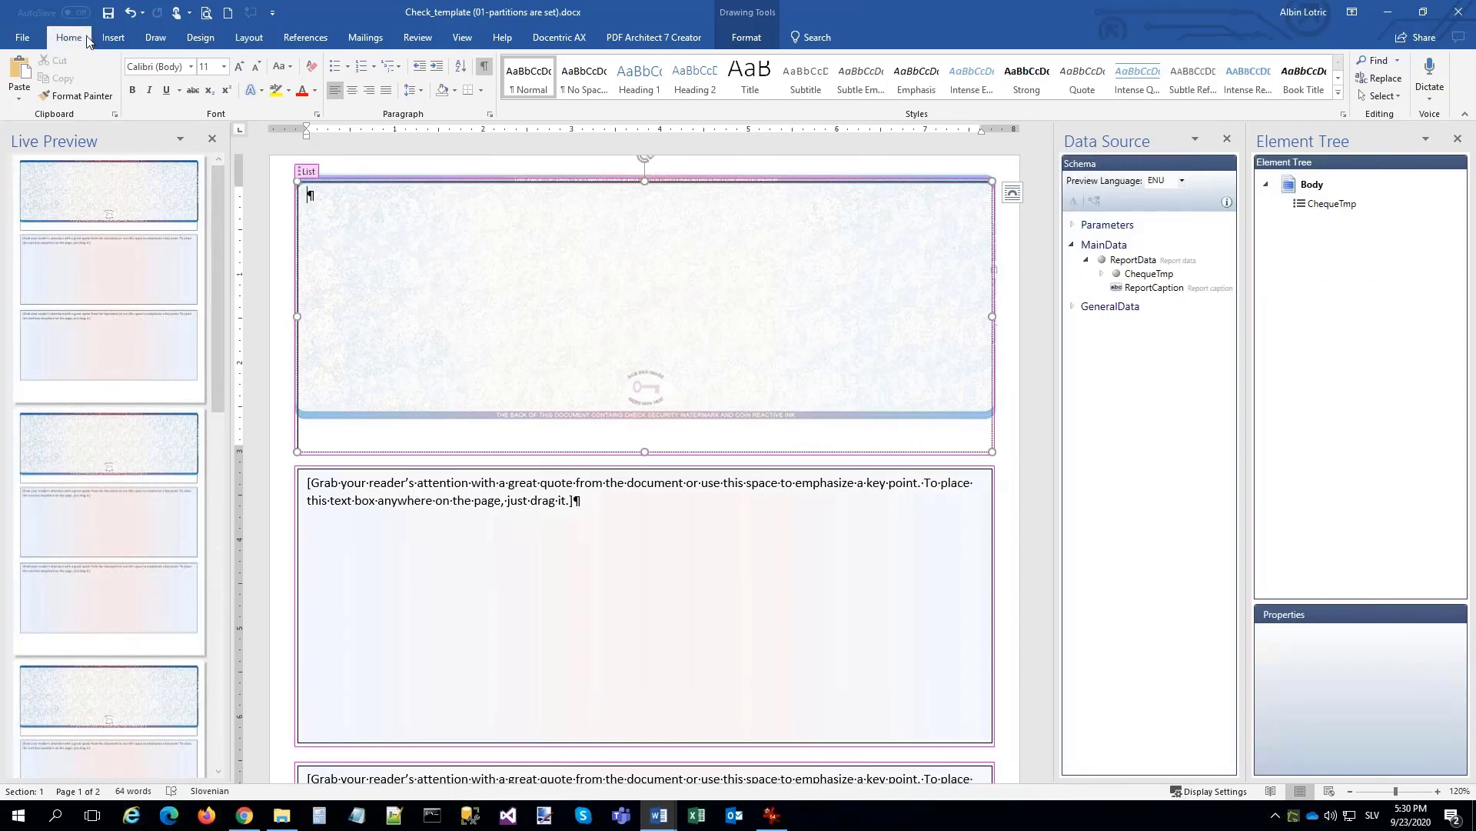
click(112, 38)
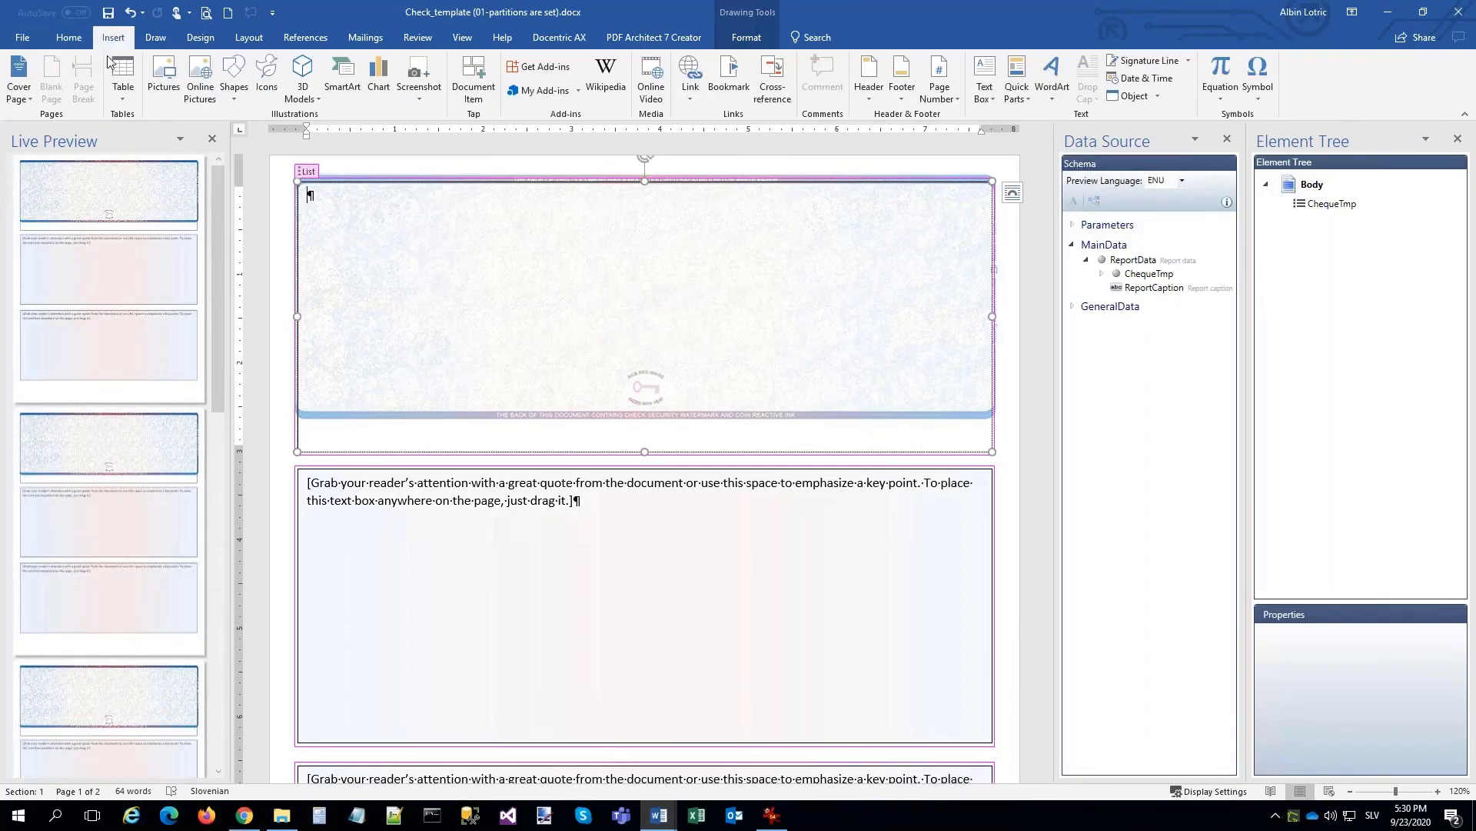
click(121, 94)
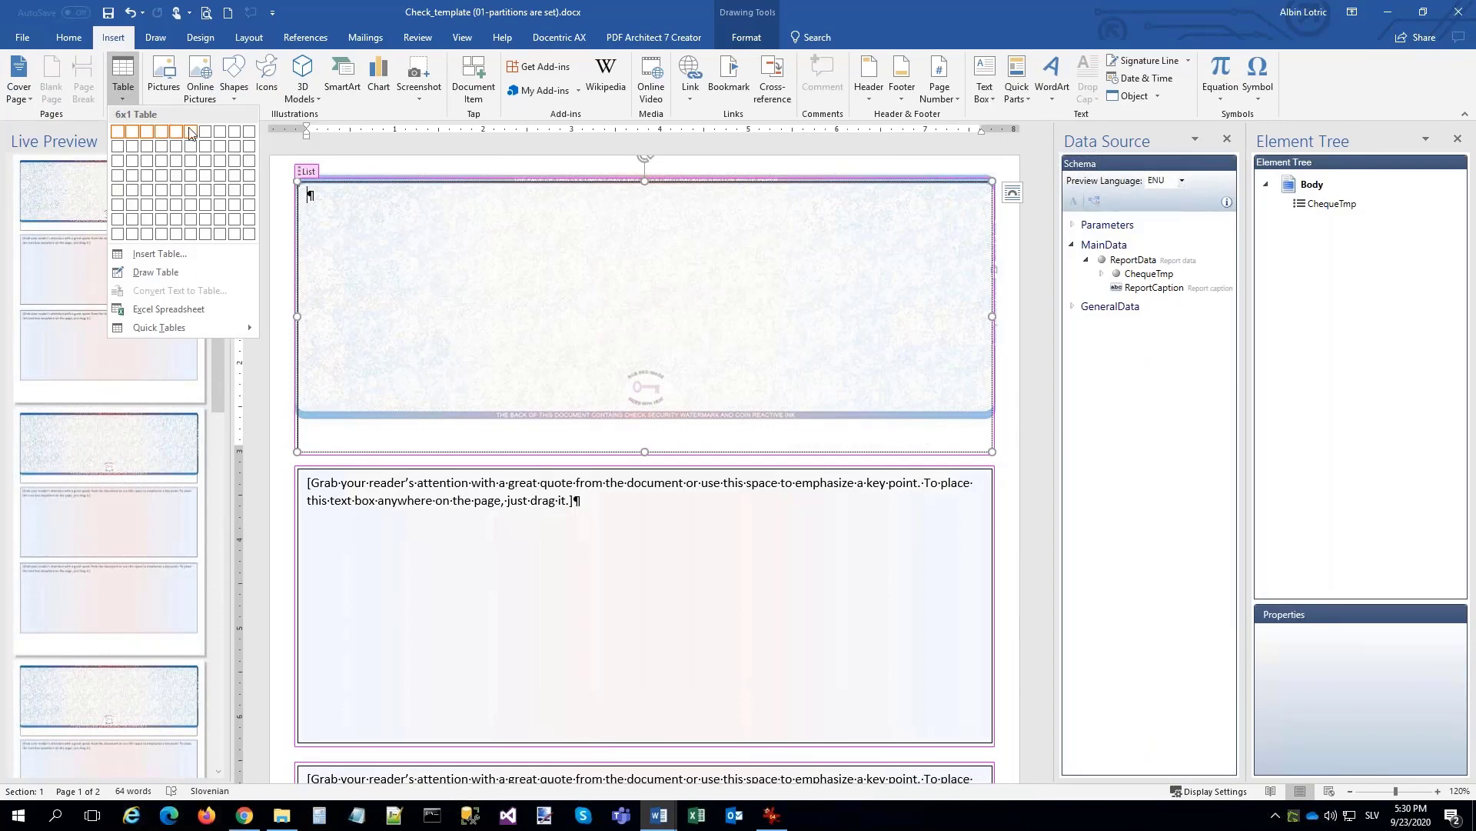
click(178, 221)
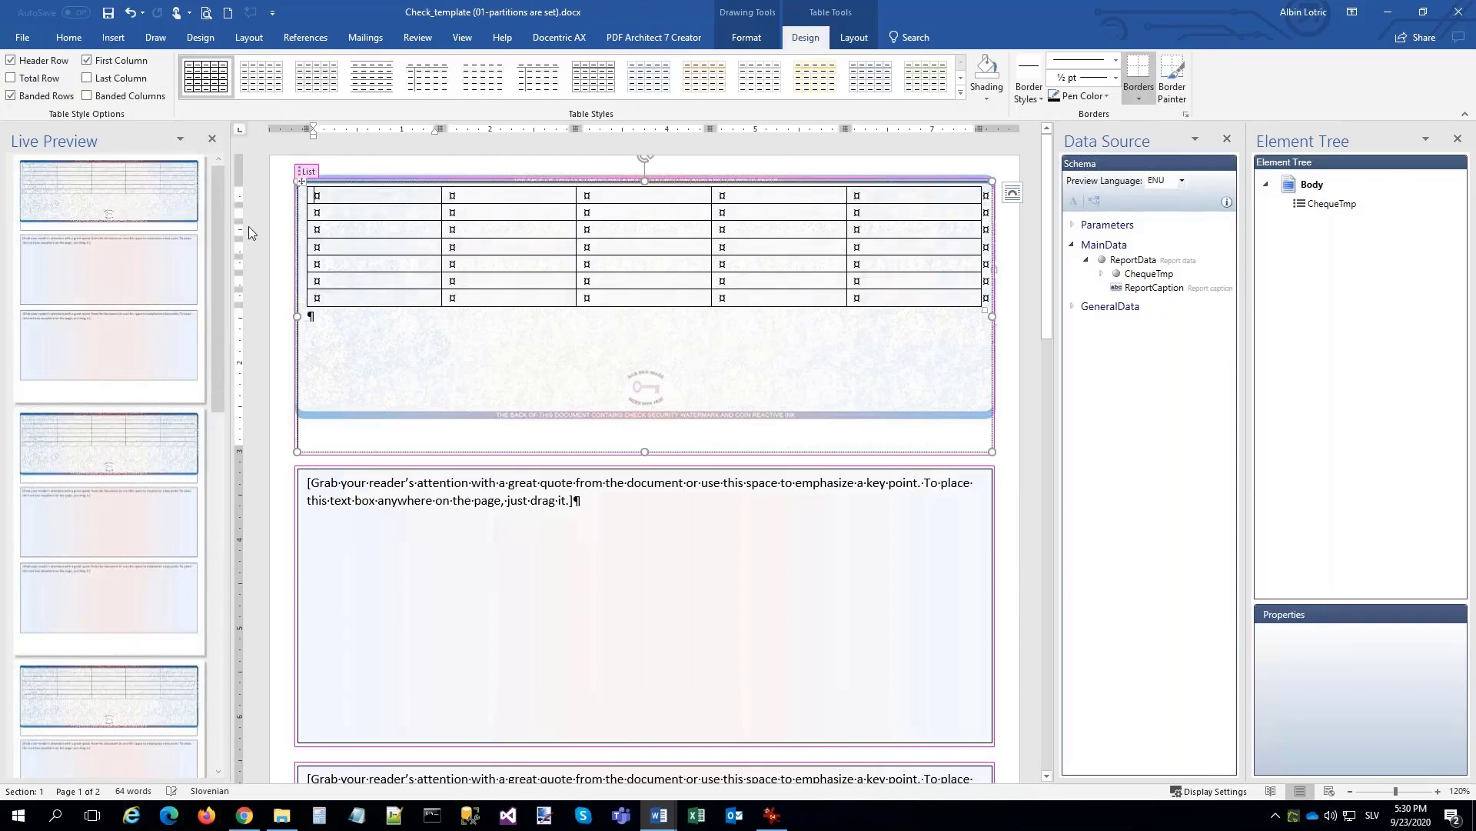
Remove all borders from the newly inserted table in the check text box.
click(302, 181)
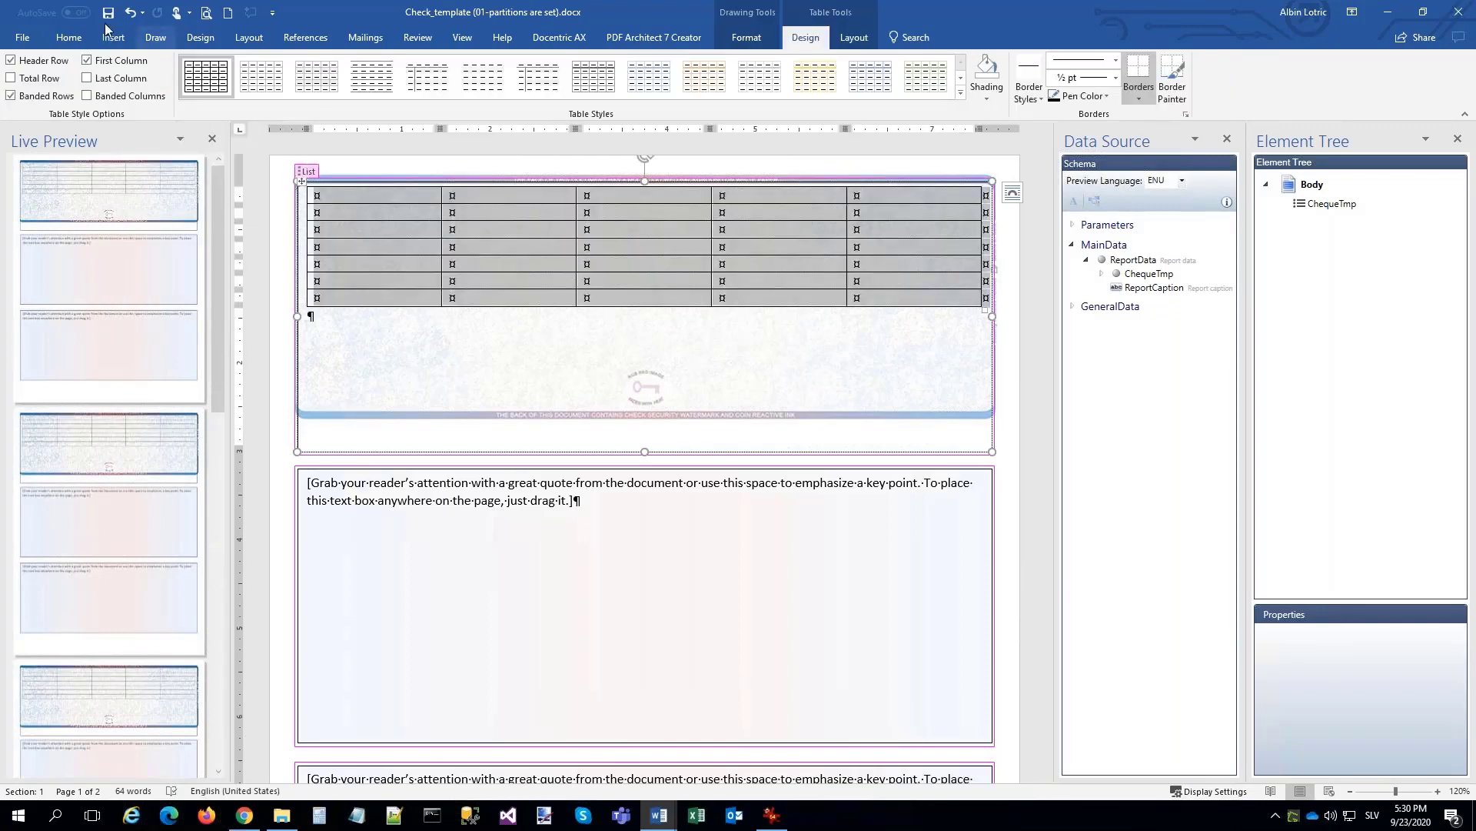
click(68, 38)
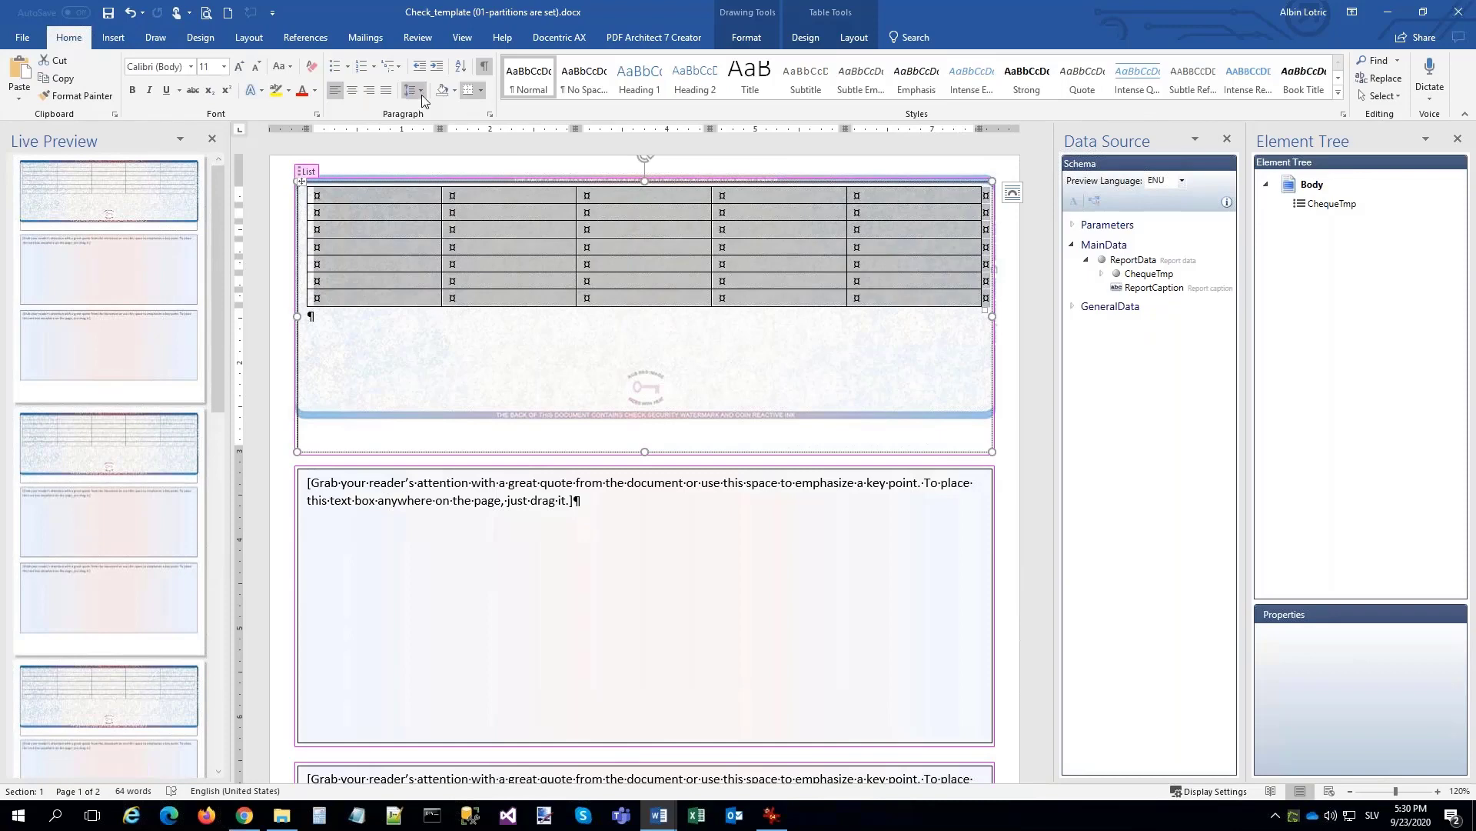
click(481, 90)
click(507, 184)
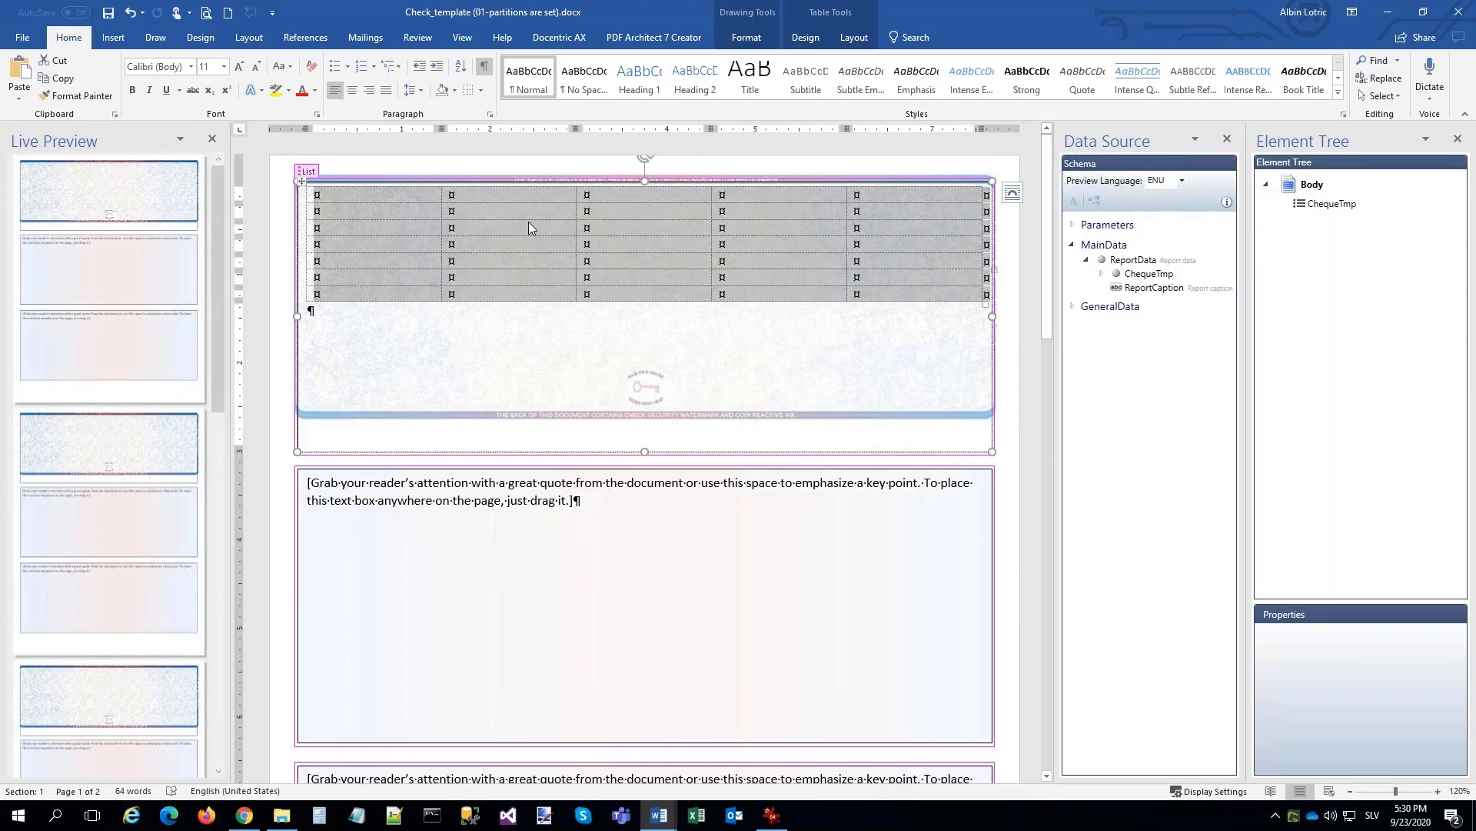
Set the height of all seven table rows to exactly 0.2" in the table properties.
right_click(530, 216)
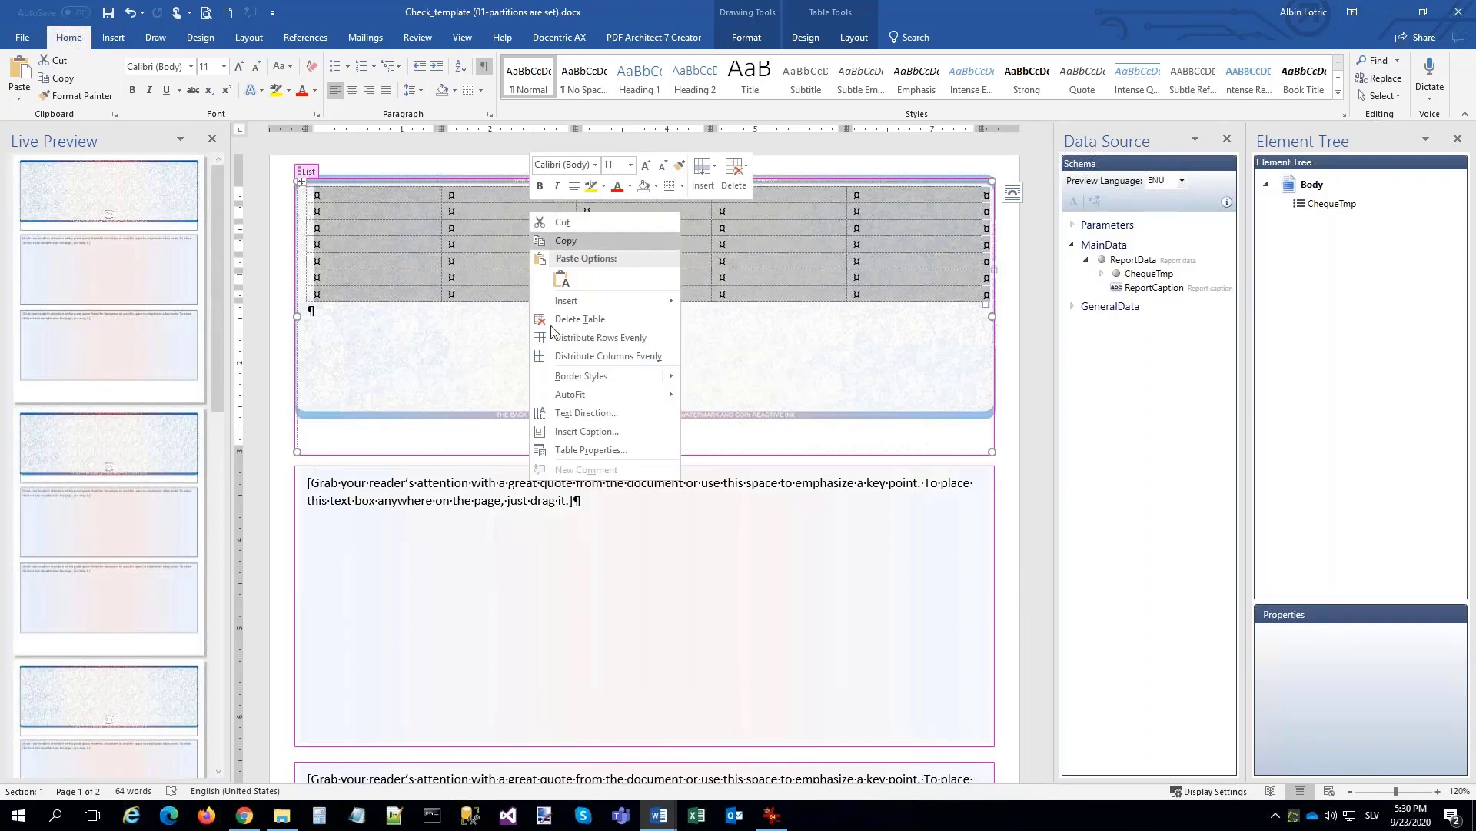
click(591, 450)
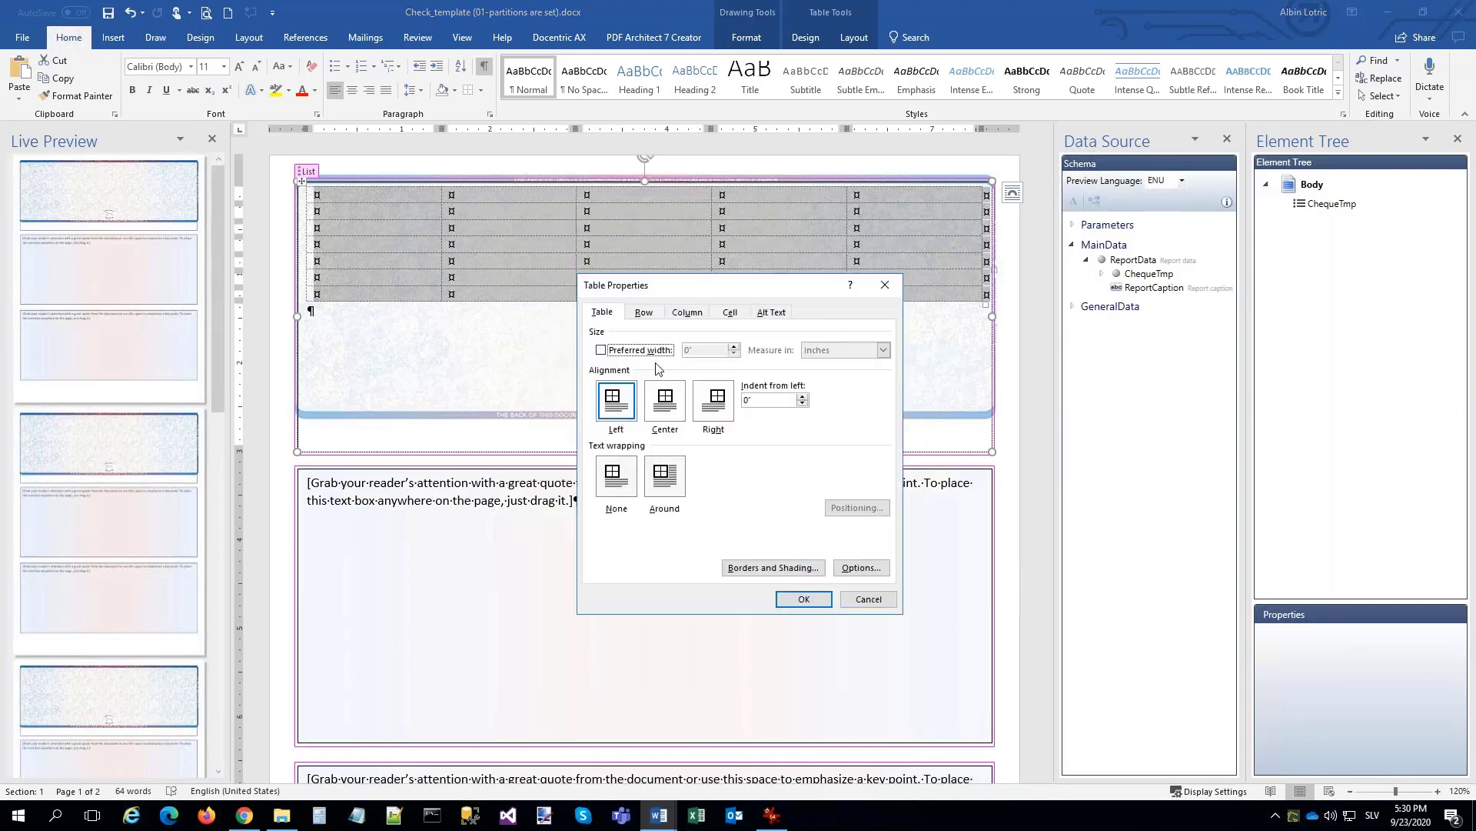
click(644, 313)
click(615, 363)
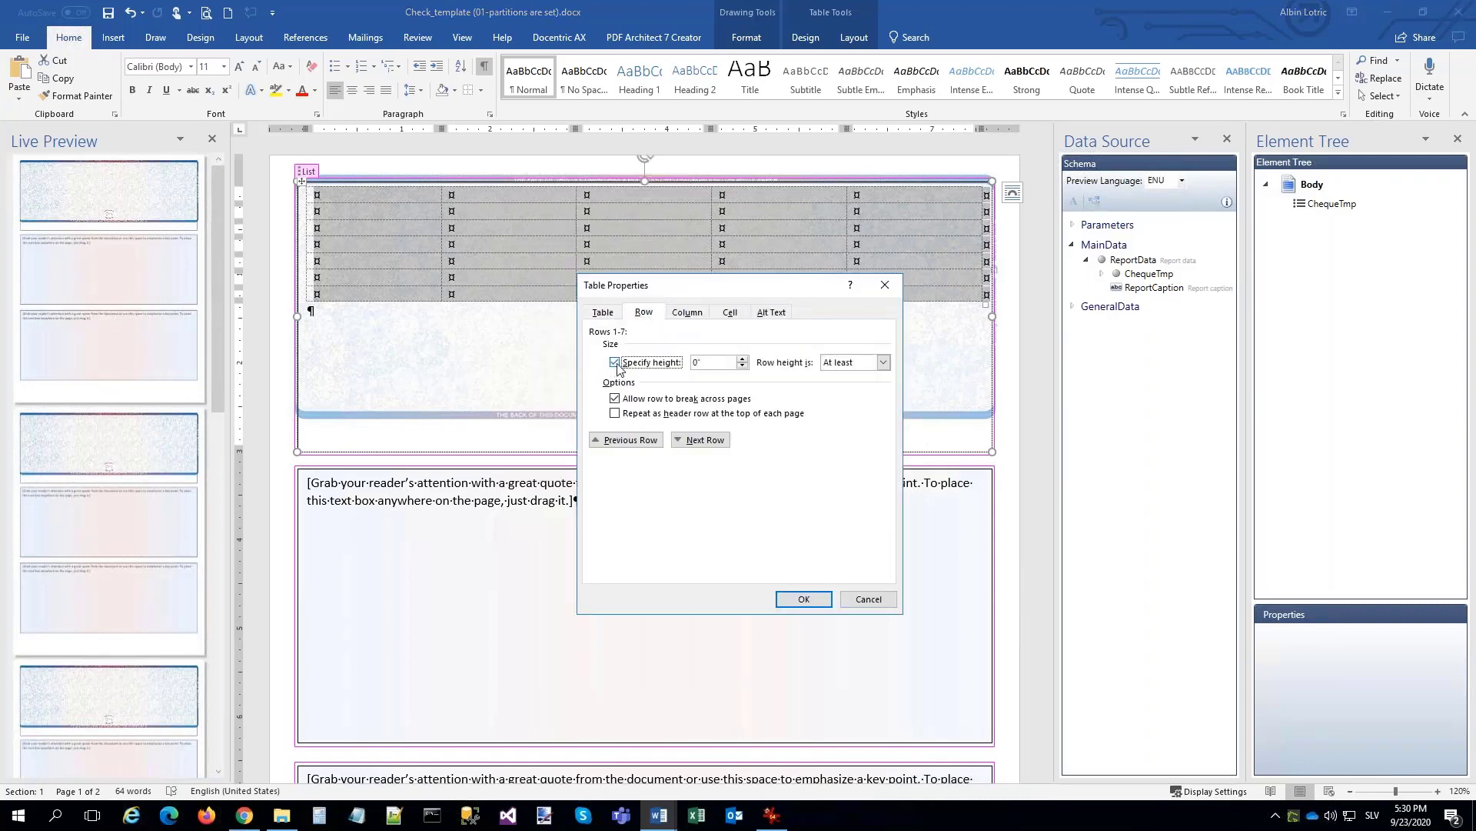
click(742, 359)
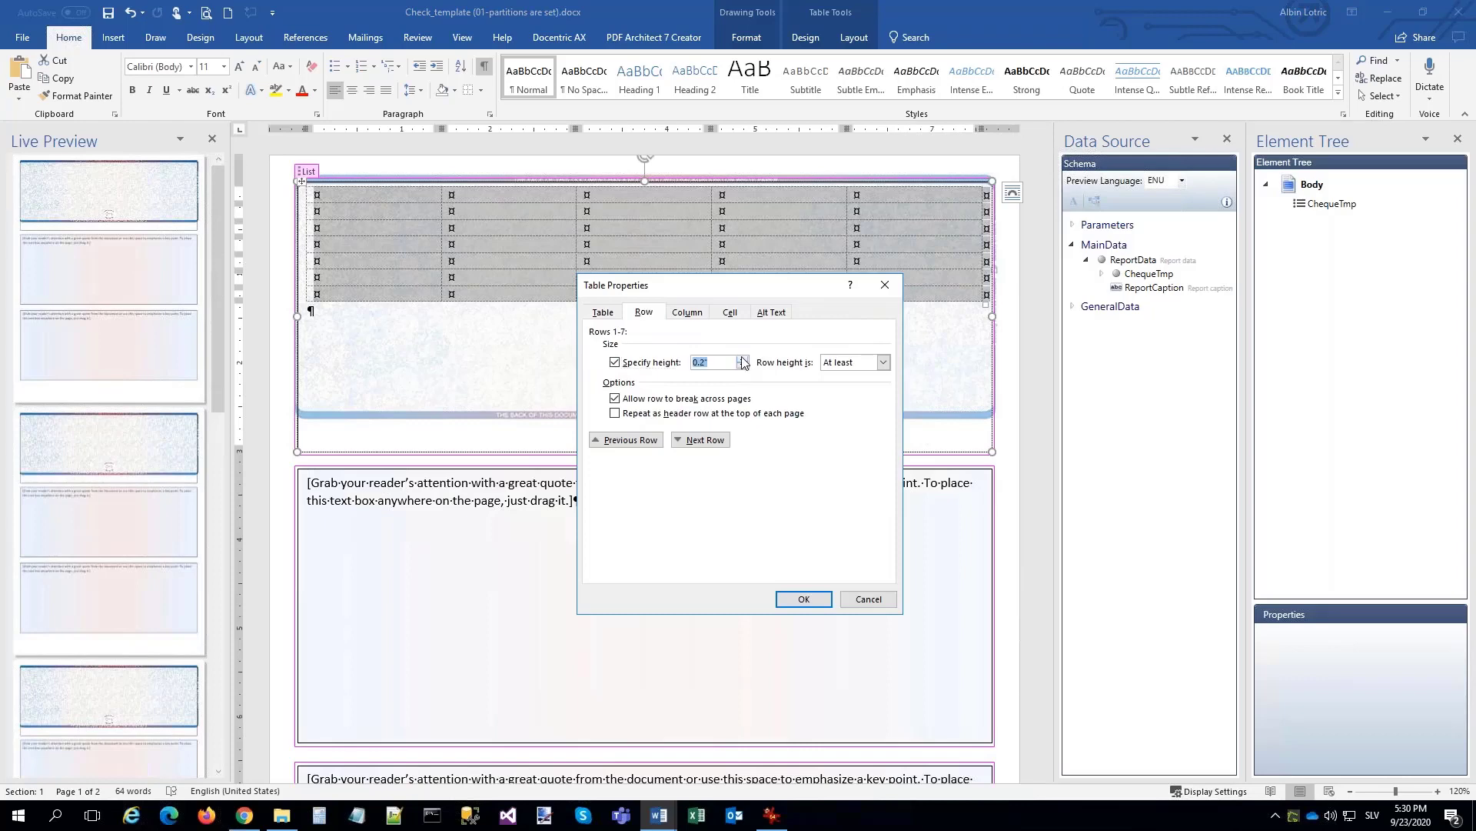
click(884, 362)
click(850, 392)
click(803, 601)
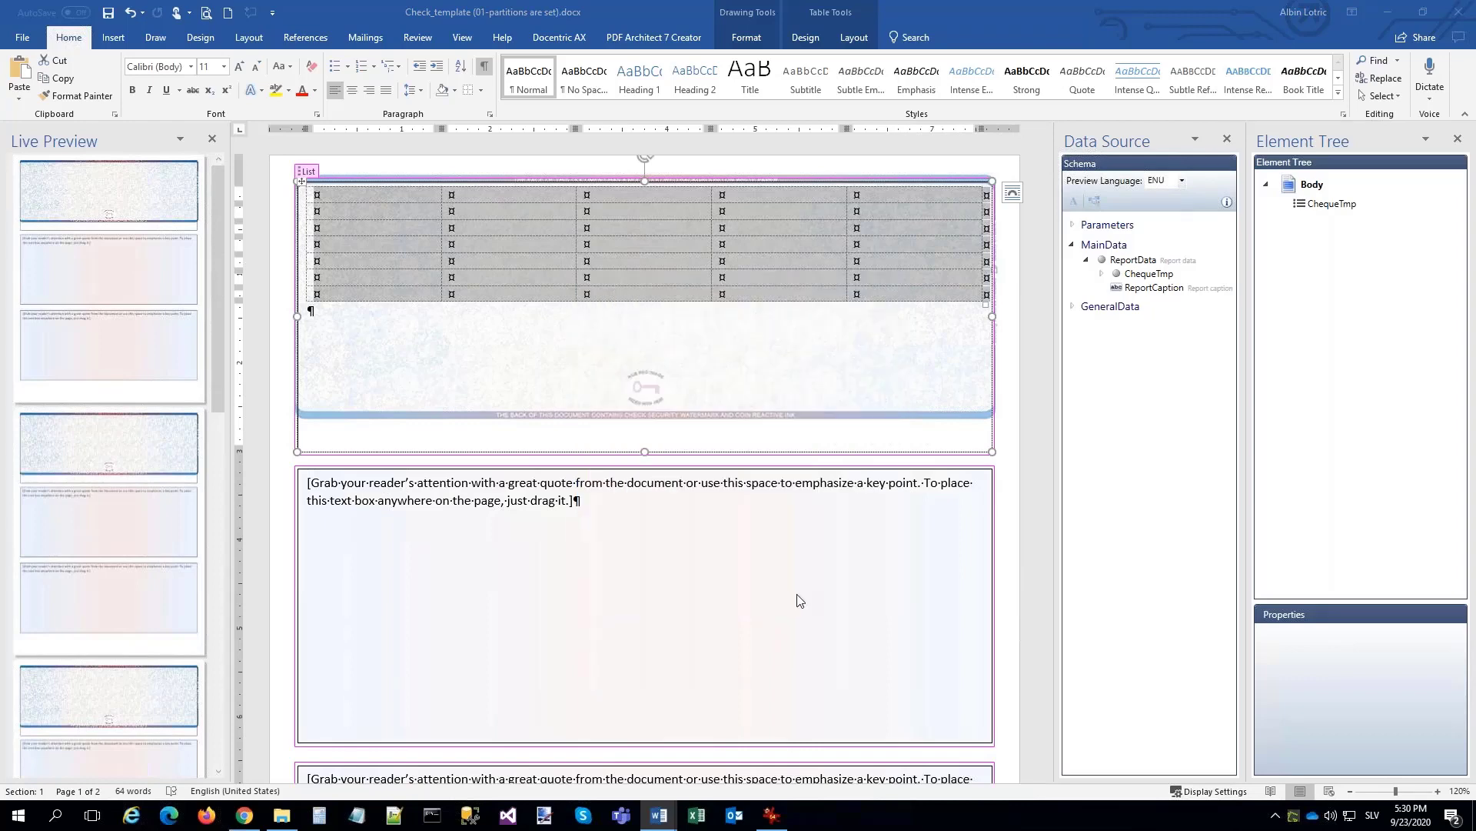
click(511, 217)
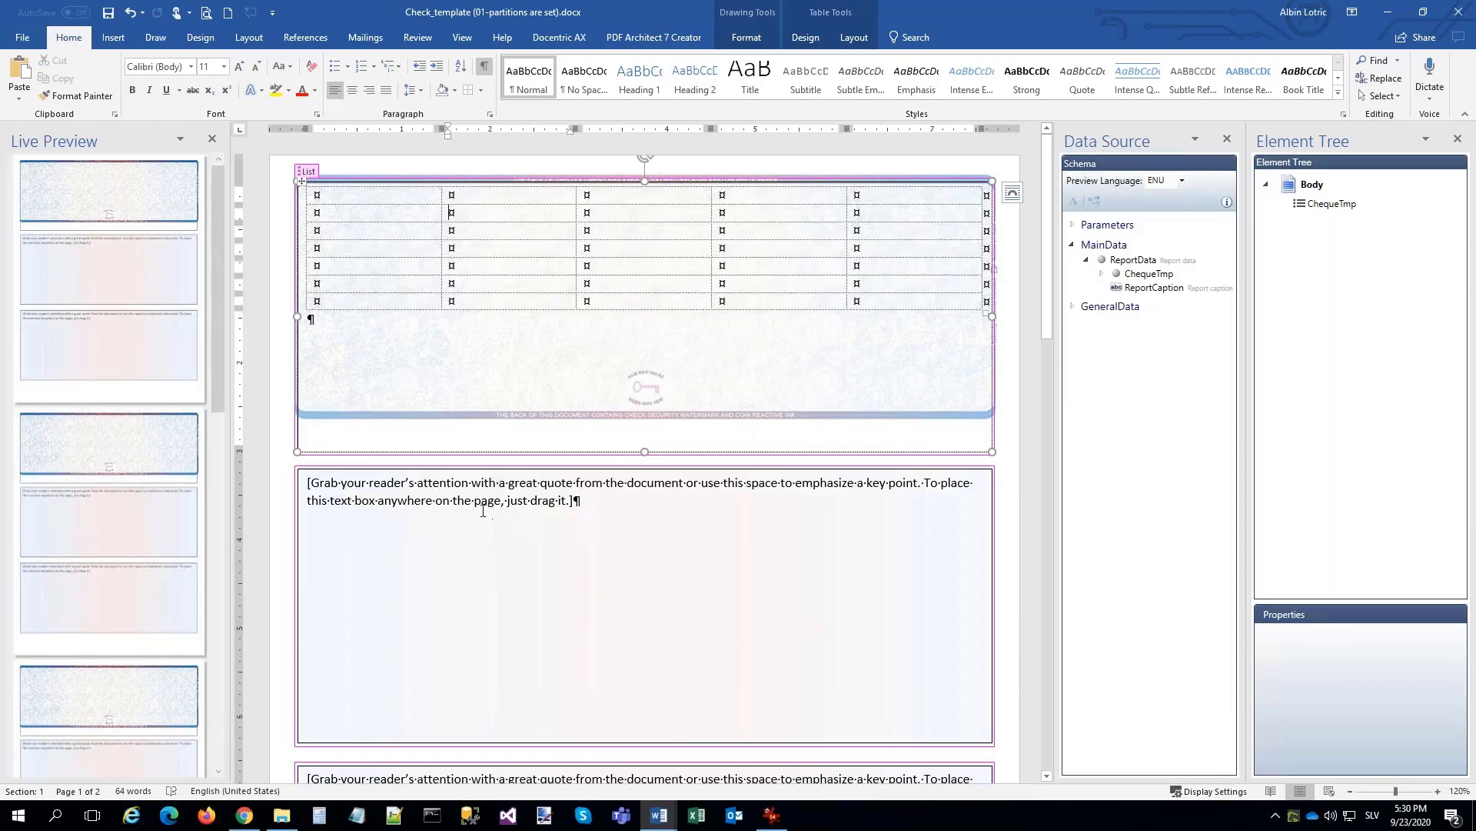
Delete the whole five-column table from the check text box.
click(302, 182)
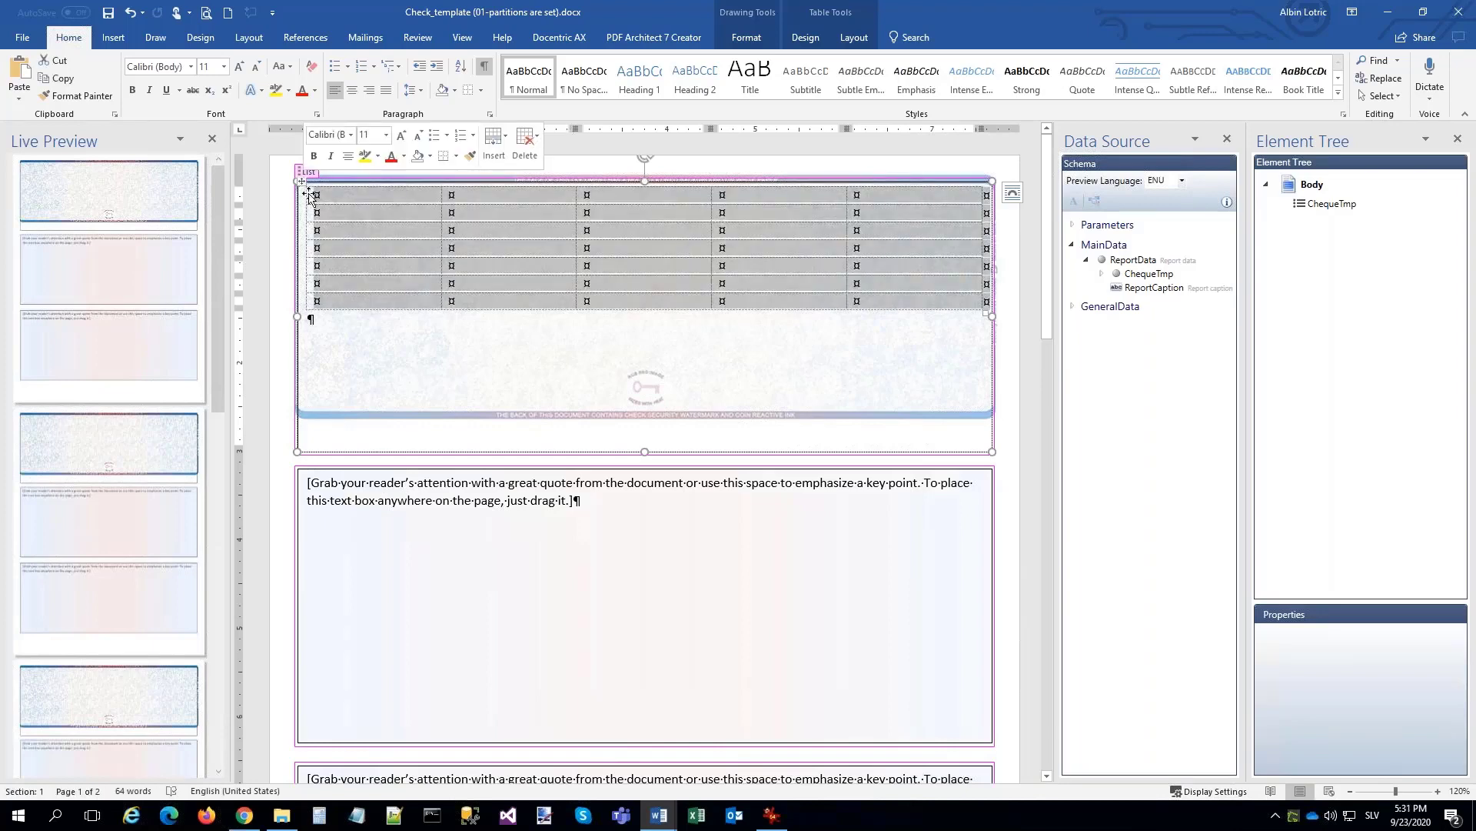
right_click(348, 209)
click(387, 316)
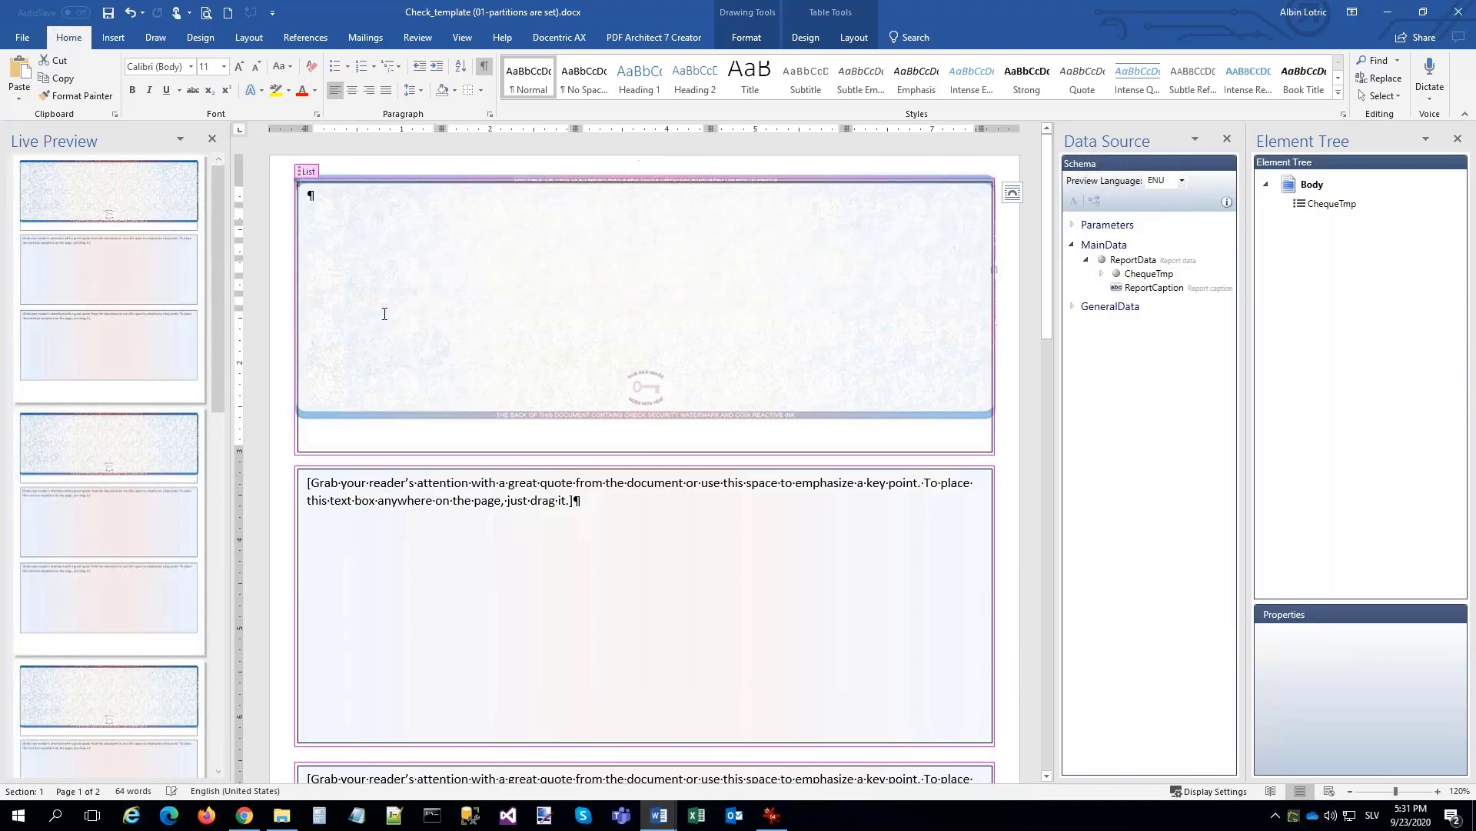
Copy the prepared check table from Empty_check_tables.docx and paste it into the check text box of the template.
click(659, 815)
click(502, 753)
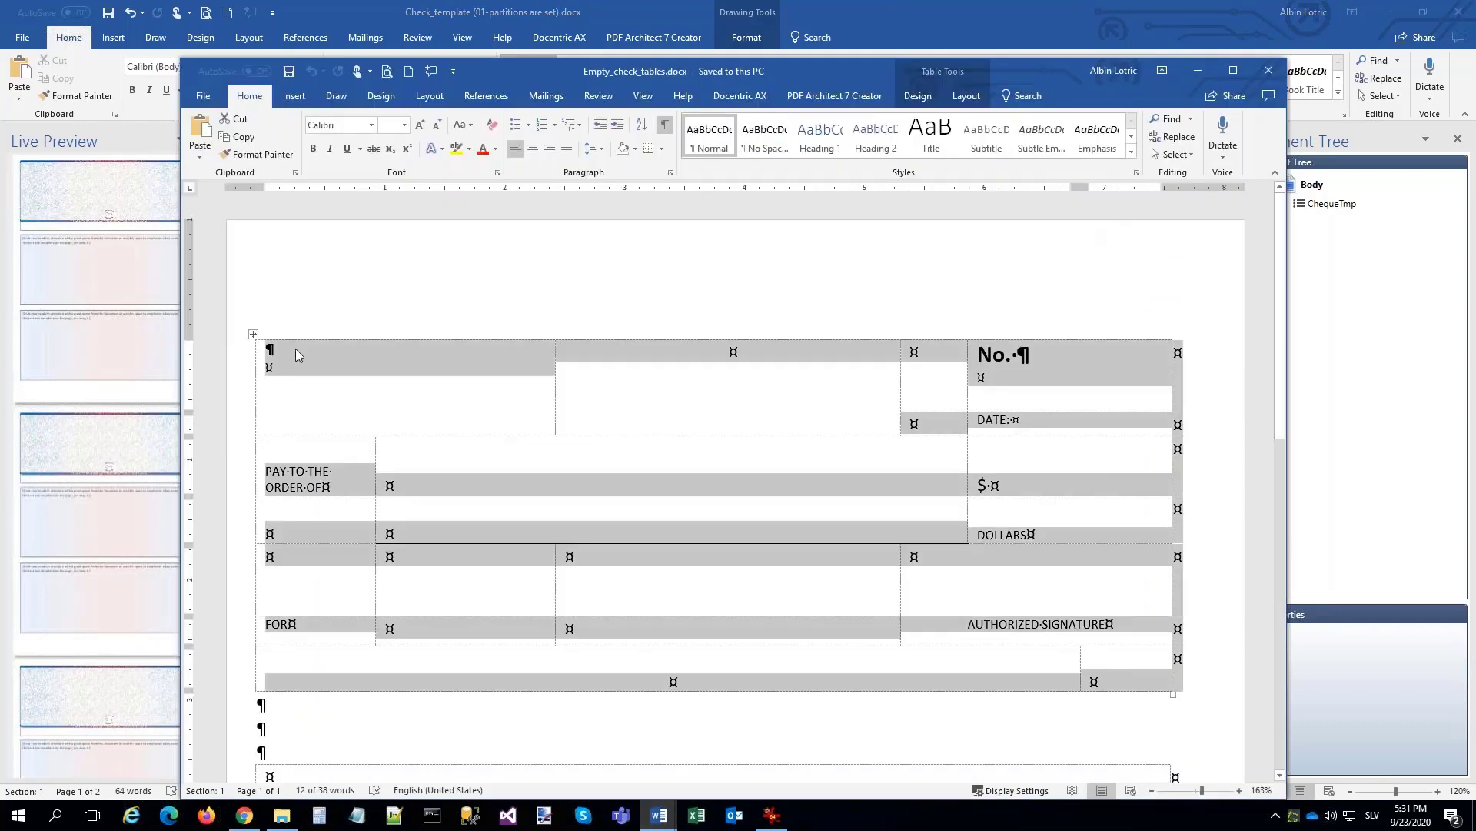
right_click(302, 352)
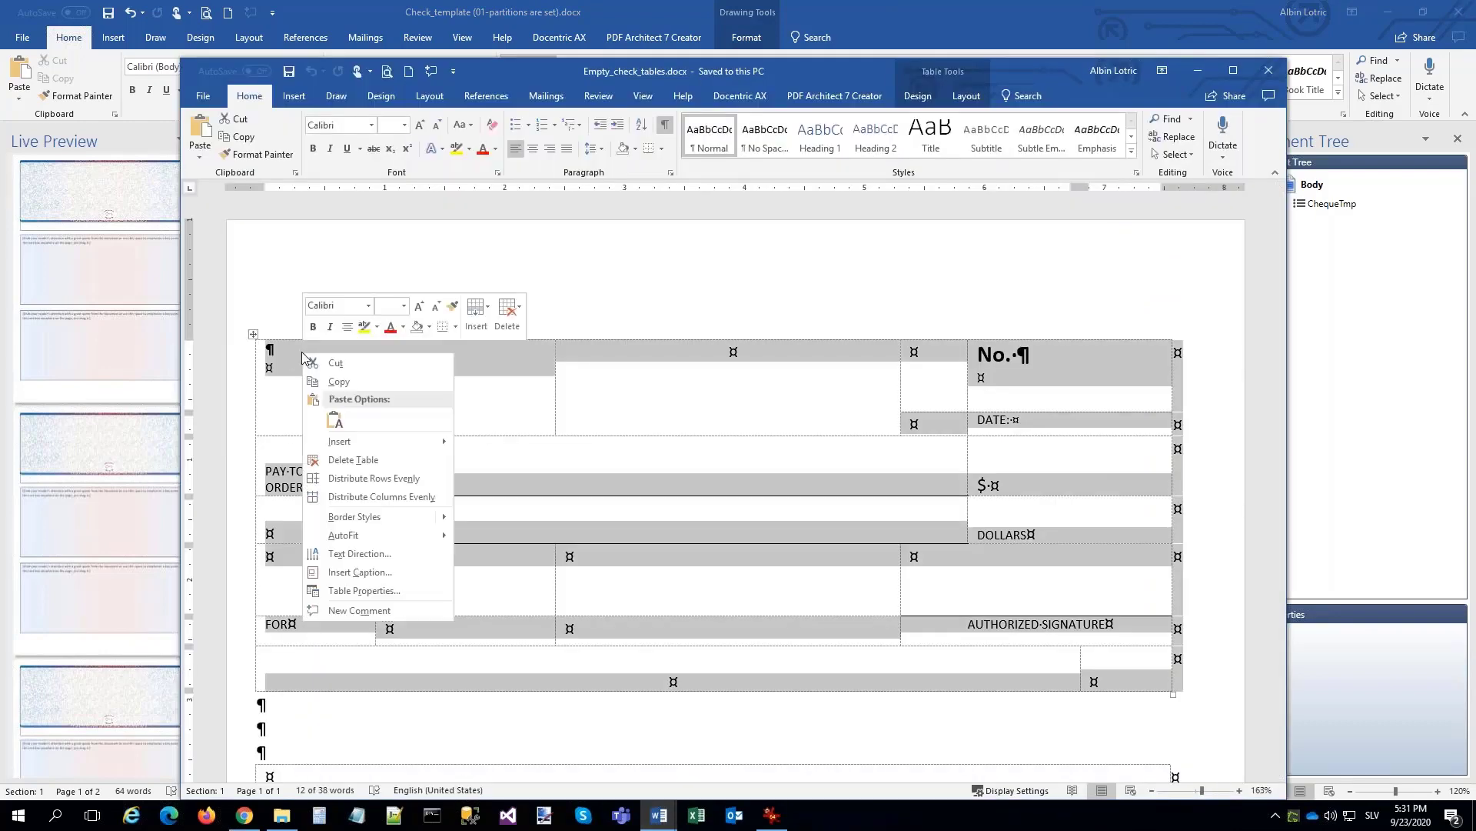
click(336, 383)
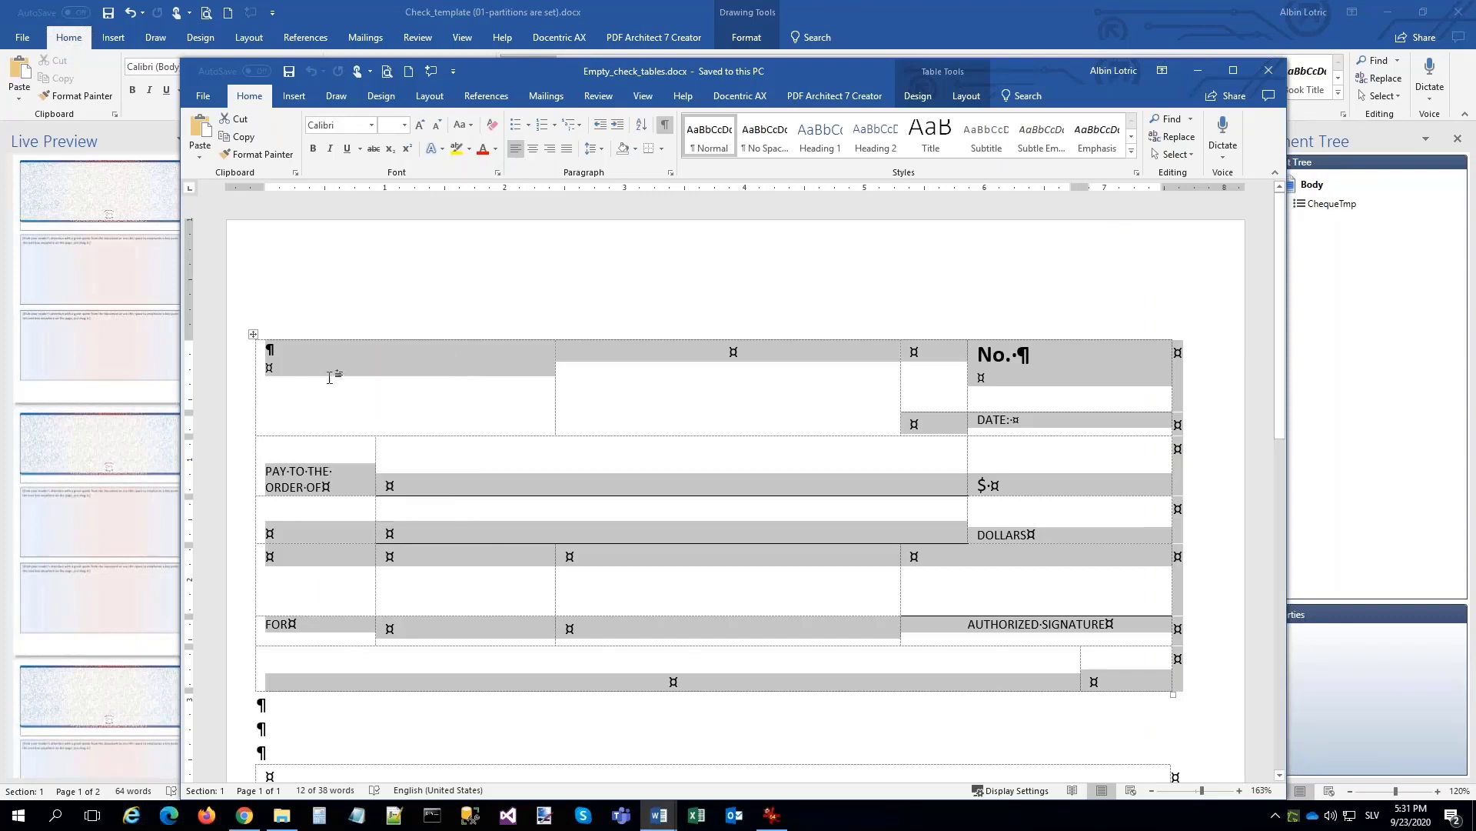
key(alt+Tab)
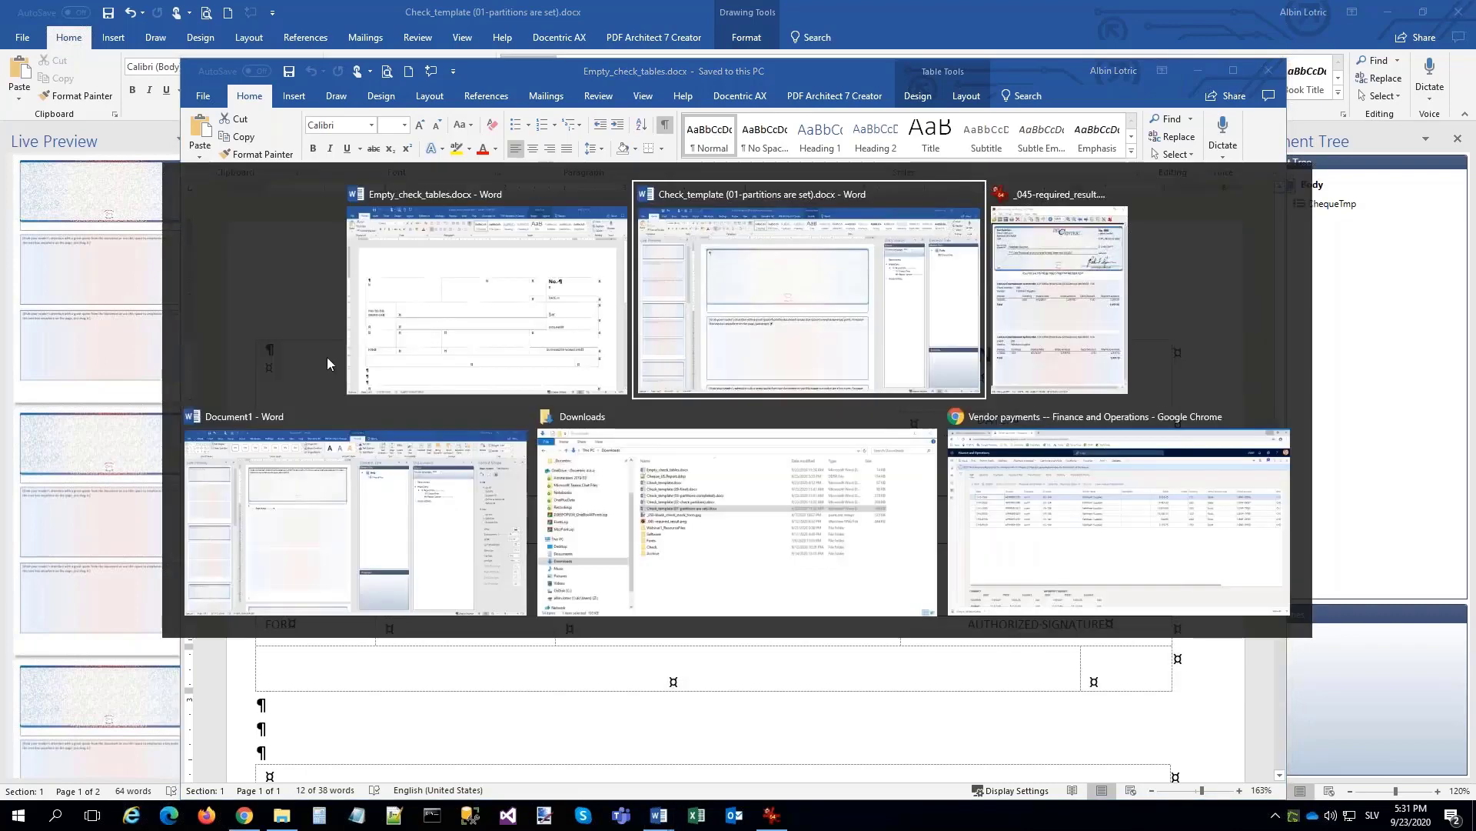
right_click(310, 193)
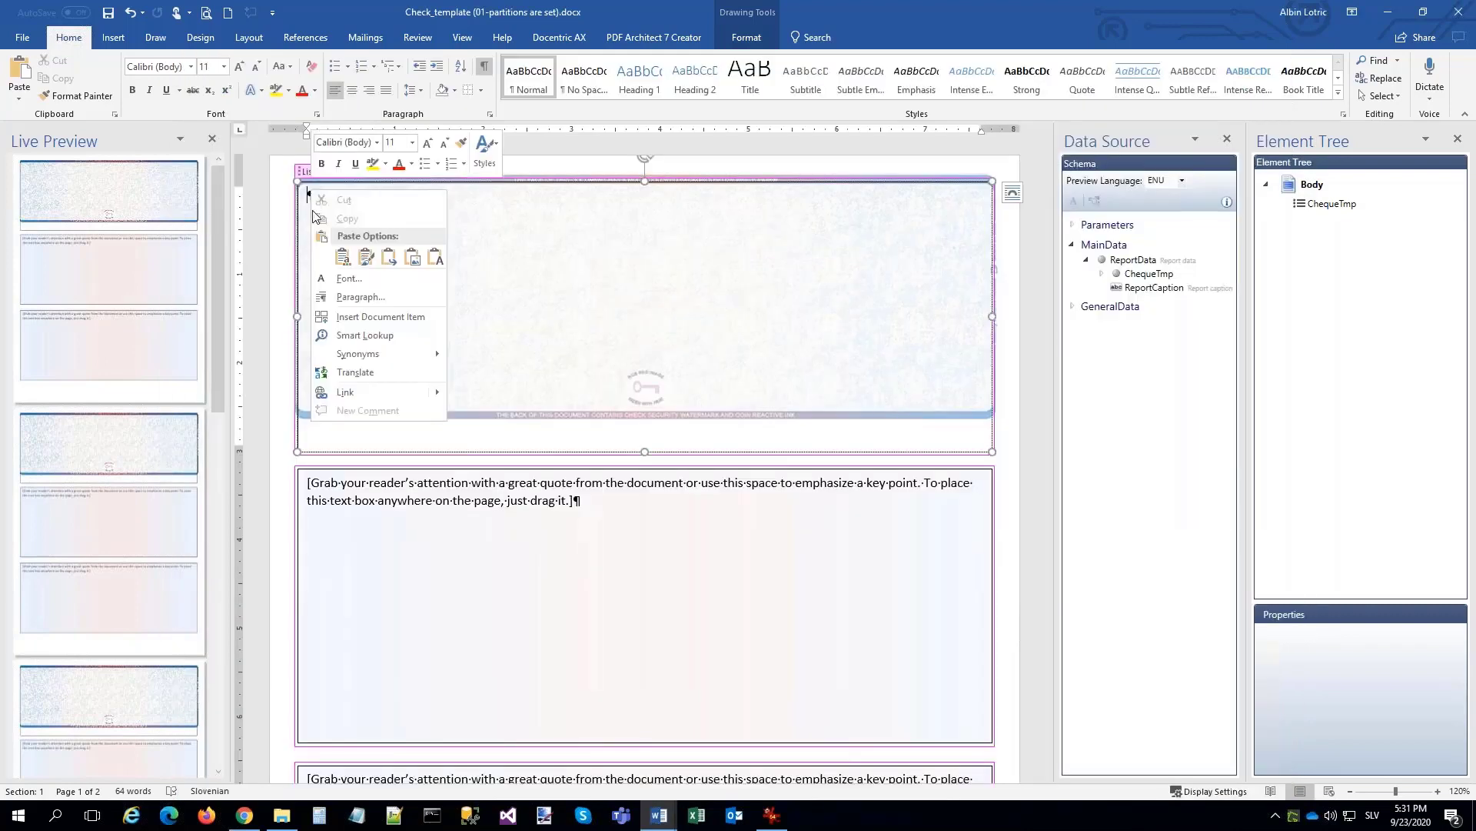
click(368, 258)
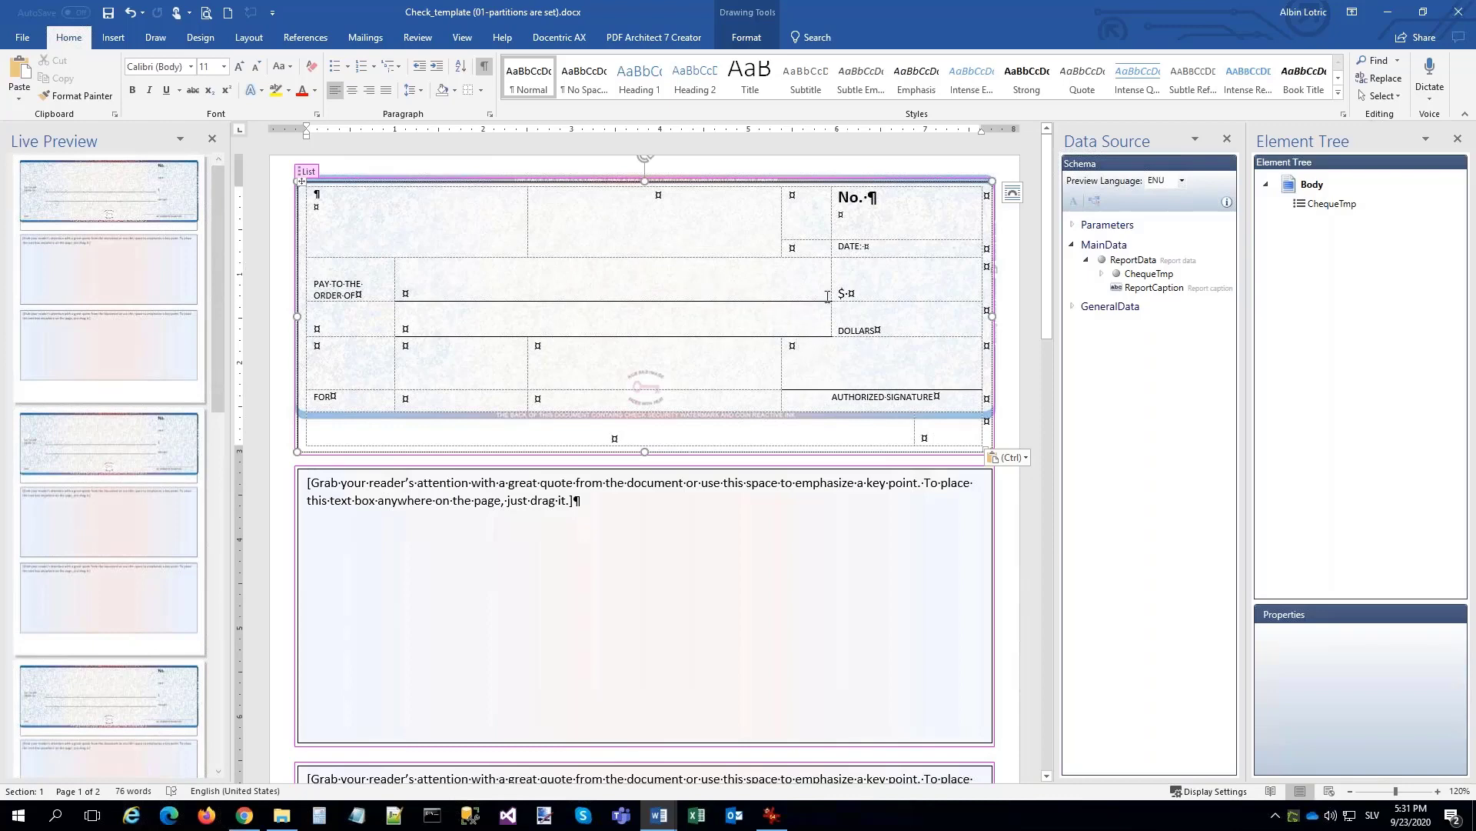
Consult the required check layout image, then insert a field bound to BankName in the first cell of the check table.
click(330, 194)
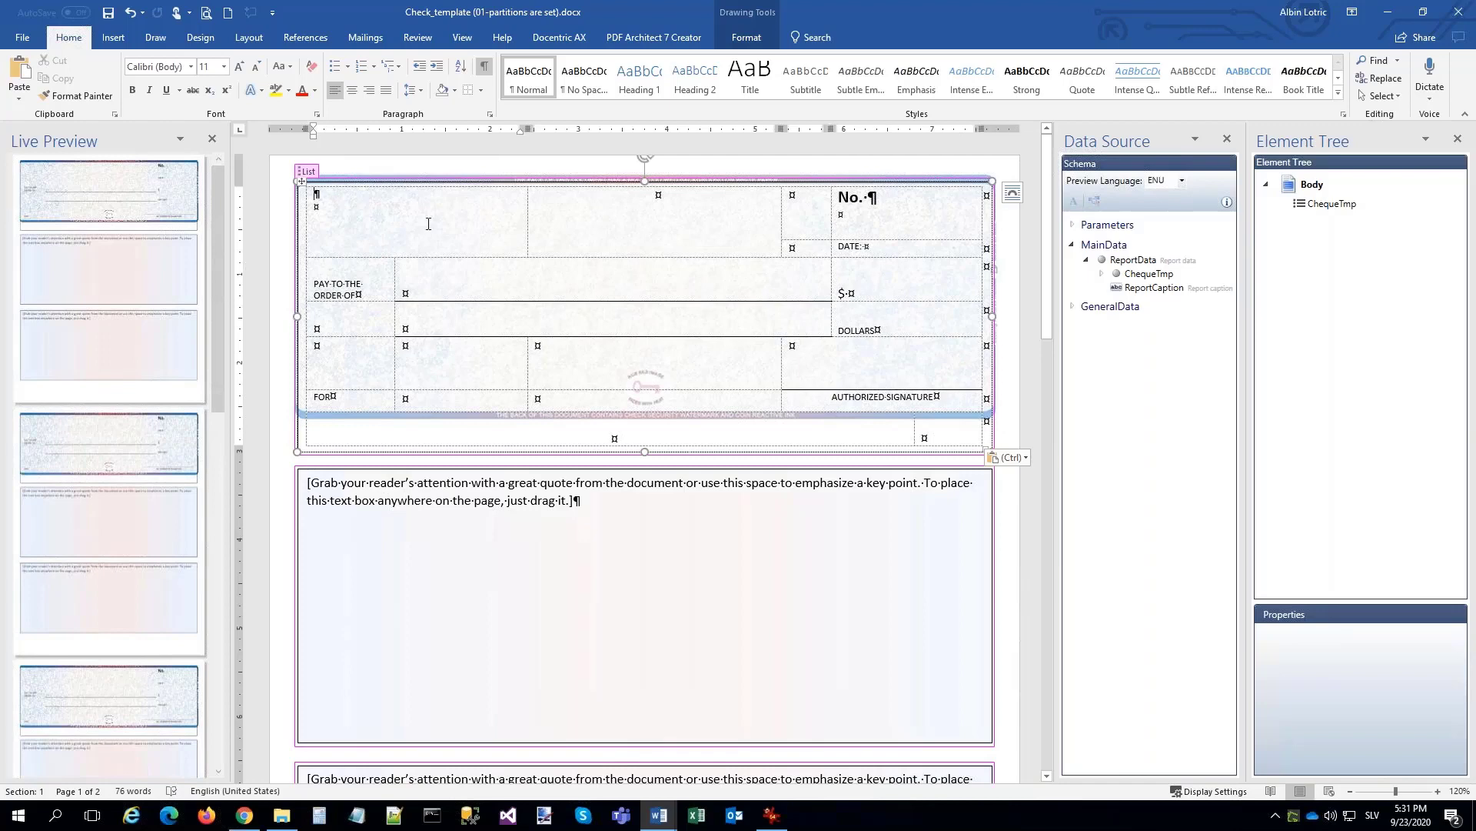
click(771, 815)
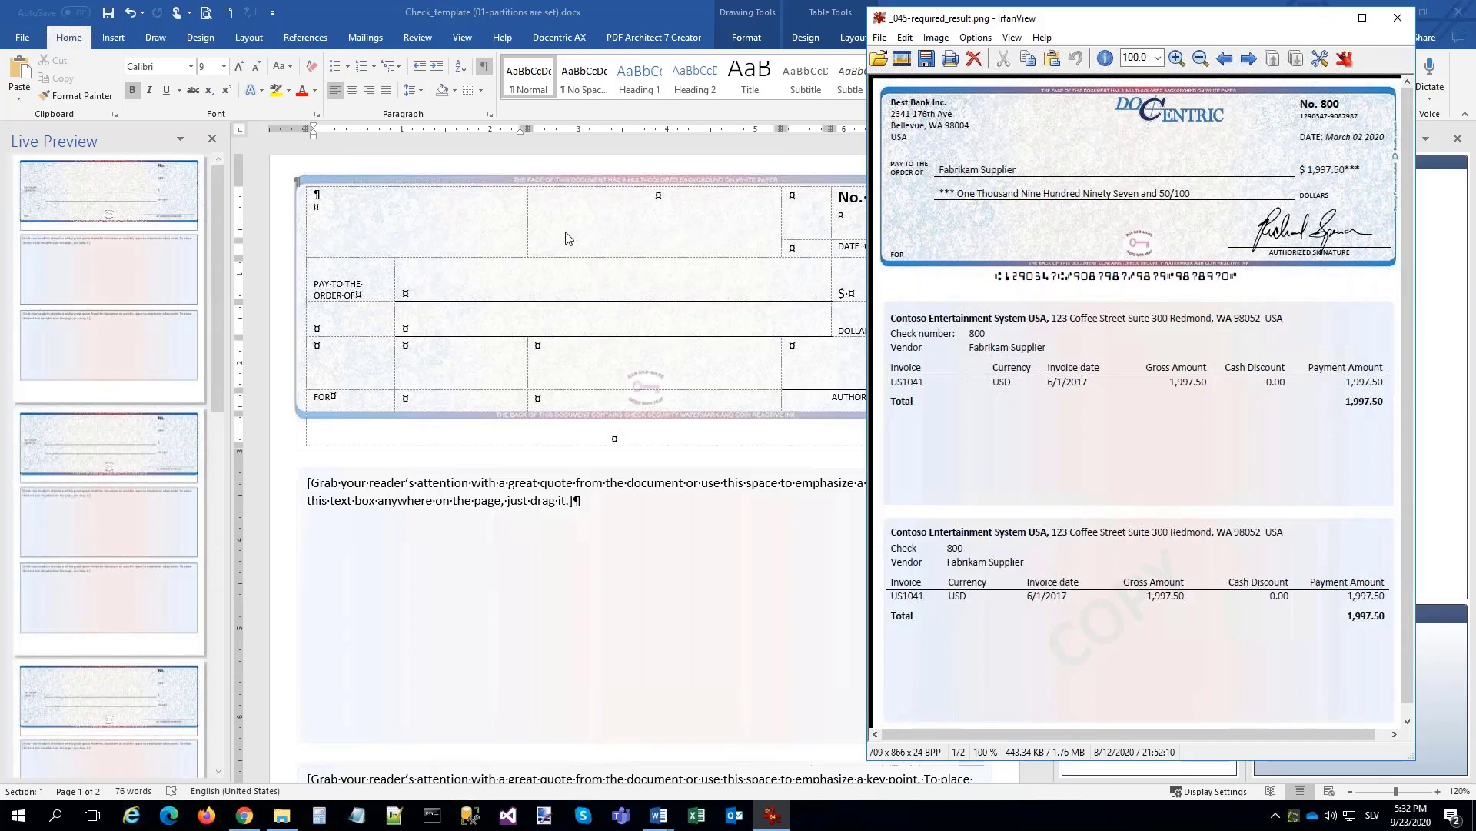
click(323, 202)
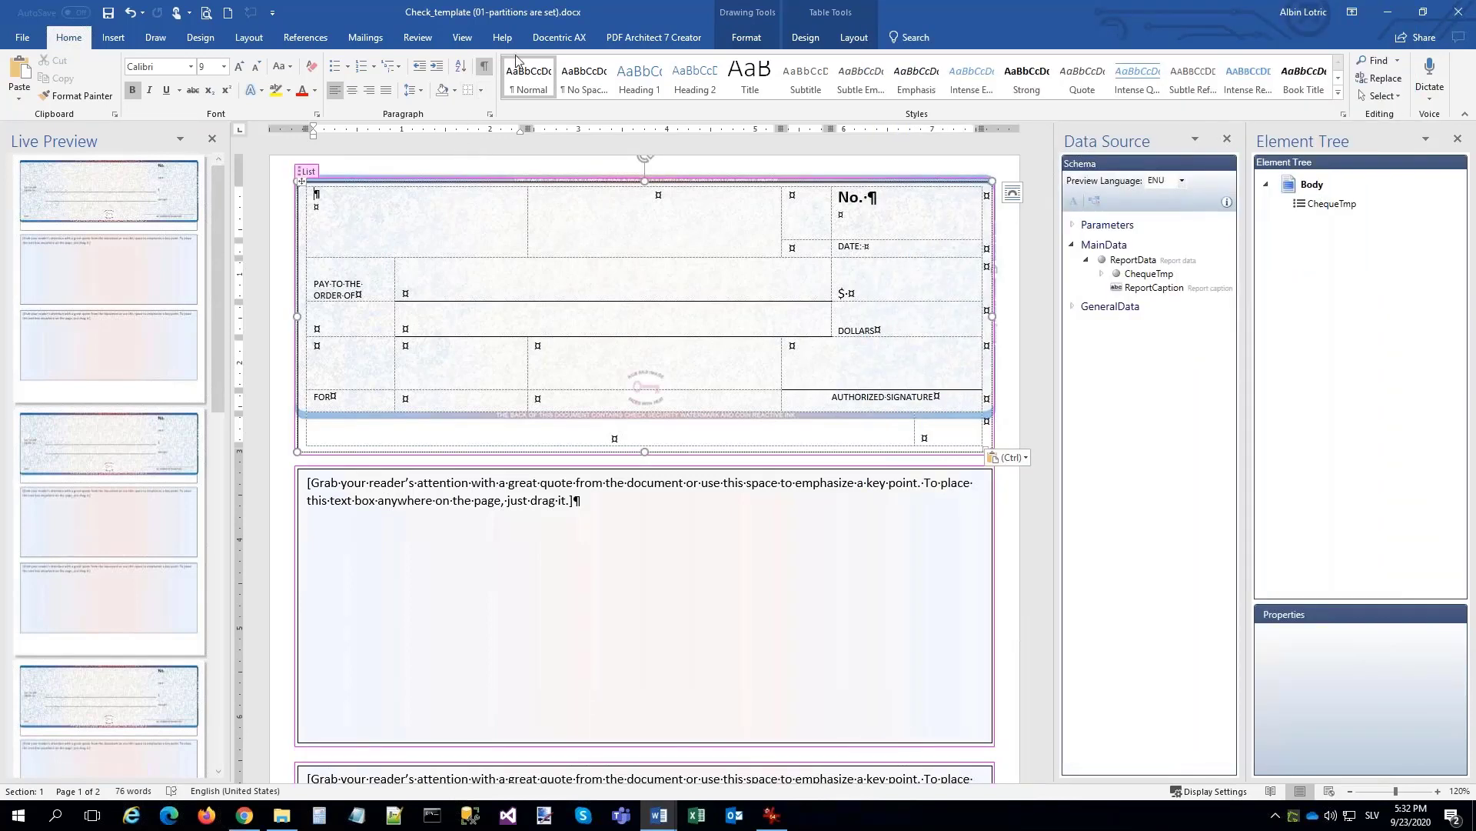
click(559, 37)
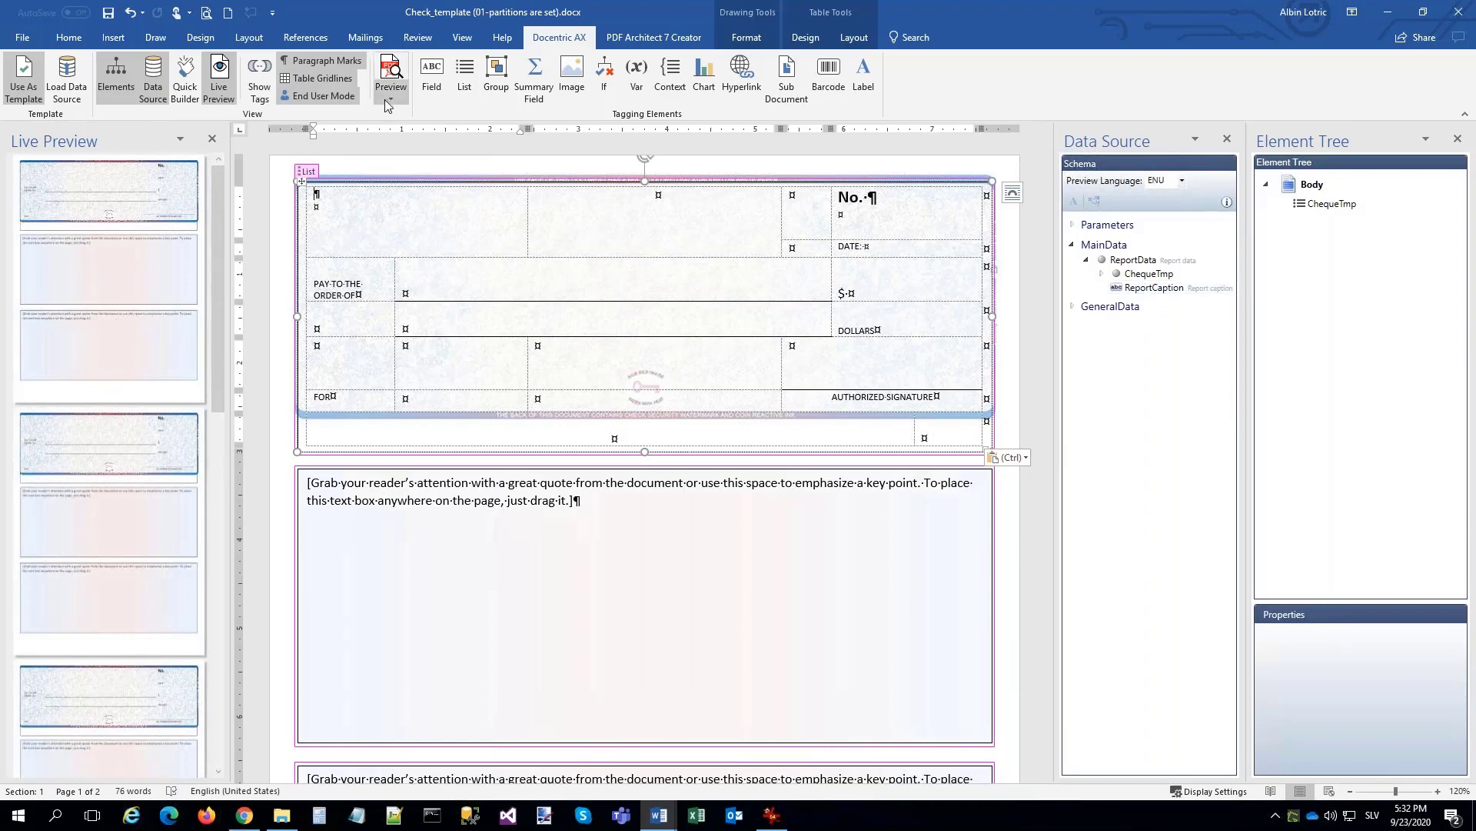
click(431, 77)
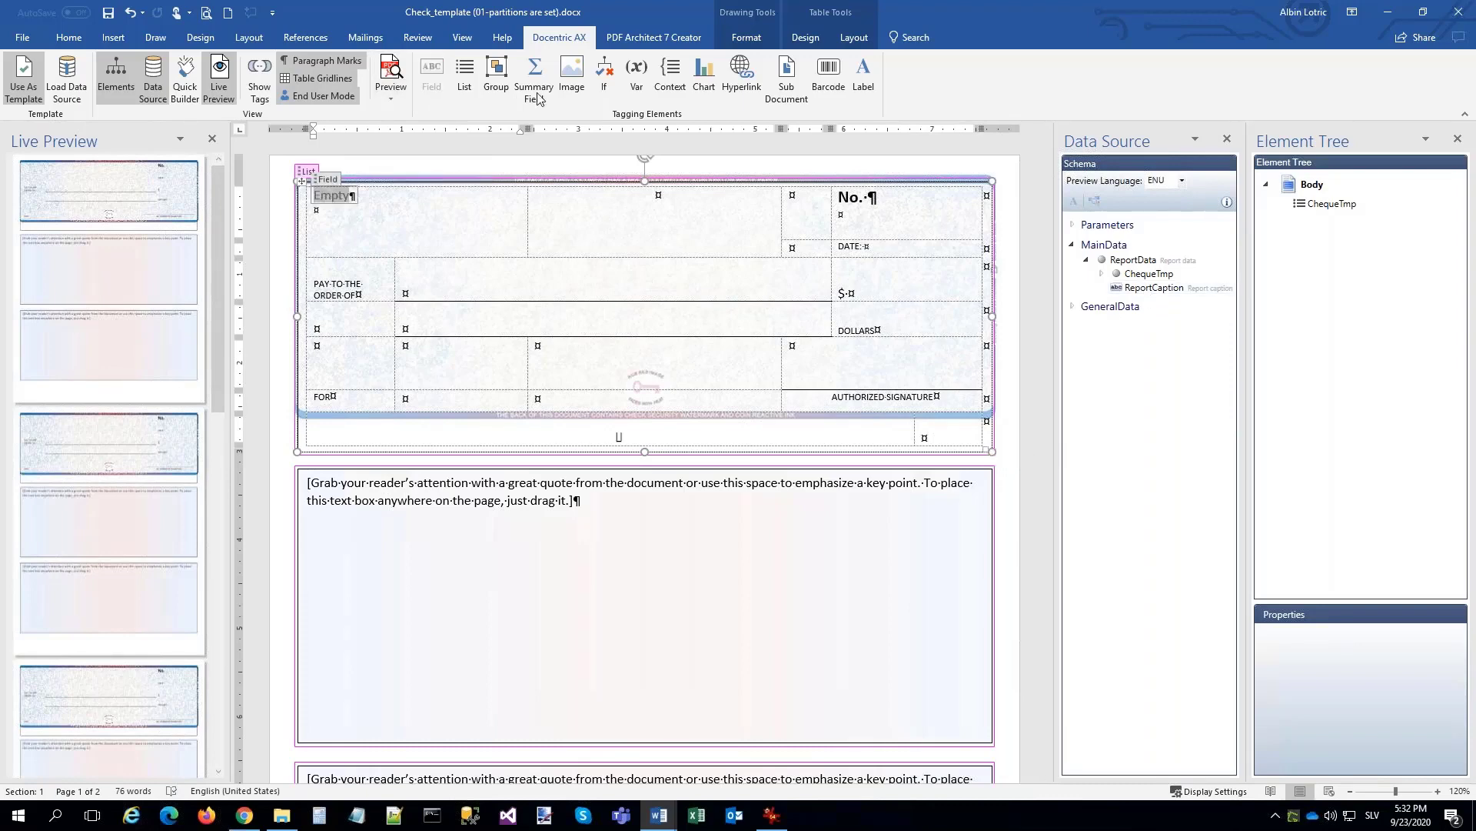
click(1445, 640)
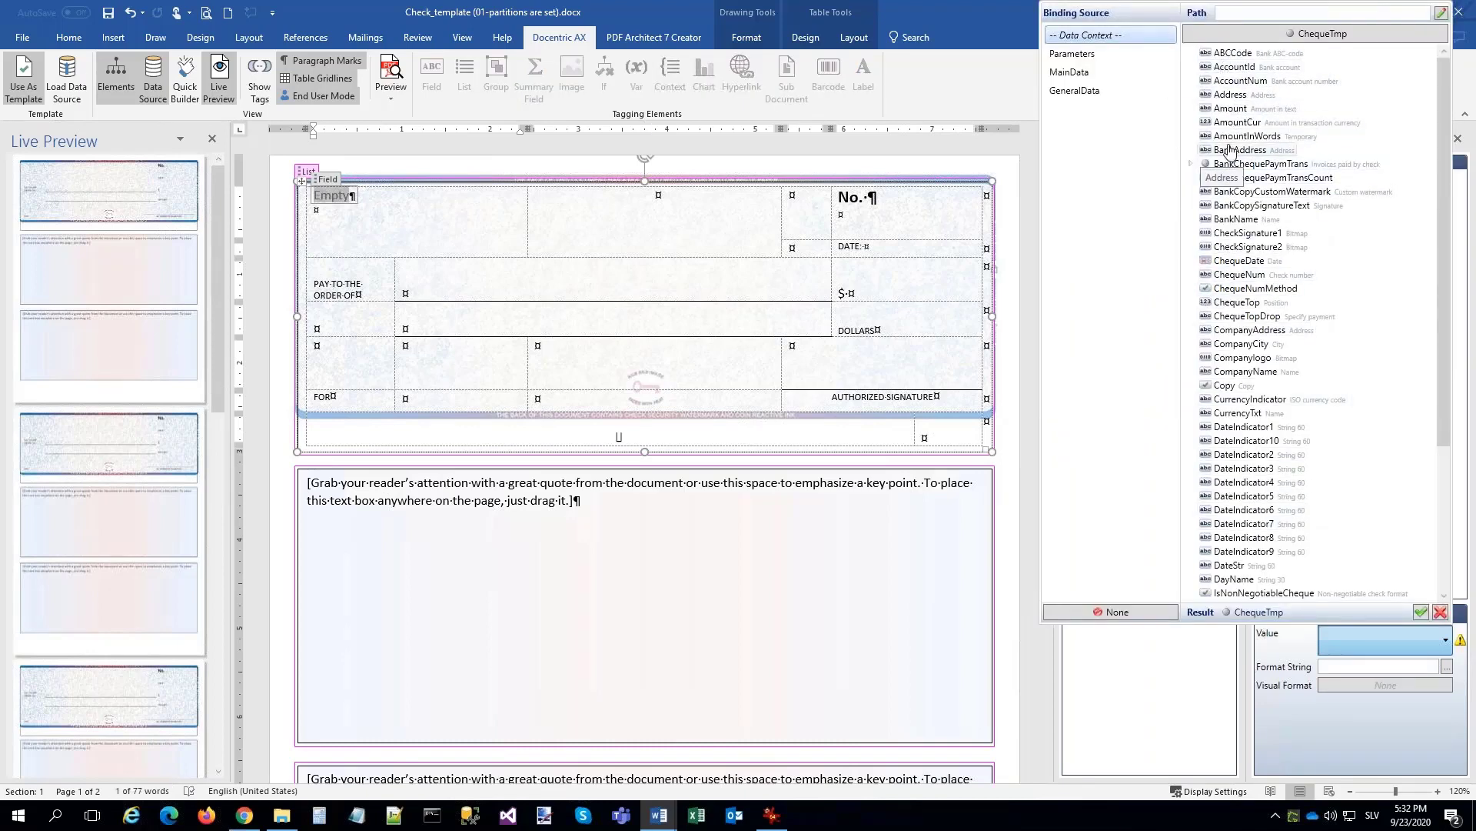
double_click(1230, 220)
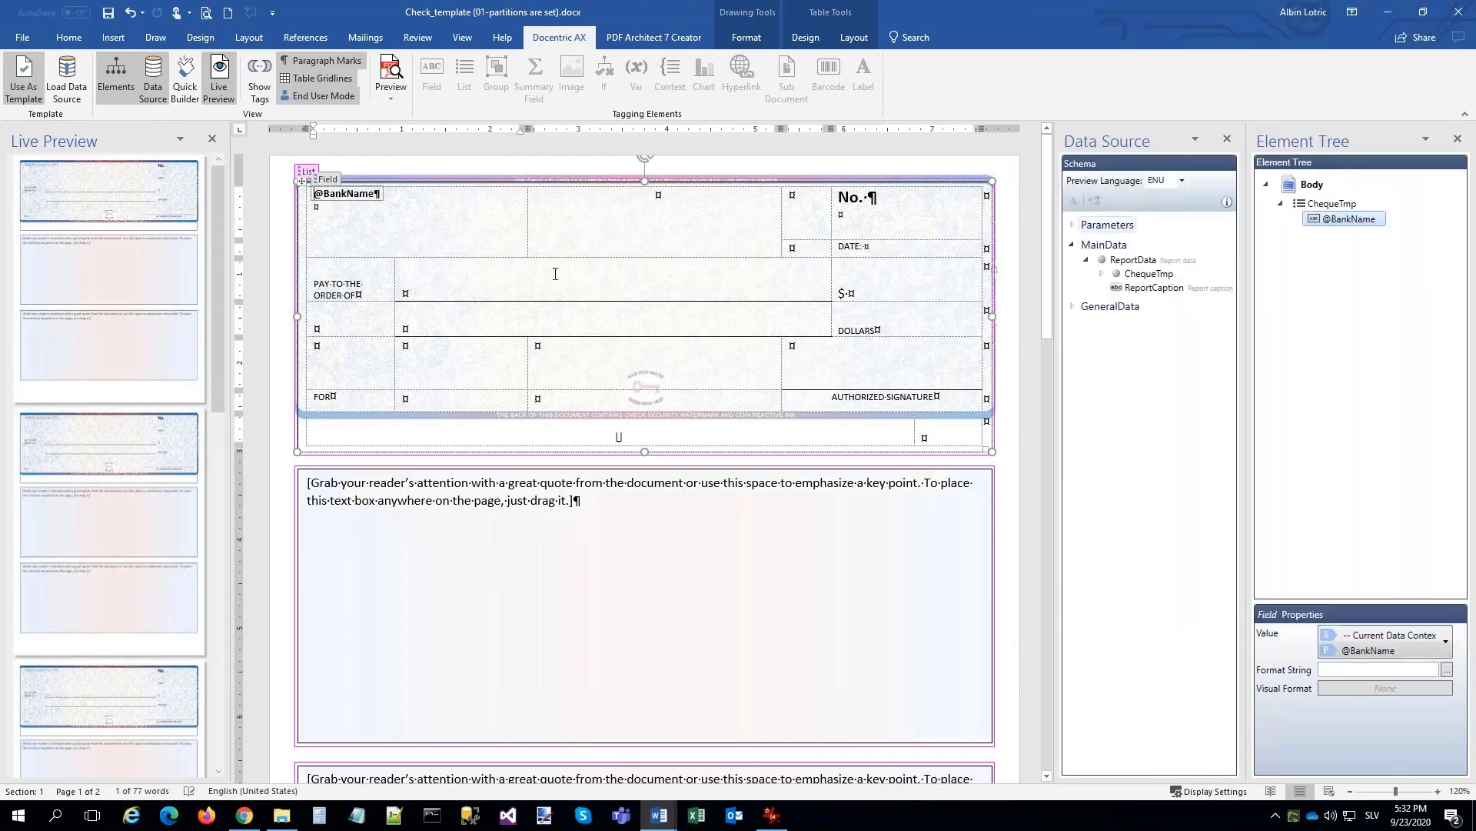
Insert a field bound to BankAddress below the bank name and check the font formatting of both fields.
click(315, 208)
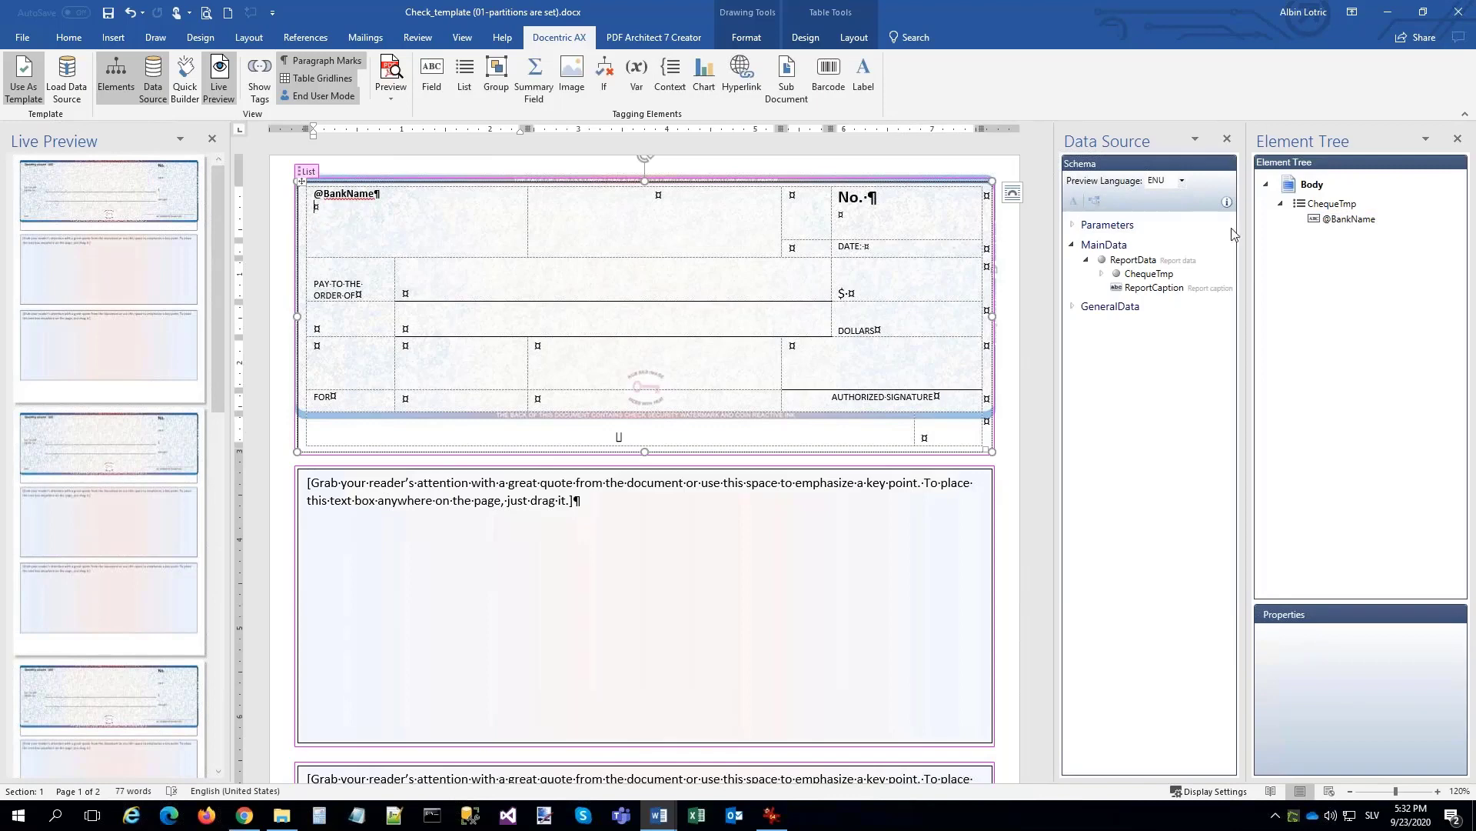
click(431, 77)
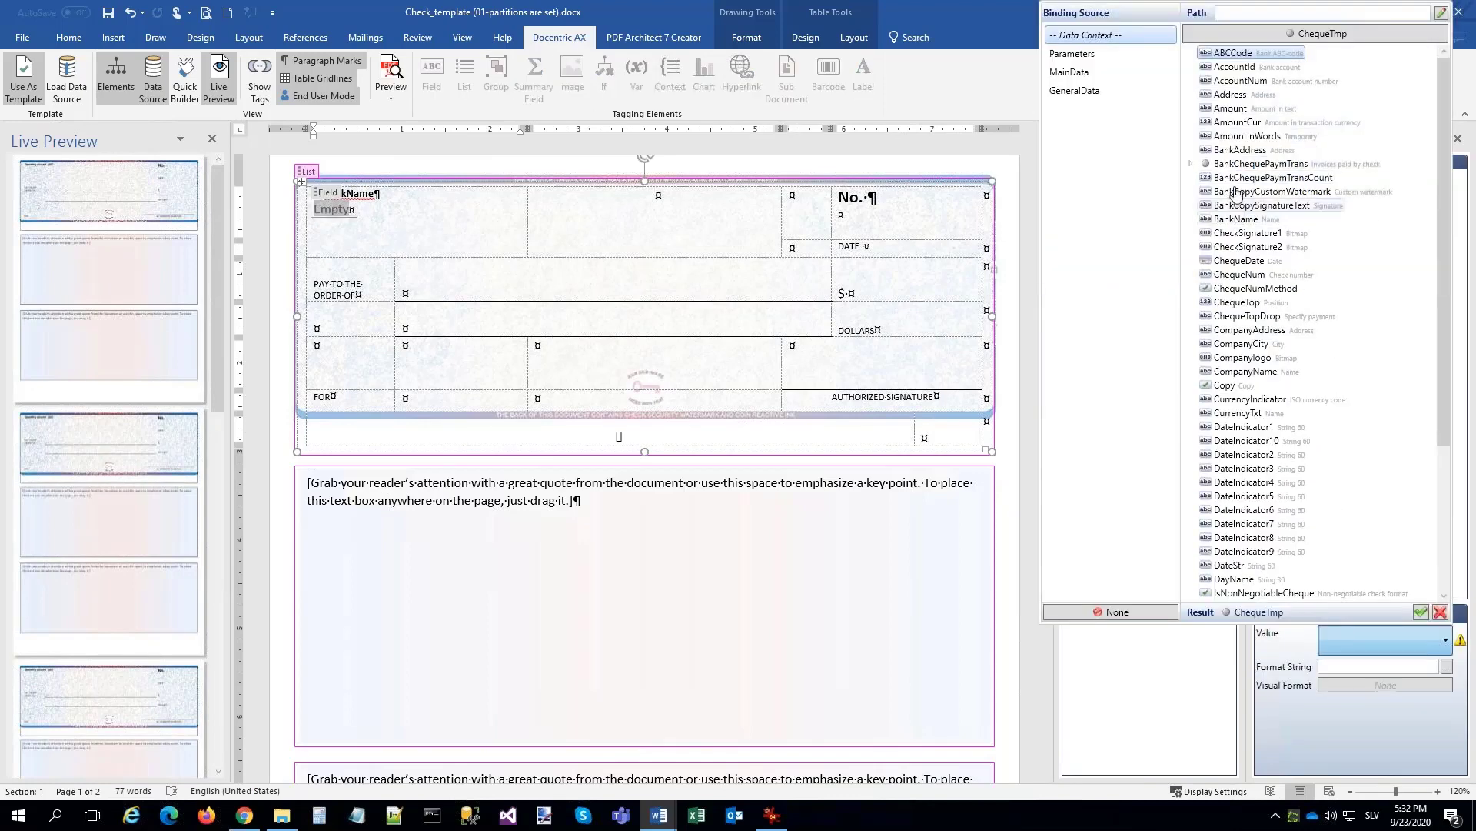
double_click(1233, 151)
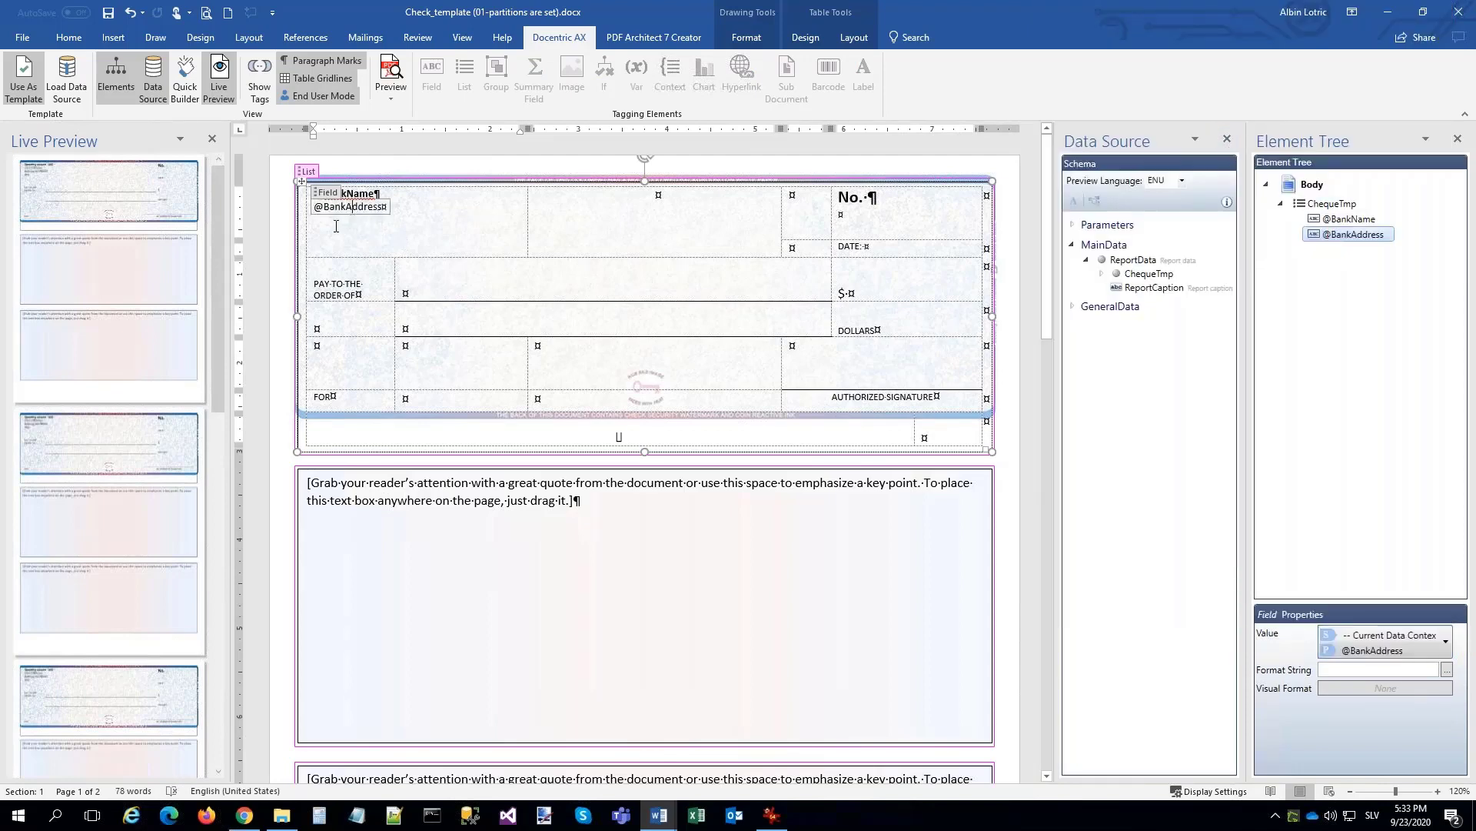
click(65, 40)
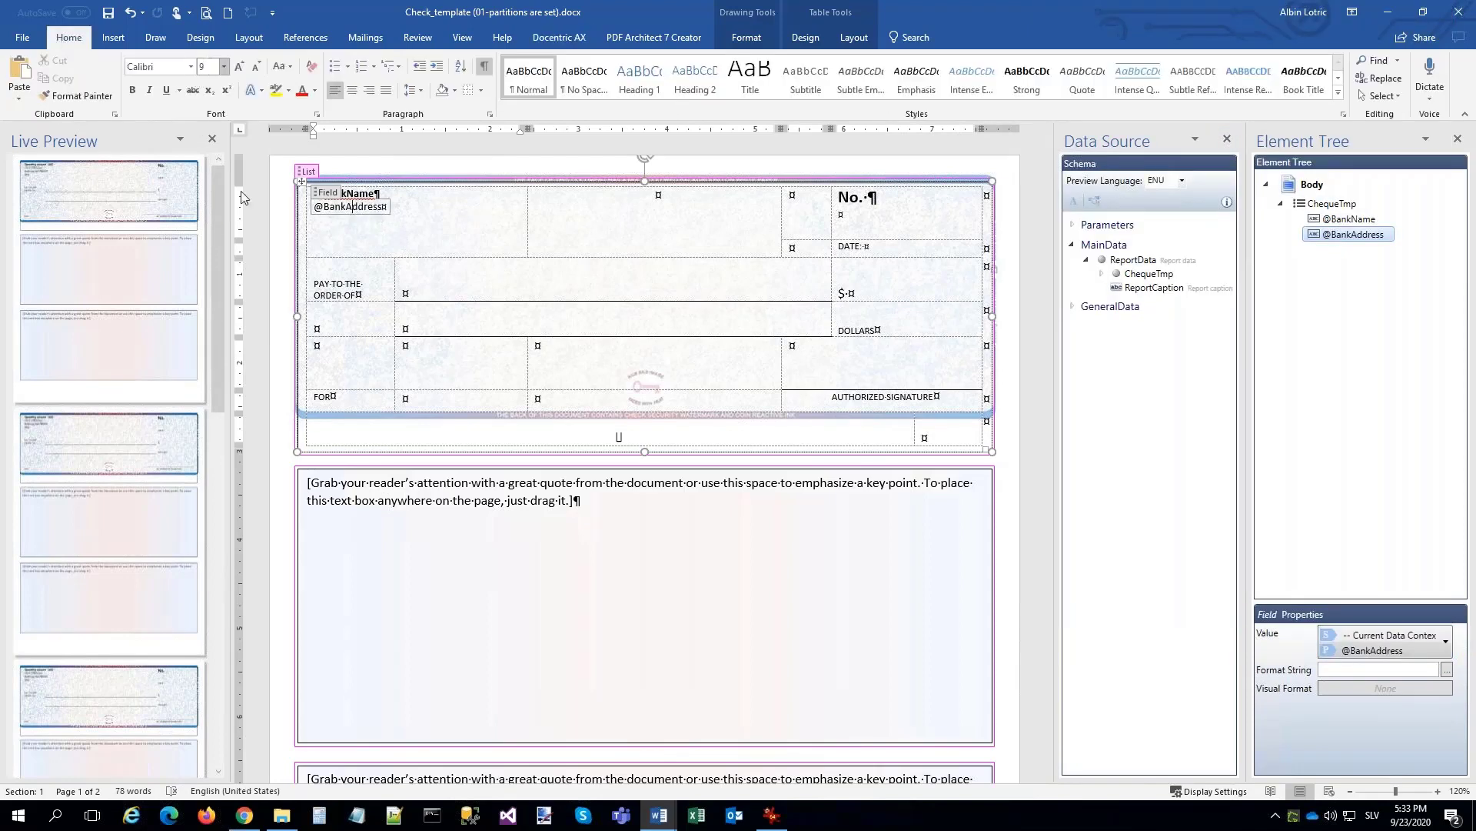
click(351, 193)
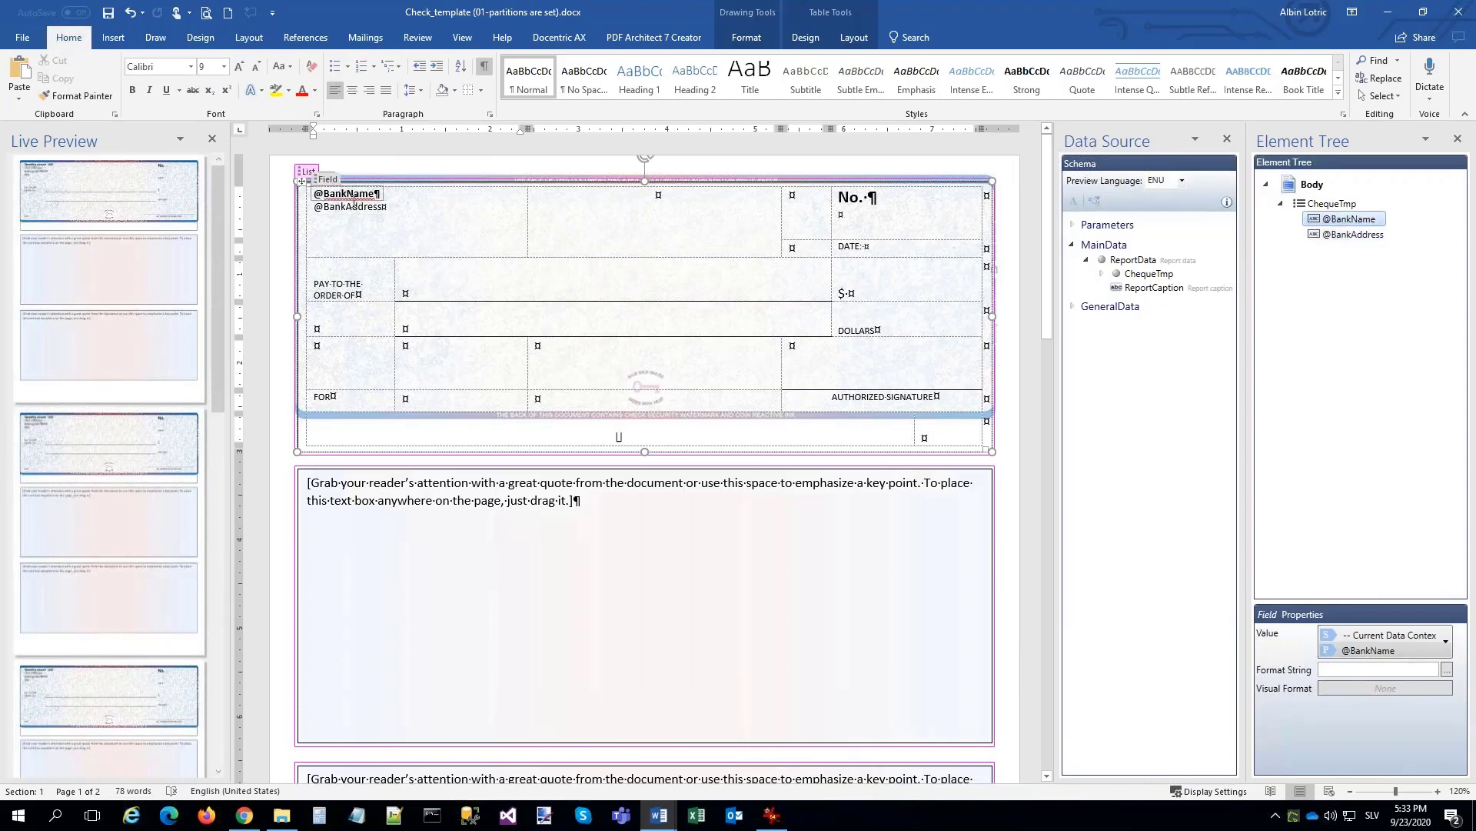
key(ctrl+b)
click(341, 208)
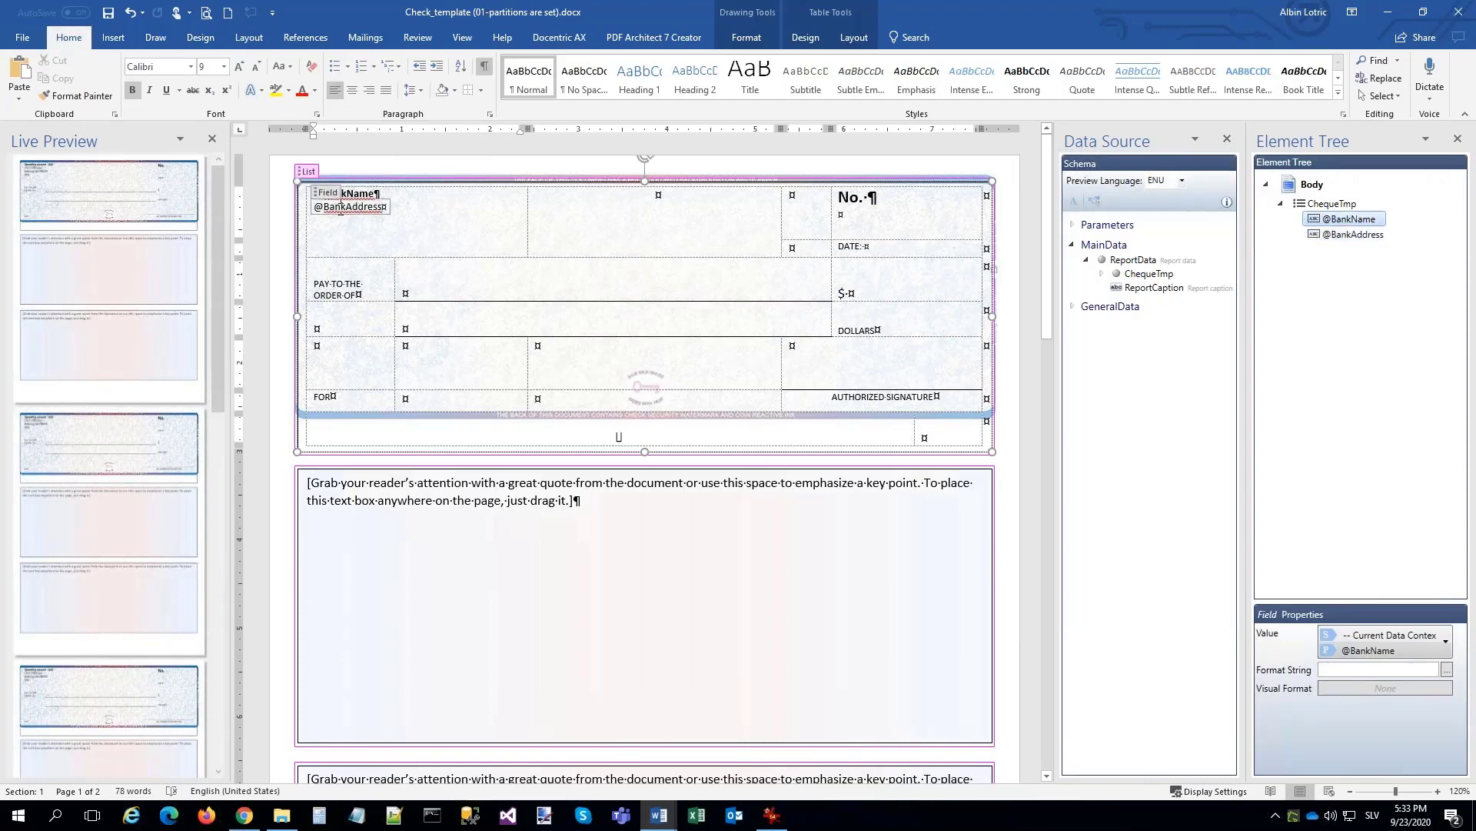
click(666, 195)
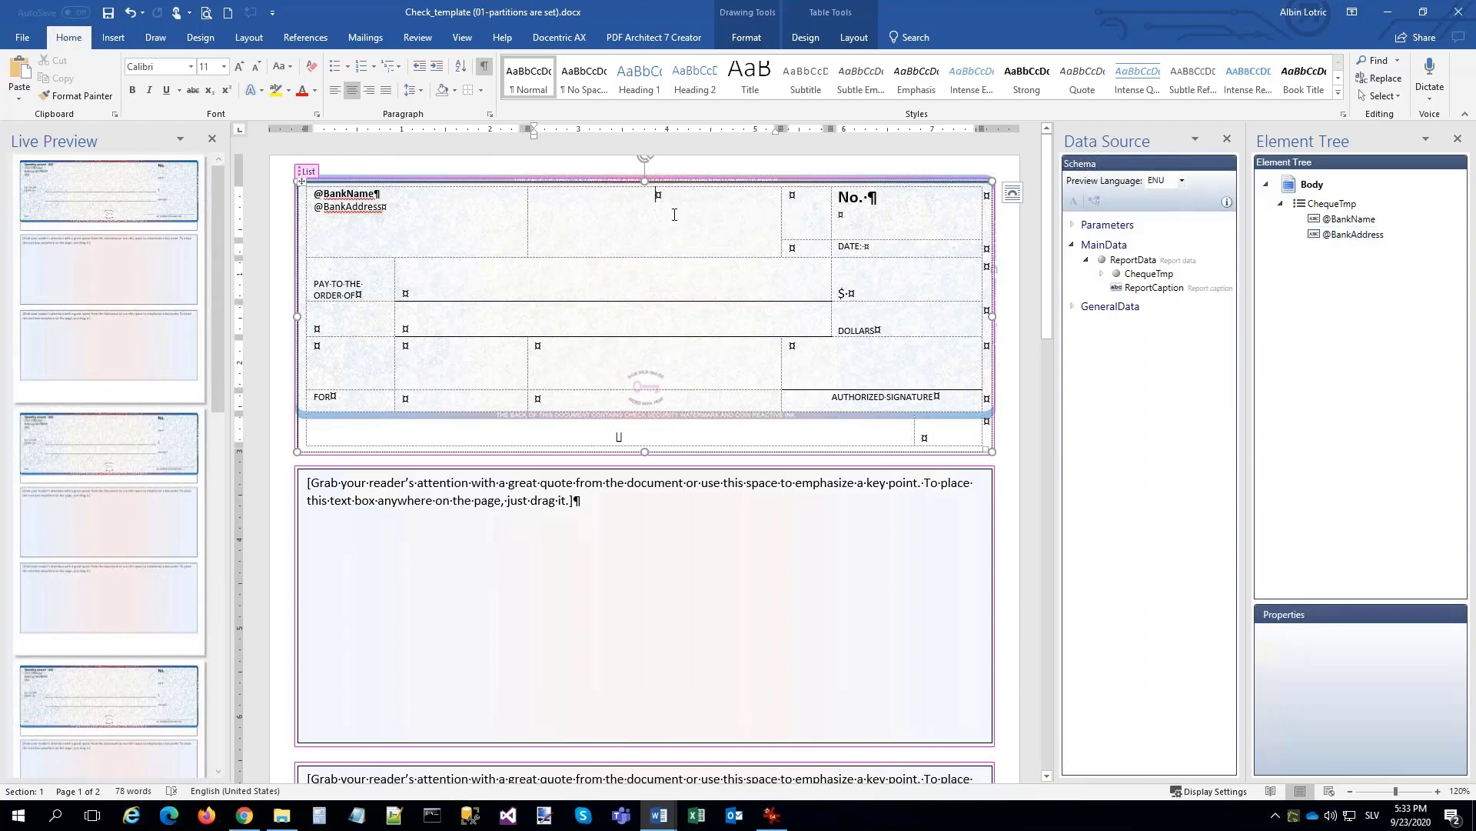
click(553, 42)
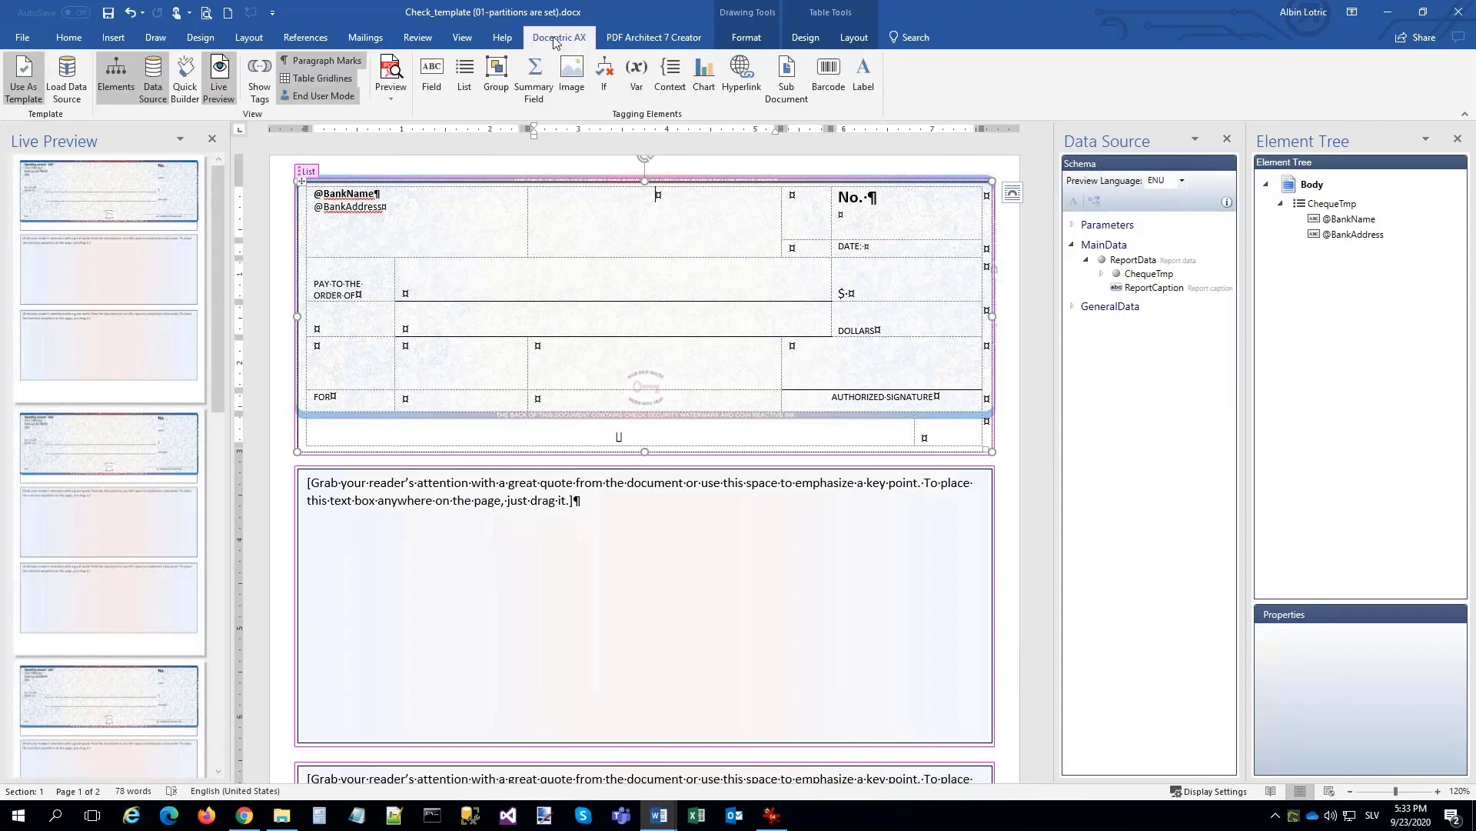
click(572, 73)
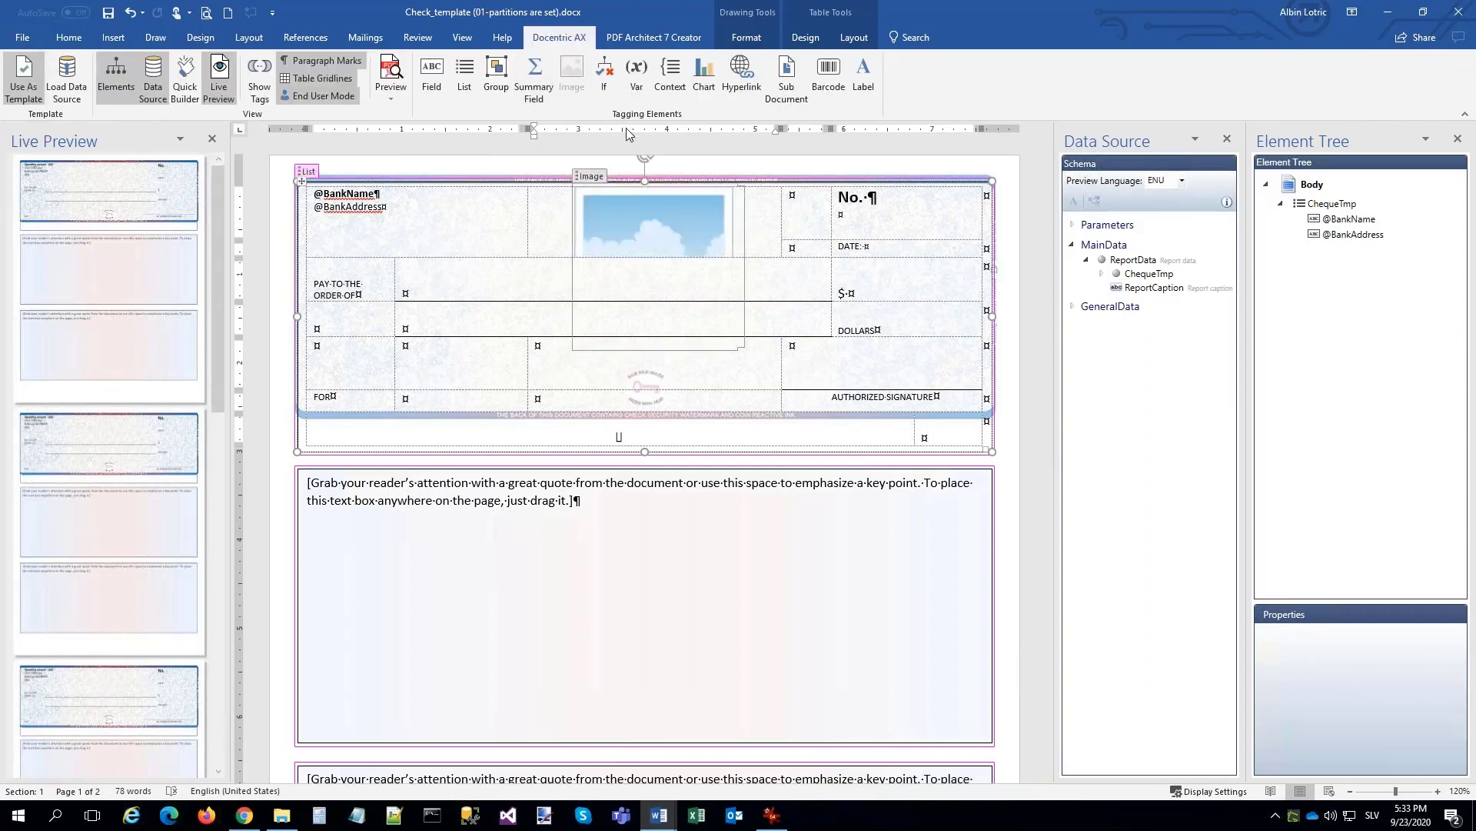
click(1137, 86)
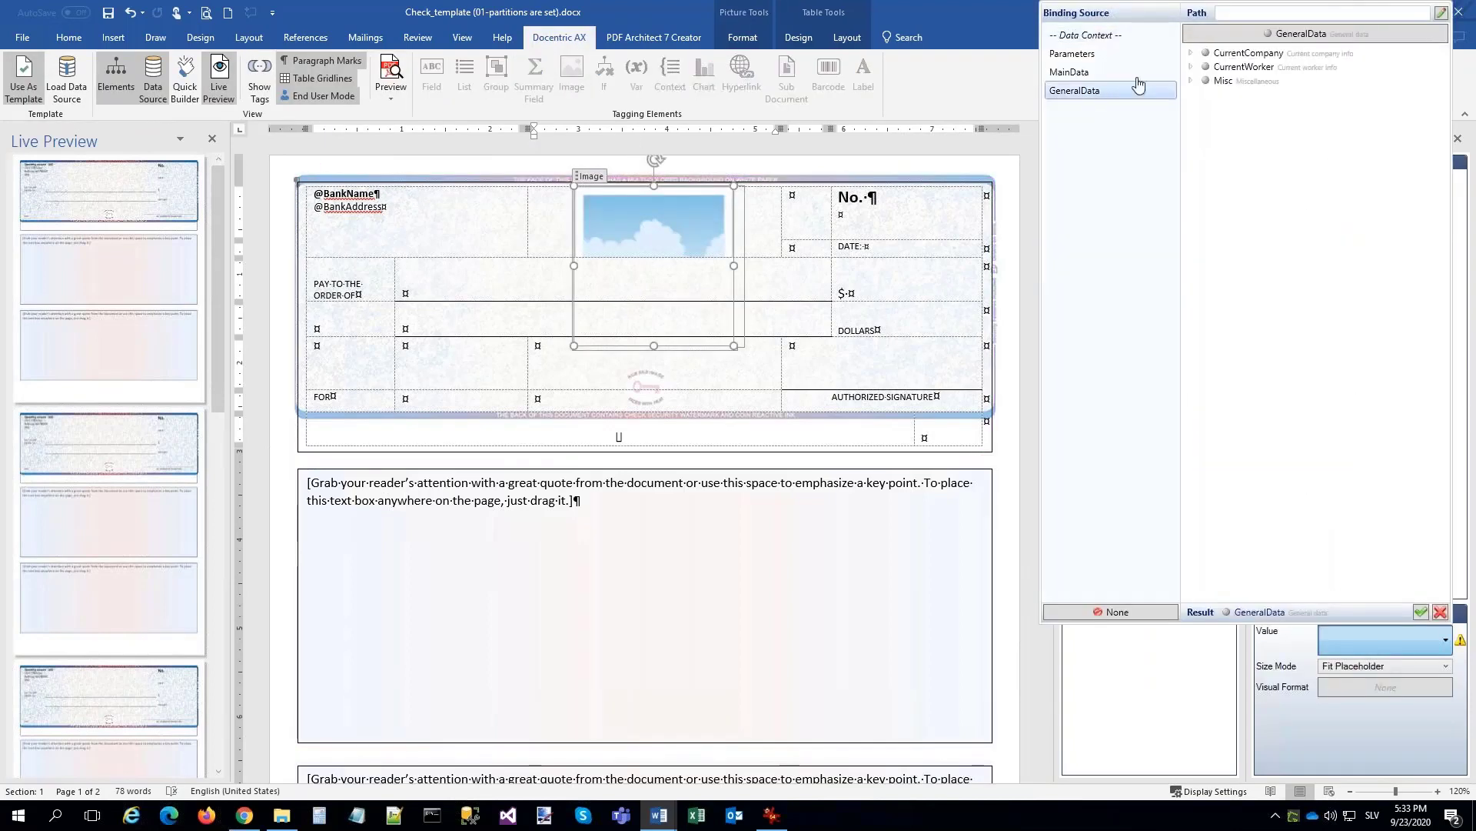
click(1190, 52)
click(1238, 137)
double_click(1237, 139)
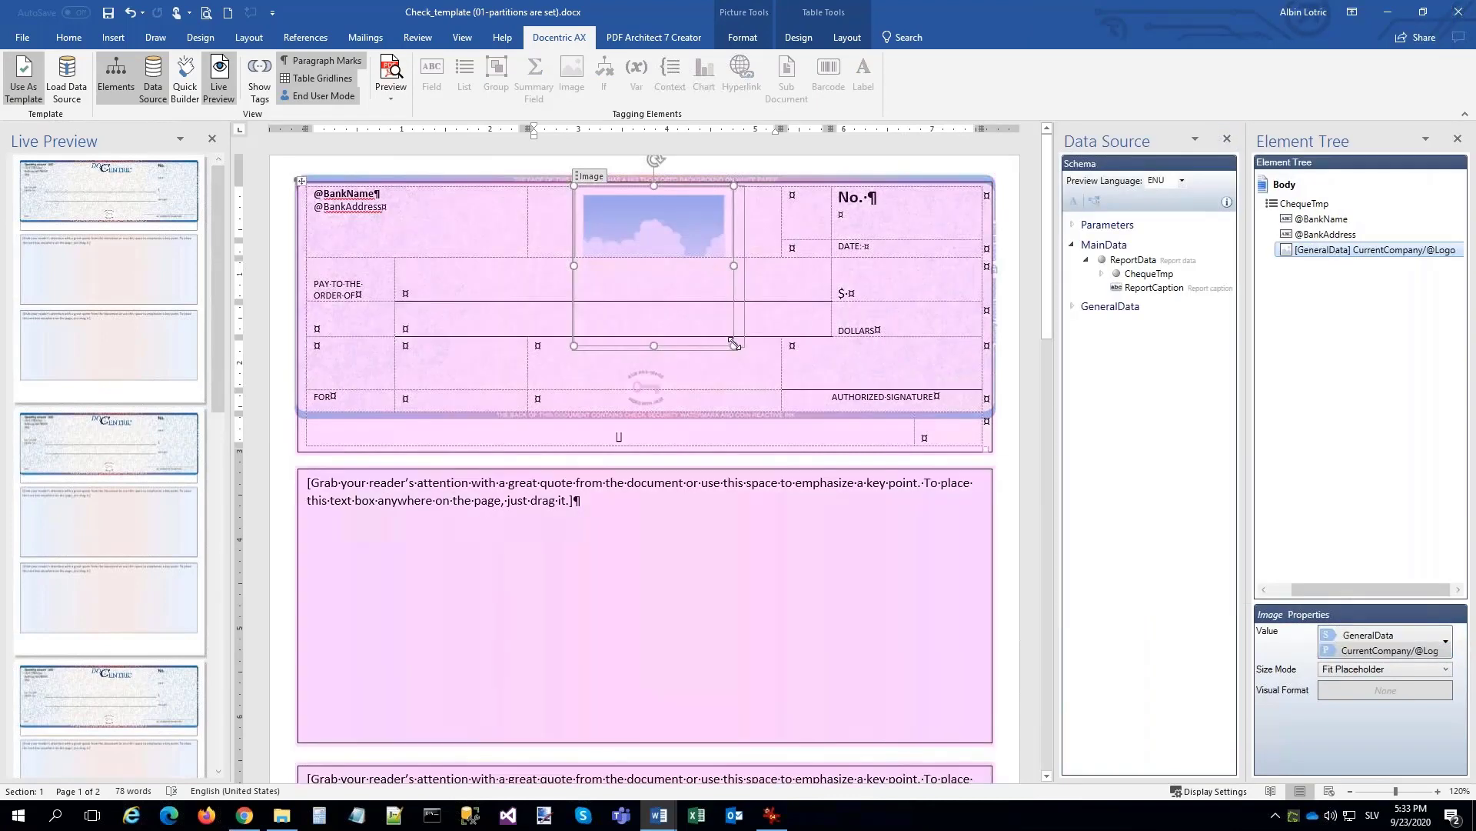
drag(734, 344, 755, 237)
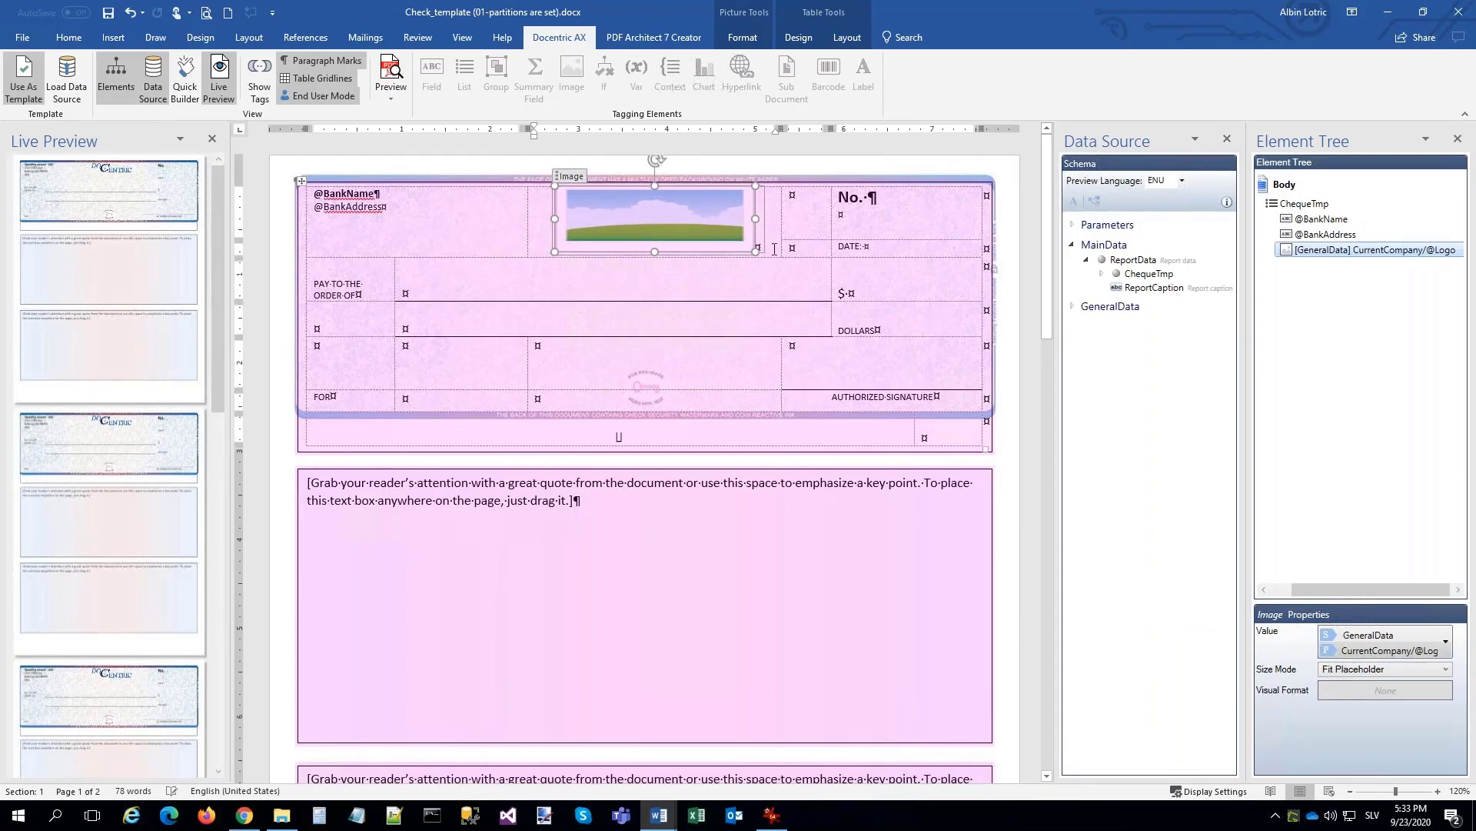
Insert a field bound to ChequeNum after "No." and one bound to ABCCode on the line below it.
click(878, 199)
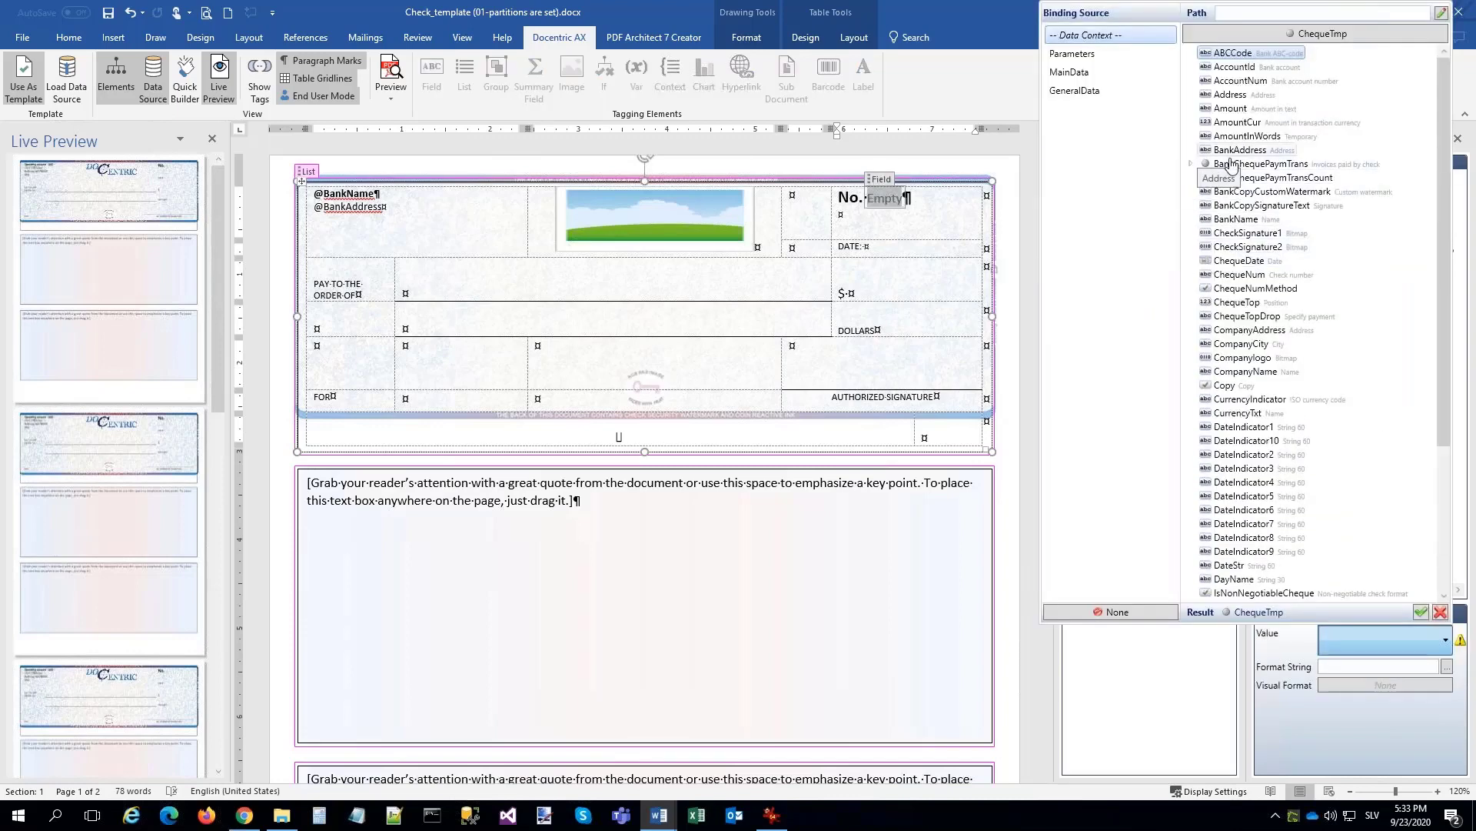
double_click(1240, 277)
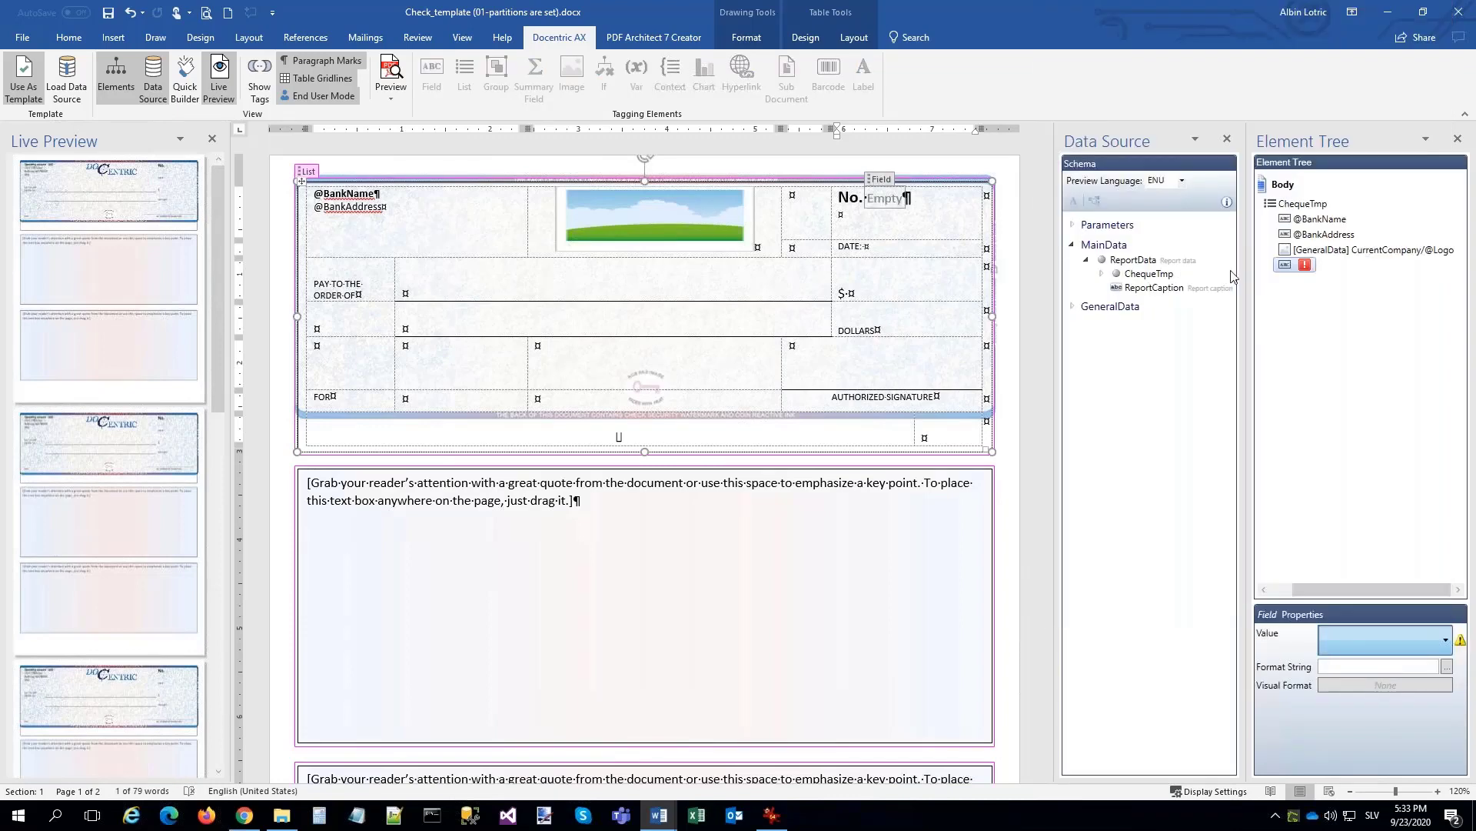
click(847, 213)
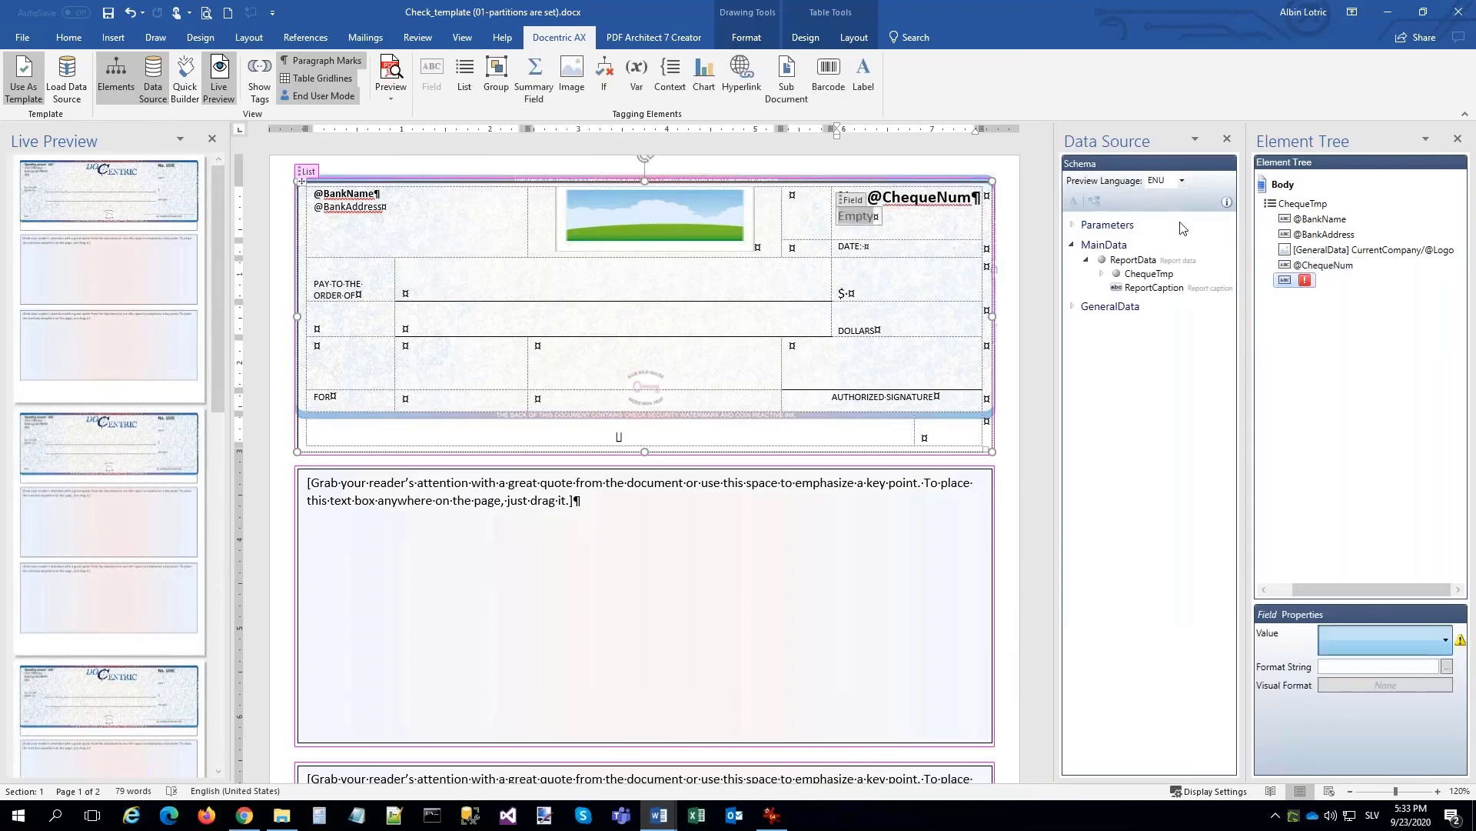
double_click(1234, 53)
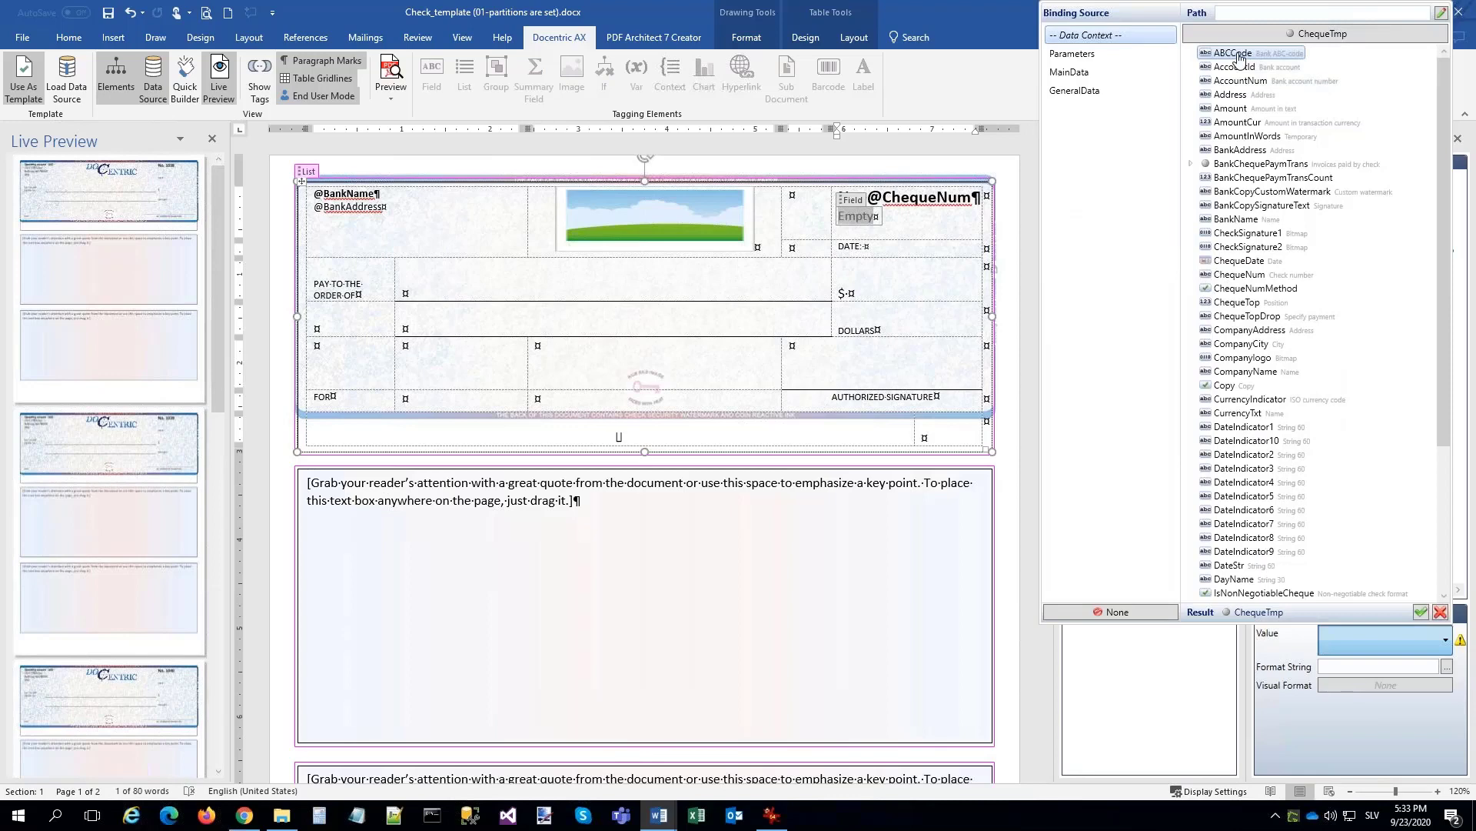
Insert a field bound to ChequeDate after "DATE:" and give it the format string MMMM d, yyyy.
click(893, 244)
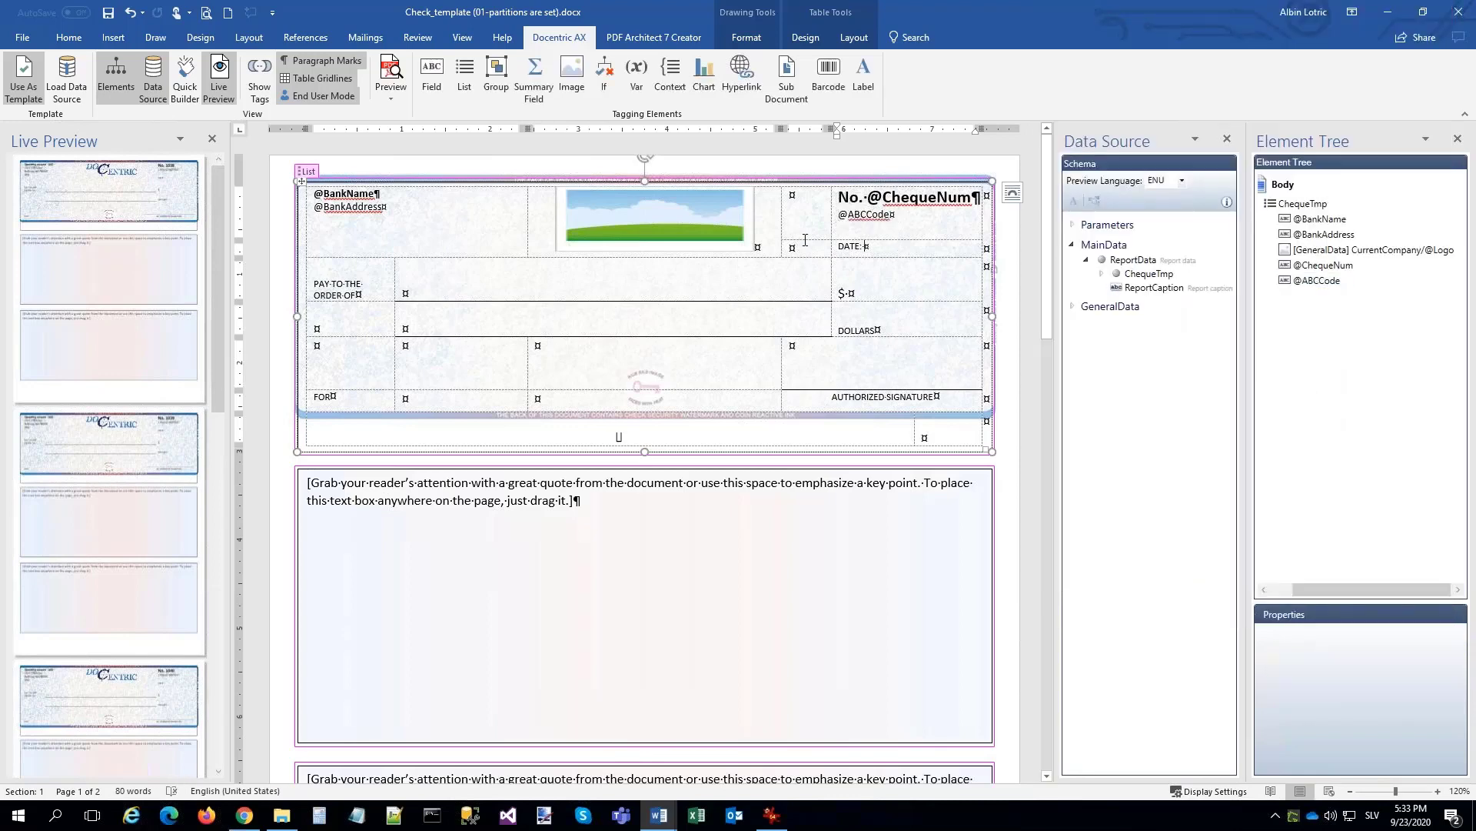
click(431, 75)
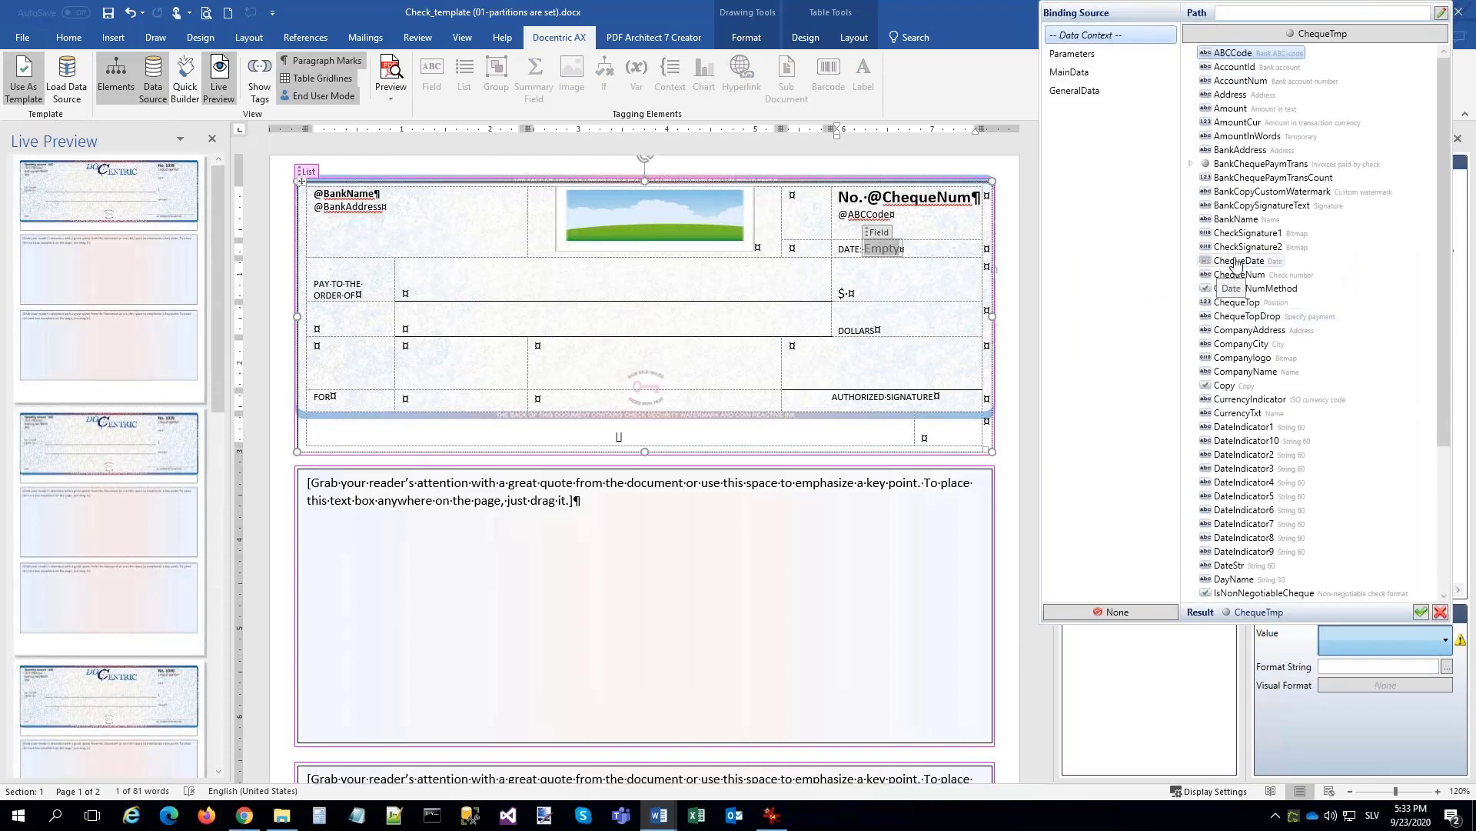
double_click(1239, 261)
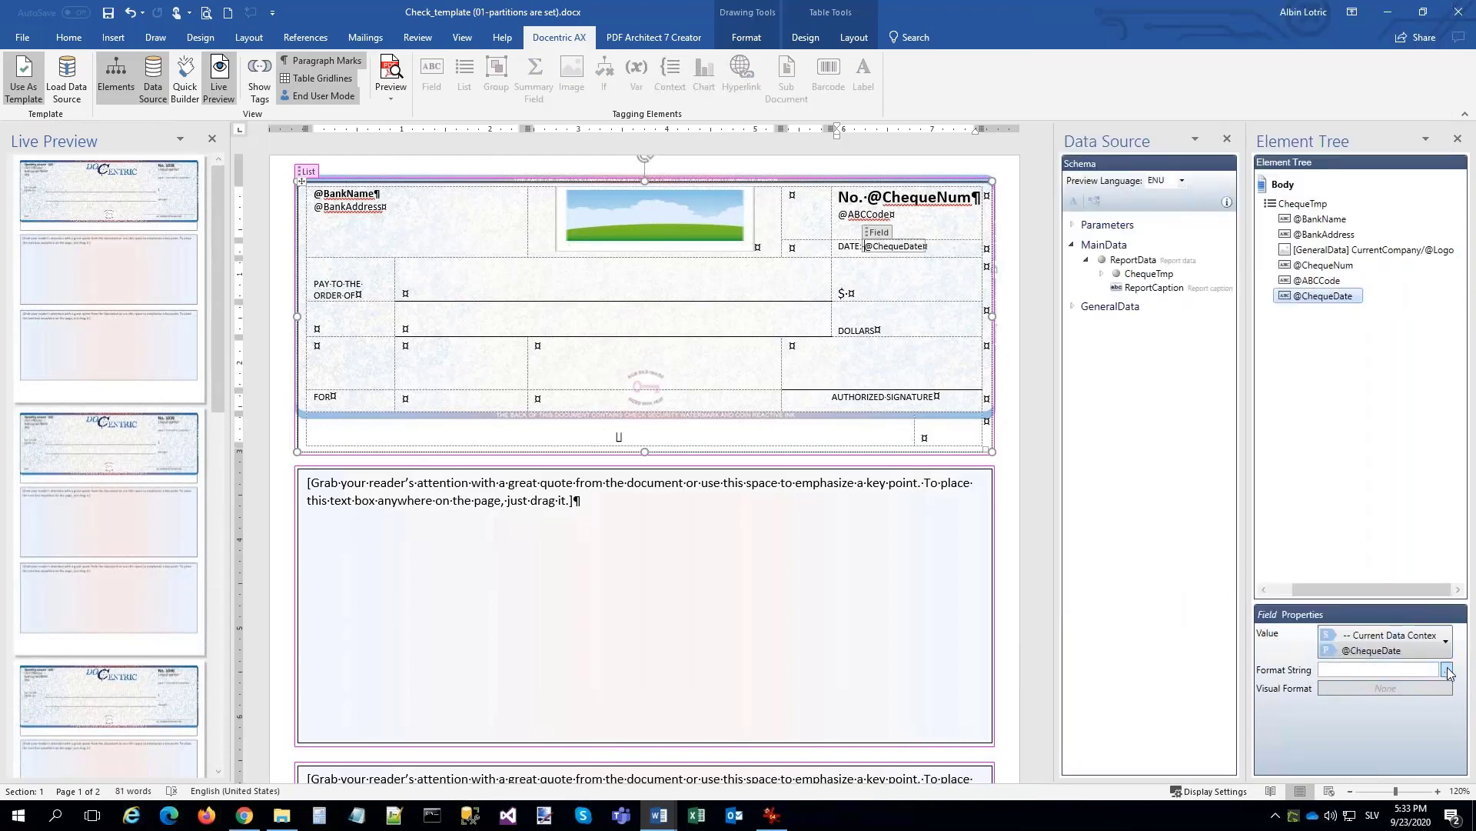
click(1446, 669)
scroll(874, 440, down, 4)
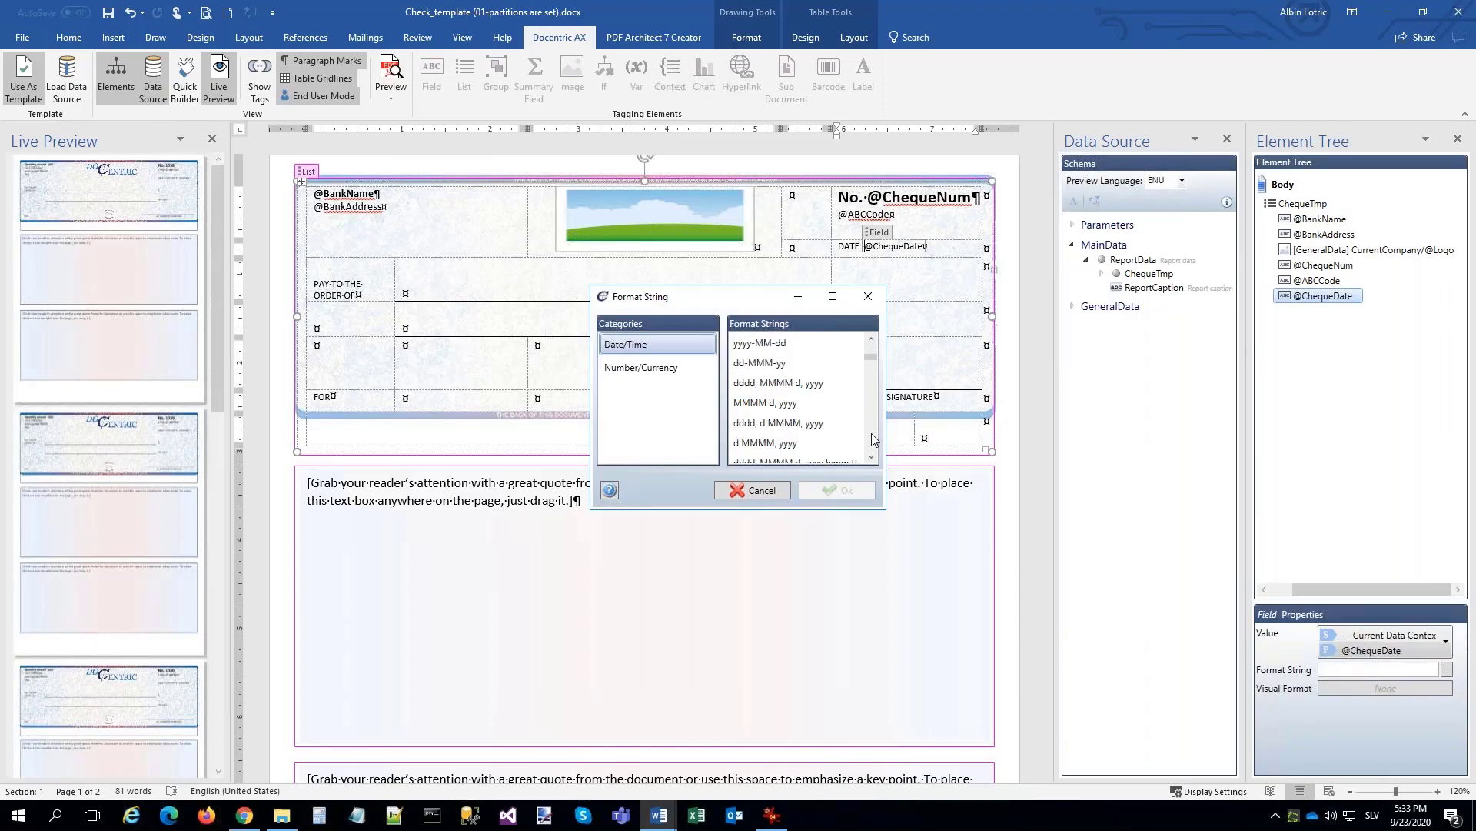
double_click(759, 406)
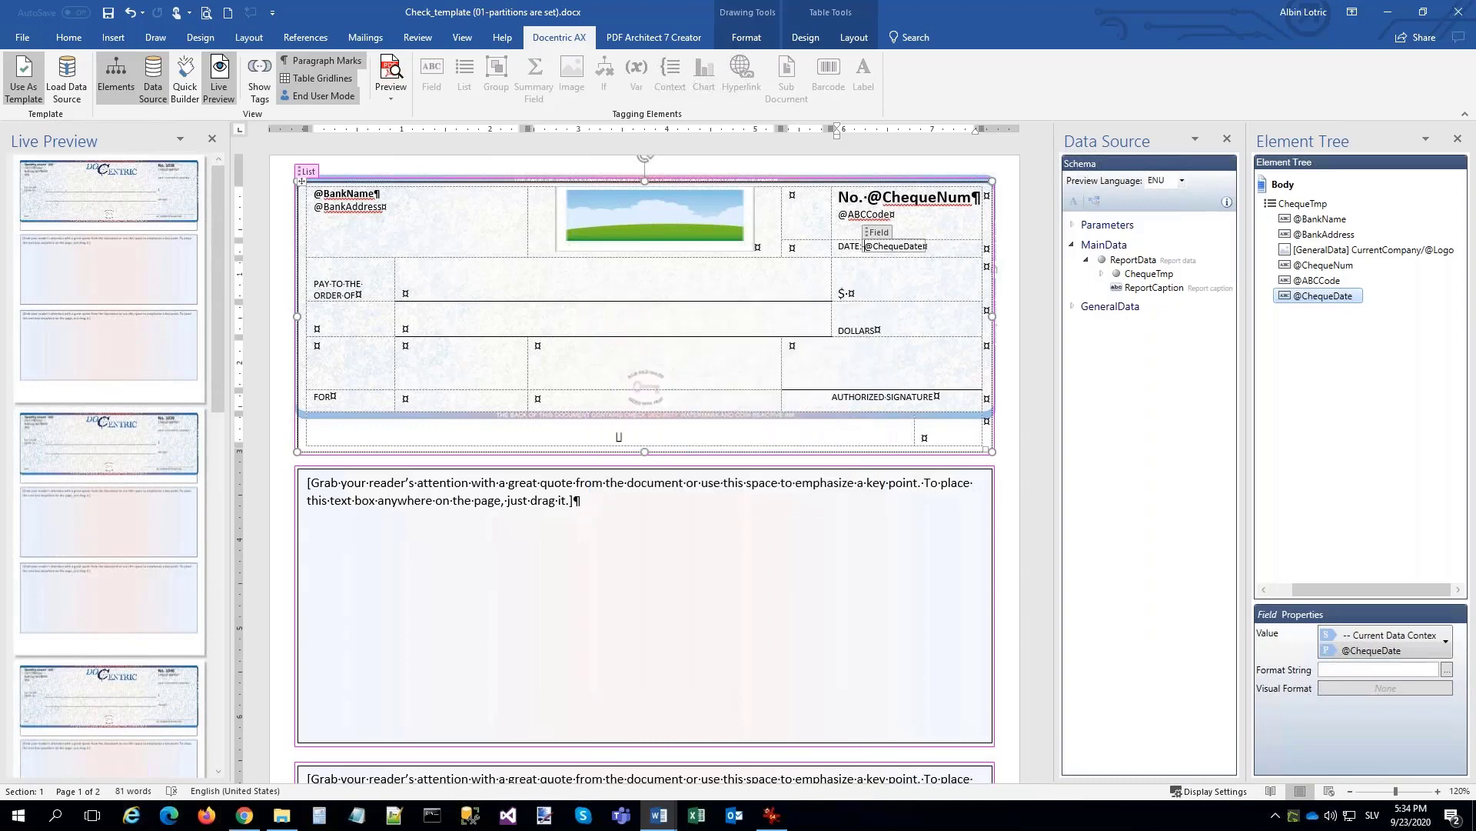
Make the check date field italic.
click(877, 232)
click(69, 38)
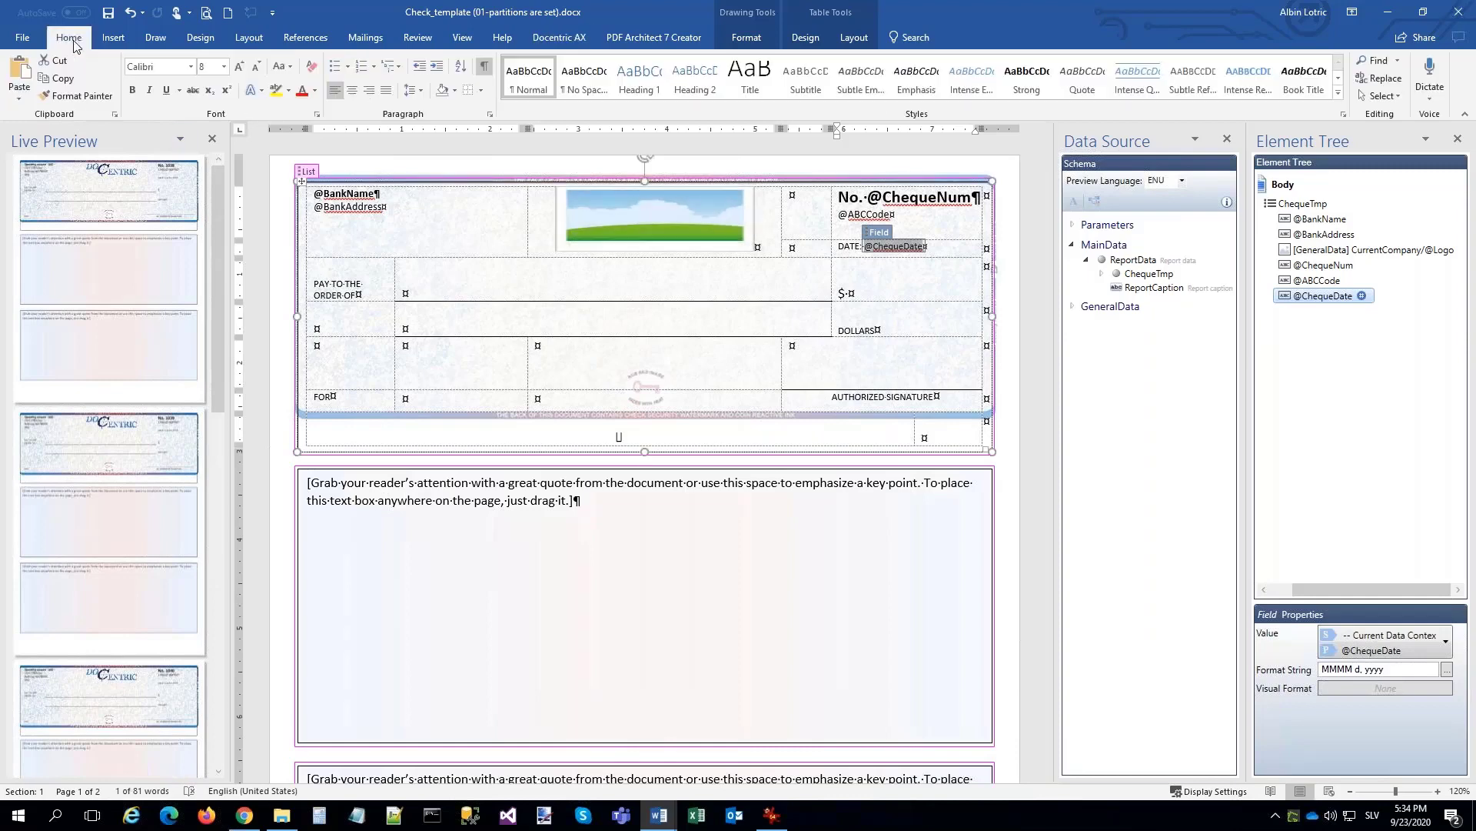
click(149, 90)
Insert a field bound to RecipientName in the cell beside "PAY TO THE ORDER OF".
click(469, 286)
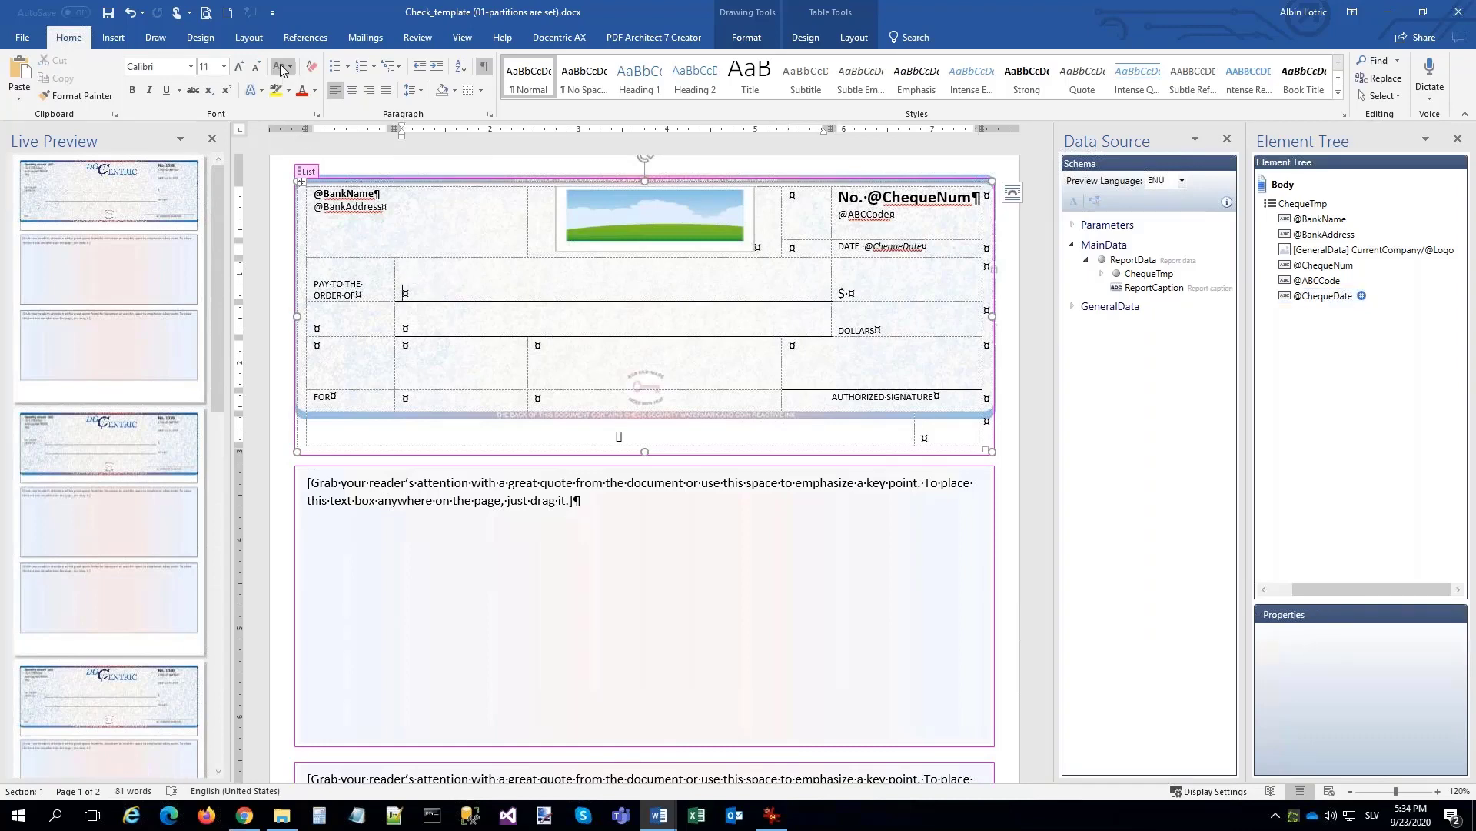
click(565, 38)
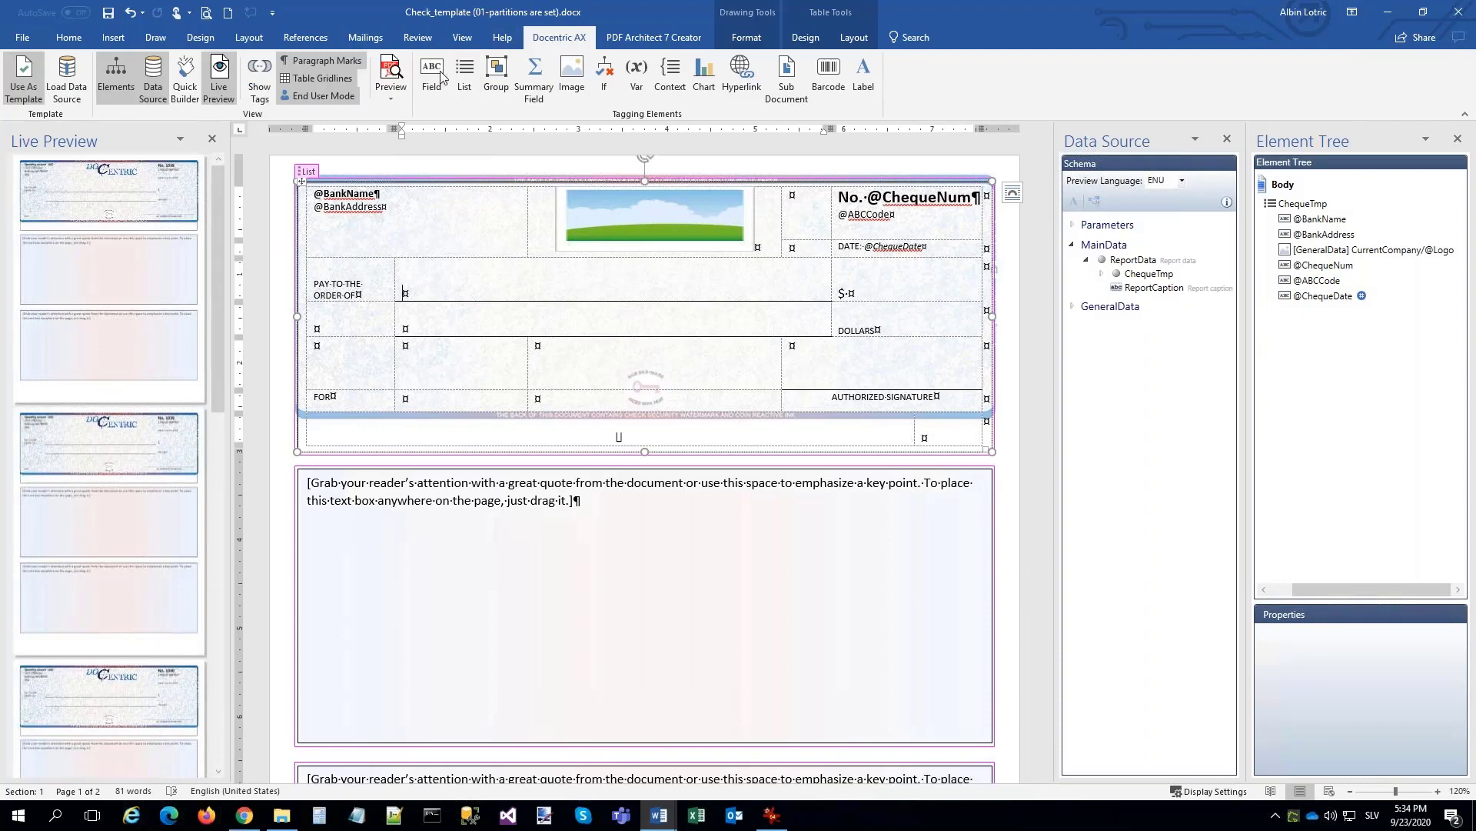
click(437, 71)
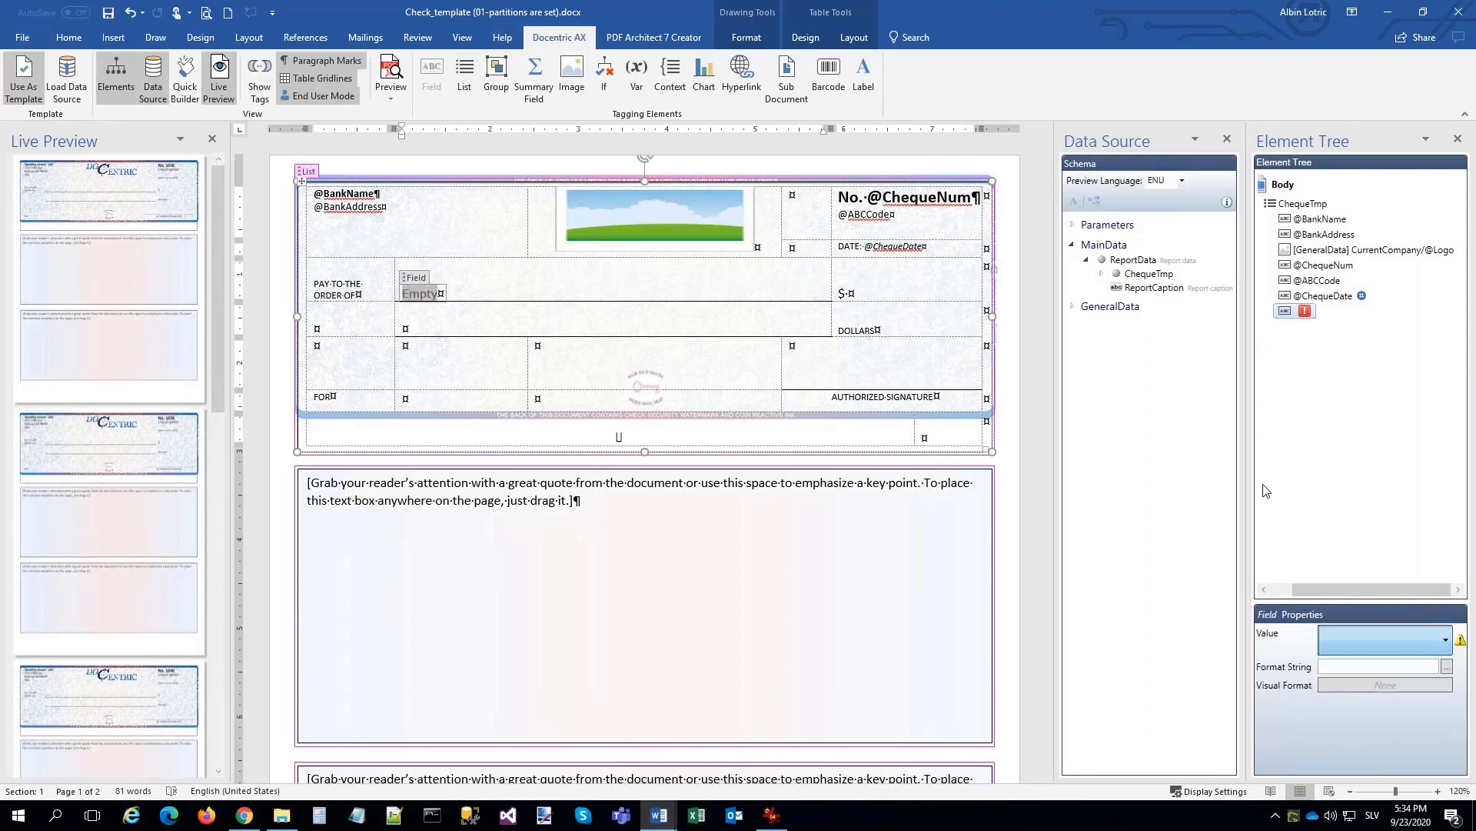
scroll(1219, 529, down, 5)
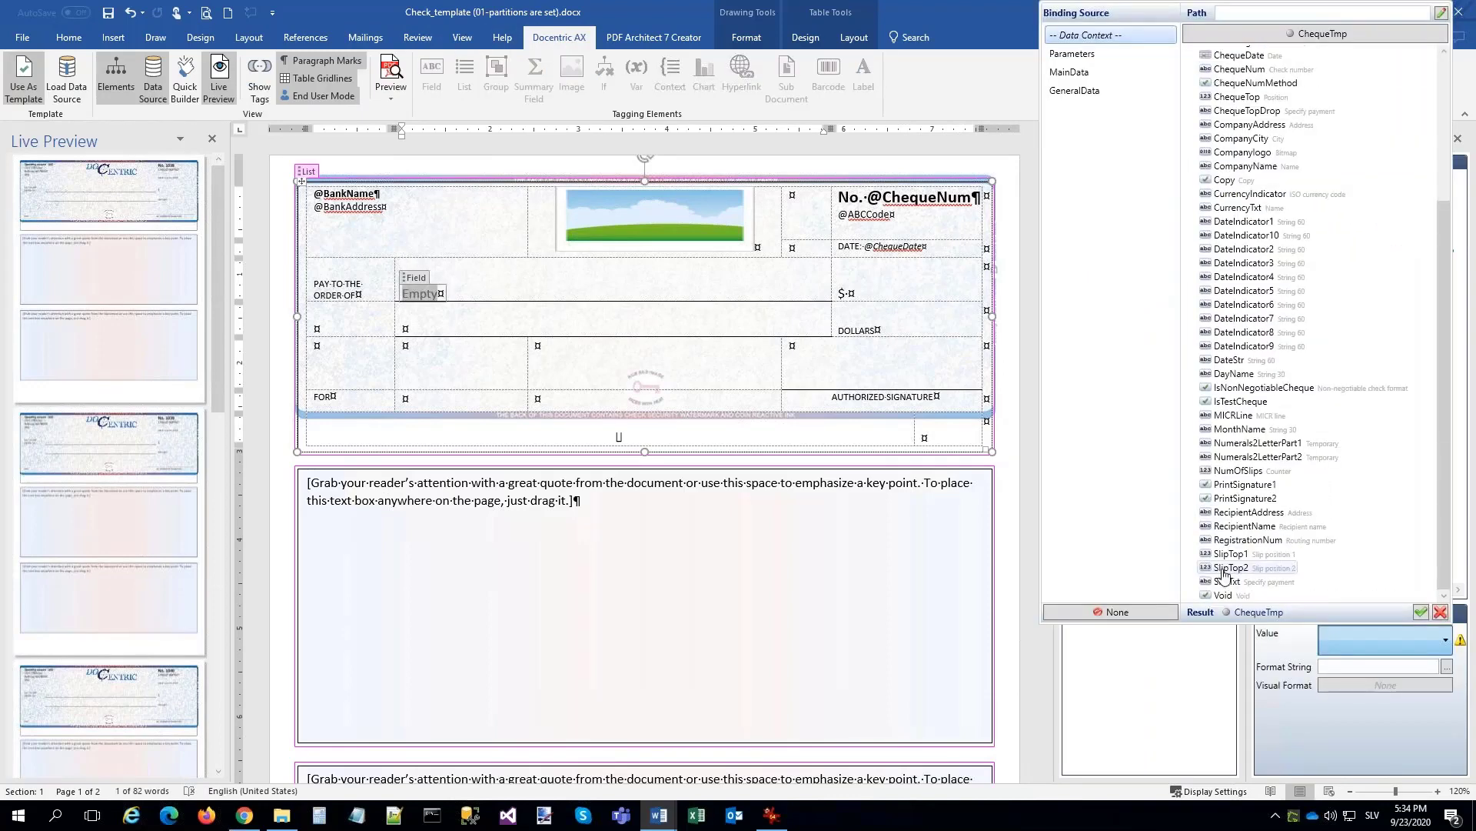
double_click(1225, 529)
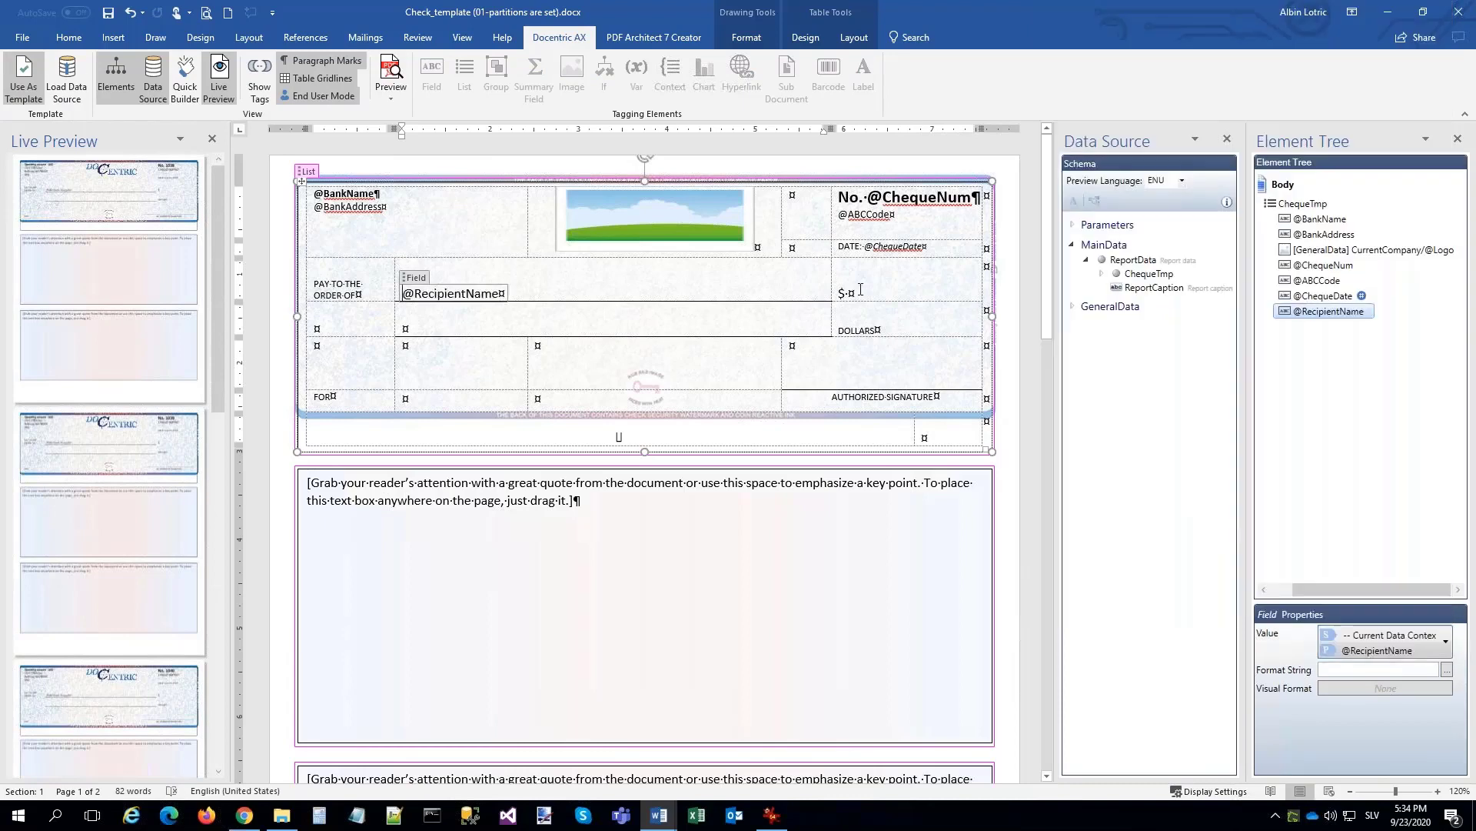
Insert a field bound to Amount after the dollar sign and one bound to AmountInWords in the cell beside "DOLLARS".
click(861, 289)
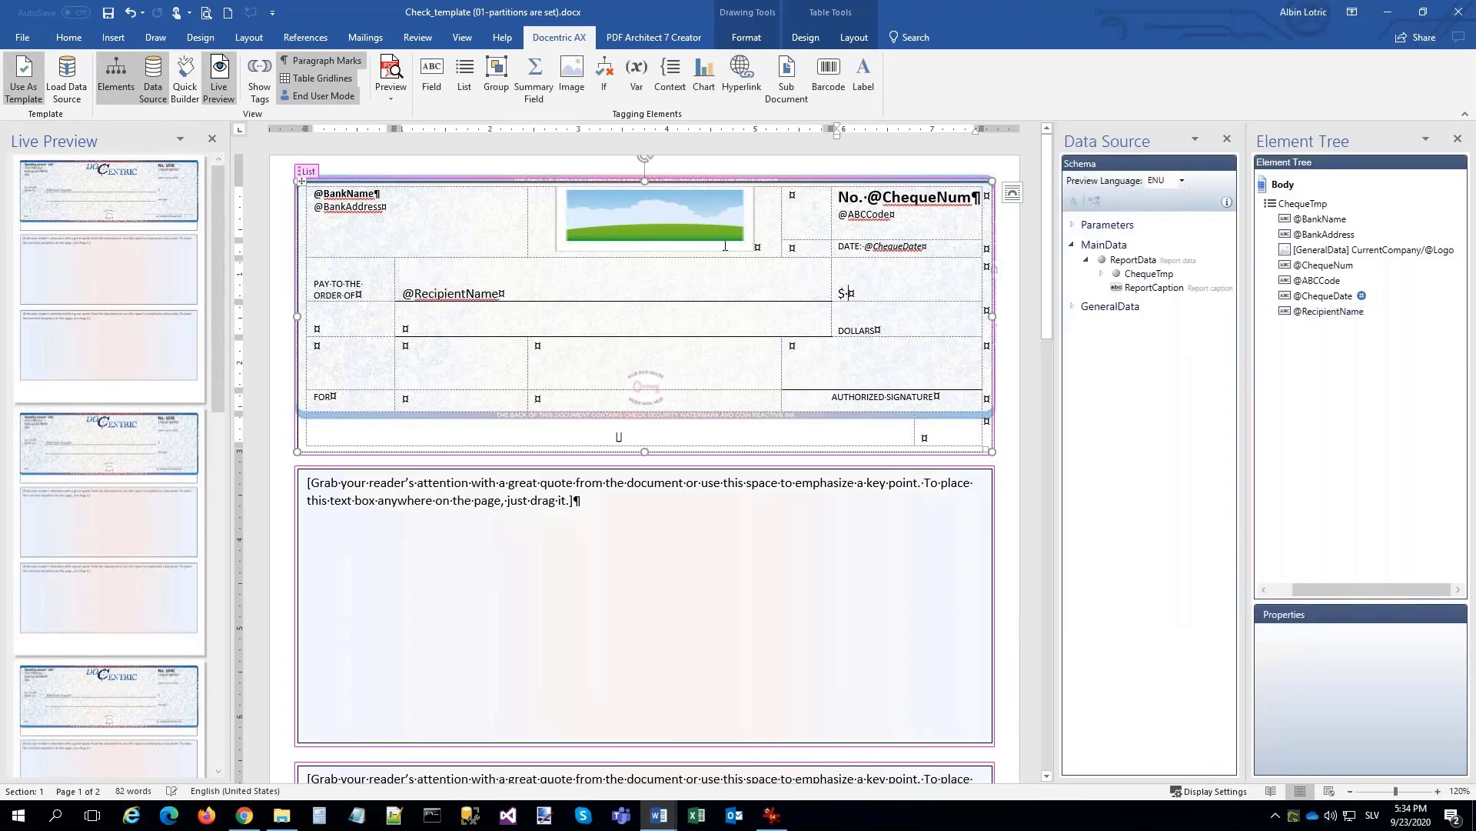
click(431, 77)
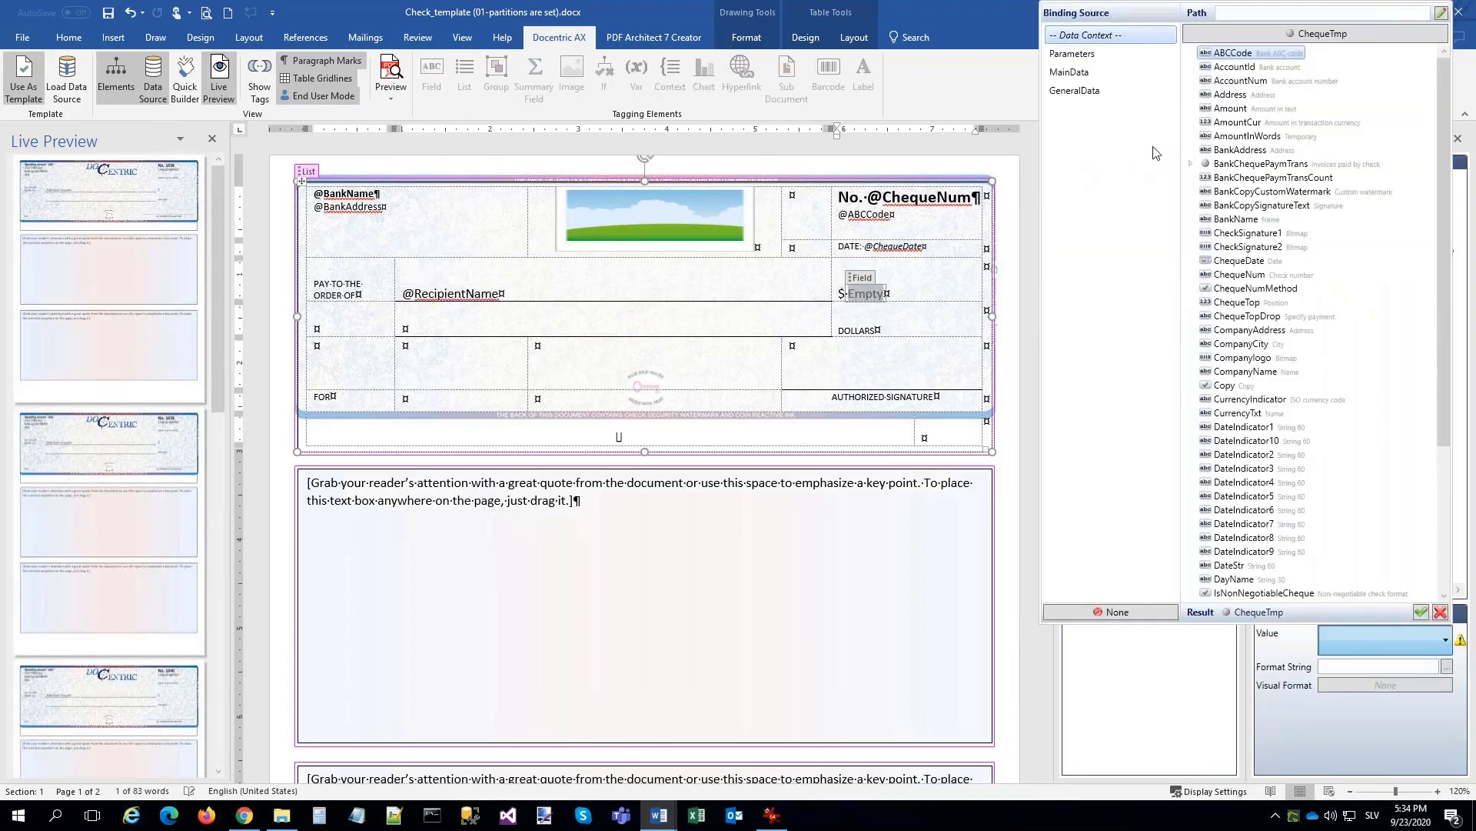
double_click(1231, 108)
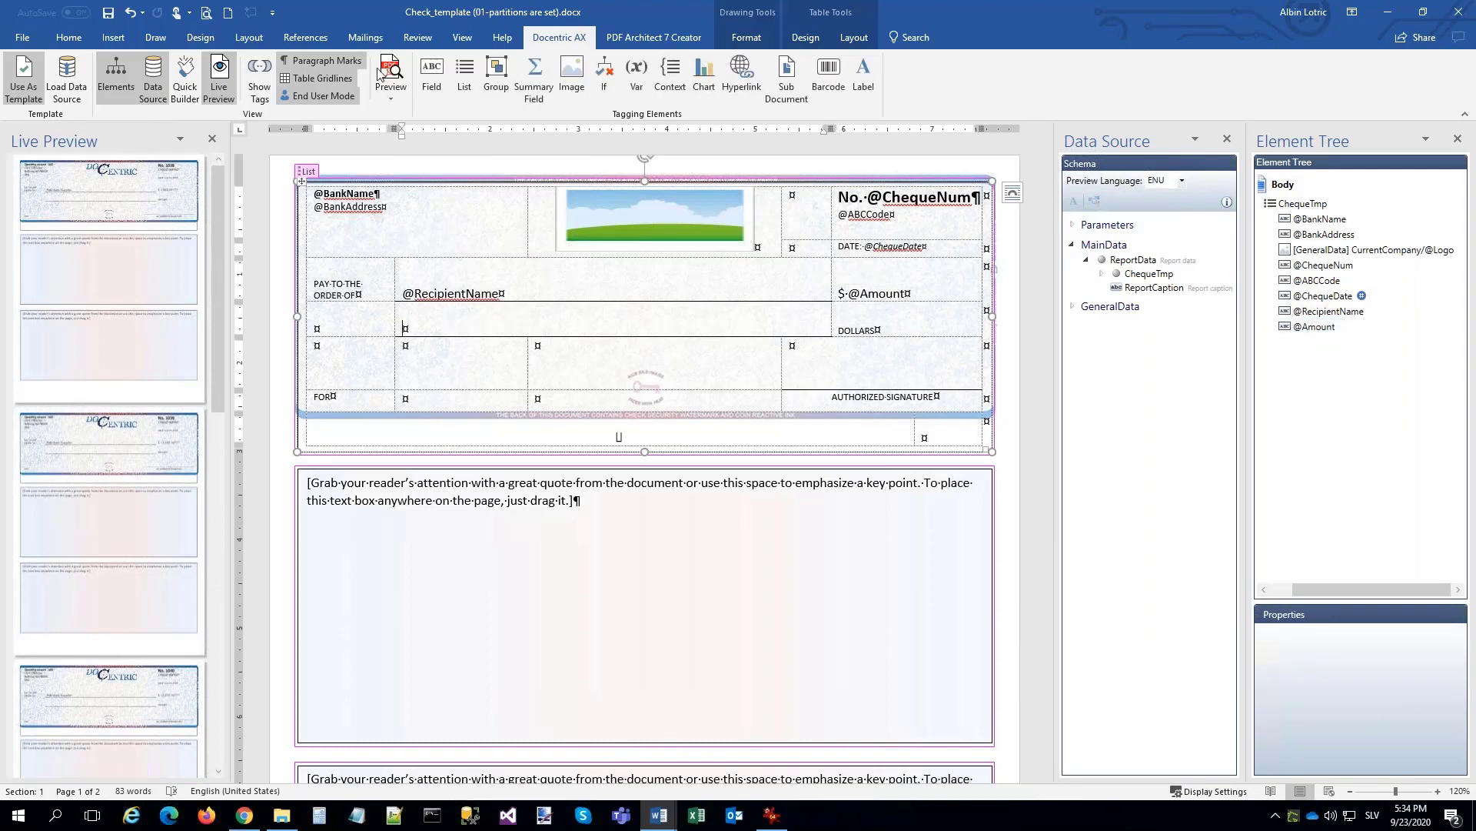
click(434, 72)
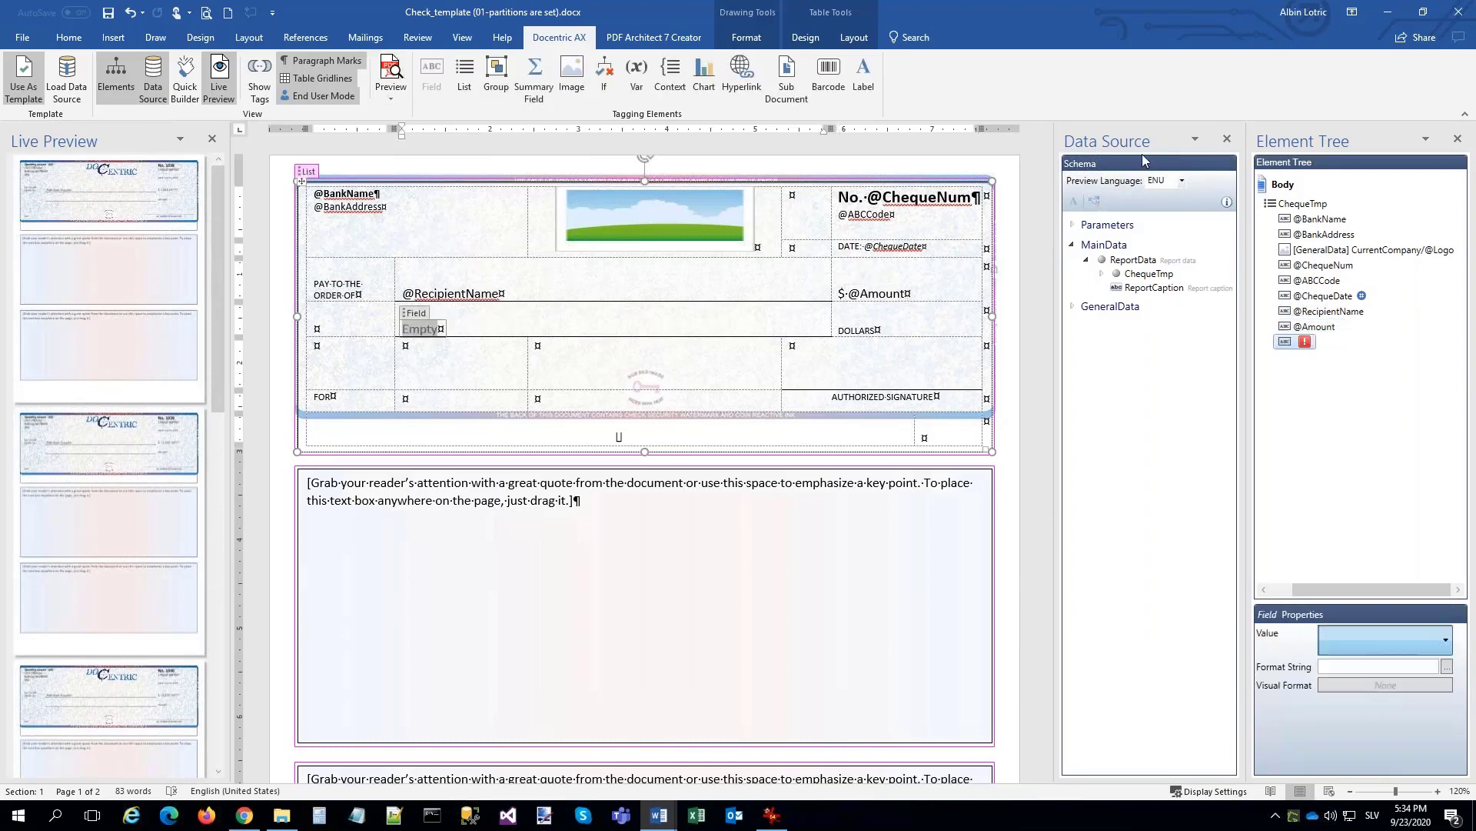
double_click(1247, 136)
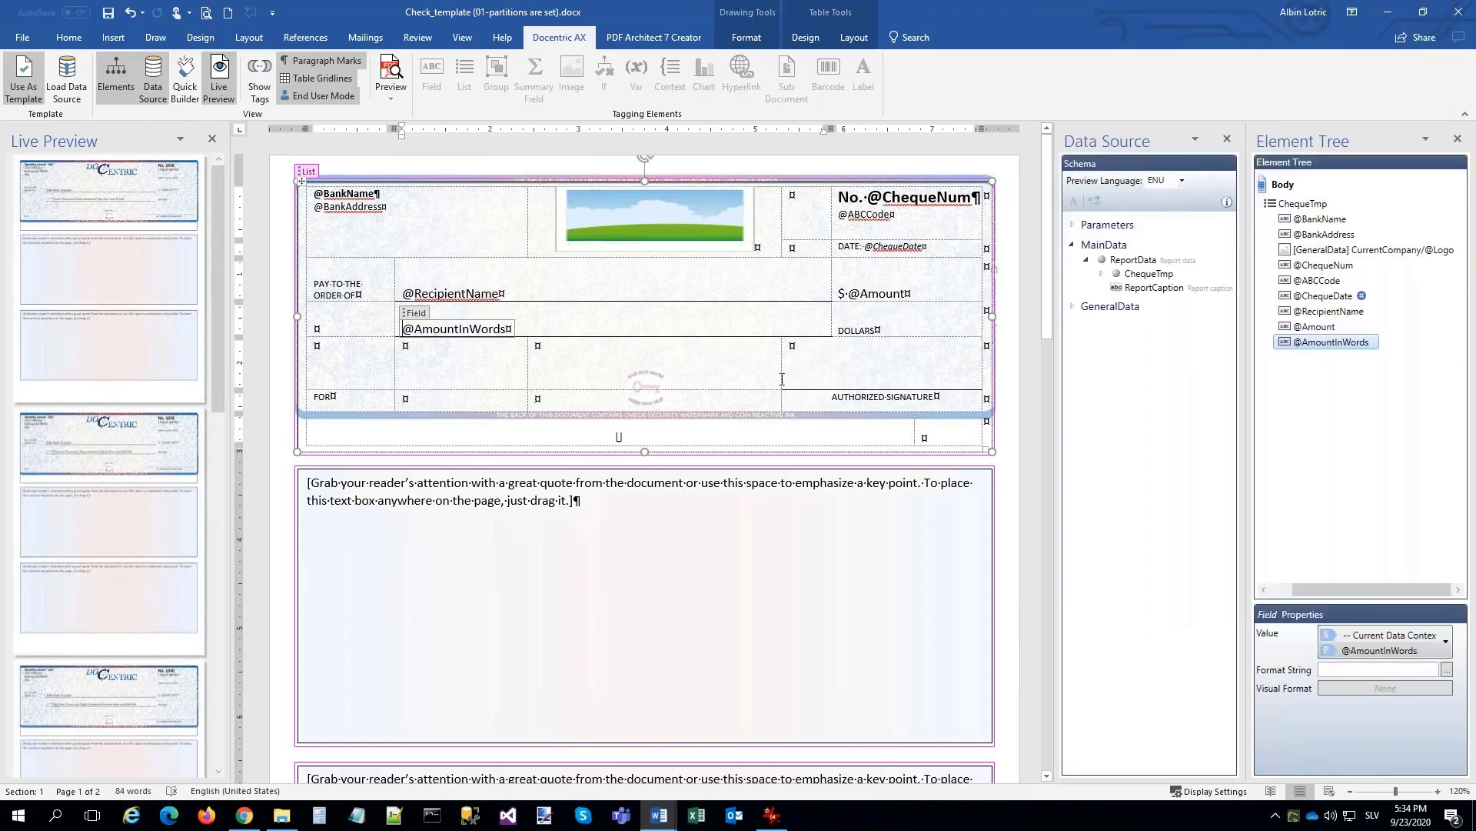
Insert a field bound to MICRLine in the wide cell of the row beneath the check.
click(825, 351)
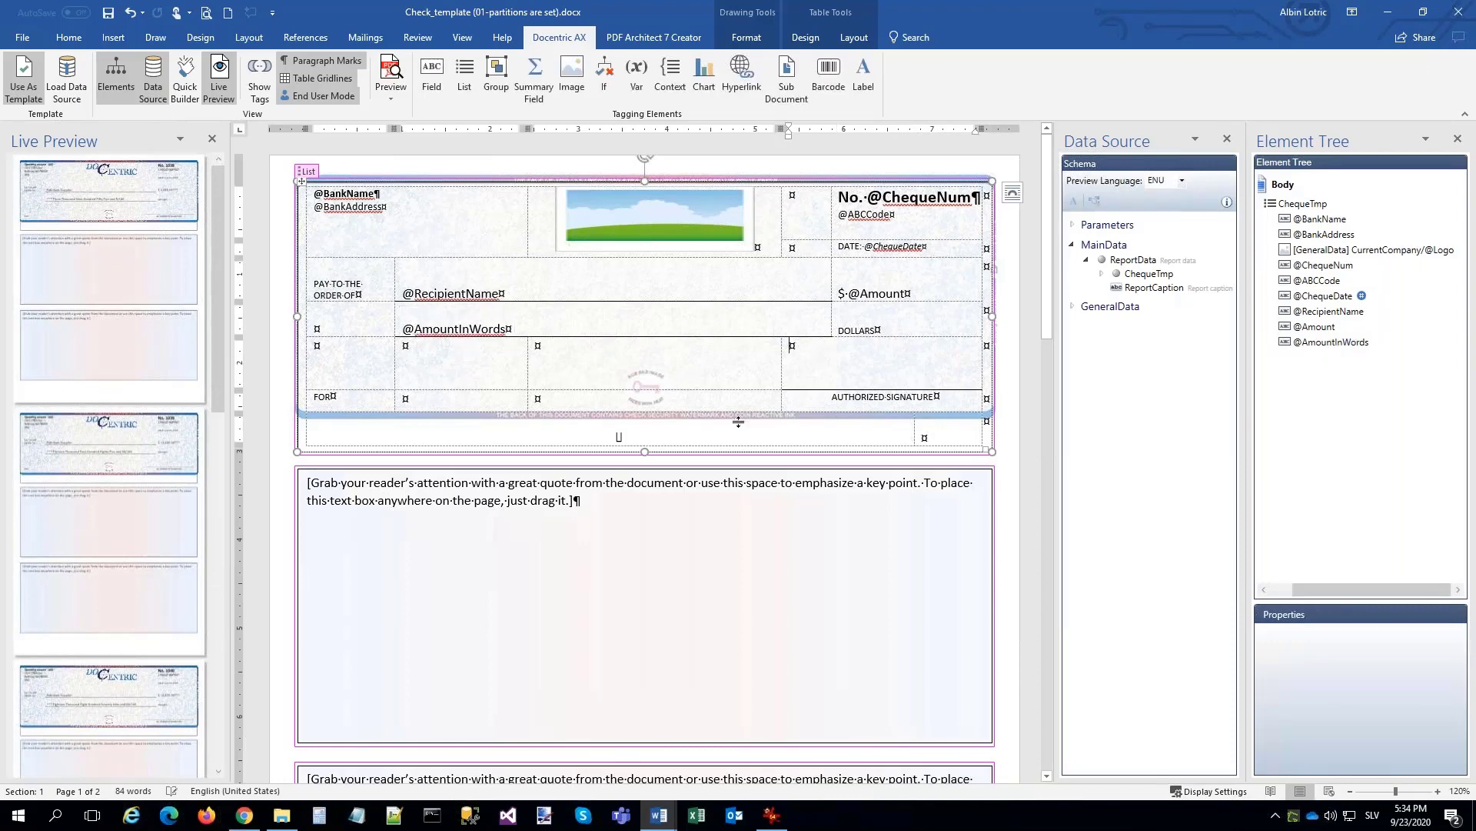
click(615, 442)
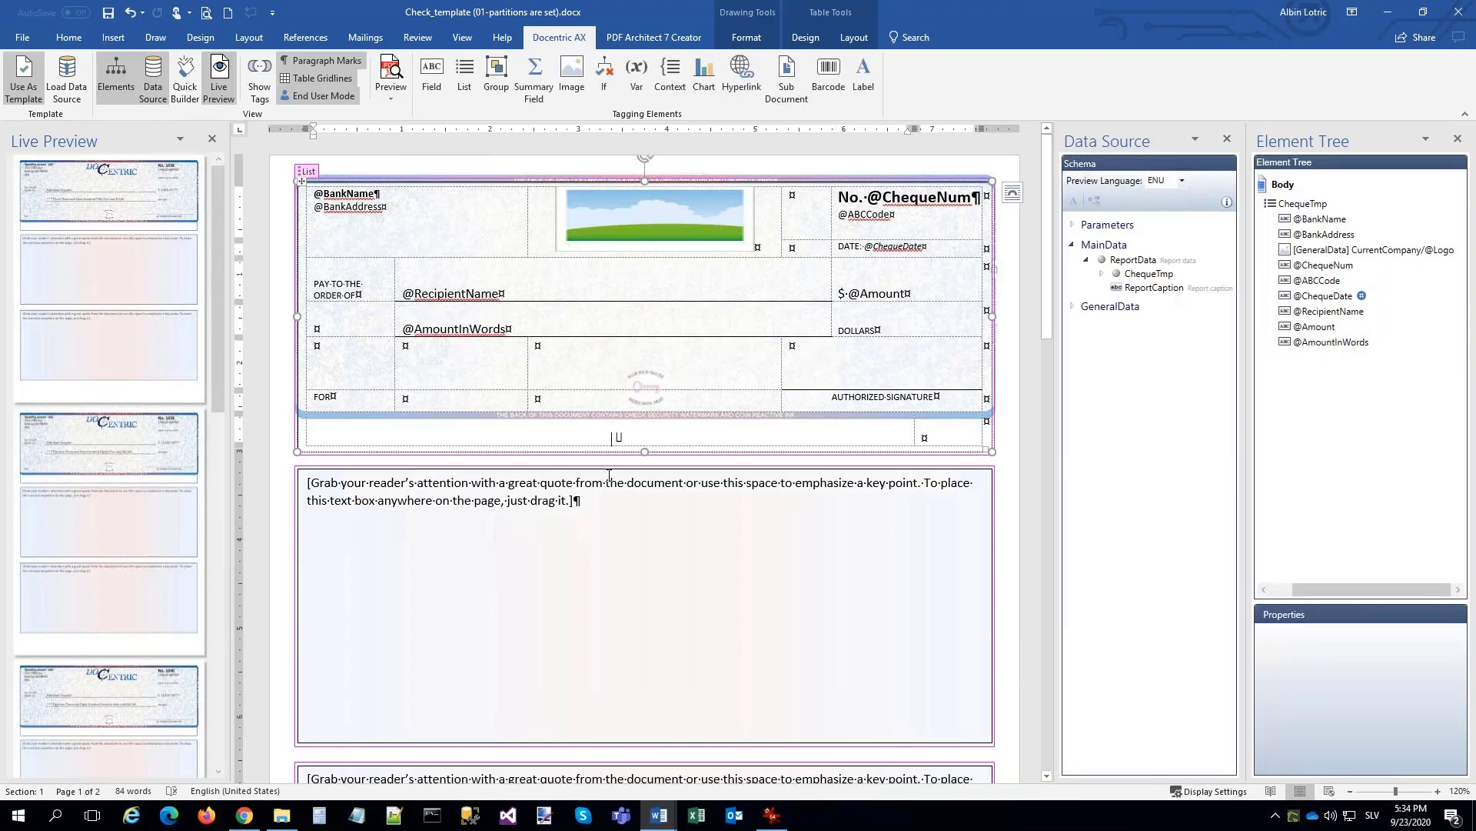
click(431, 73)
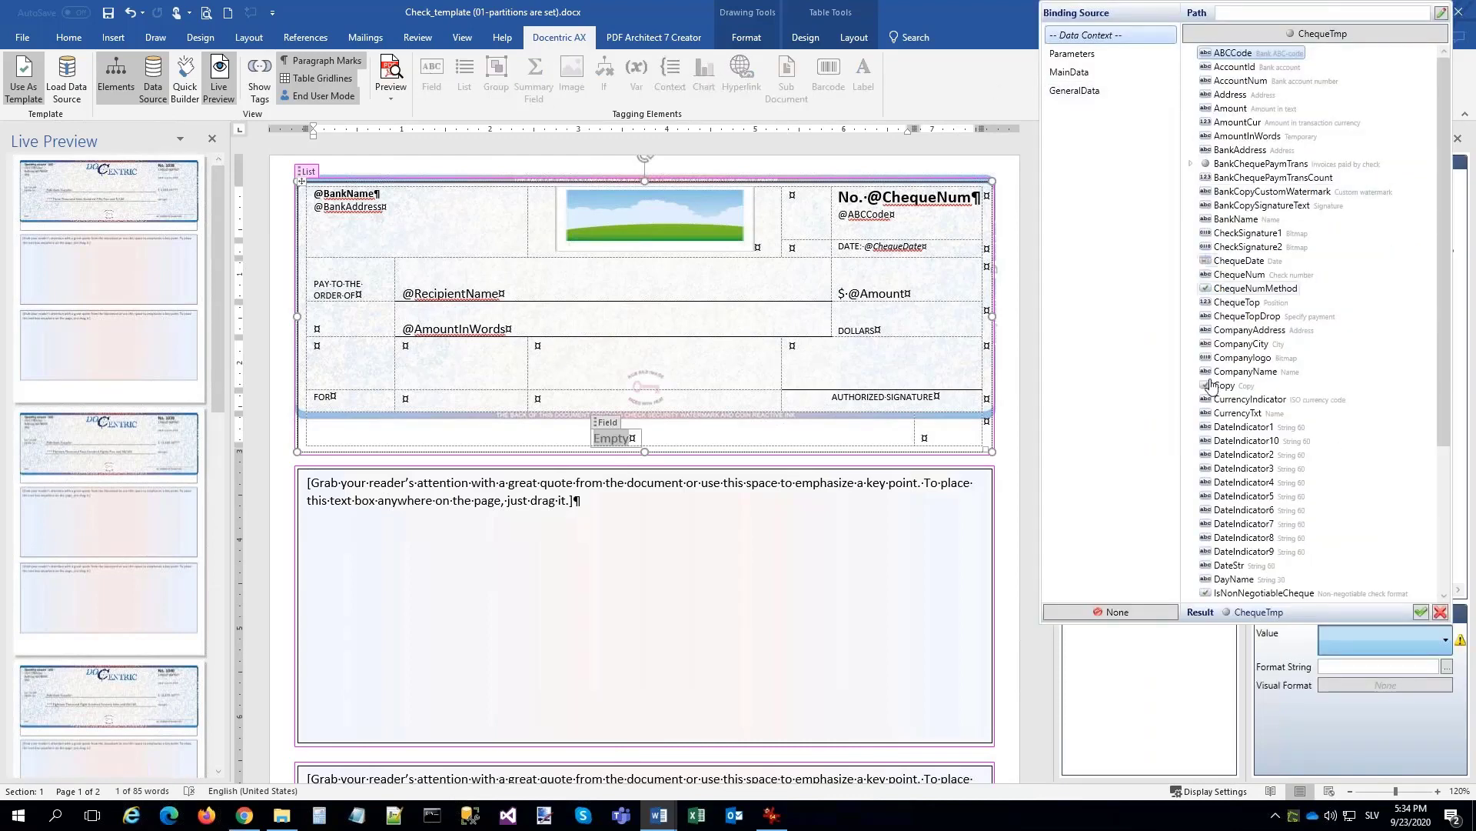
scroll(1231, 484, down, 3)
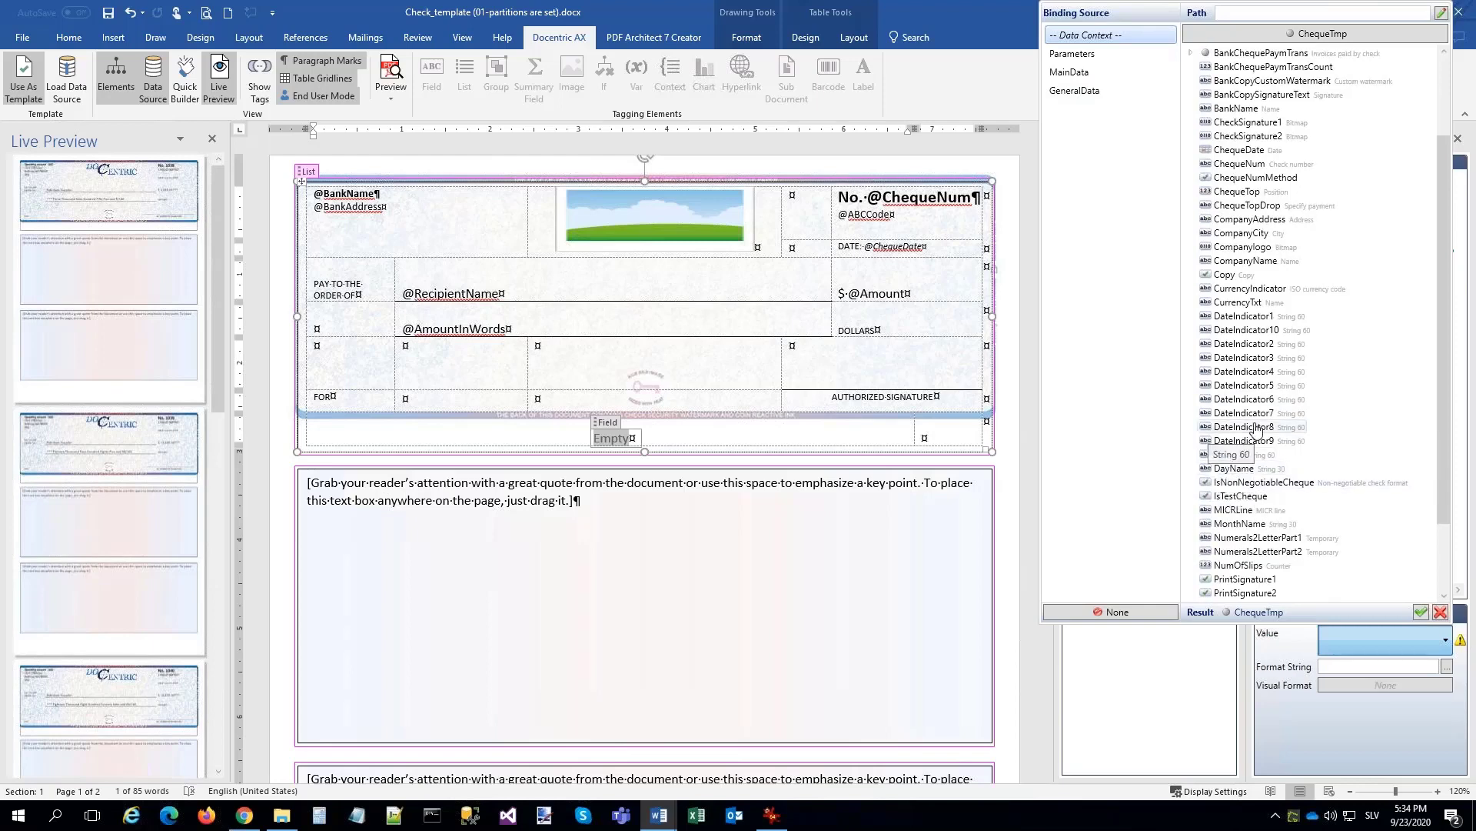
double_click(1233, 510)
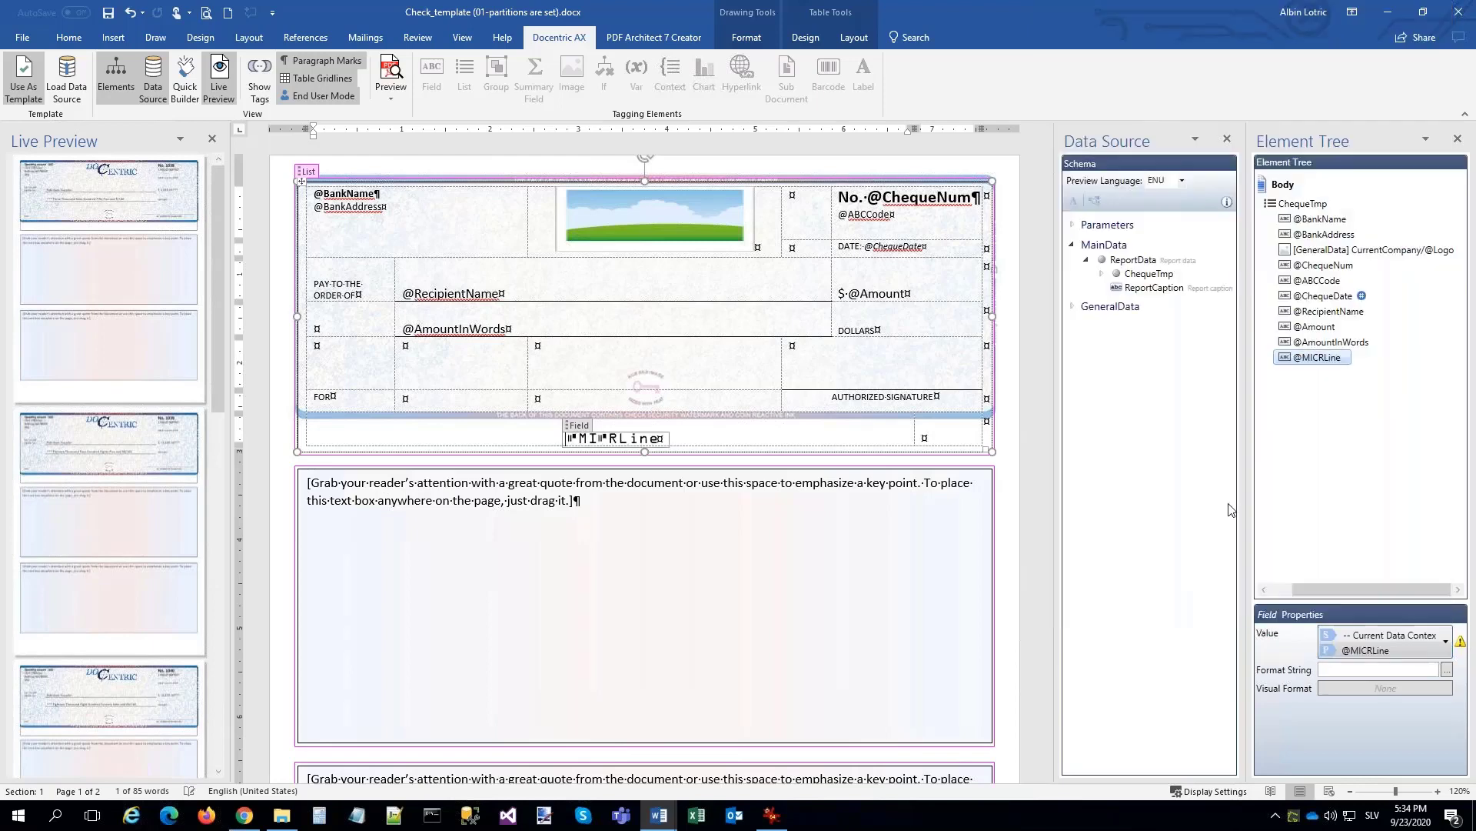
Apply the IDAutomation font to the MICRLine field.
click(572, 432)
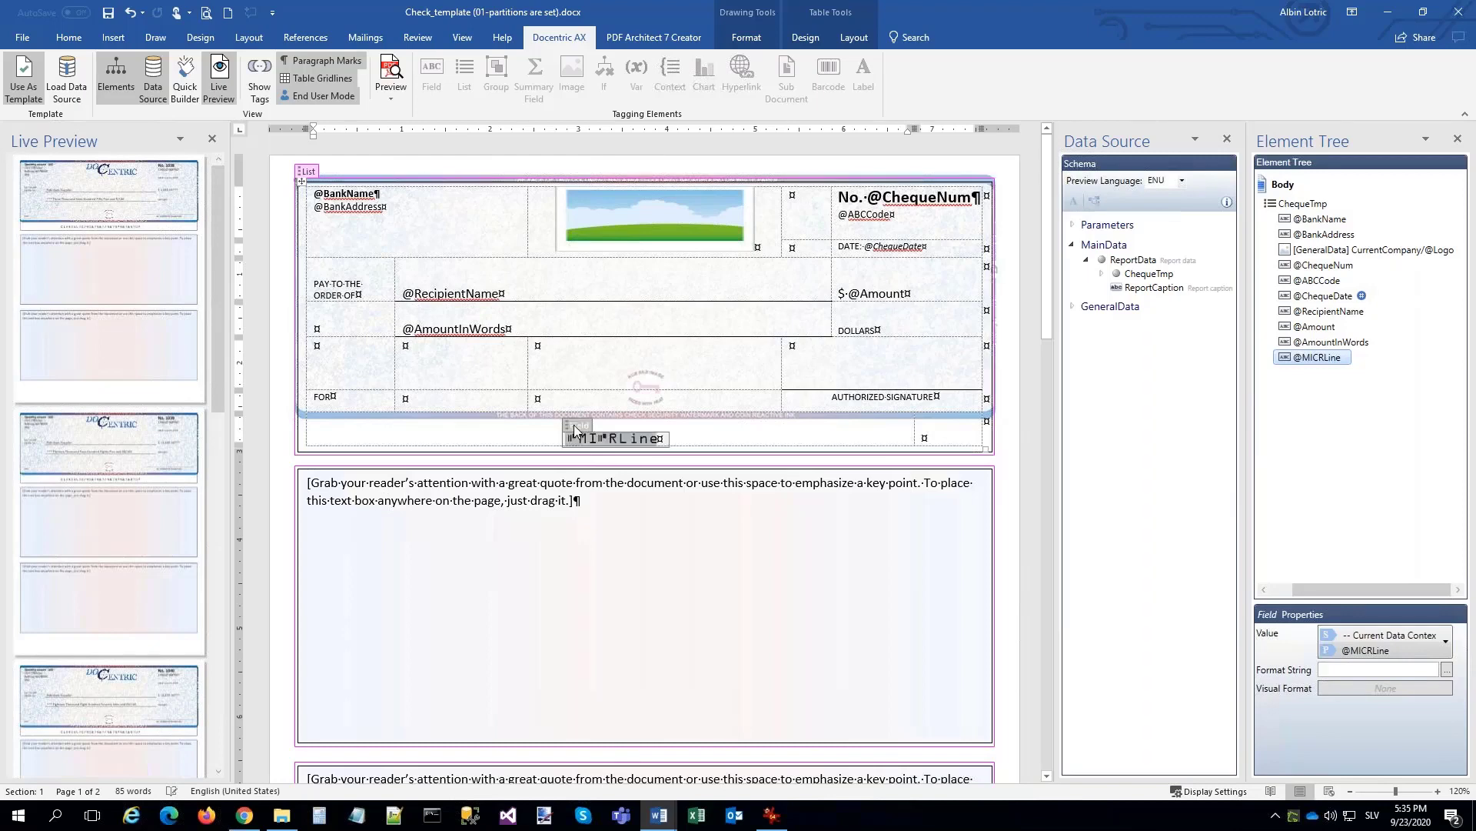
click(70, 38)
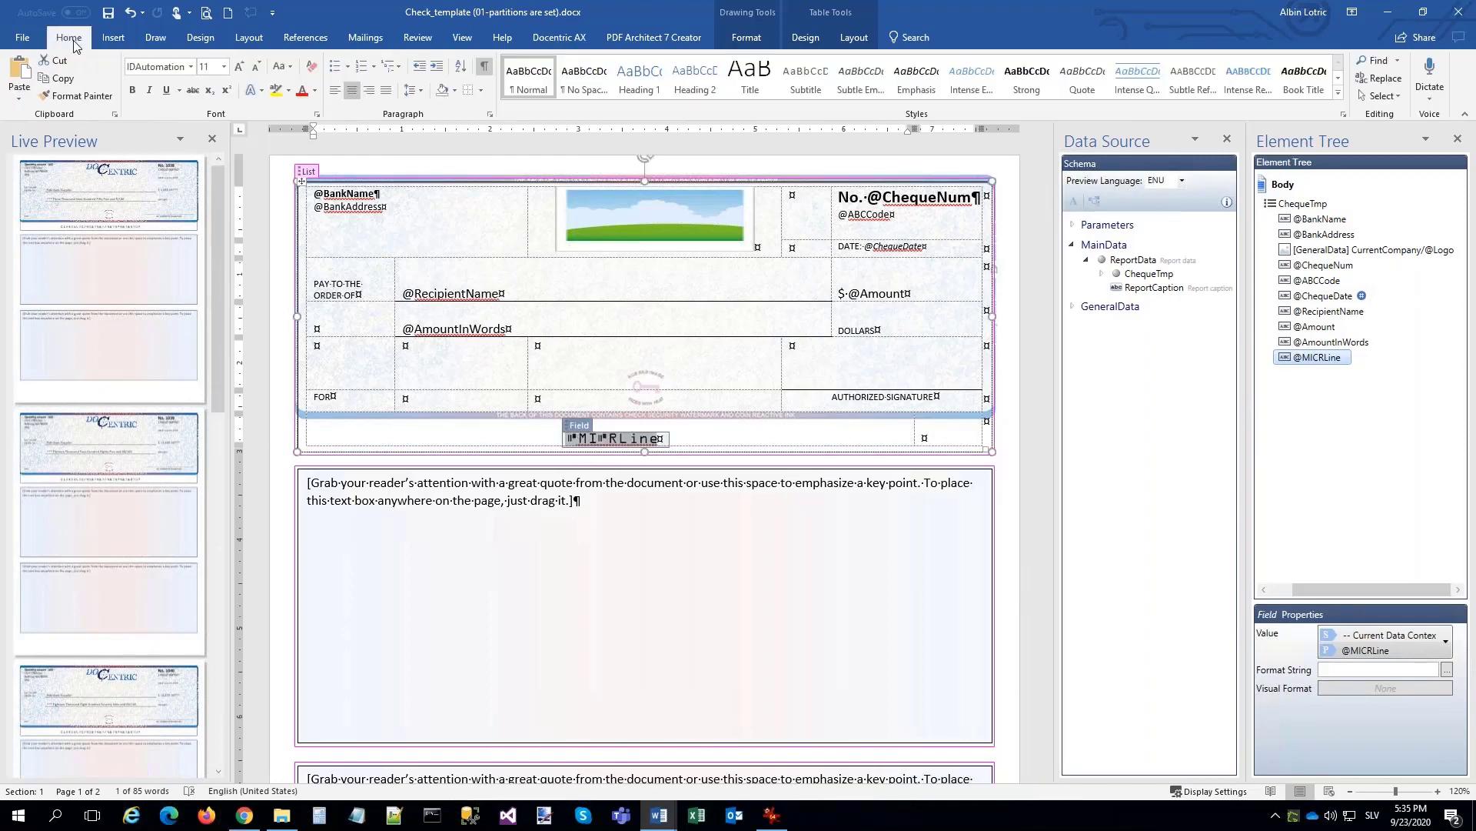
click(191, 67)
click(176, 174)
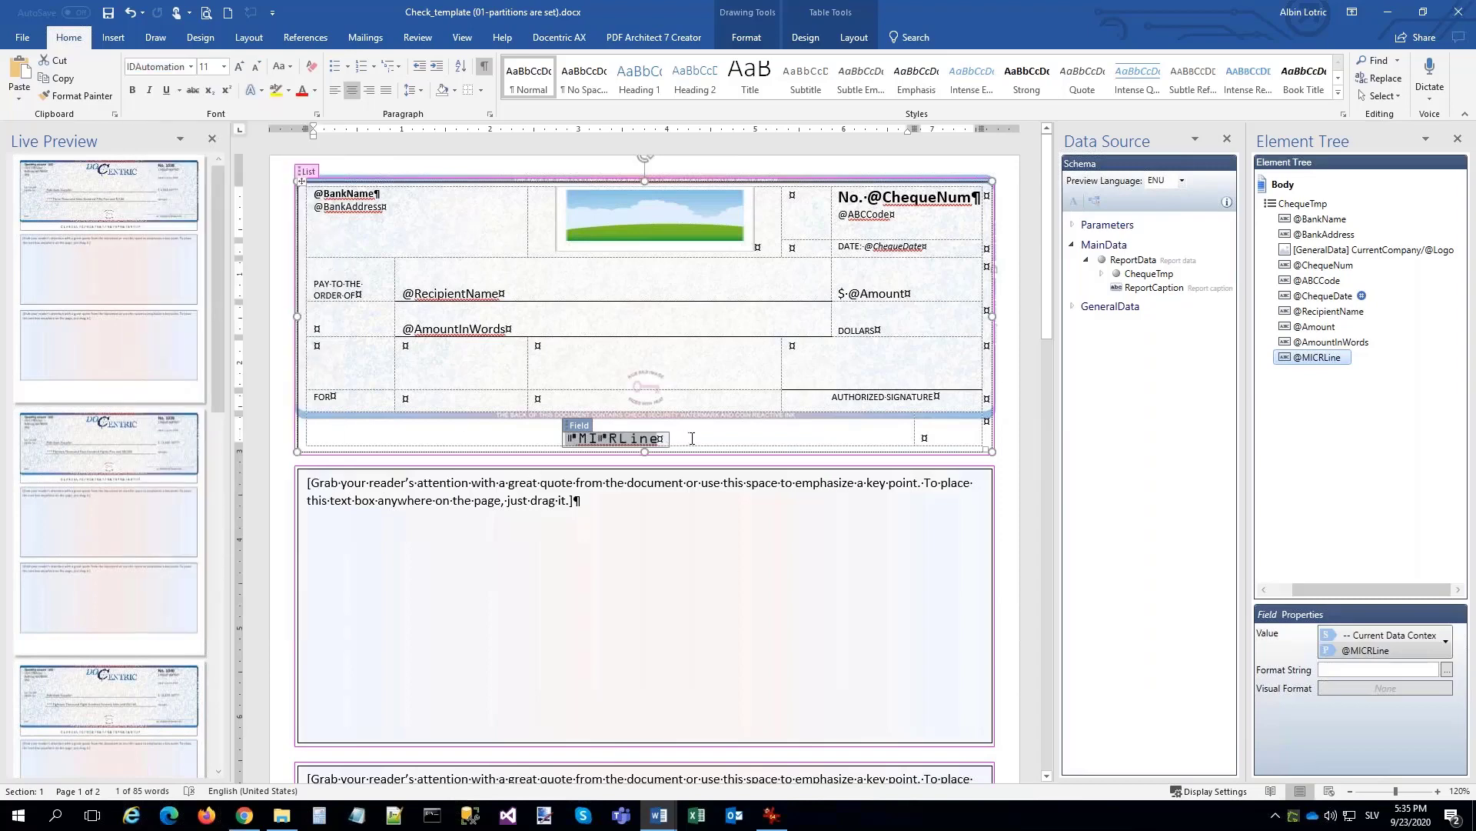
click(847, 433)
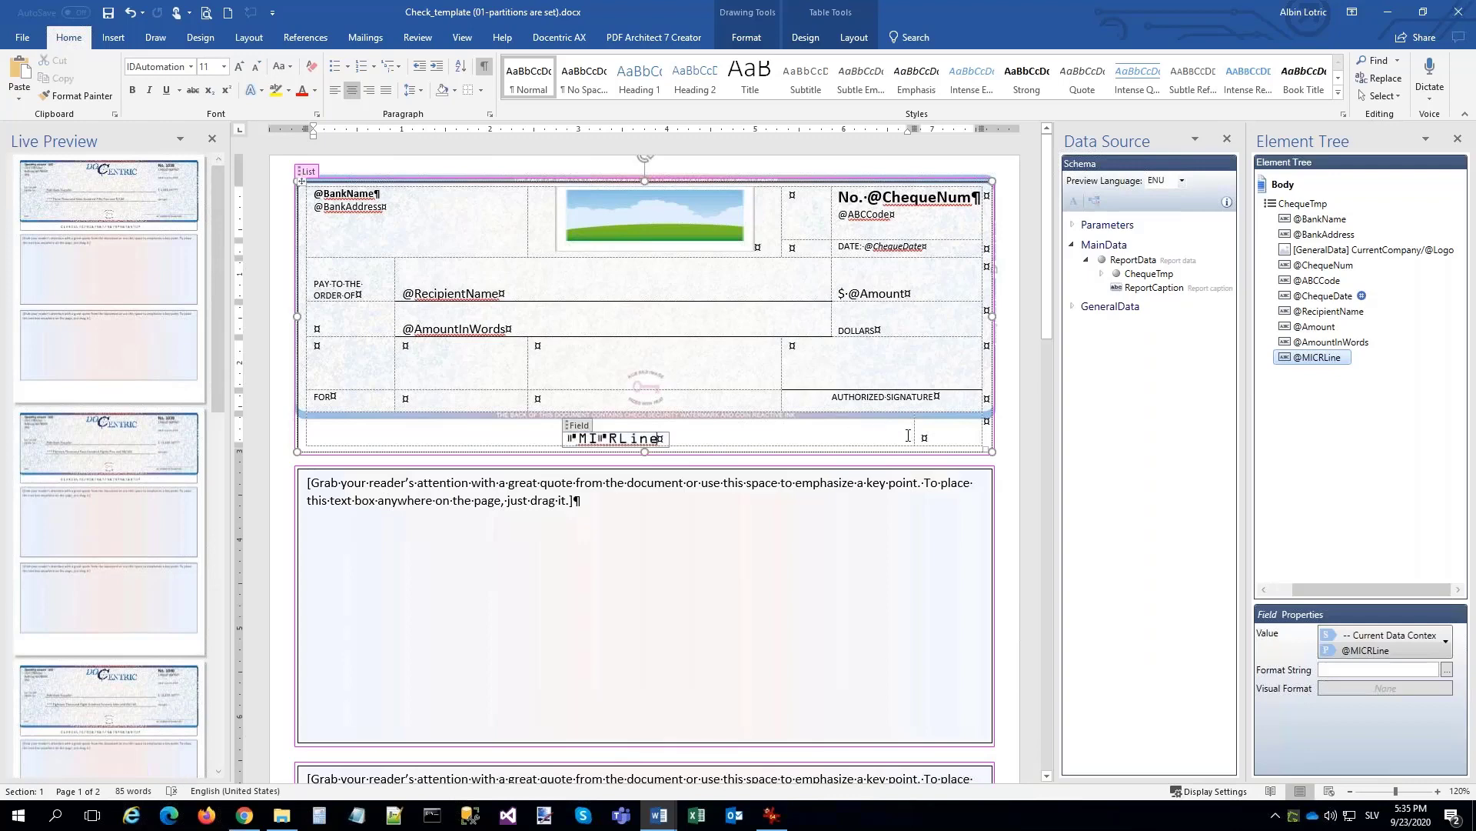
Select the MICRLine row and widen its first cell slightly so the field shifts horizontally.
click(950, 430)
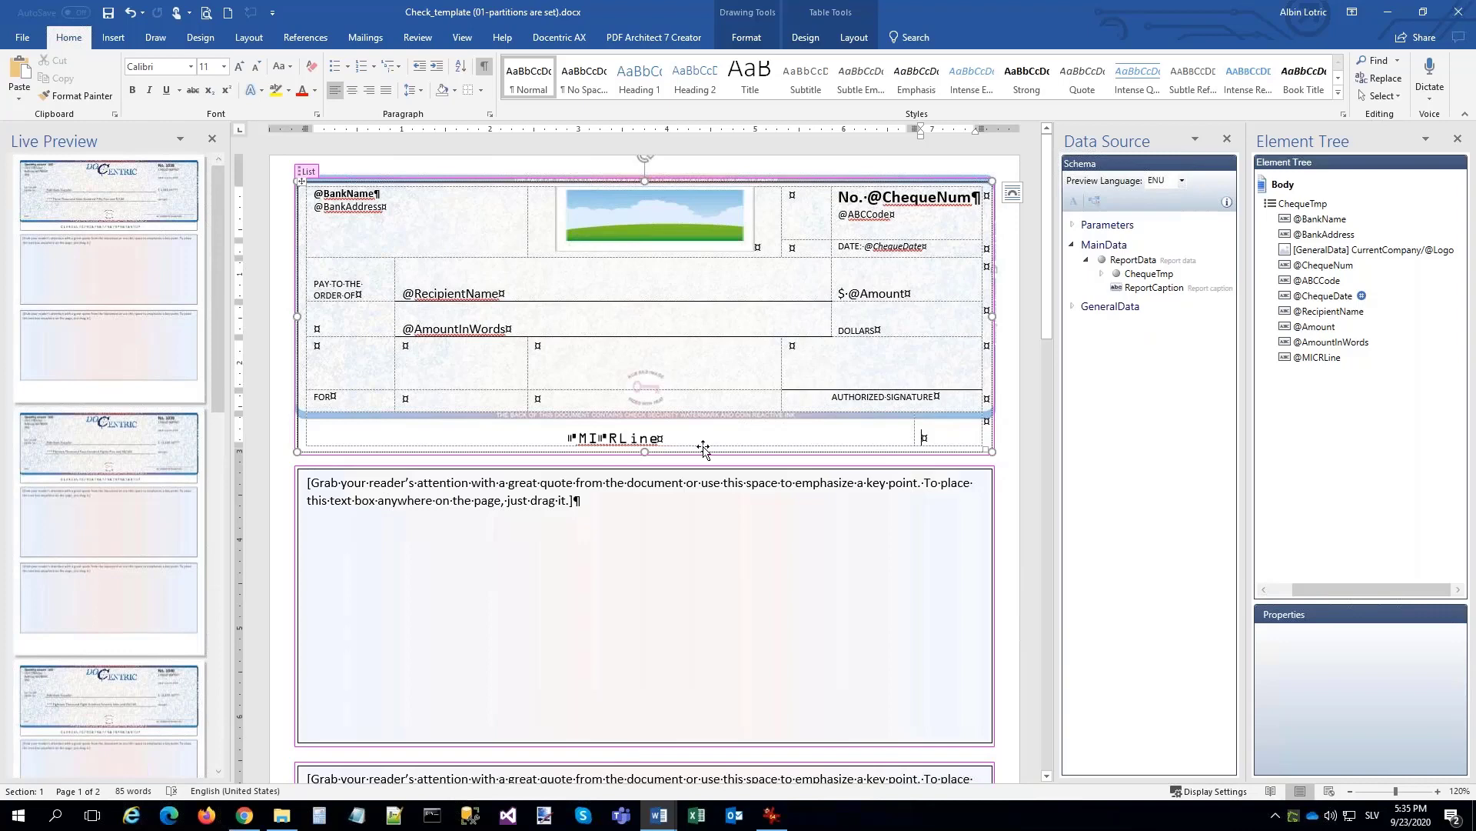
drag(702, 445, 699, 446)
click(300, 438)
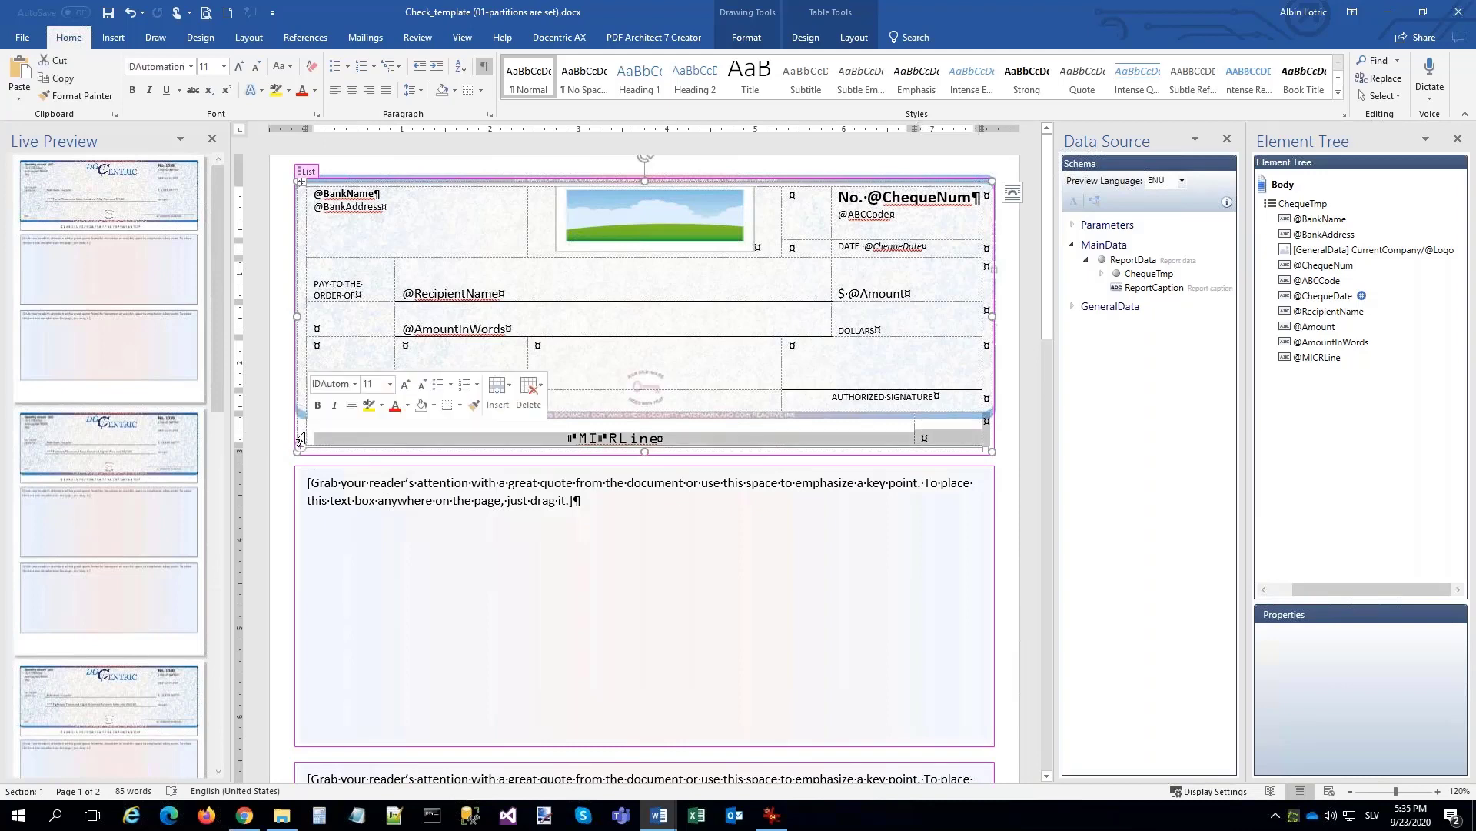
mouse_move(915, 438)
mouse_down()
mouse_move(882, 438)
mouse_move(940, 429)
mouse_move(920, 430)
mouse_up()
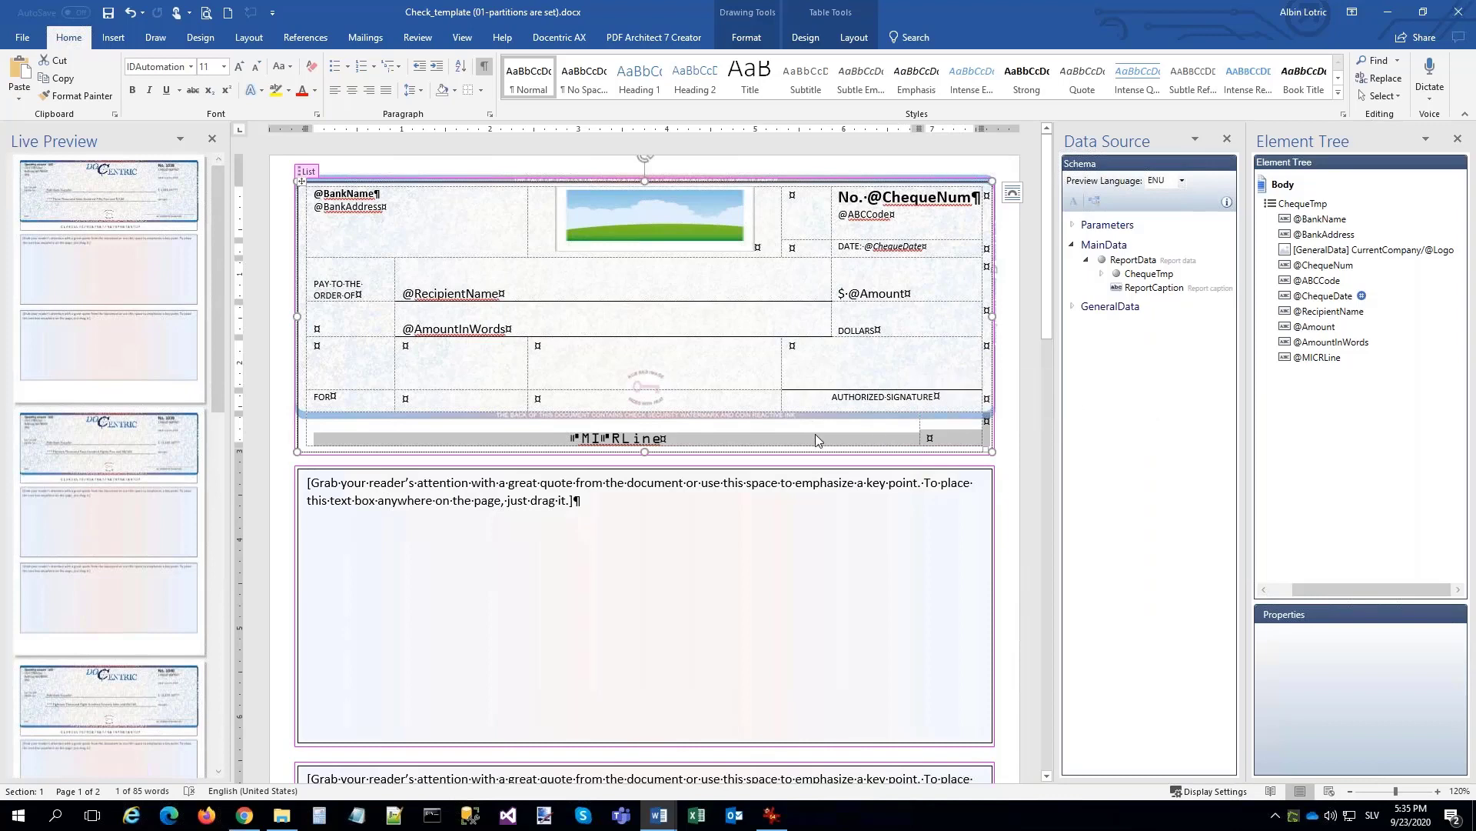
click(565, 364)
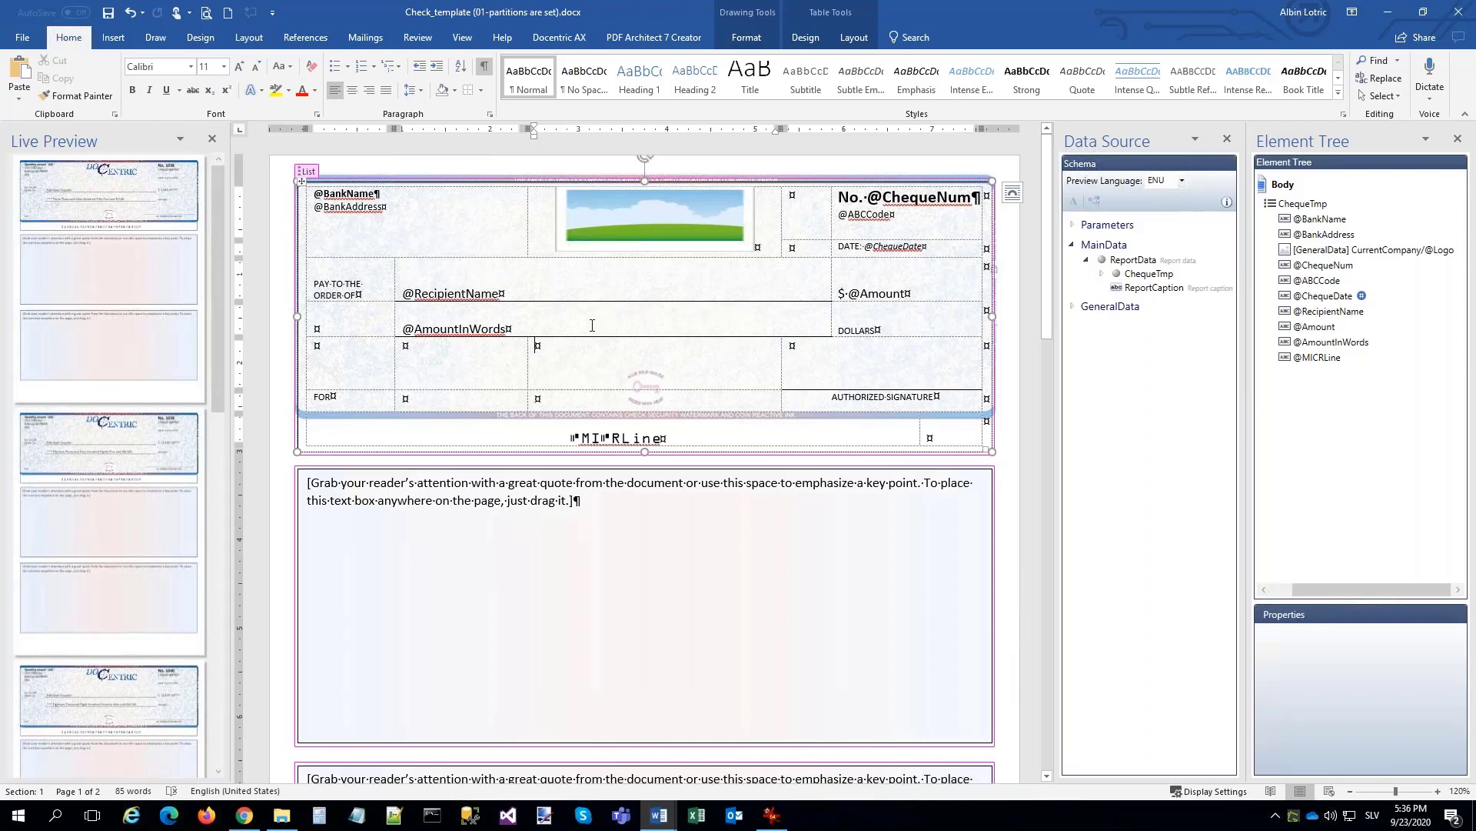
click(805, 362)
click(451, 241)
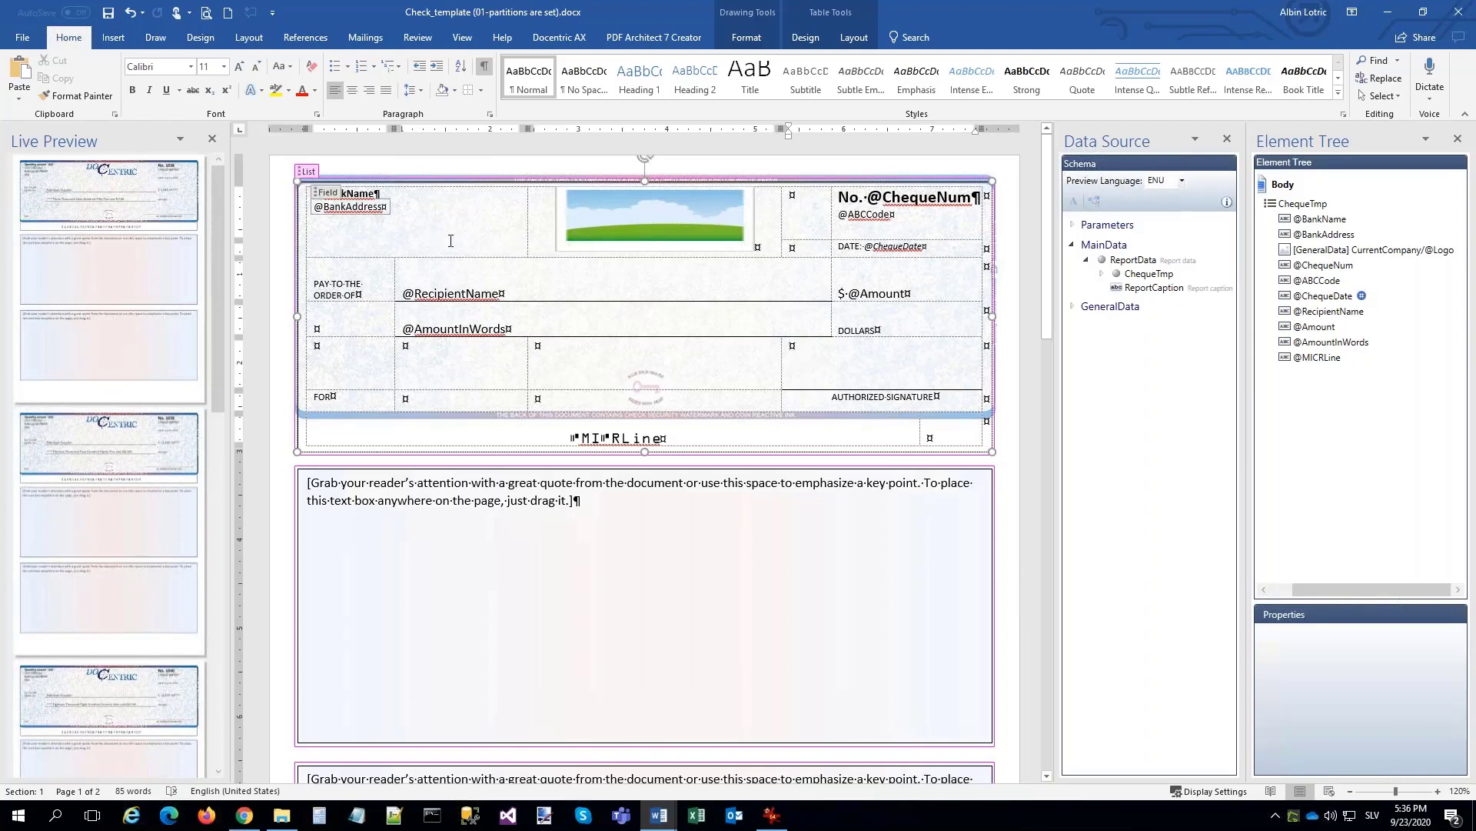
click(471, 375)
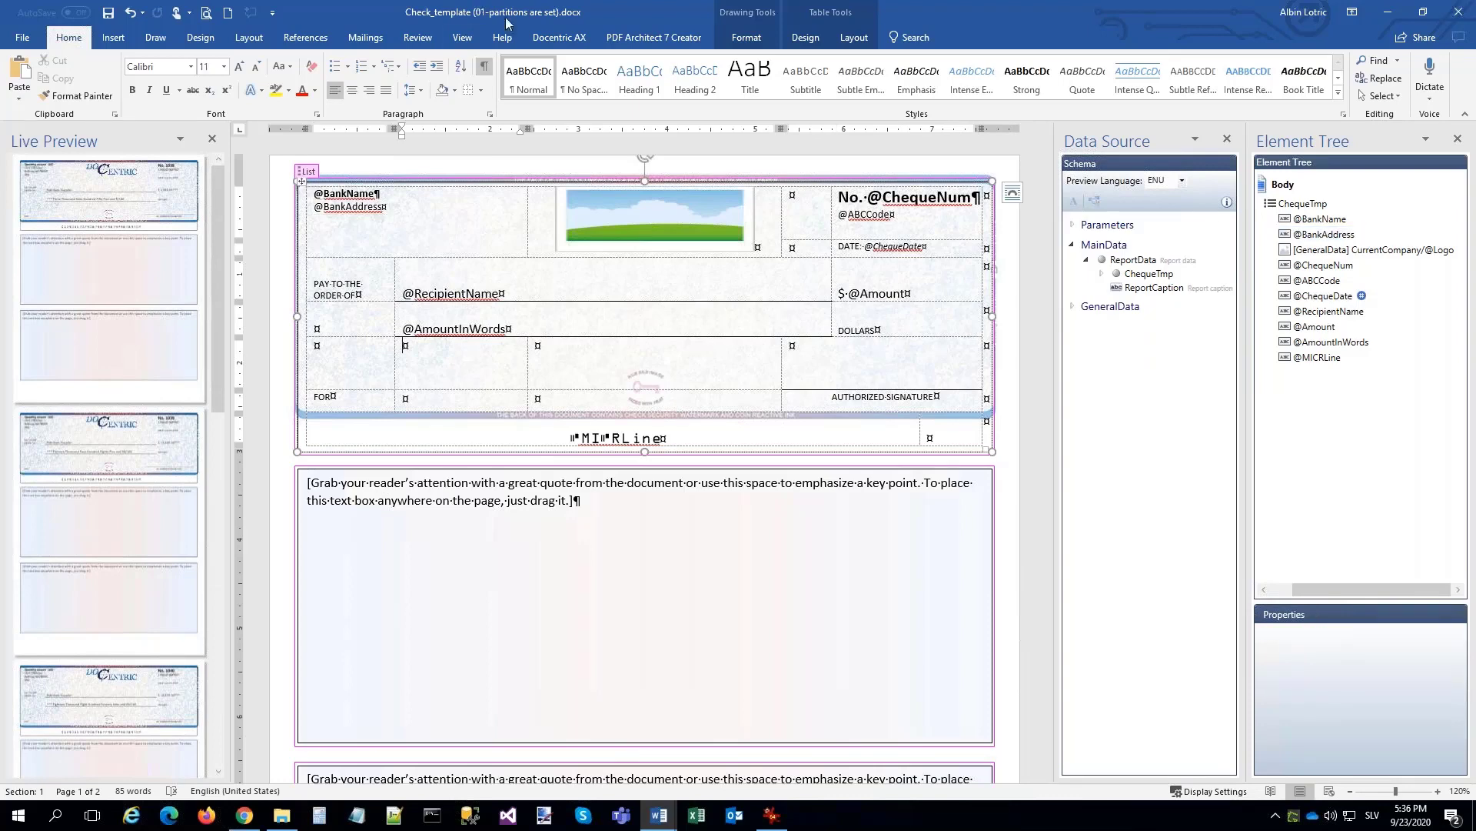
Generate a PDF preview of the check to examine the filled-in fields, and return to the template.
click(571, 42)
click(390, 73)
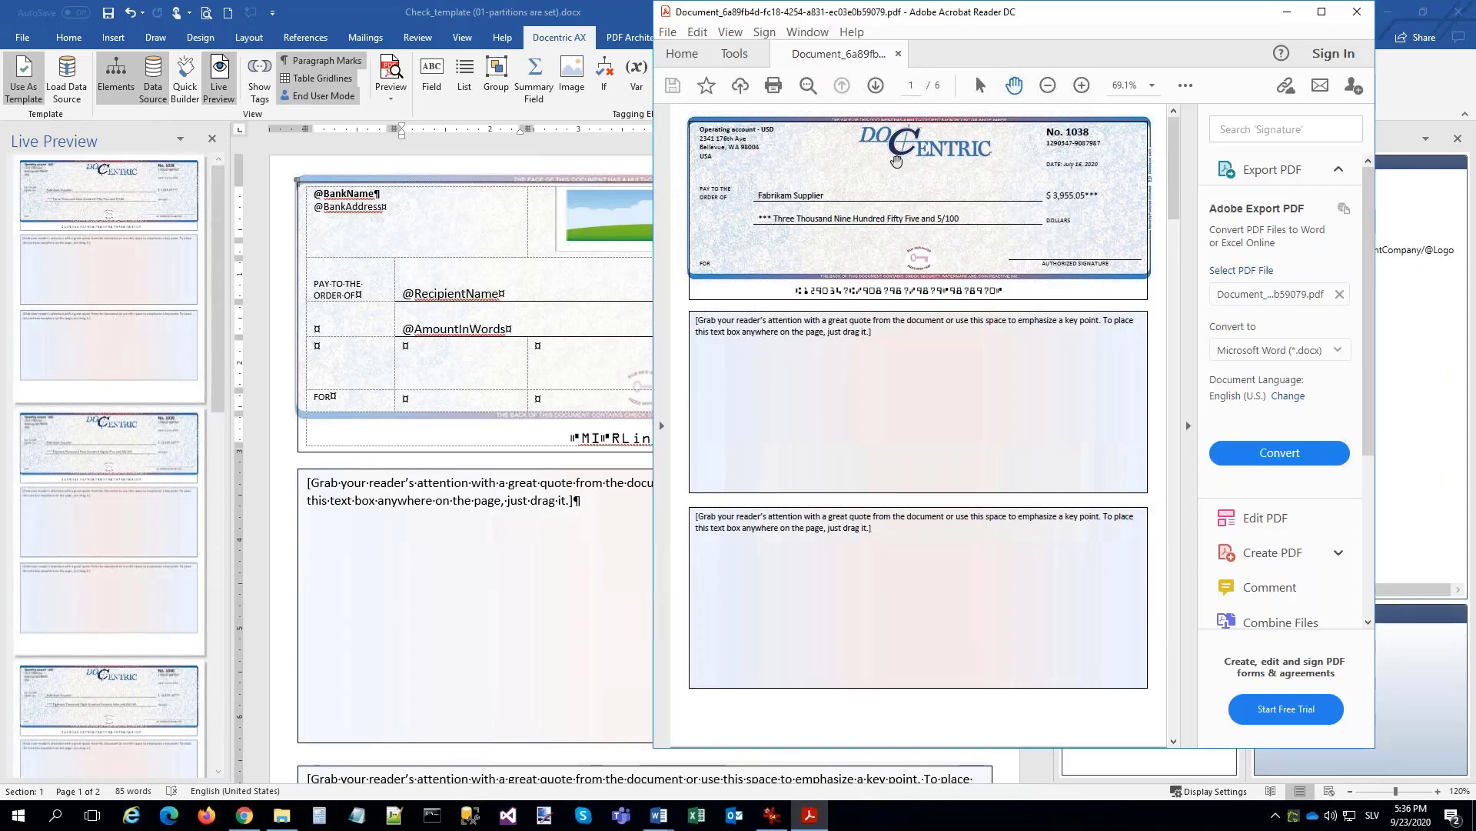
click(514, 162)
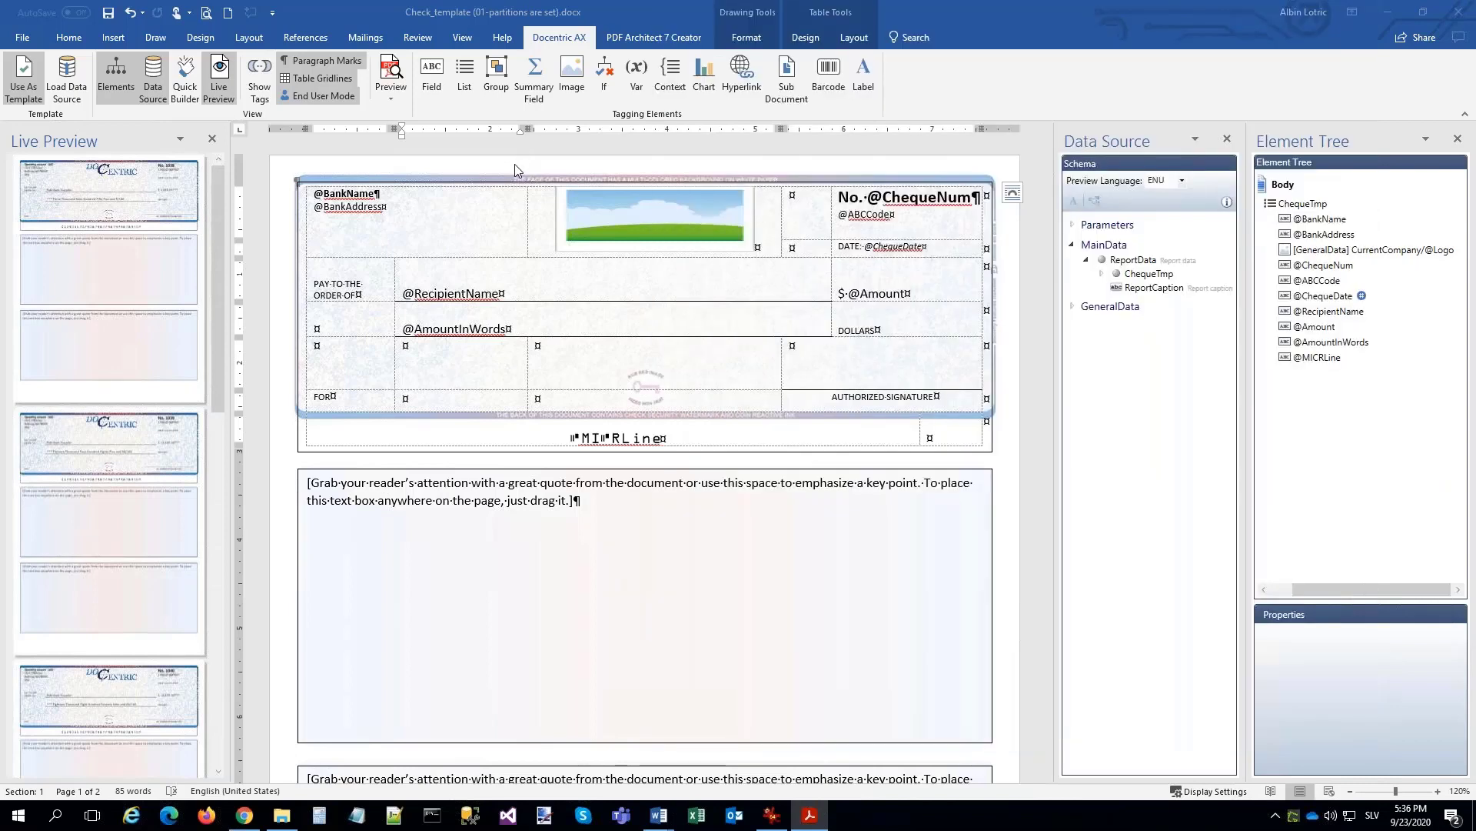
In the page header, insert a text box about 2.16" by 0.75" over the authorized signature area and clear its placeholder text.
click(798, 355)
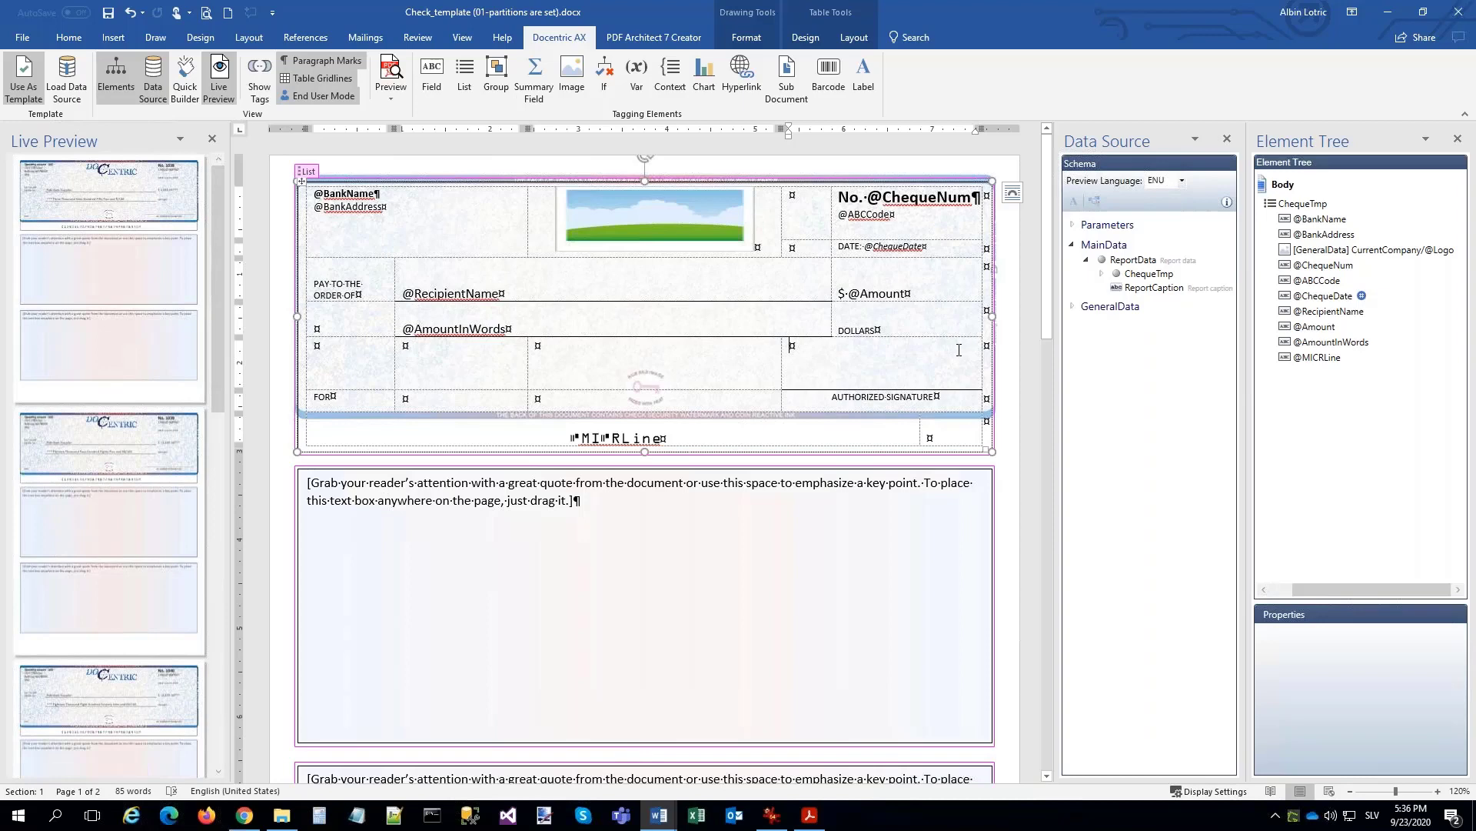
double_click(356, 161)
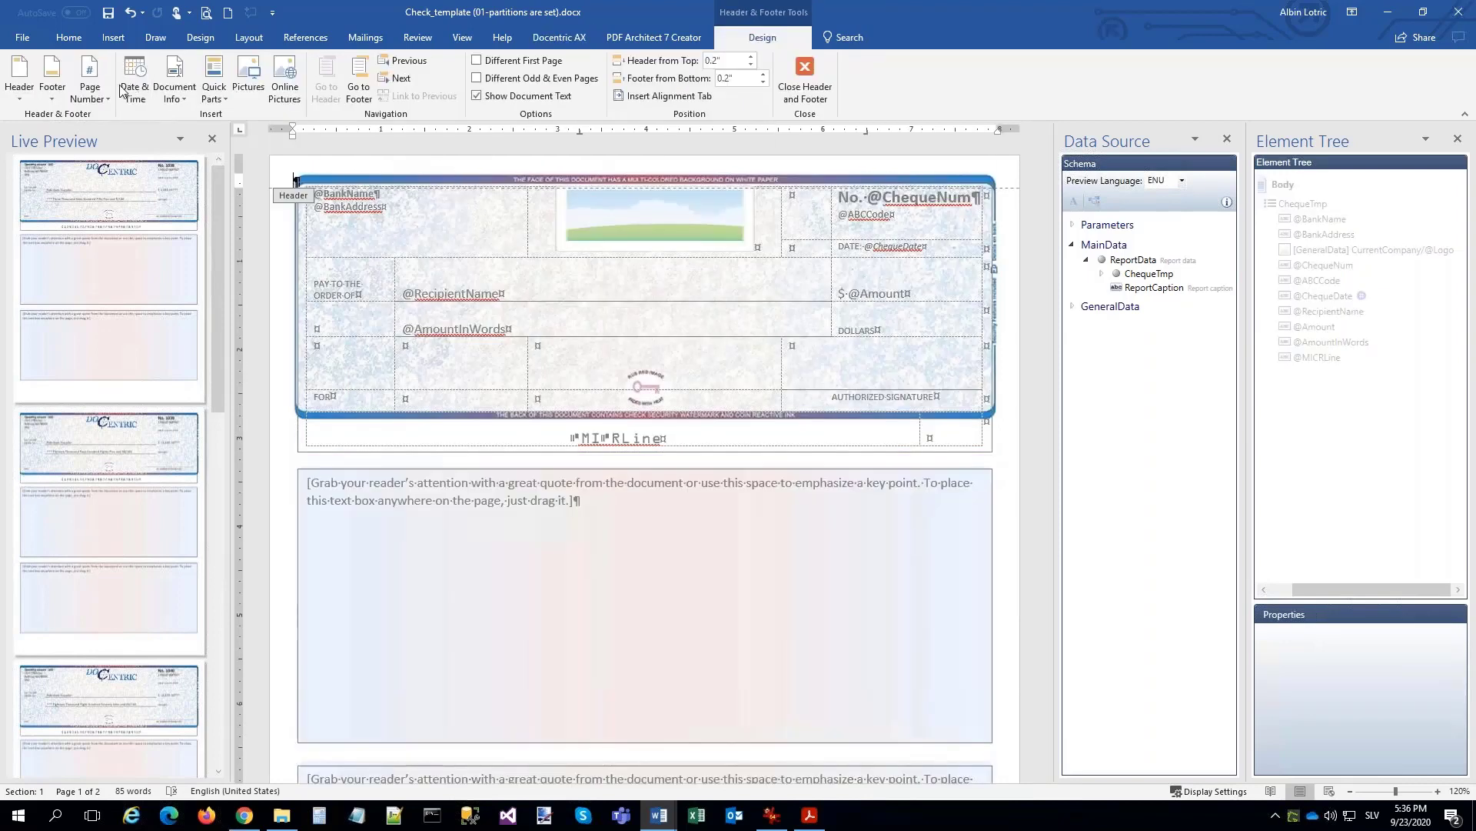
click(113, 37)
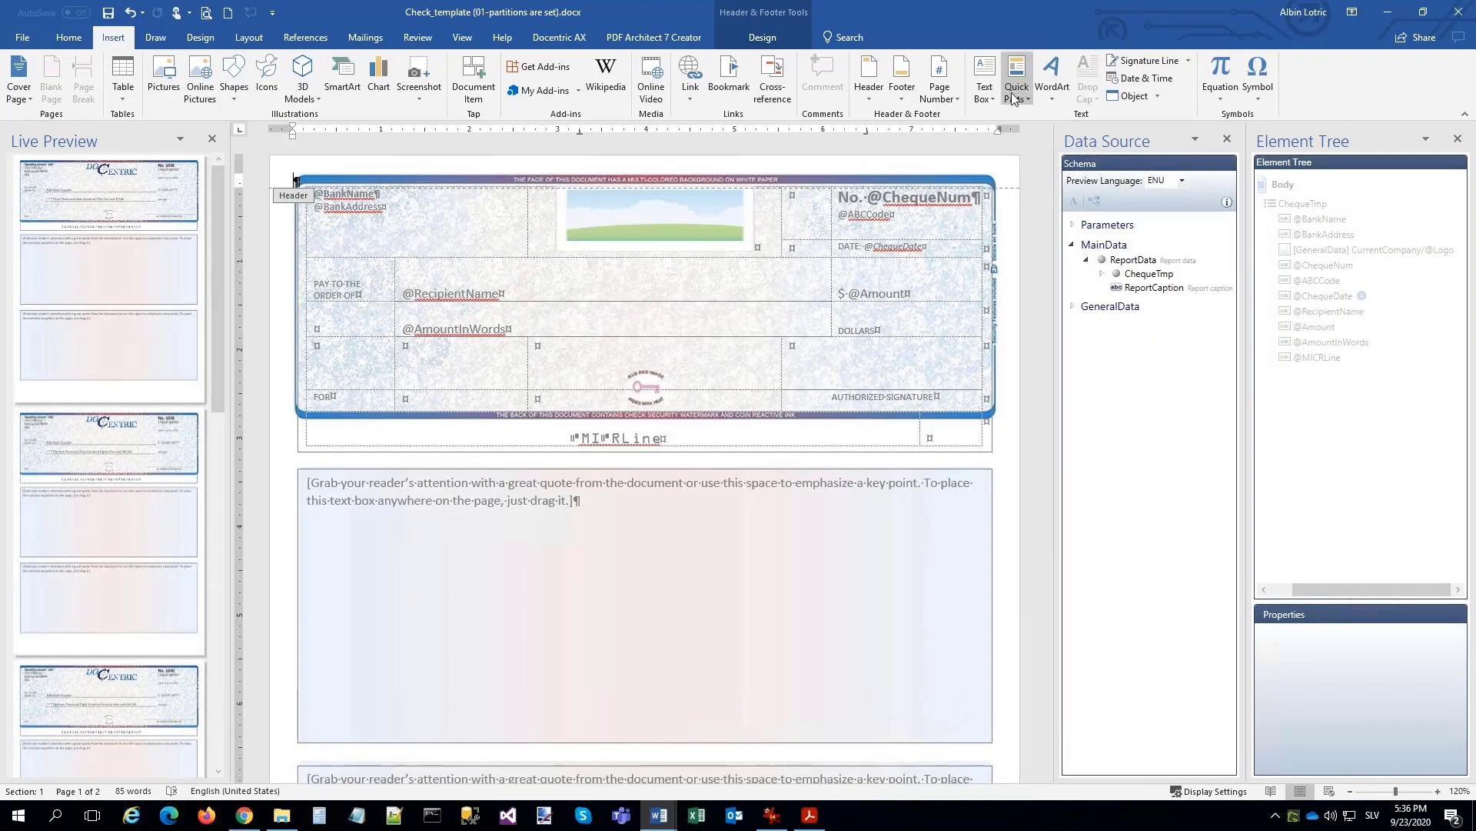
click(984, 77)
click(1023, 184)
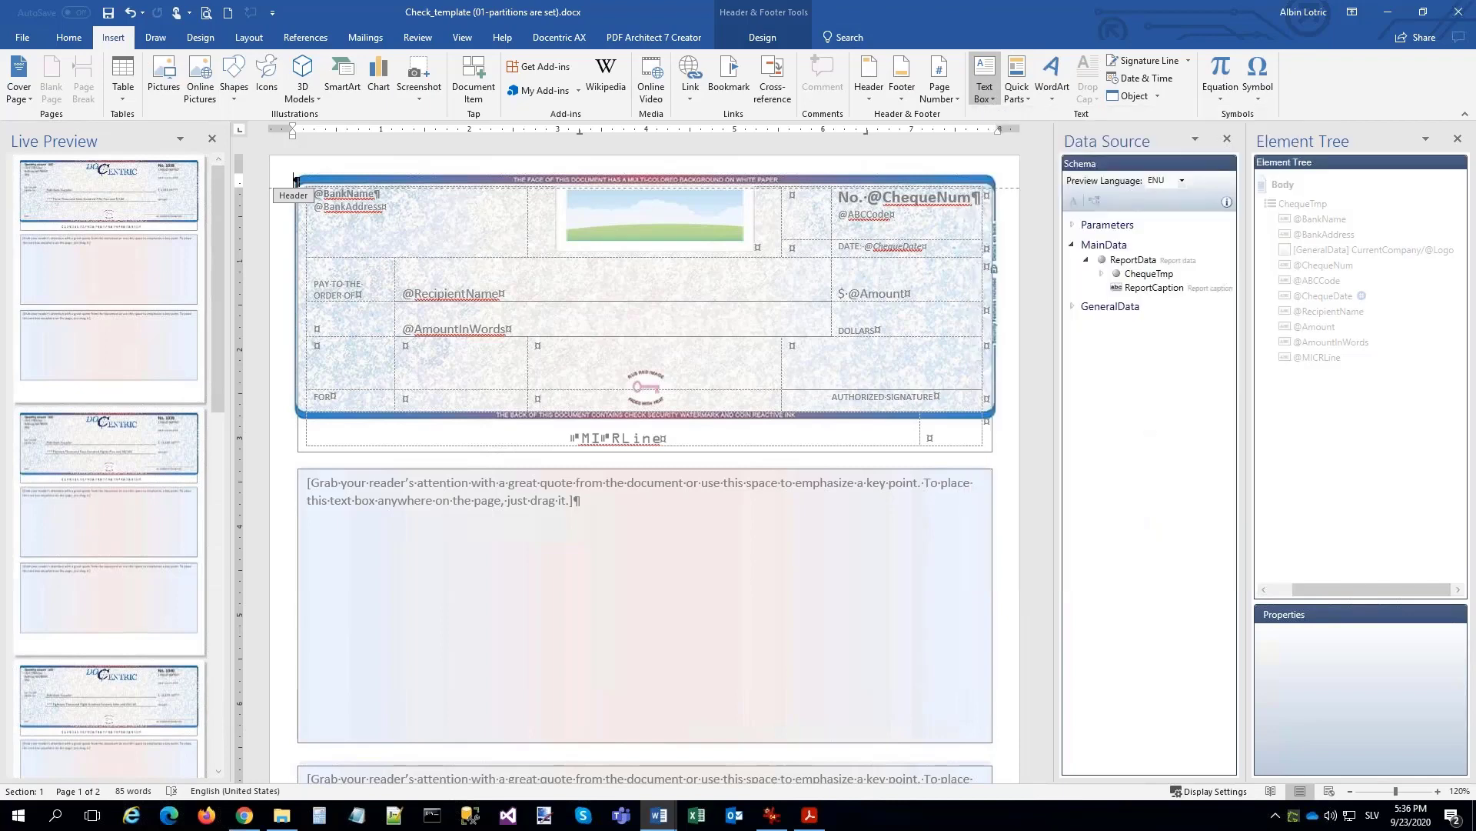
drag(532, 258, 785, 339)
click(820, 350)
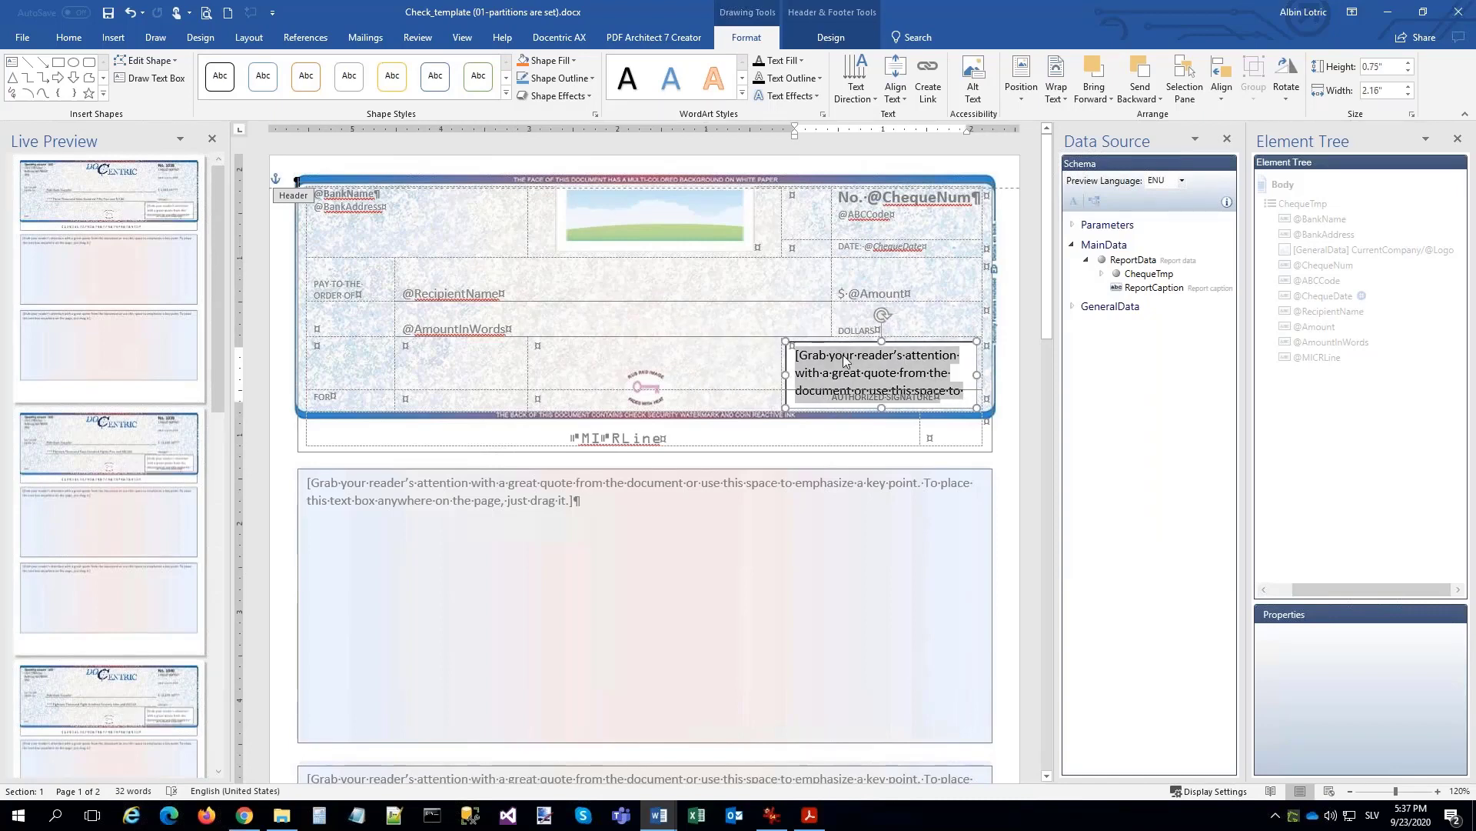
key(Delete)
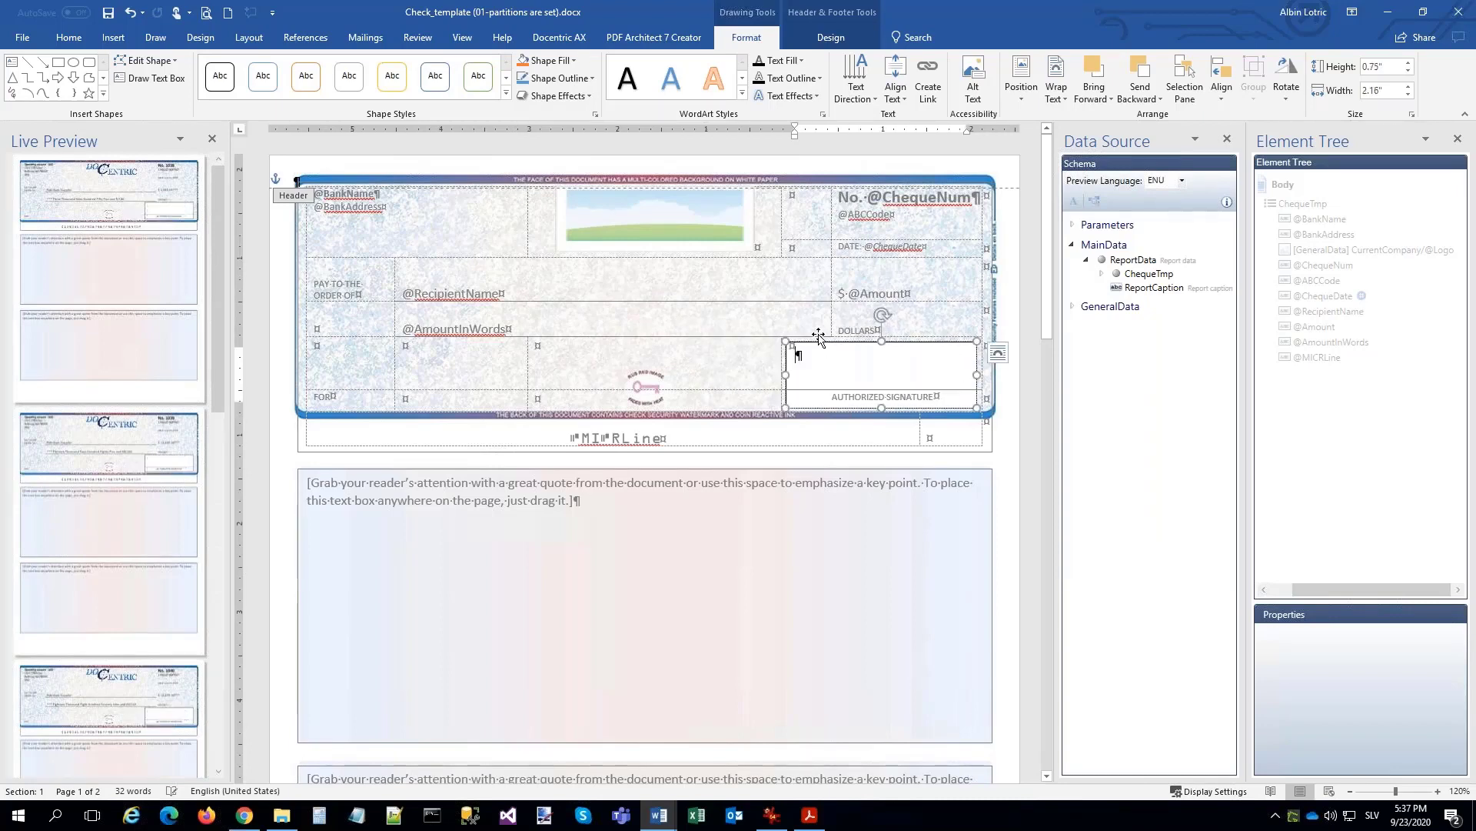
Place the signature text box behind text with a fixed position on the page, and give it no fill and no line.
click(997, 353)
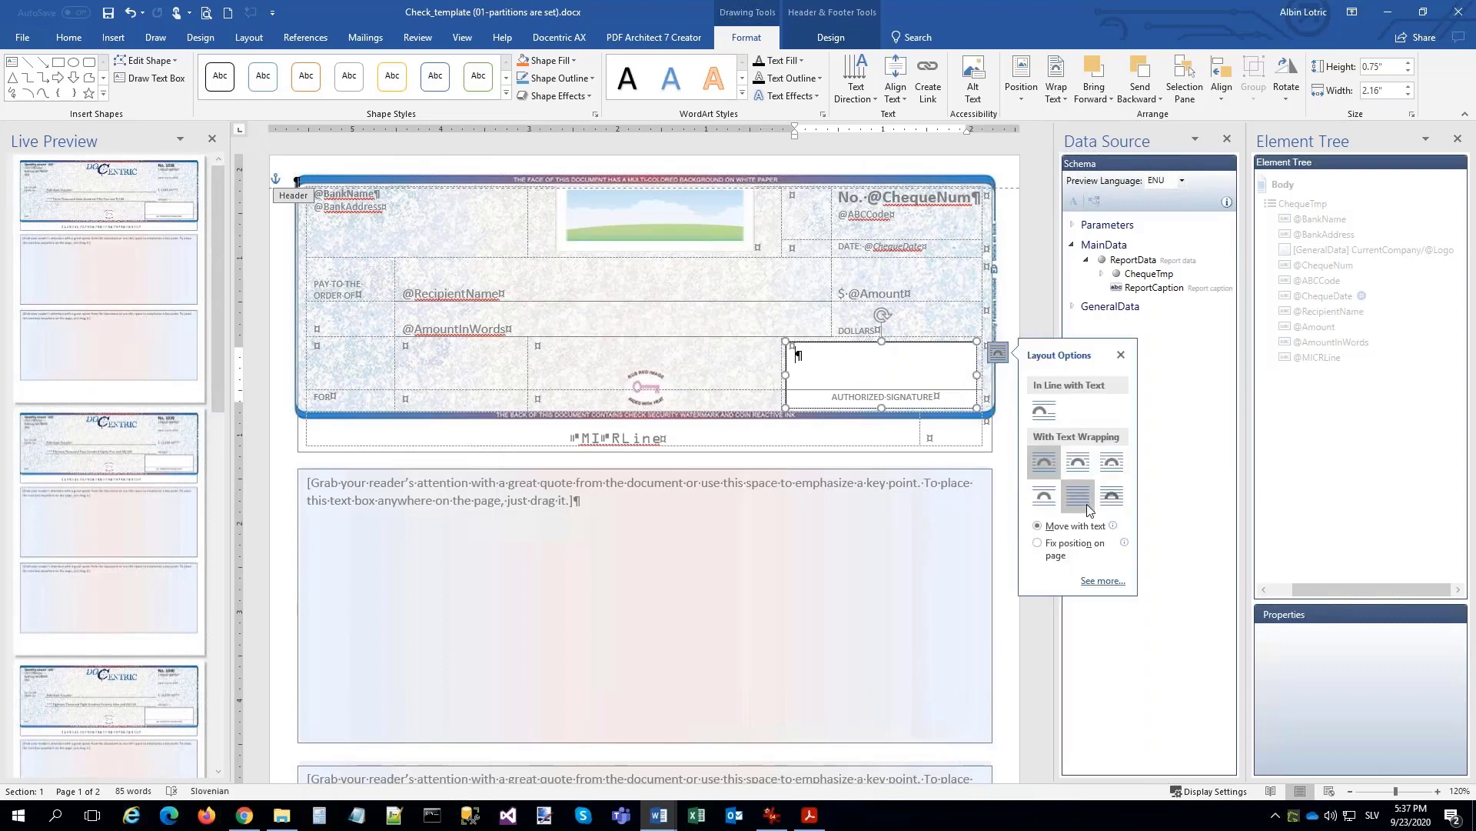
click(1038, 545)
right_click(877, 311)
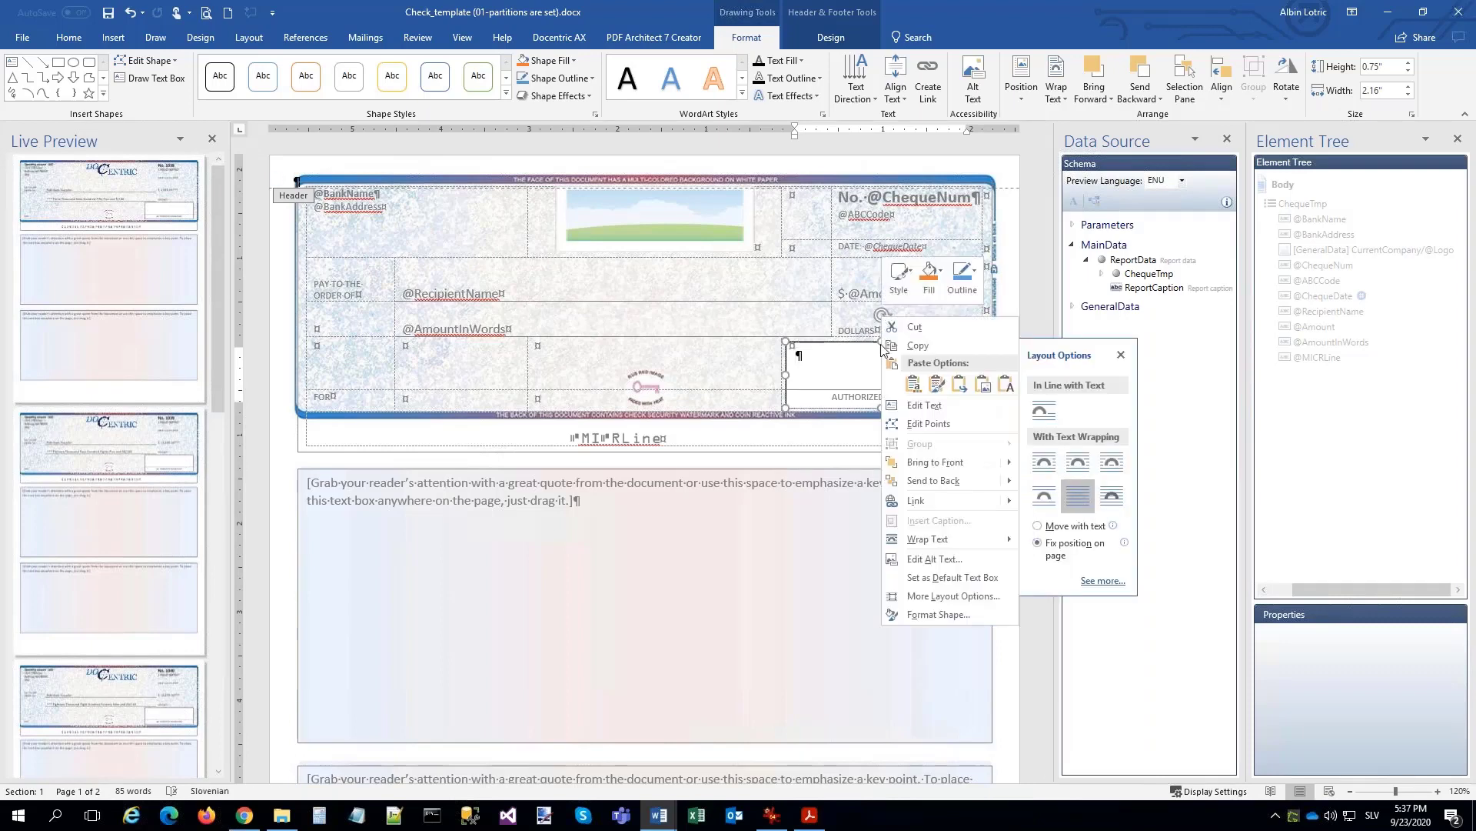
click(930, 614)
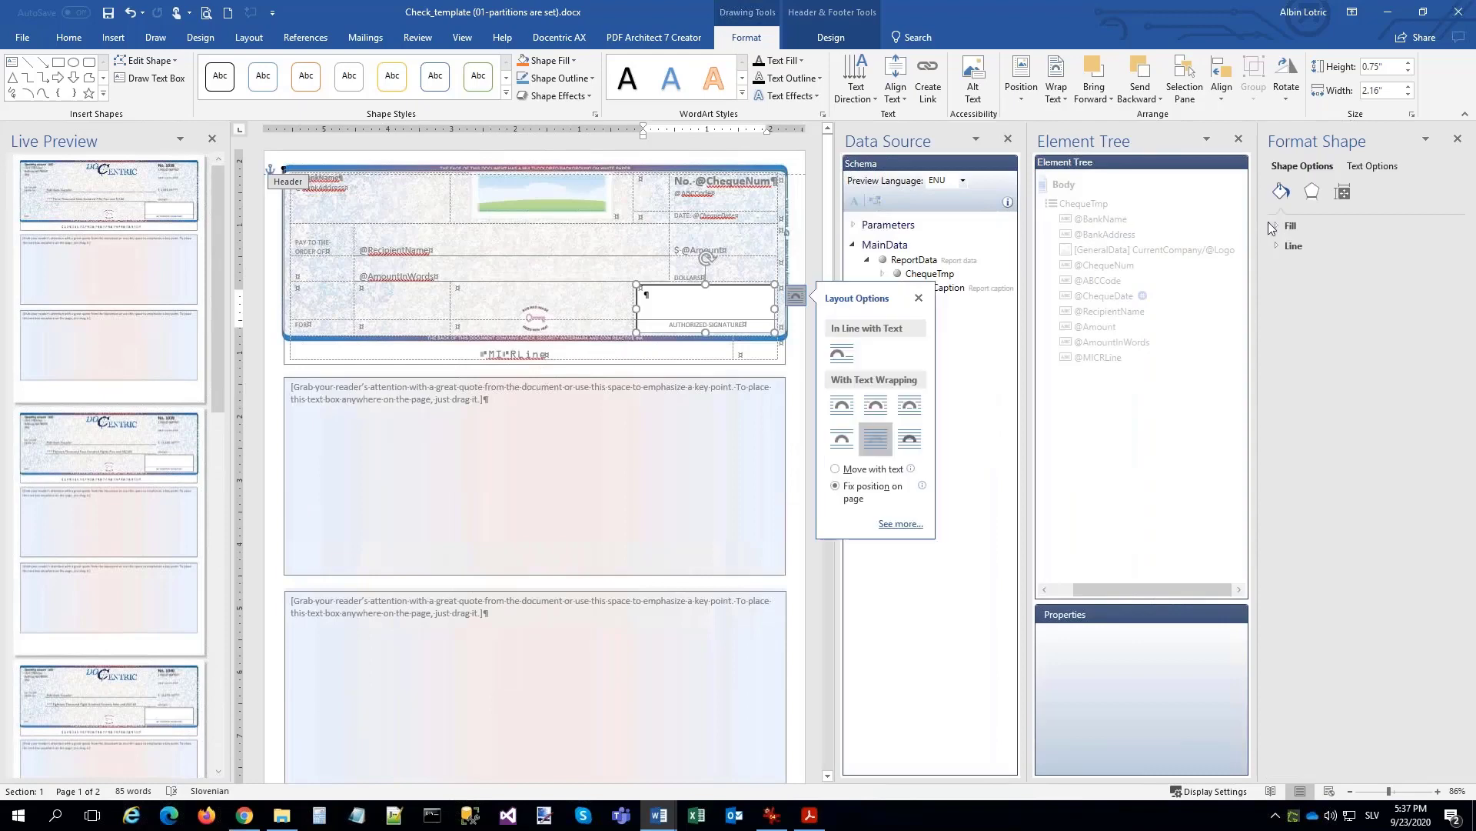
click(1274, 225)
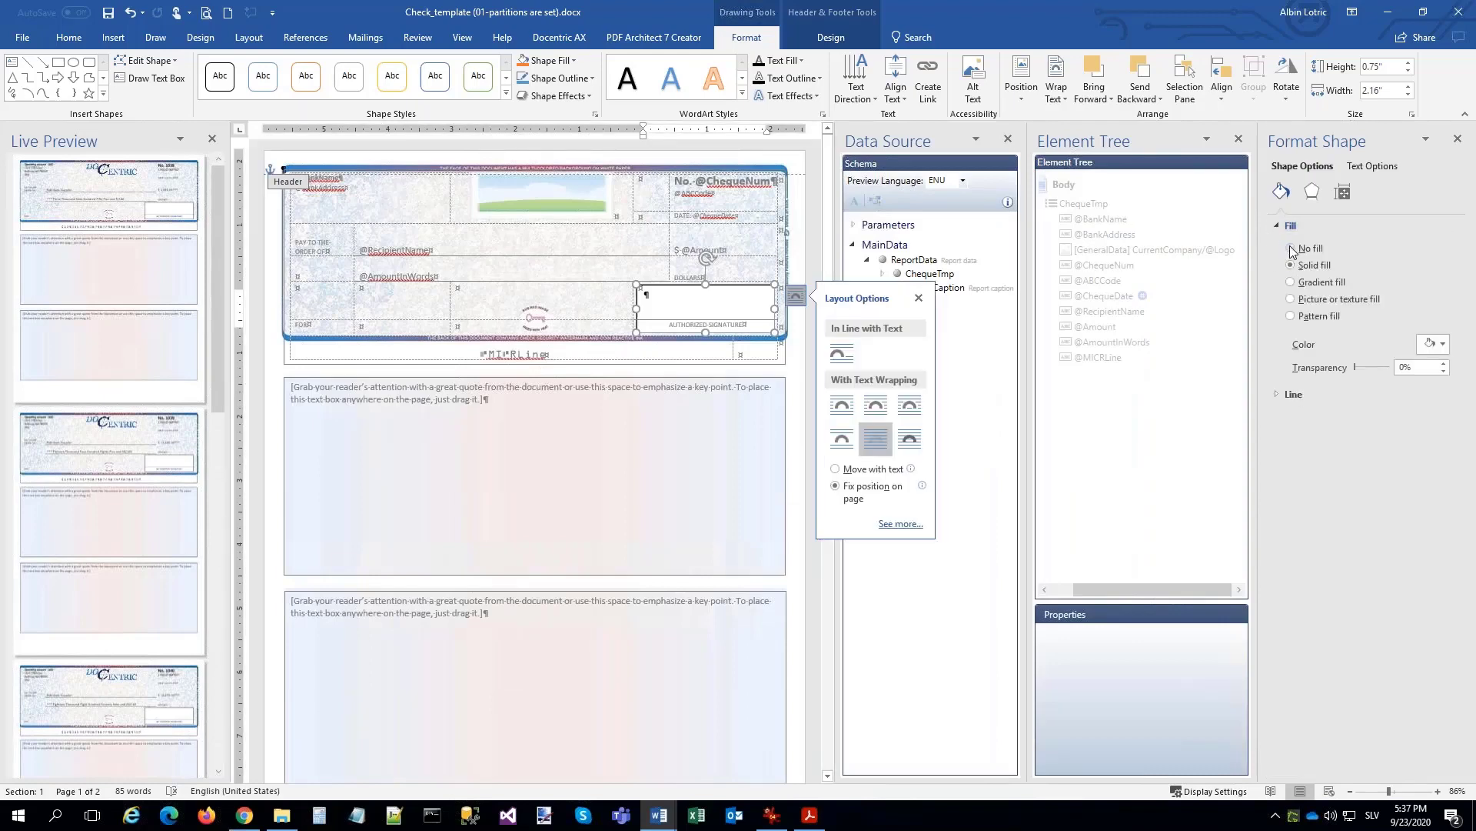
click(1291, 249)
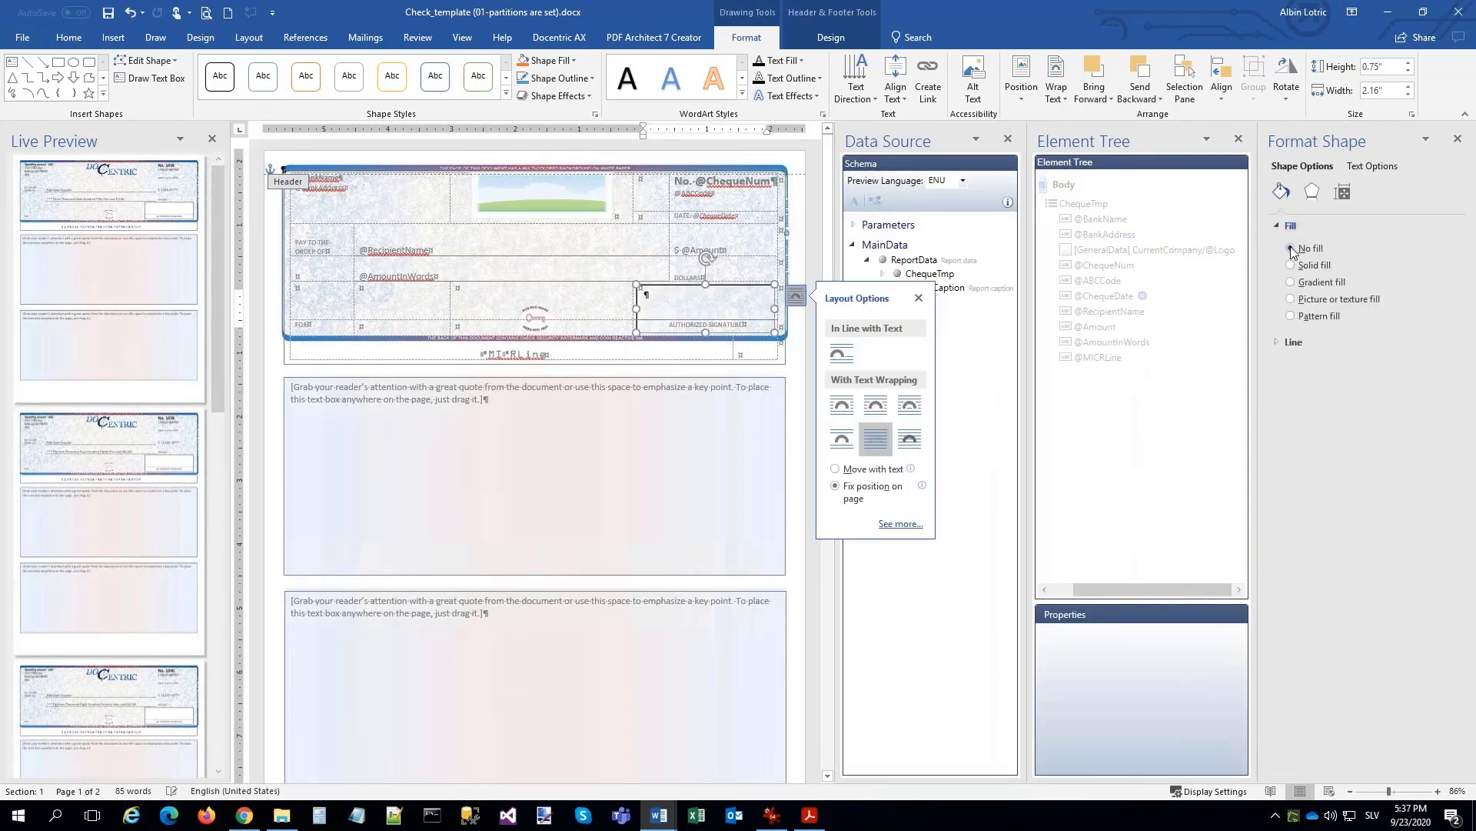
click(1275, 341)
click(1291, 365)
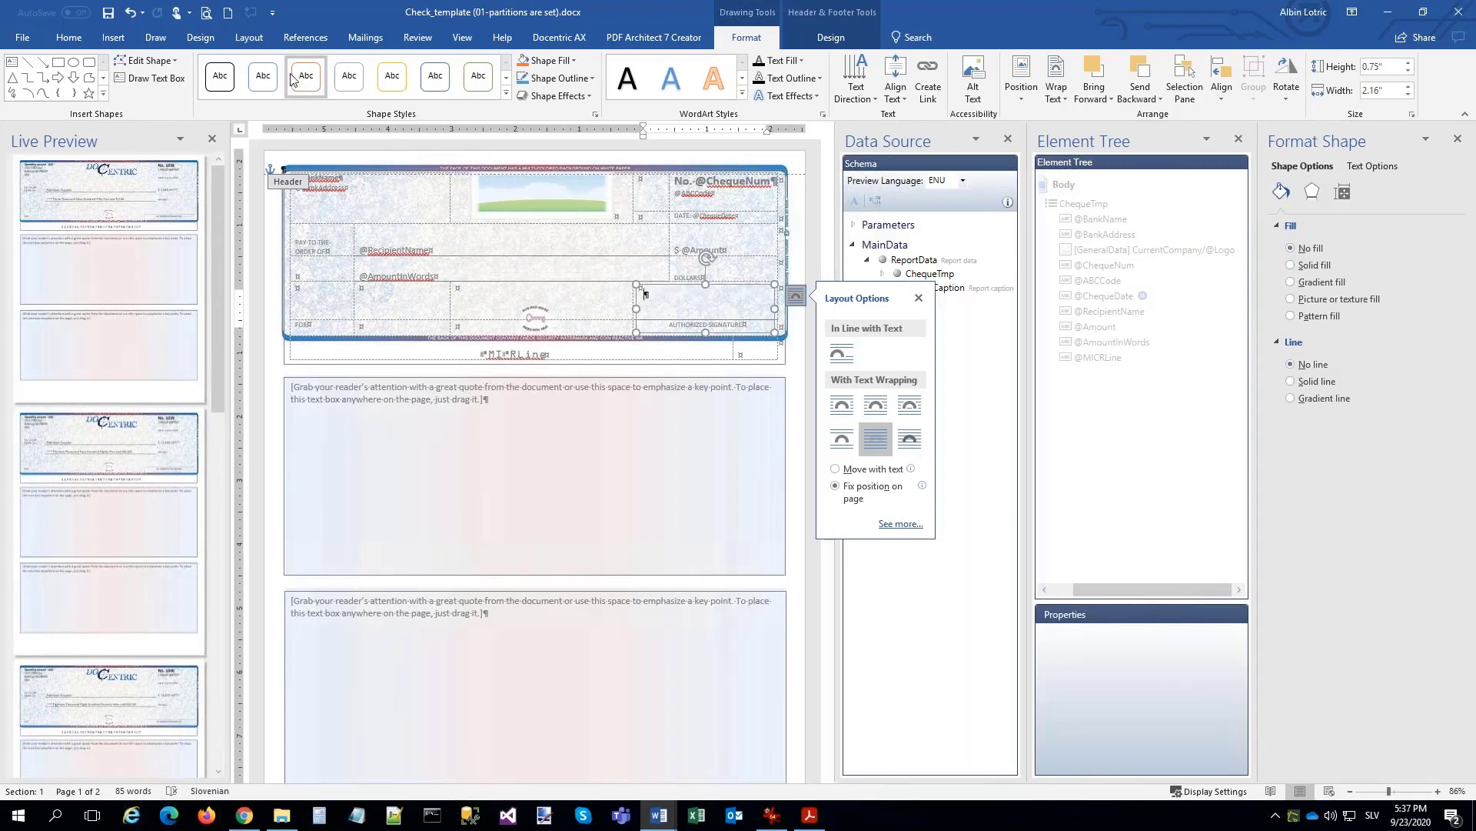
Center the paragraph in the signature text box and insert an image tagging element there.
click(77, 39)
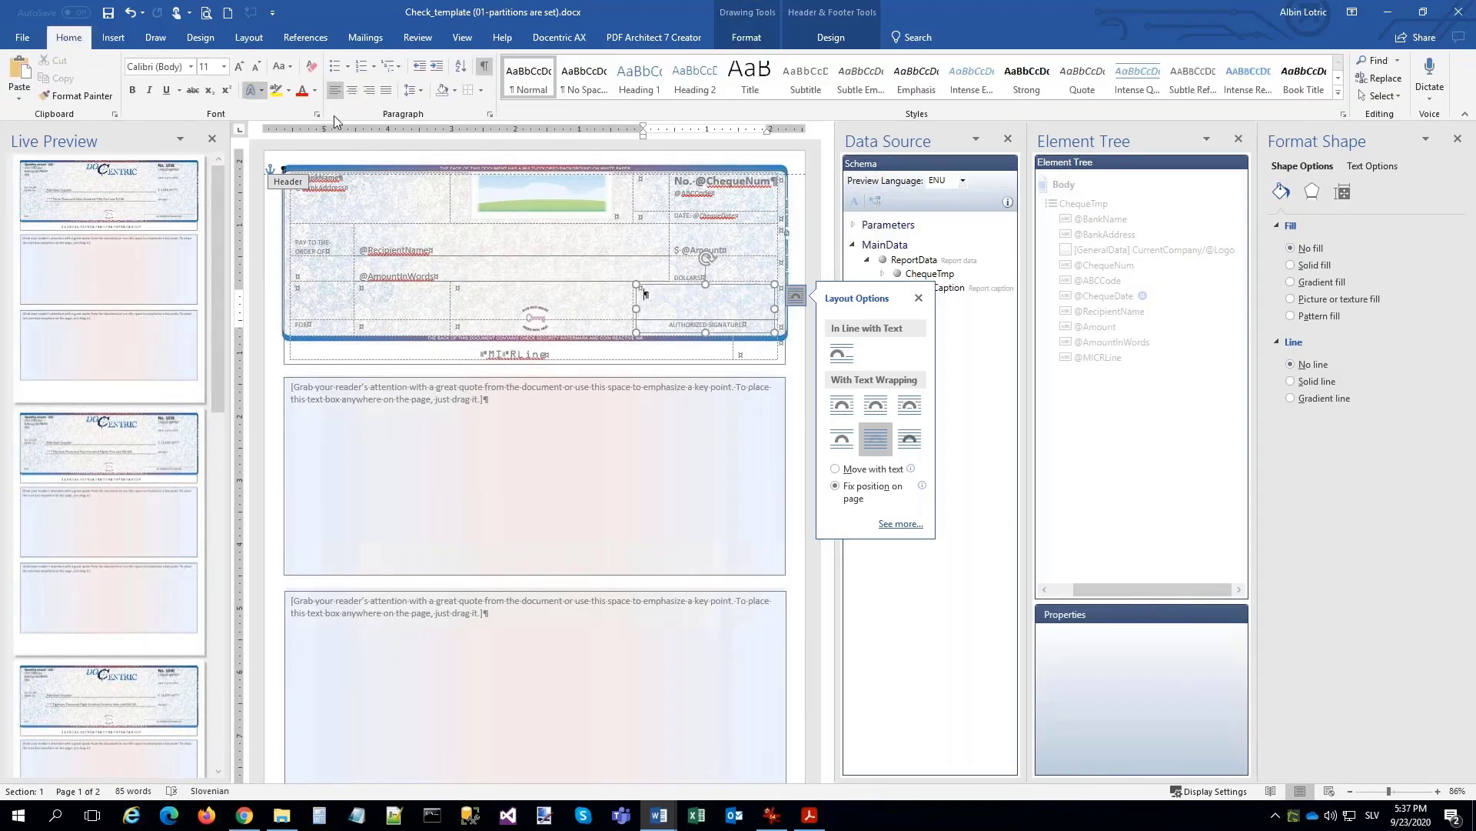
click(352, 91)
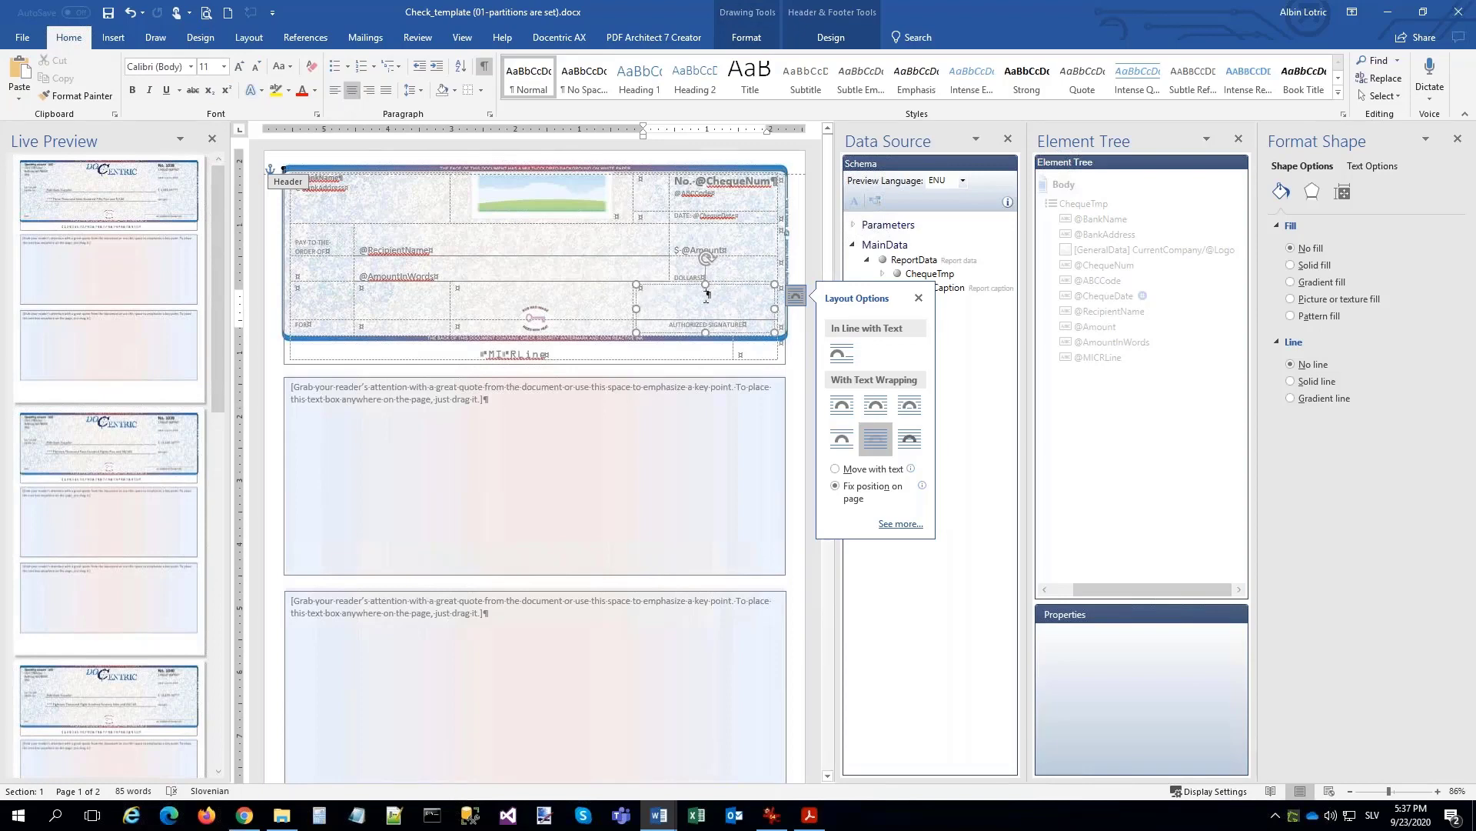
click(559, 38)
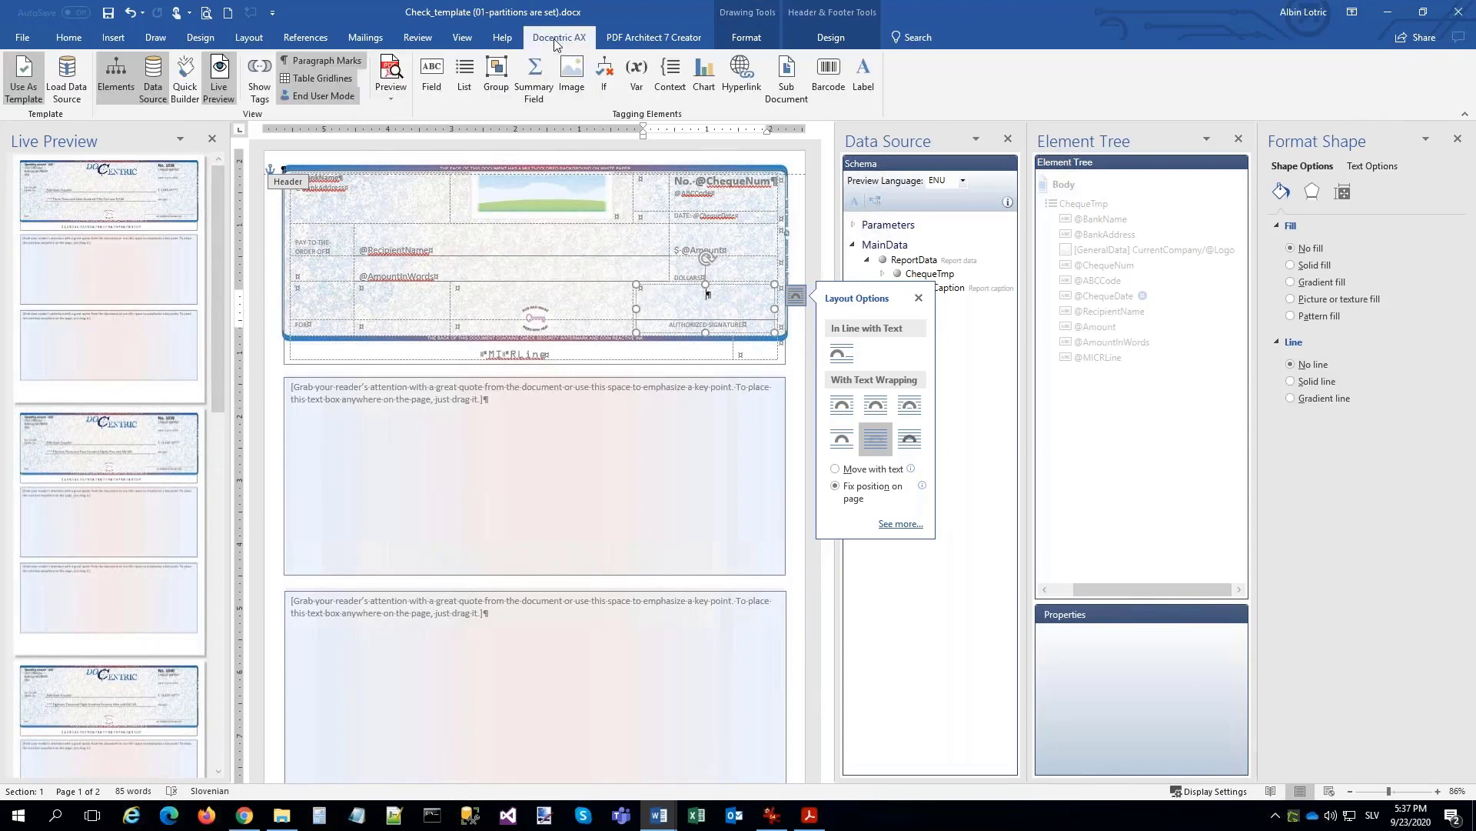
click(573, 76)
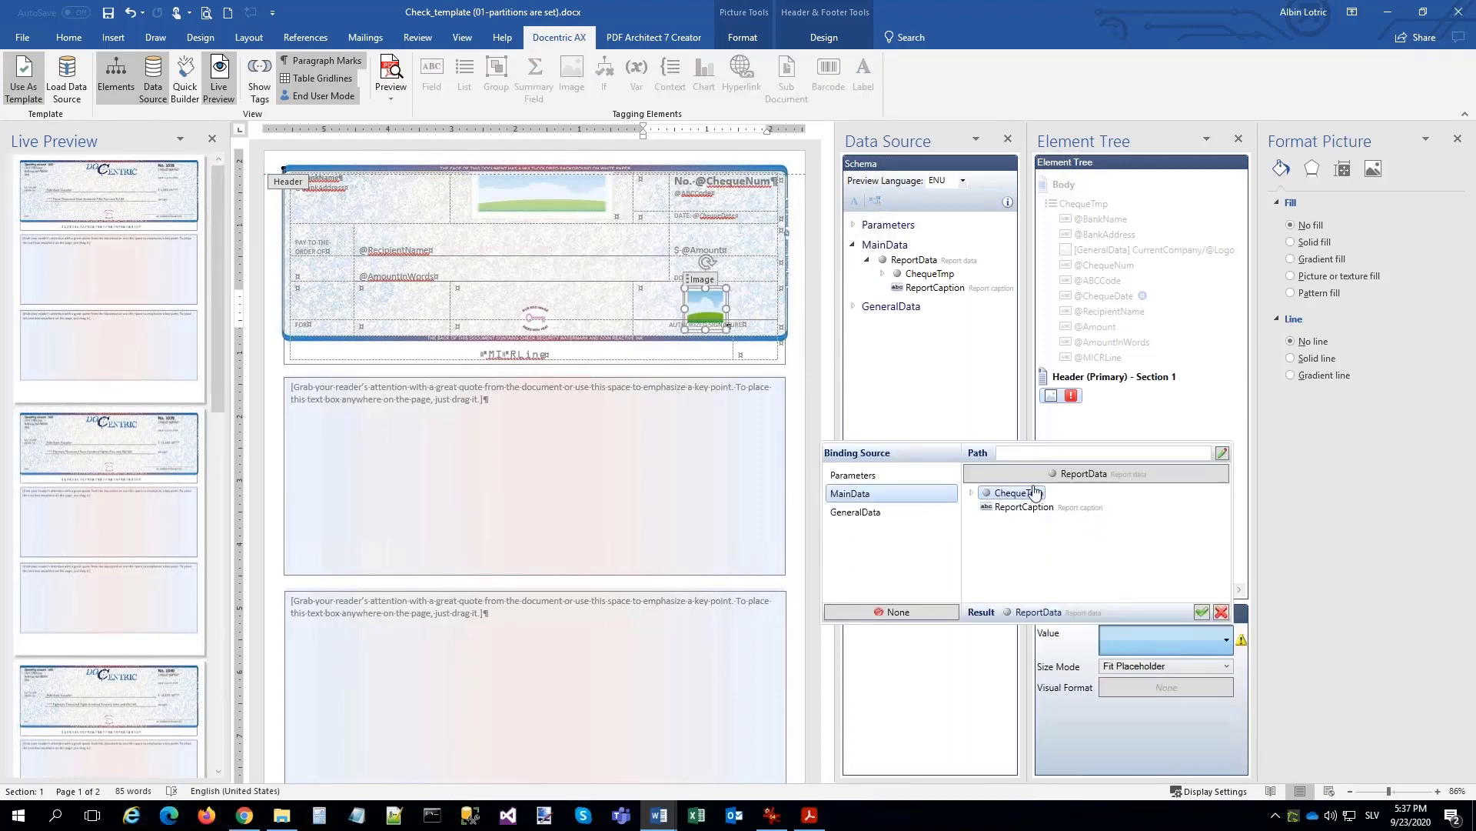
click(972, 493)
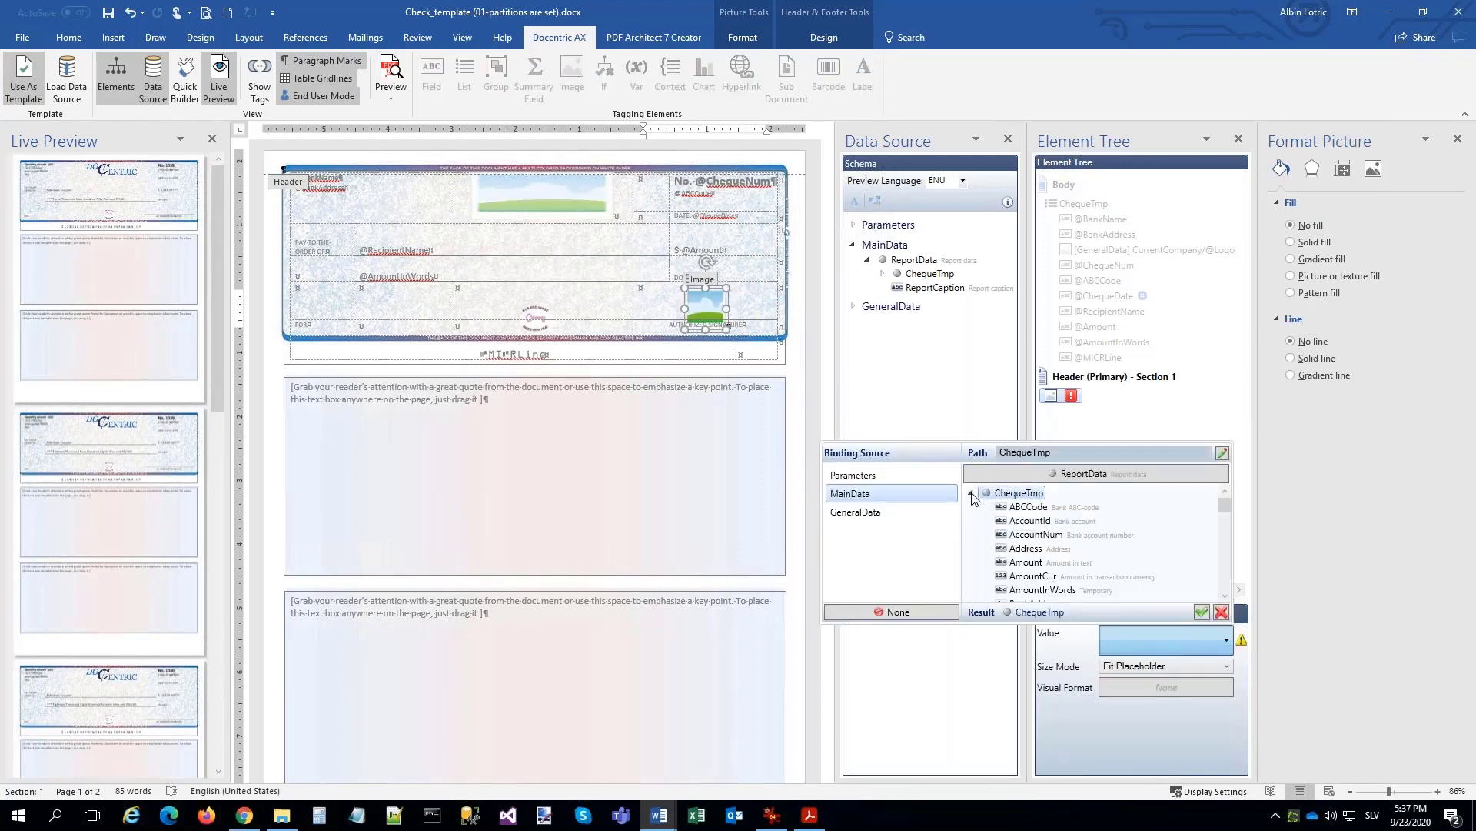
click(1024, 536)
scroll(1024, 542, down, 2)
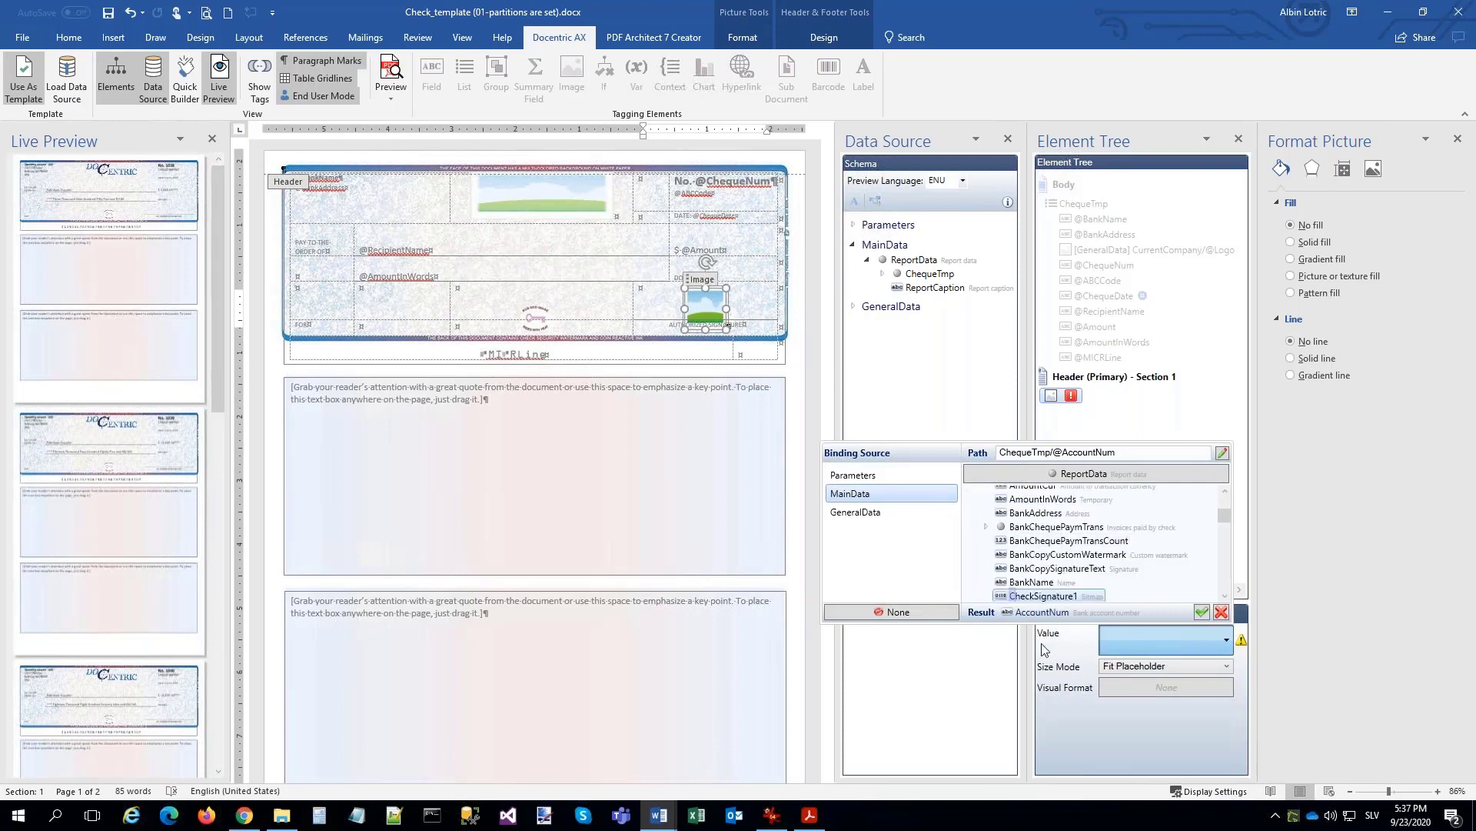
click(1035, 597)
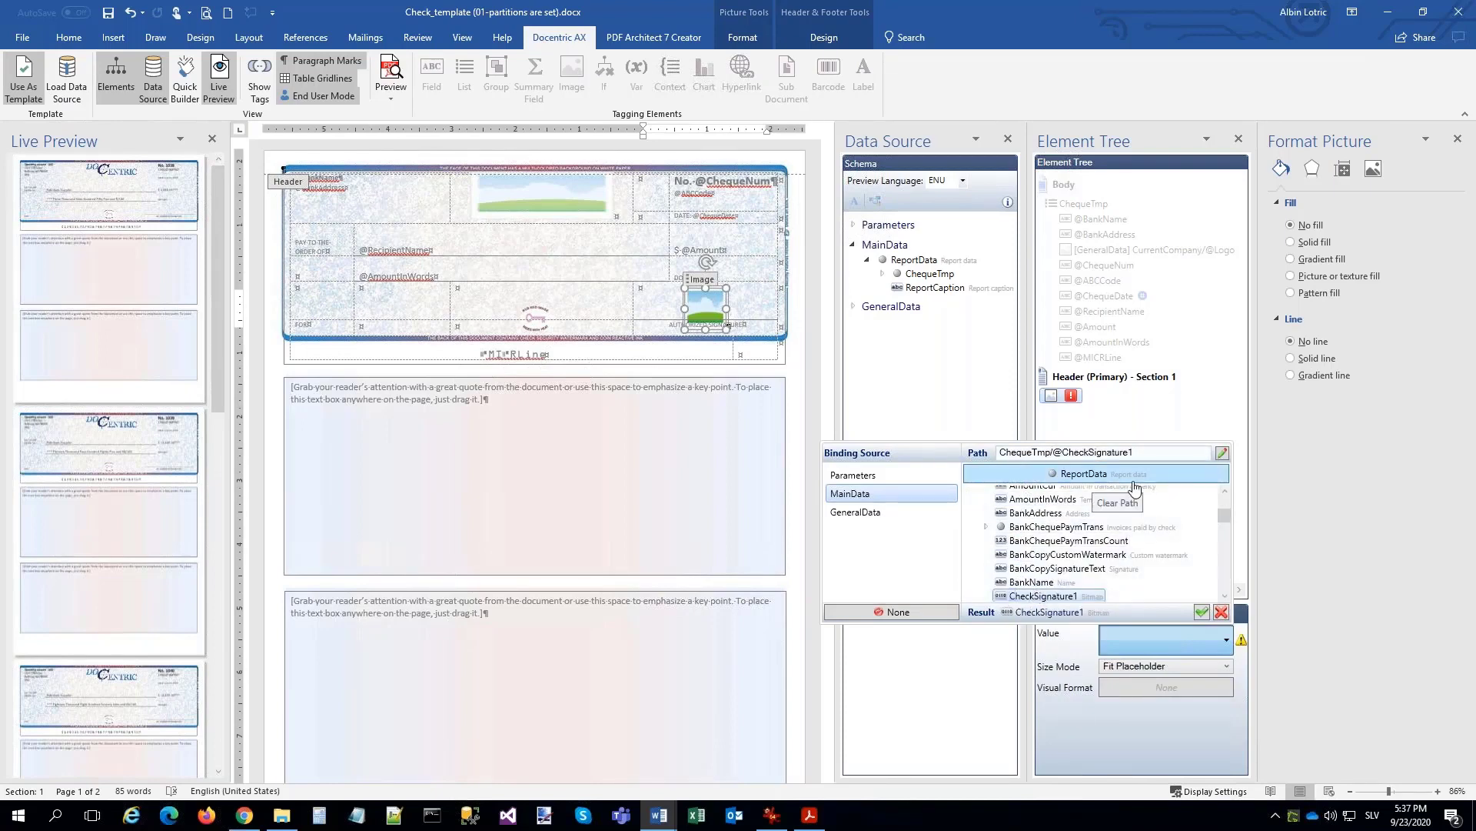
text([1])
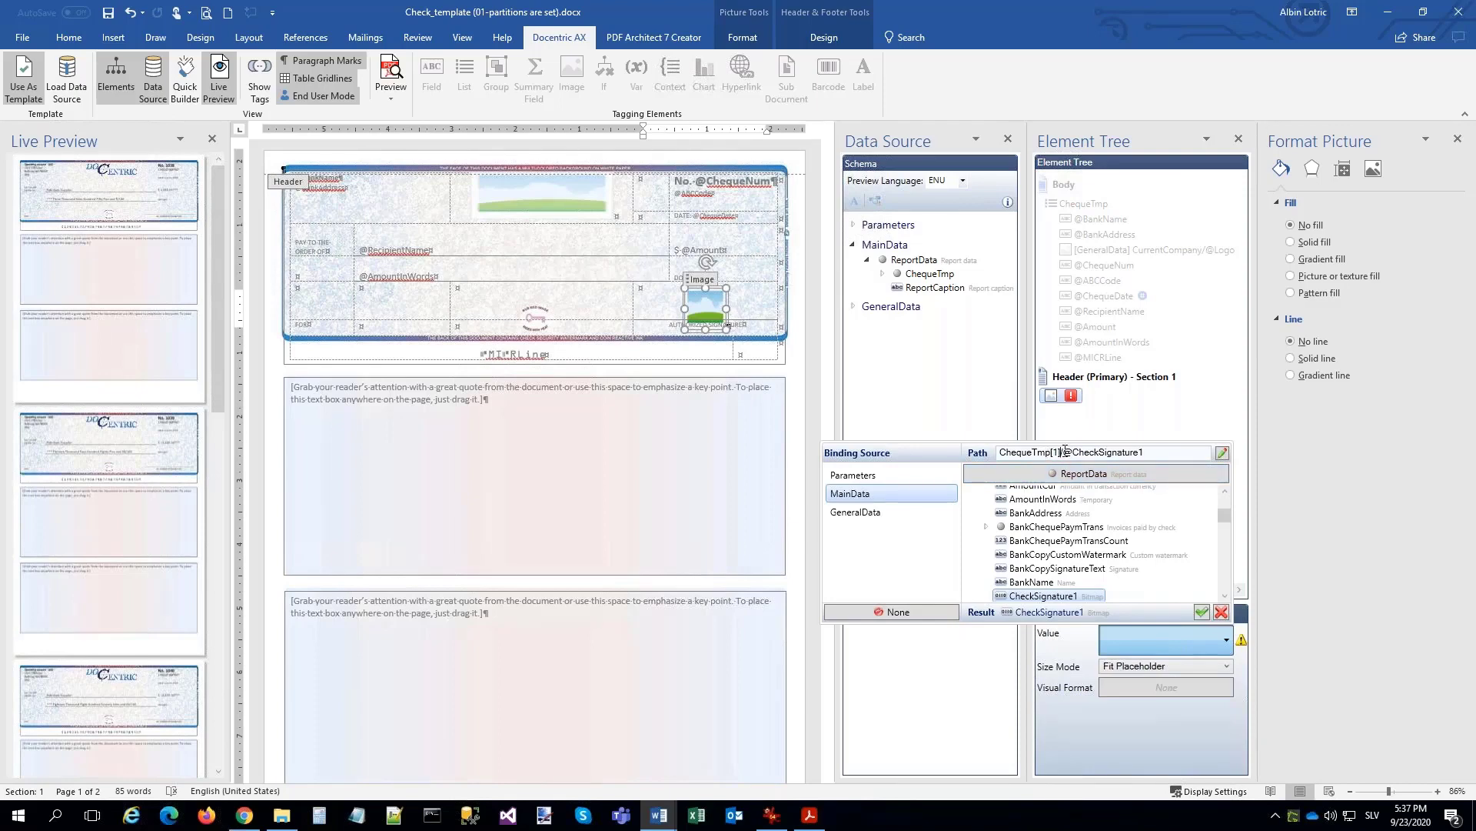
click(1202, 612)
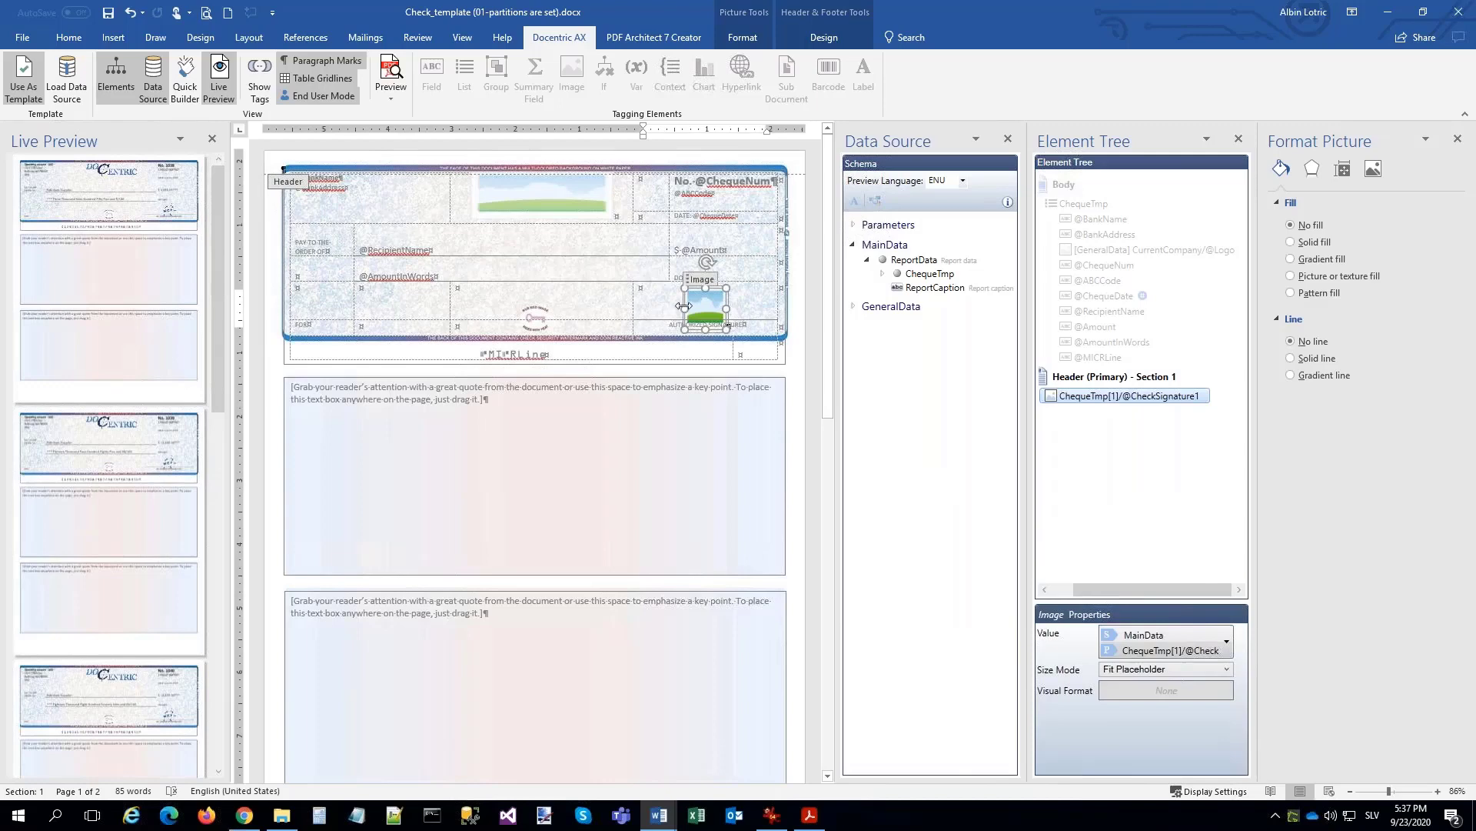
Widen the signature image placeholder to nearly fill its text box, and close the page header.
drag(684, 308, 618, 317)
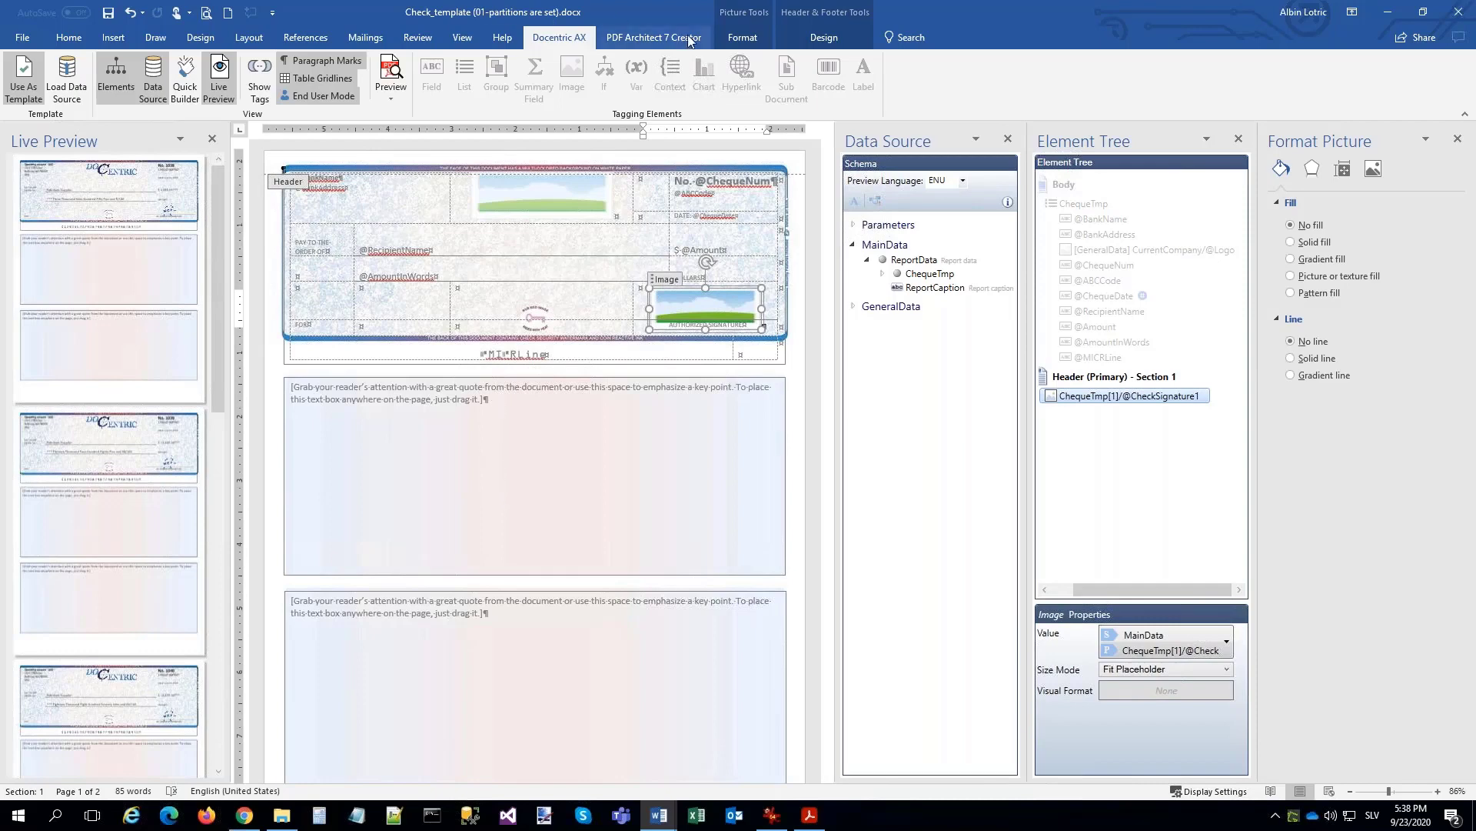
click(824, 37)
click(805, 80)
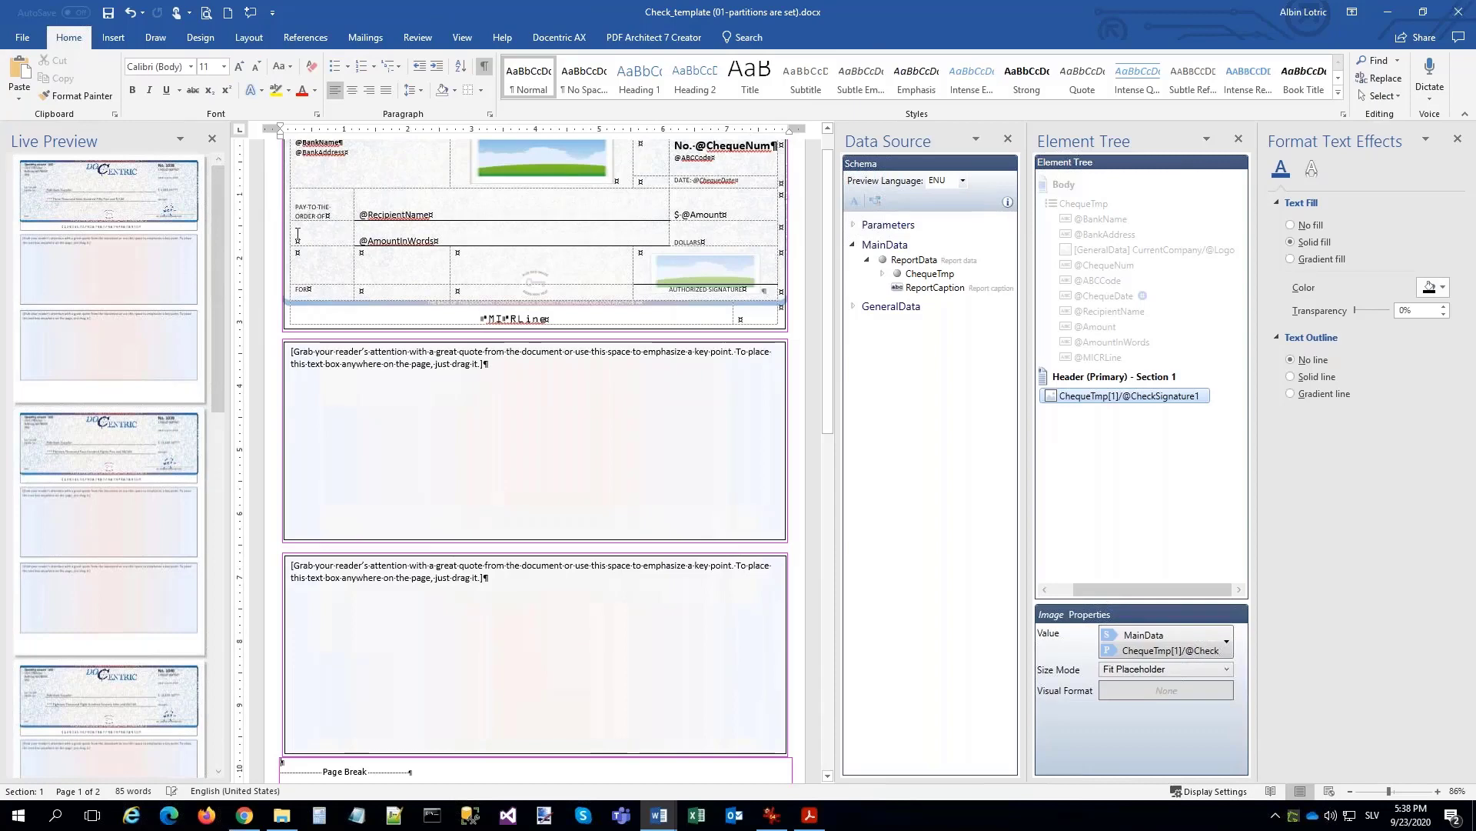
Save the template as Check_template in the Downloads folder, replacing the existing file.
click(23, 38)
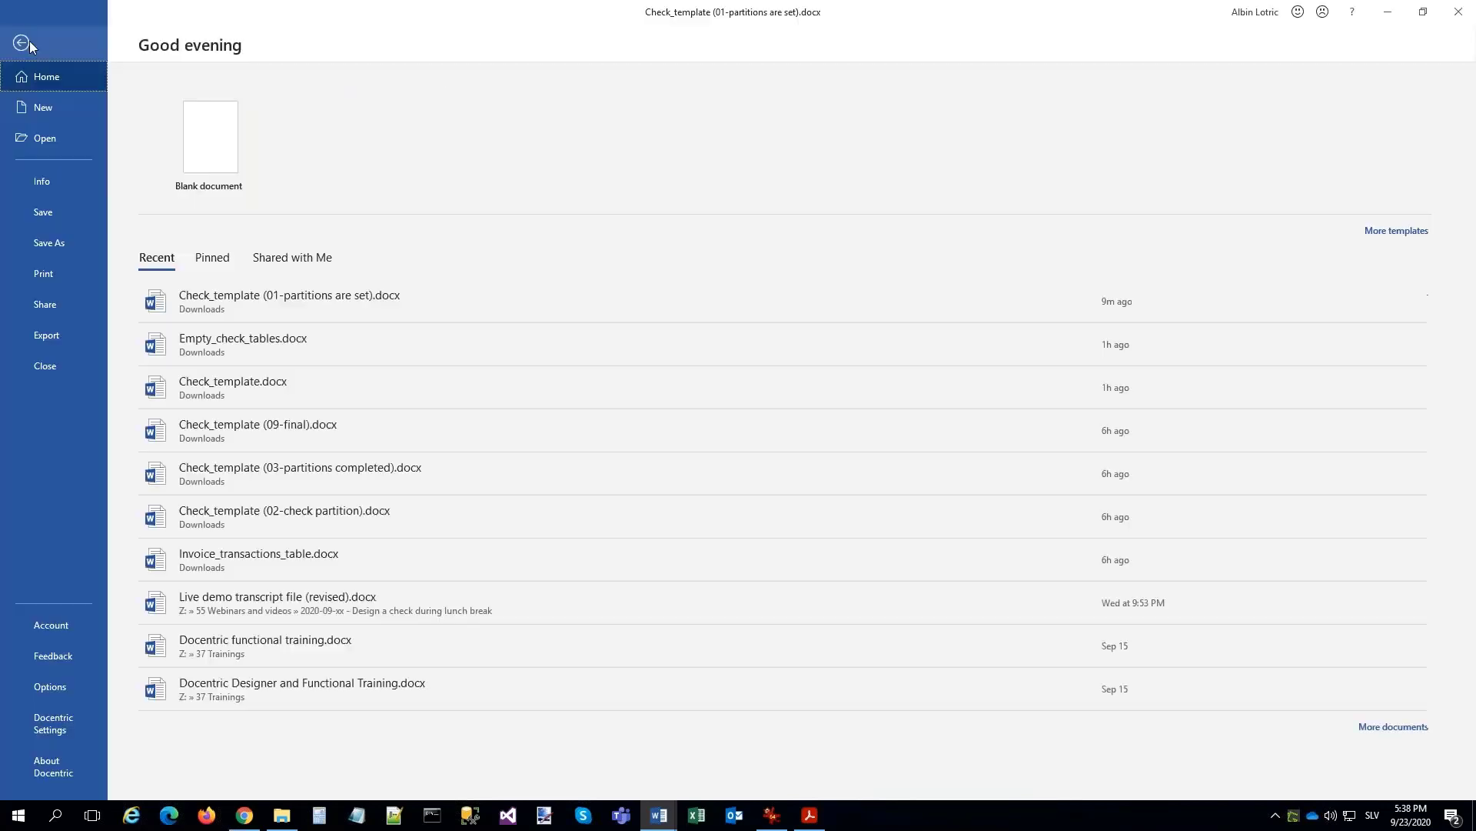
click(47, 245)
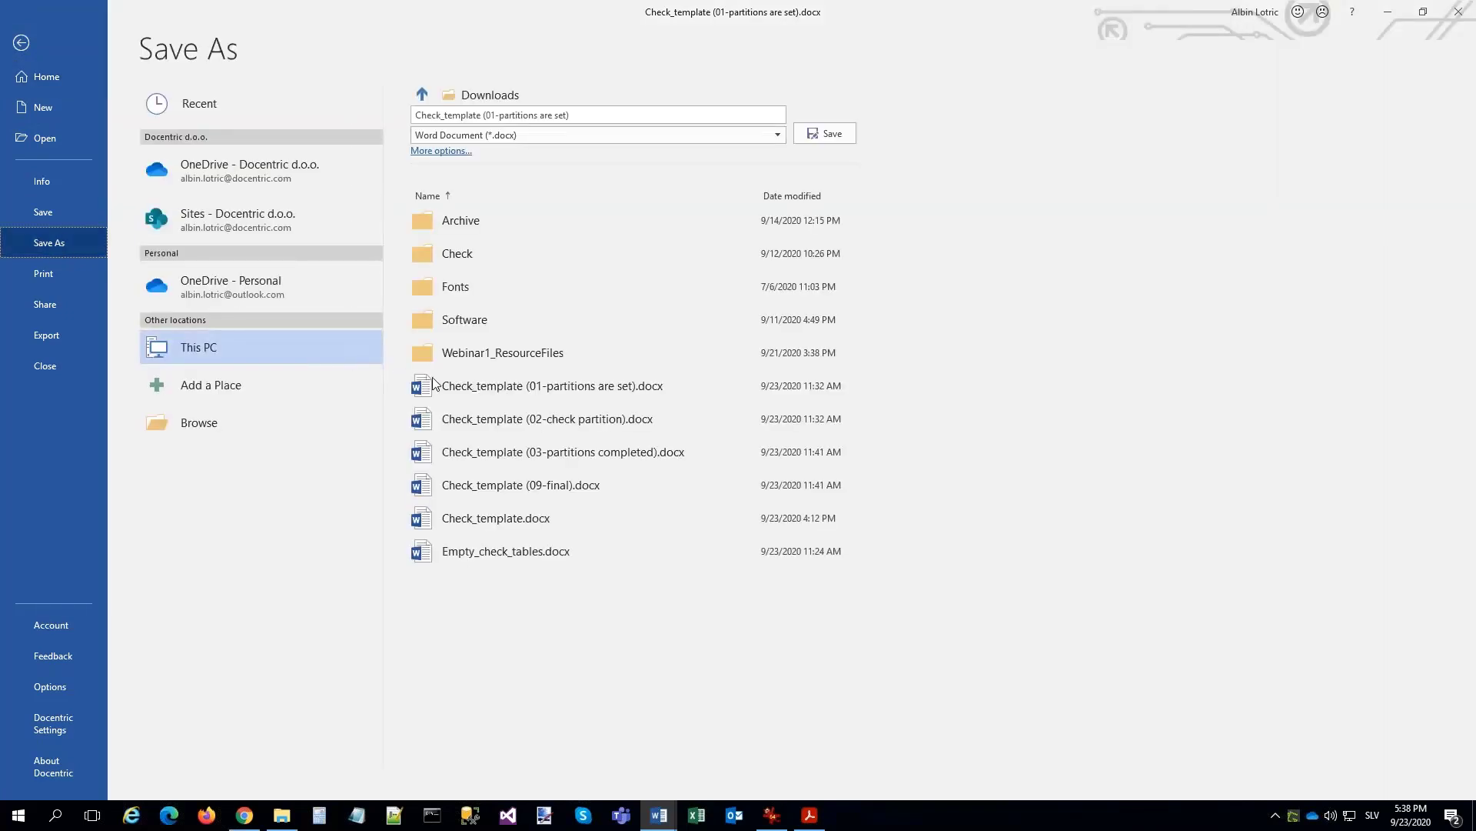
click(468, 522)
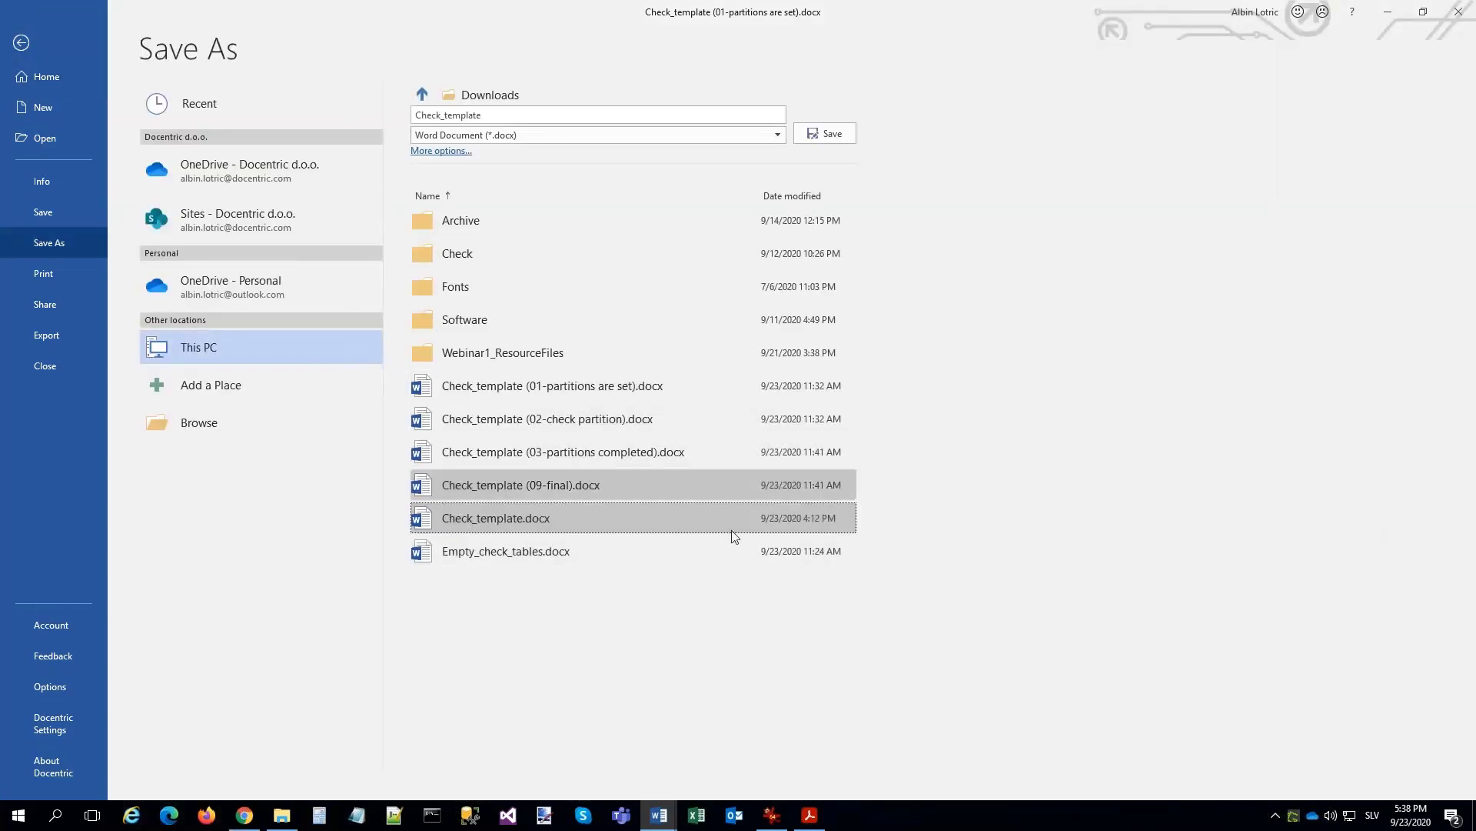
click(823, 134)
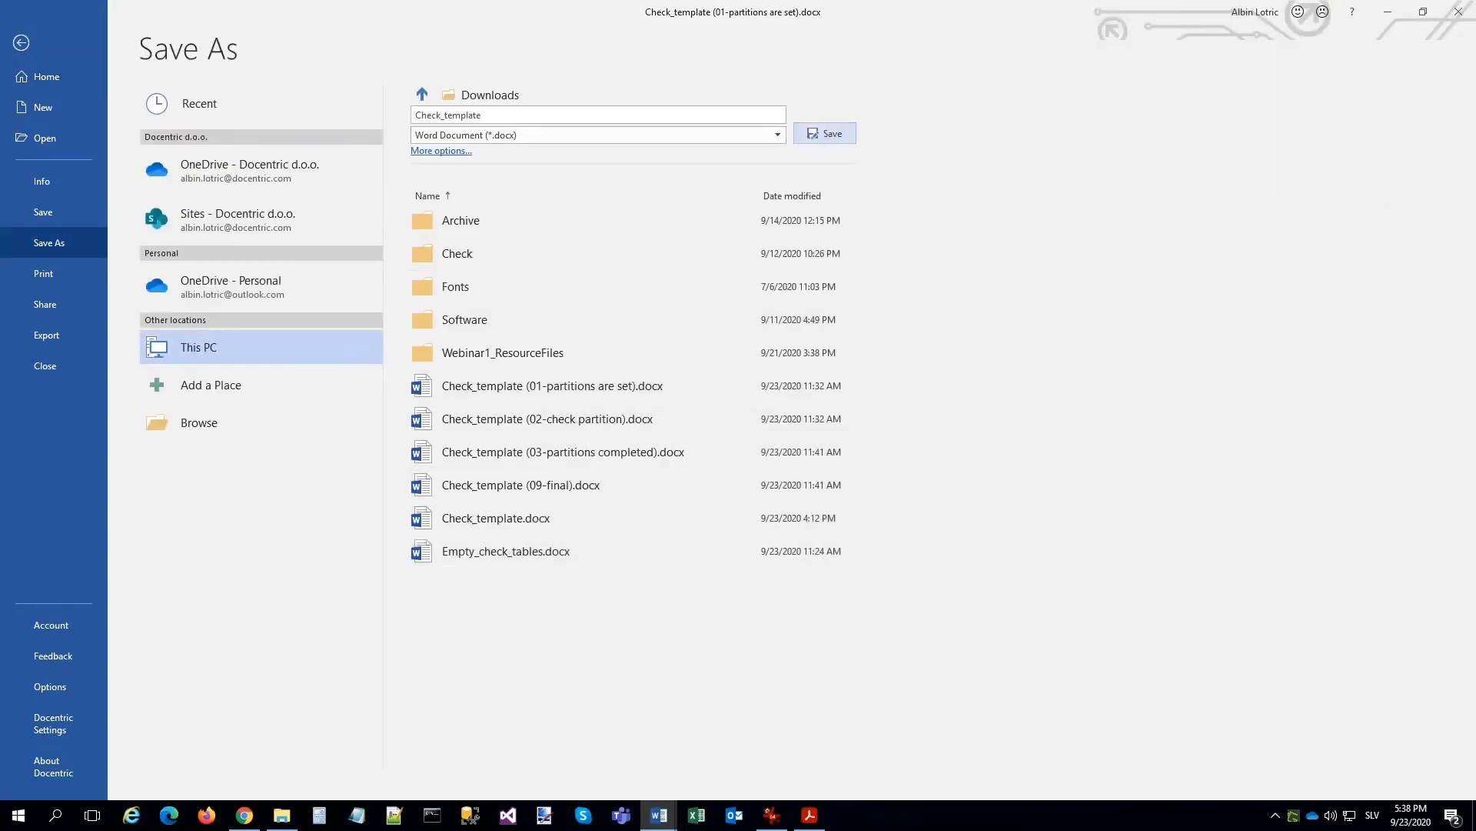
click(727, 441)
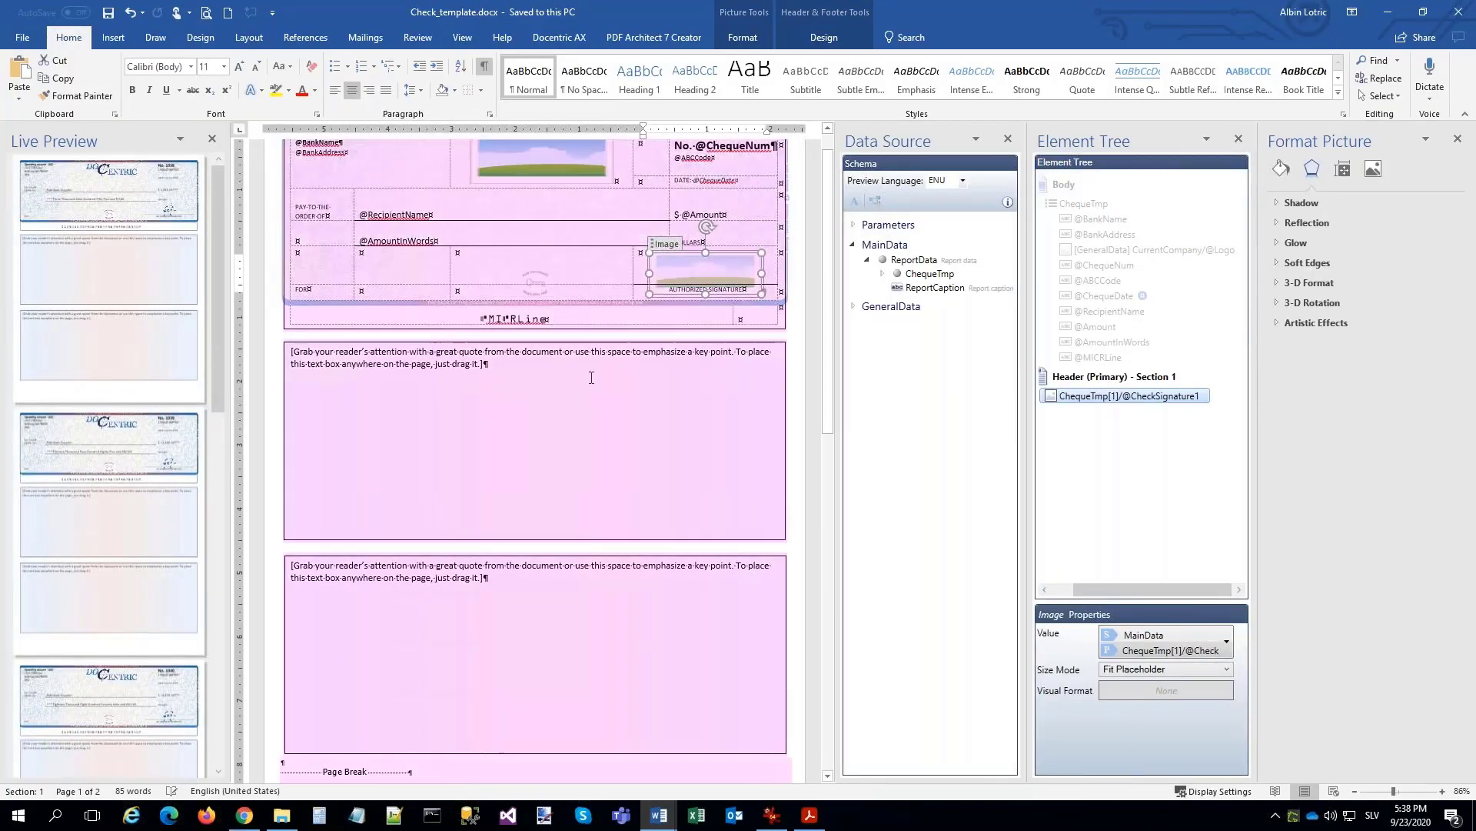
Generate a PDF preview from the template body, examine the signature on the first few checks, and return to the template.
click(498, 263)
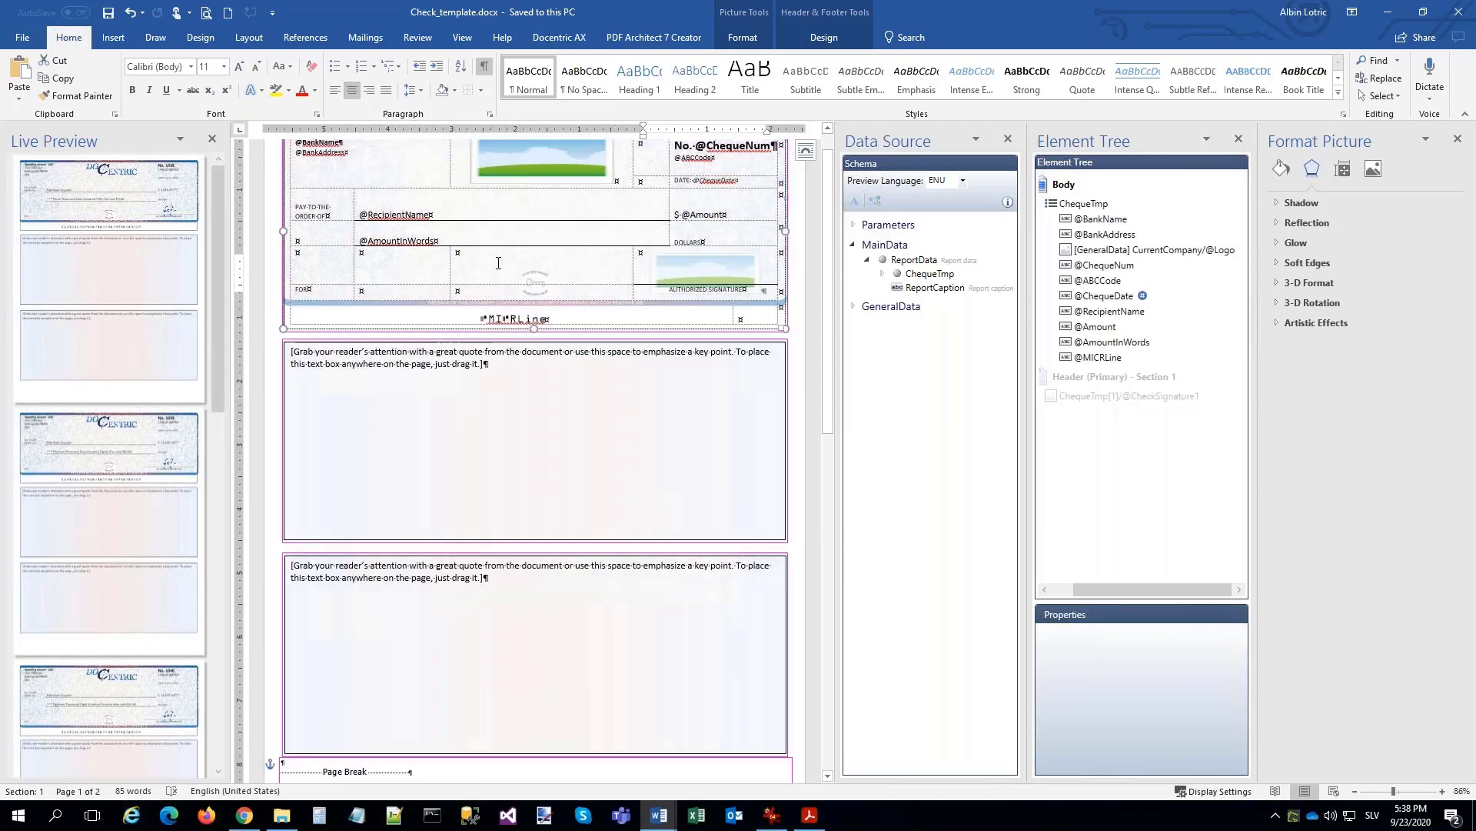
click(572, 38)
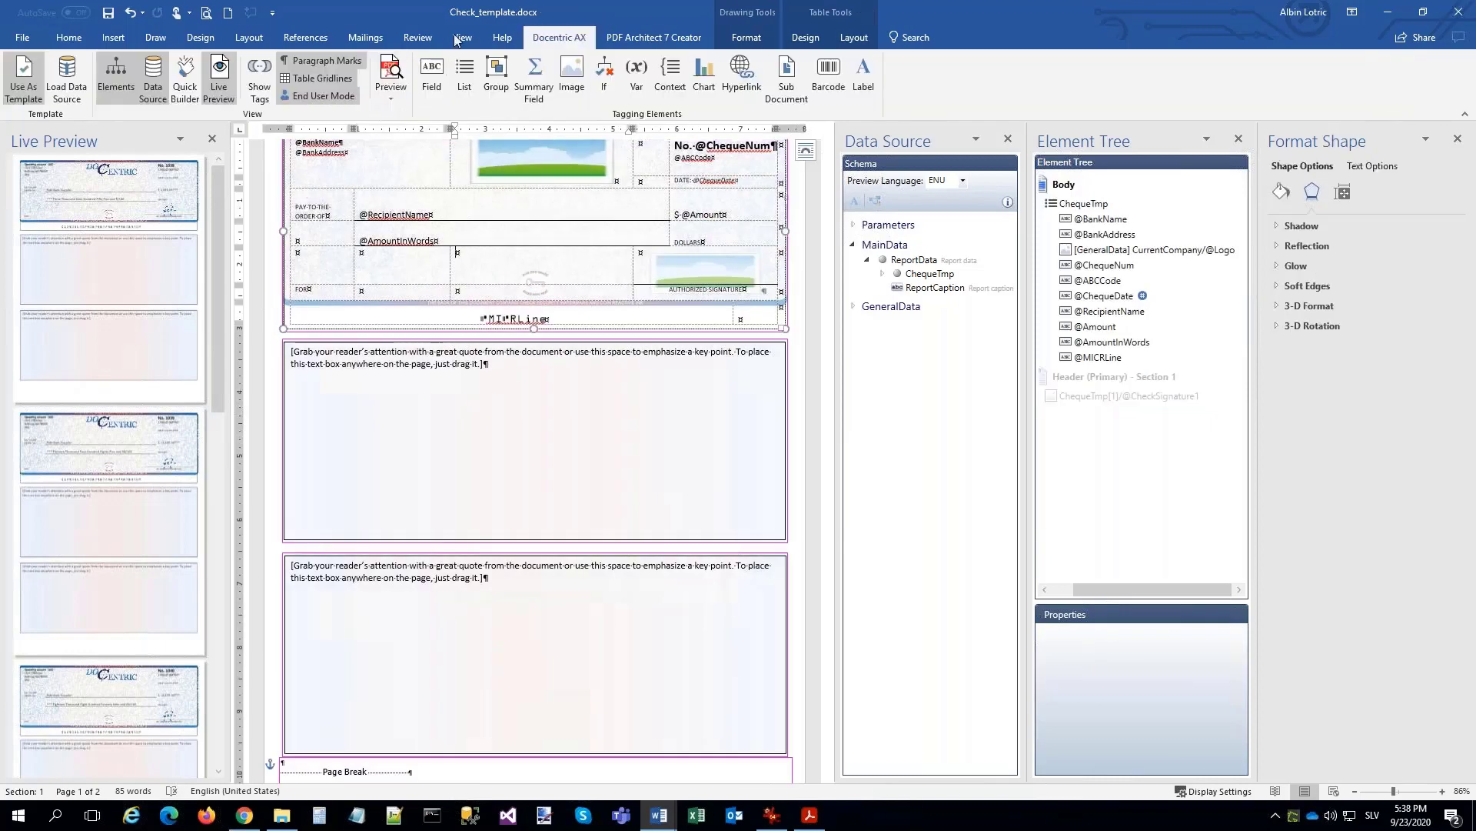
click(391, 77)
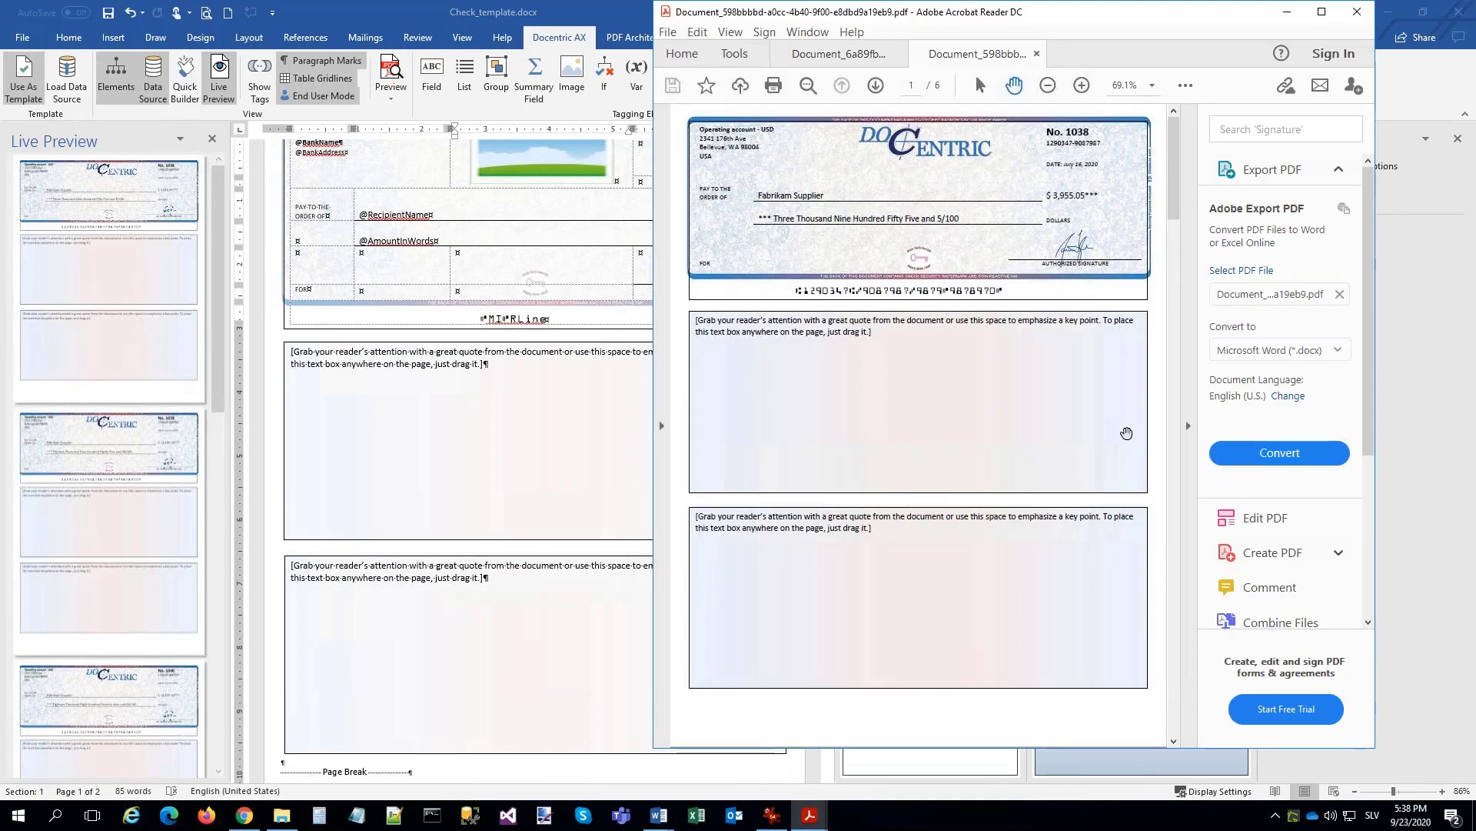
scroll(970, 427, down, 10)
scroll(968, 422, down, 6)
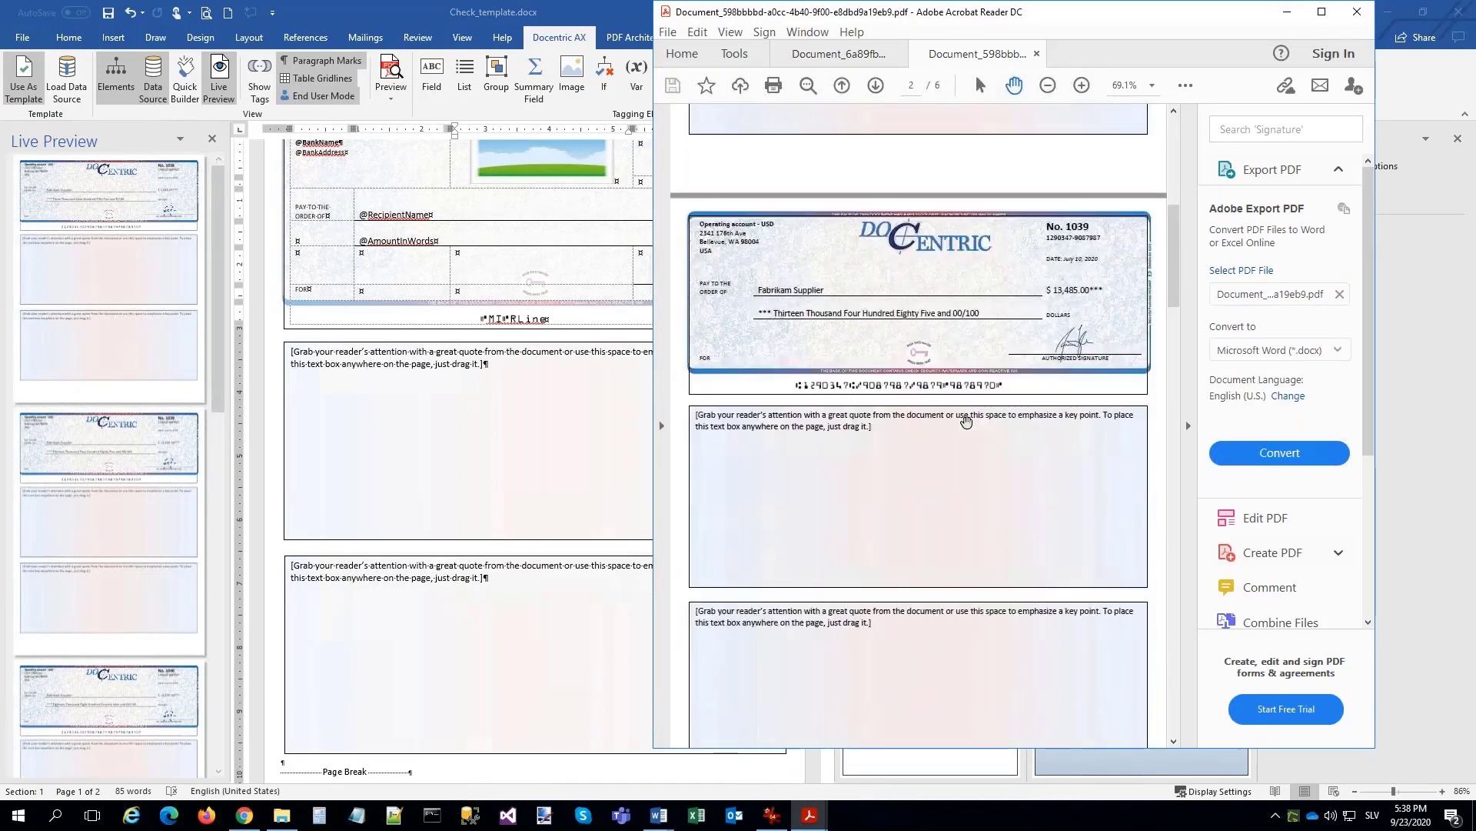
scroll(959, 411, down, 5)
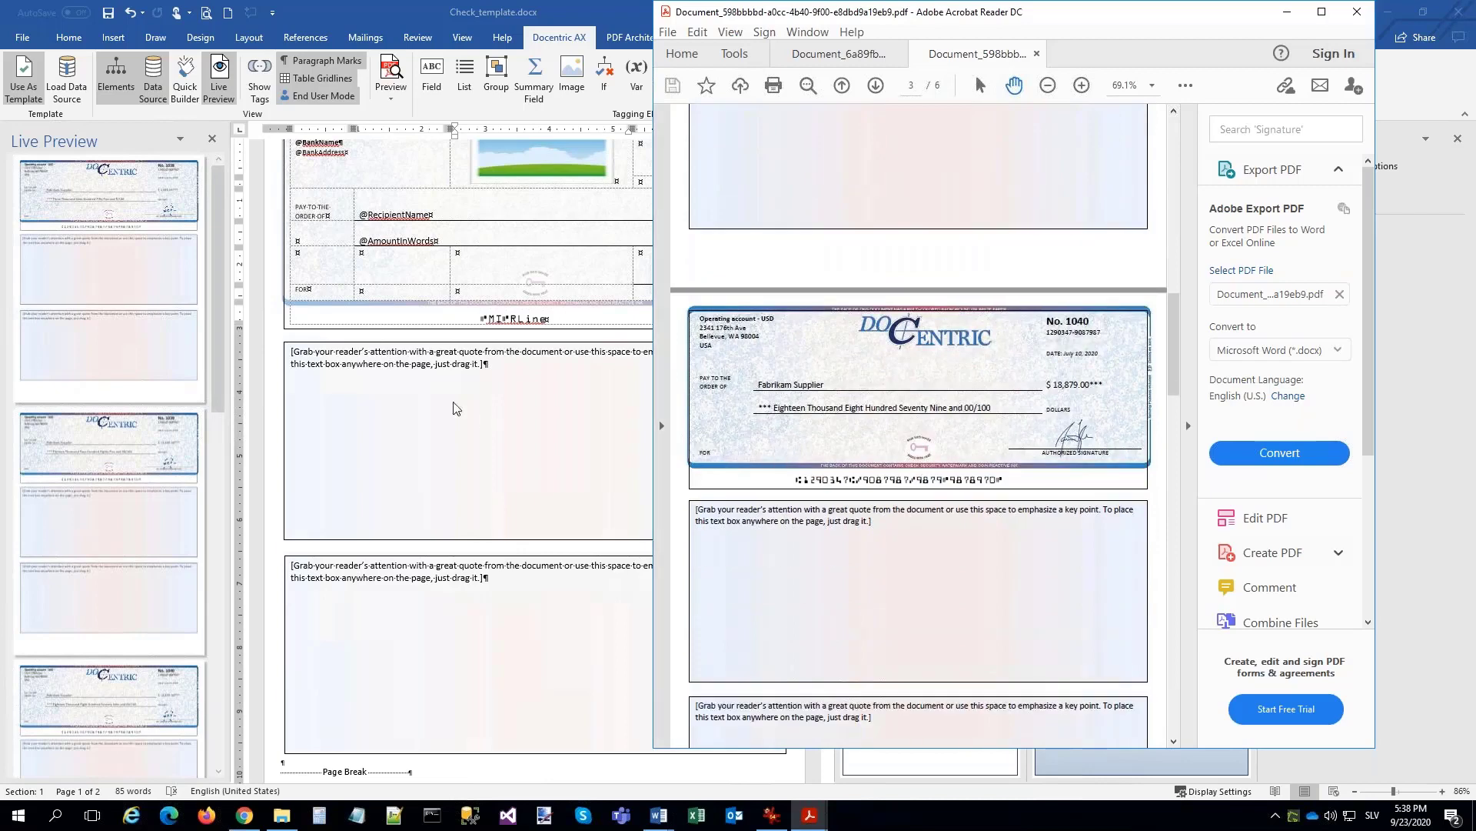
click(430, 382)
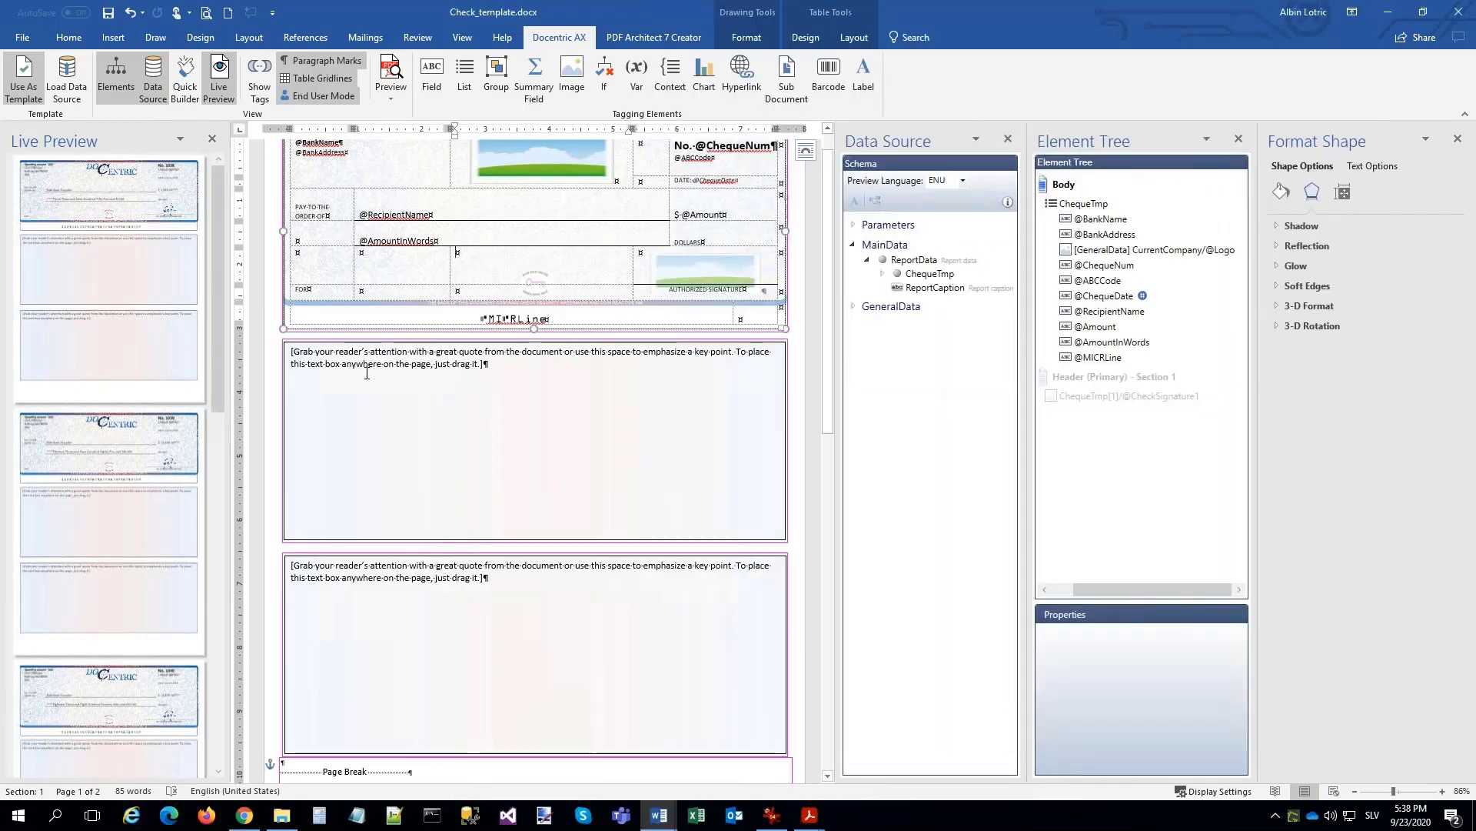
Expand the ChequeTmp data source node to review its fields, and delete the placeholder text in the text box directly below the check.
triple_click(309, 357)
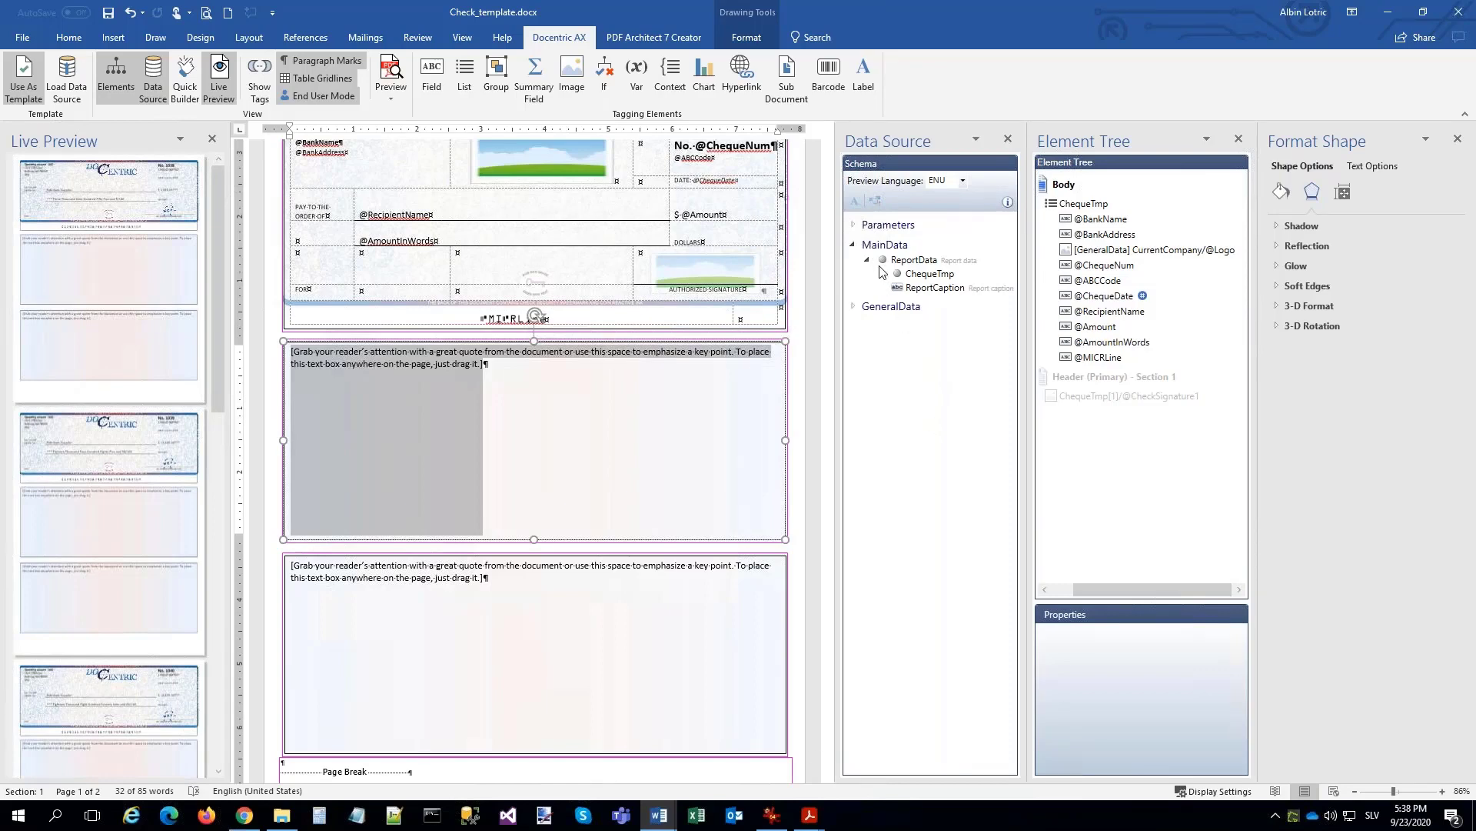
double_click(881, 308)
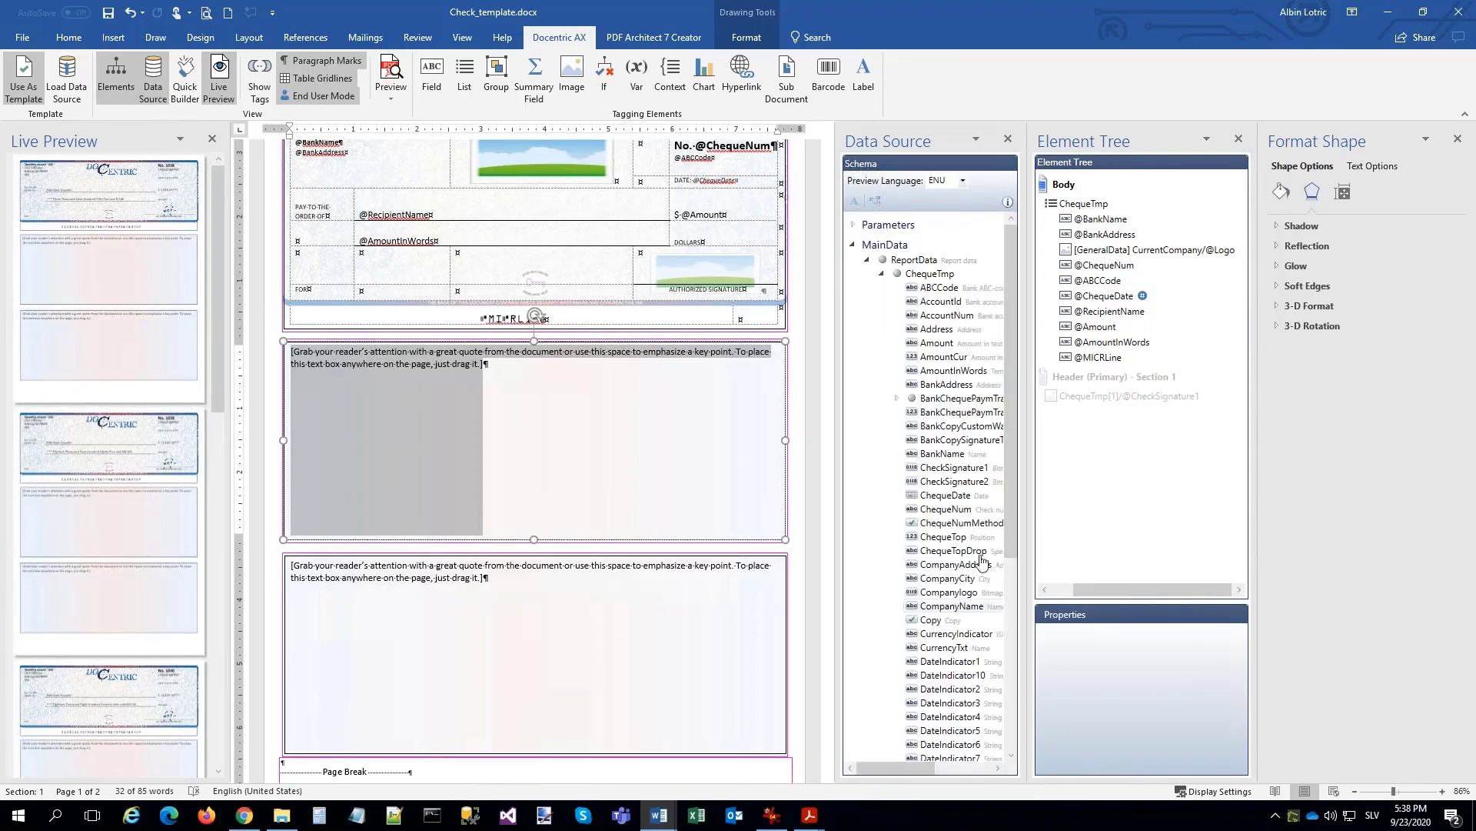
scroll(1009, 616, down, 3)
scroll(1009, 658, down, 4)
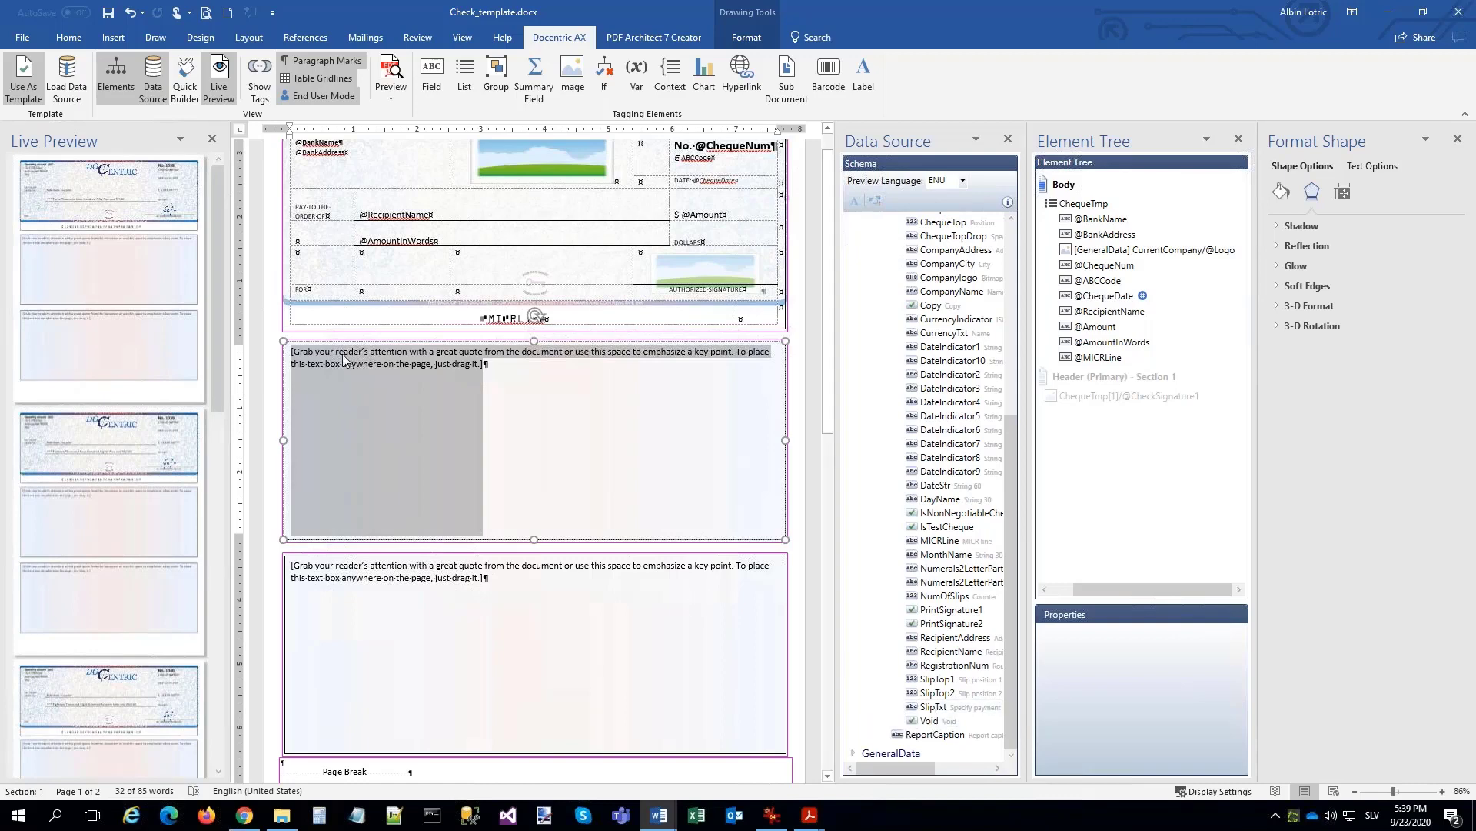
key(Delete)
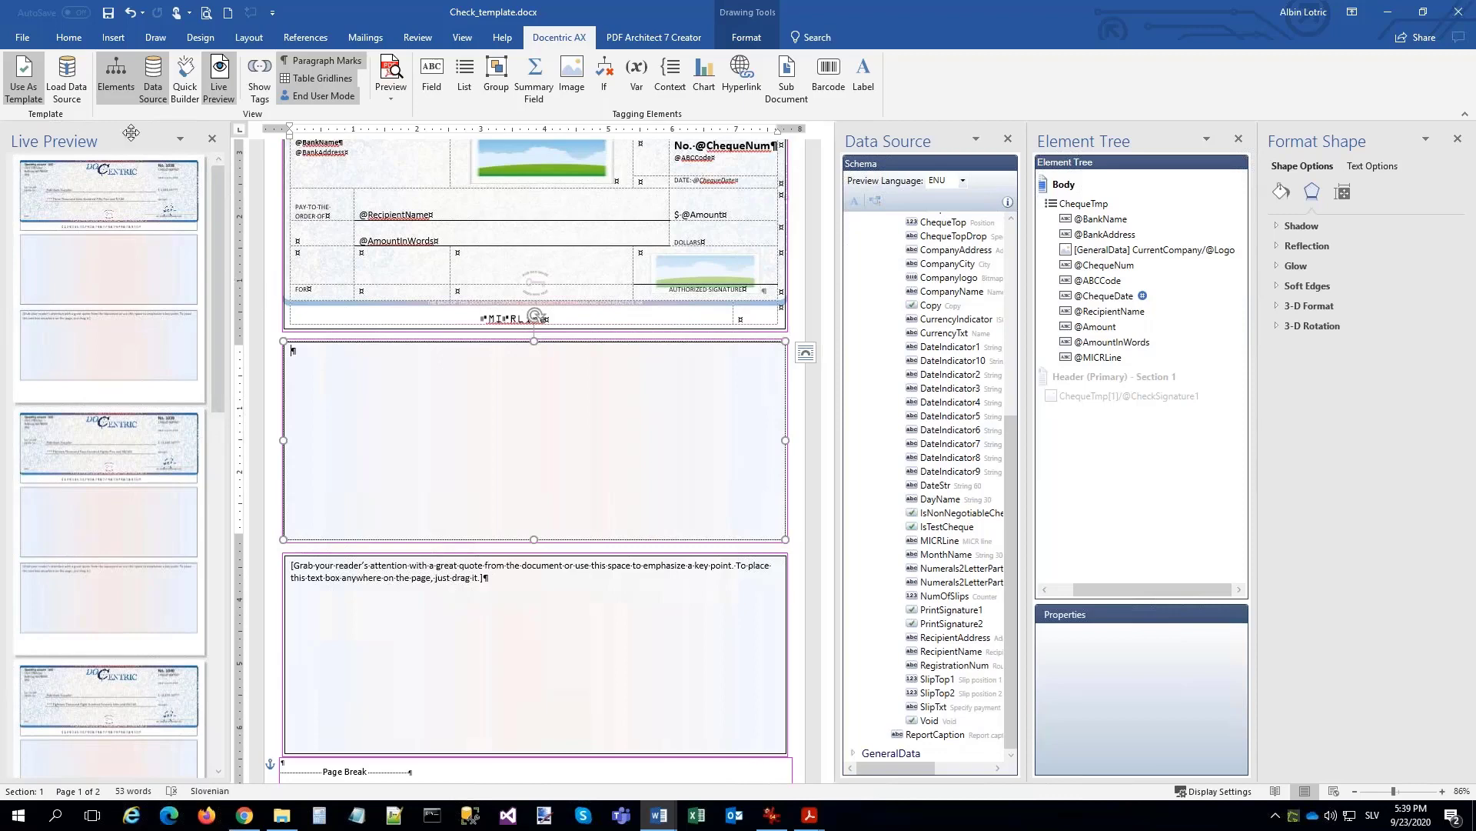
click(69, 36)
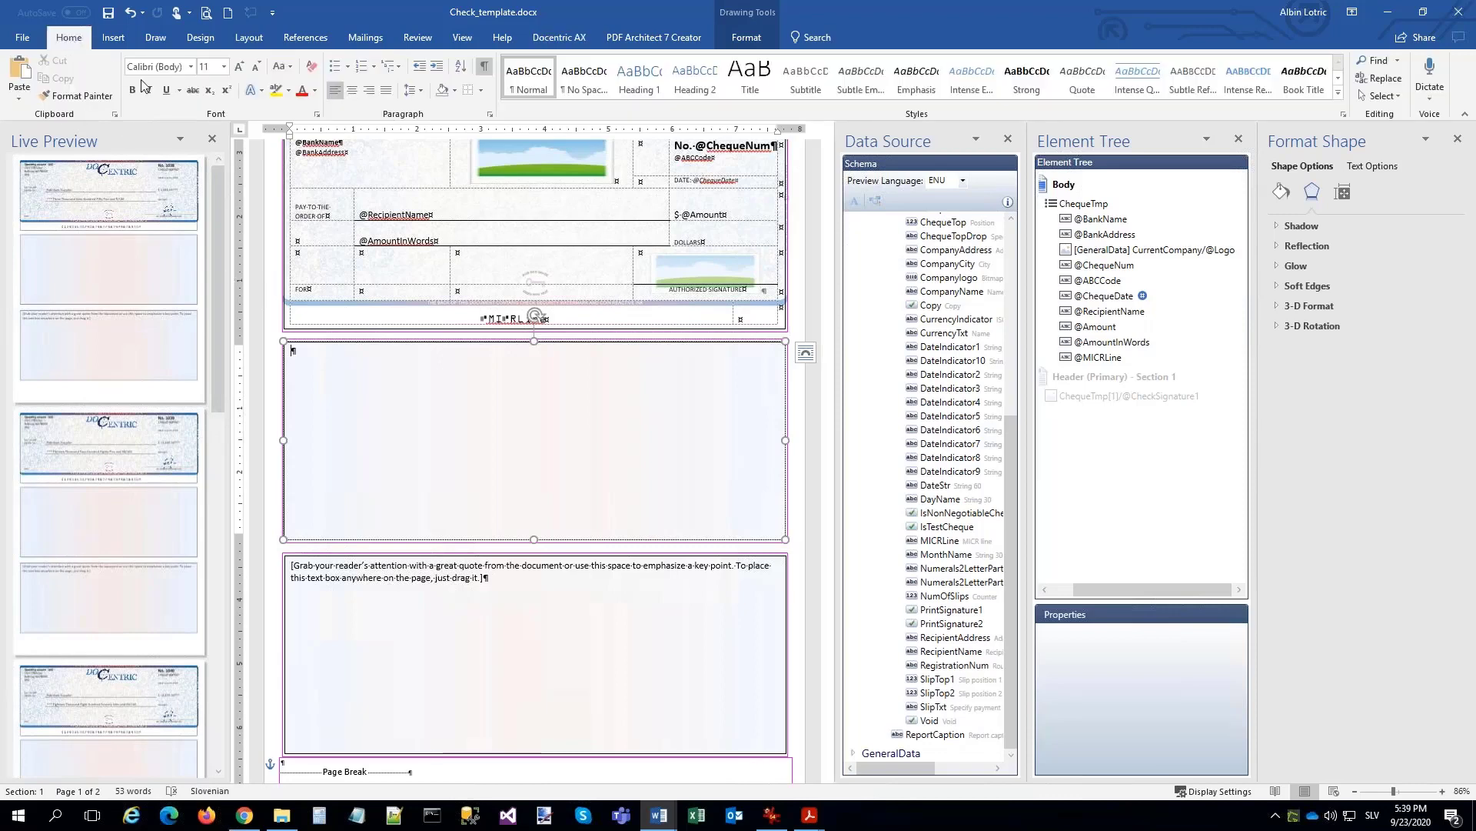
click(191, 66)
click(192, 178)
click(570, 36)
click(428, 76)
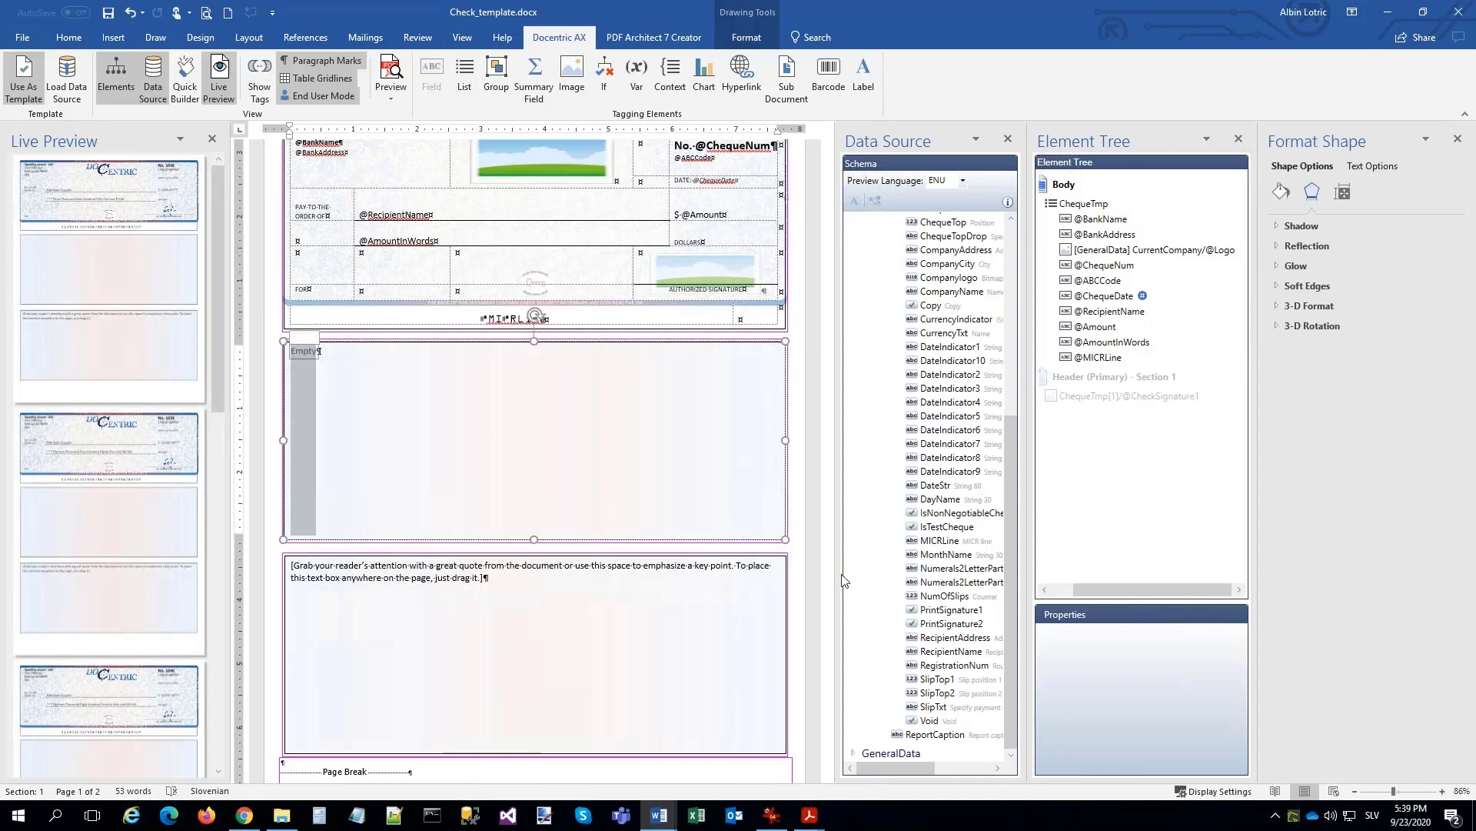
scroll(1046, 584, down, 3)
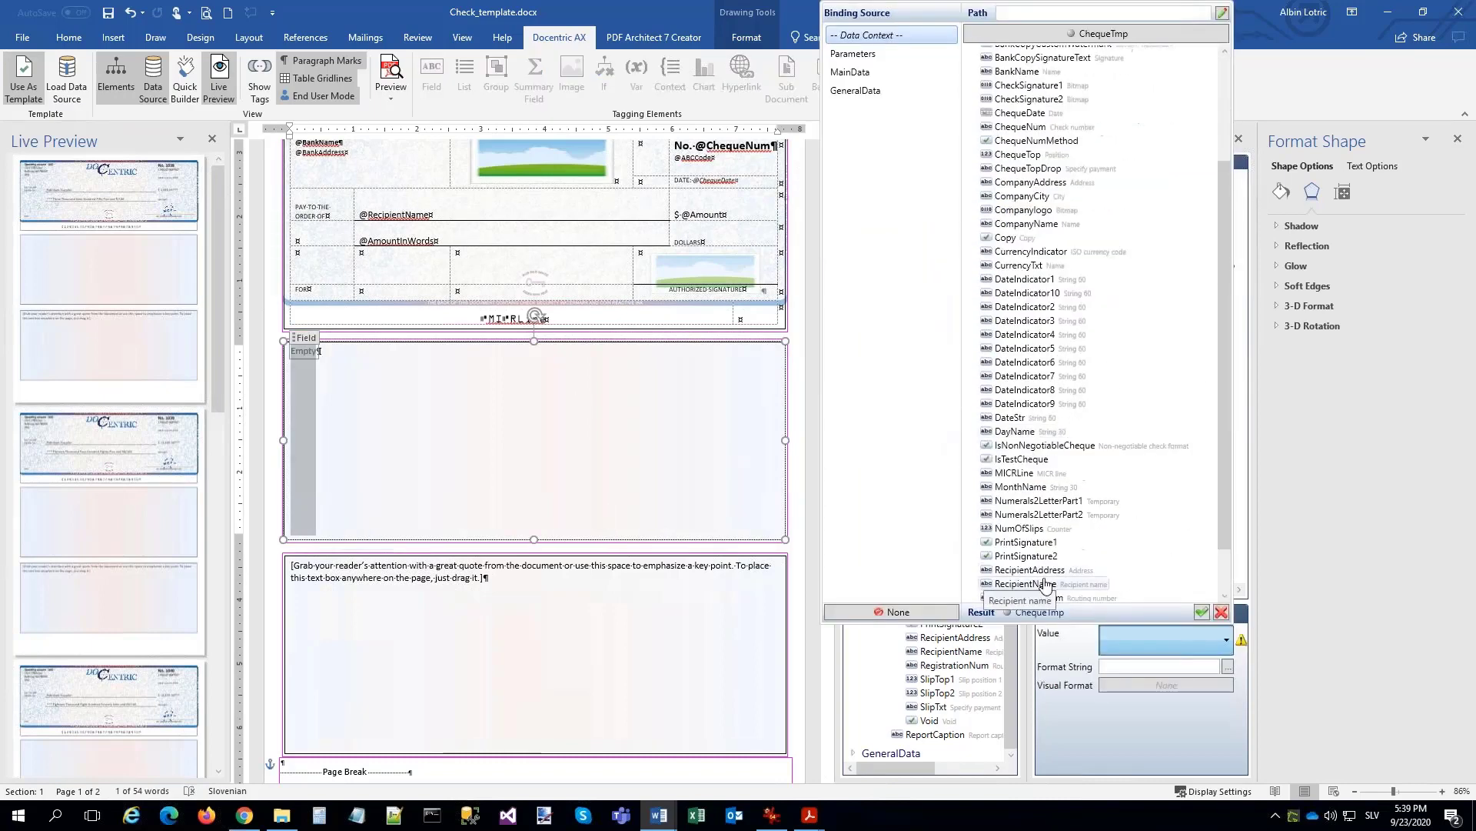
scroll(1048, 581, down, 3)
double_click(1009, 581)
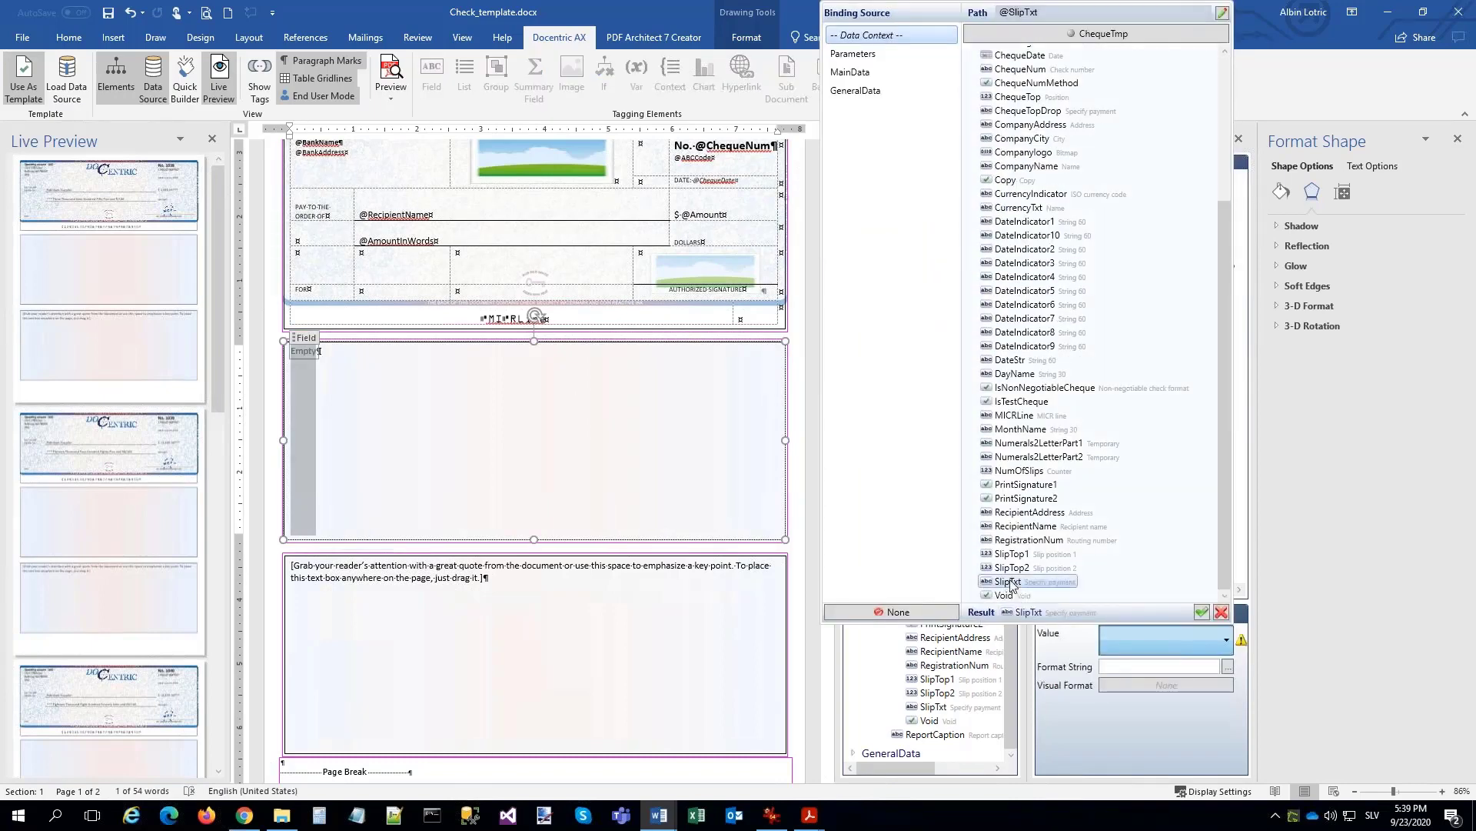
click(302, 595)
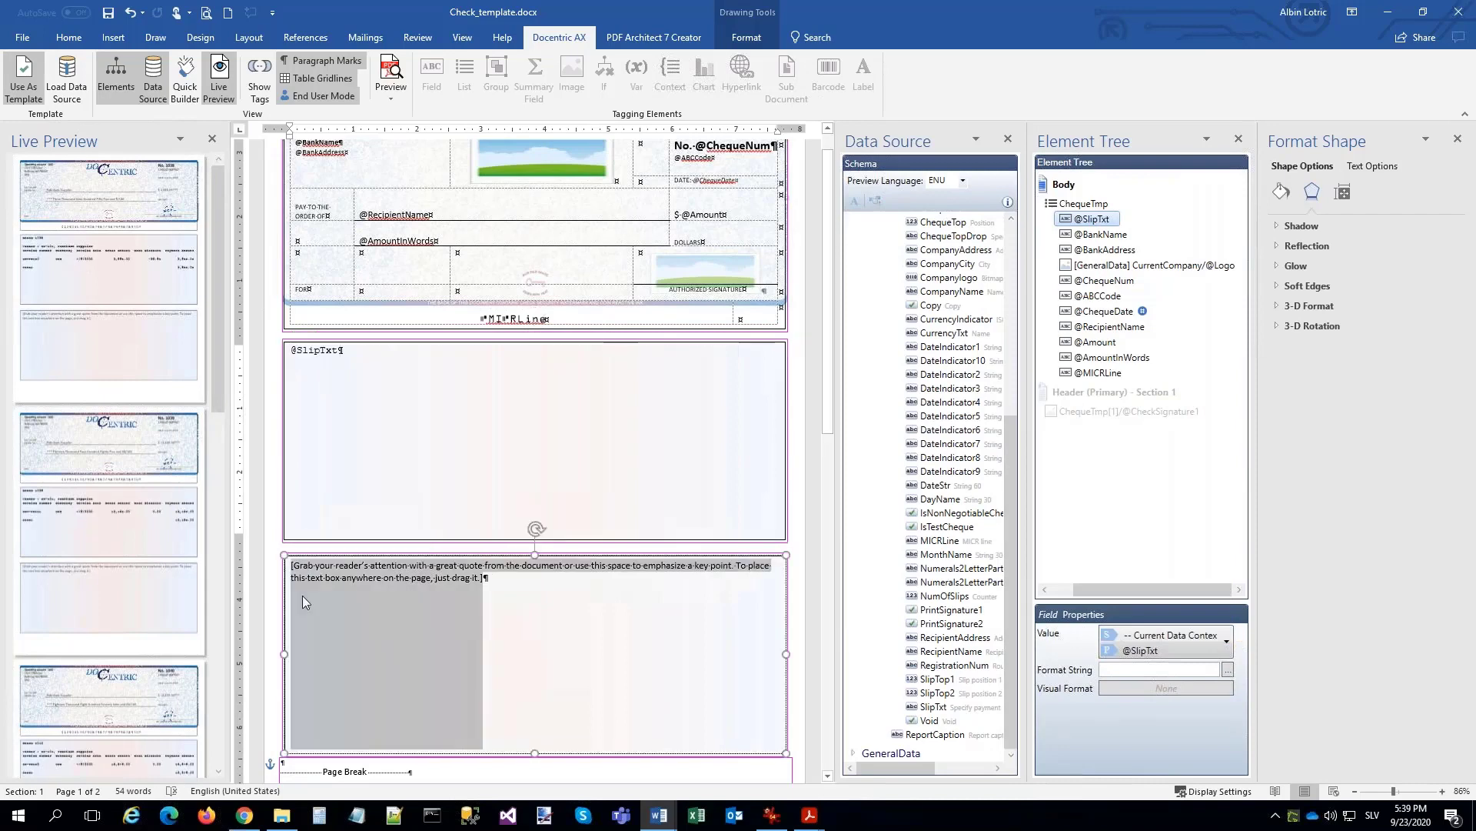
Generate a PDF preview, compare its payment slip with the _045-required_result.png image, and return to the template.
click(383, 270)
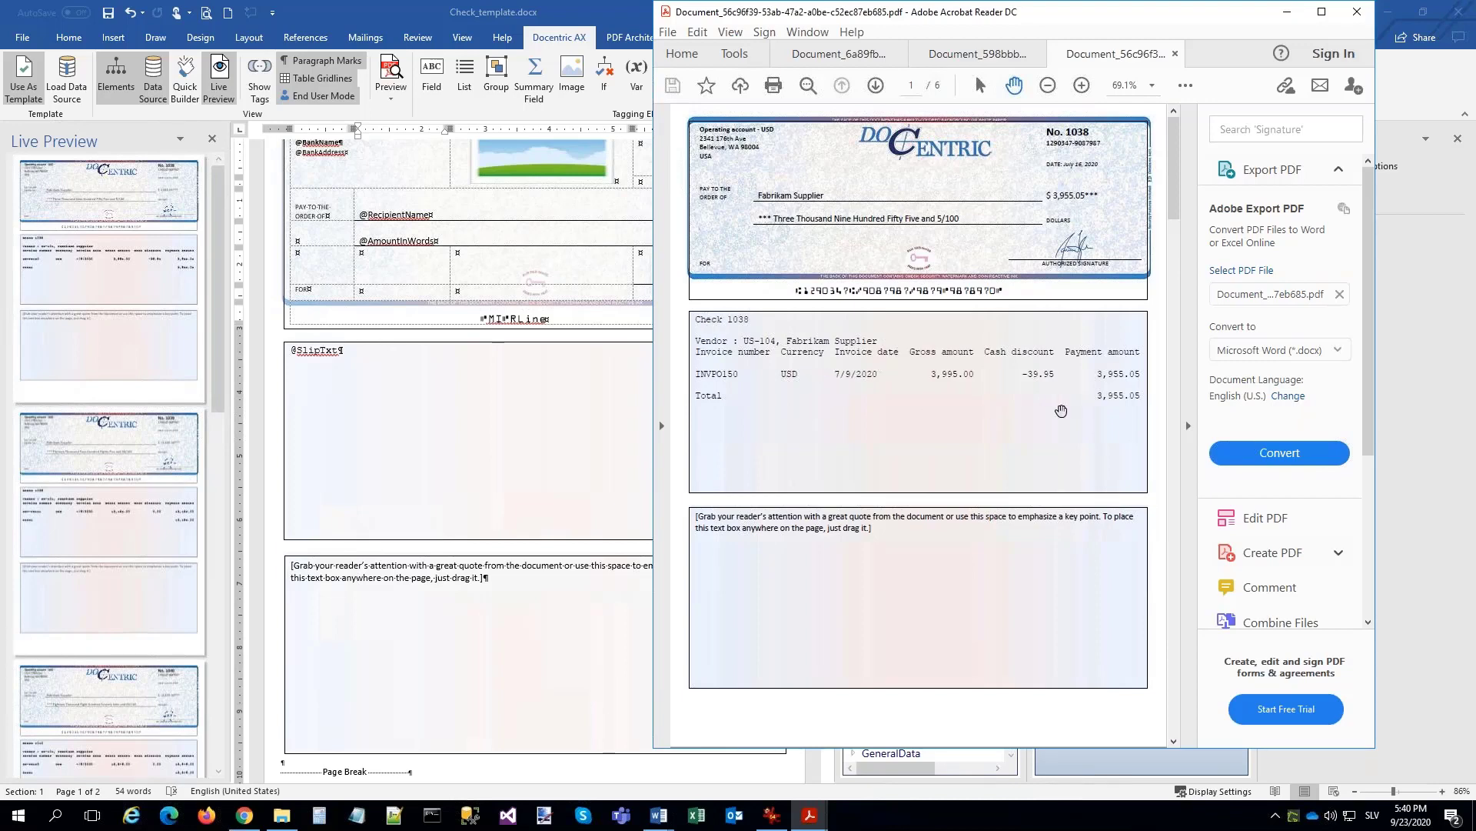
click(773, 816)
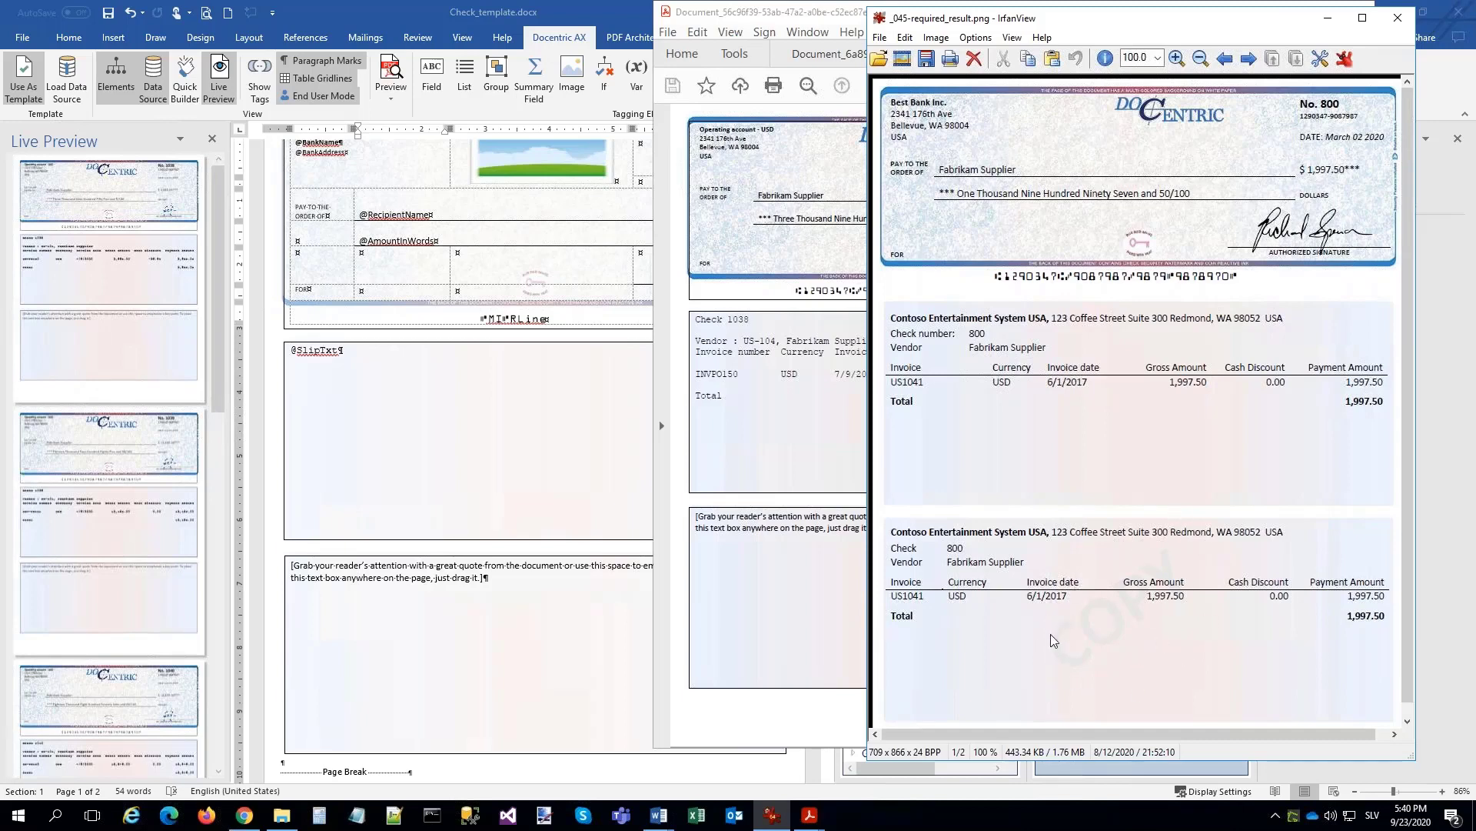
click(814, 561)
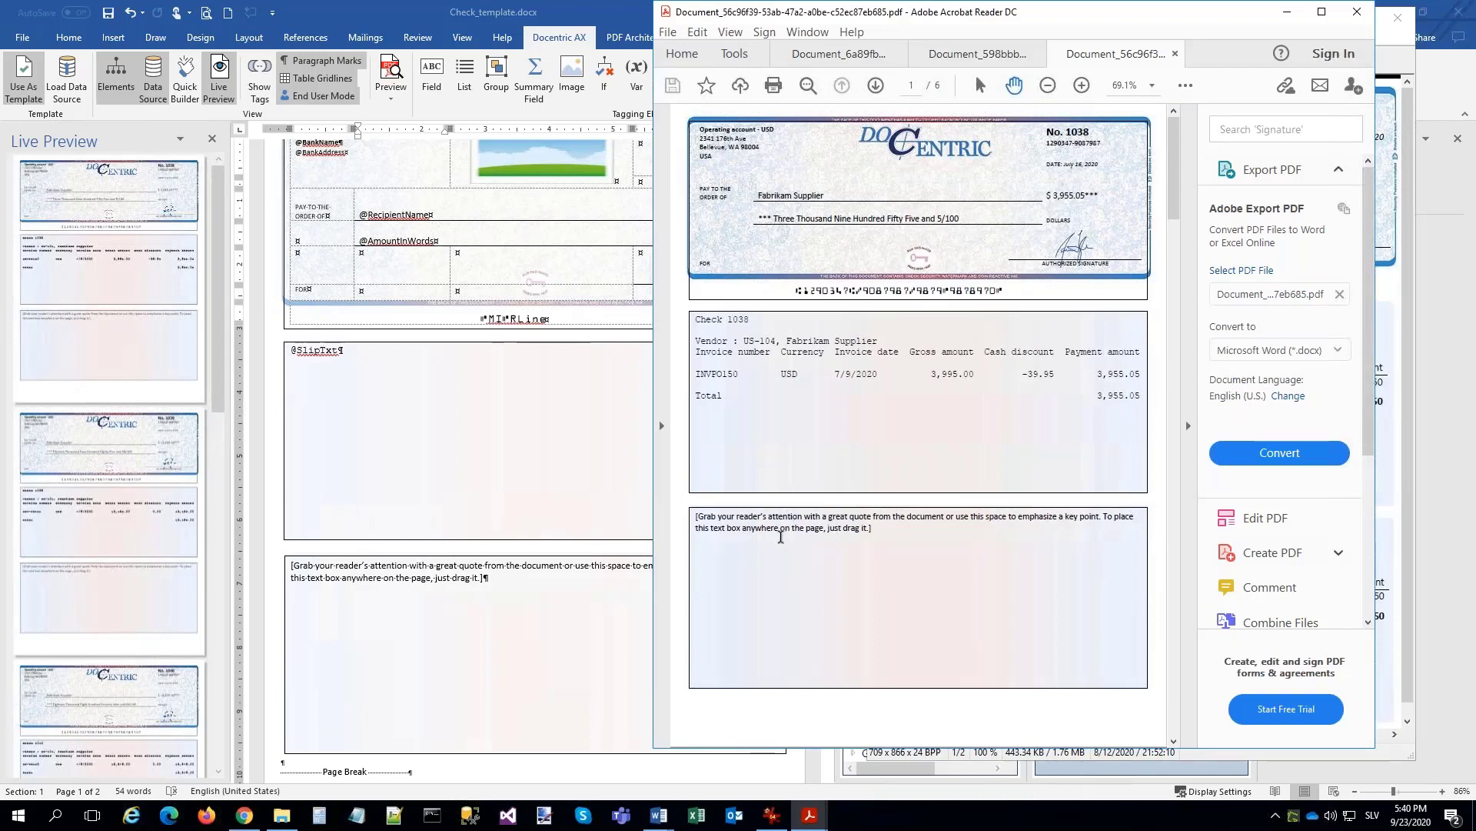
click(458, 584)
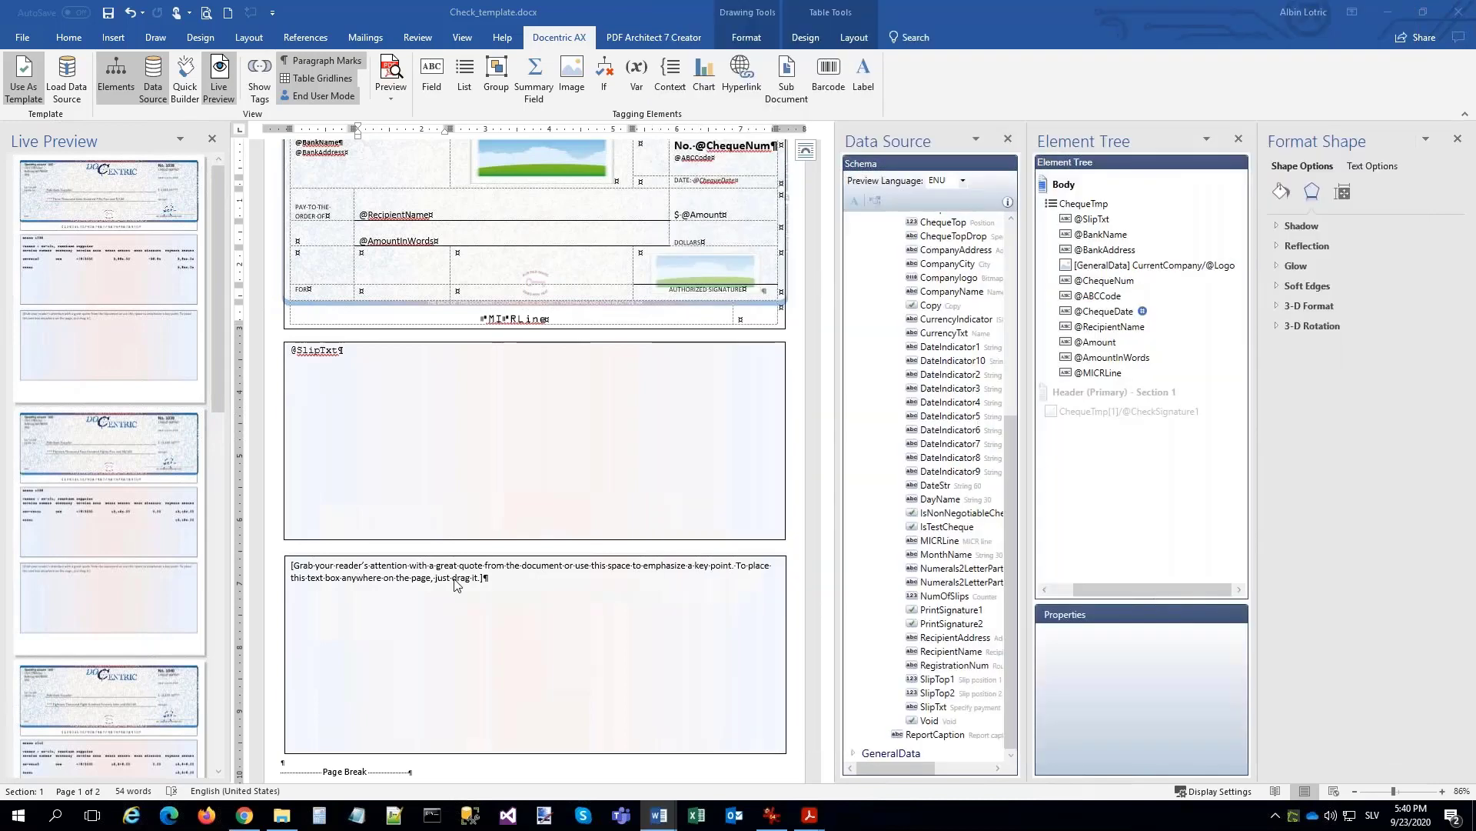
Replace the placeholder text in the lower text box below the check with the invoice table copied from Empty_check_tables.docx.
triple_click(367, 568)
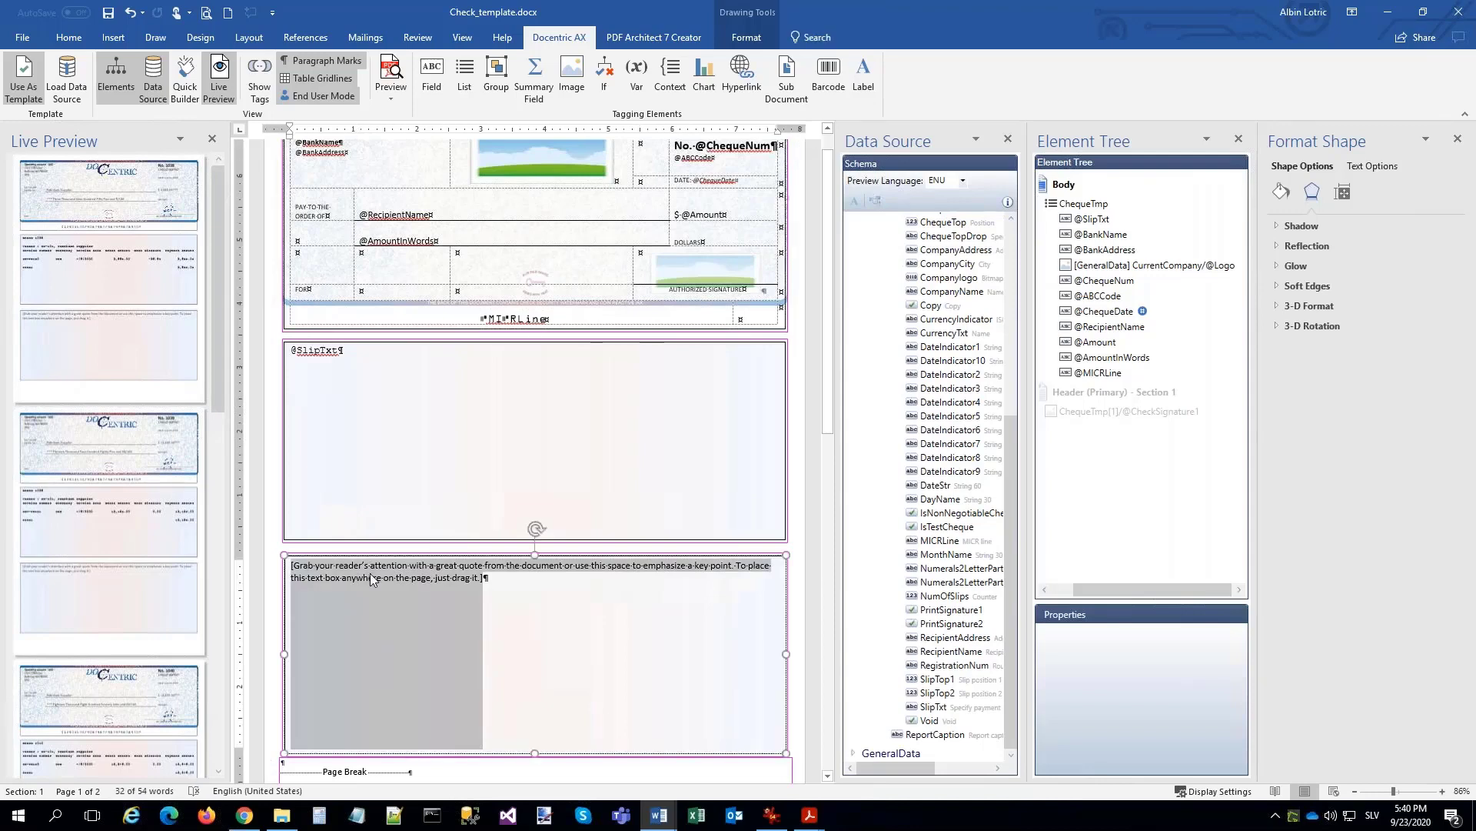
key(Delete)
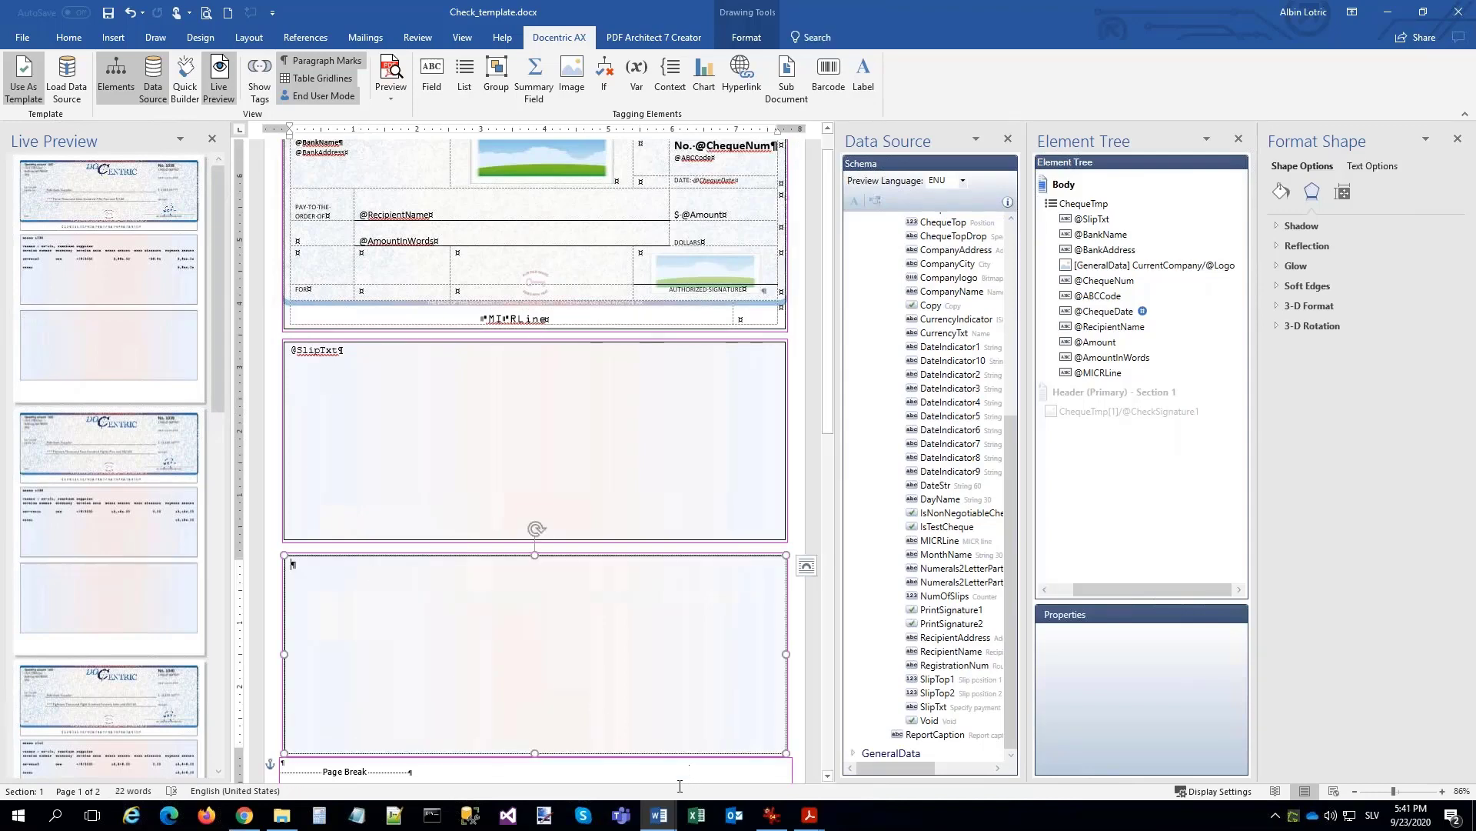
click(658, 815)
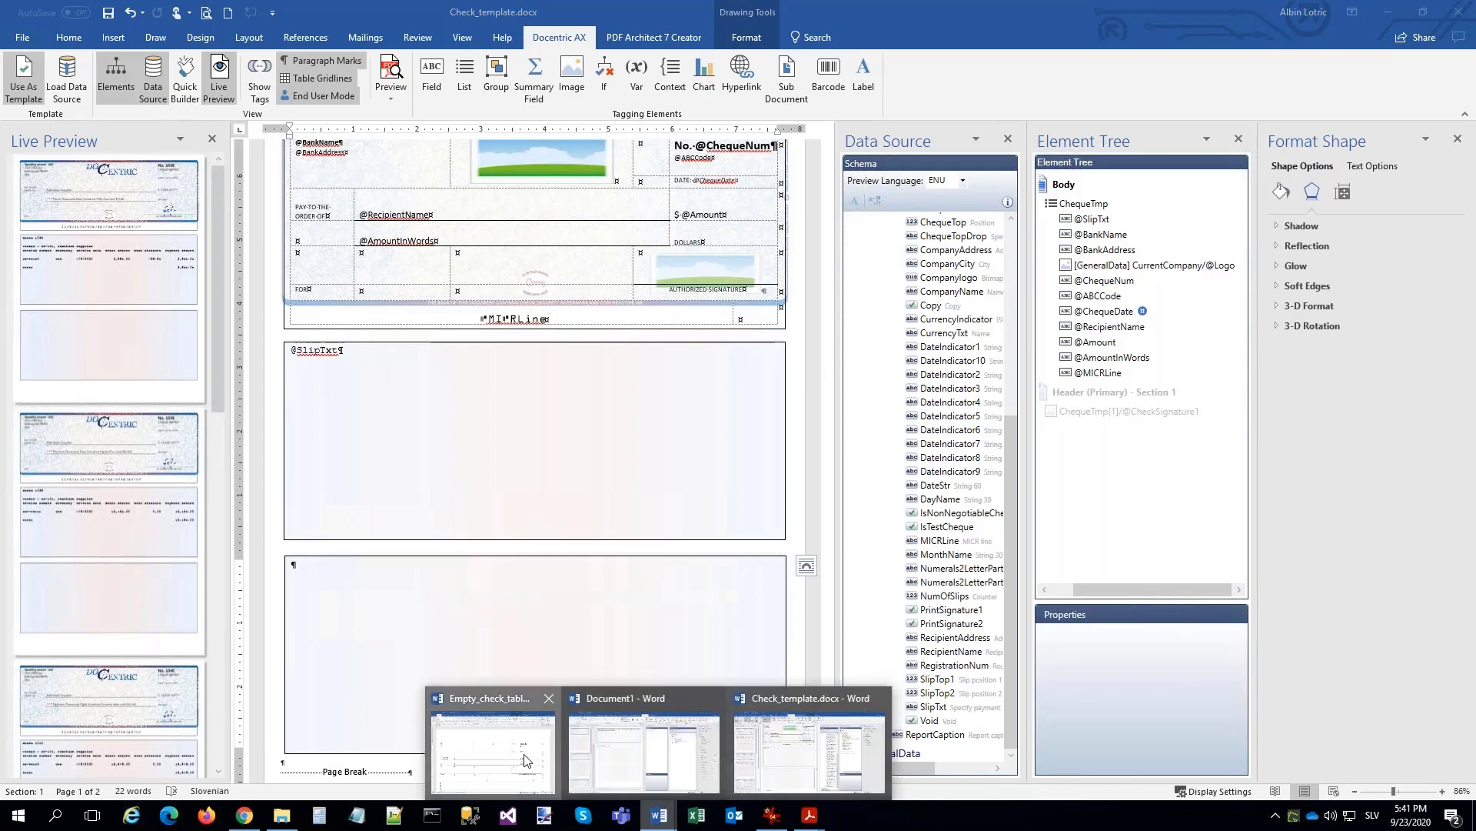
click(526, 760)
scroll(304, 619, down, 5)
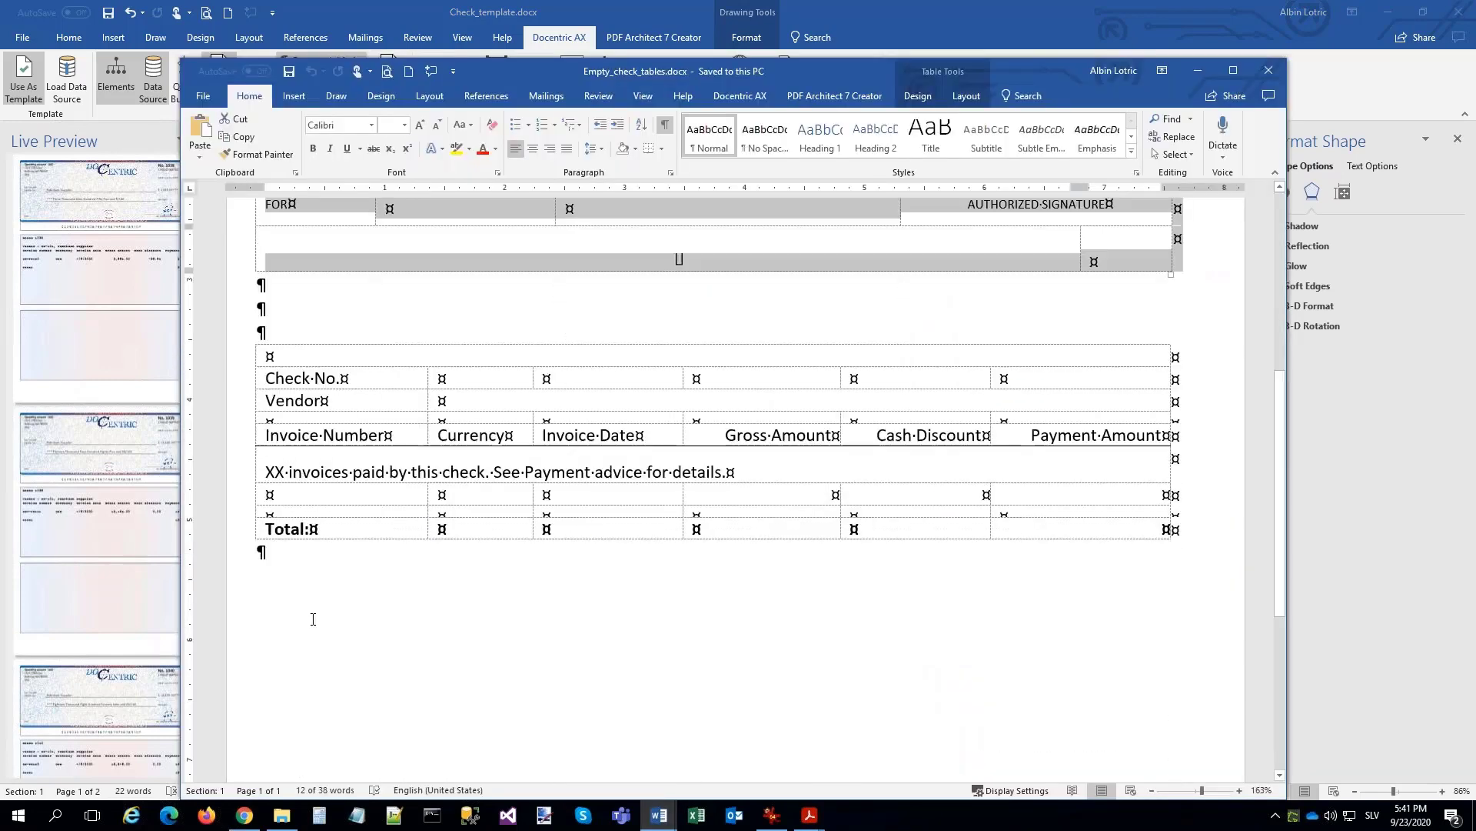
click(286, 355)
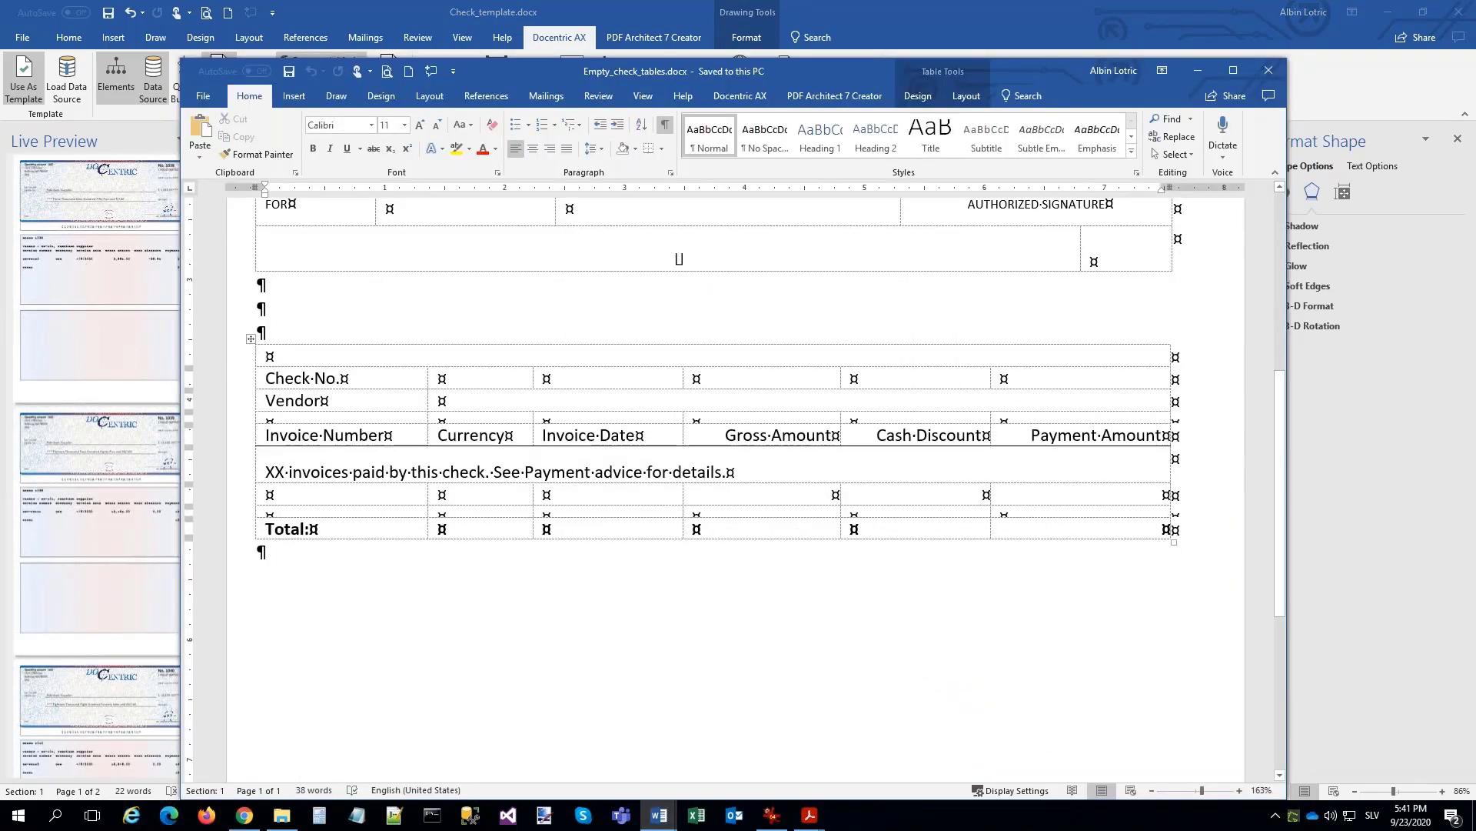
click(250, 339)
right_click(310, 374)
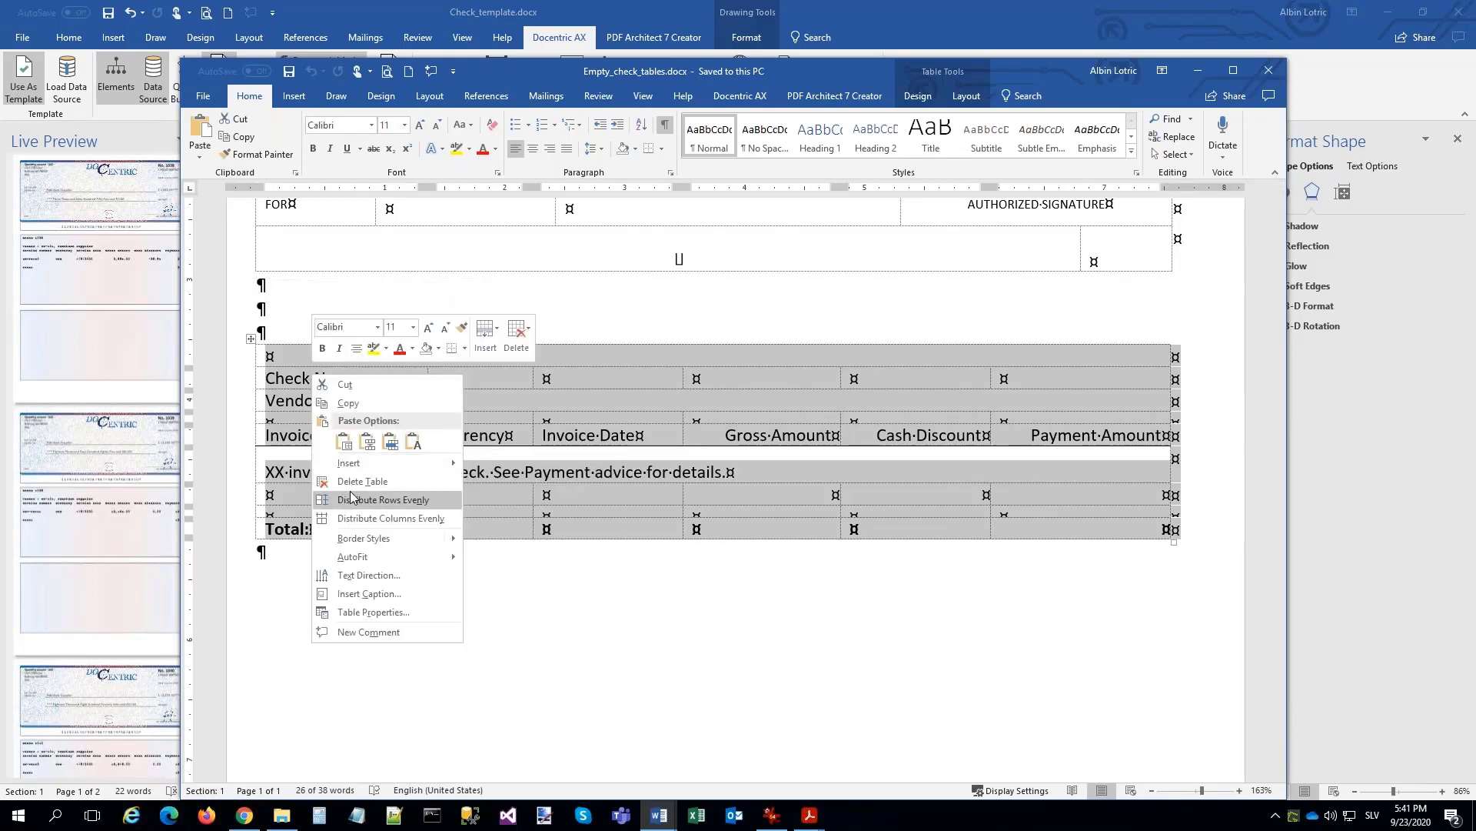
click(340, 400)
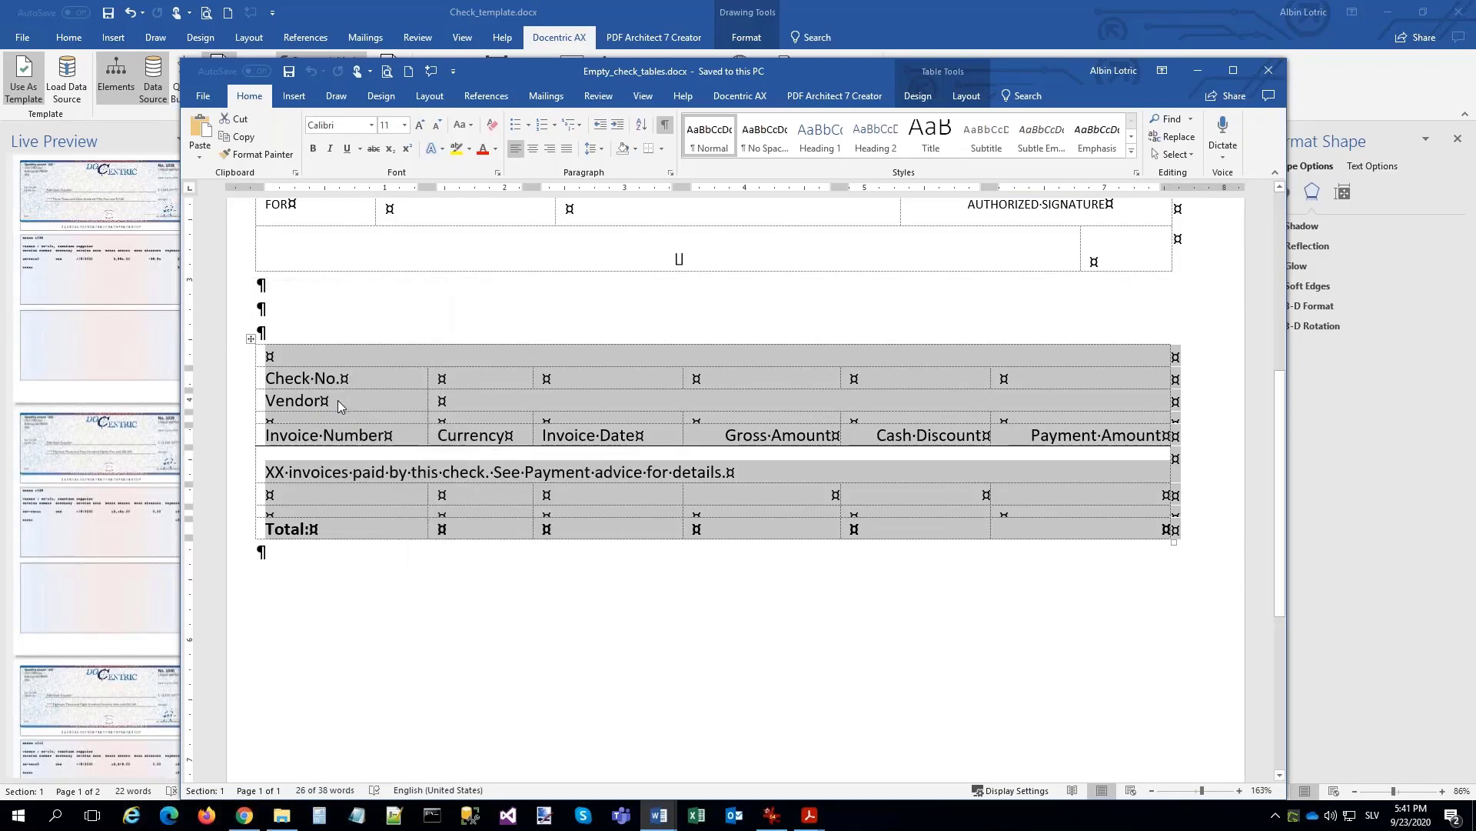
key(alt+Tab)
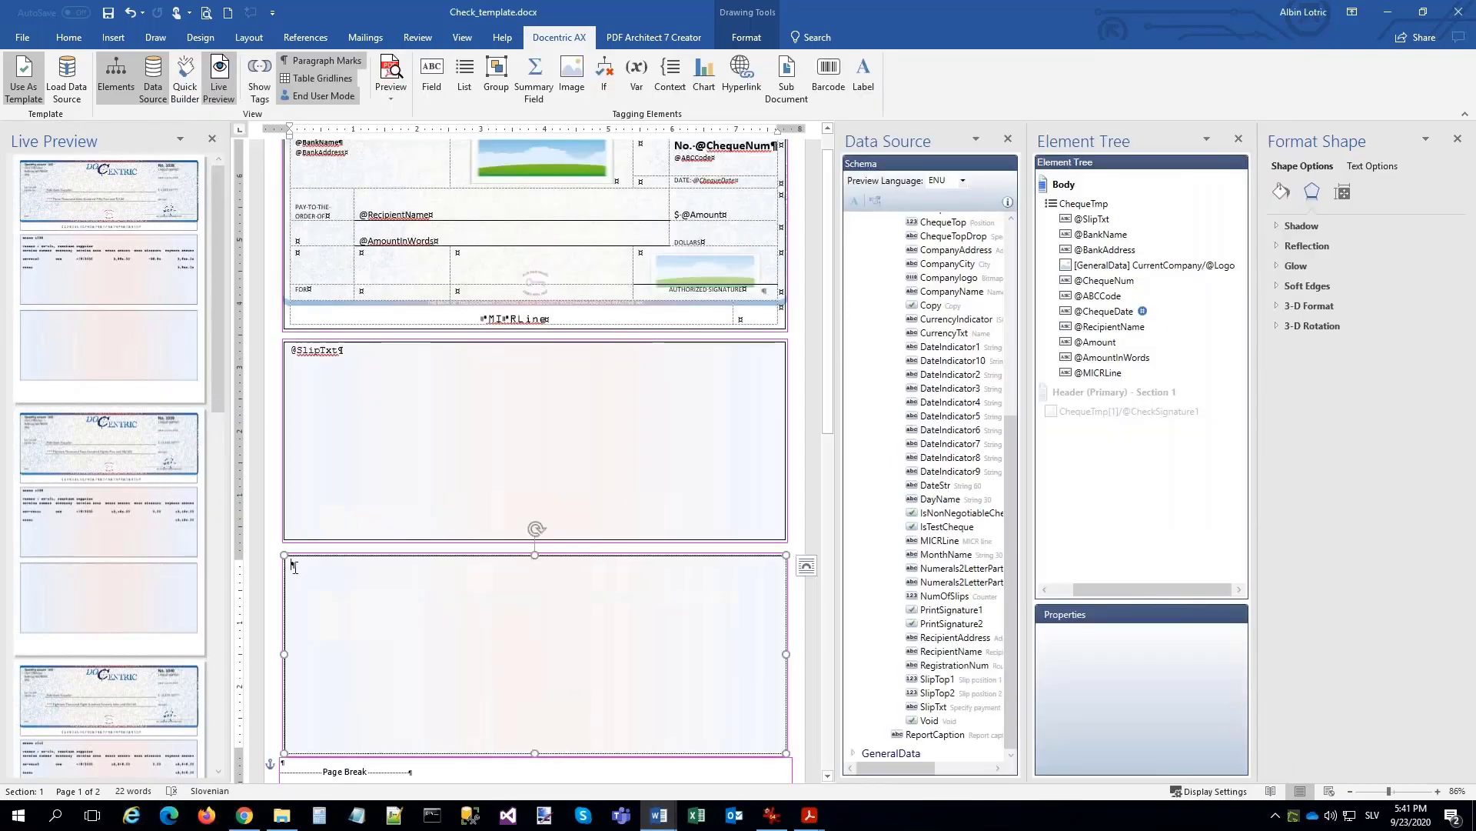
right_click(295, 567)
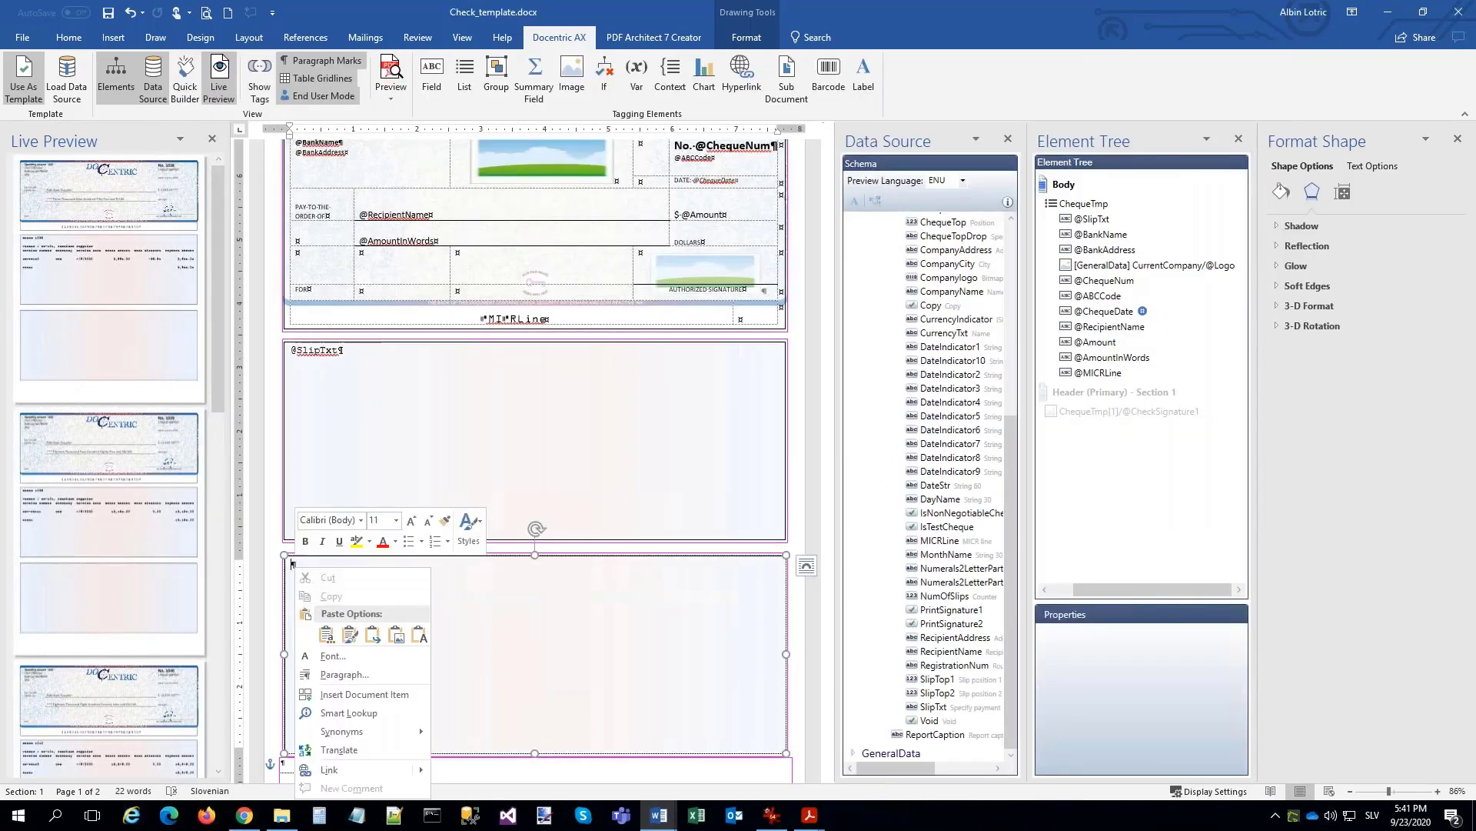
click(321, 634)
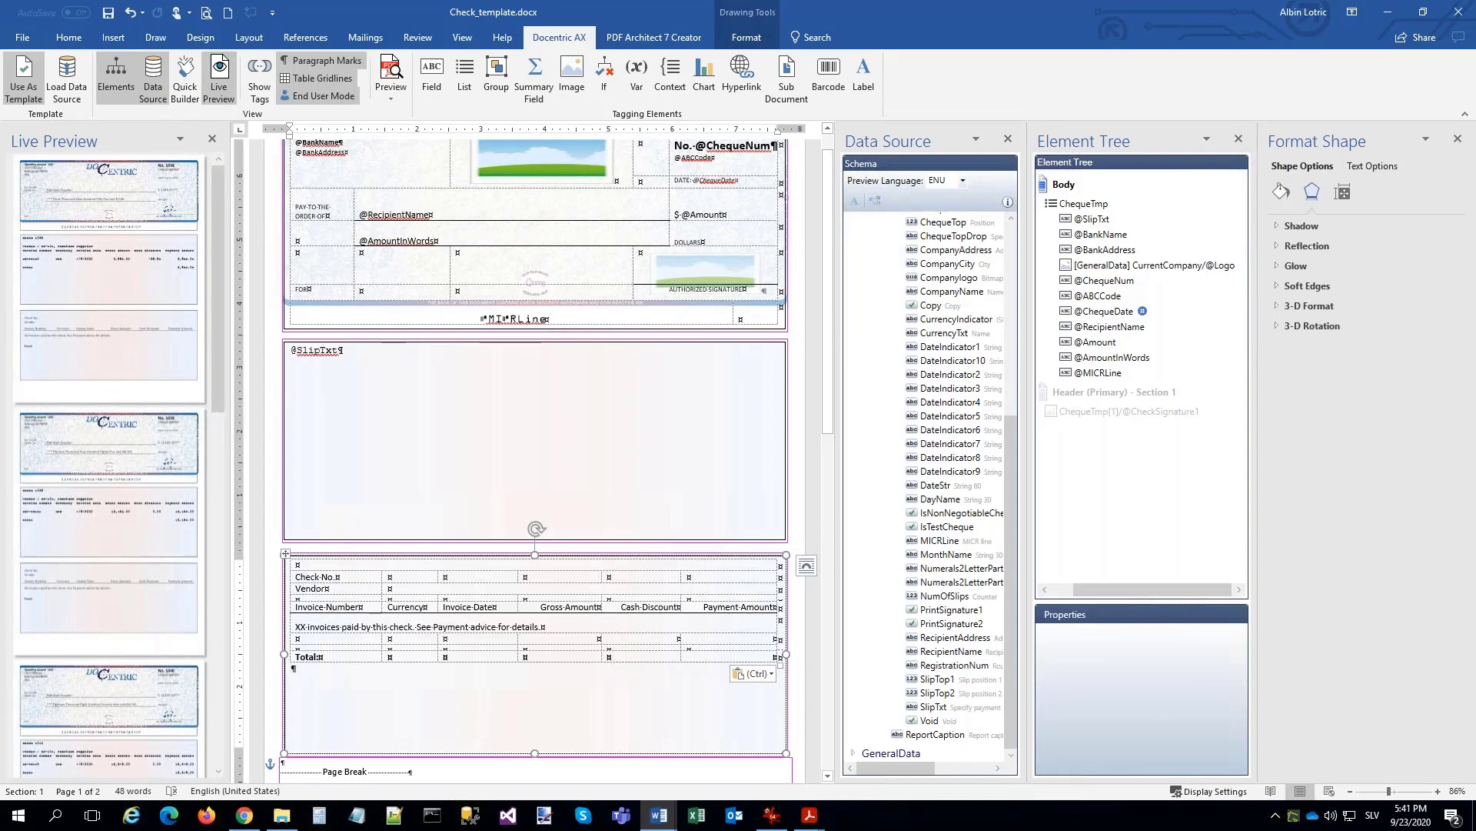
click(298, 564)
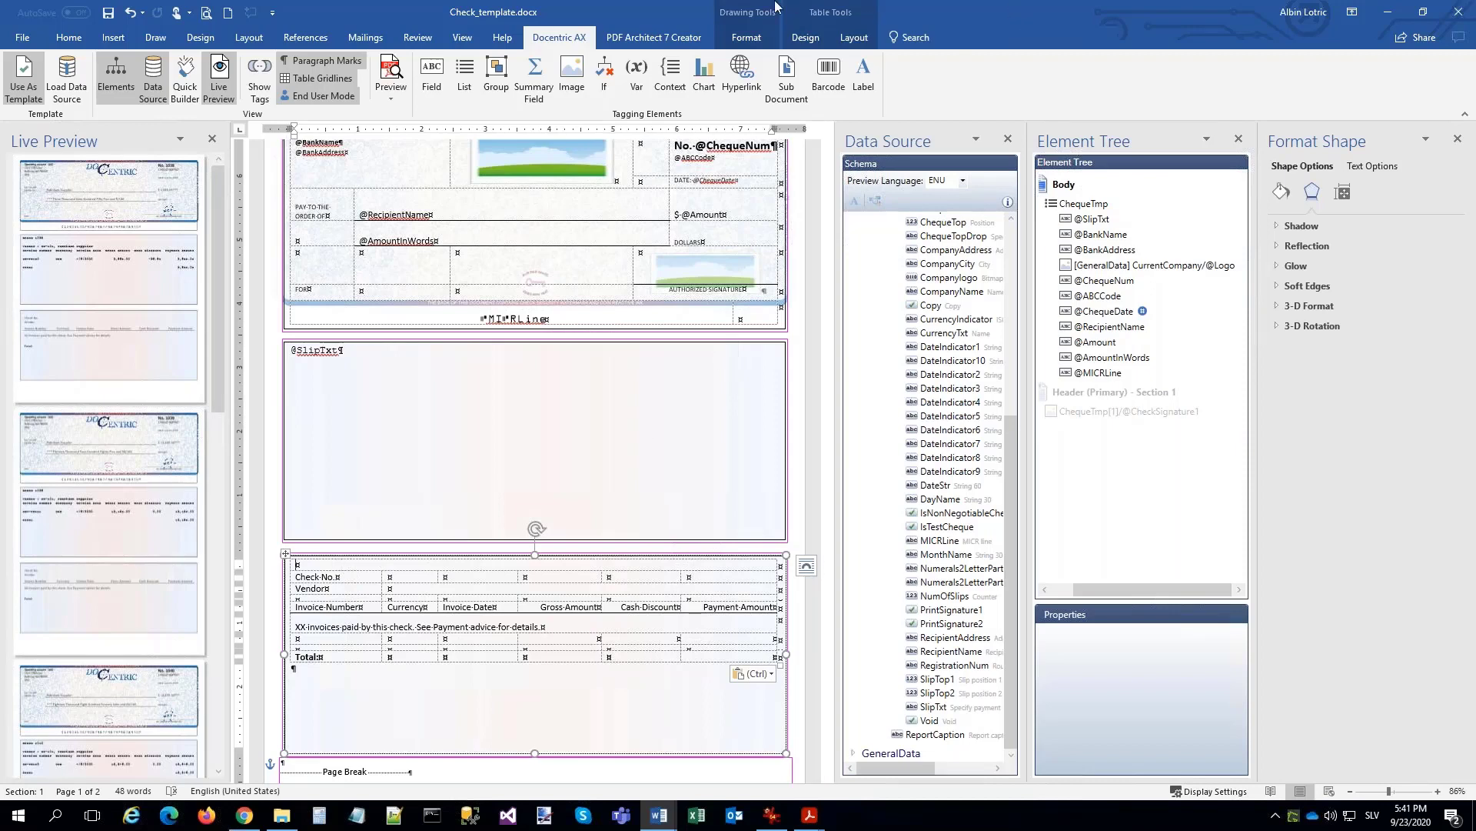
click(429, 73)
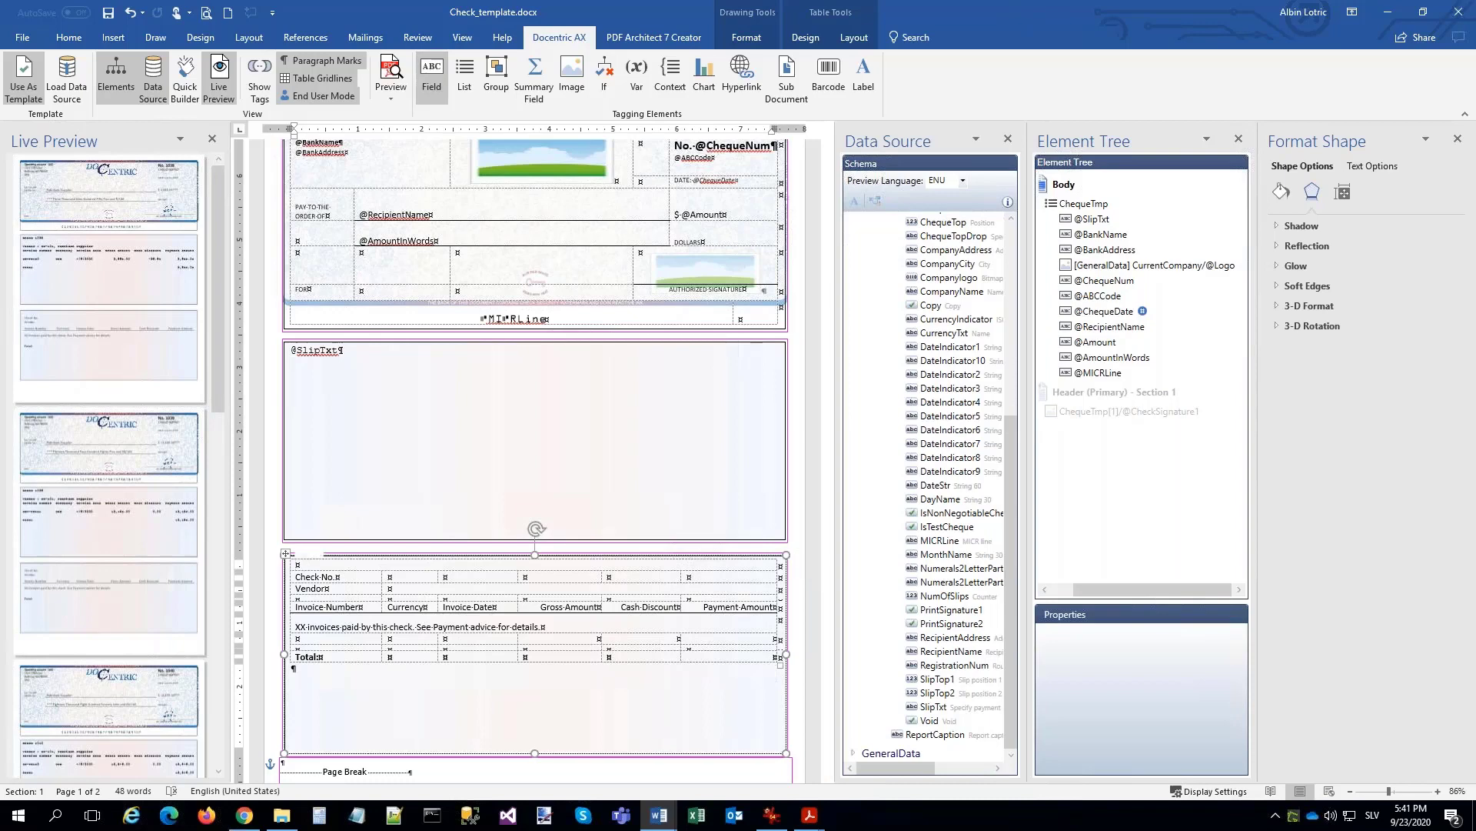
click(1227, 640)
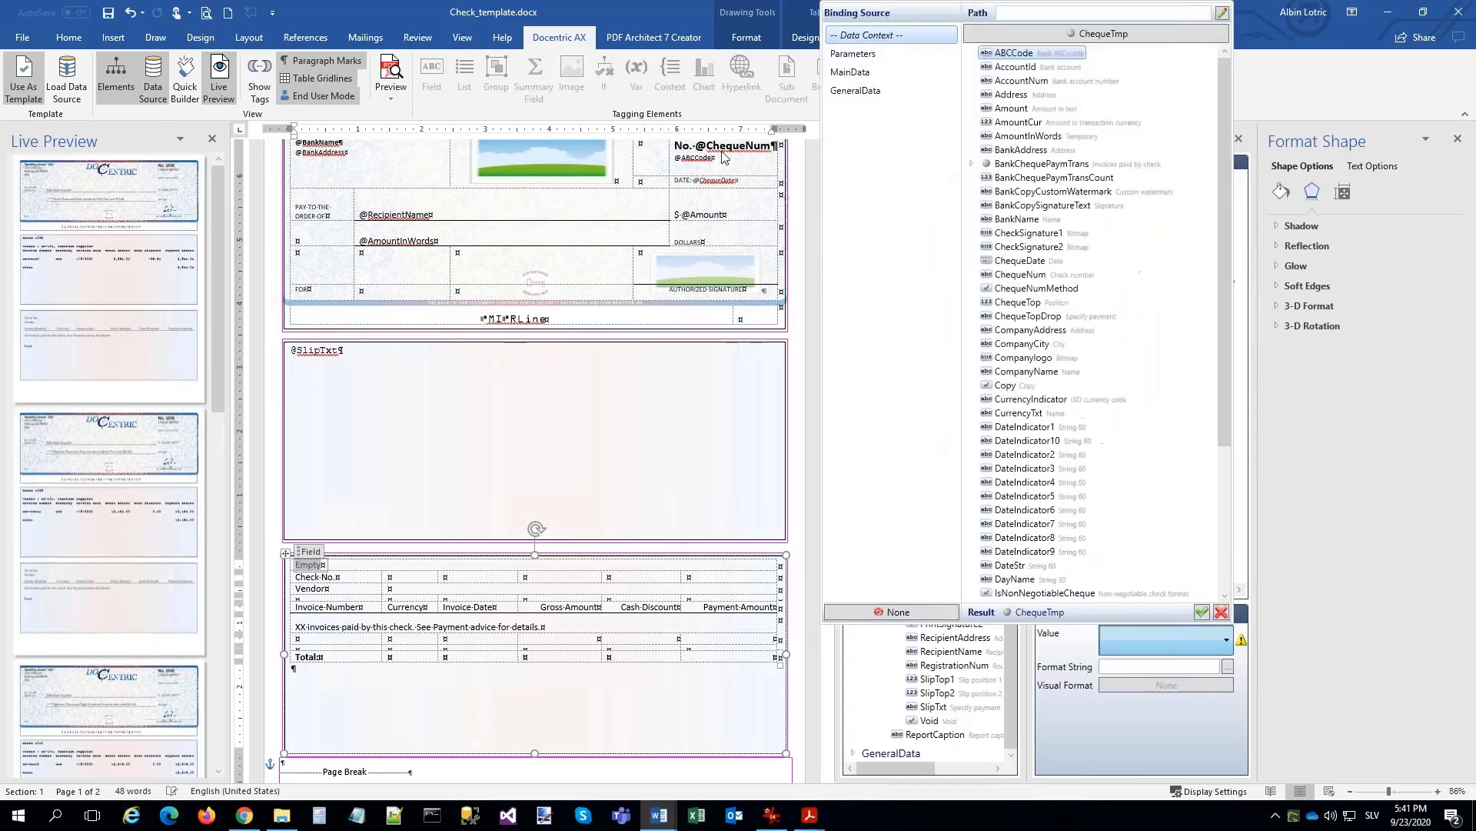
click(855, 90)
click(972, 53)
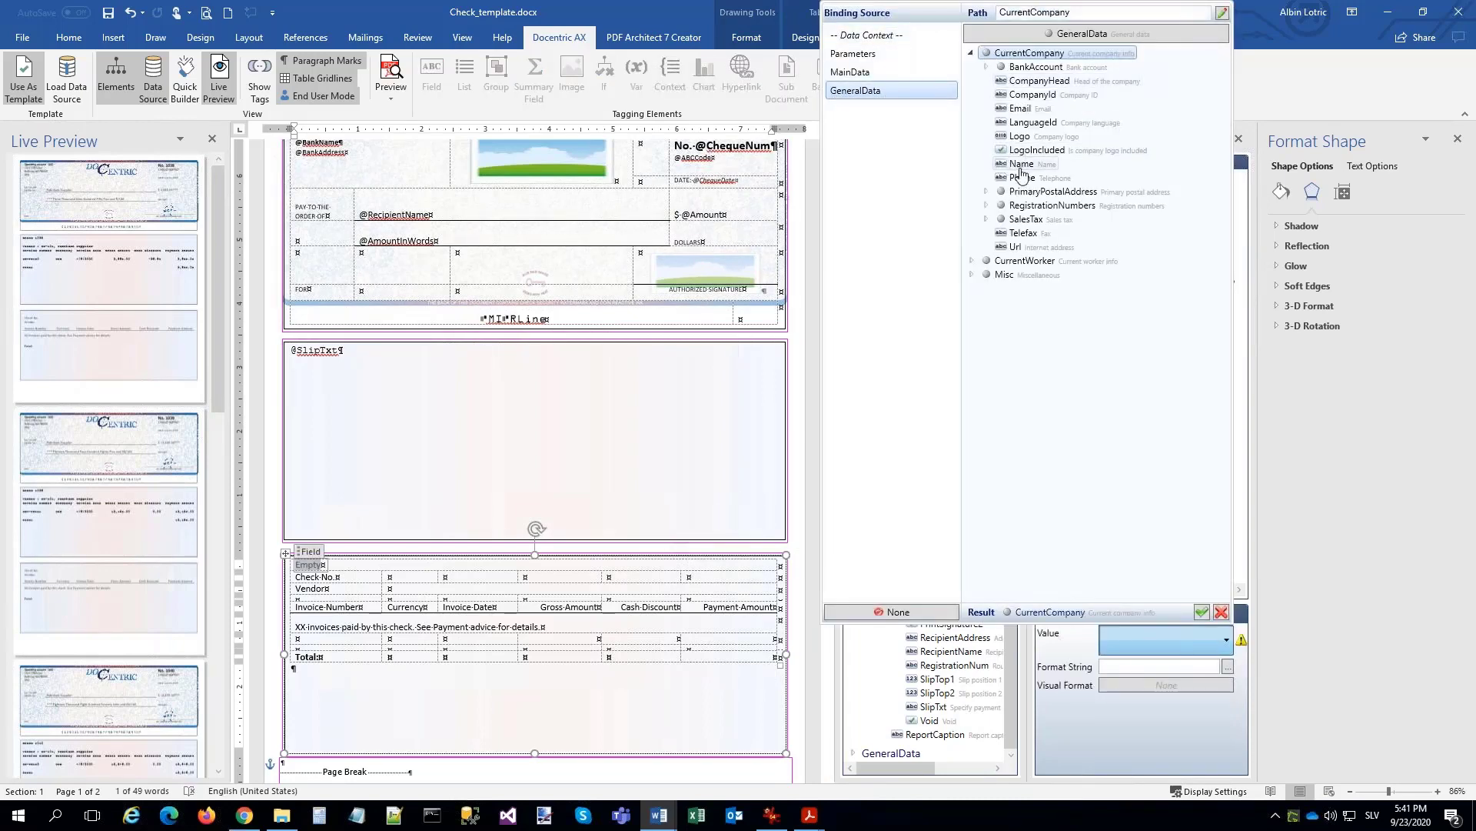
click(1021, 164)
double_click(1021, 168)
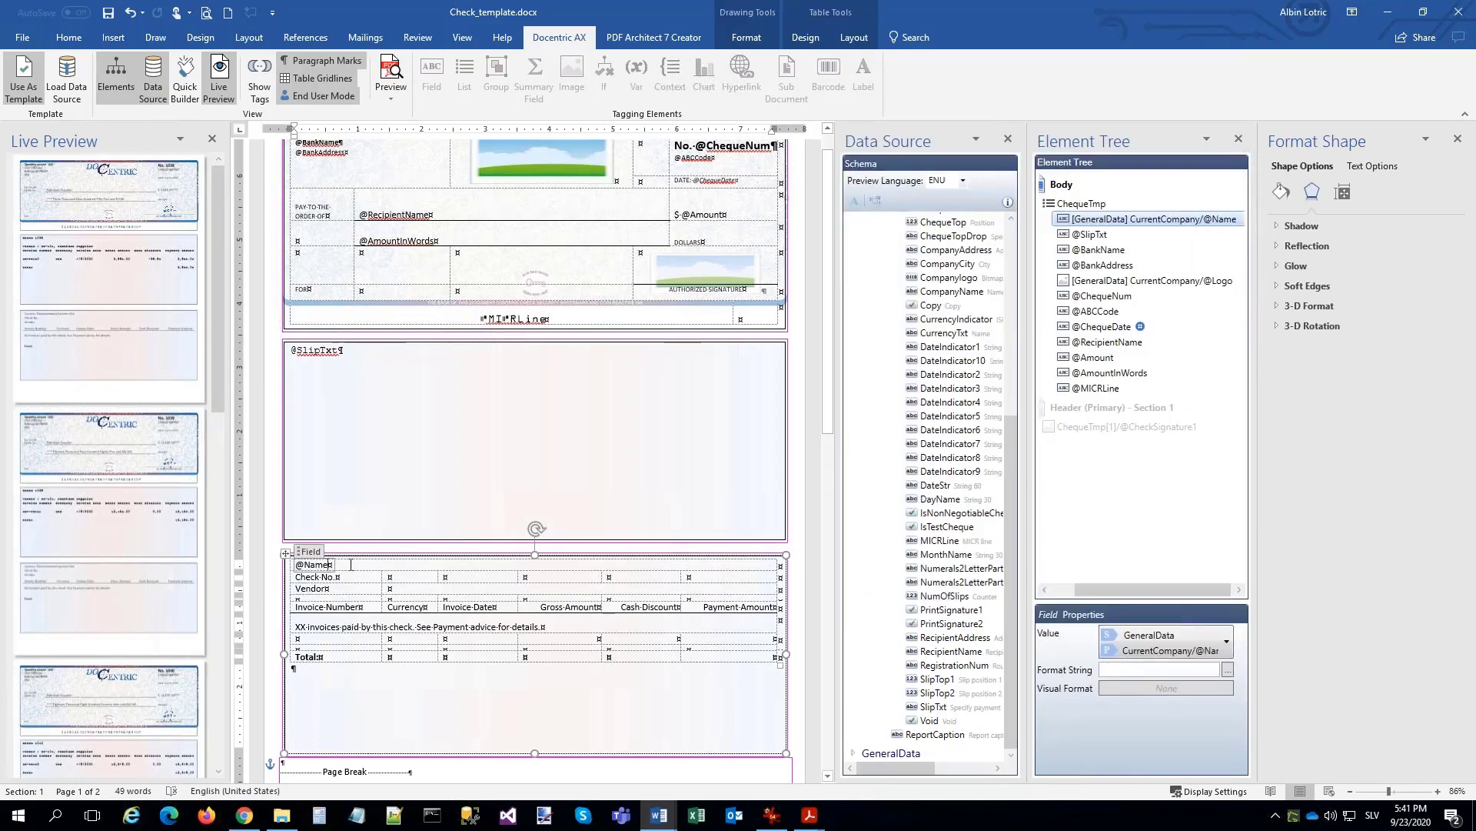
click(351, 564)
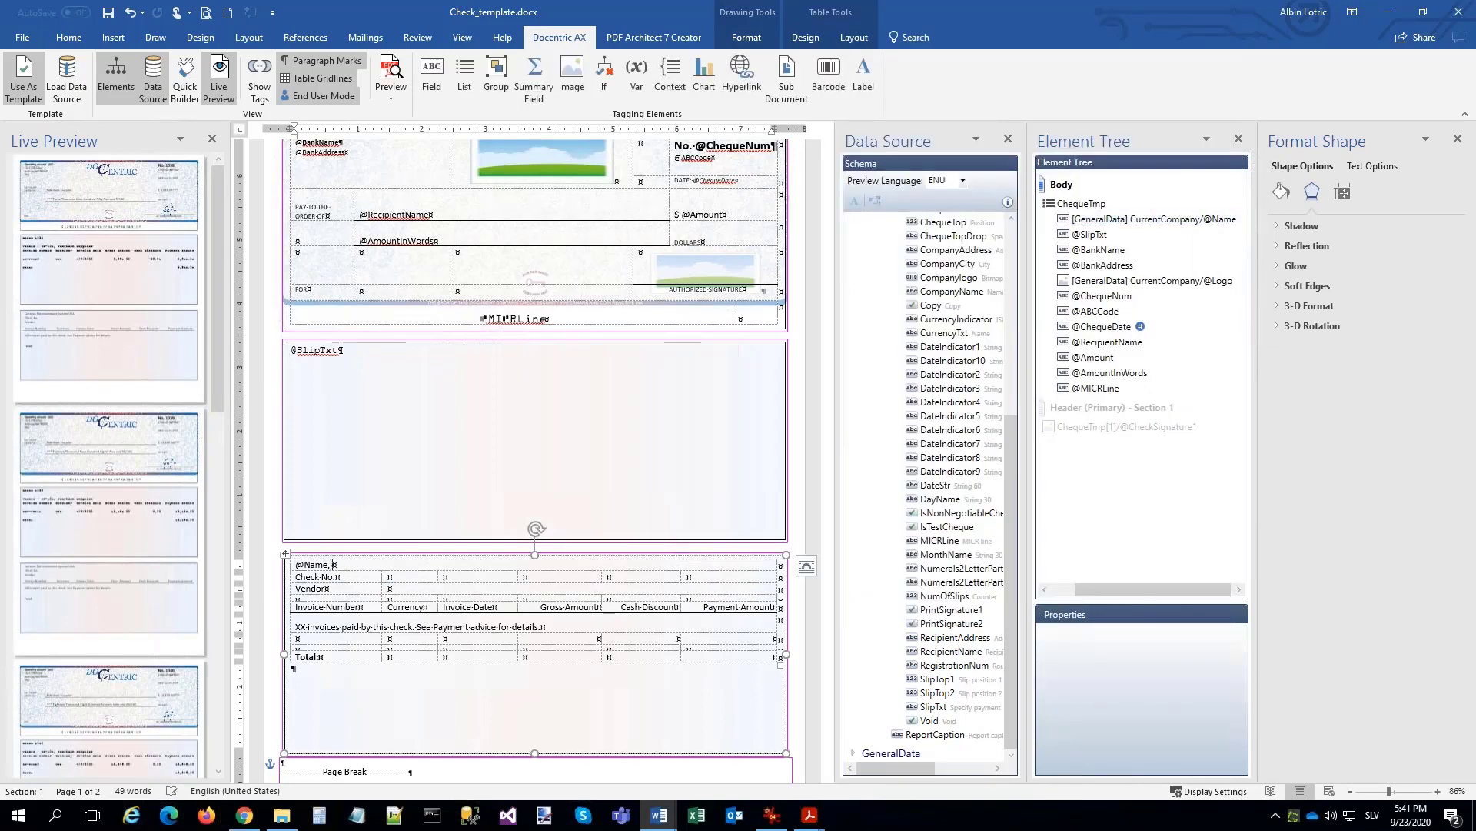
click(431, 72)
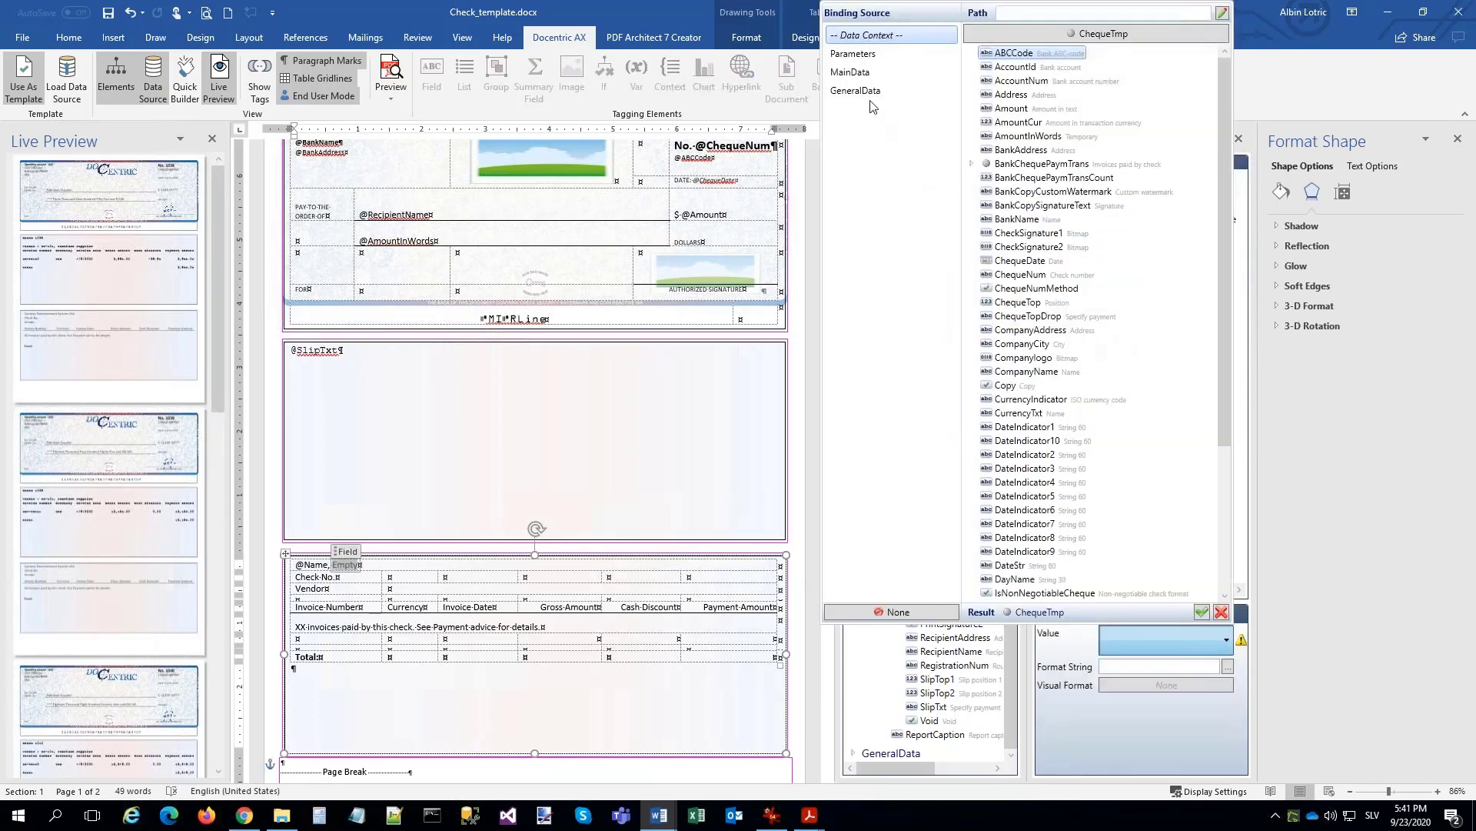
click(857, 90)
click(971, 53)
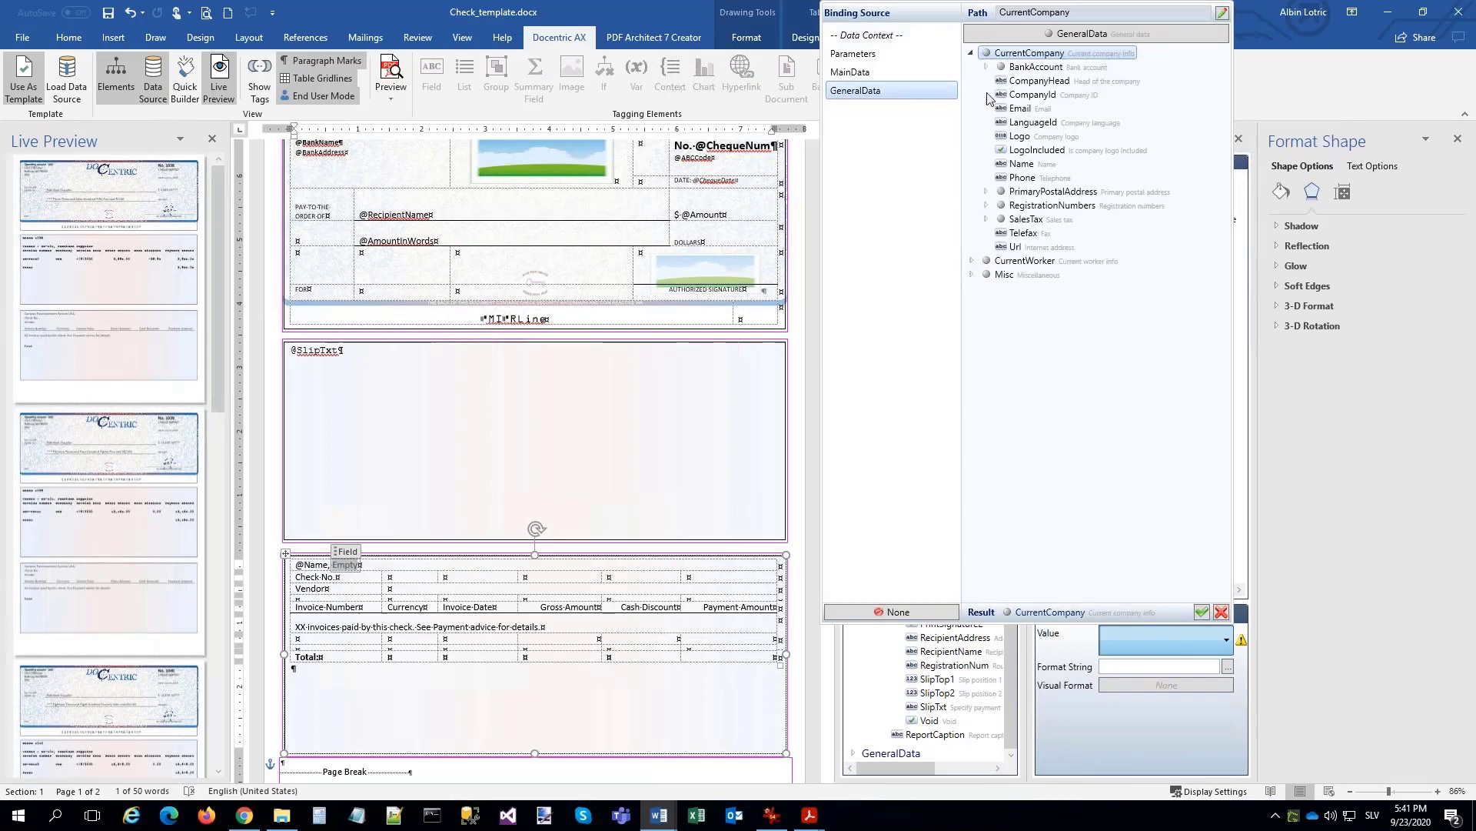
click(988, 191)
double_click(1027, 205)
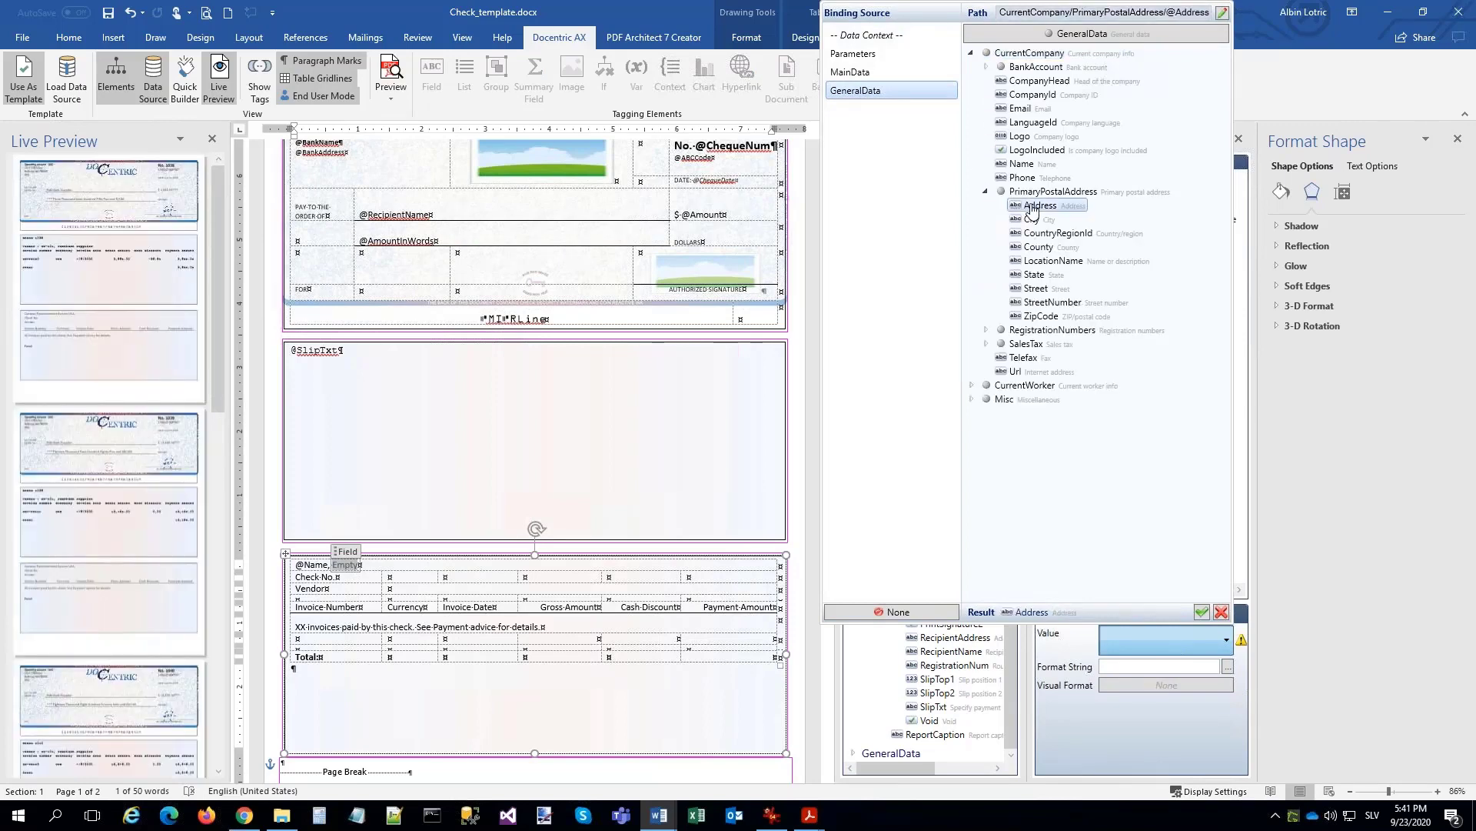
click(307, 565)
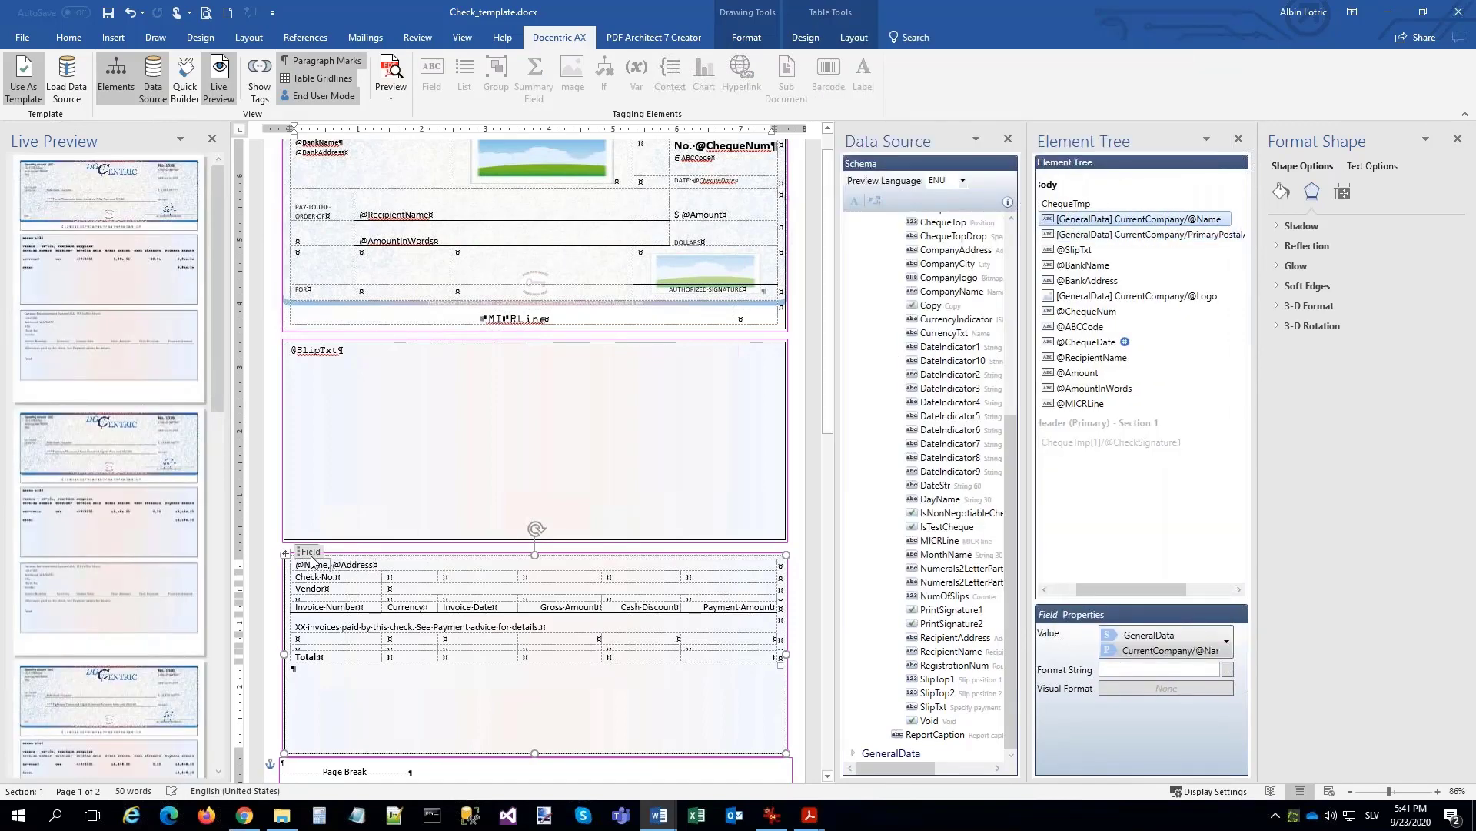
click(66, 38)
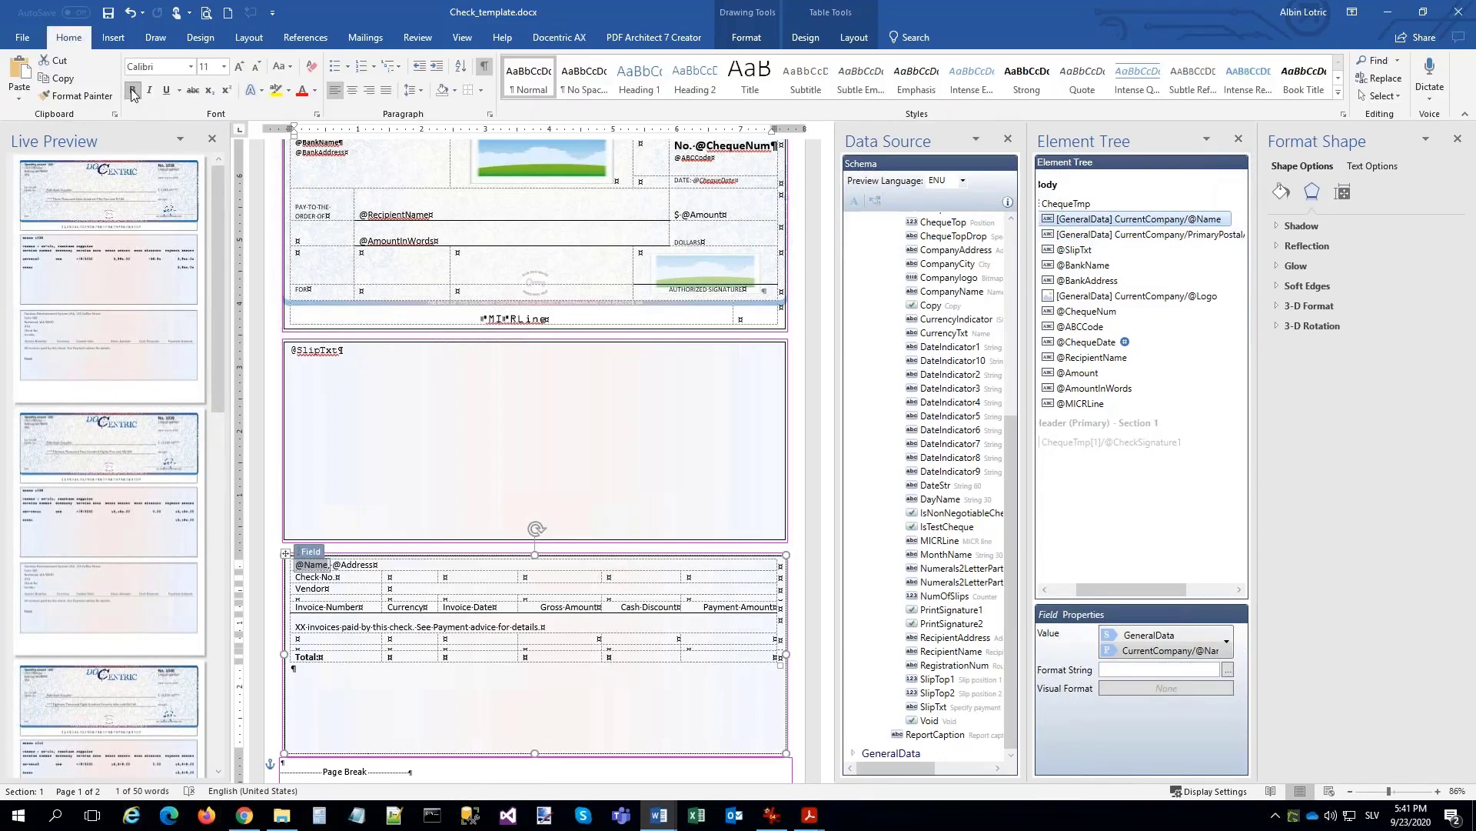
click(131, 91)
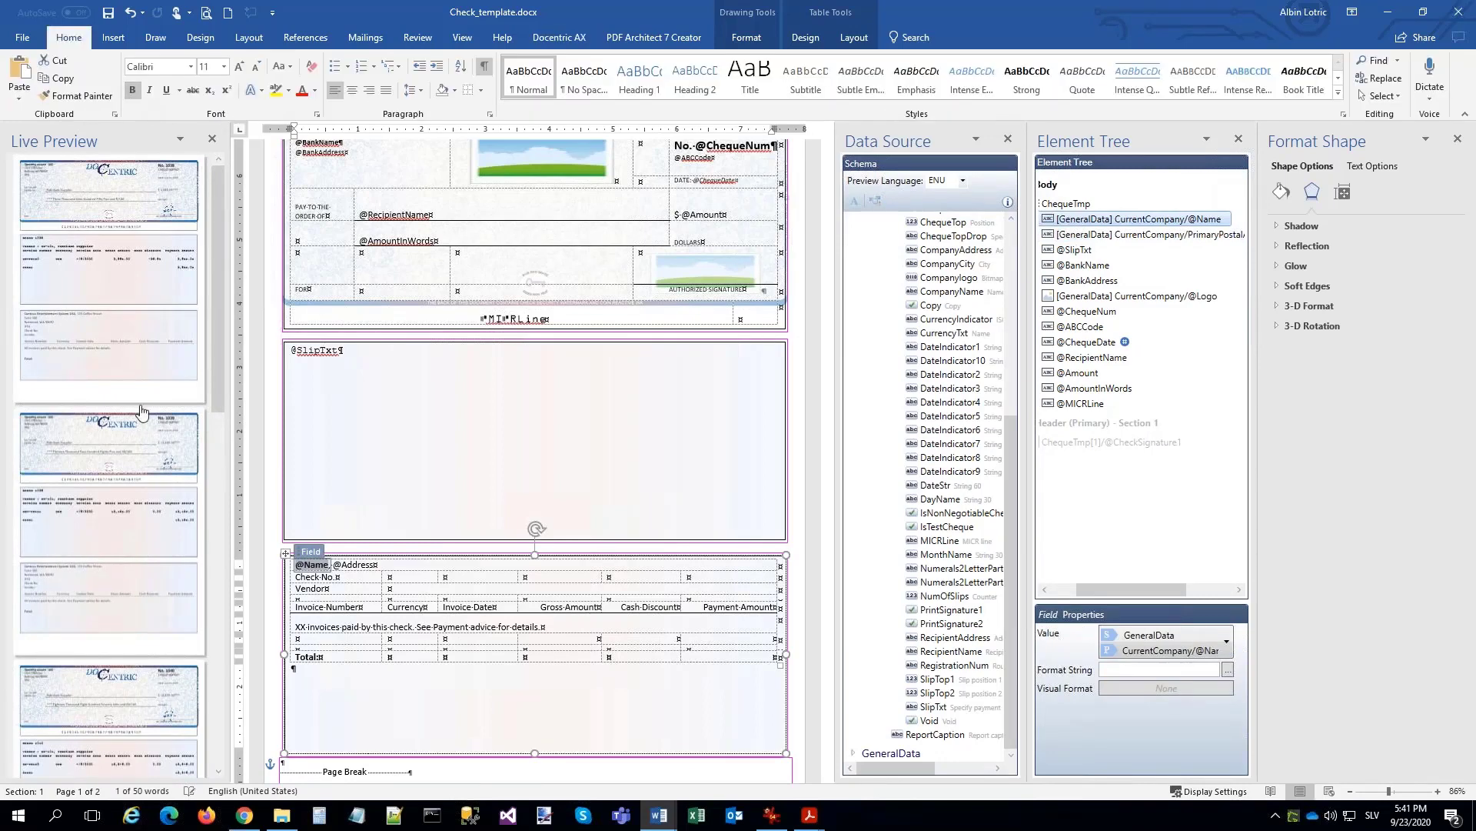
click(363, 576)
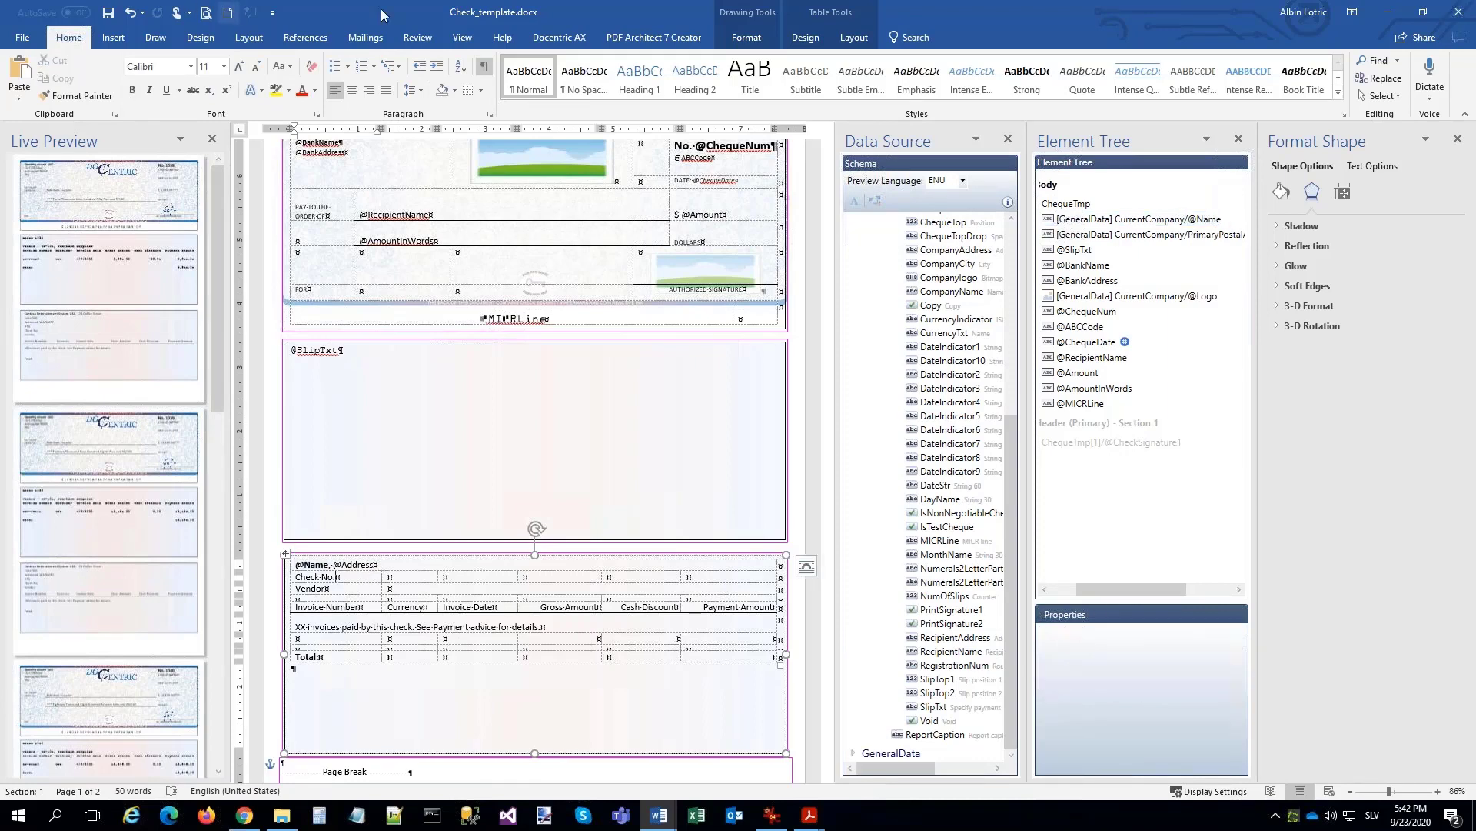
click(559, 38)
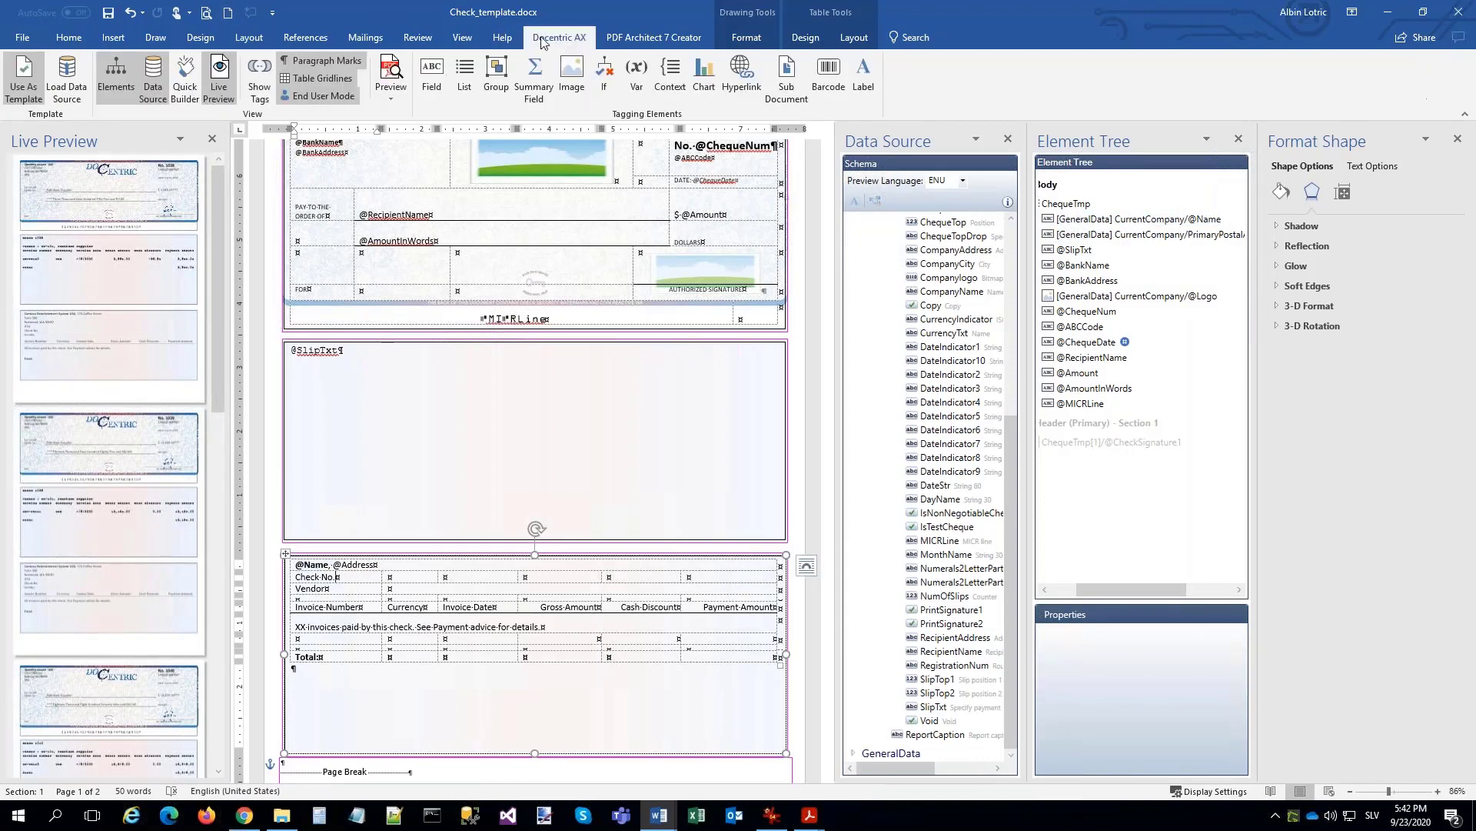
click(392, 69)
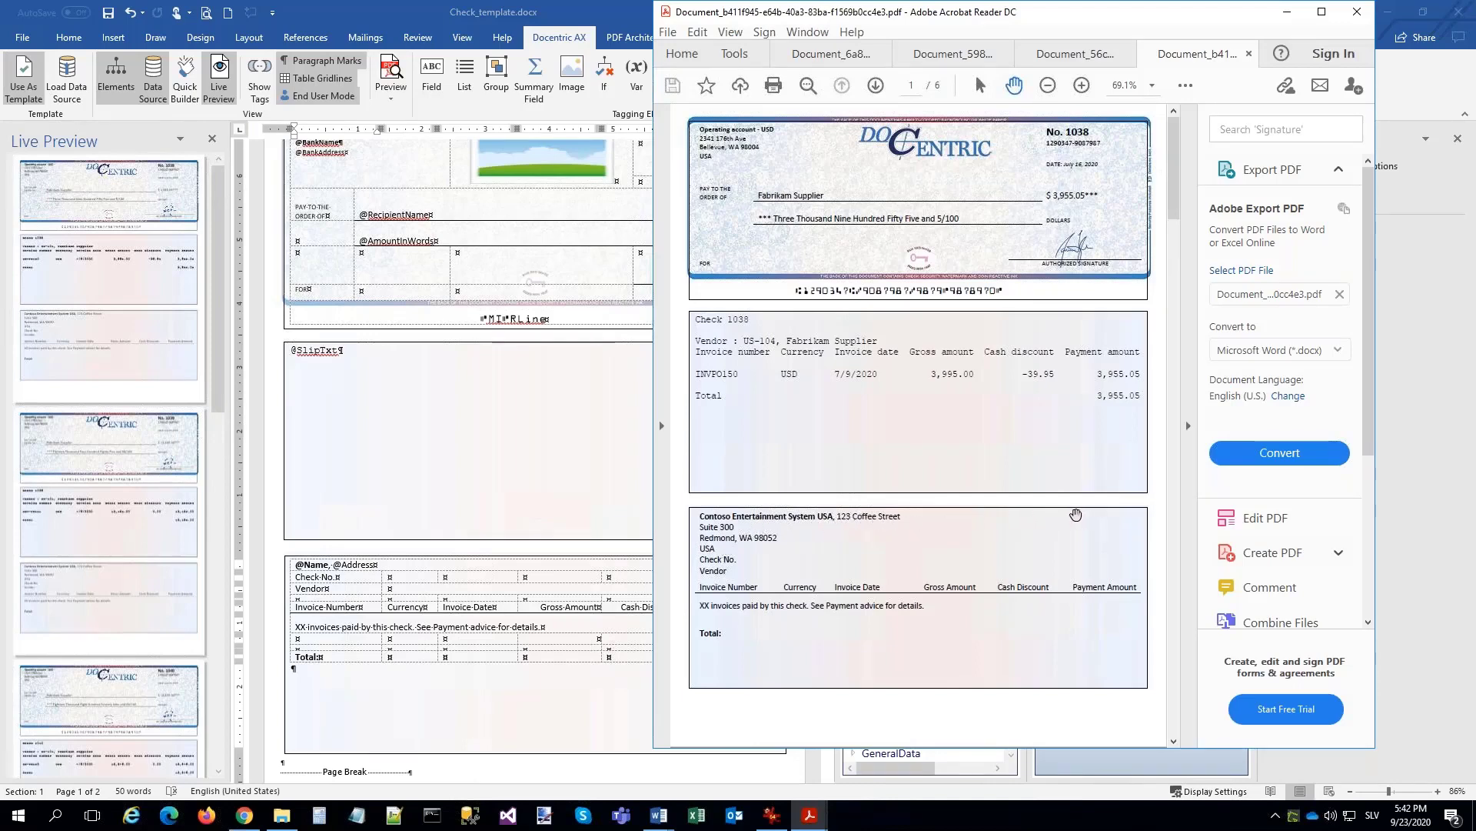
click(369, 569)
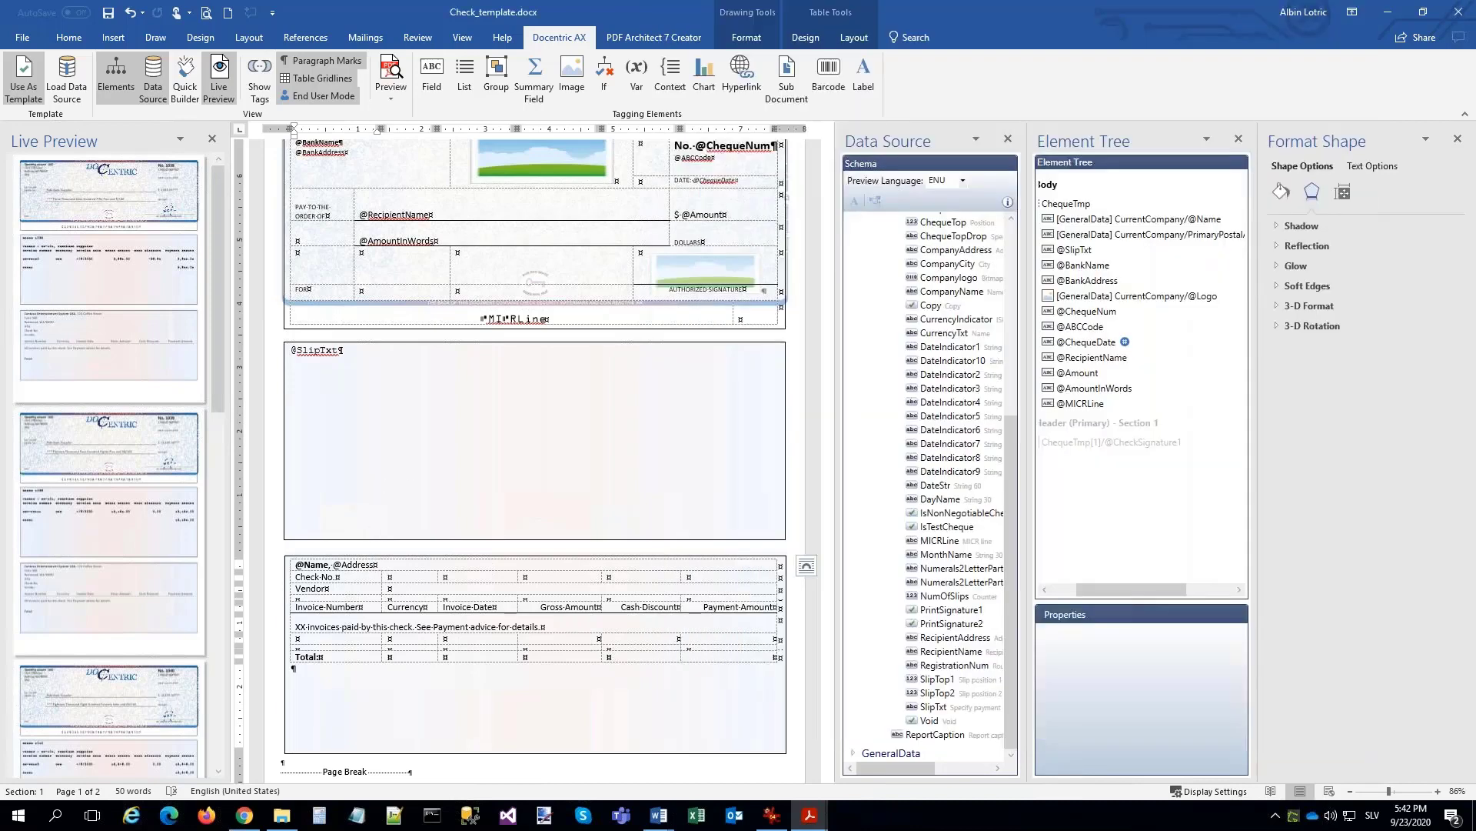
right_click(1144, 235)
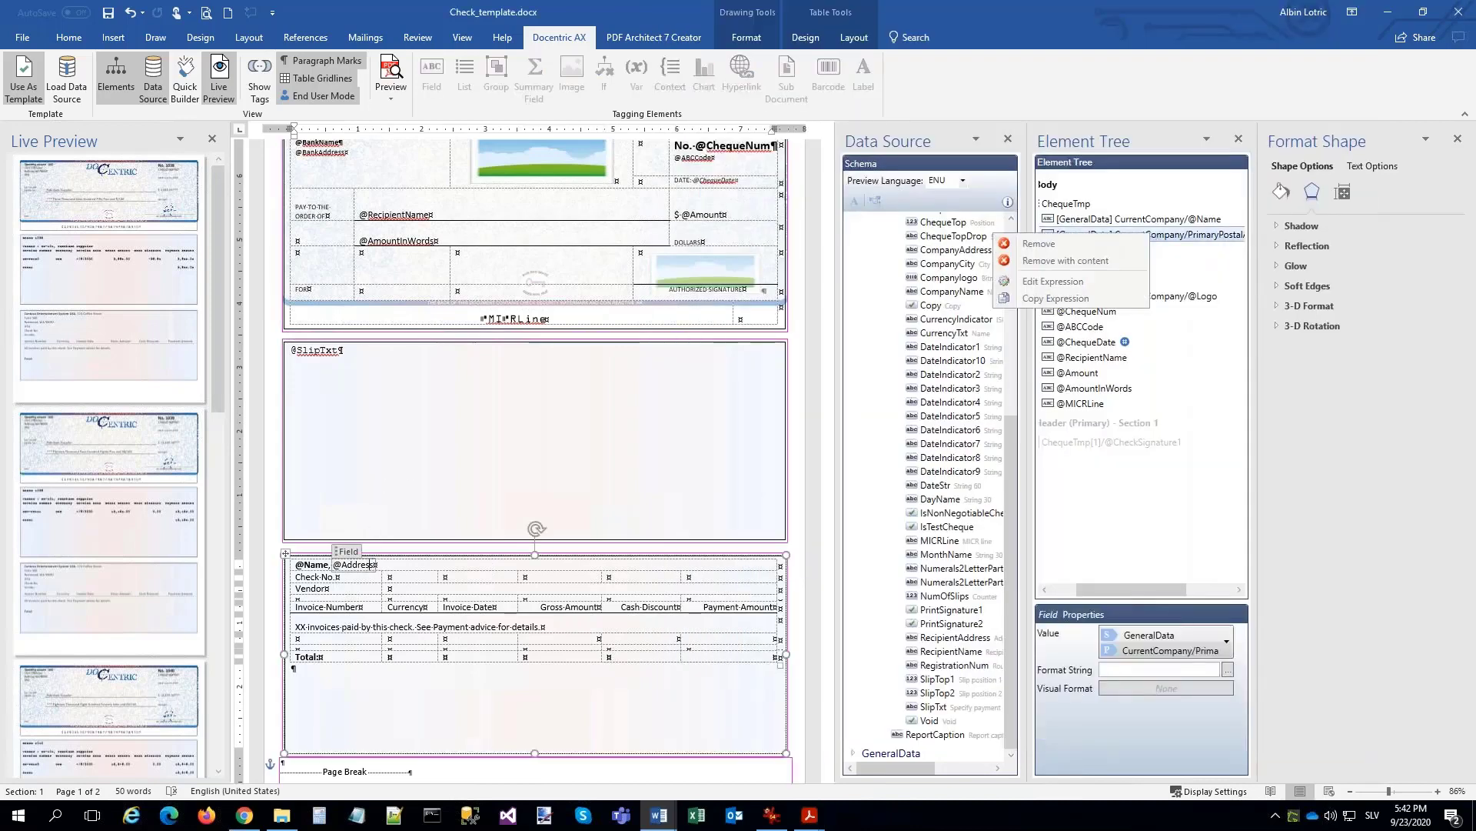
click(1096, 280)
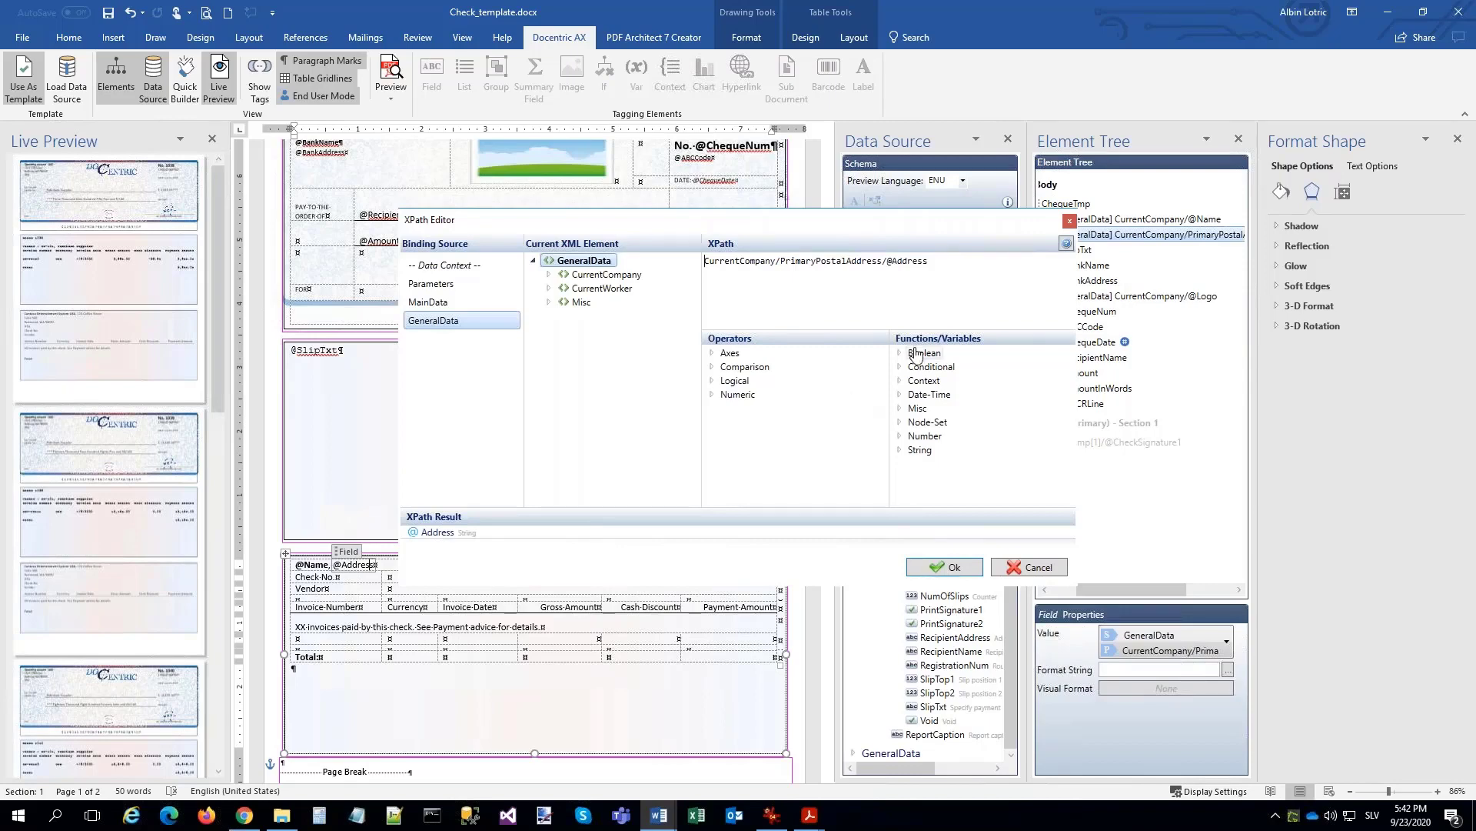
click(901, 452)
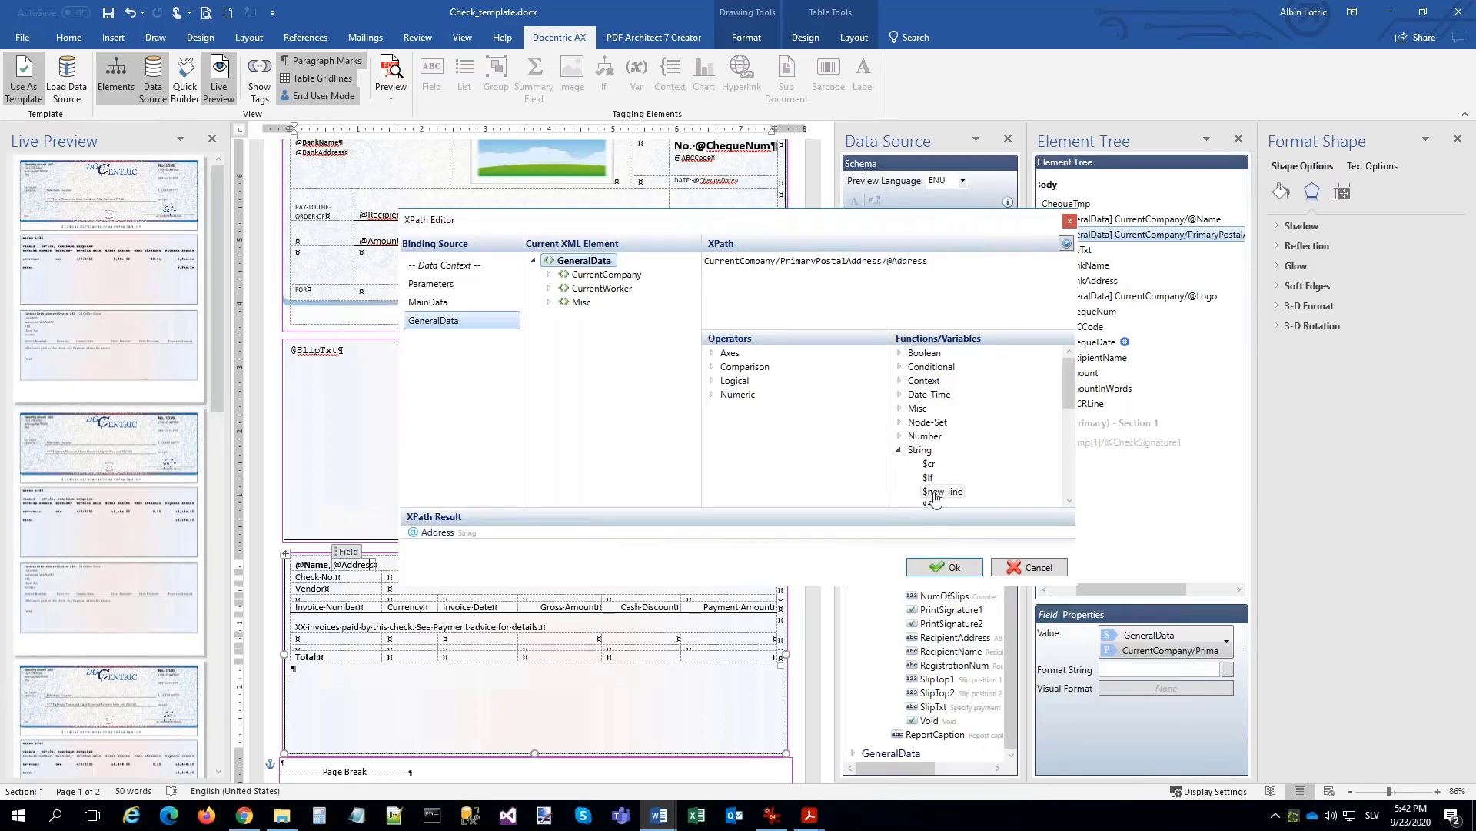
scroll(938, 483, down, 3)
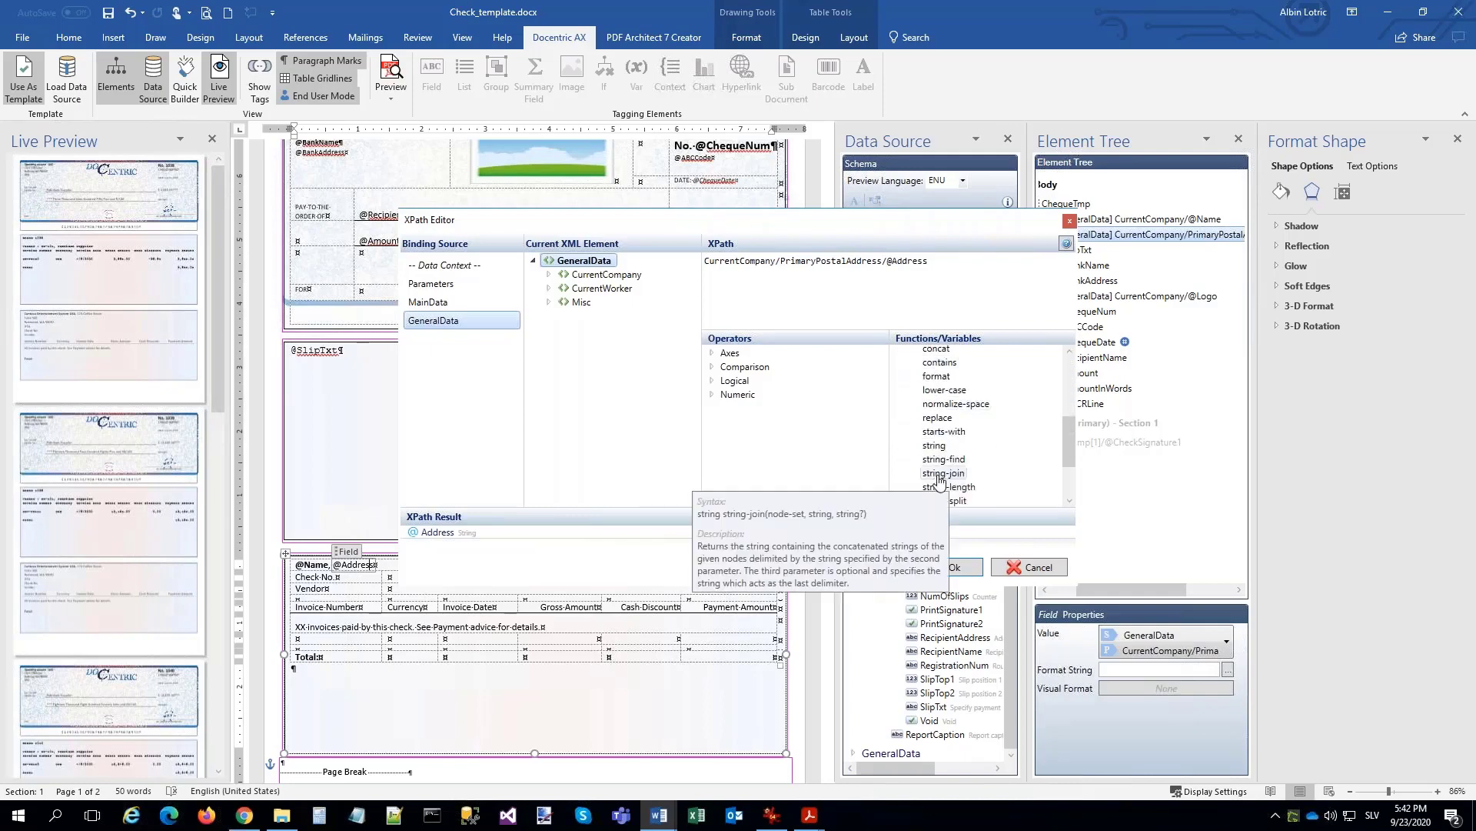
scroll(938, 483, down, 1)
double_click(937, 419)
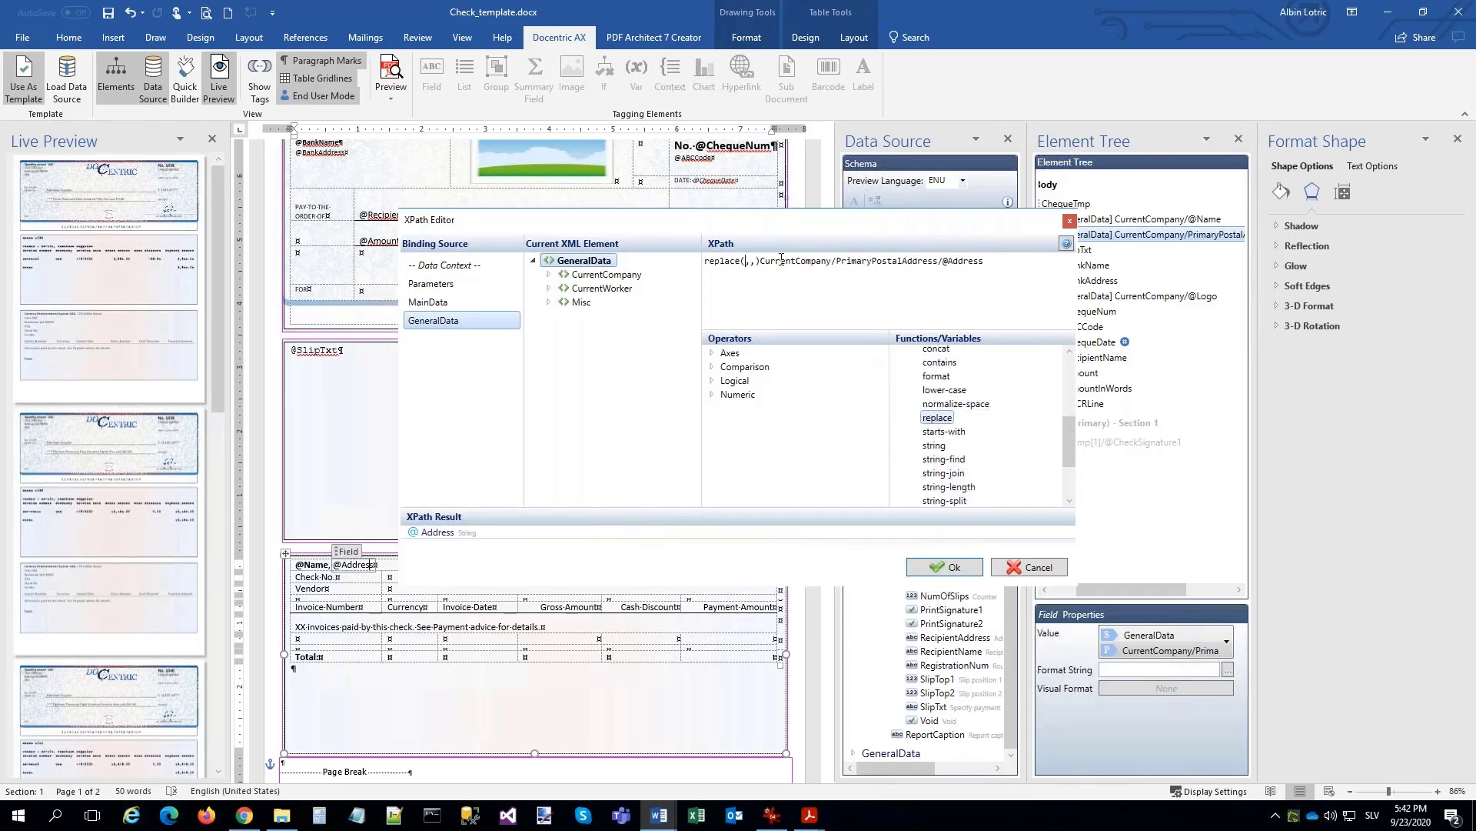
key(Delete)
key(Delete)
key(Delete)
key(Delete)
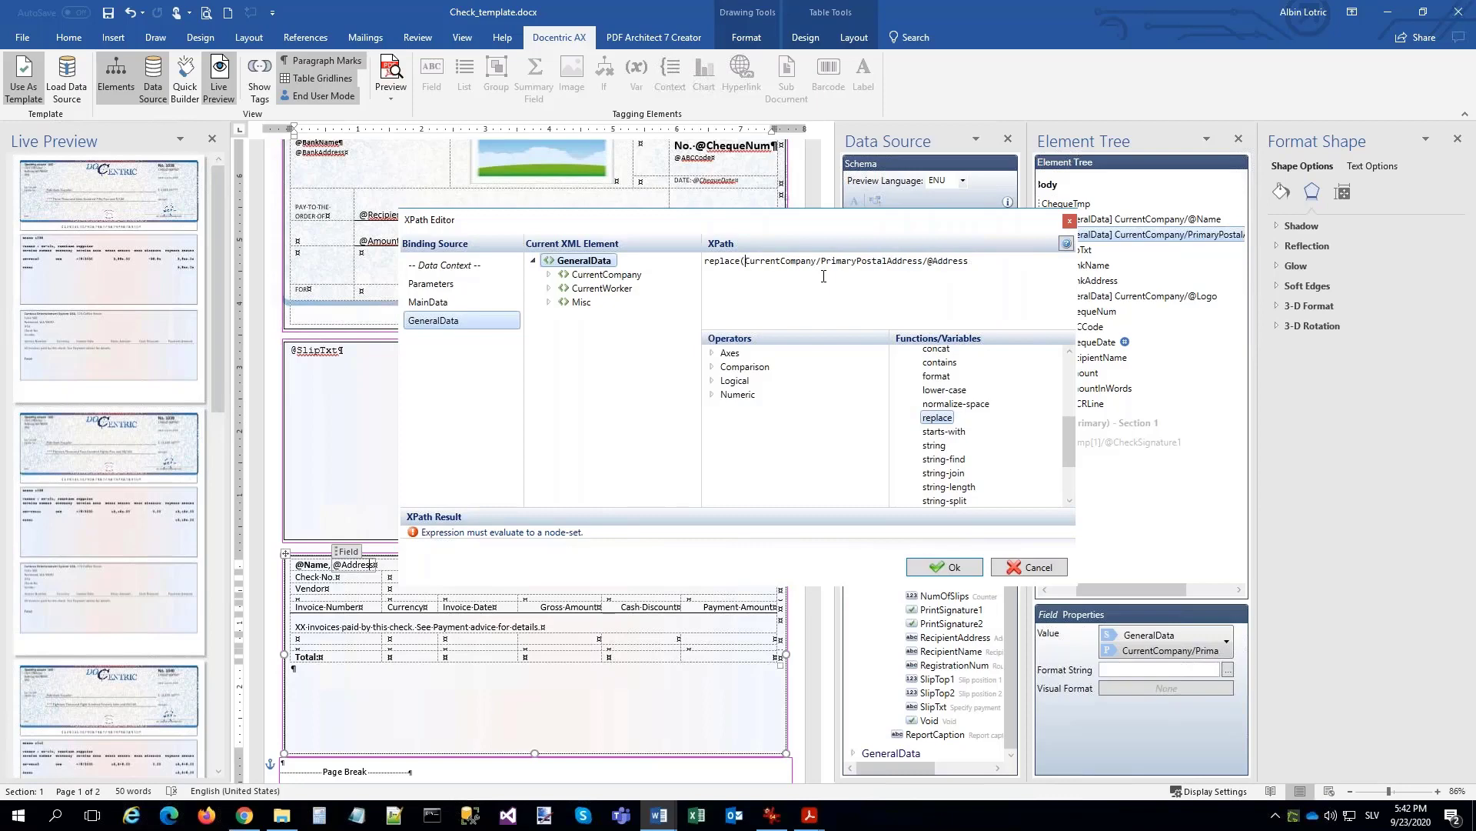
text(C)
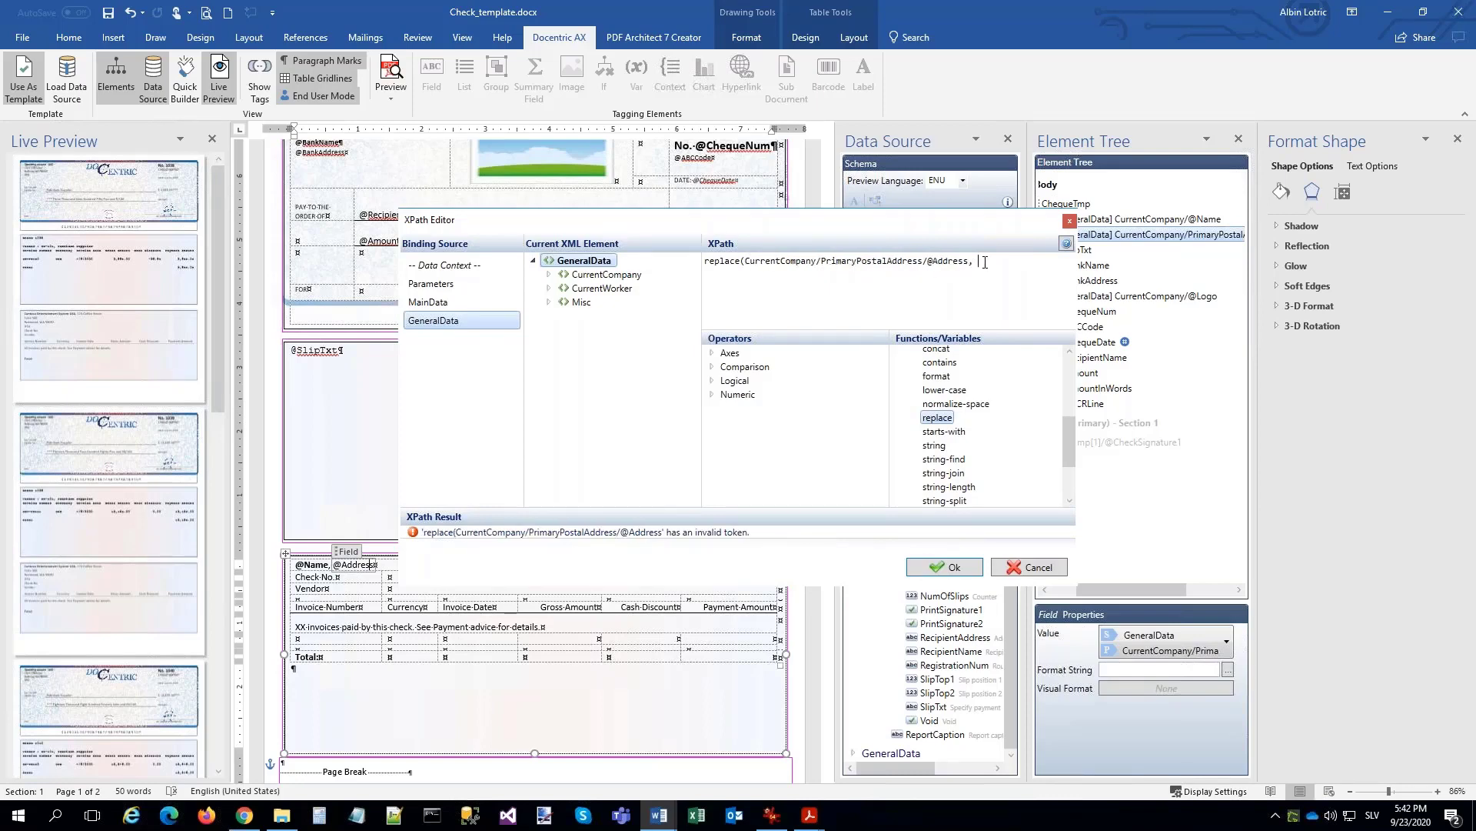
text($lf, ',)
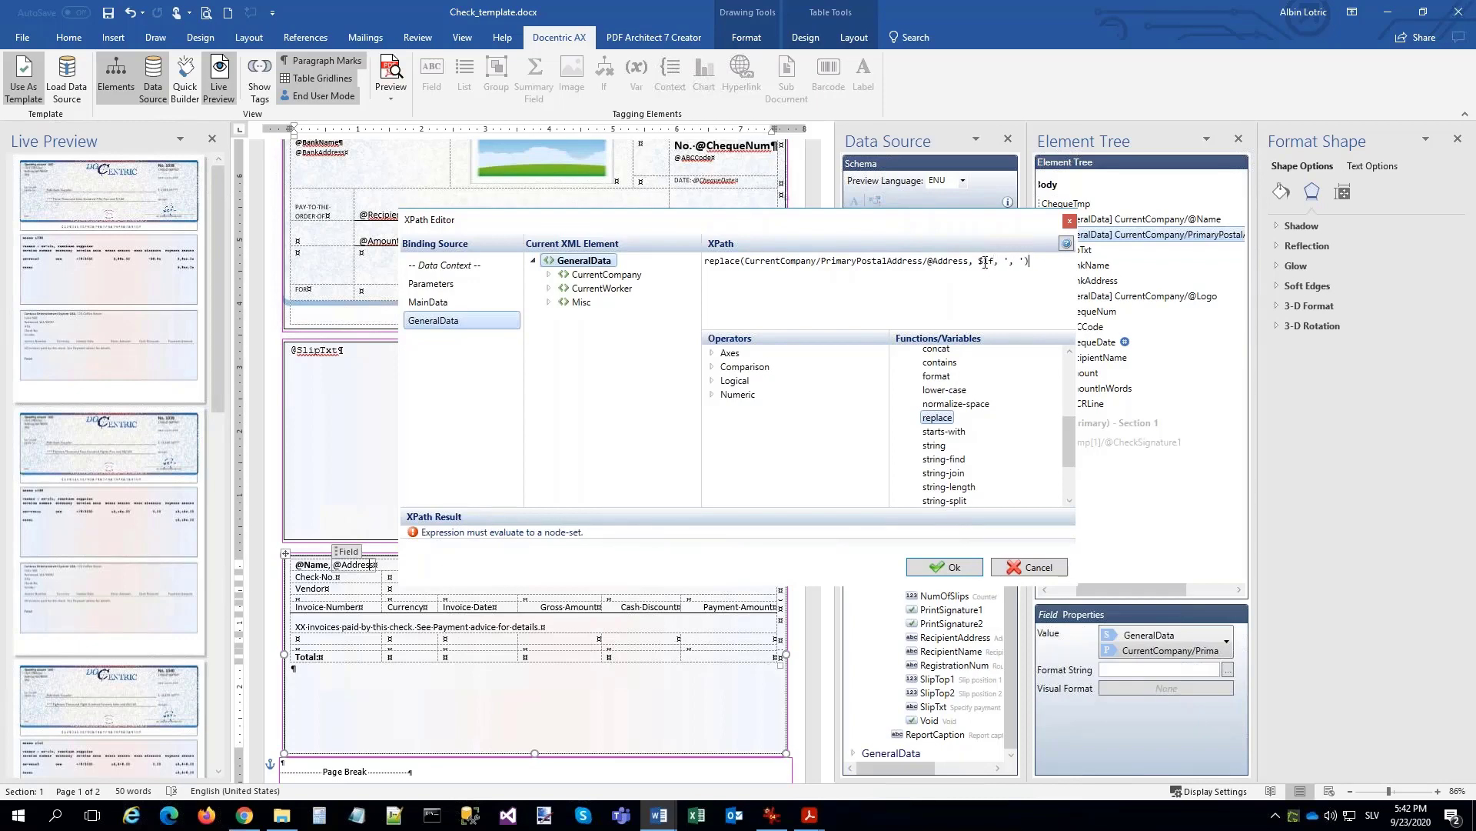
click(954, 568)
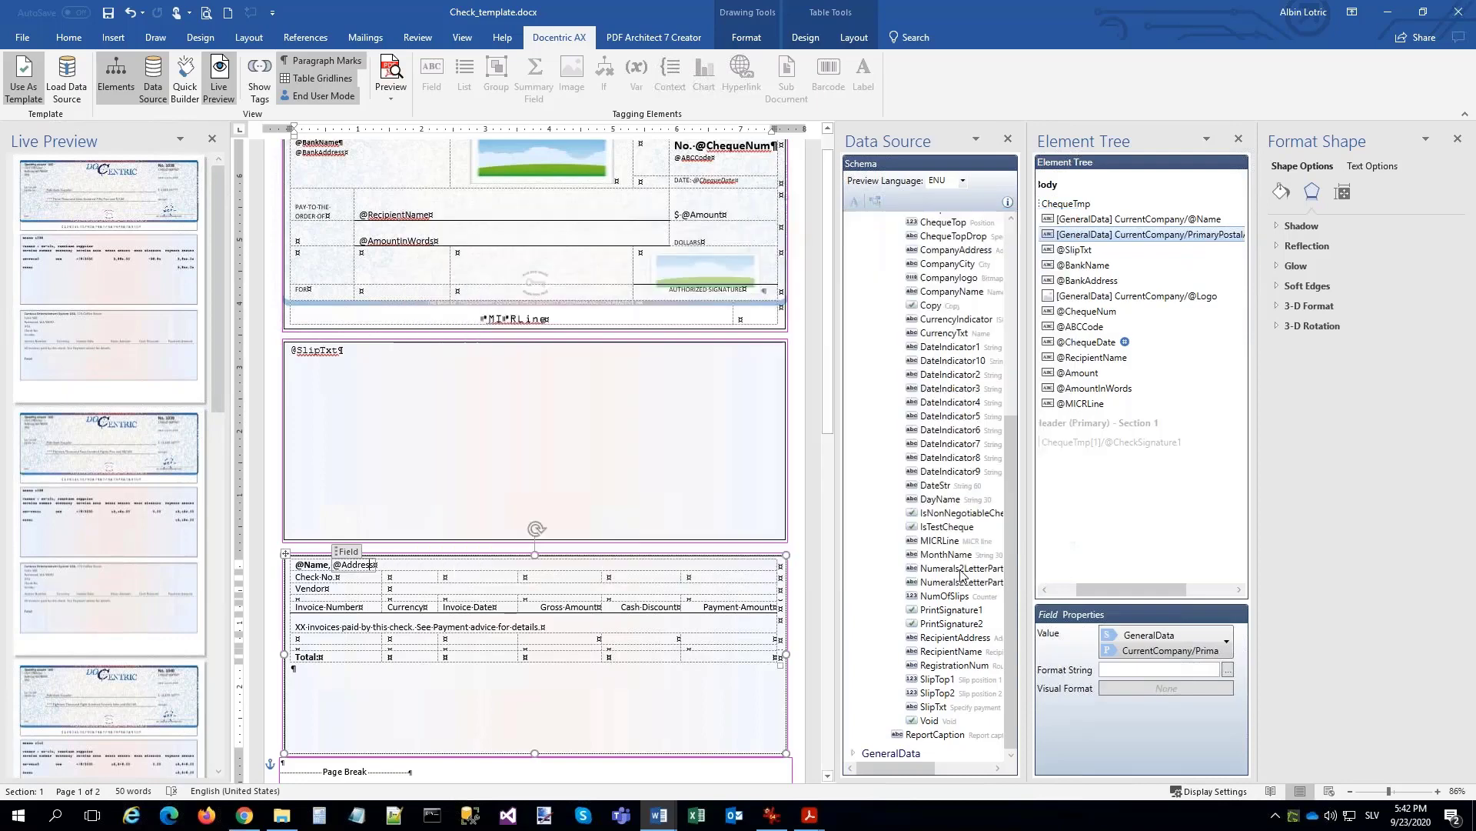
Generate a PDF preview, examine the company address line in the lower slip, and return to the template.
click(358, 591)
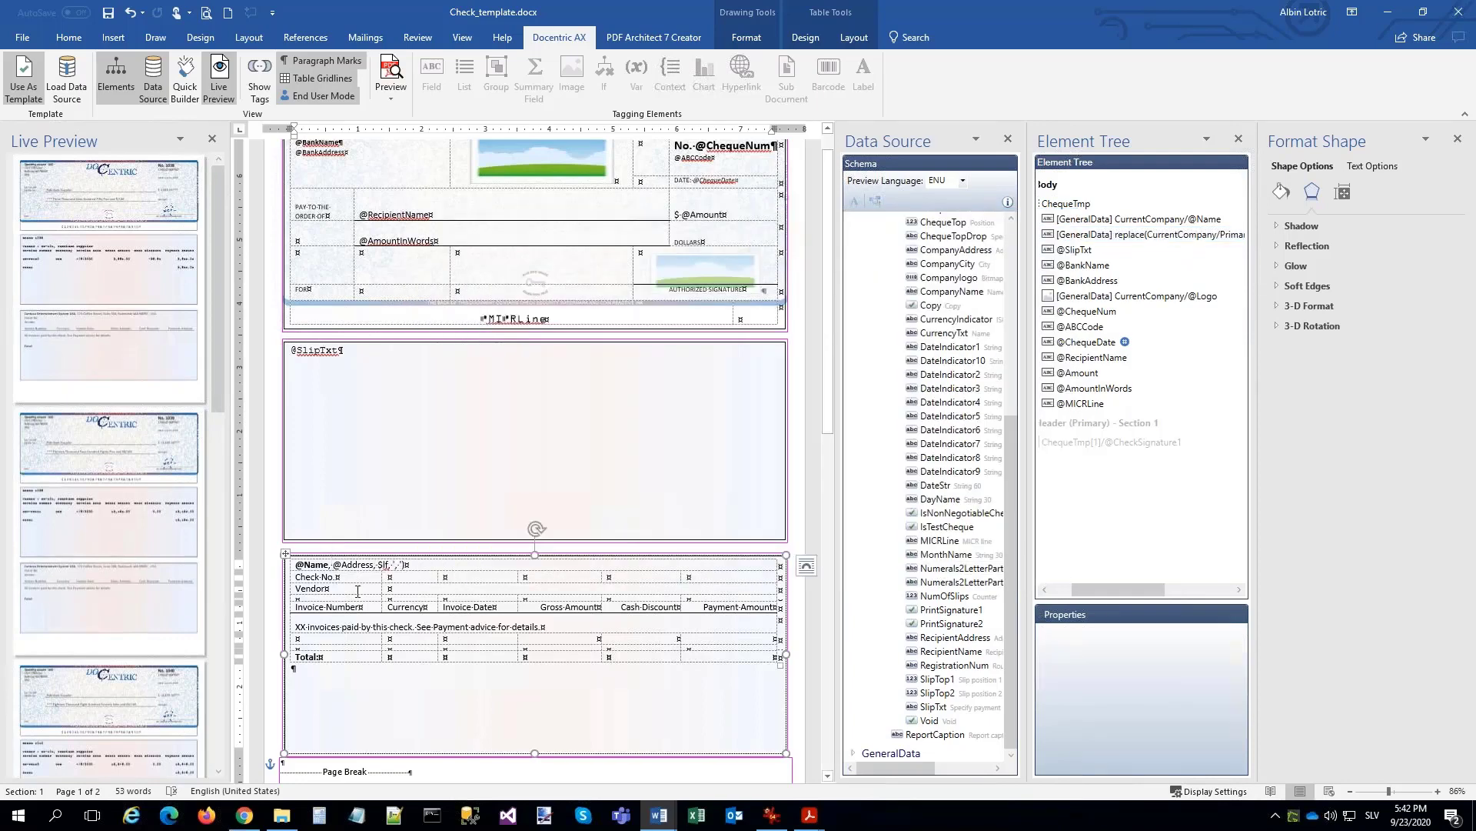
click(395, 71)
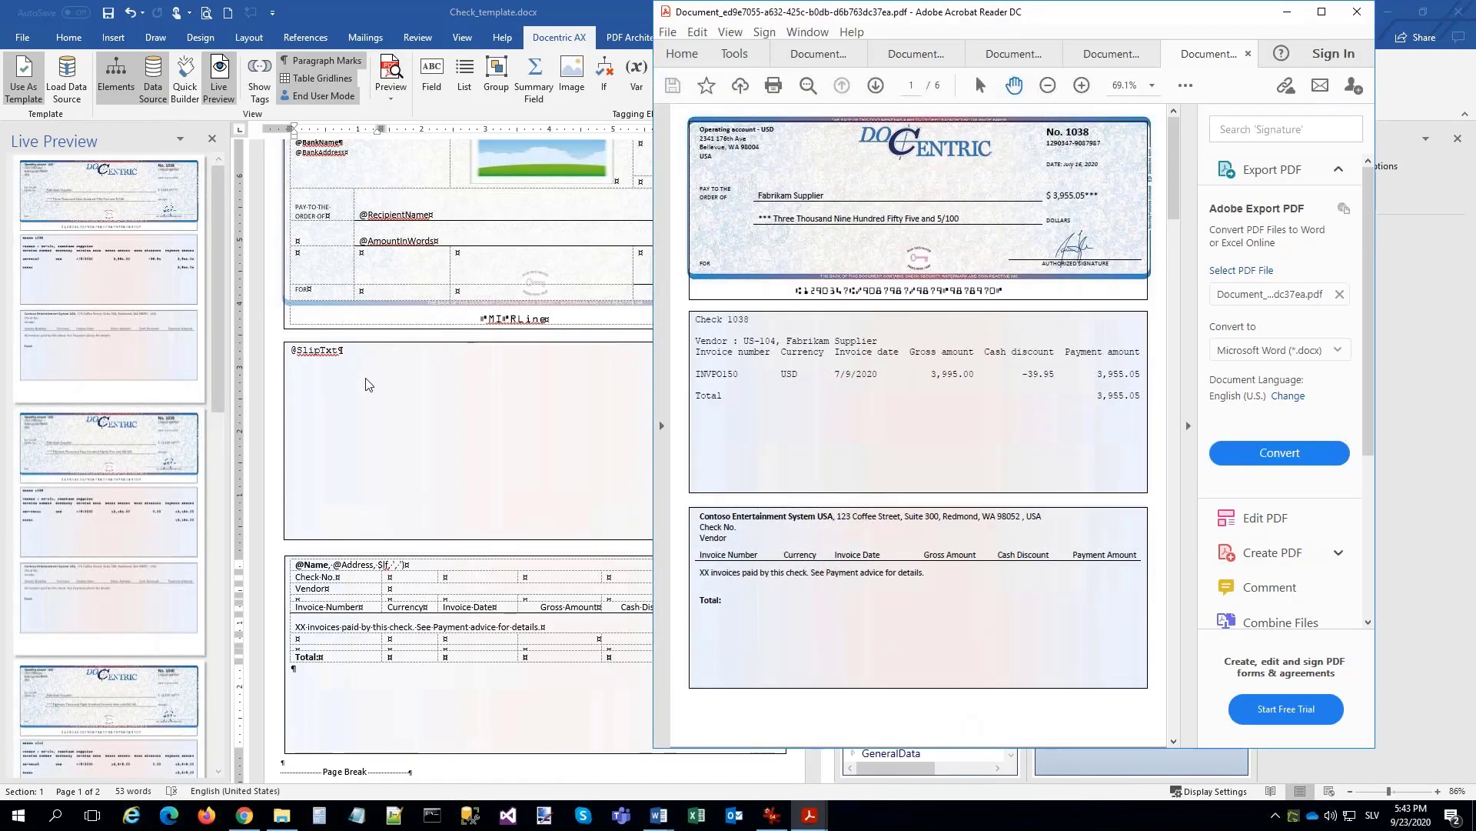
click(403, 679)
click(407, 579)
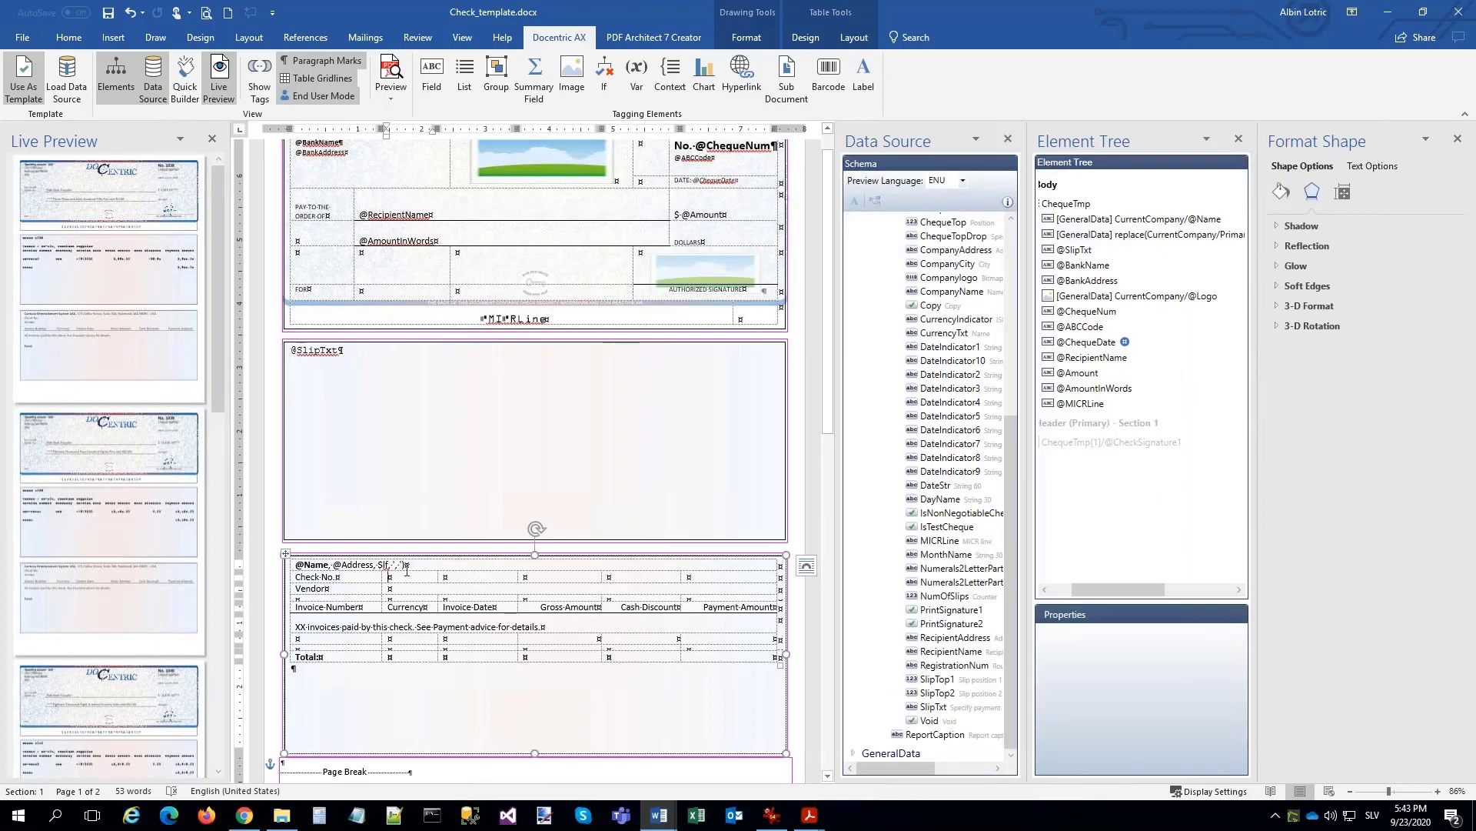
click(431, 76)
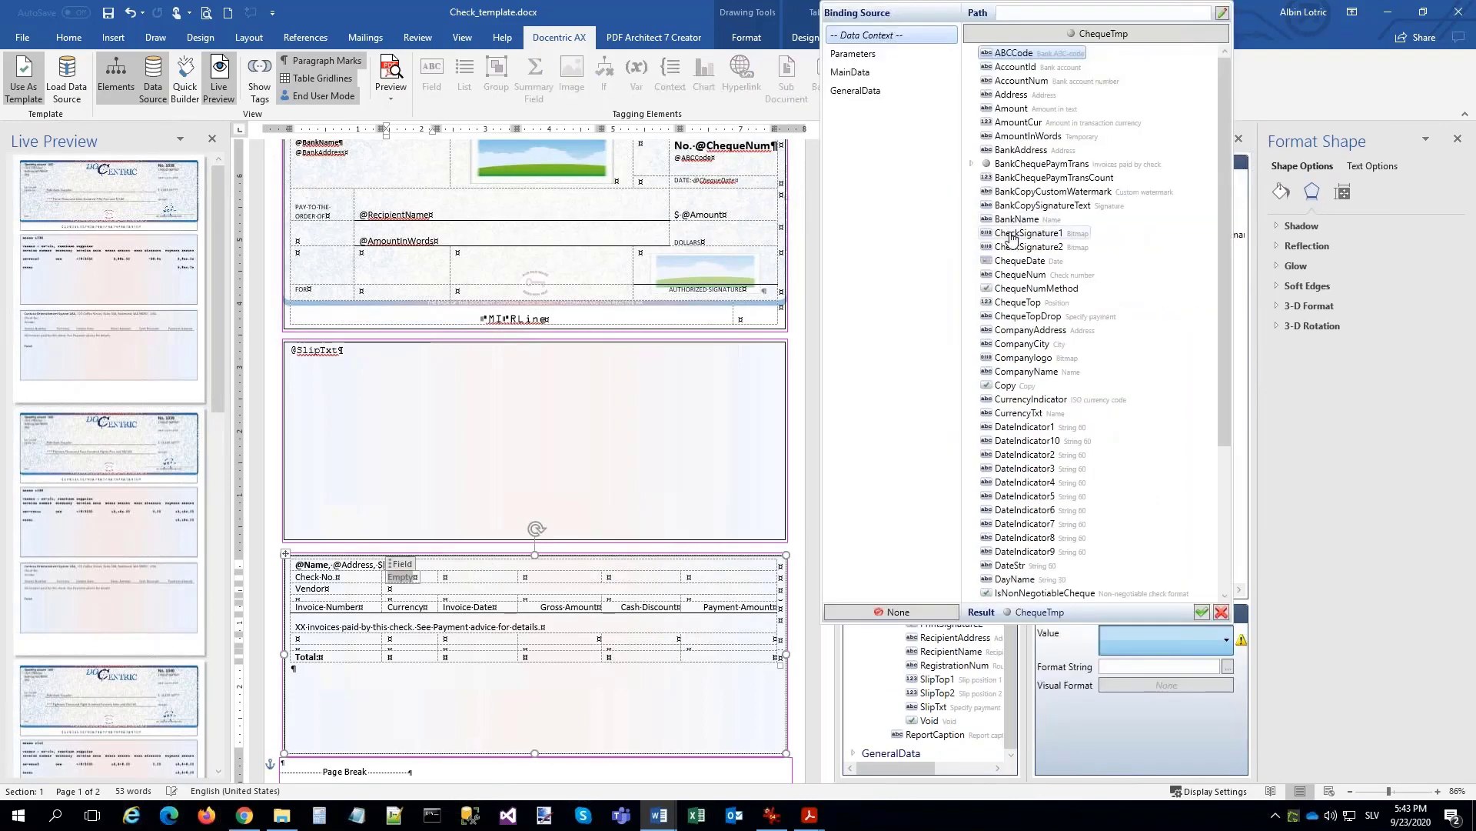
double_click(1016, 275)
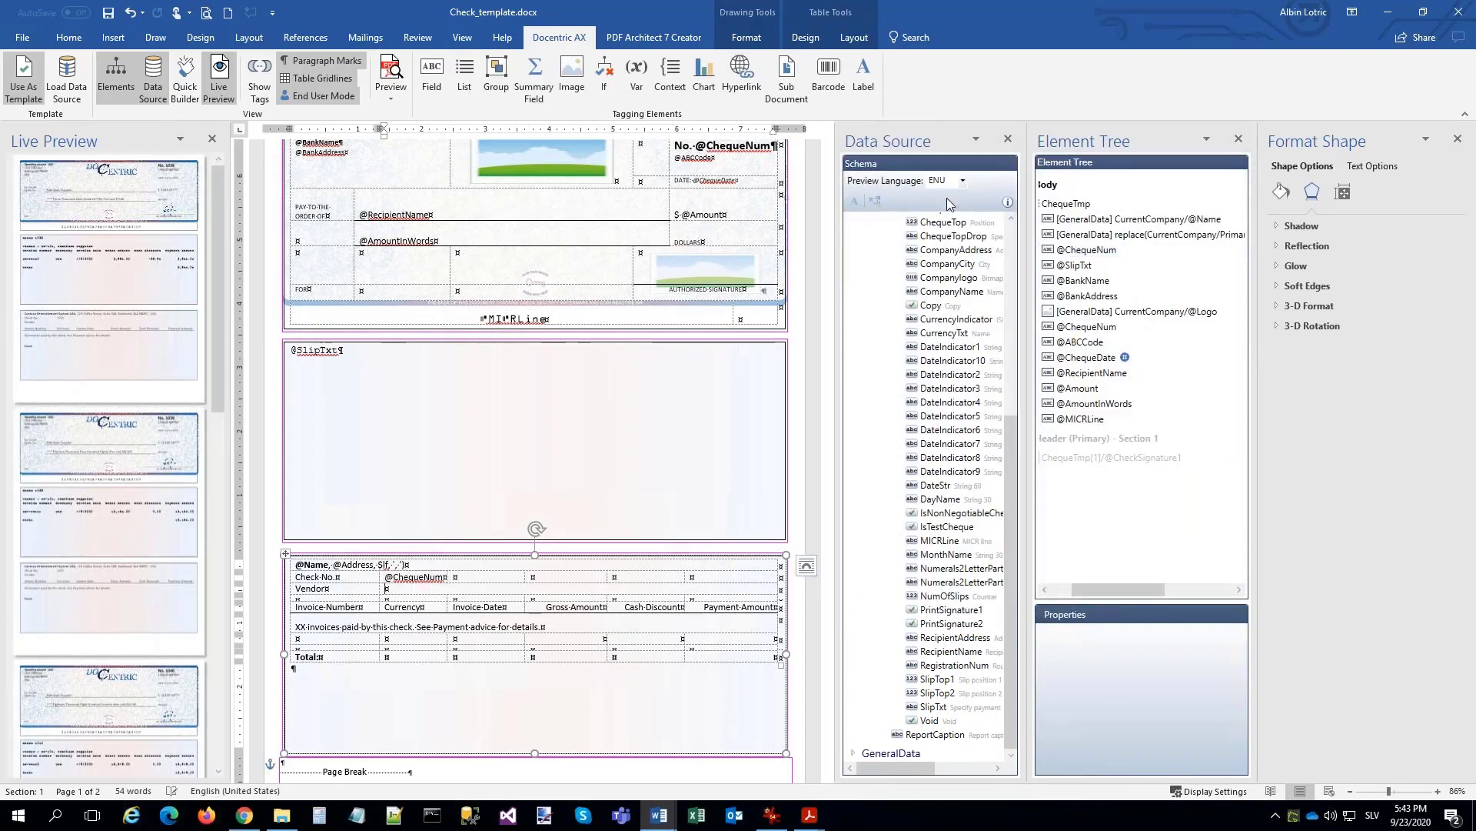
click(432, 69)
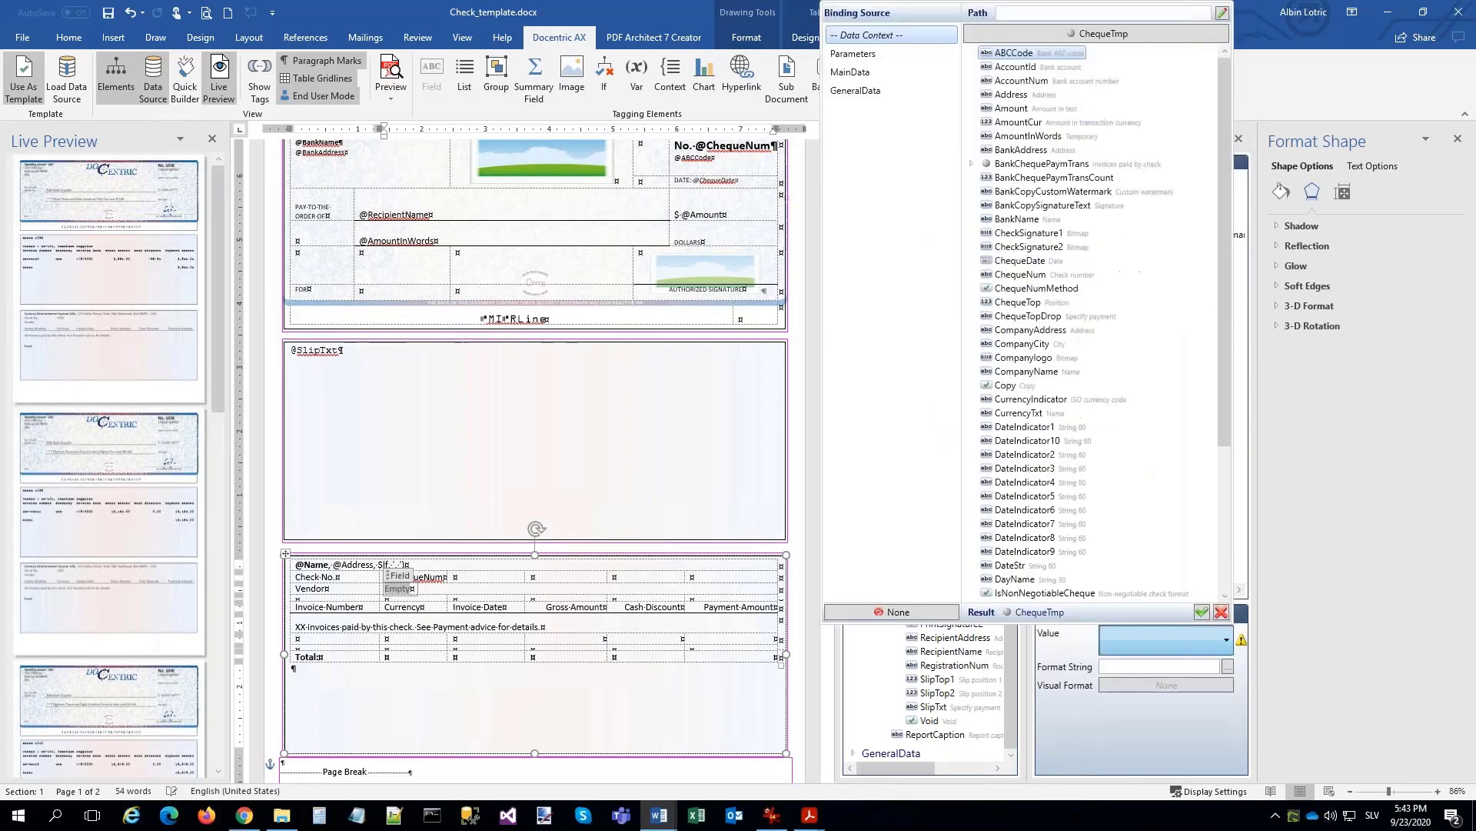
scroll(1031, 523, down, 4)
click(1028, 547)
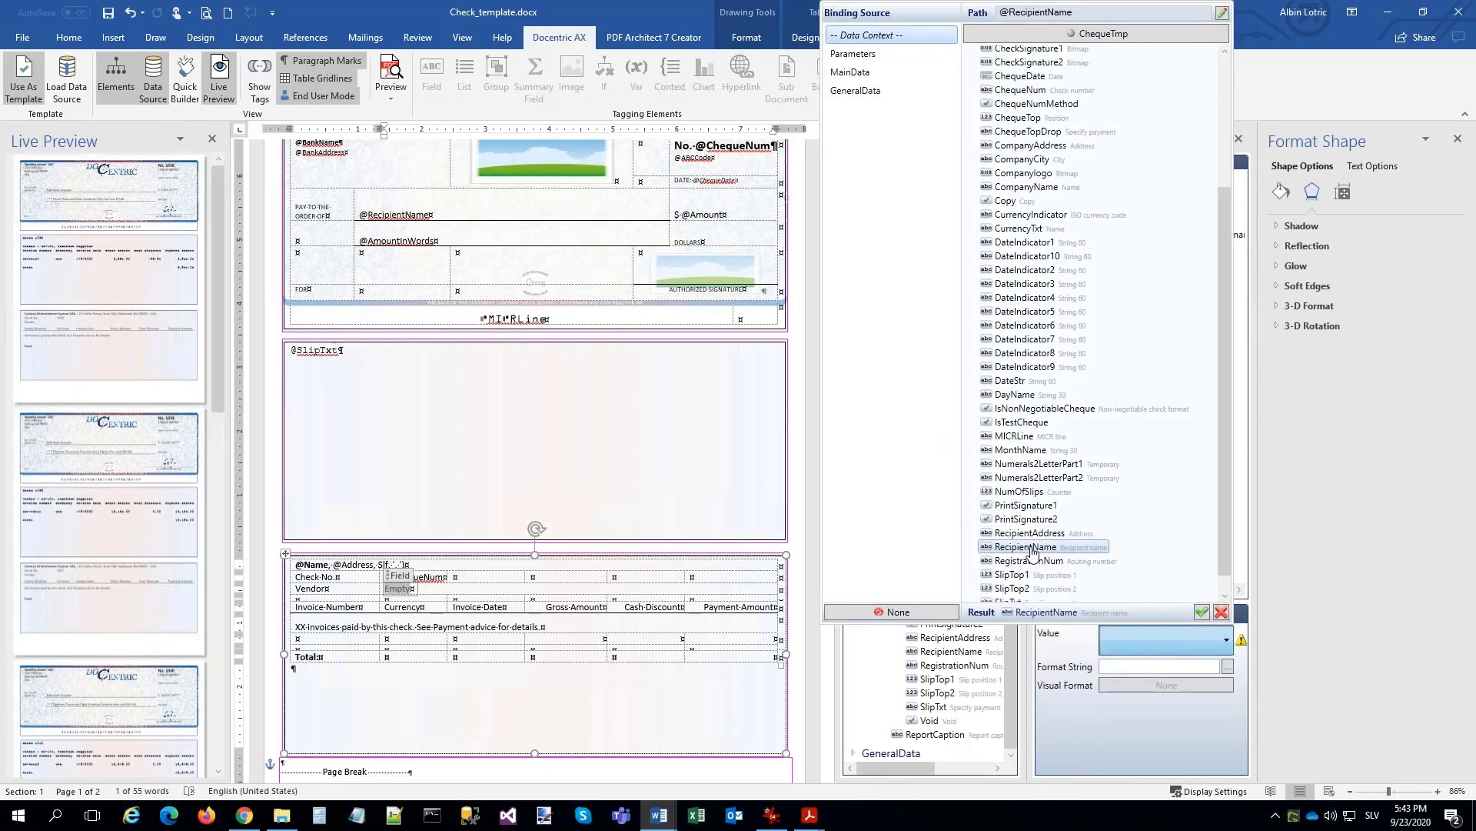
double_click(1030, 547)
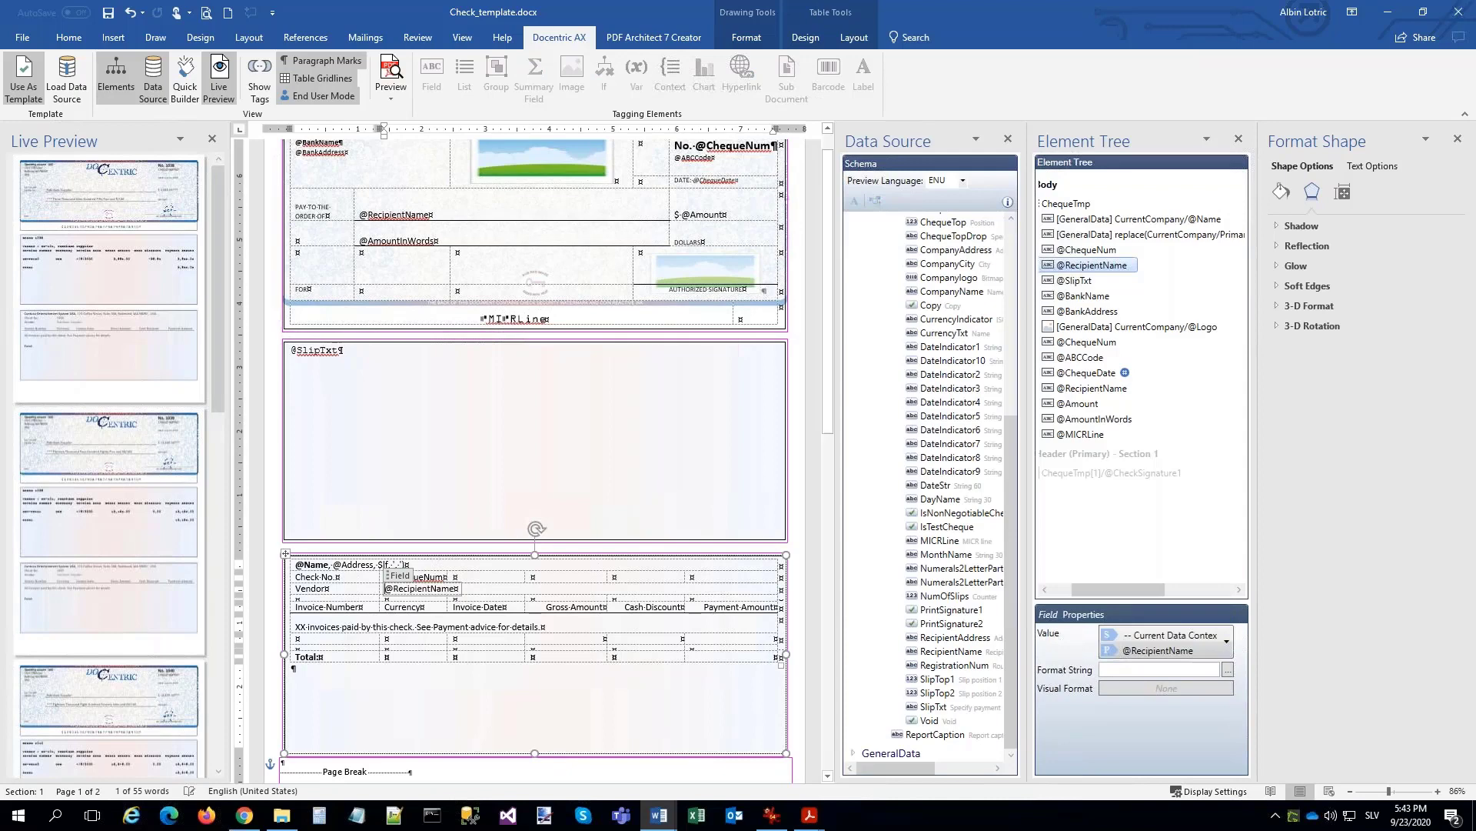
click(342, 588)
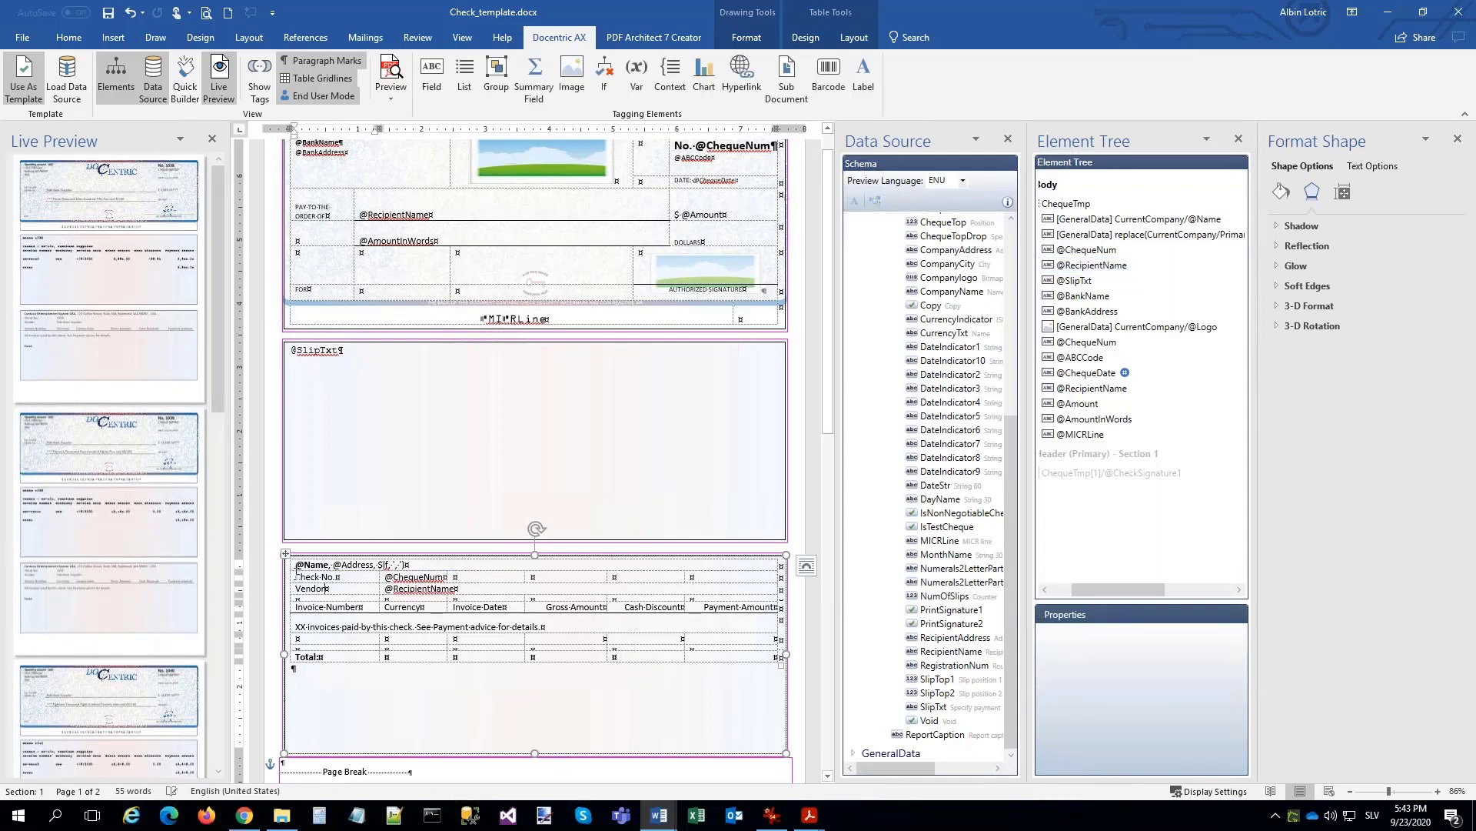
drag(297, 575, 381, 576)
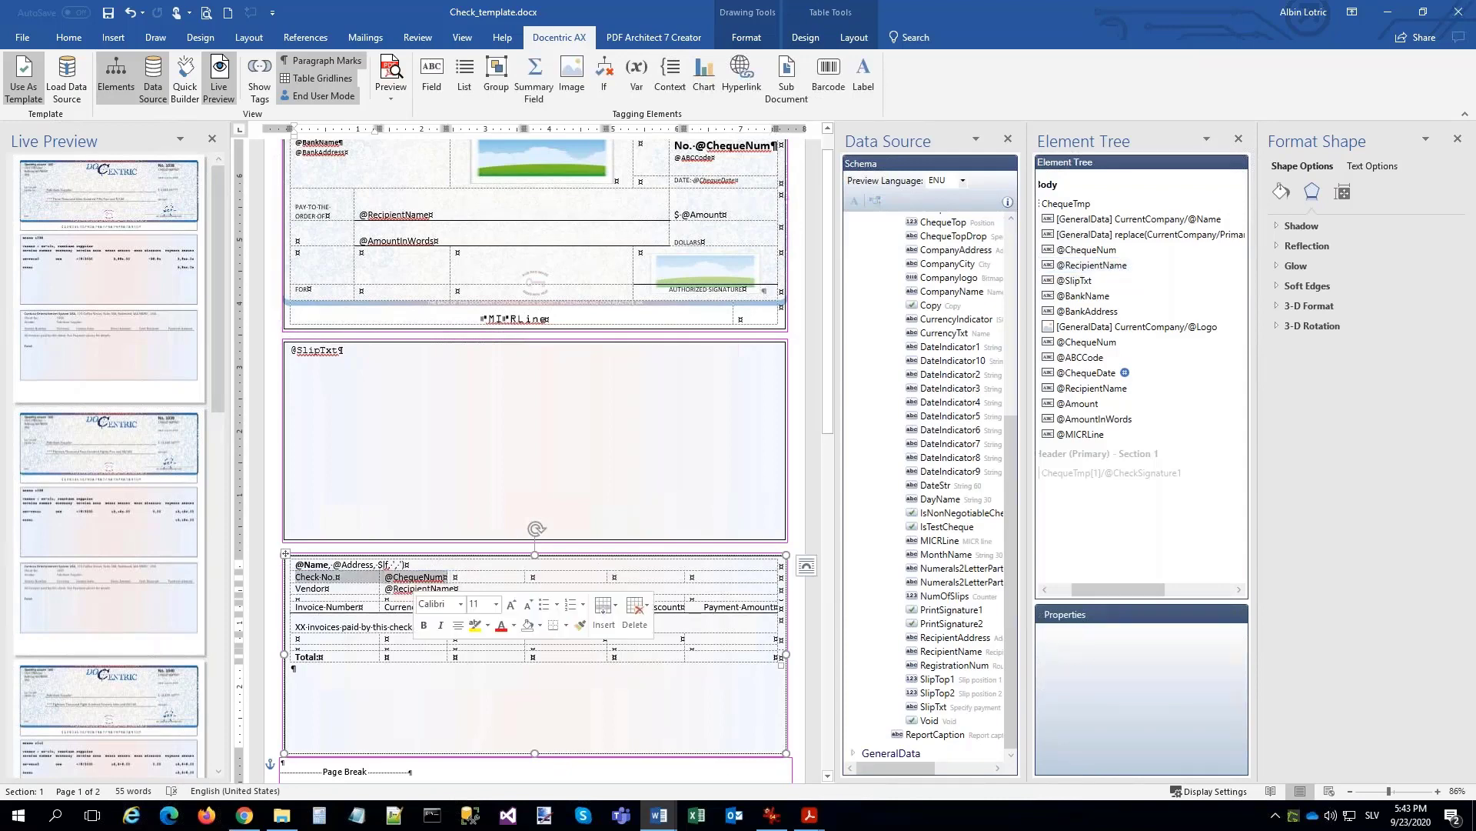
click(69, 37)
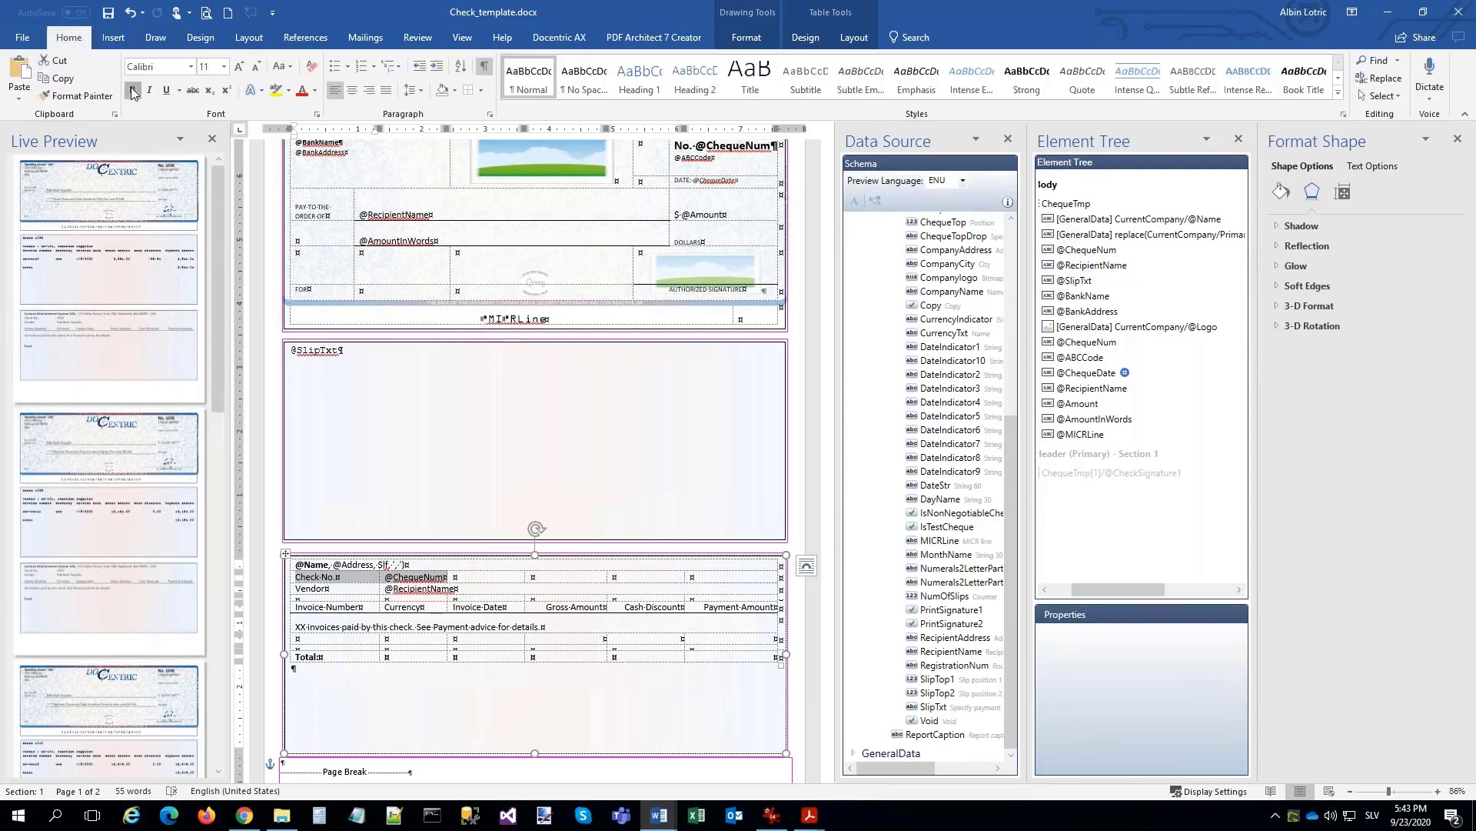
click(134, 92)
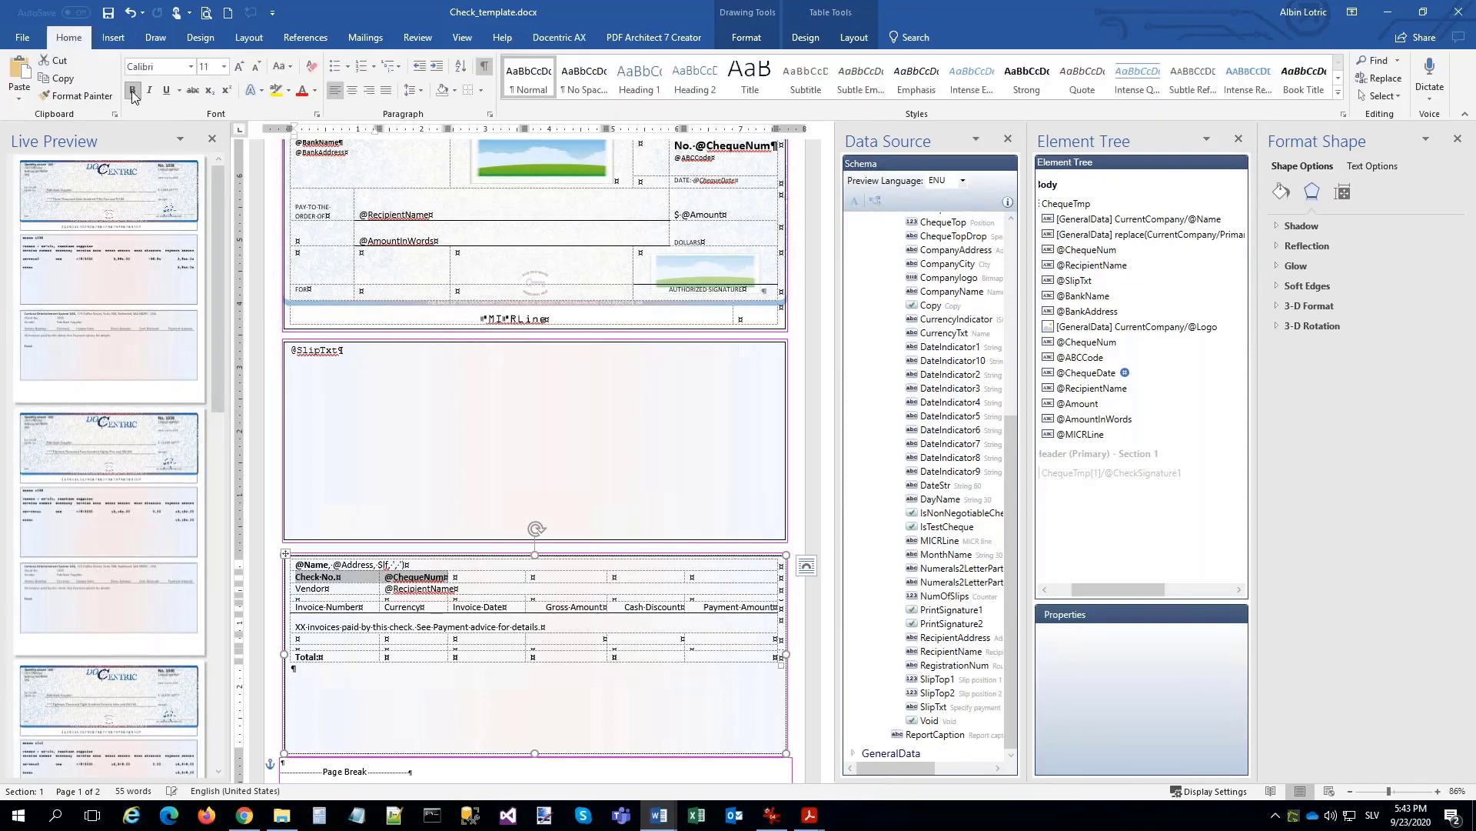
Close the Live Preview and tag the empty table row above the Total section as a list bound to BankChequePaymTrans.
click(362, 607)
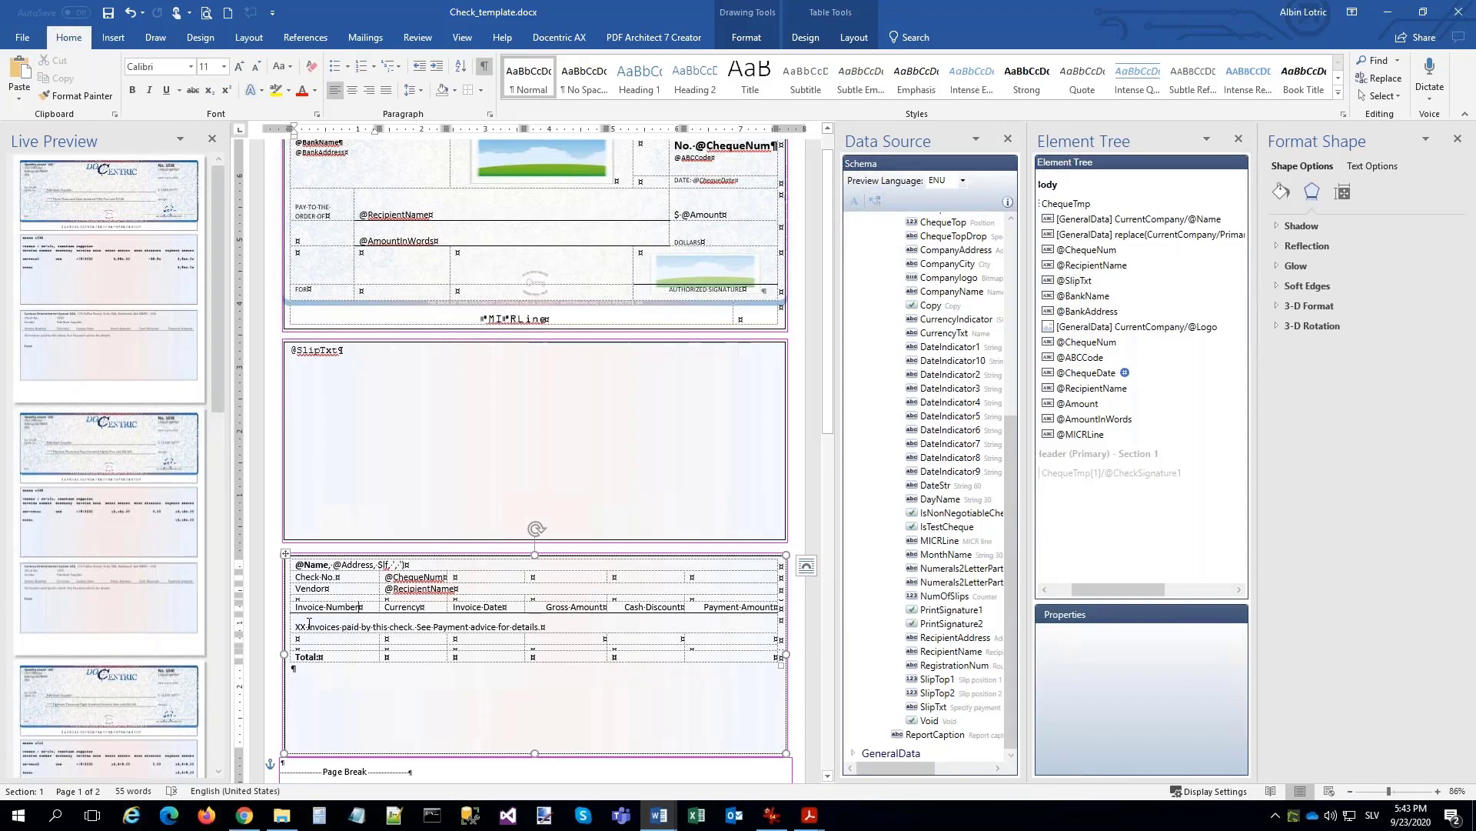
key(Down)
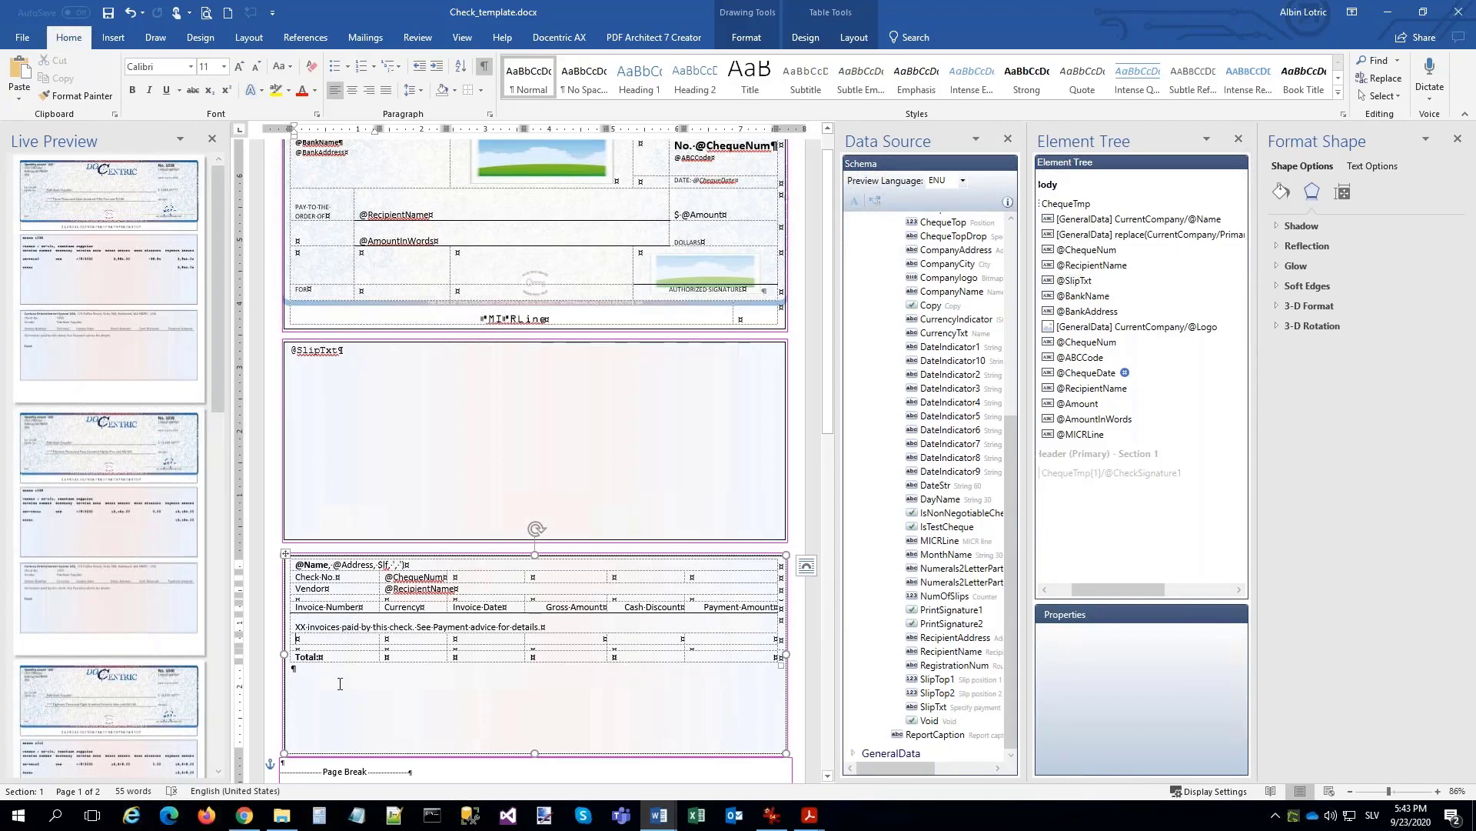
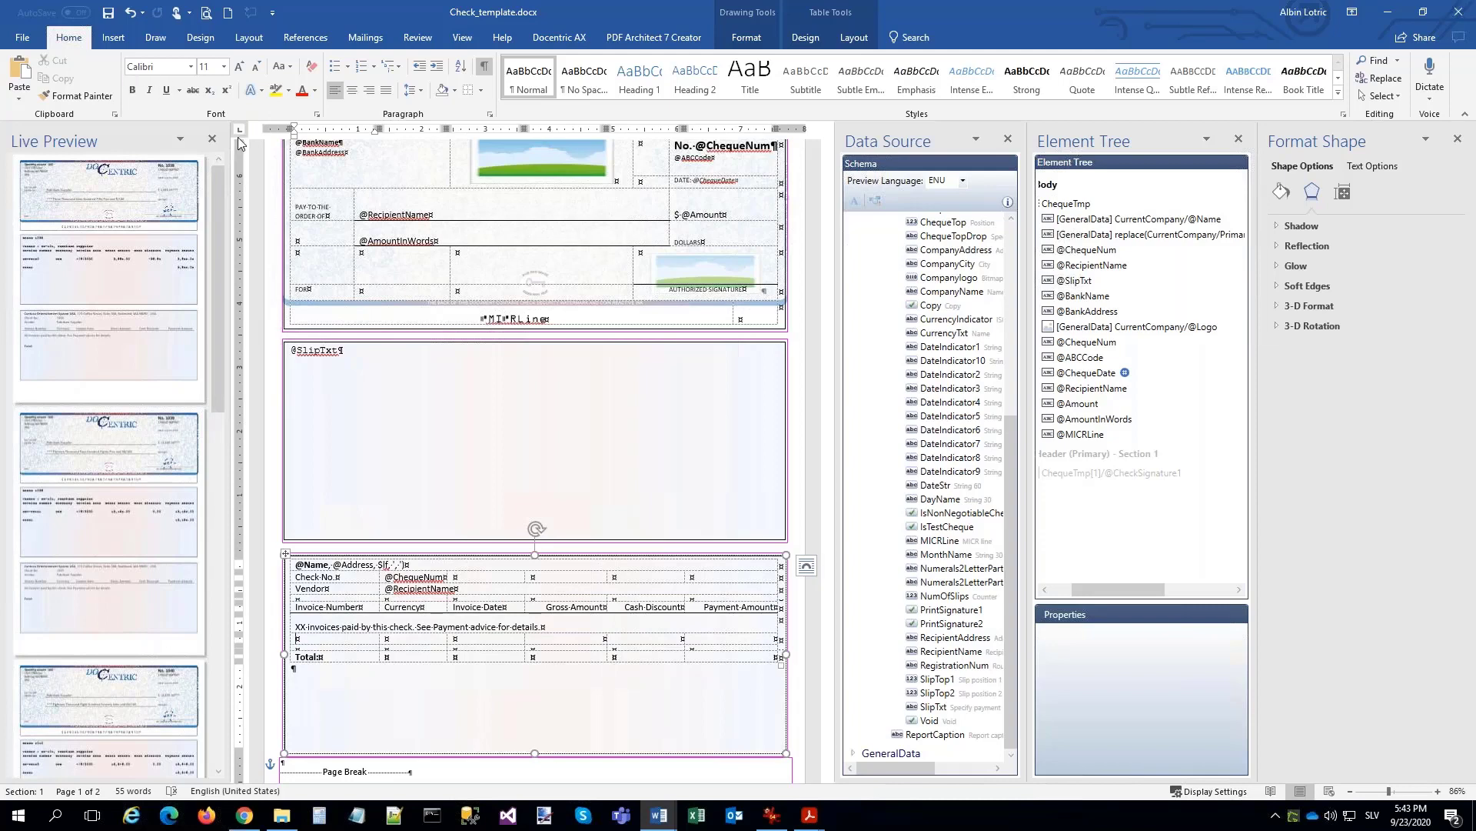
click(213, 139)
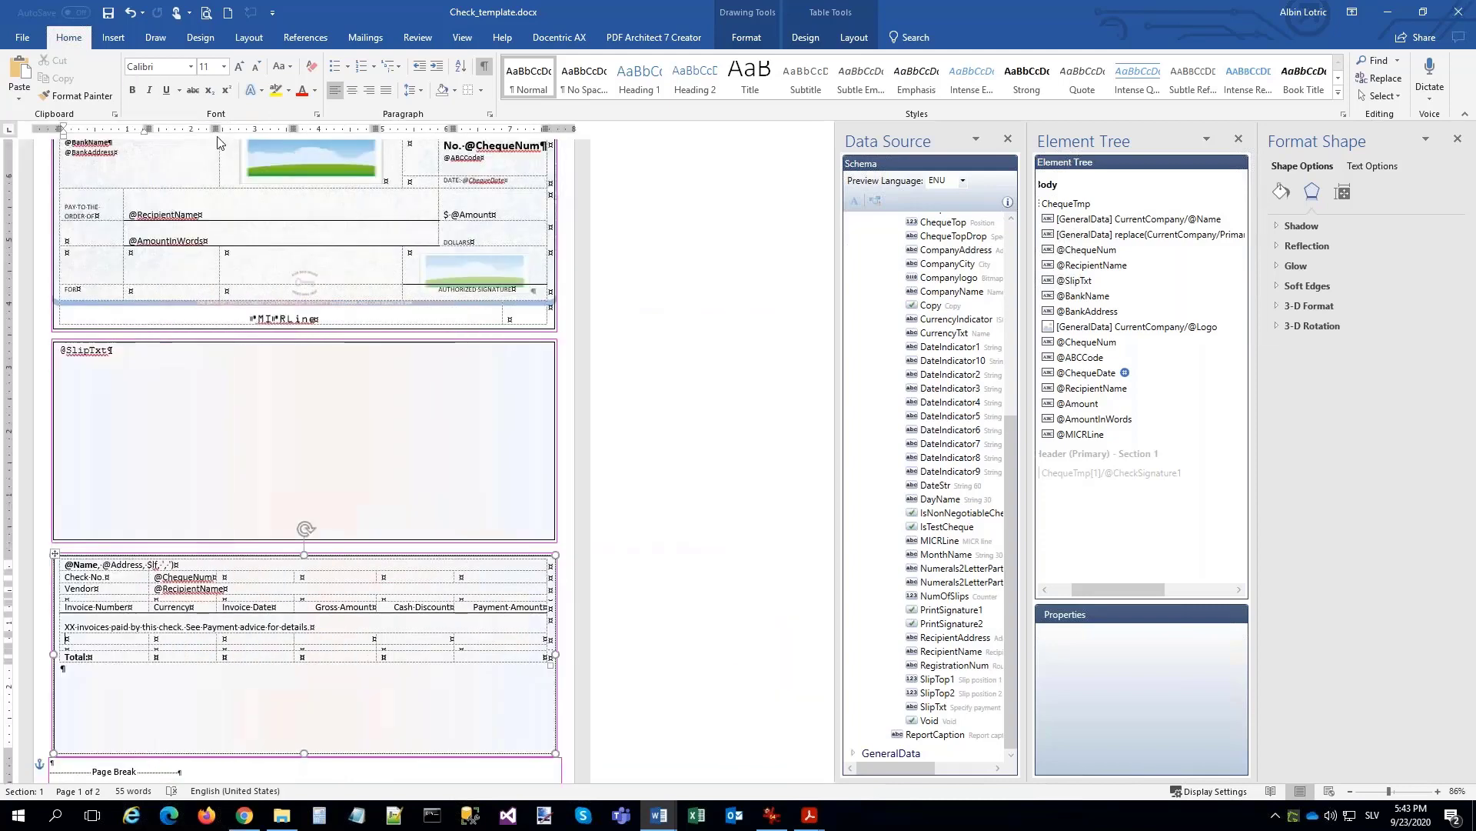
click(69, 643)
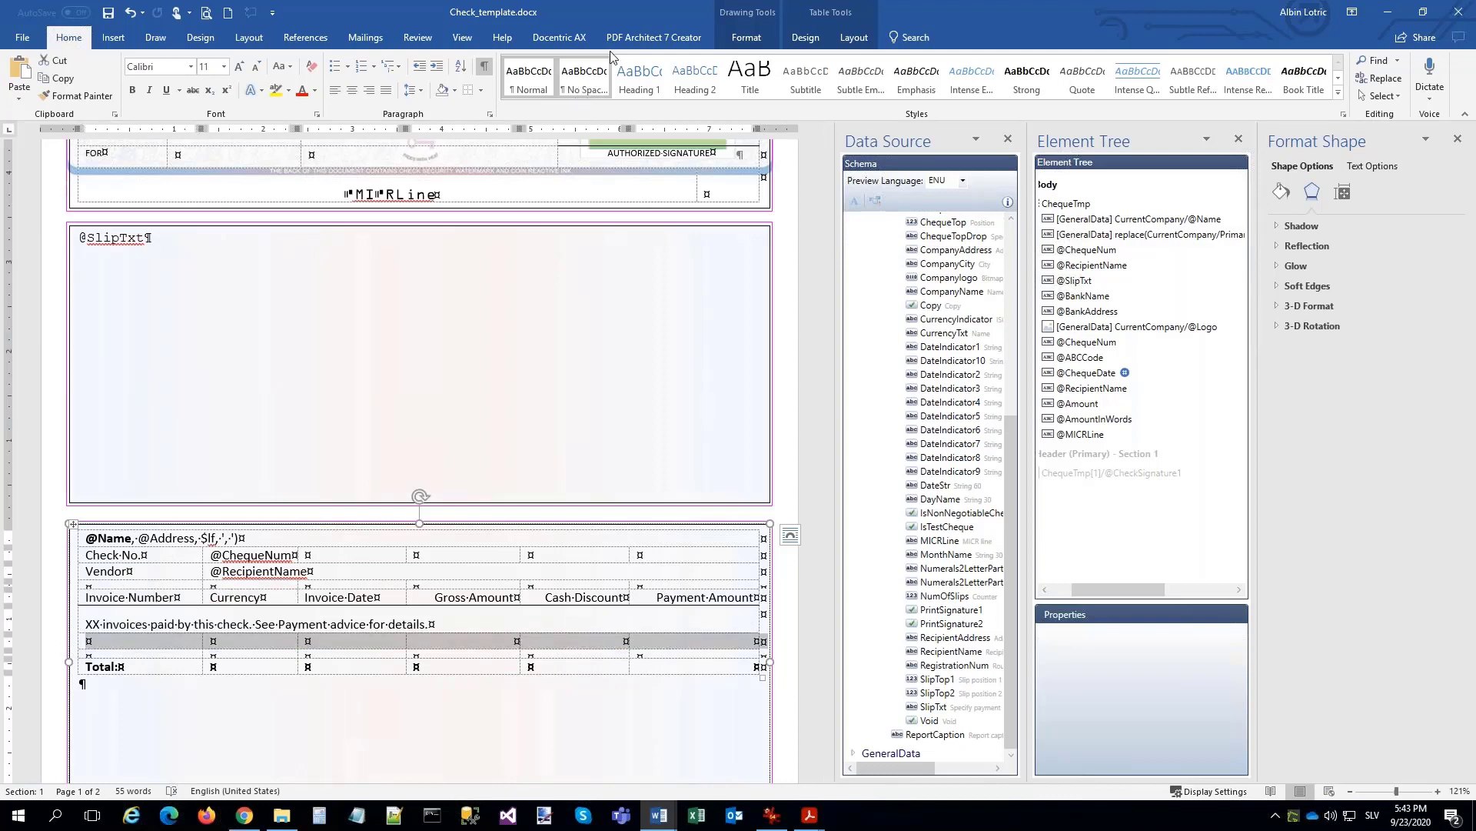
click(583, 39)
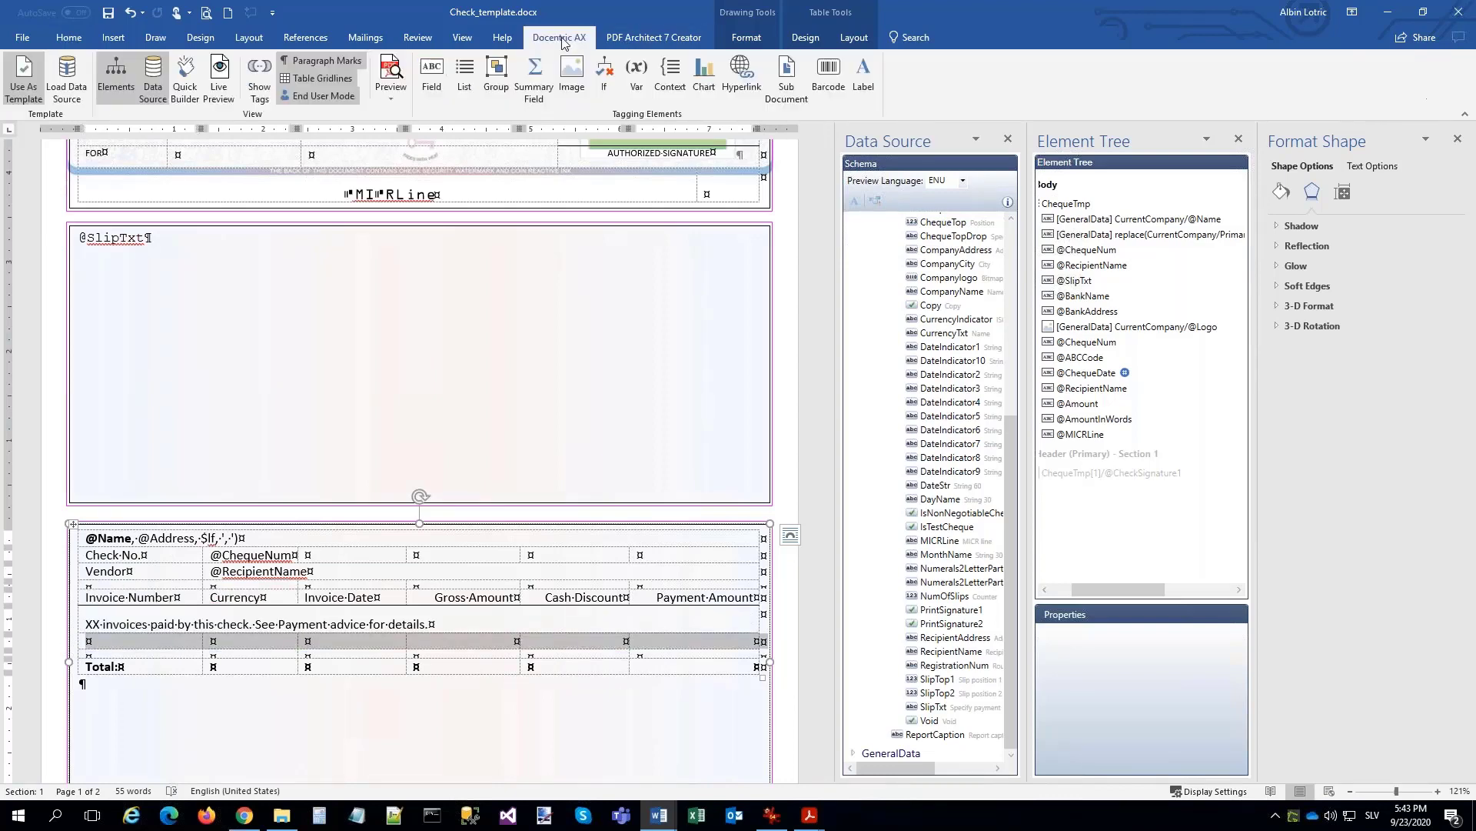
click(471, 79)
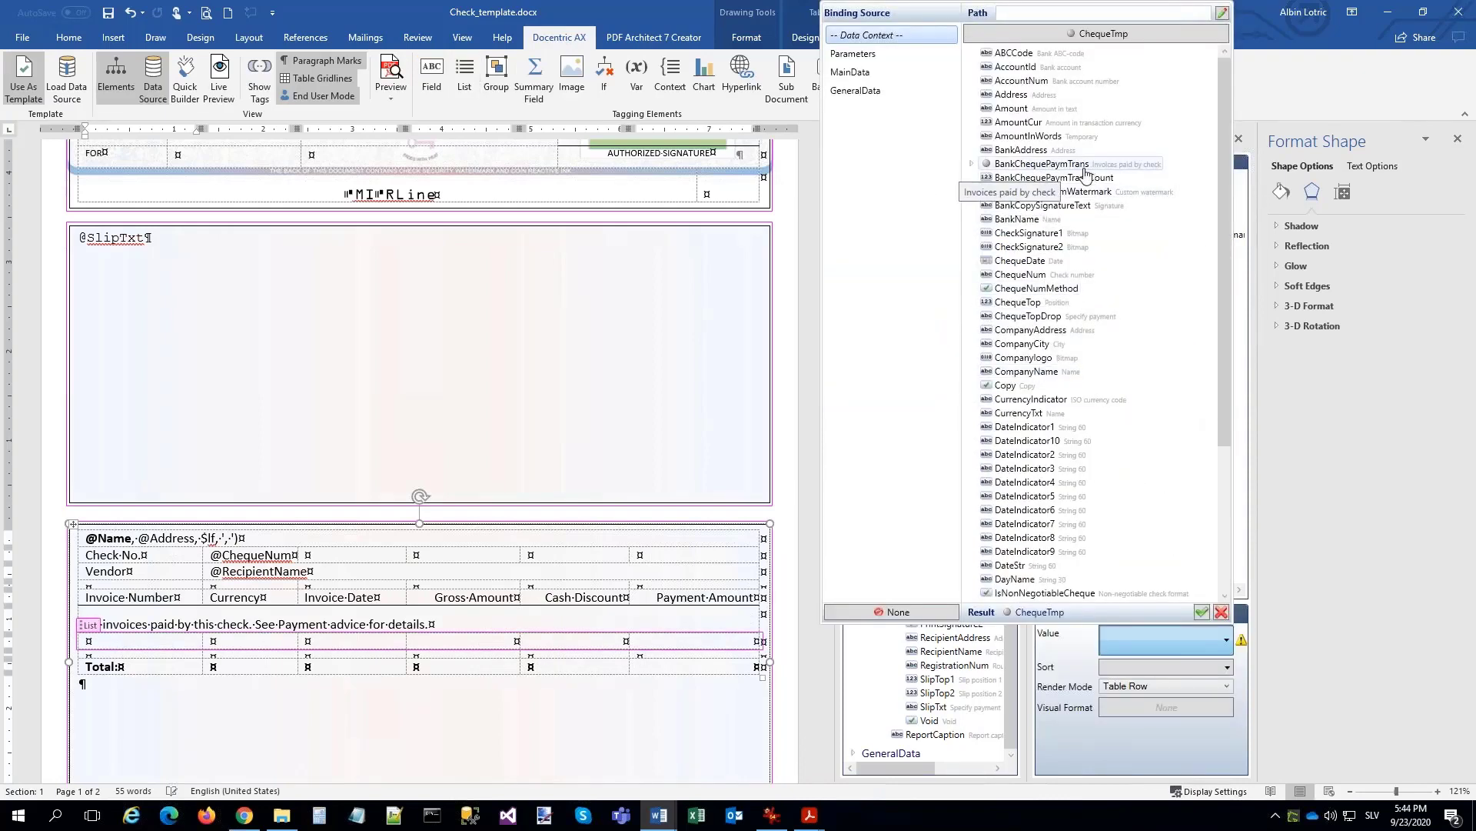
double_click(1074, 165)
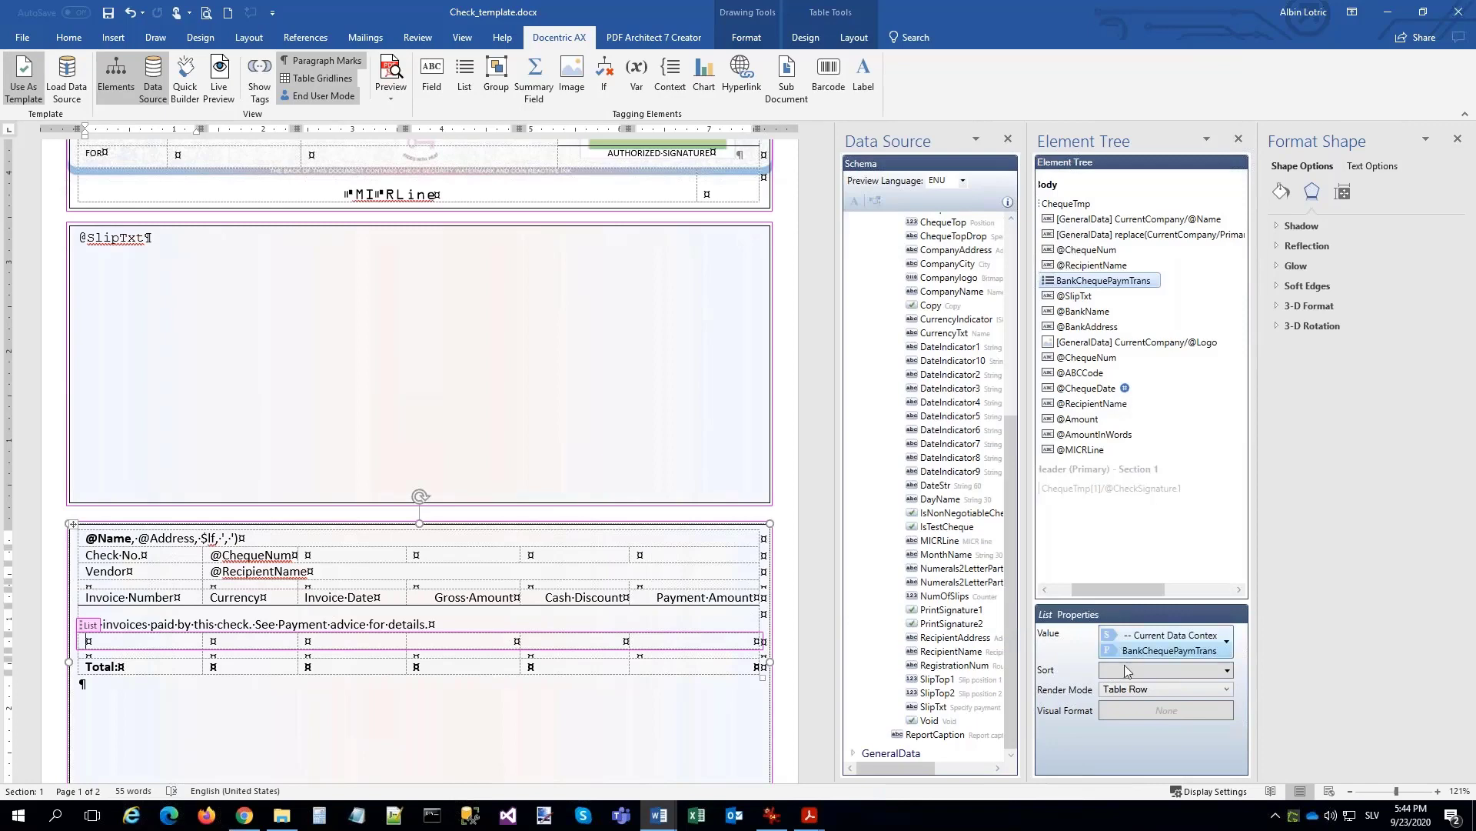
click(1227, 673)
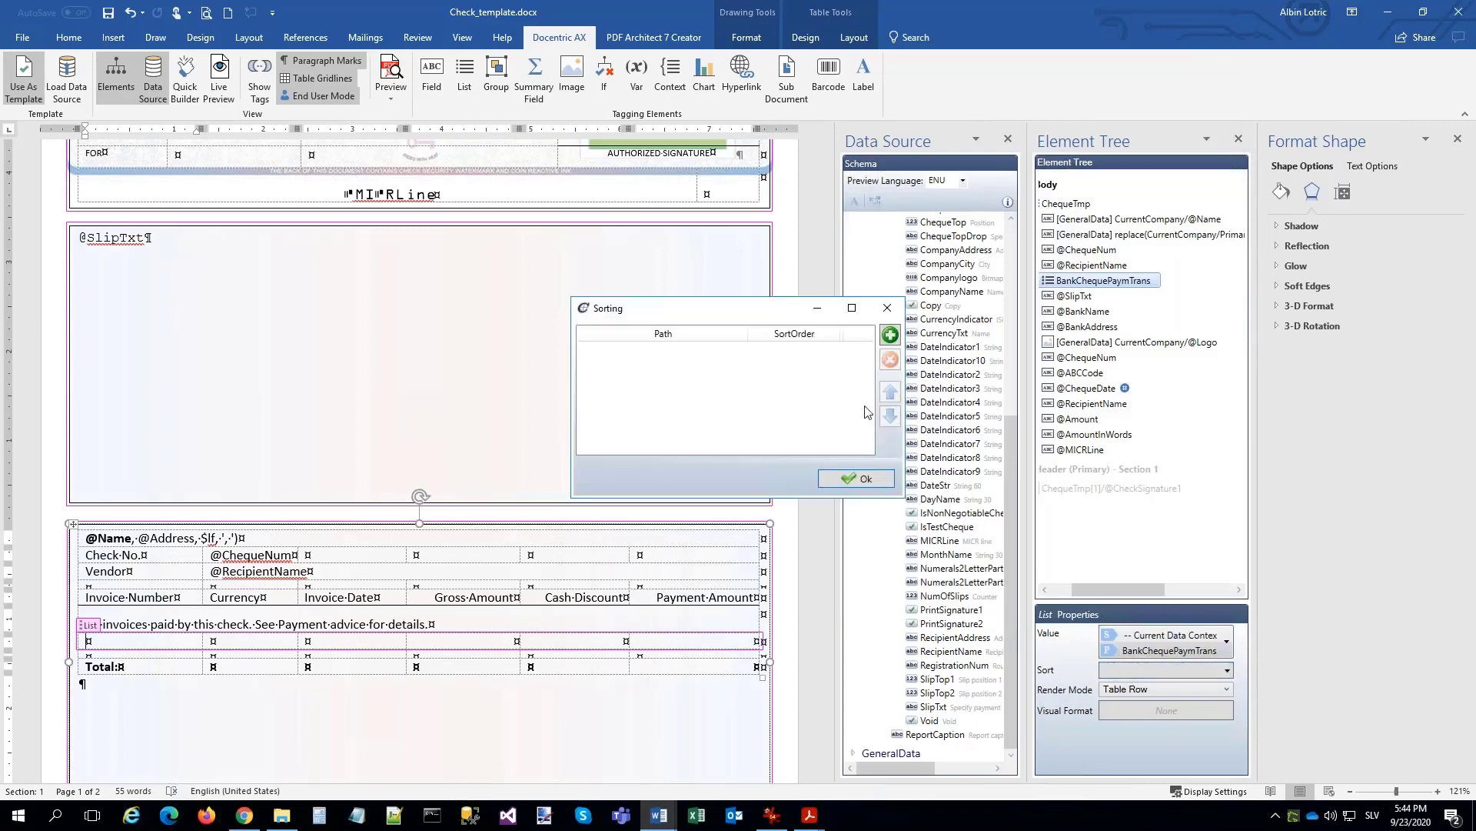
click(889, 334)
click(737, 354)
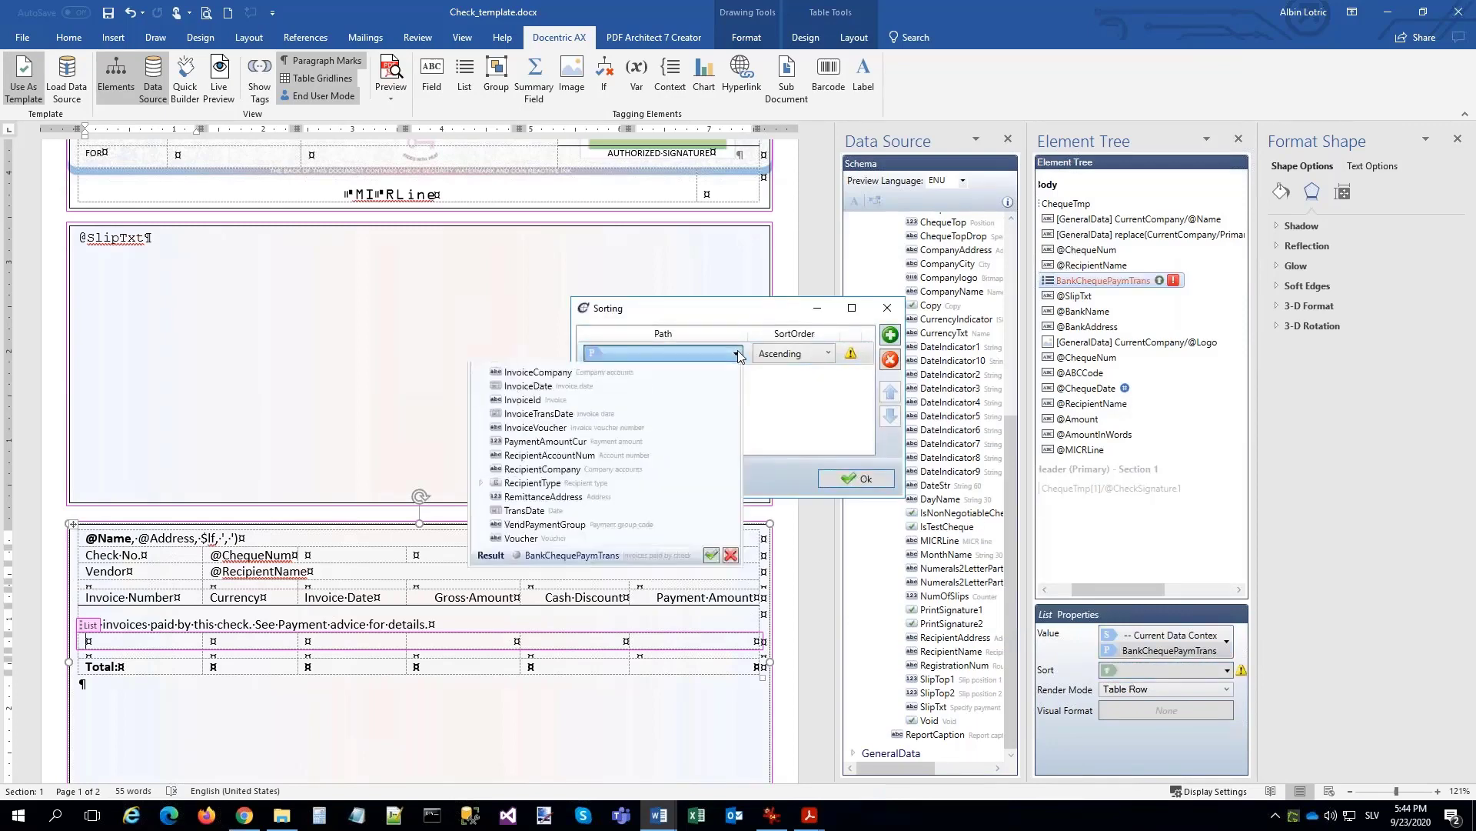
double_click(528, 512)
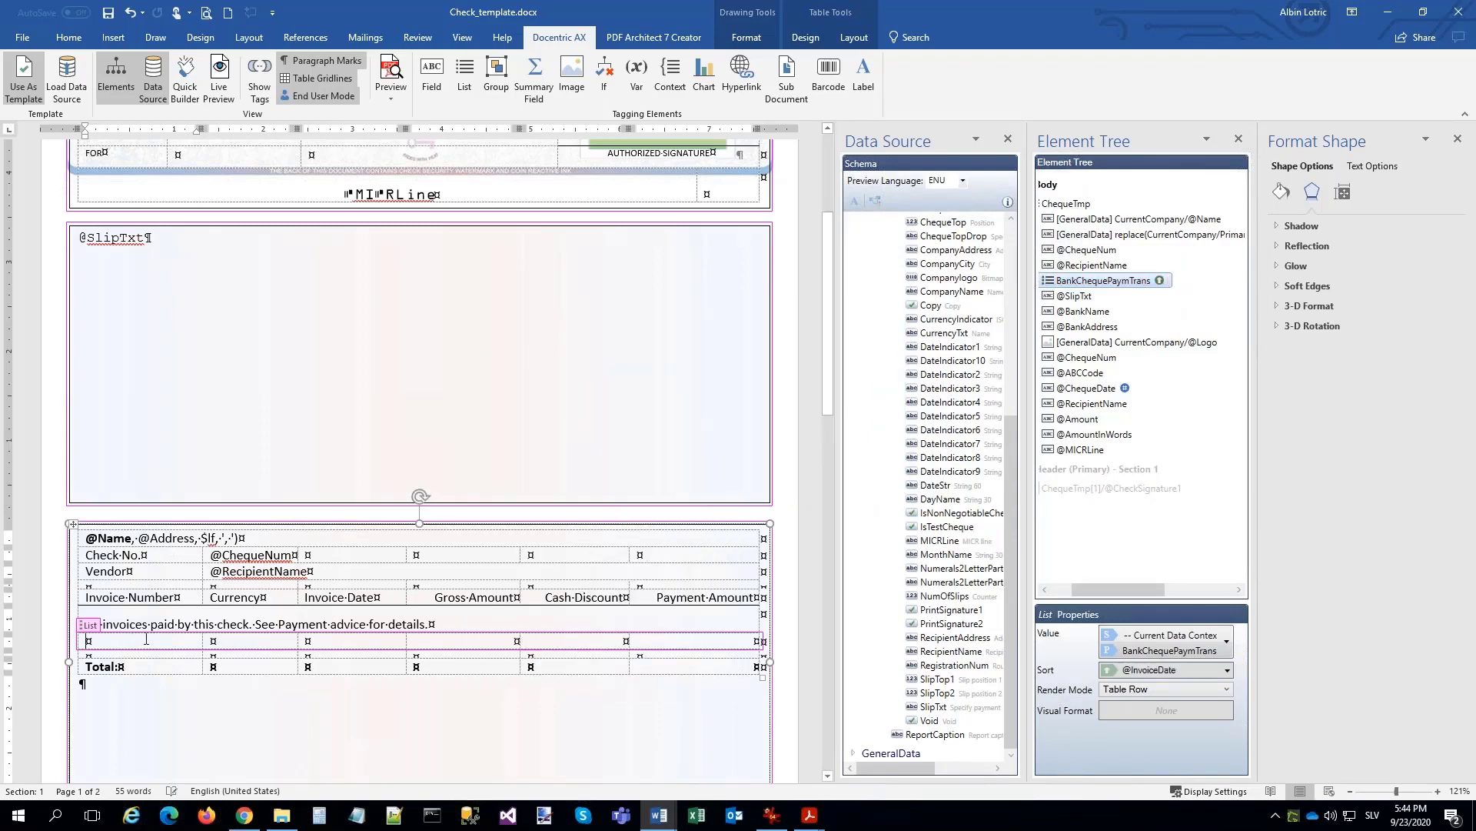
click(431, 77)
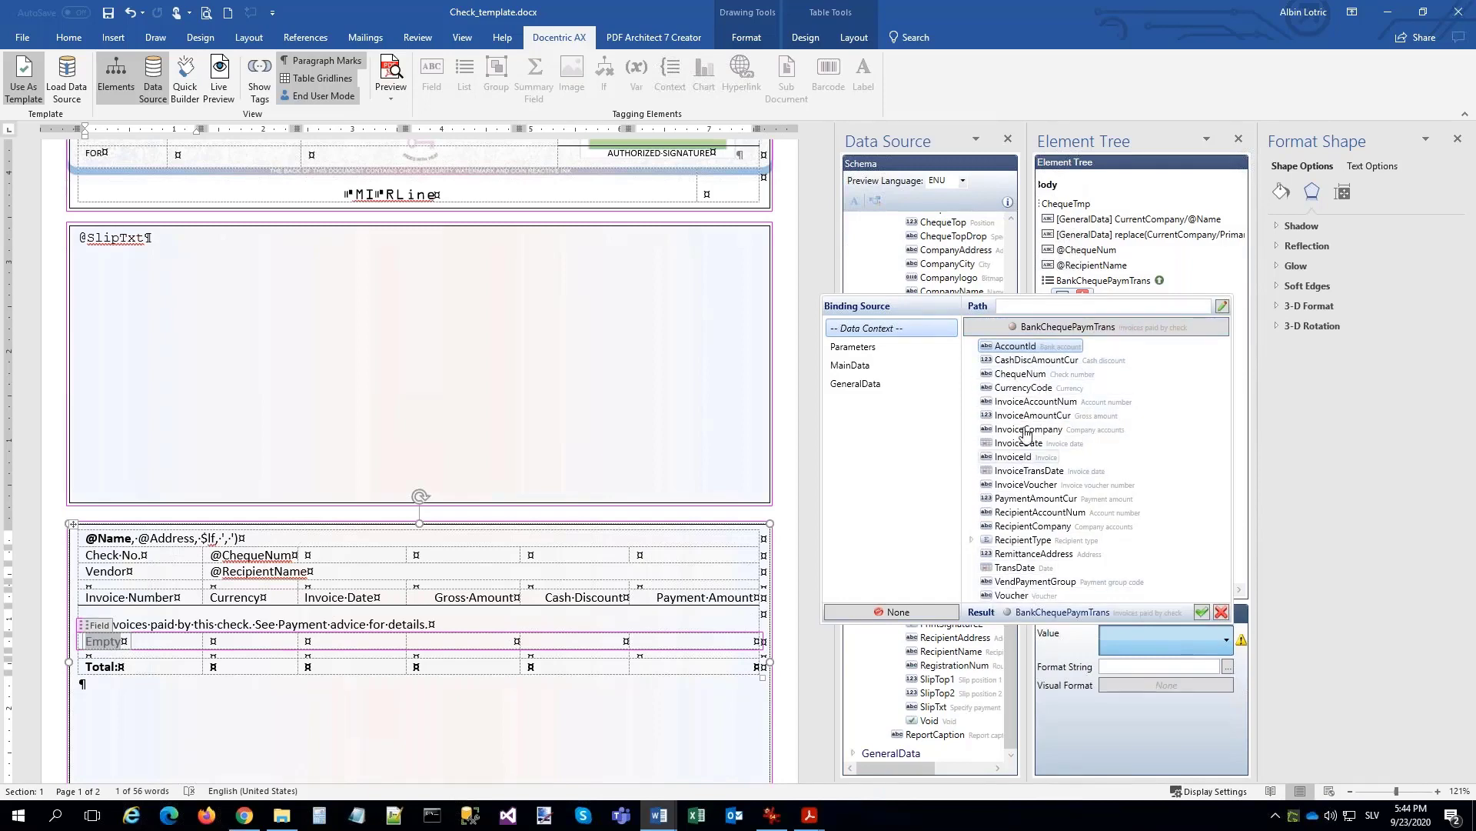
double_click(1019, 456)
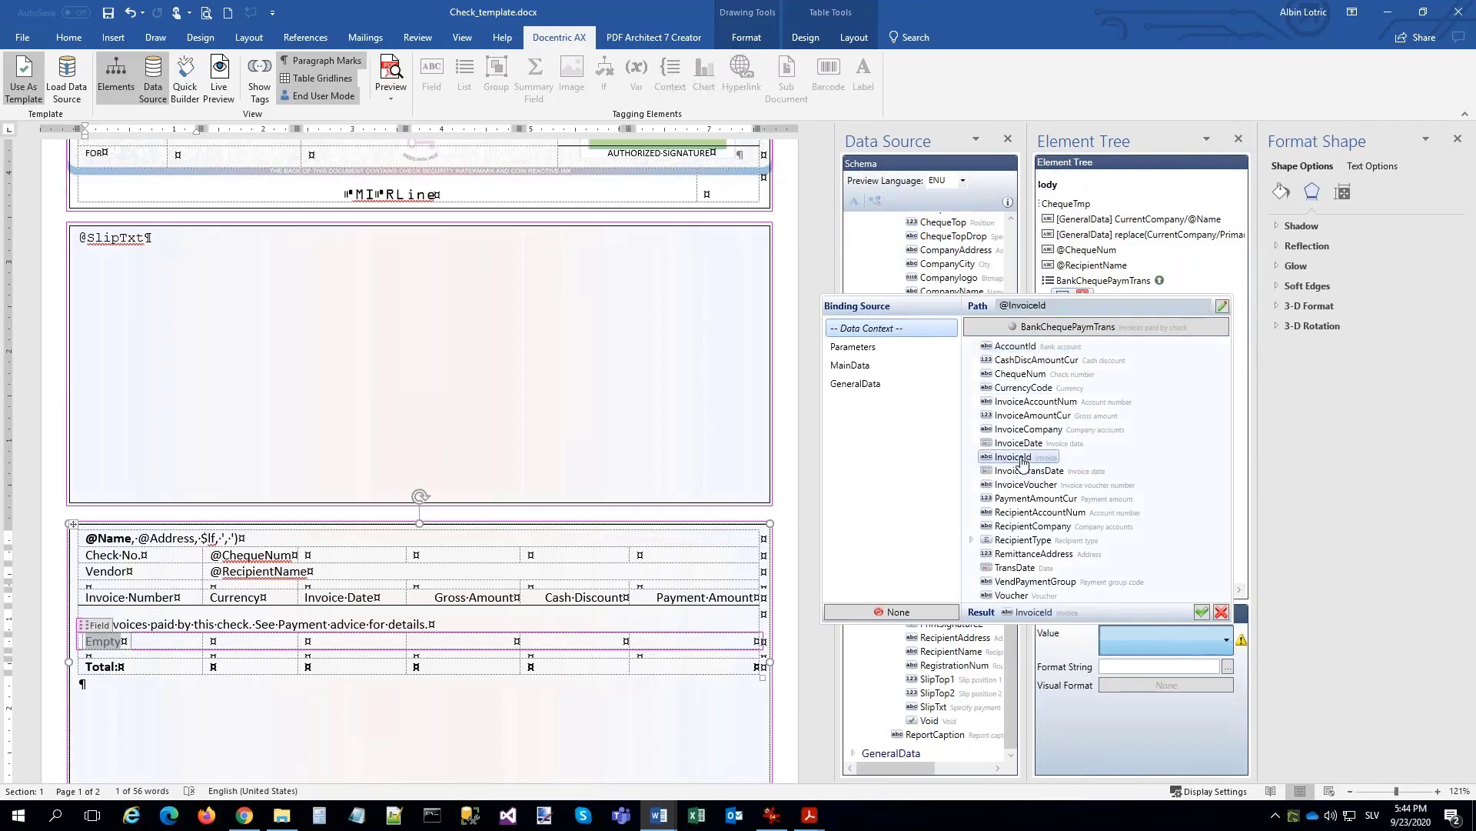
click(238, 642)
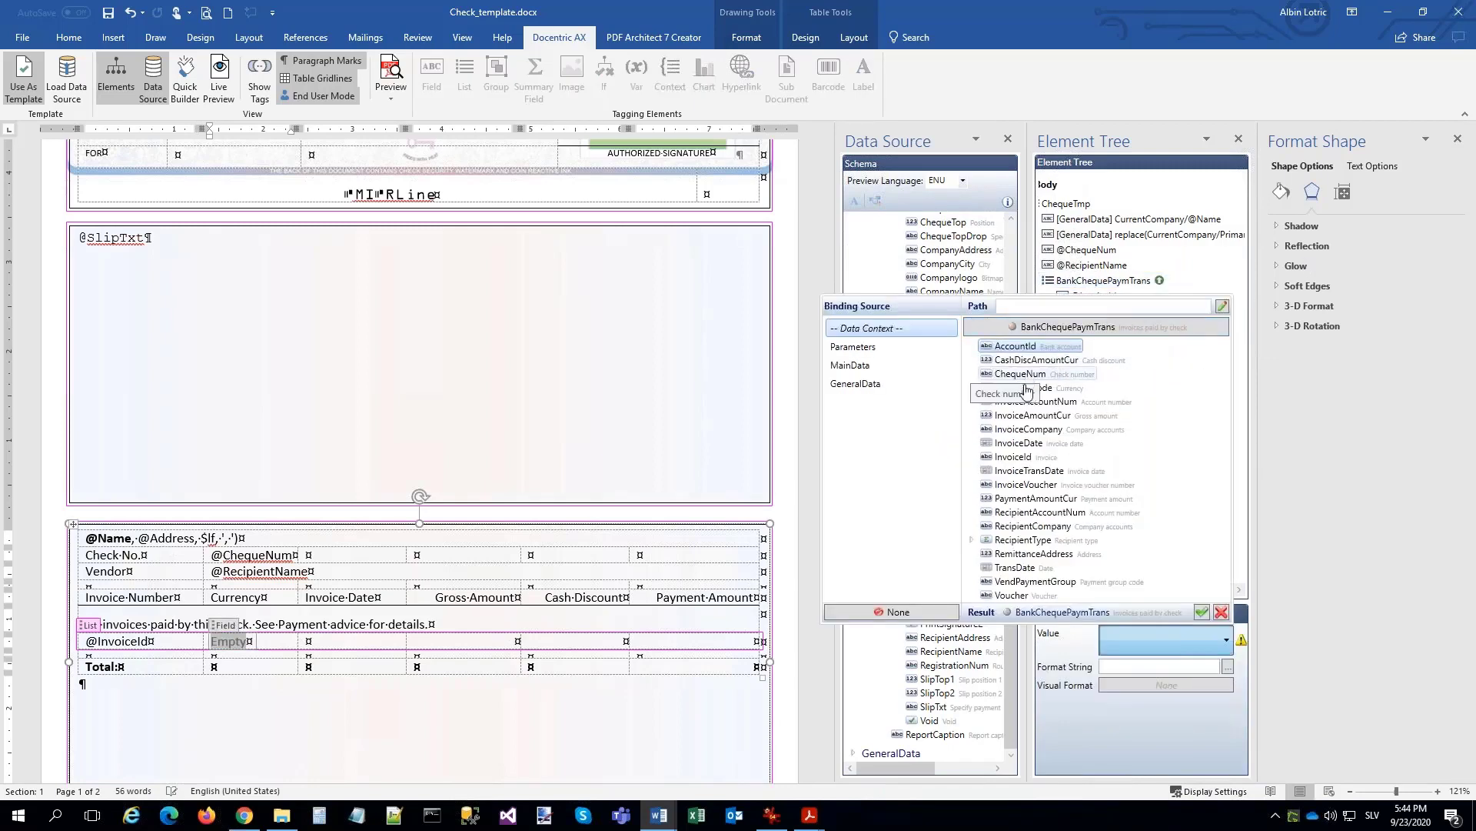
double_click(1023, 388)
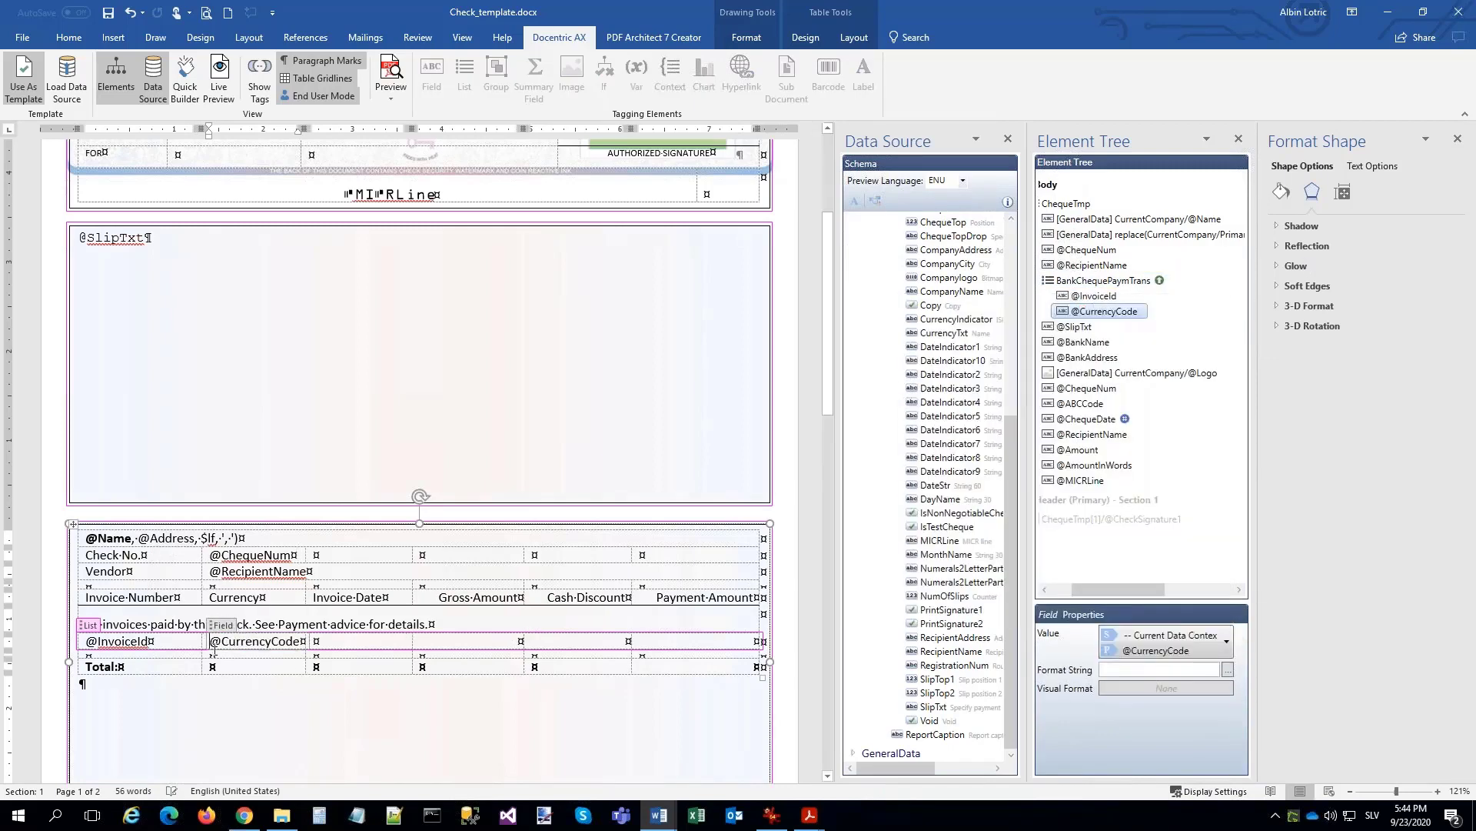
click(346, 639)
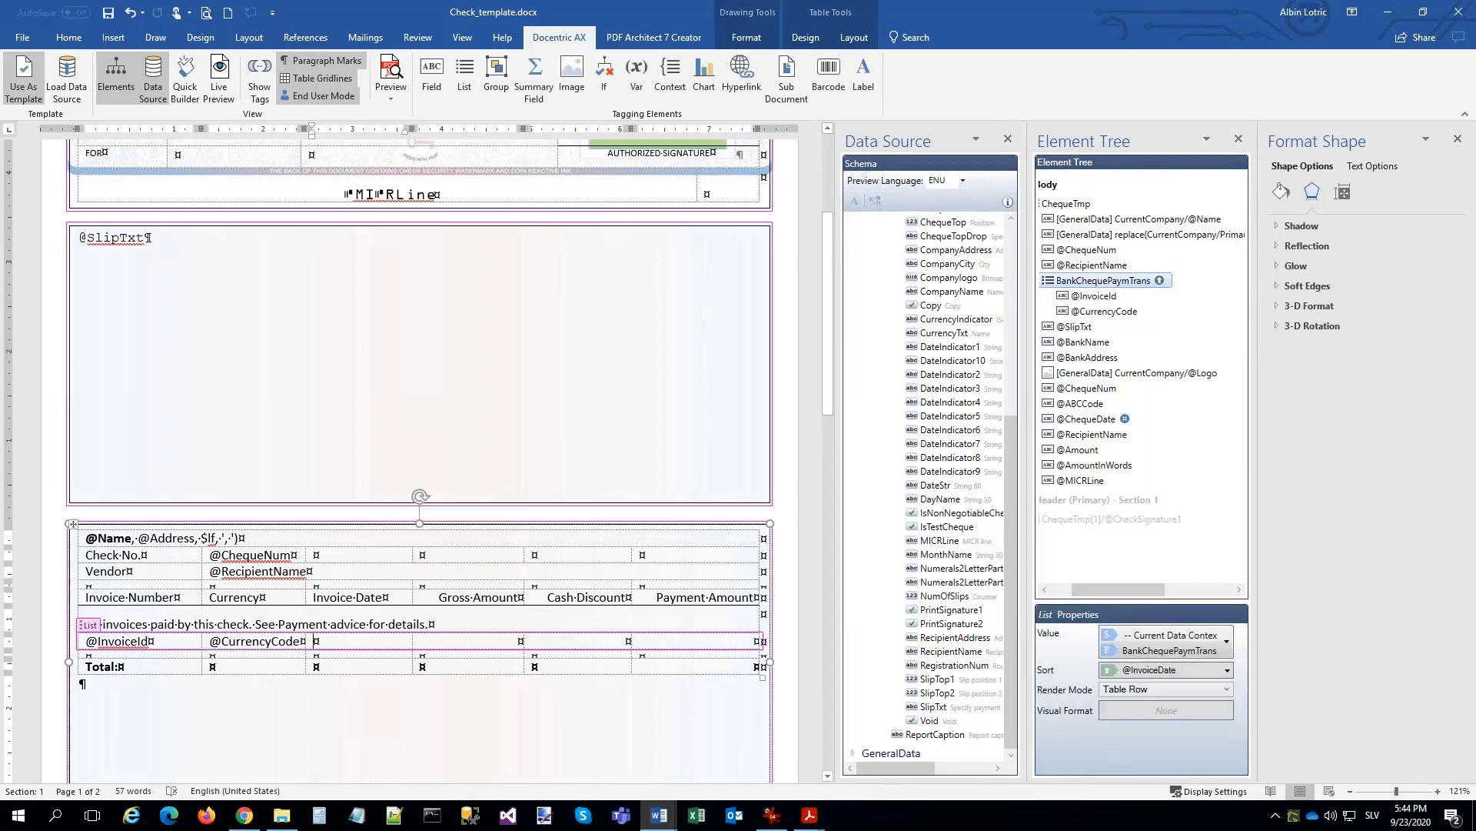
click(432, 76)
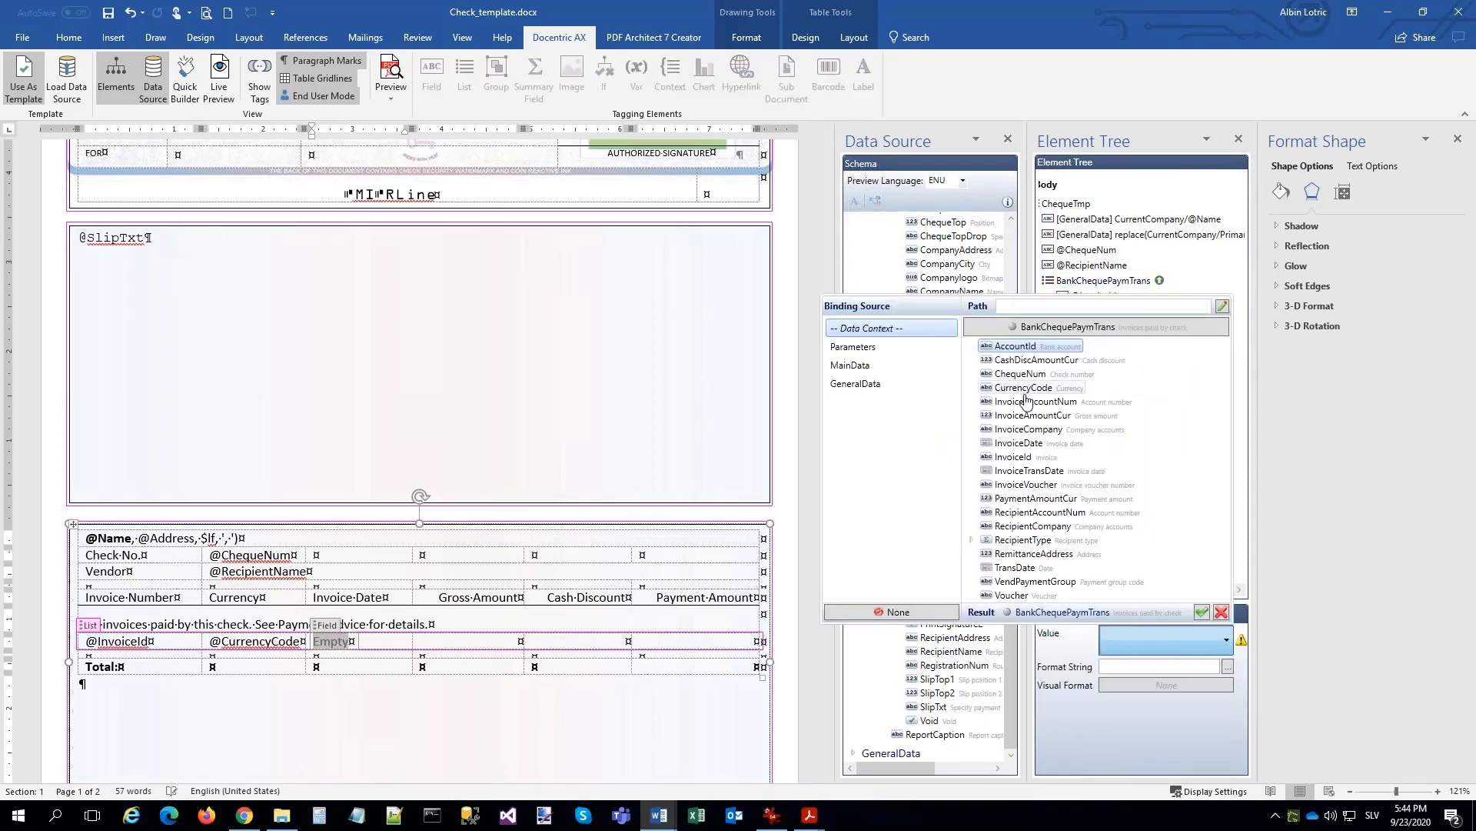
click(1023, 446)
double_click(1023, 452)
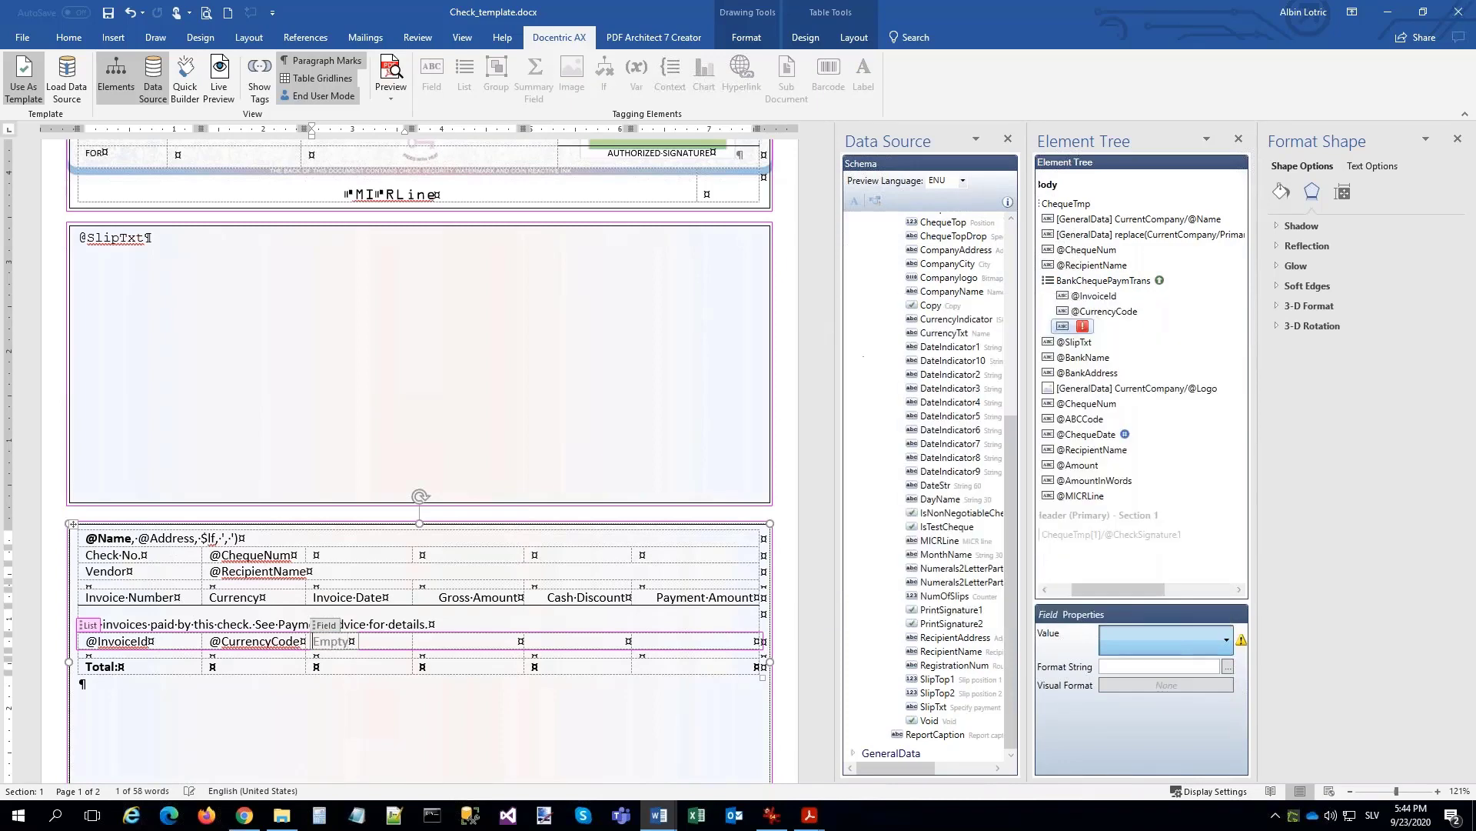
click(1228, 669)
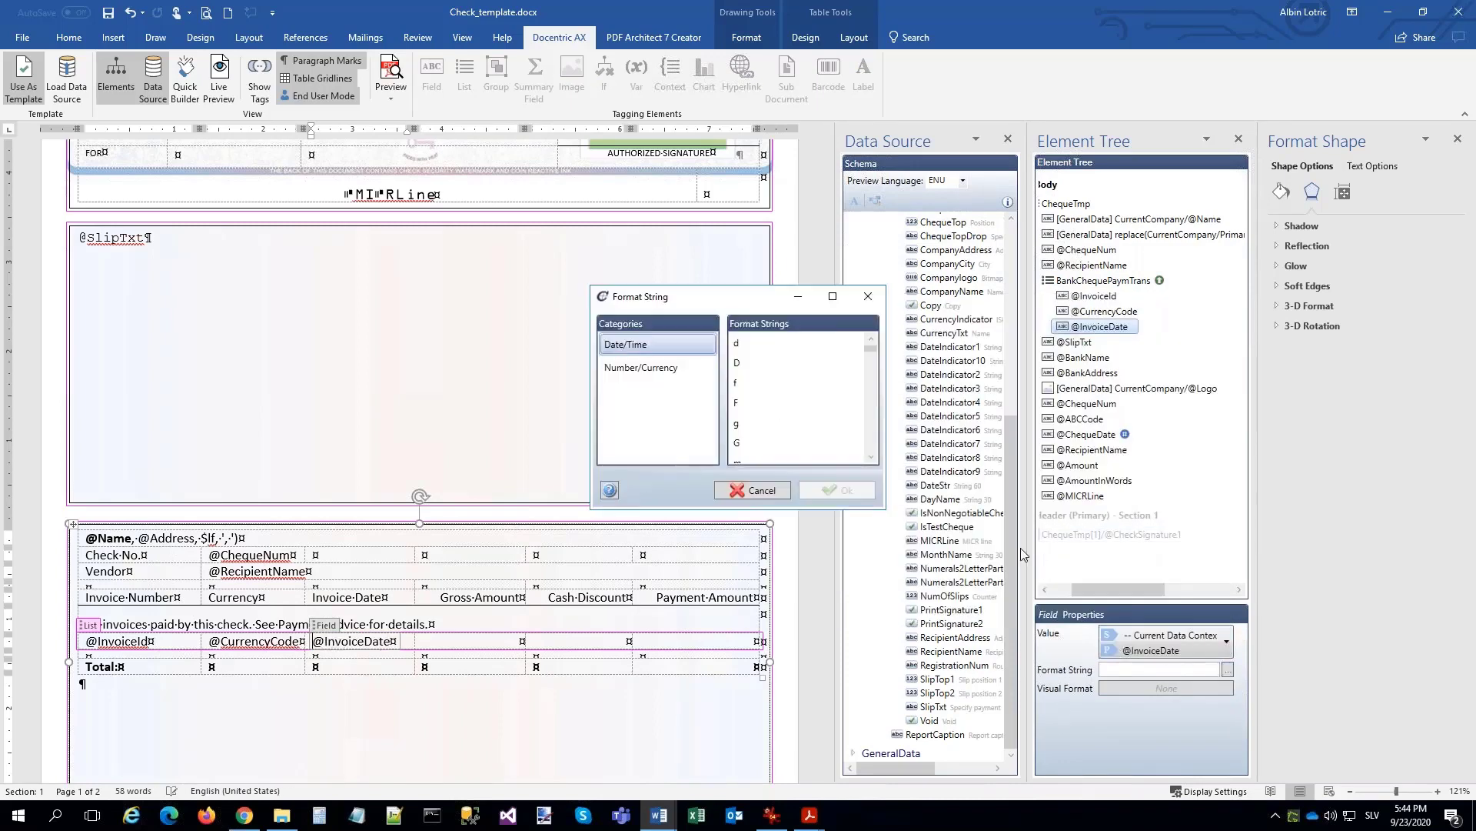
click(743, 346)
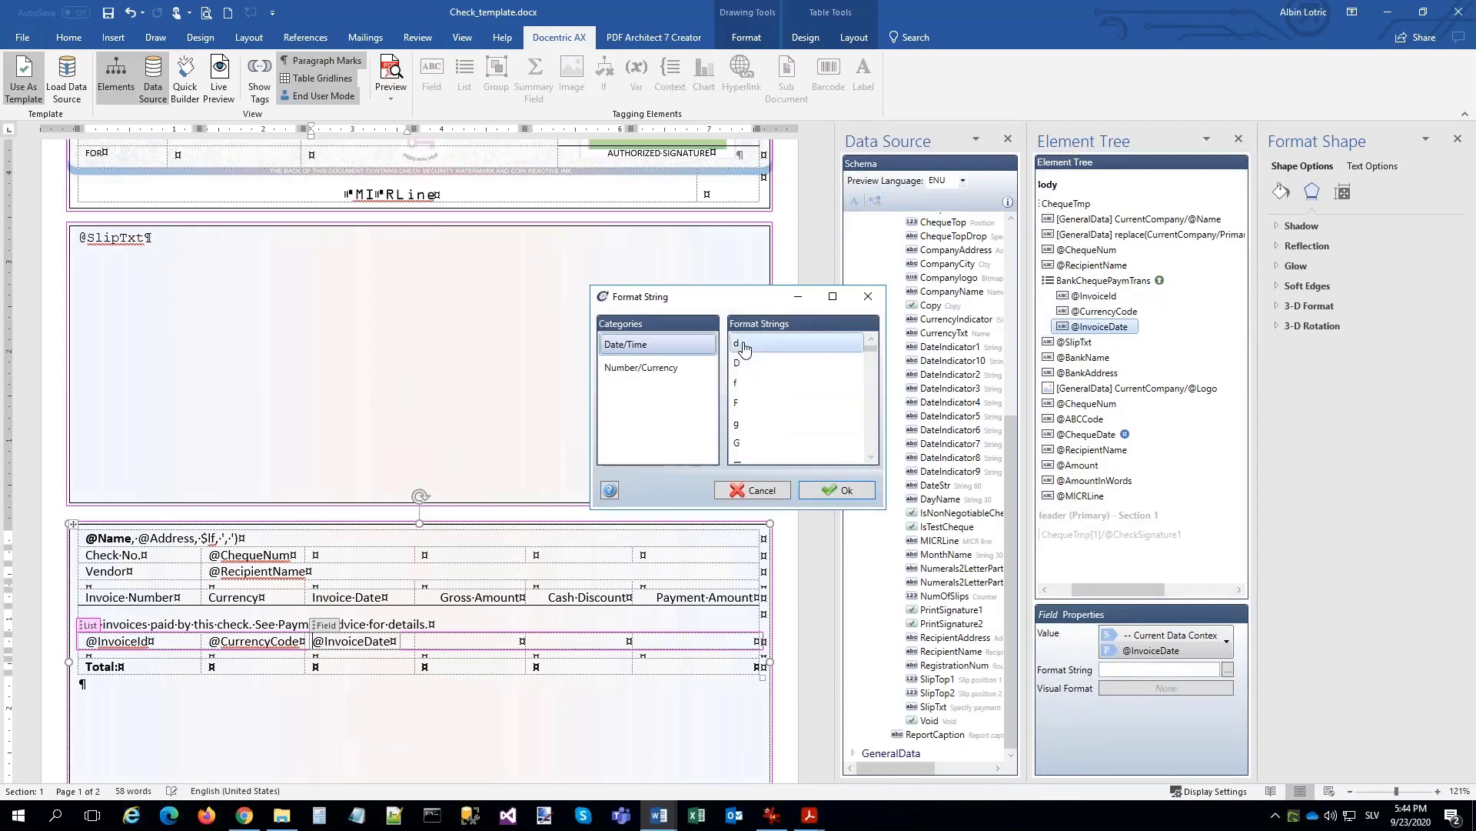
click(846, 492)
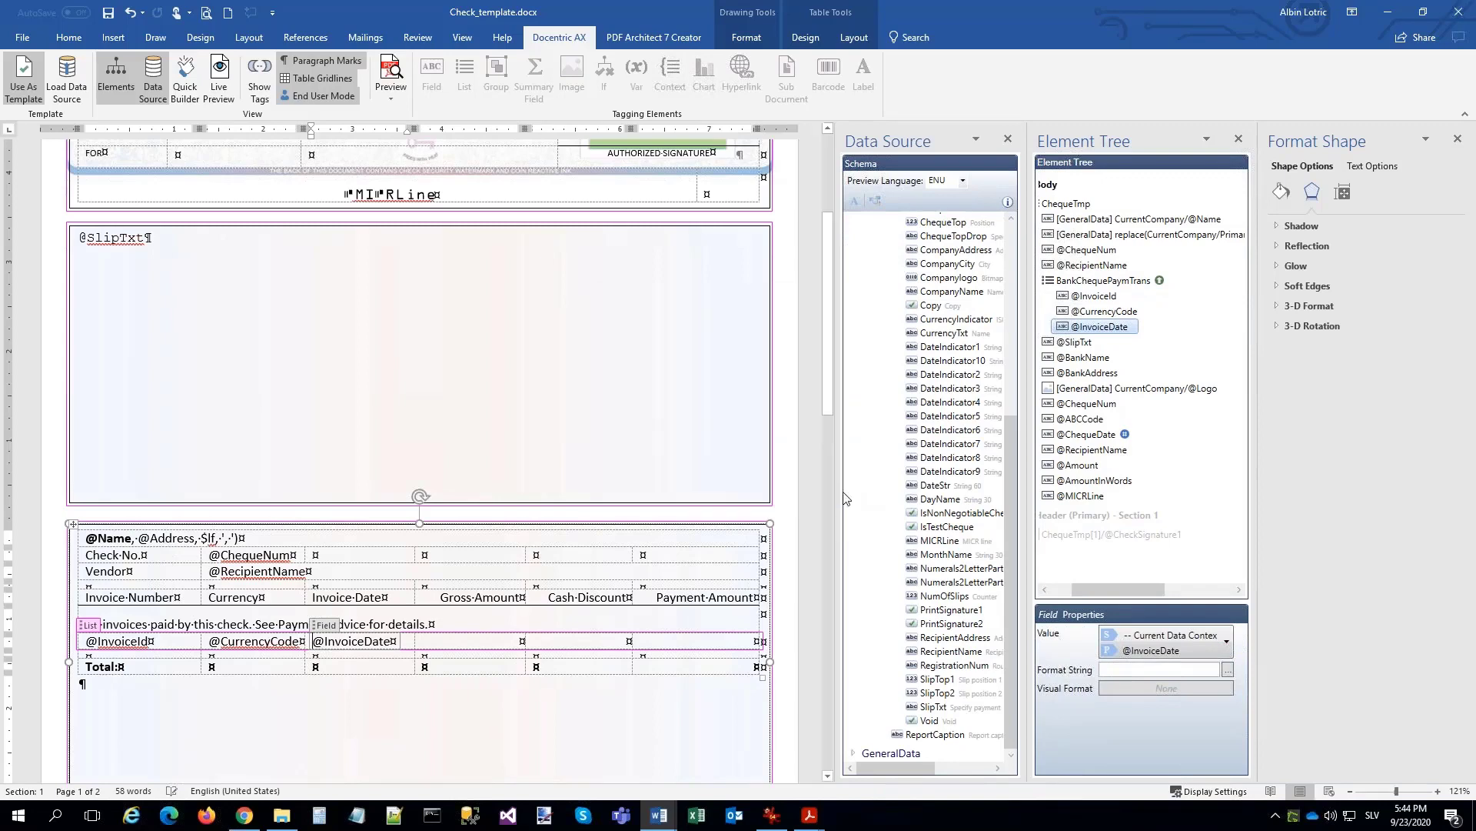
click(461, 642)
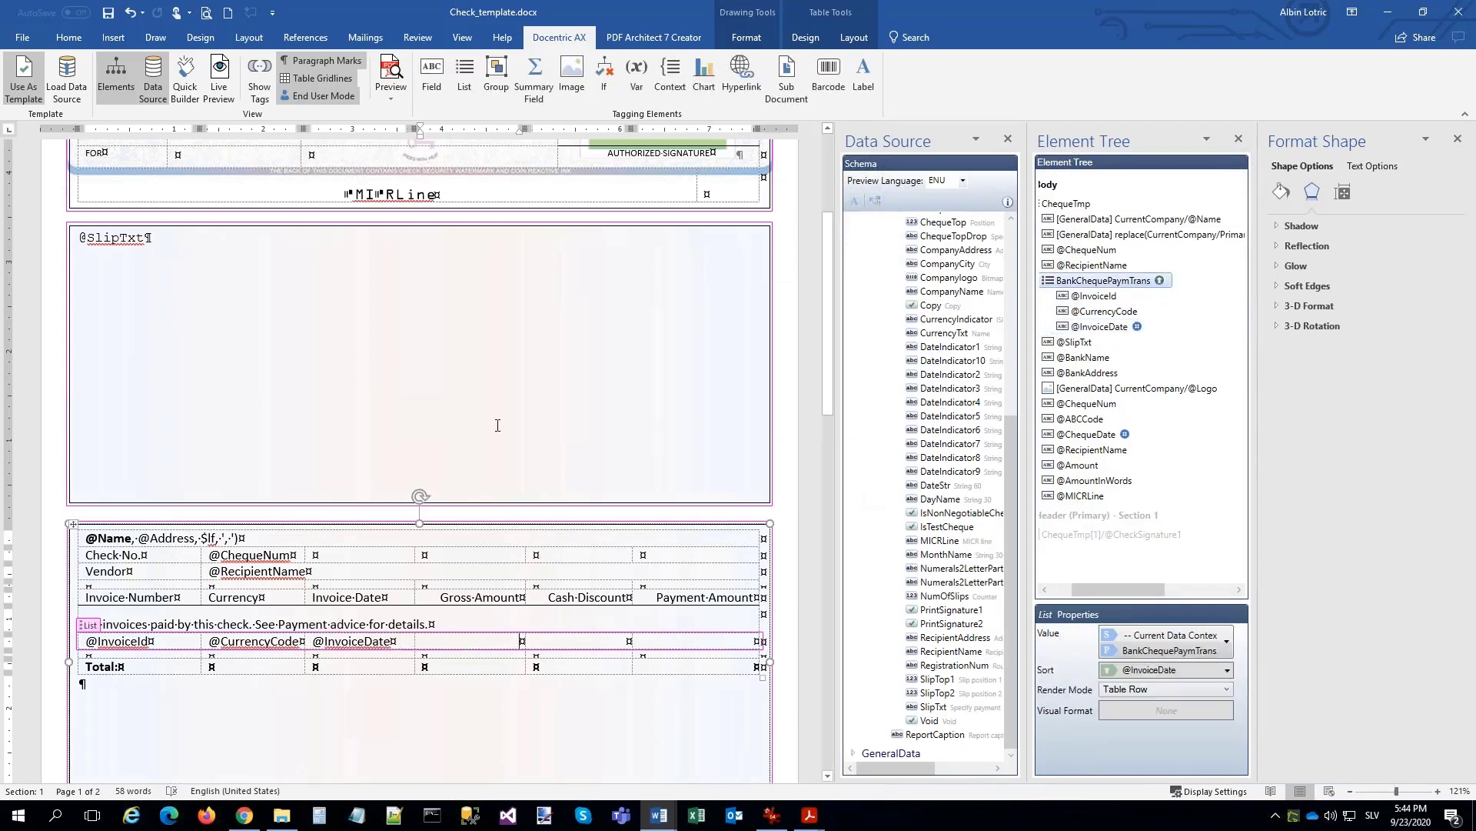
click(431, 77)
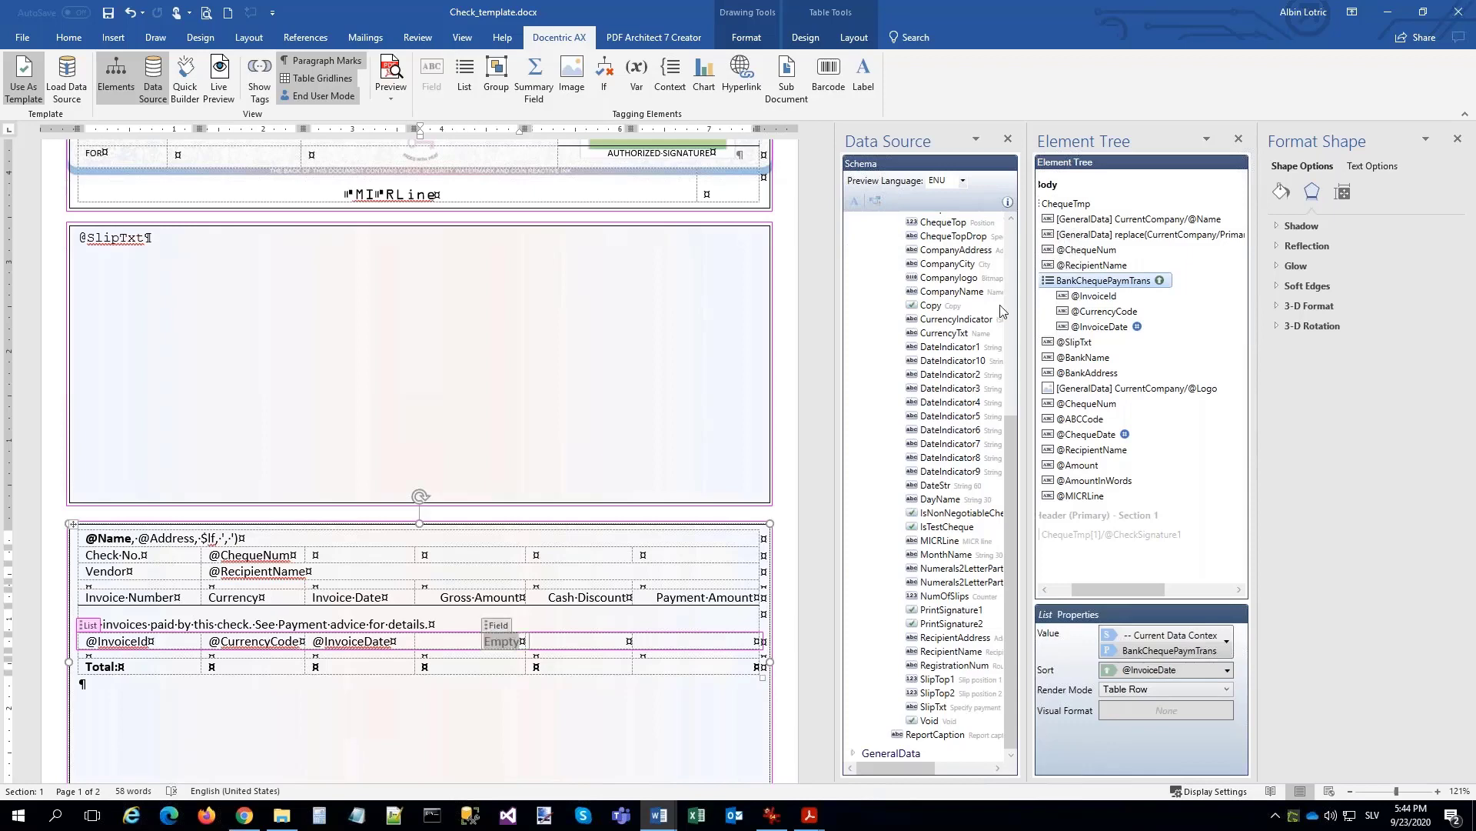
click(1226, 640)
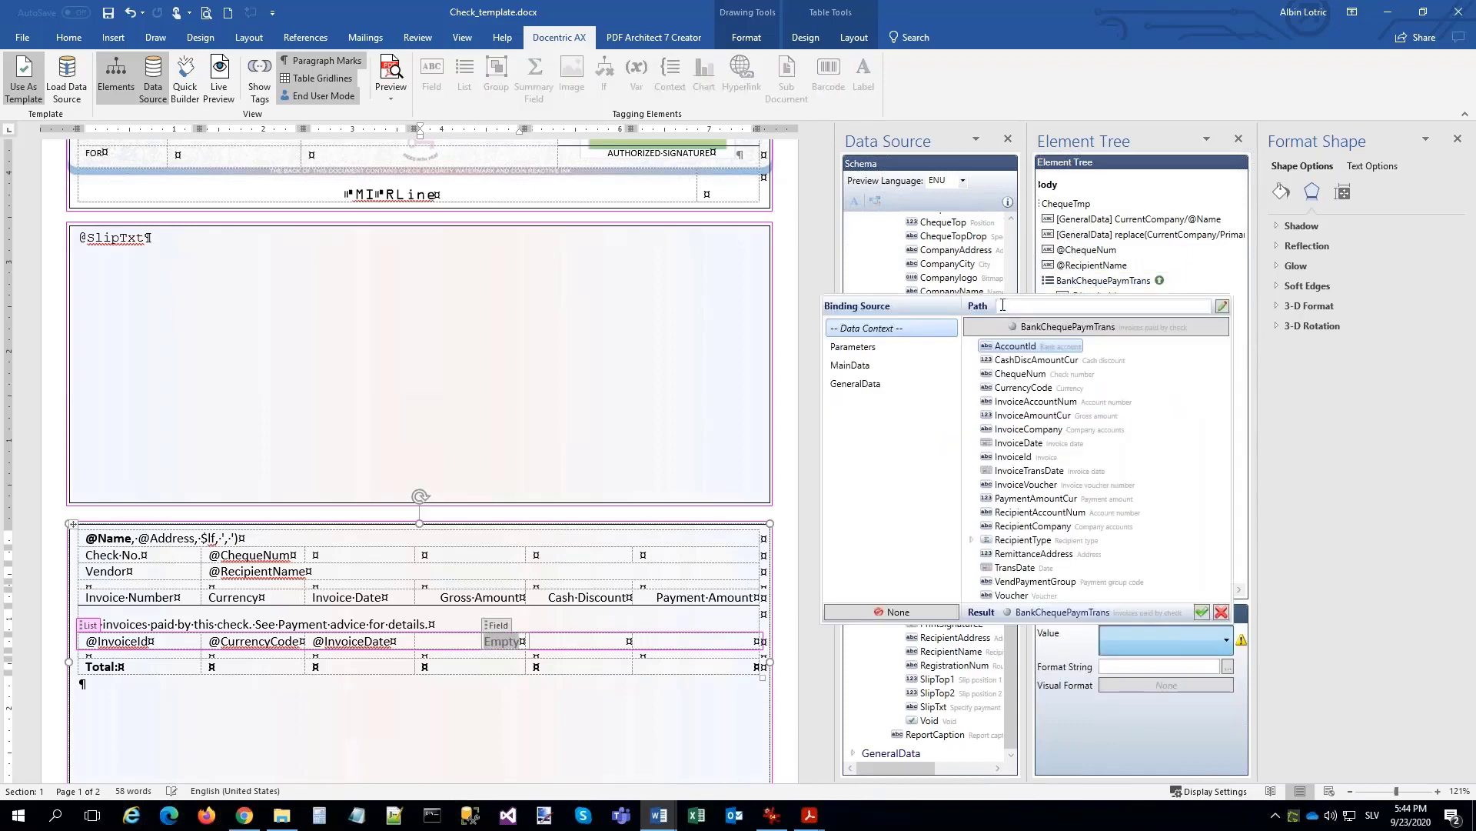
double_click(1030, 416)
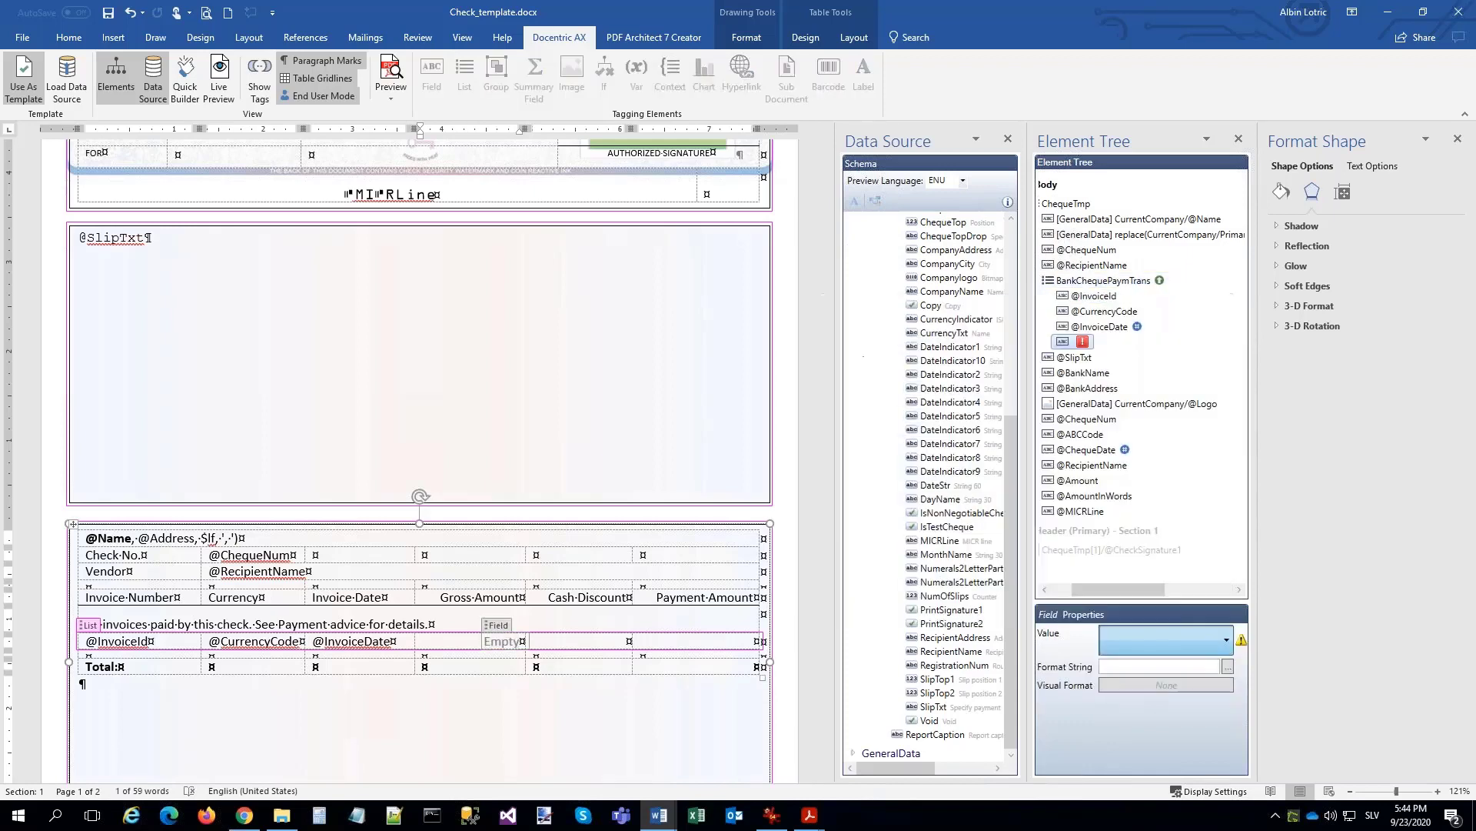
click(1228, 669)
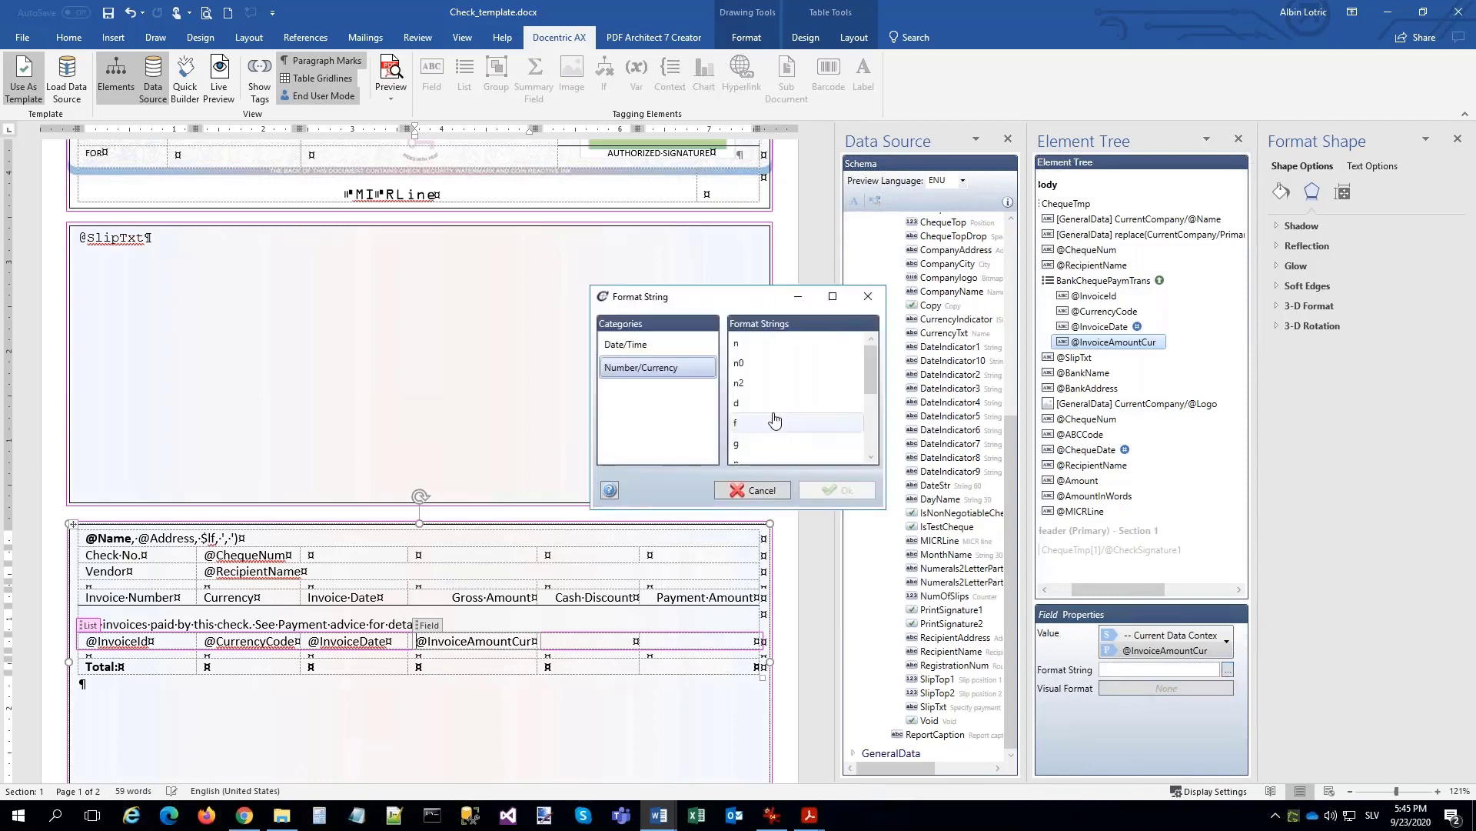
double_click(737, 384)
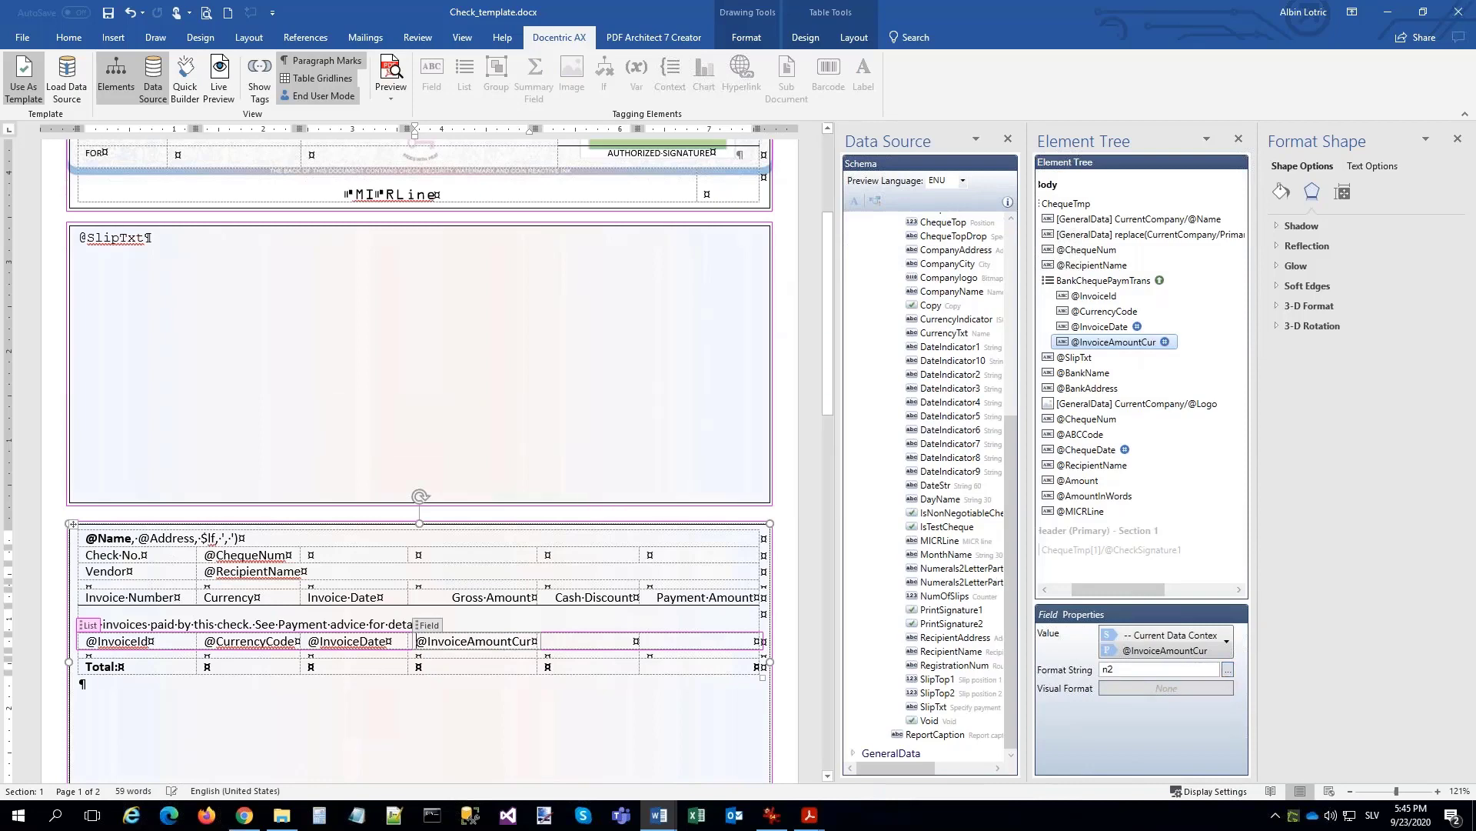
click(581, 642)
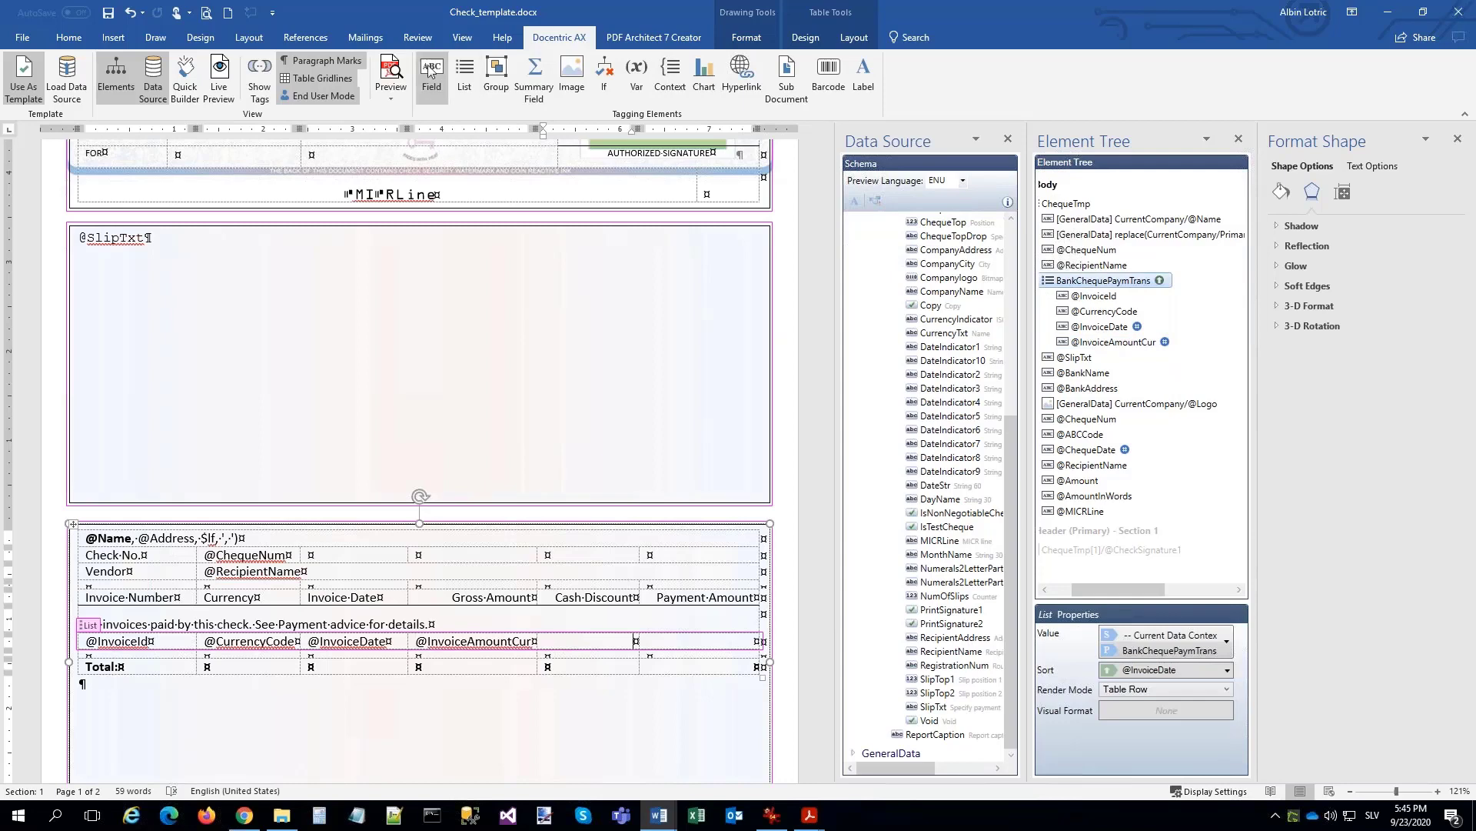
click(433, 70)
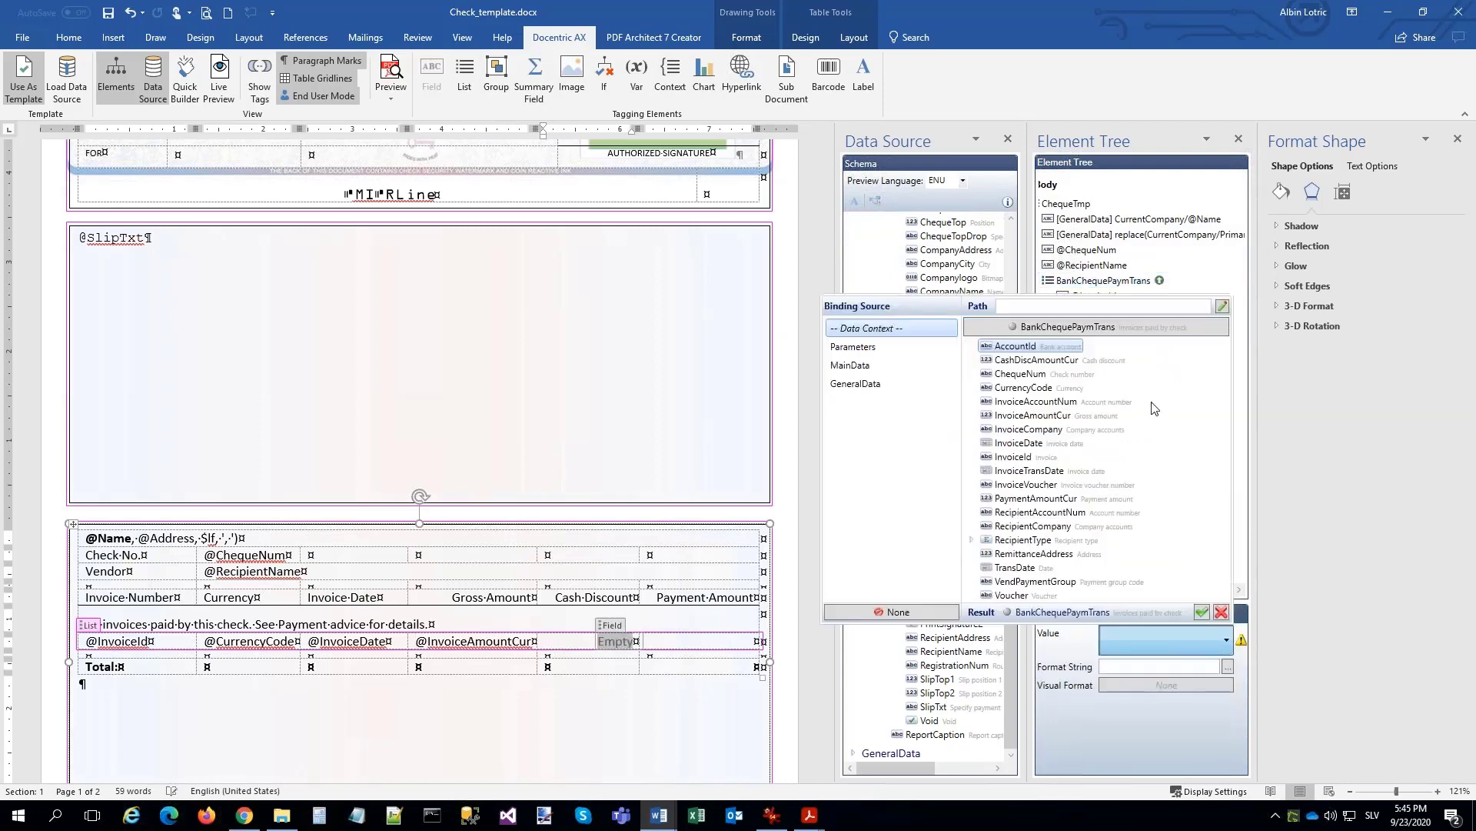
double_click(1065, 368)
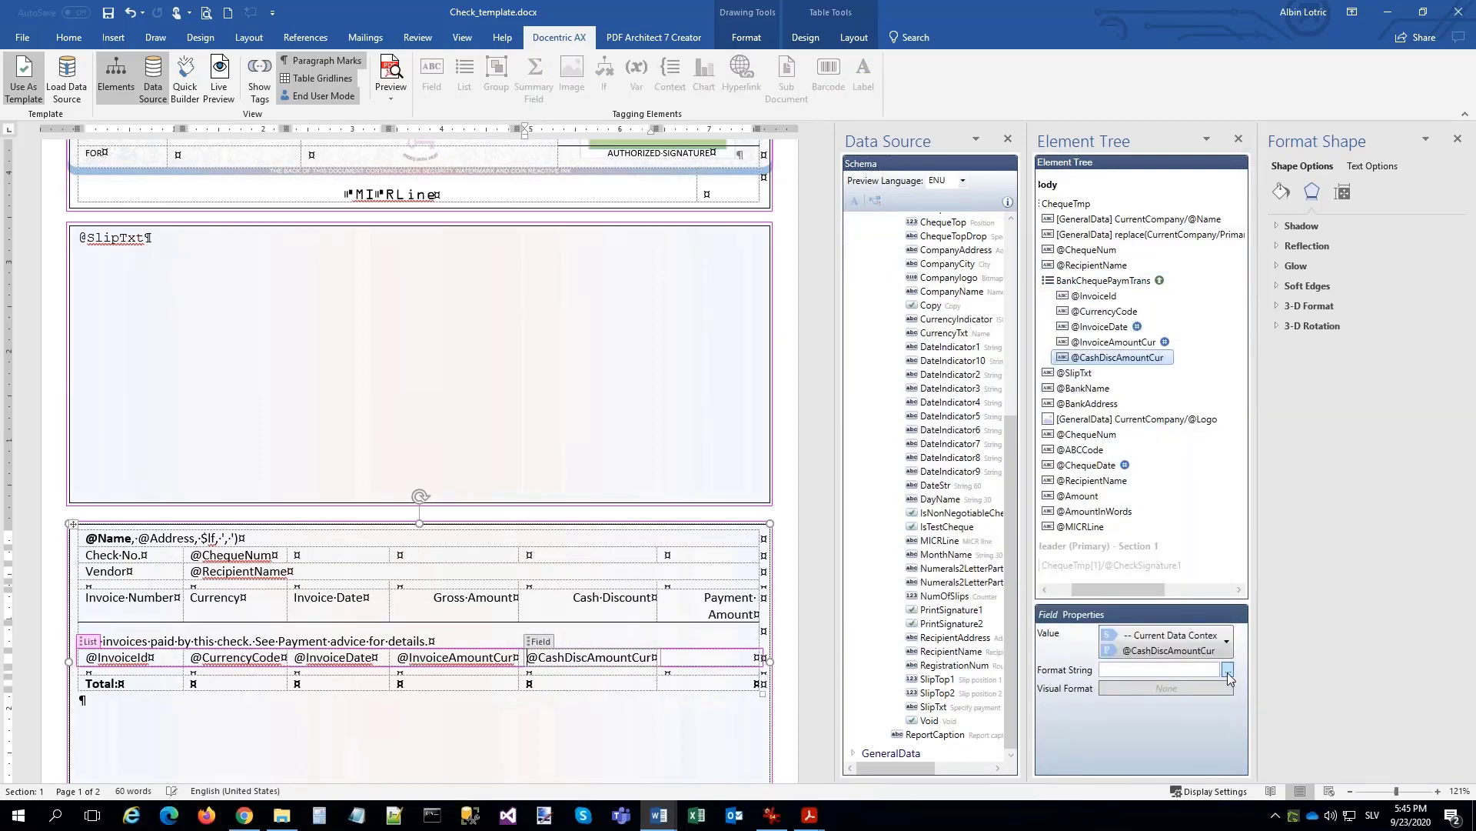
double_click(738, 383)
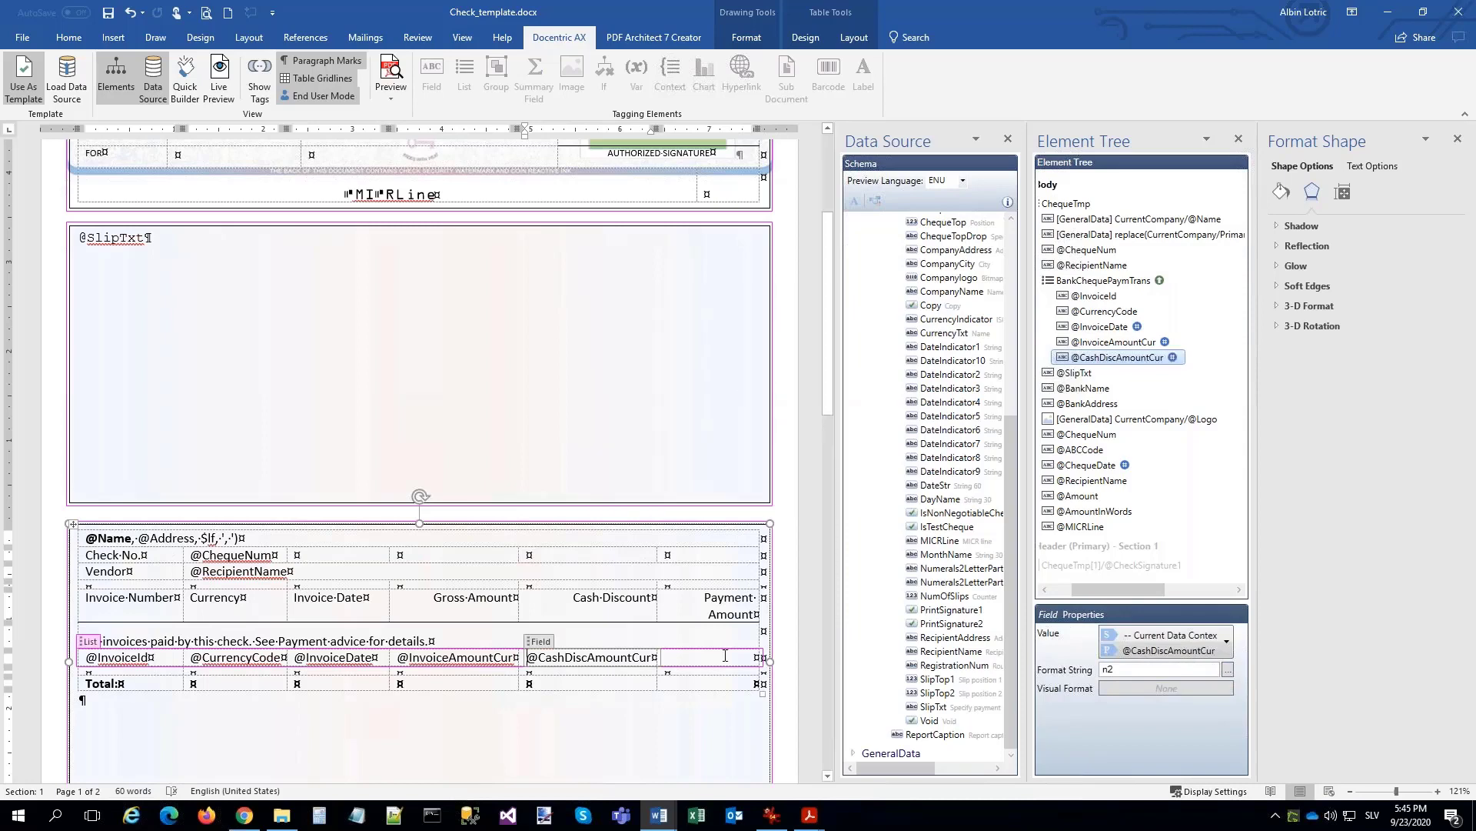
click(724, 655)
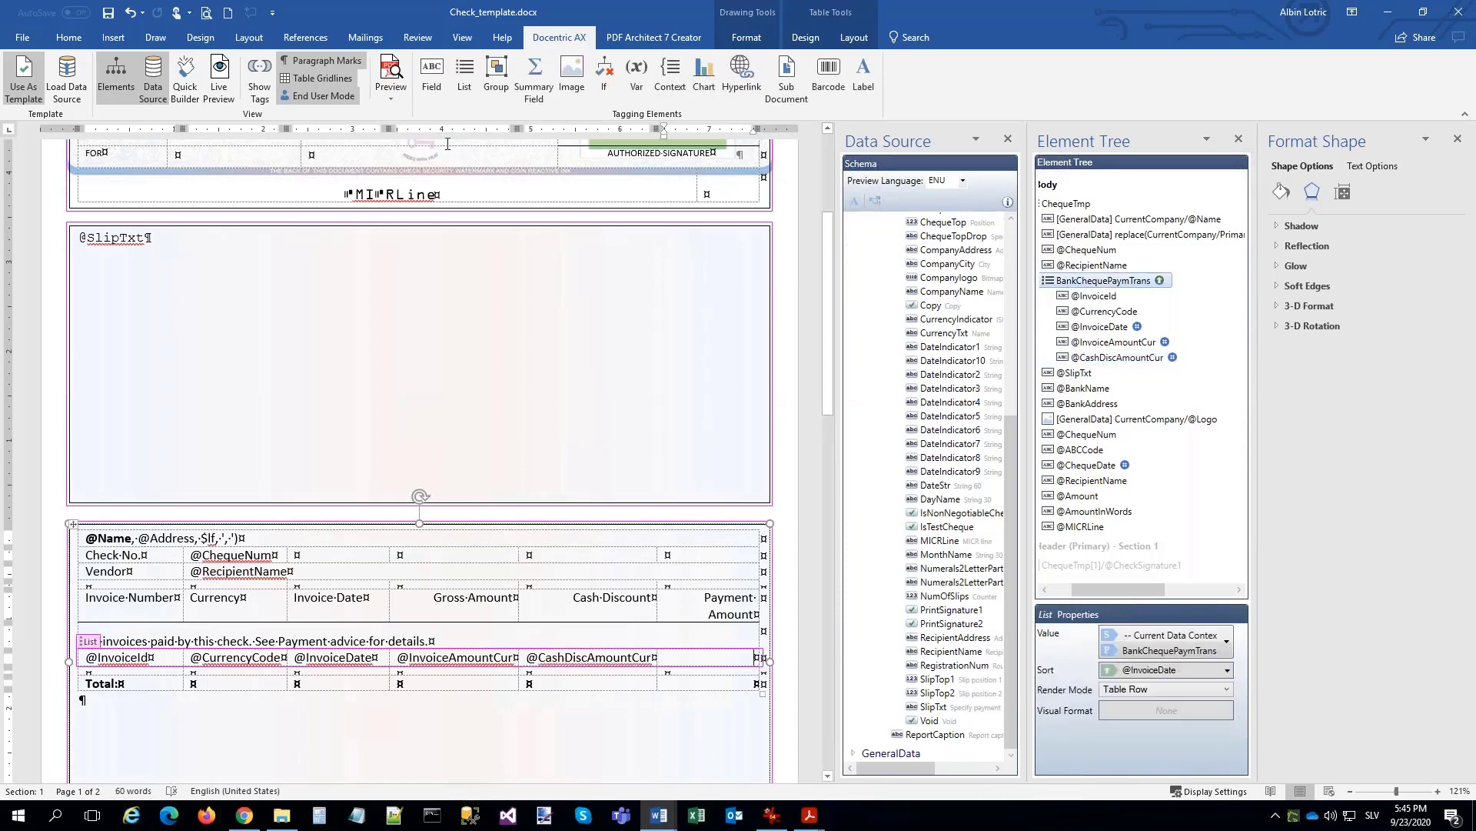
click(431, 77)
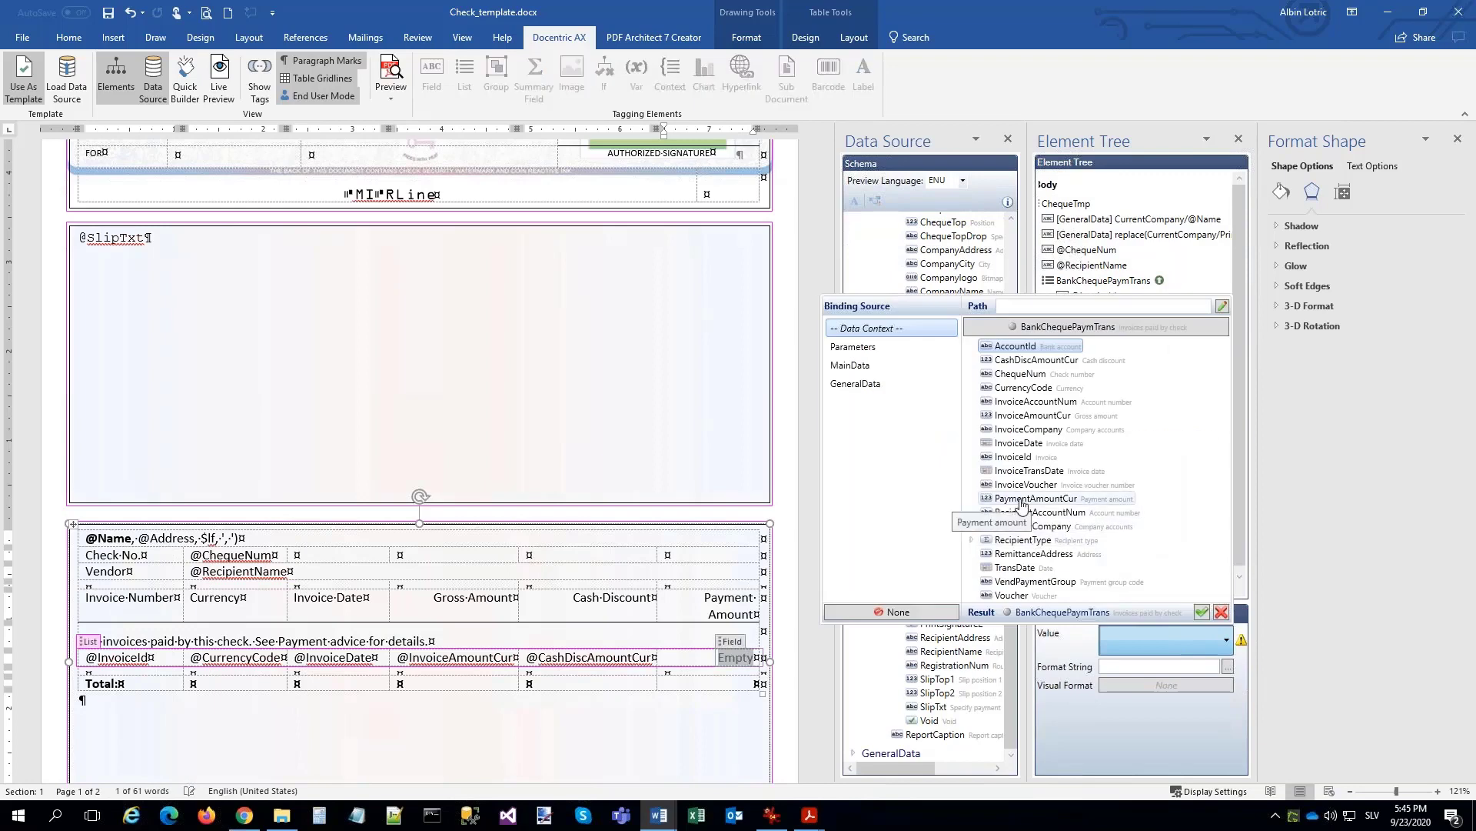
click(629, 656)
click(1228, 670)
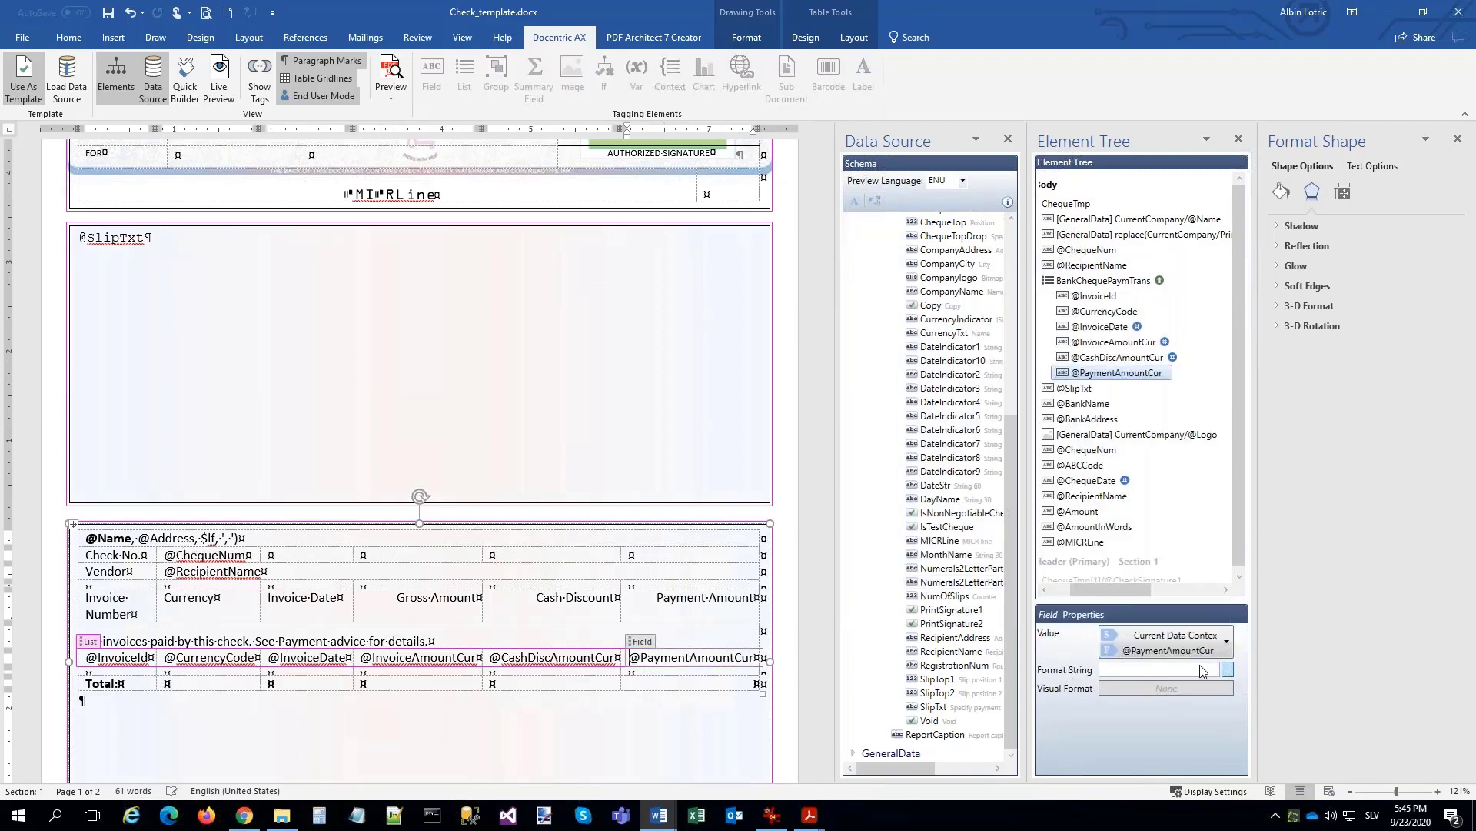
double_click(742, 383)
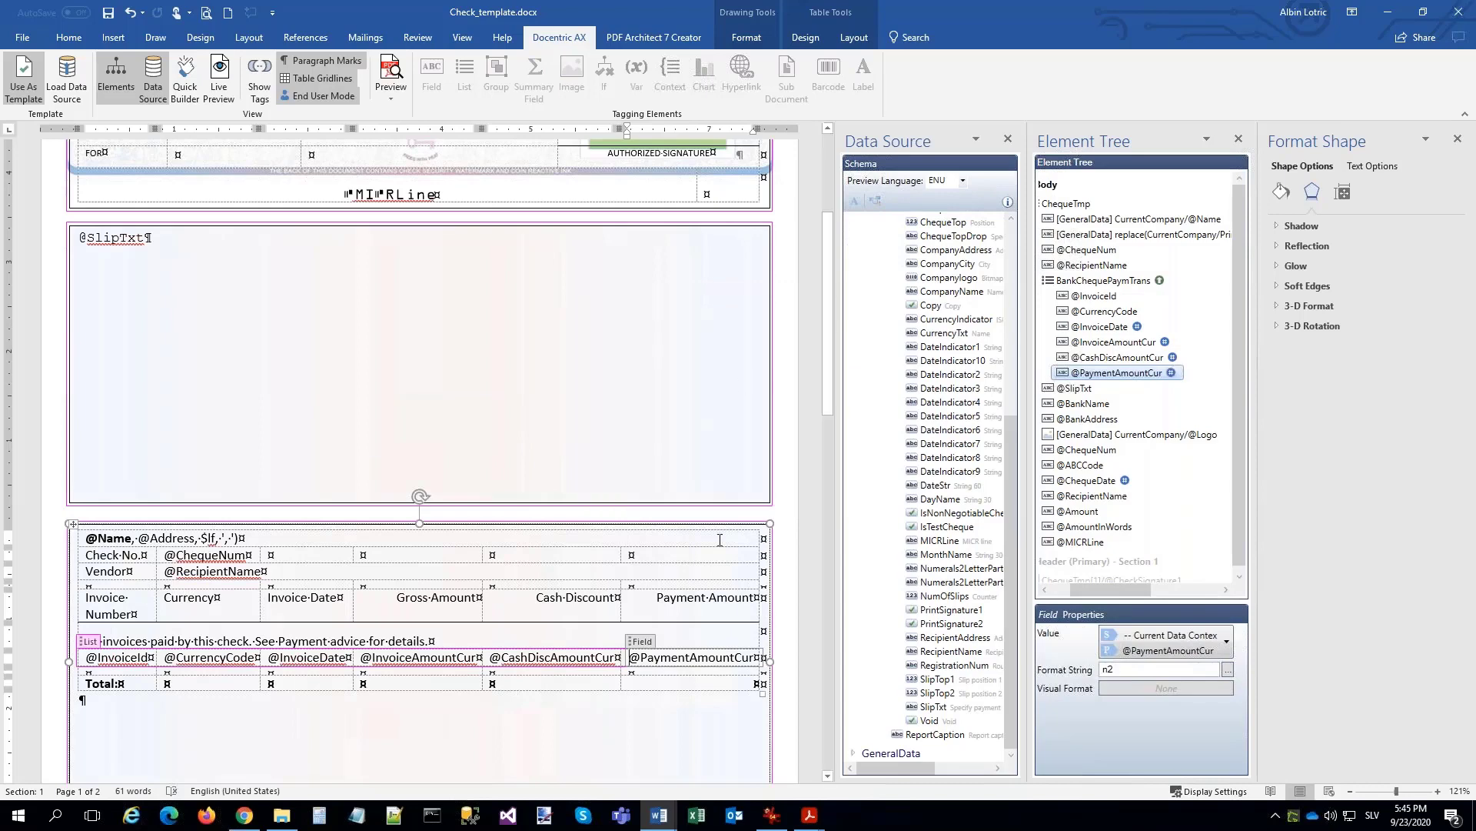
click(655, 684)
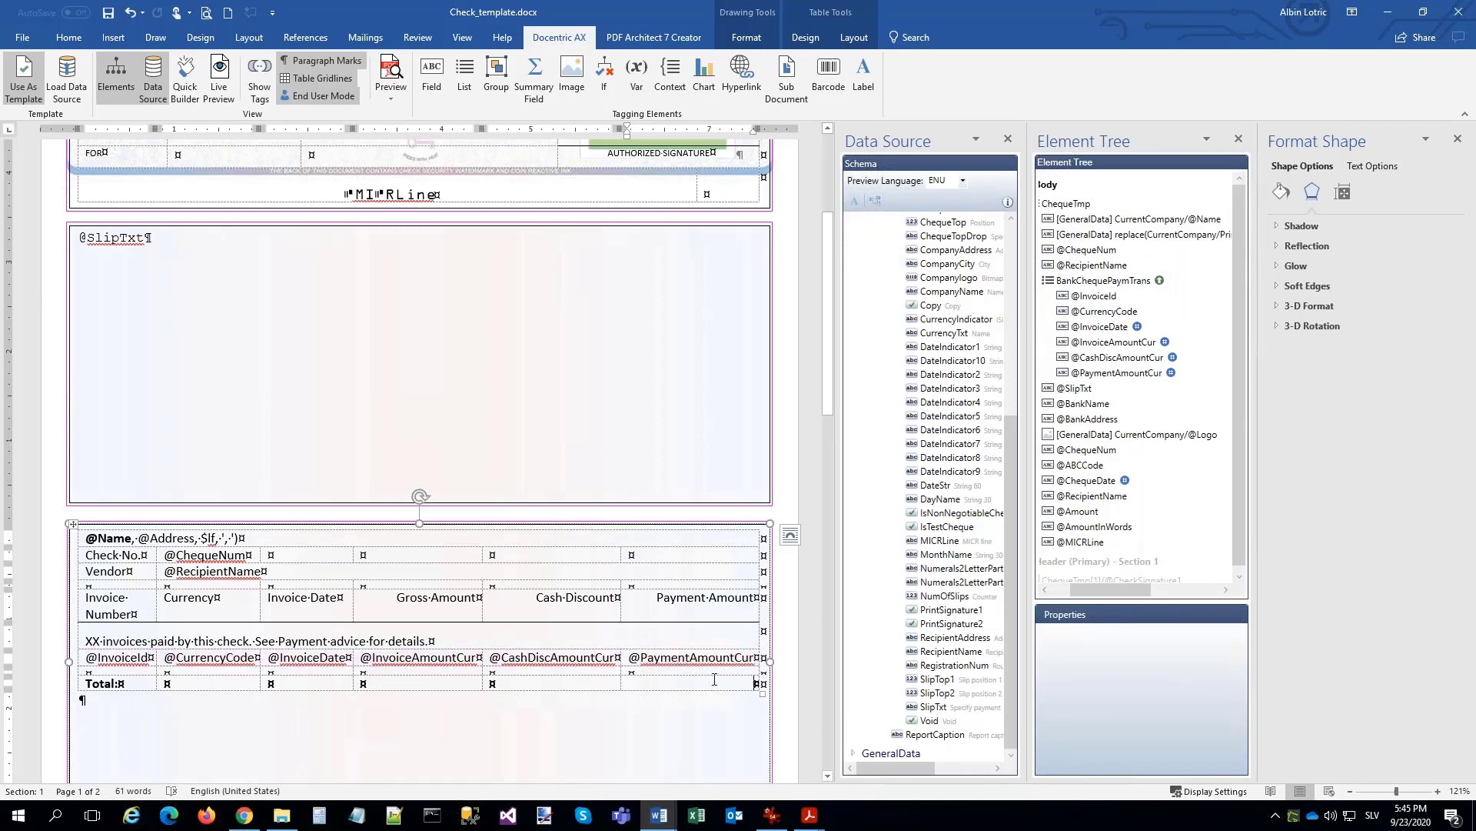
click(432, 74)
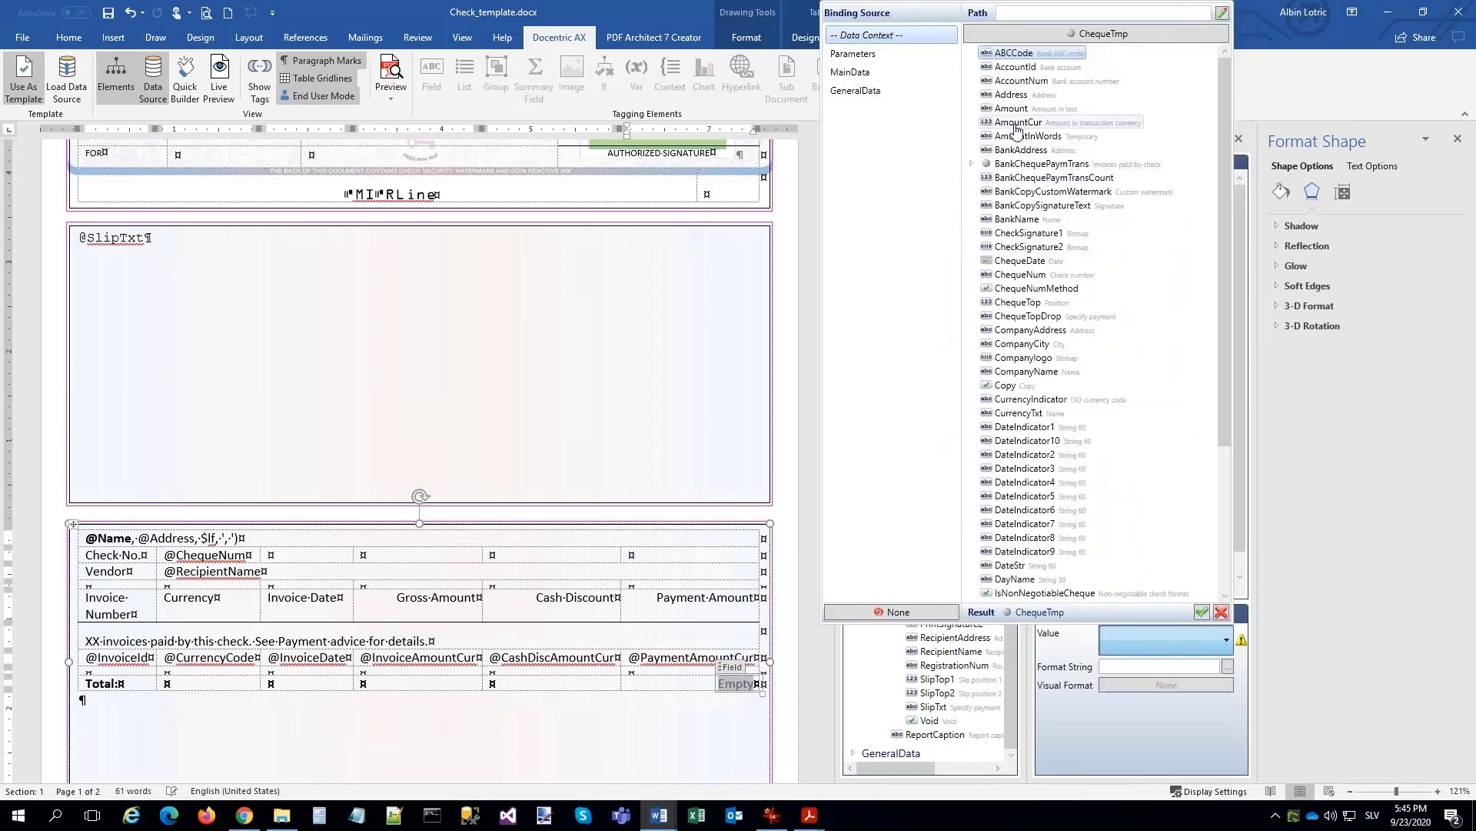
double_click(1019, 122)
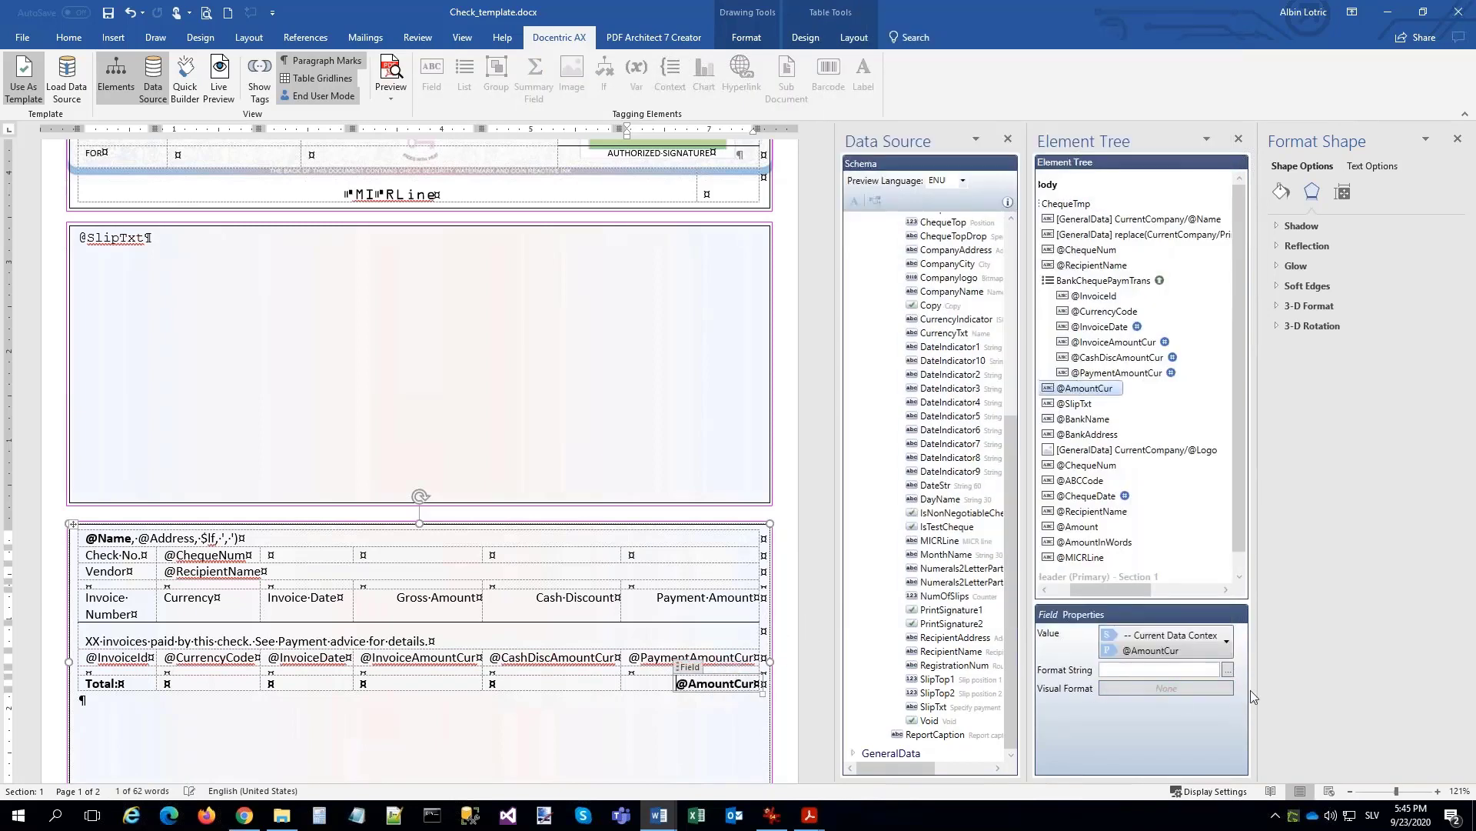
click(1228, 669)
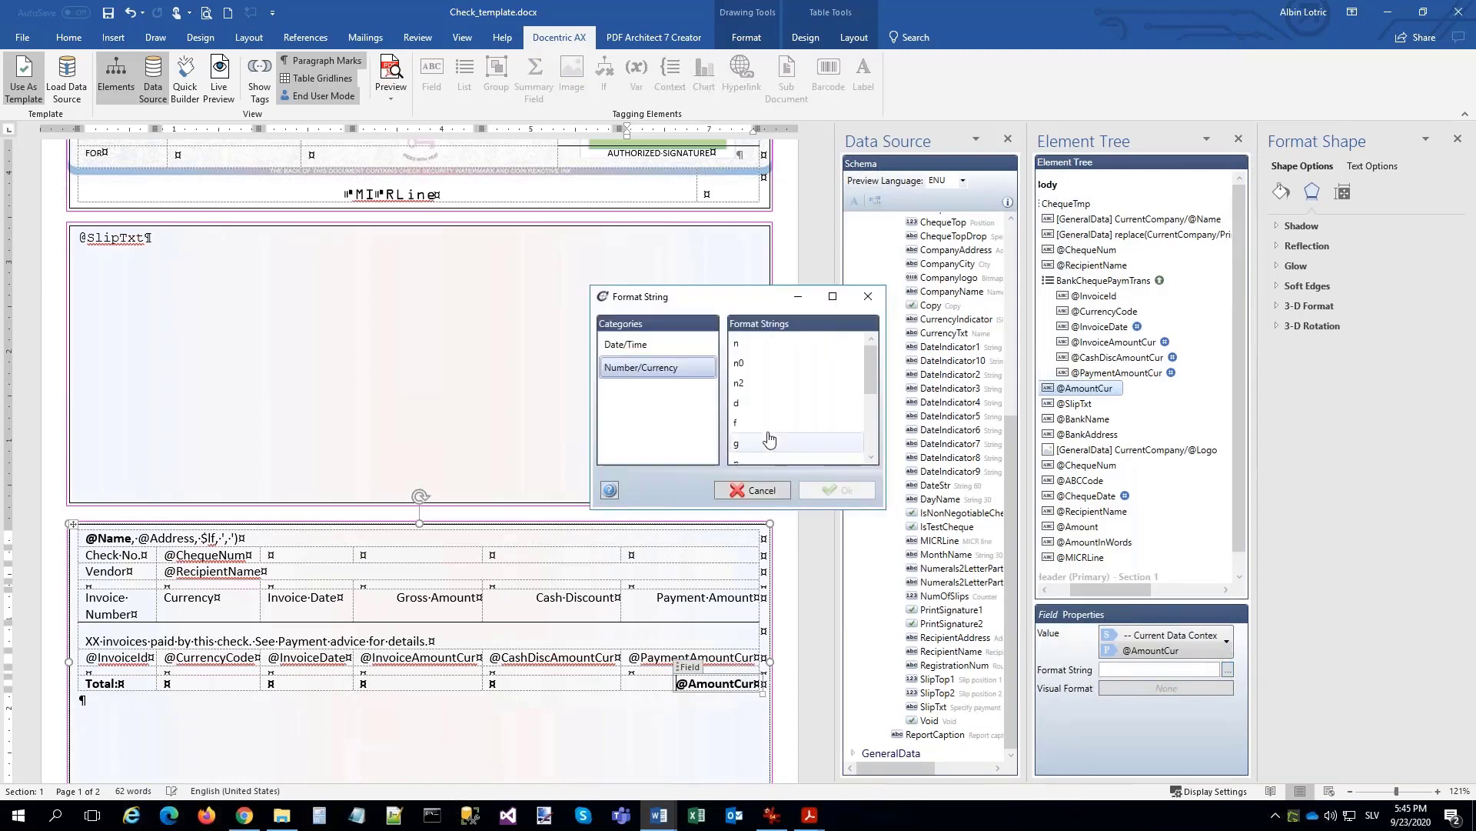
double_click(736, 383)
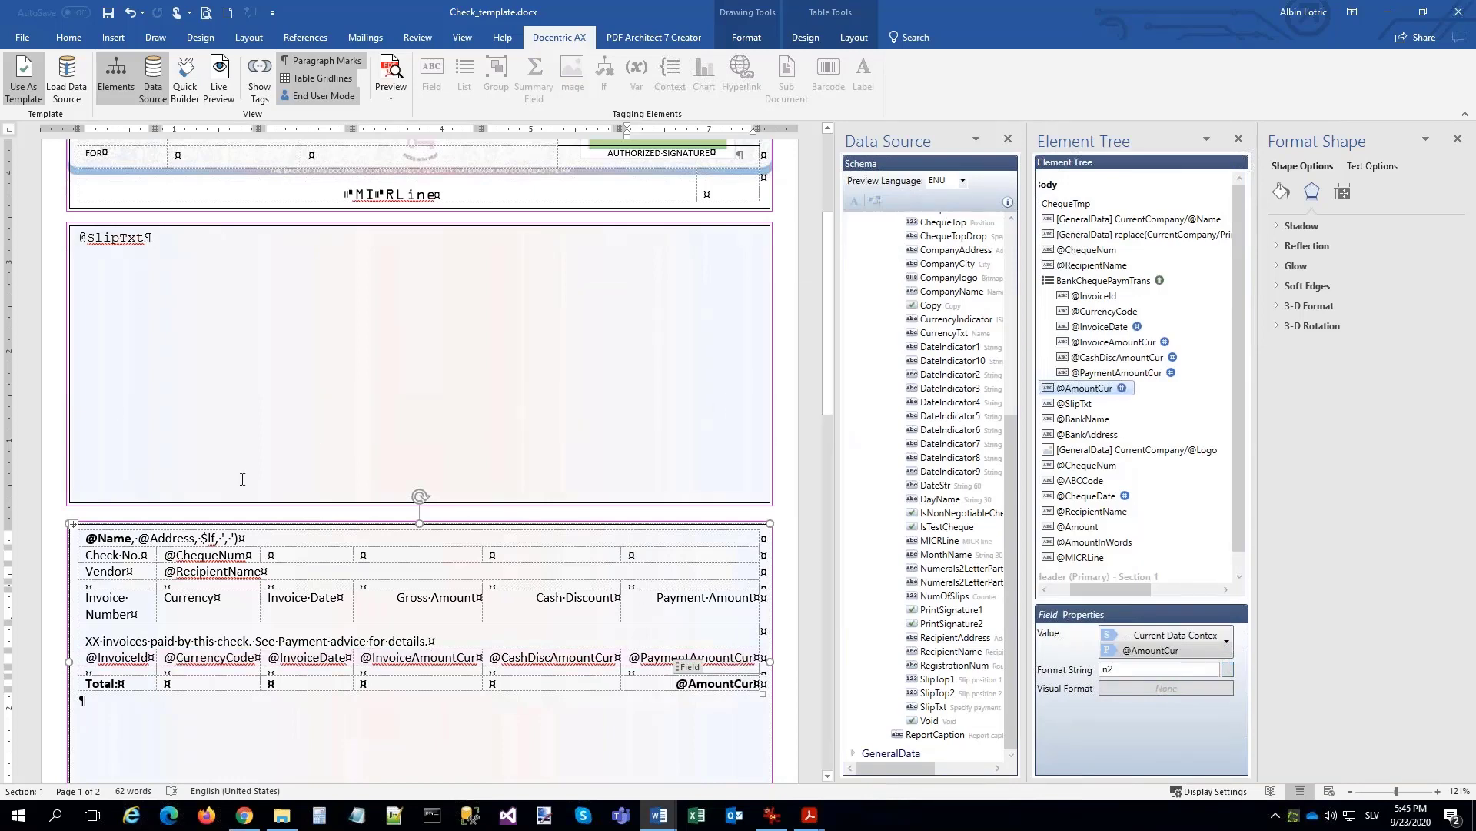
Preview the check template as a PDF to examine the invoice list and total, and return to the Word template.
click(387, 559)
click(391, 75)
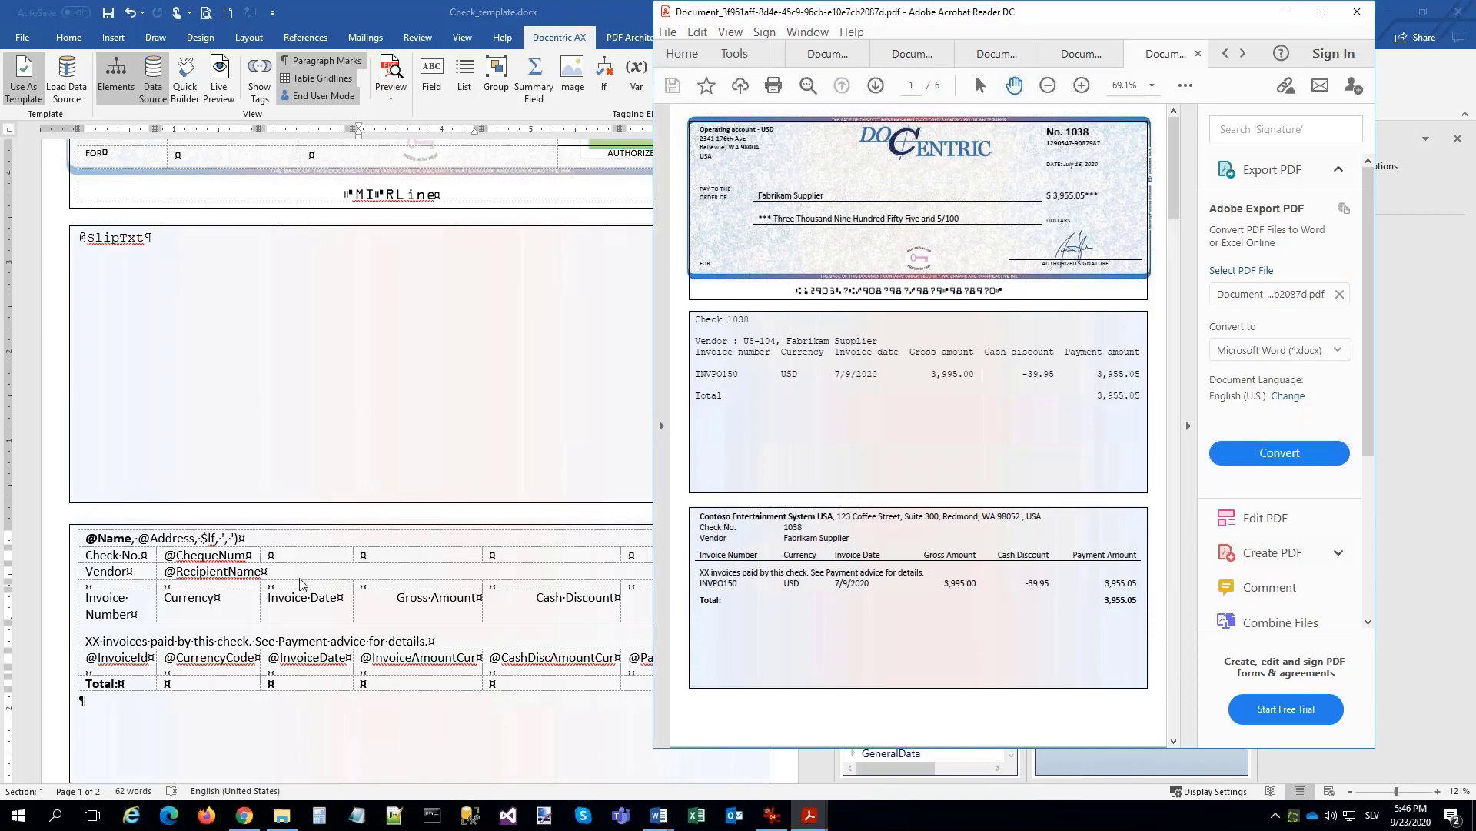
click(105, 559)
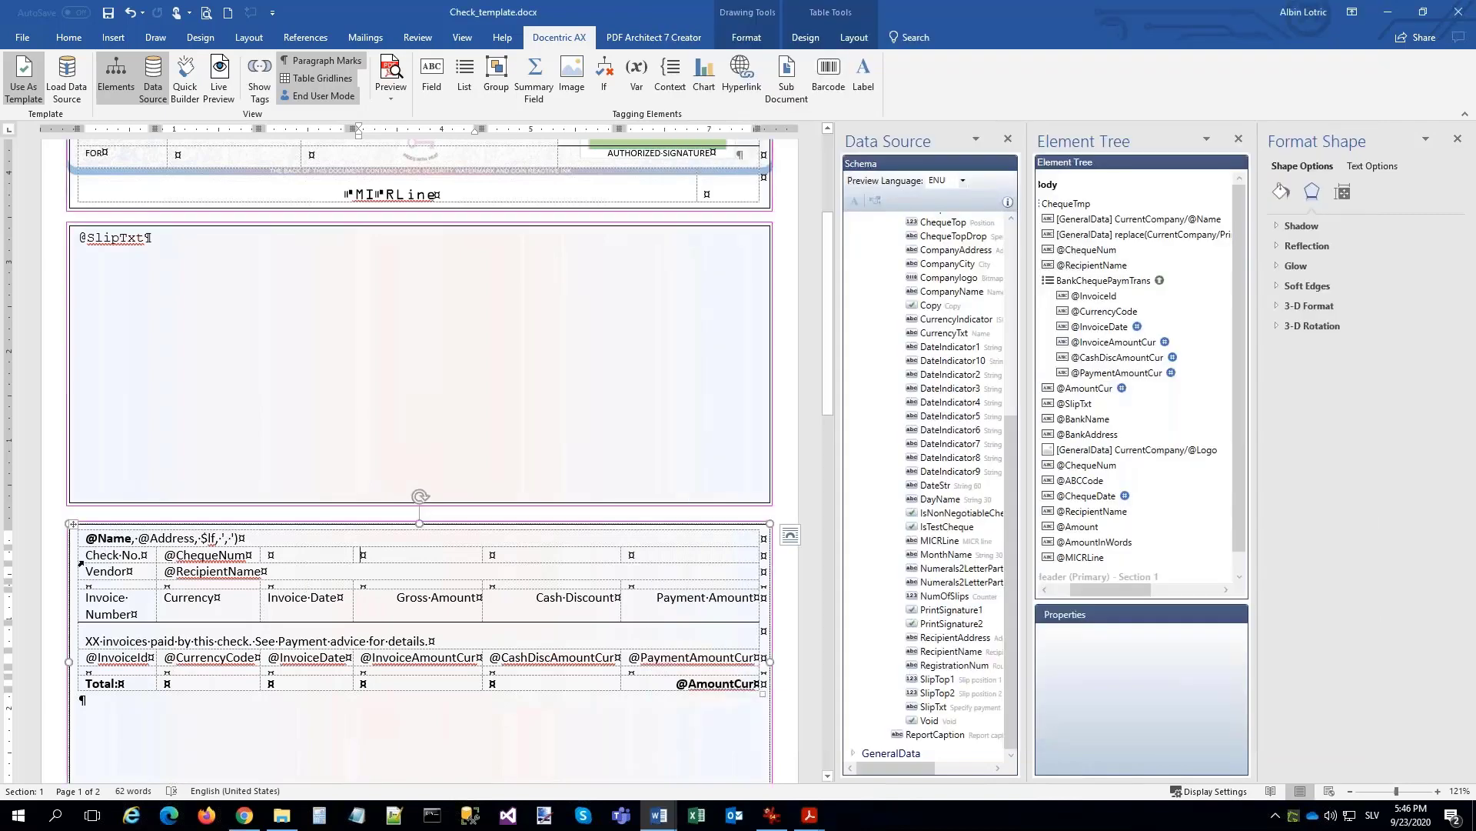
Increase the height of the Check No. row in the lower slip table to about 0.31 inches.
click(85, 565)
drag(85, 565, 85, 575)
click(361, 554)
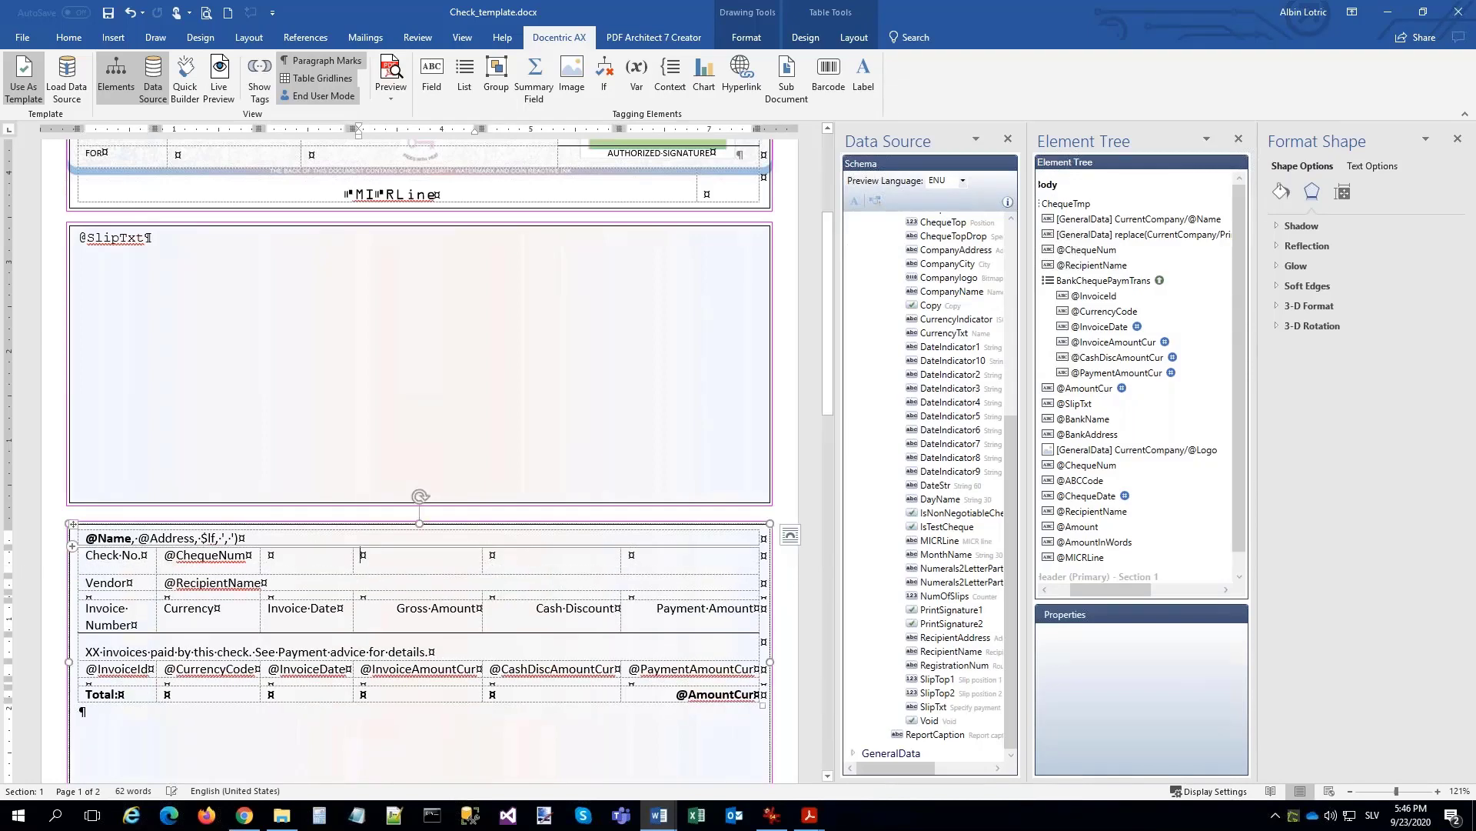
Set the vertical alignment of all cells in the Check No. row to Bottom.
click(70, 555)
right_click(398, 556)
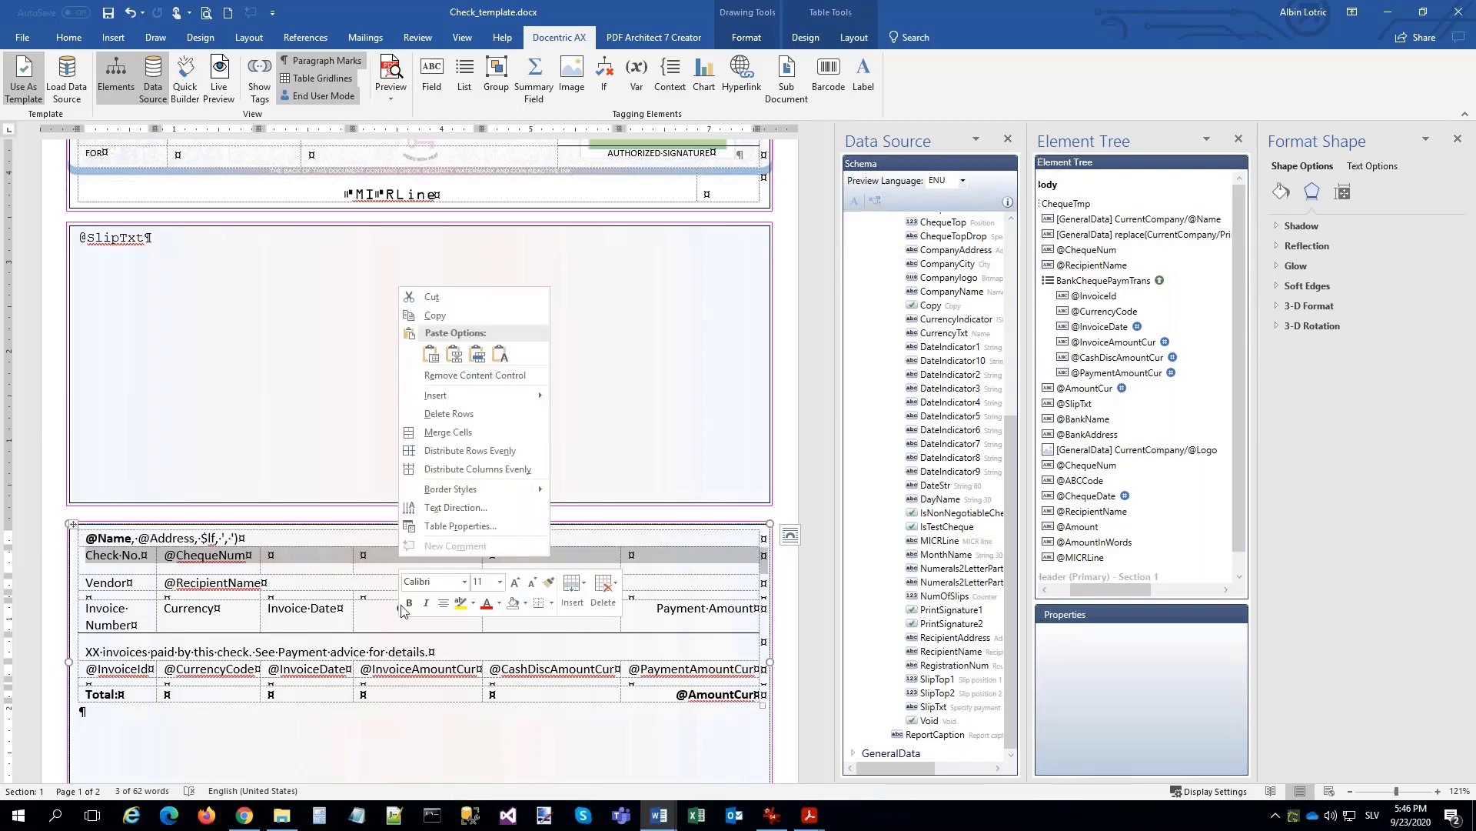
click(457, 526)
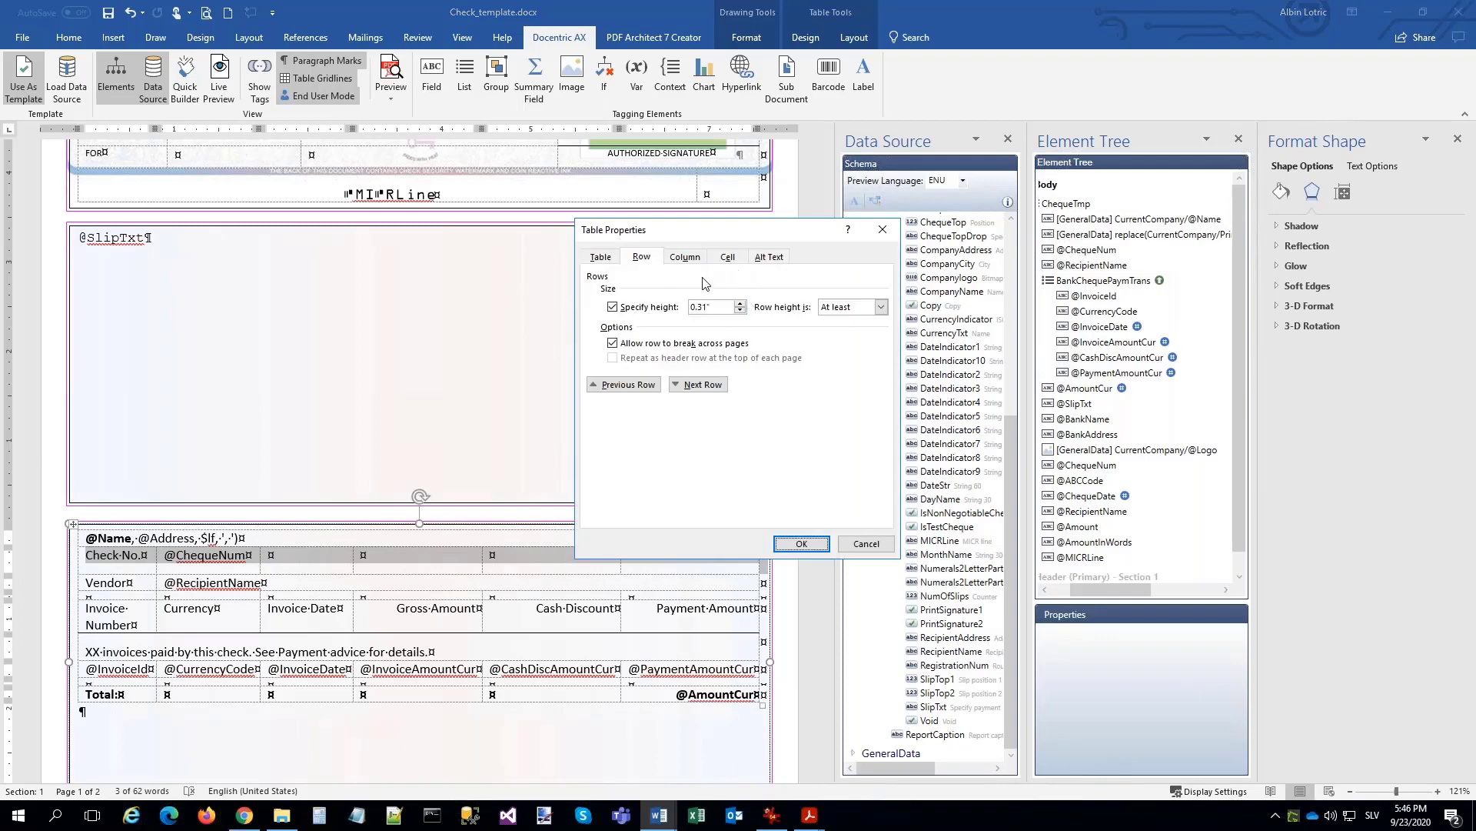
click(725, 258)
click(710, 348)
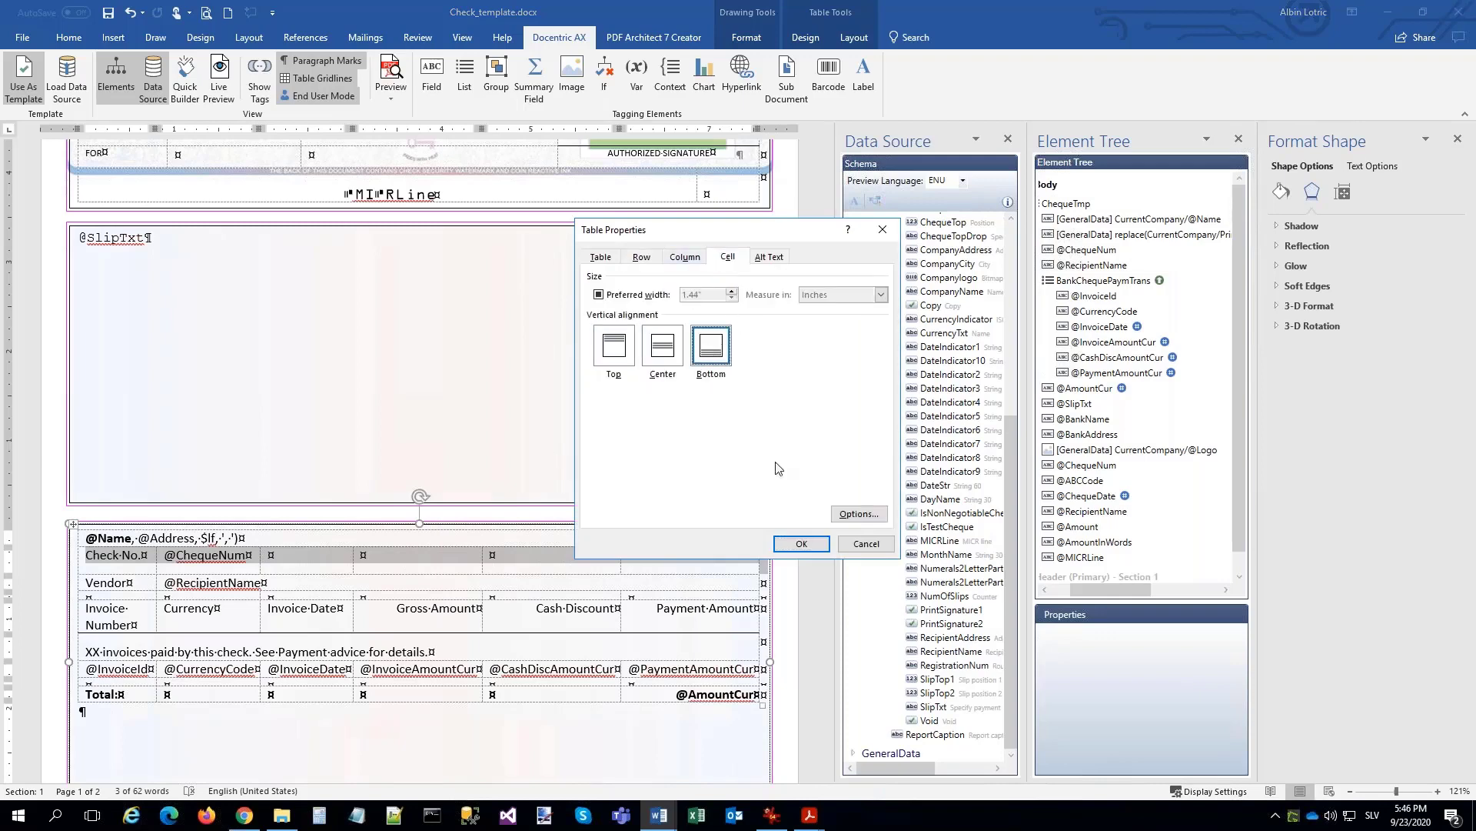
click(803, 543)
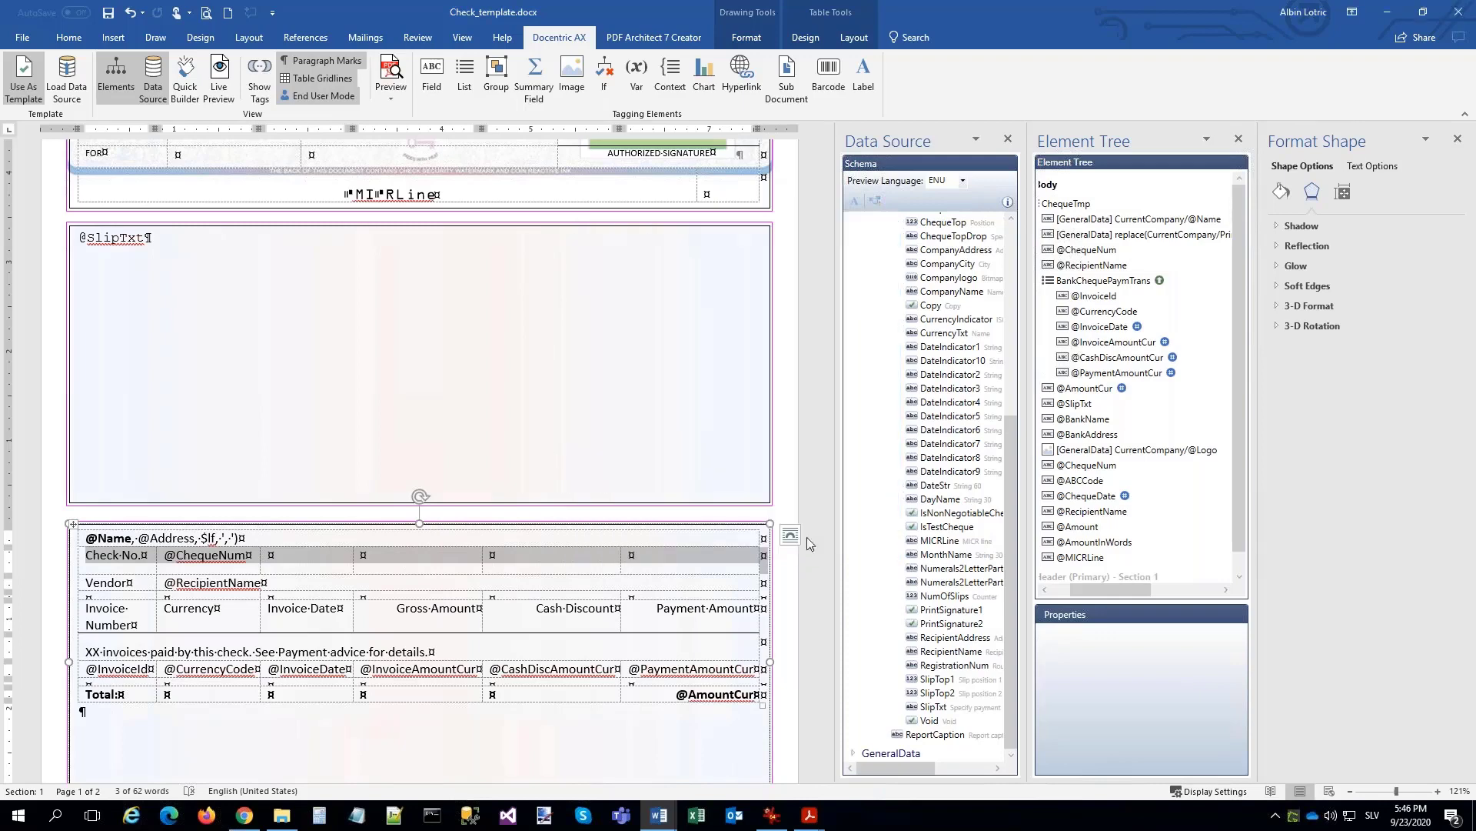
click(139, 561)
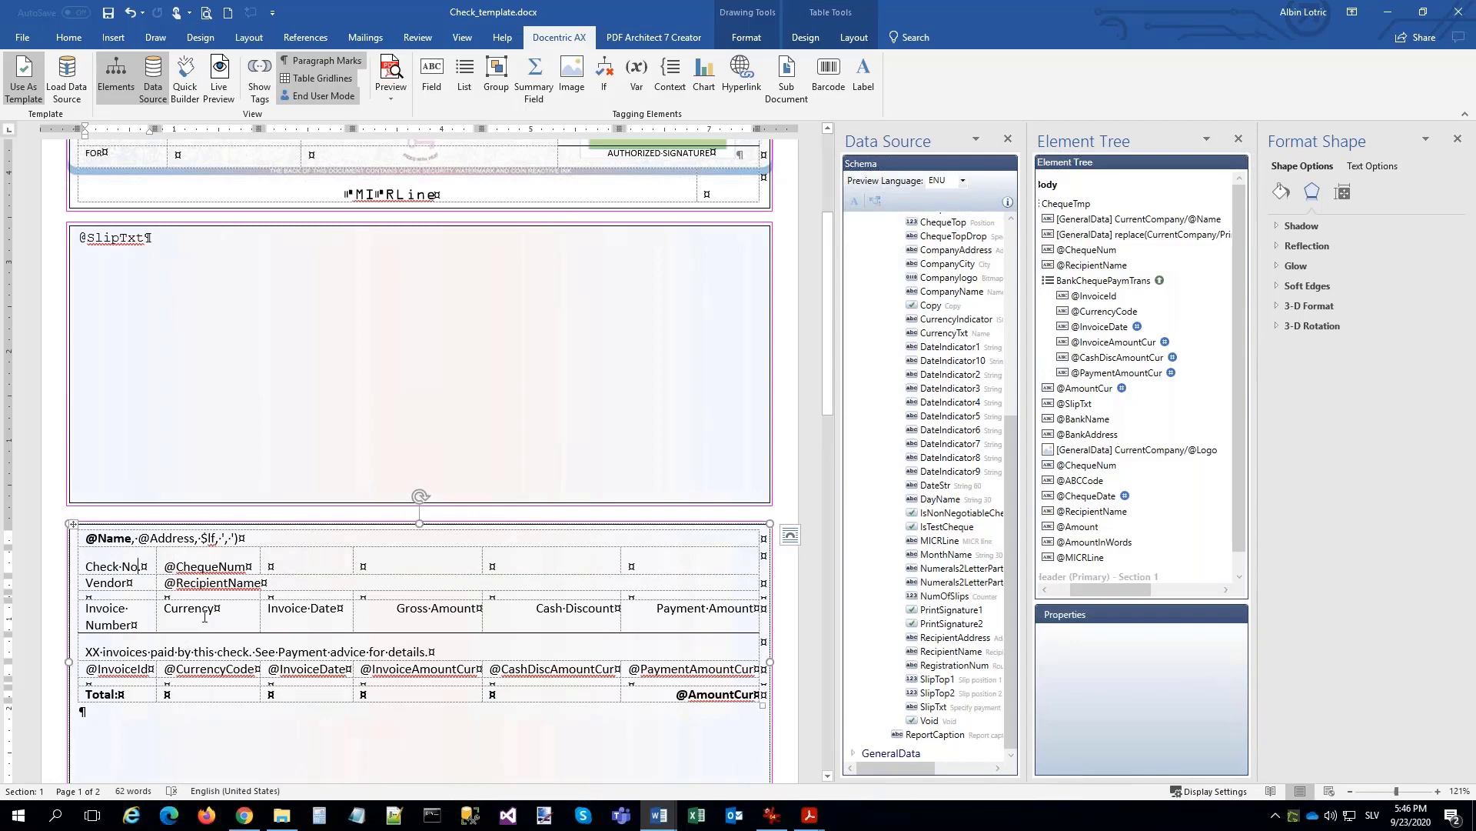
click(137, 651)
scroll(833, 447, down, 3)
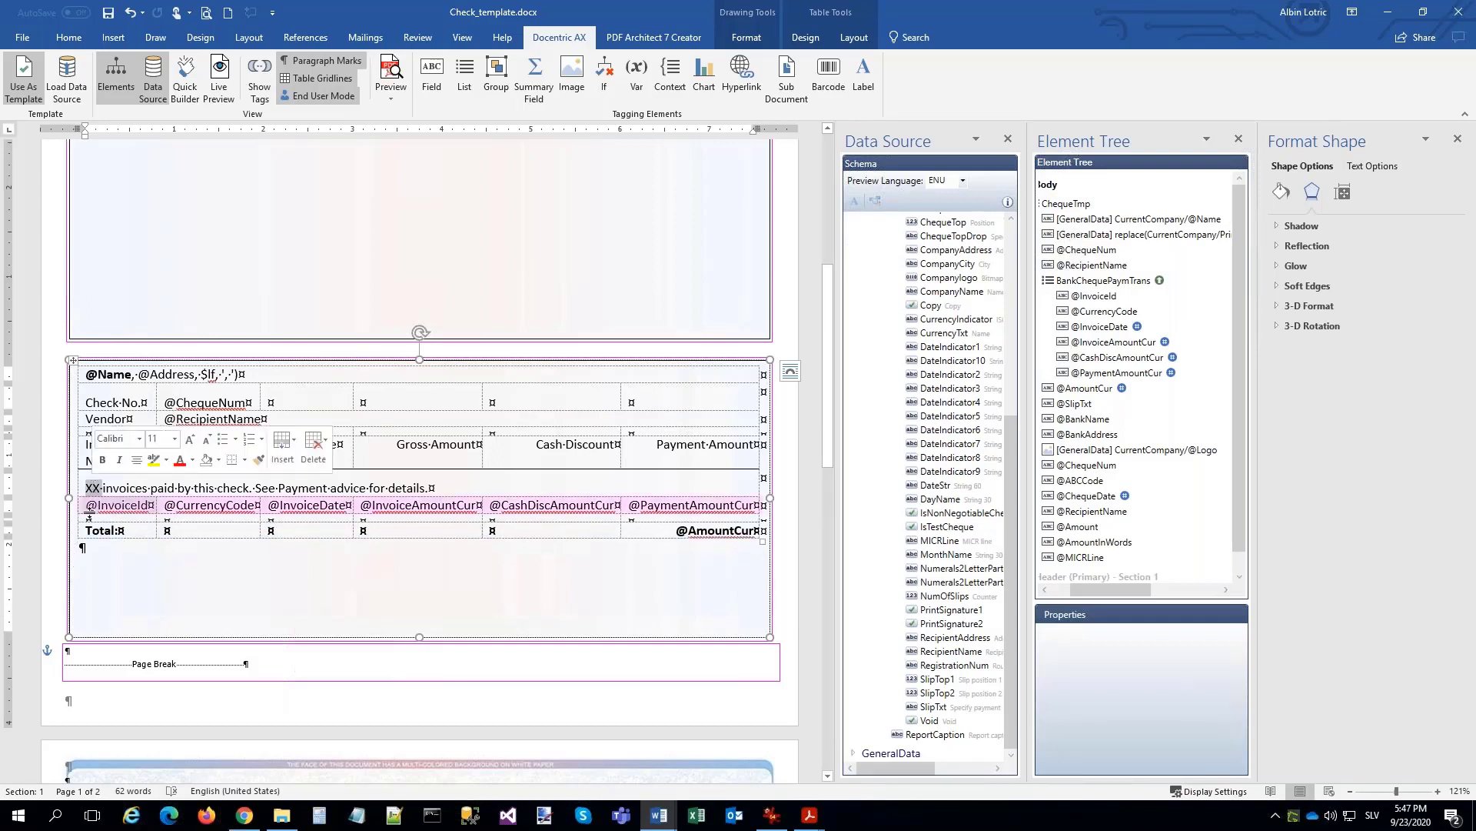
double_click(93, 488)
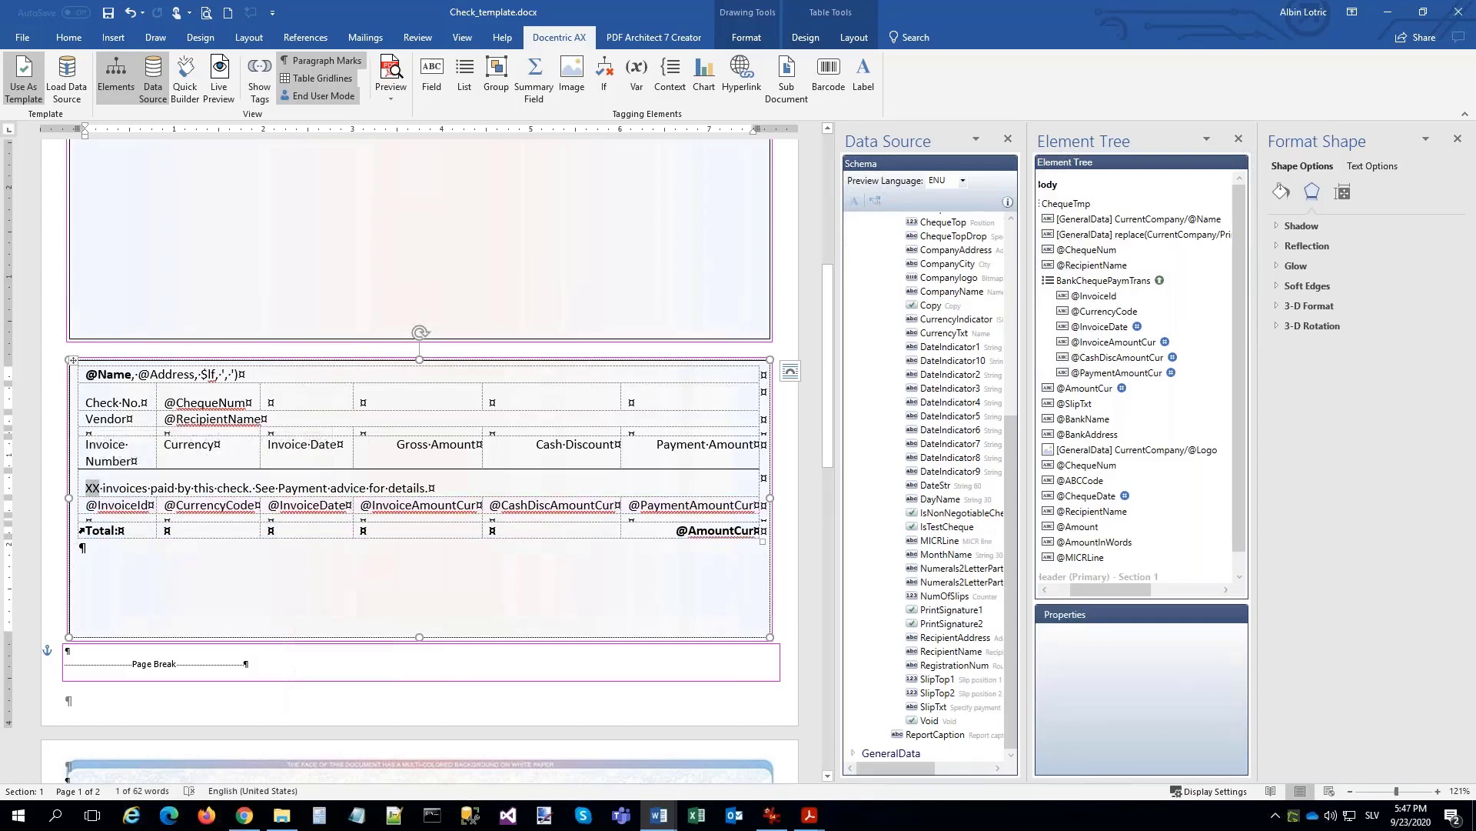
click(431, 71)
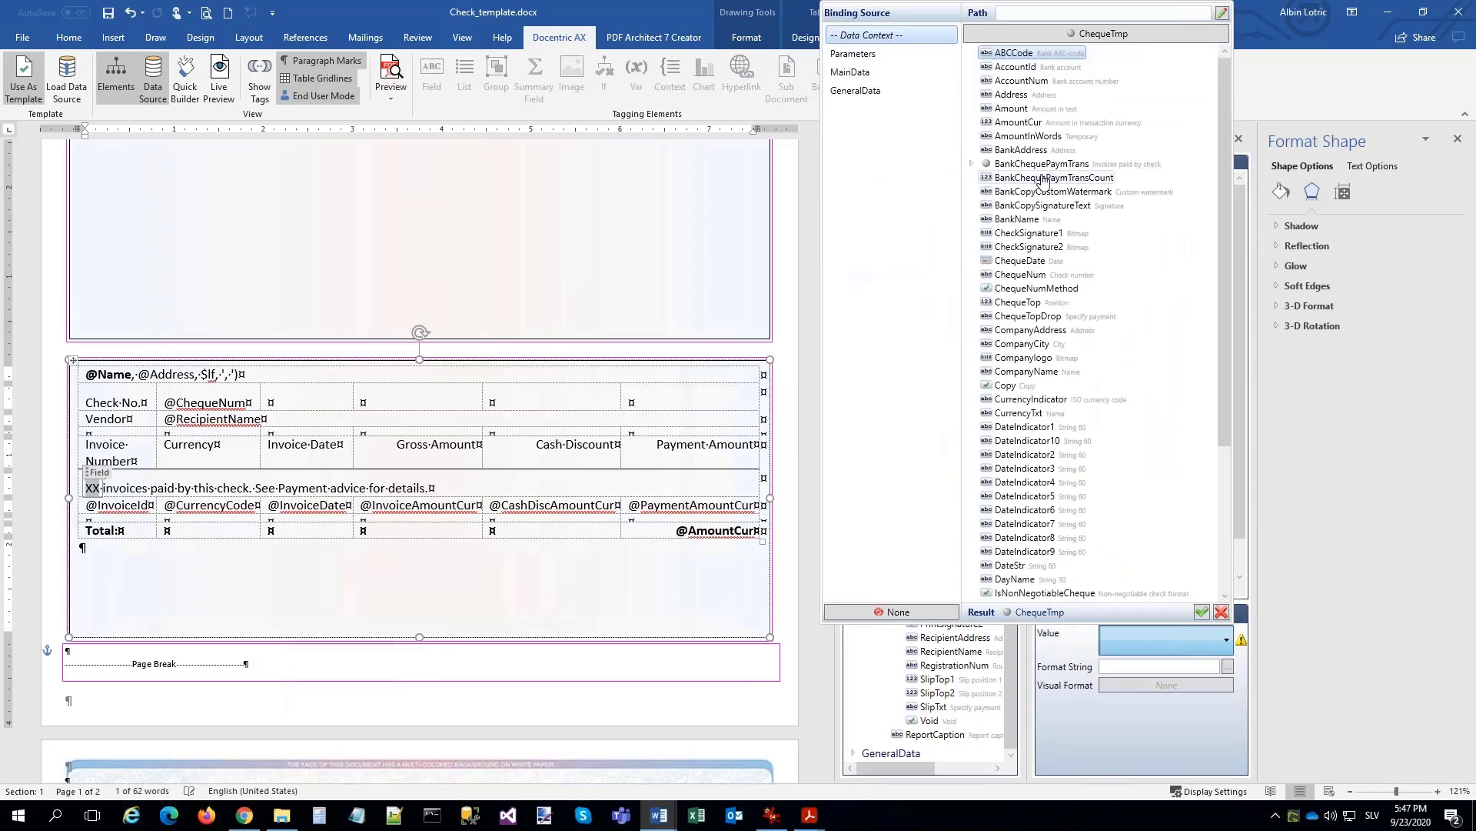
double_click(1051, 177)
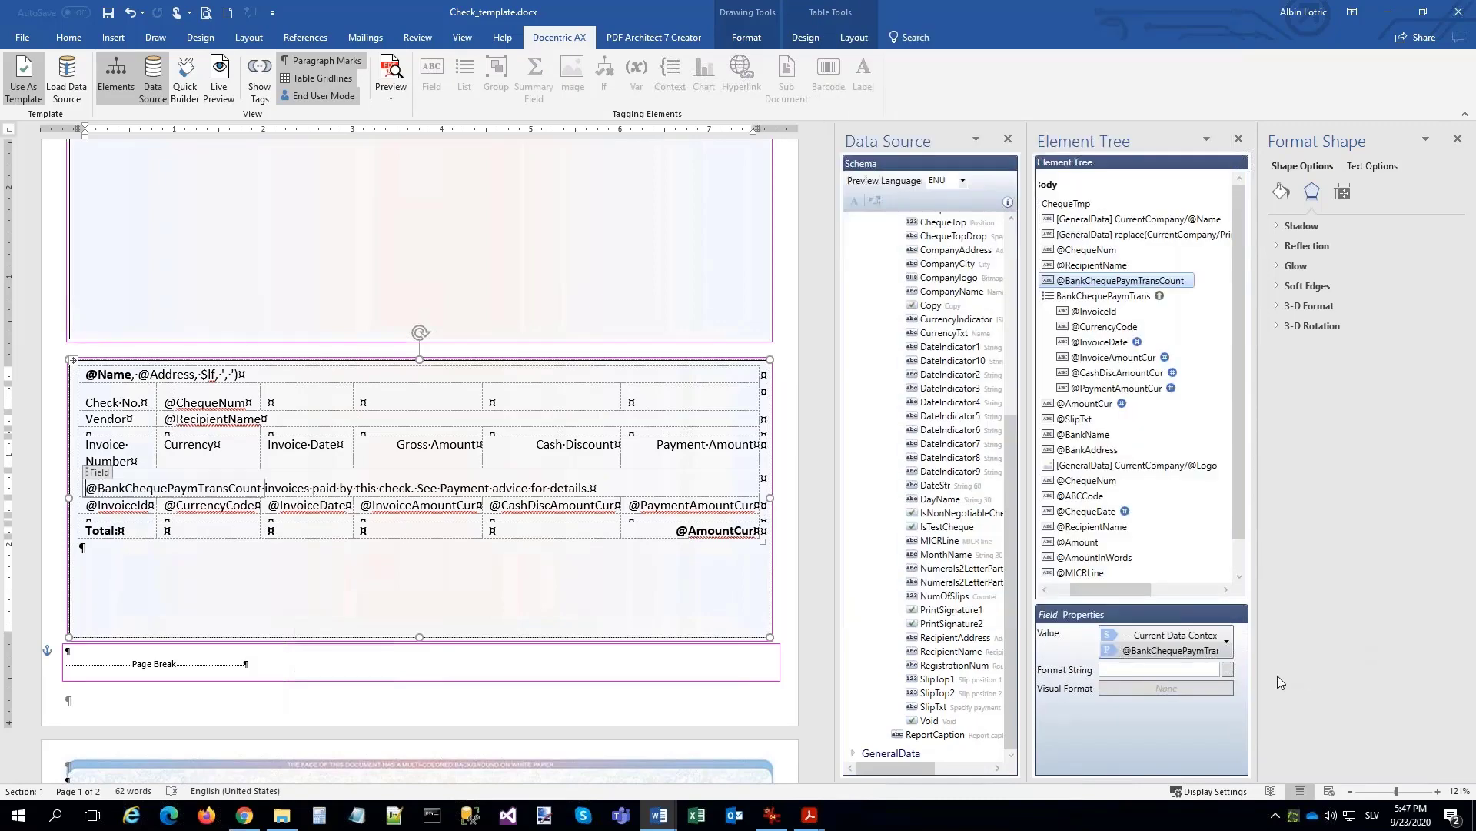
click(1228, 671)
click(740, 363)
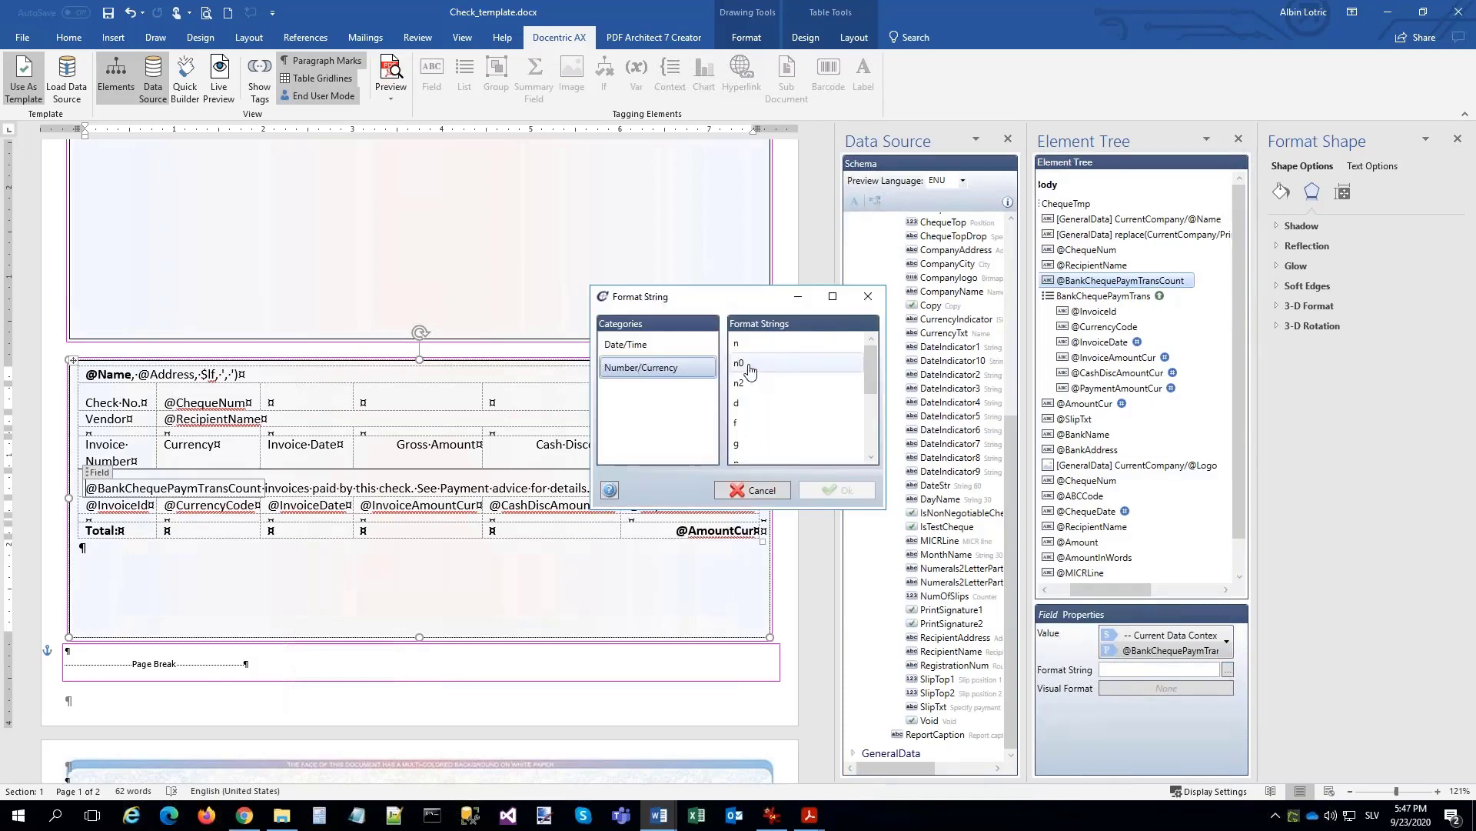
double_click(742, 365)
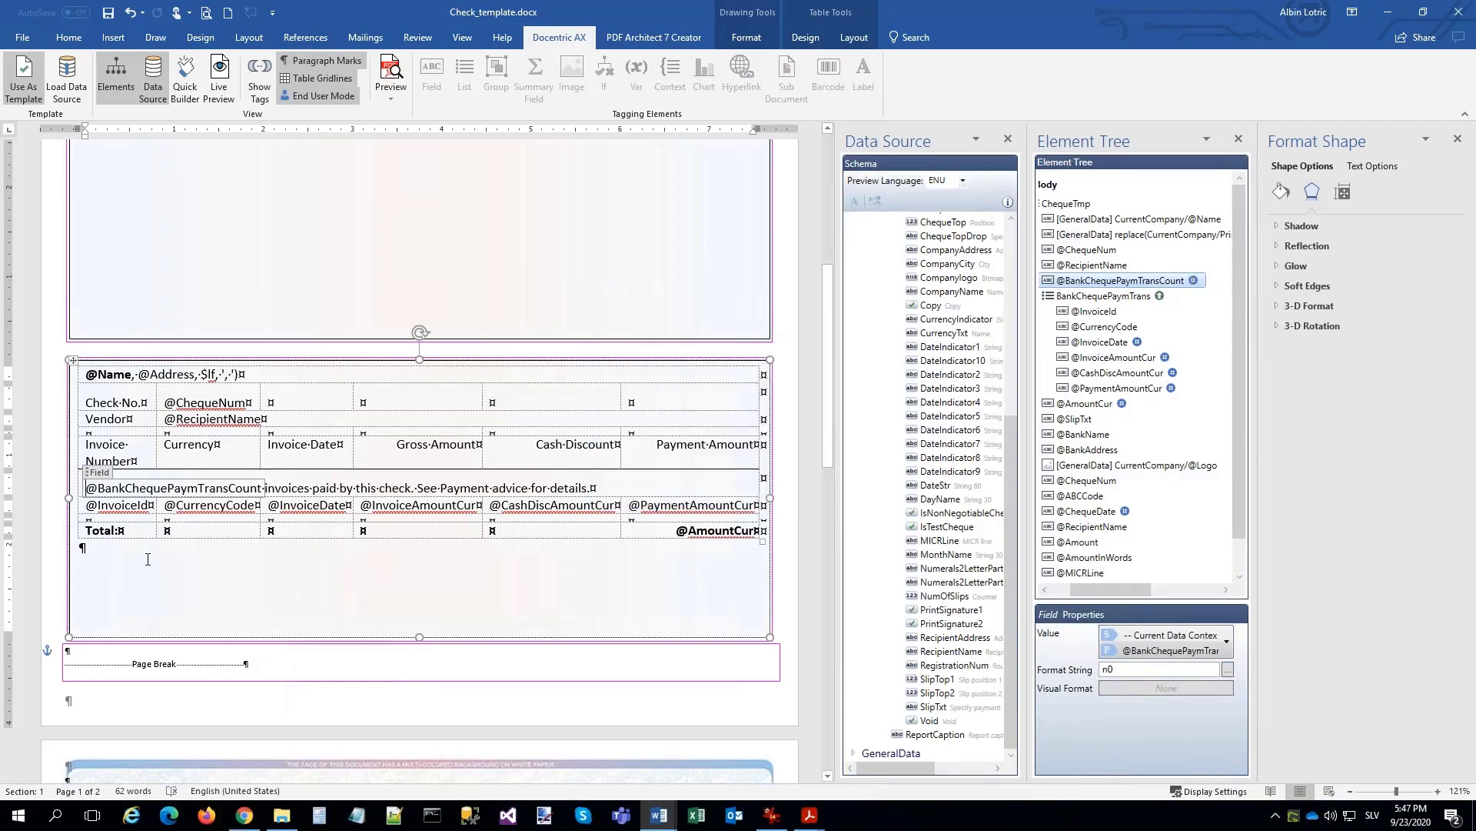
Generate a new PDF preview to check the invoice count sentence and row spacing on the lower slip.
click(293, 486)
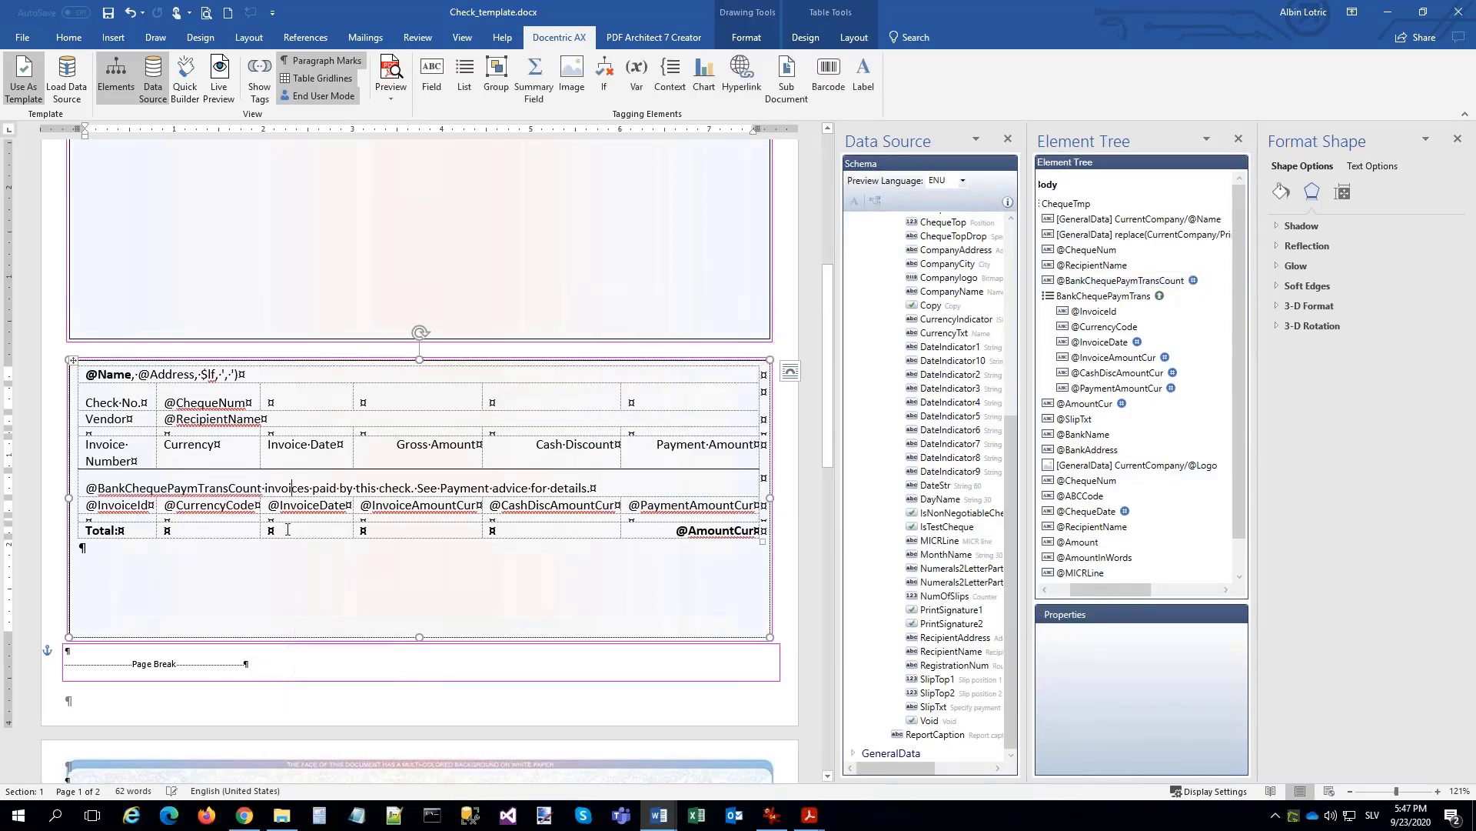
click(391, 69)
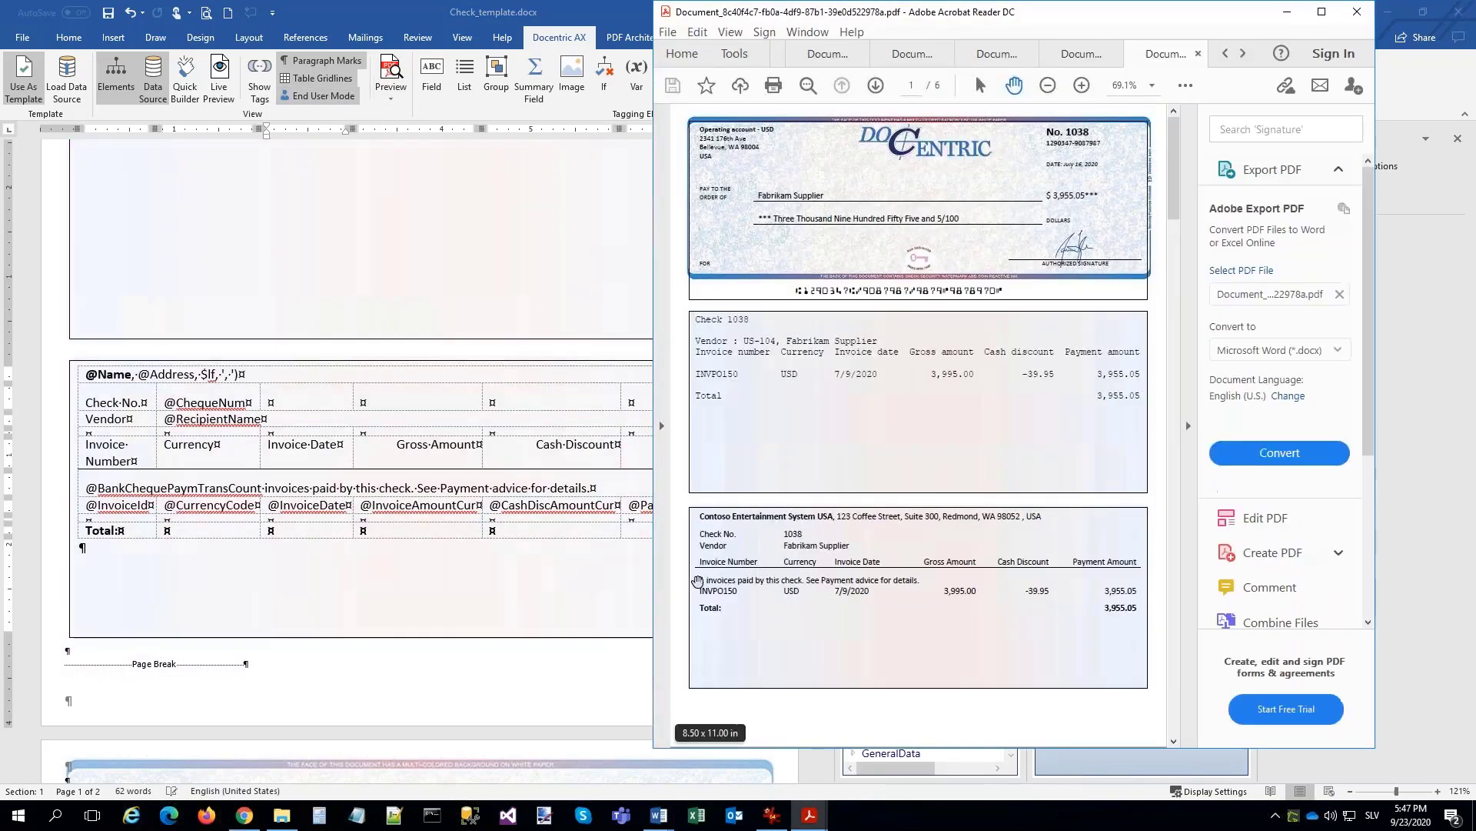
click(163, 586)
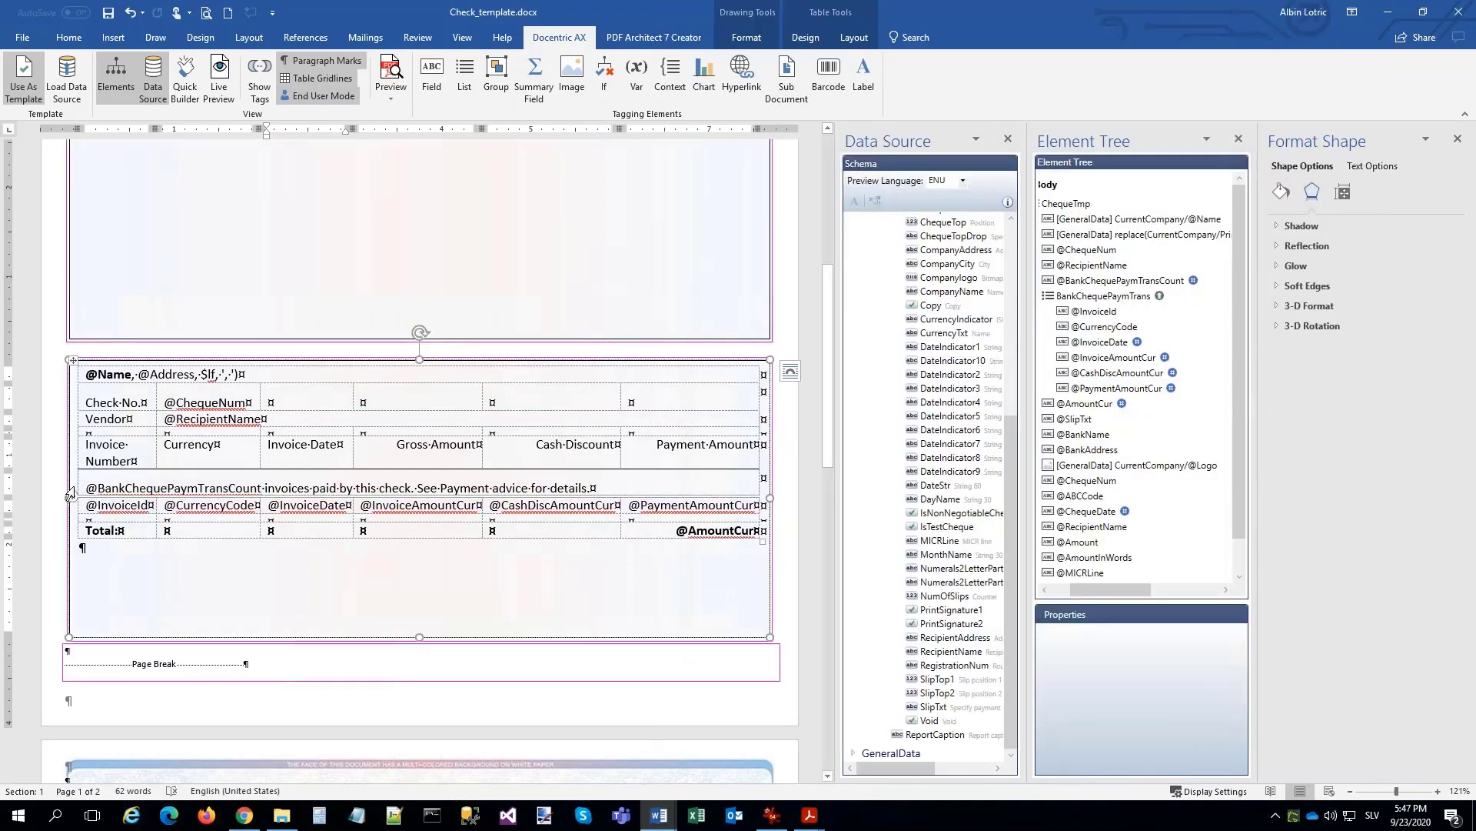
click(70, 493)
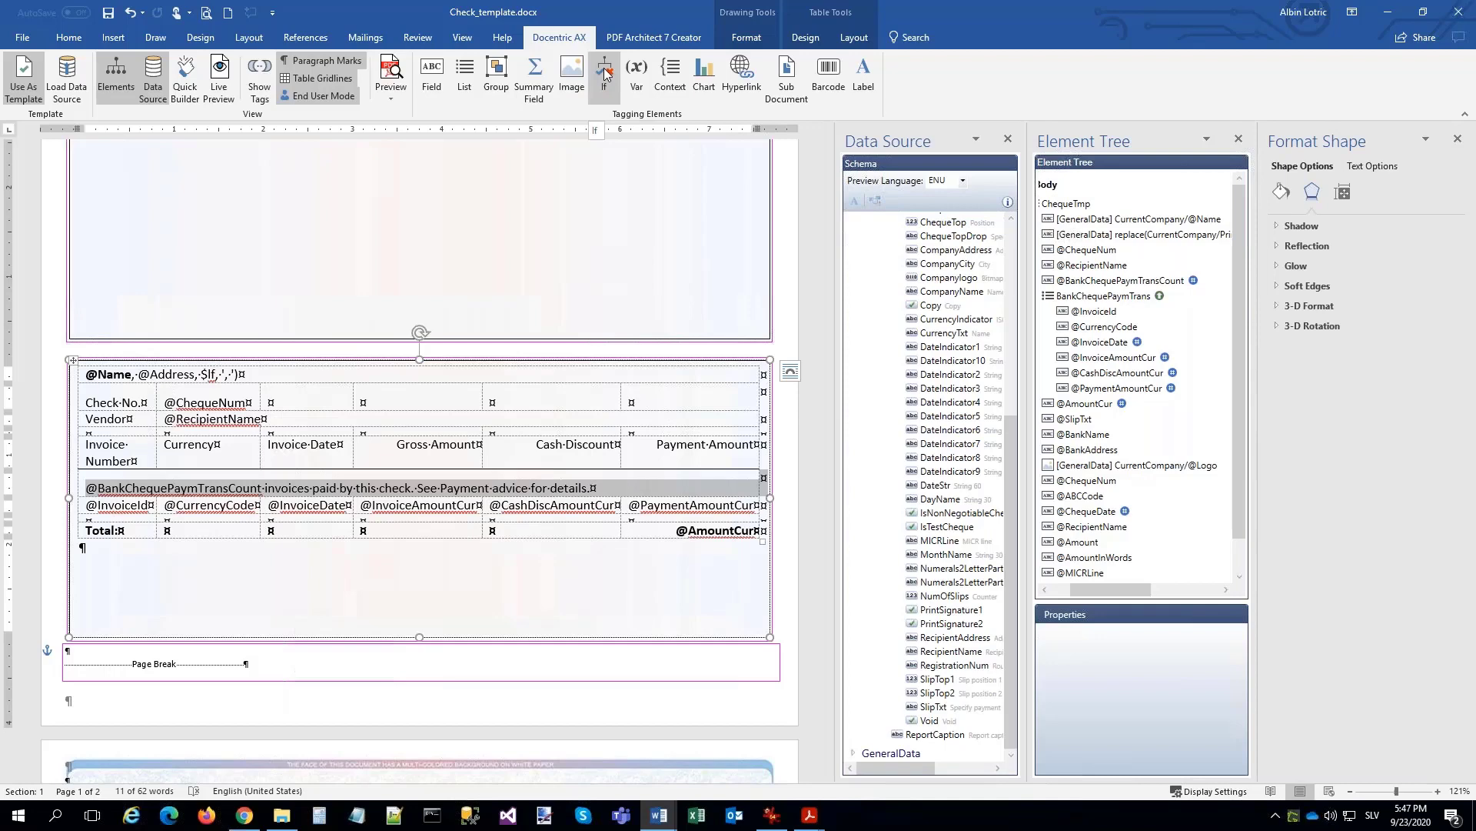
click(604, 73)
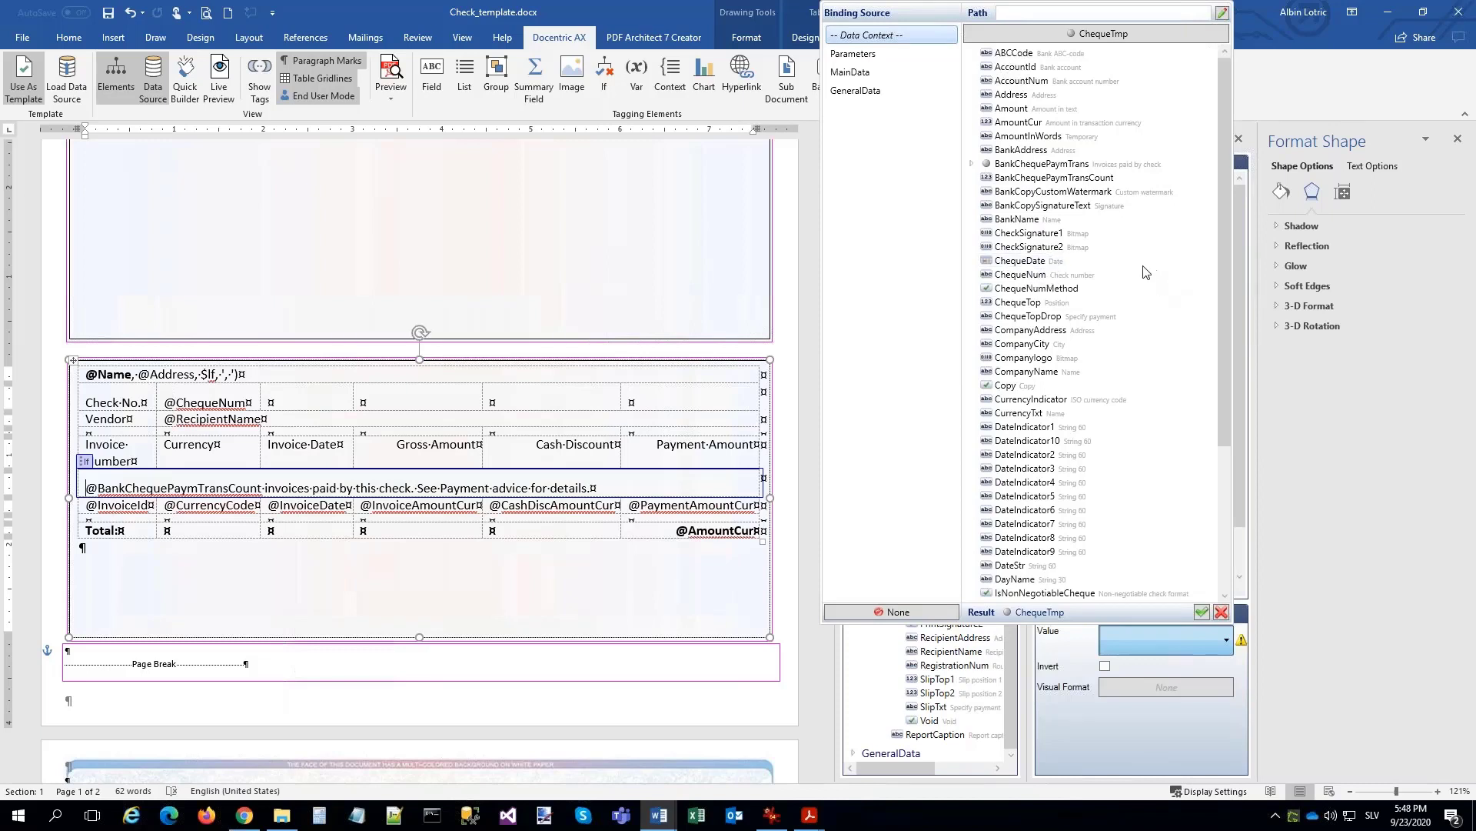
click(1061, 179)
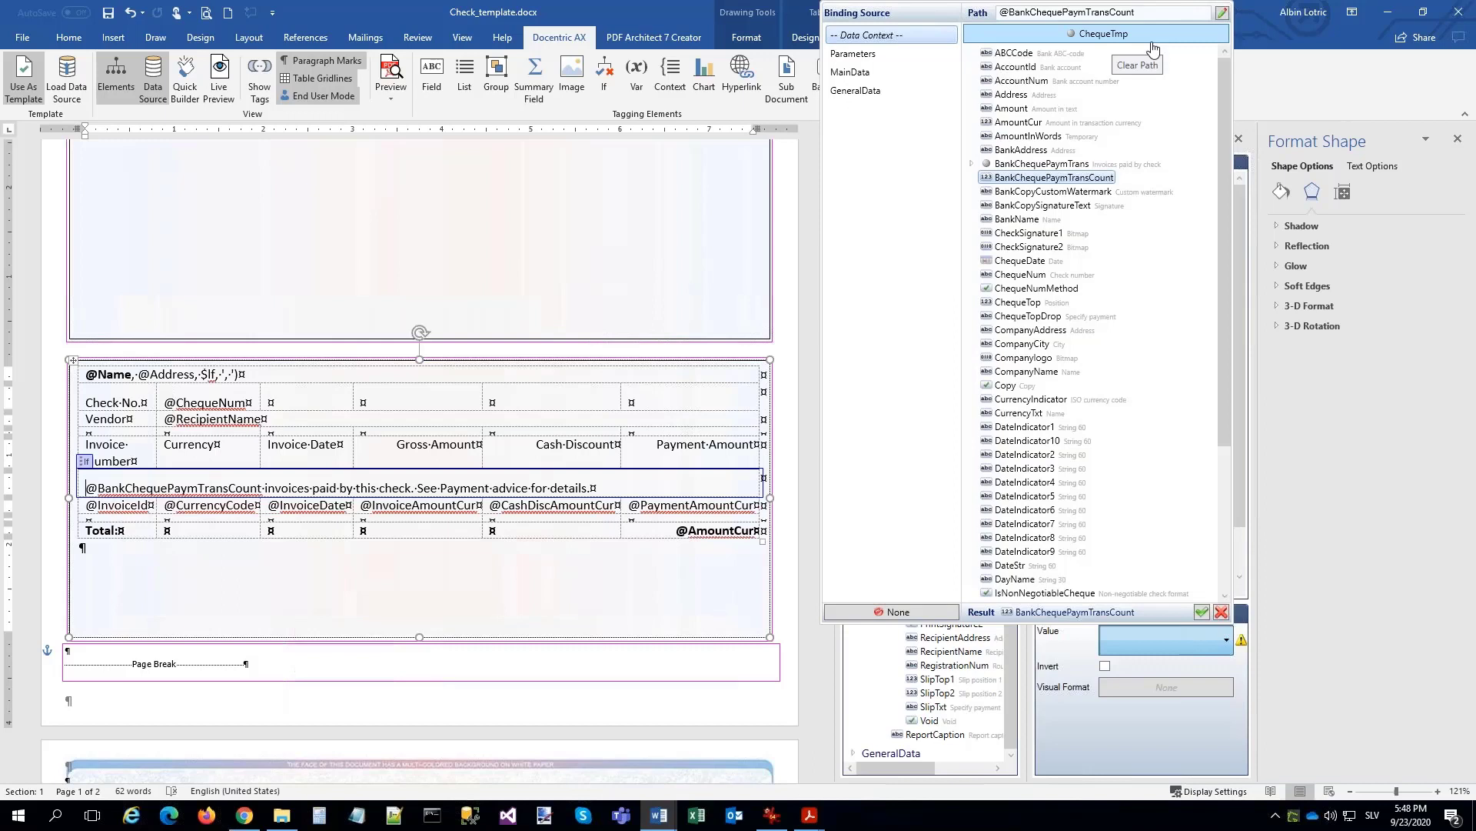
text(> 7)
click(1202, 613)
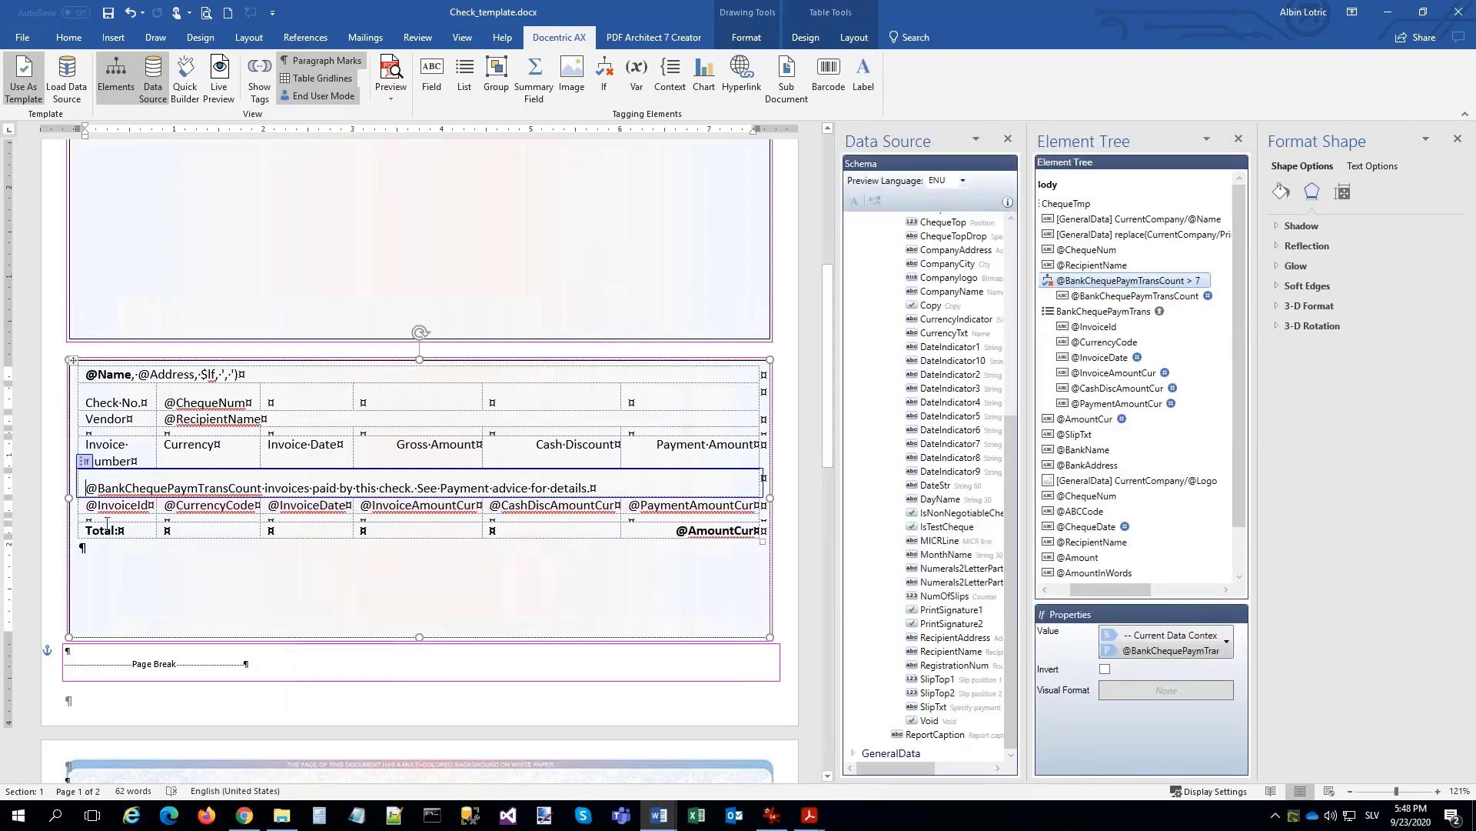
click(70, 509)
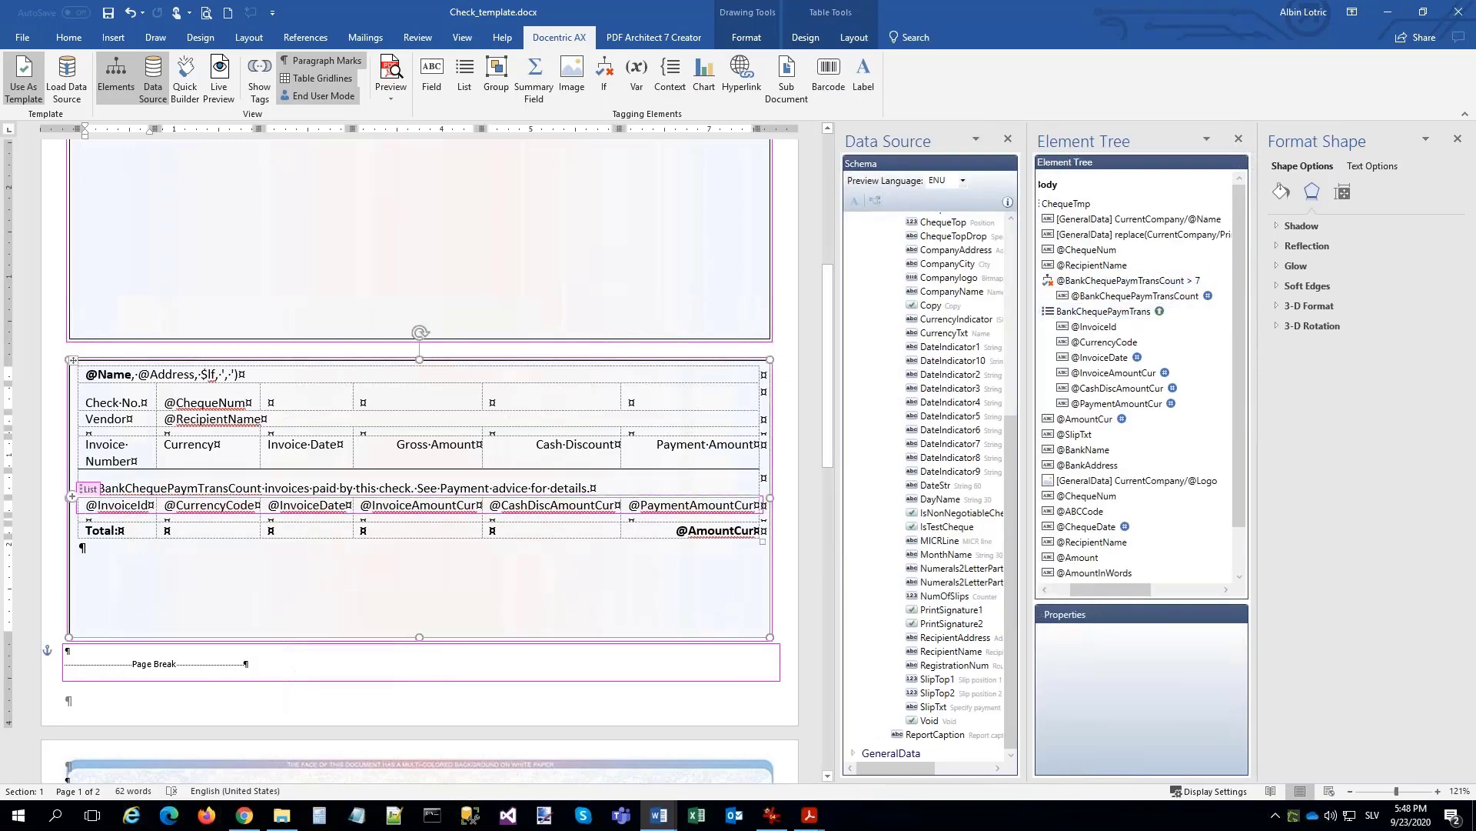
click(72, 509)
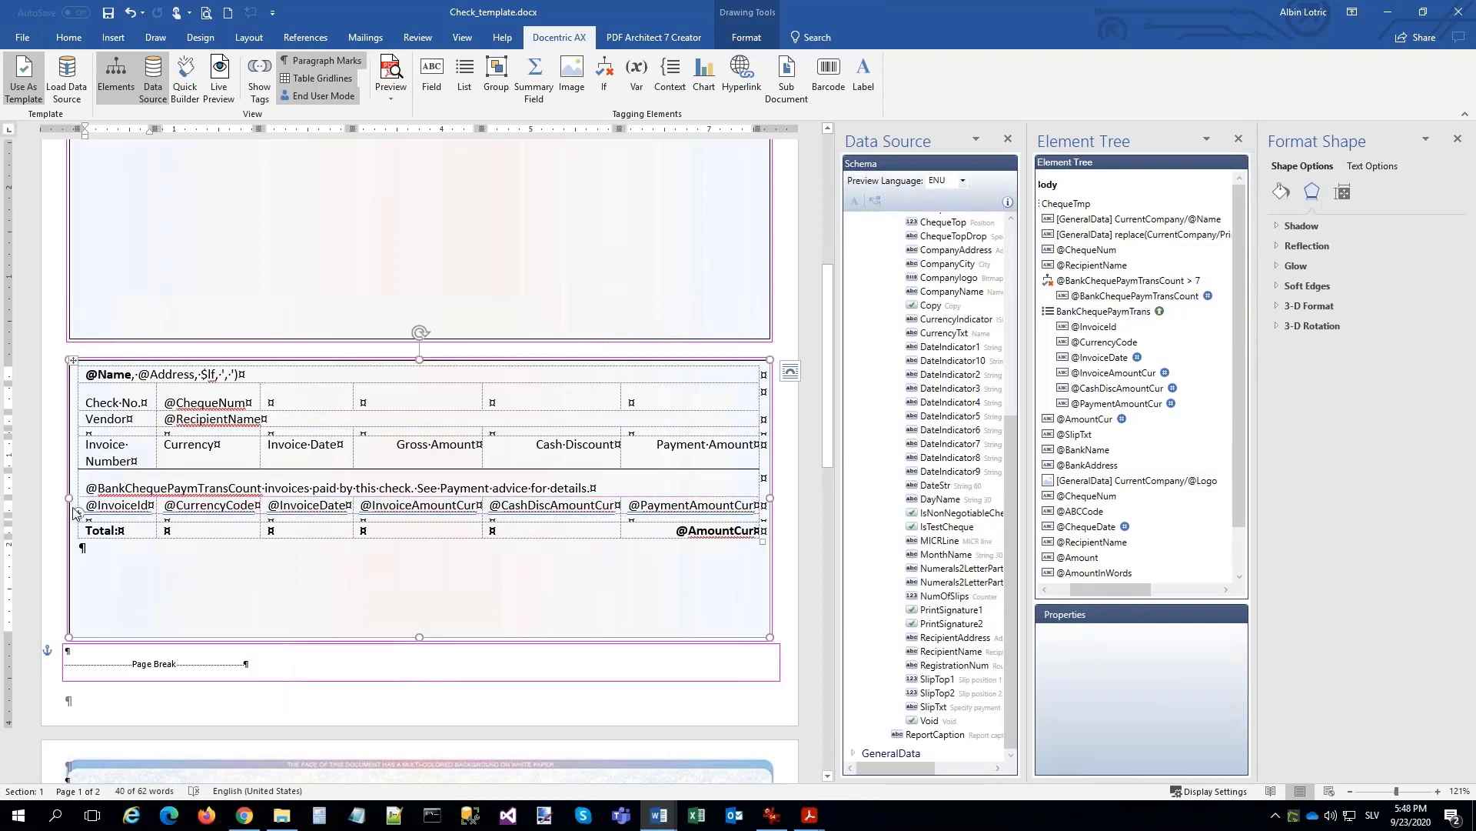
click(73, 504)
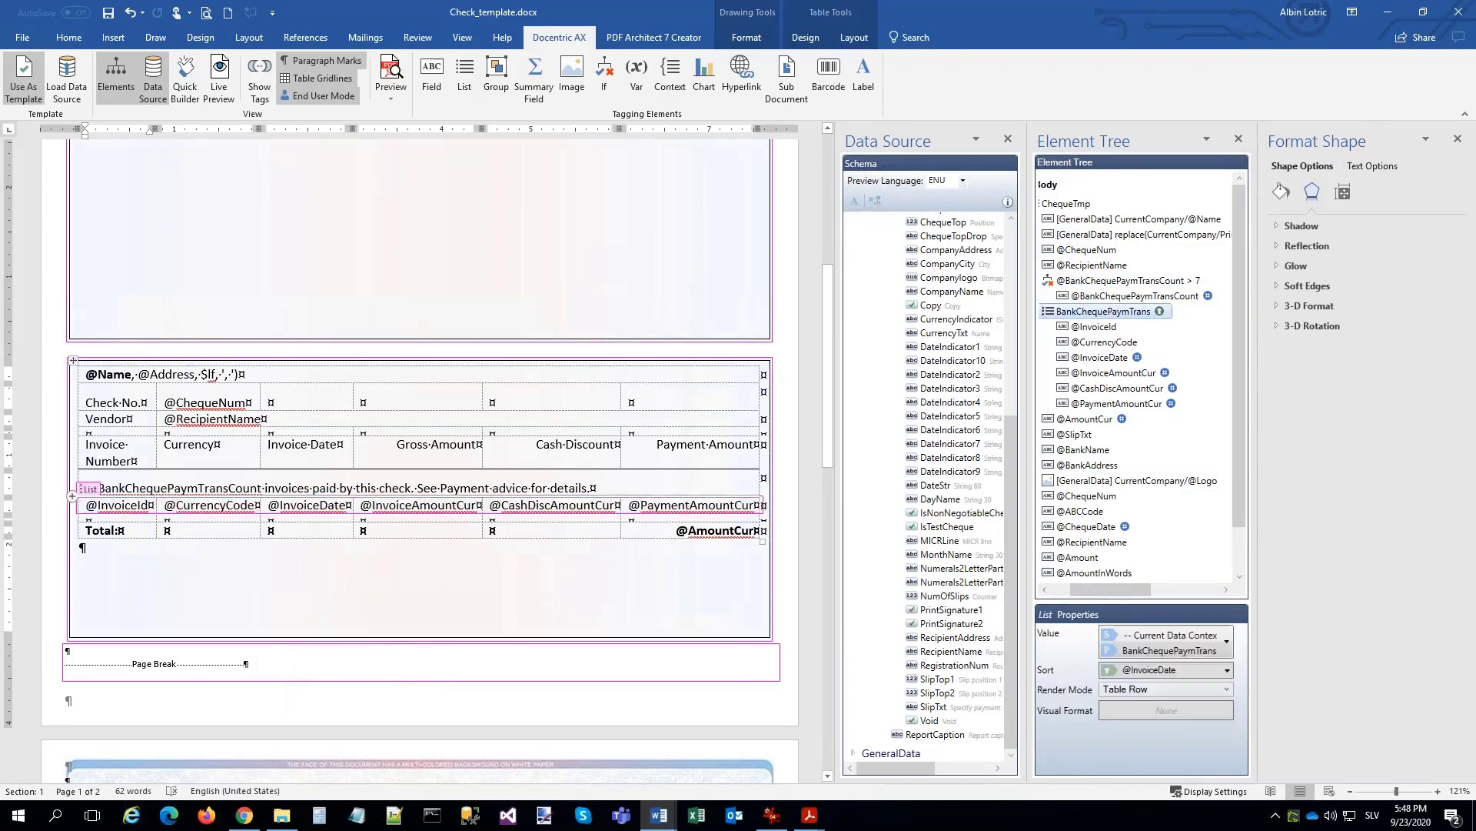
click(74, 505)
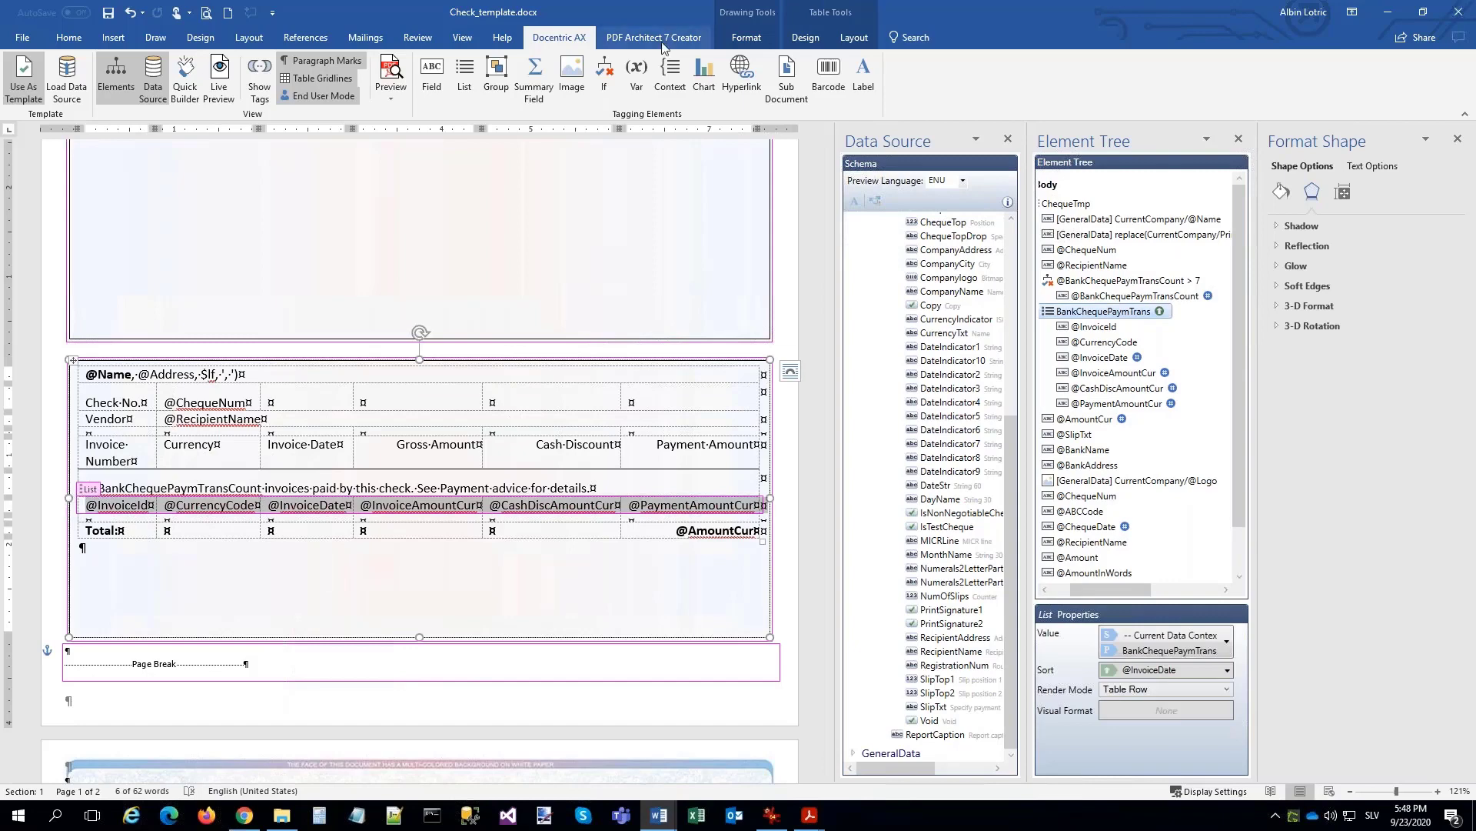
click(600, 74)
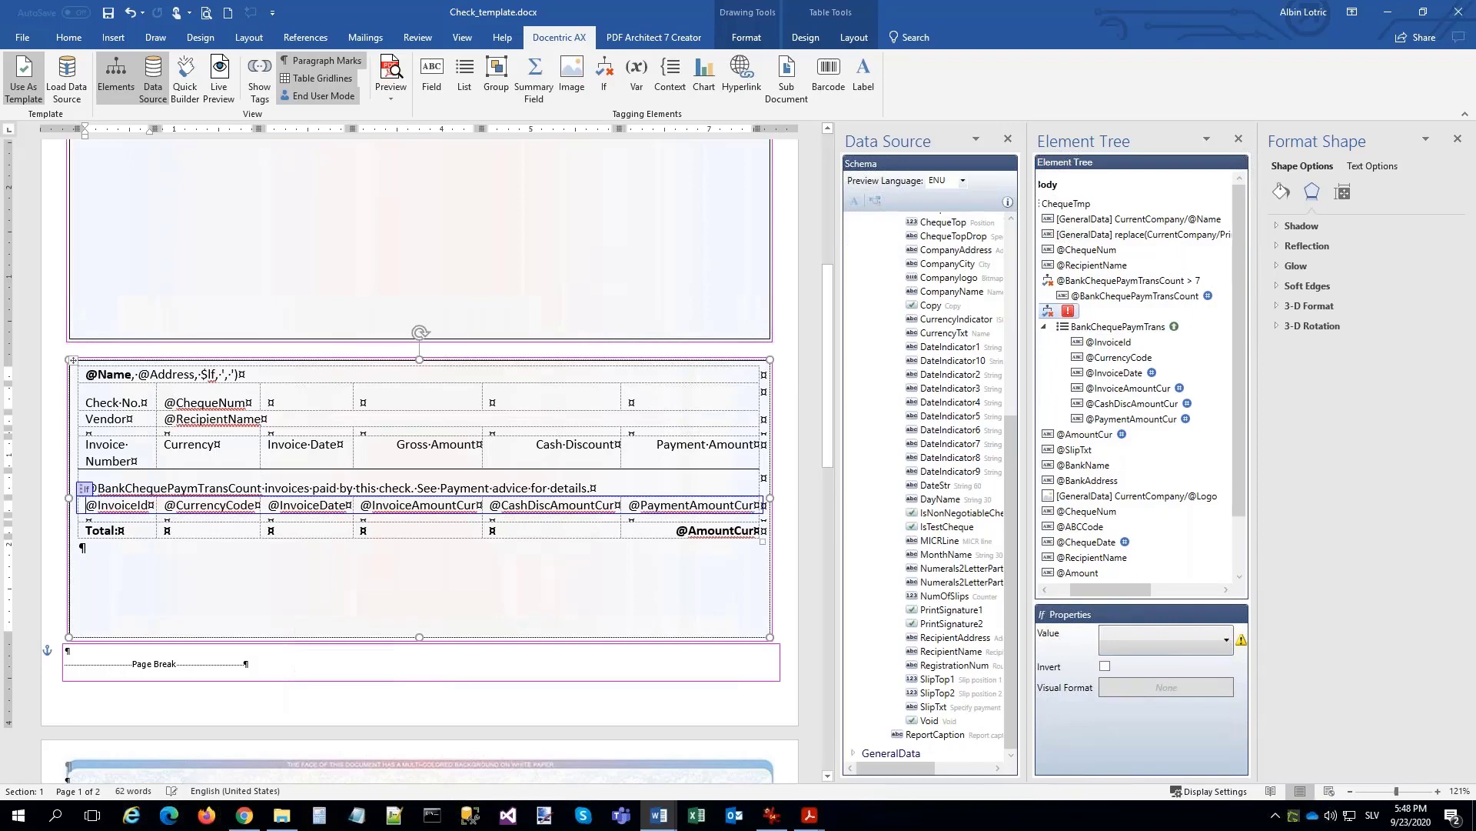
click(1227, 640)
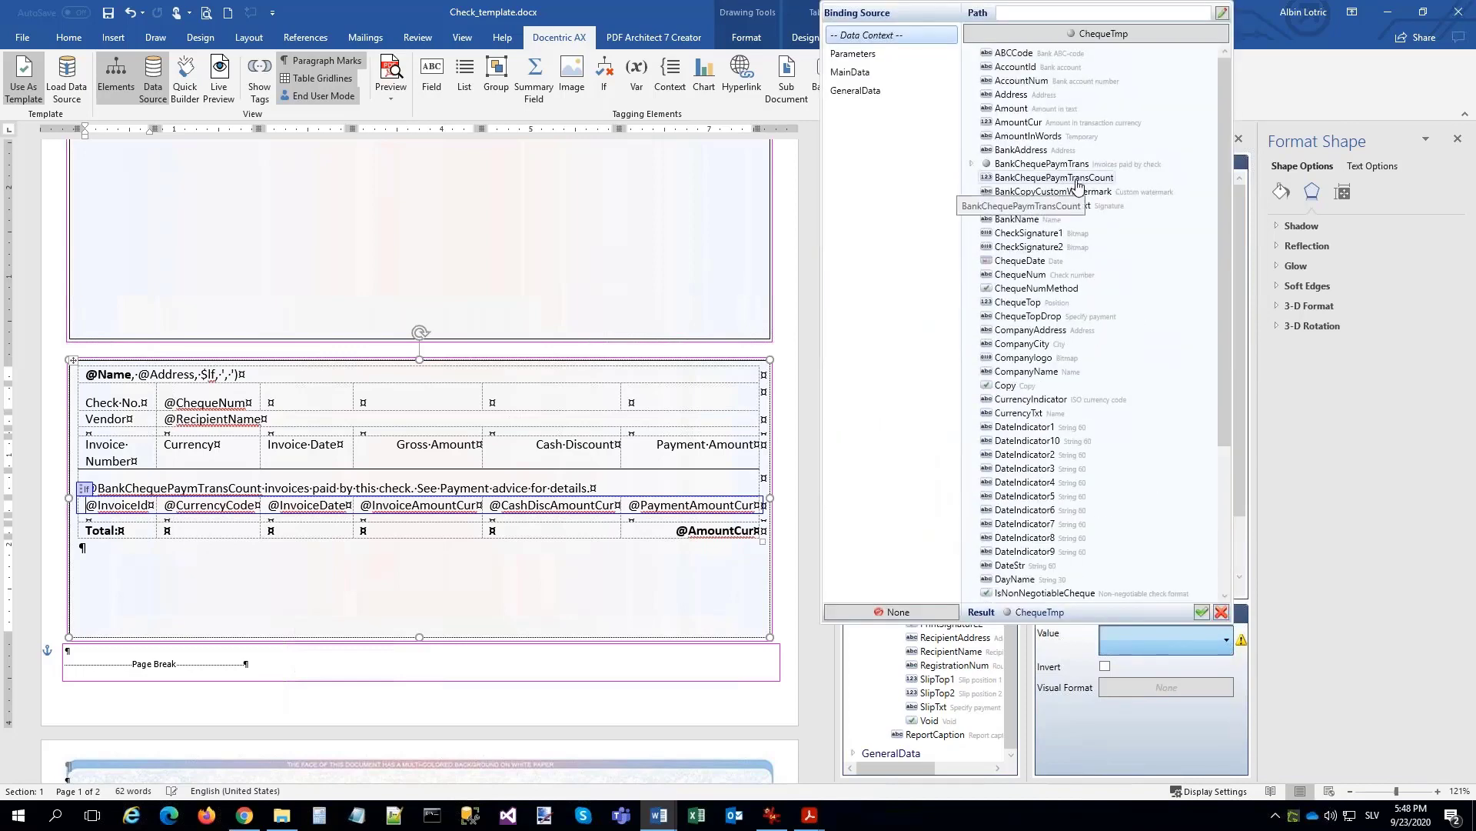
click(1077, 180)
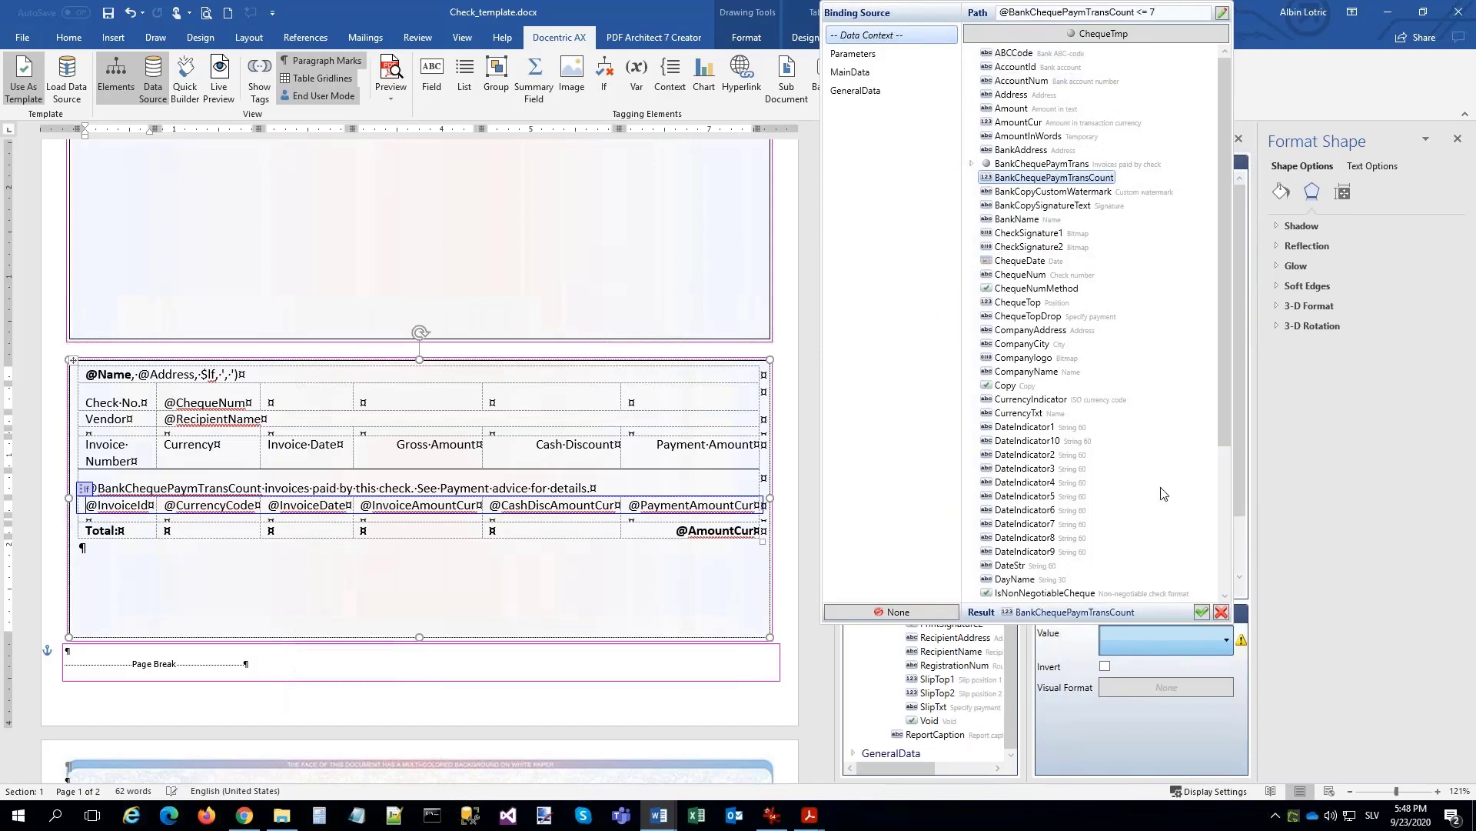
click(1202, 613)
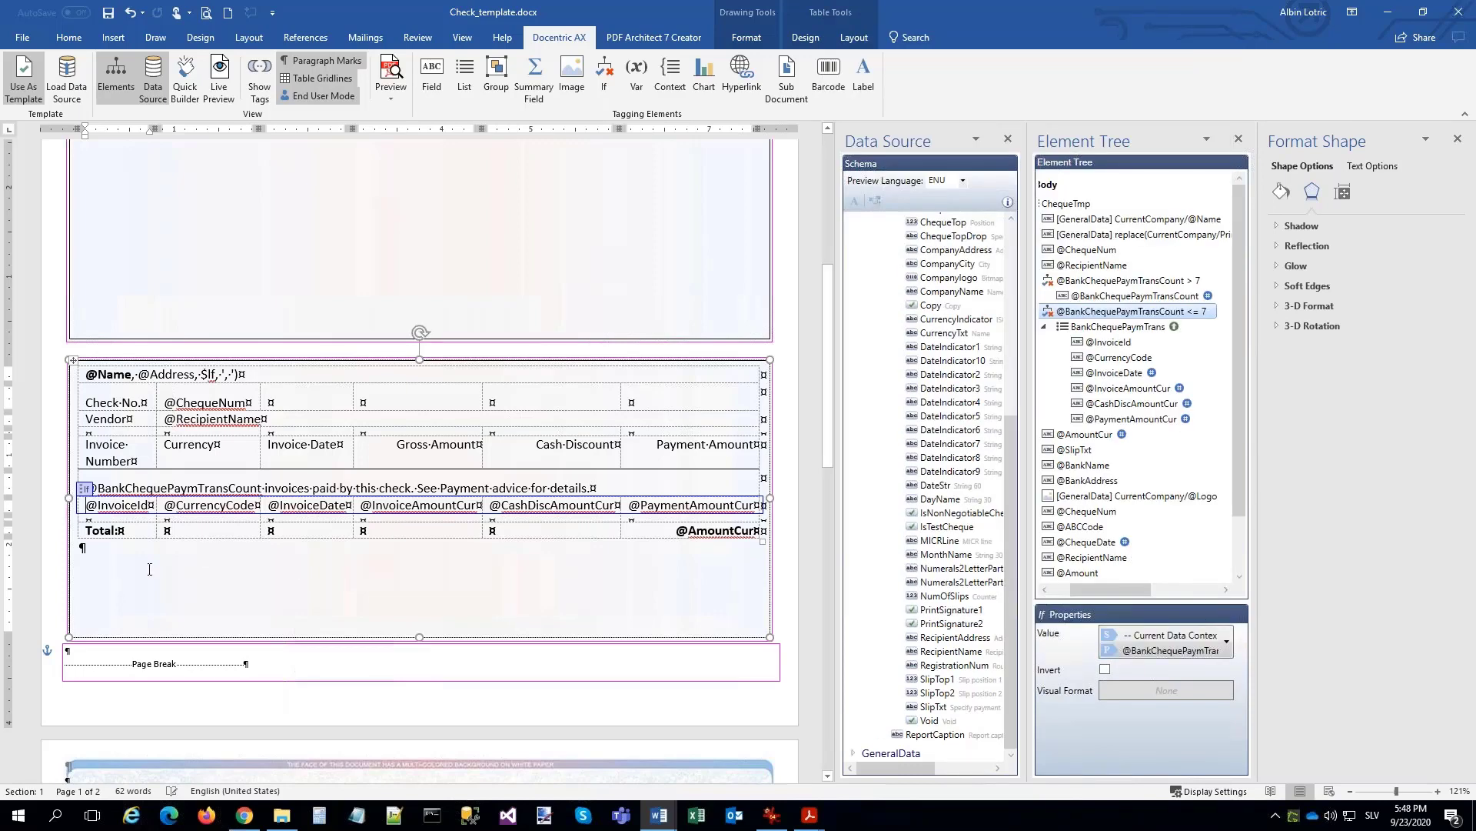
Generate a new PDF preview to check the conditional invoice rows on the lower slip, and return to the template.
click(149, 569)
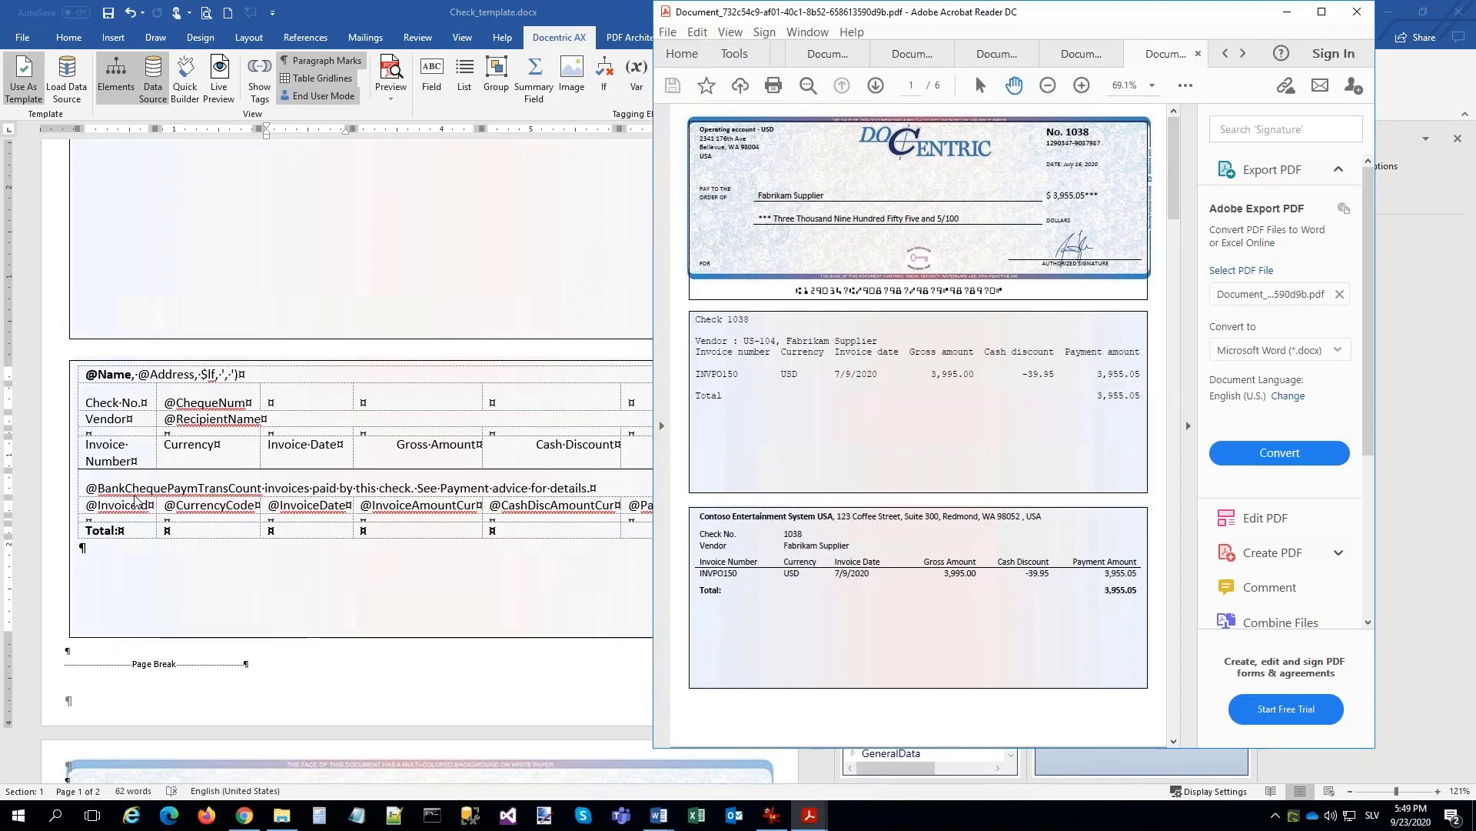
click(263, 598)
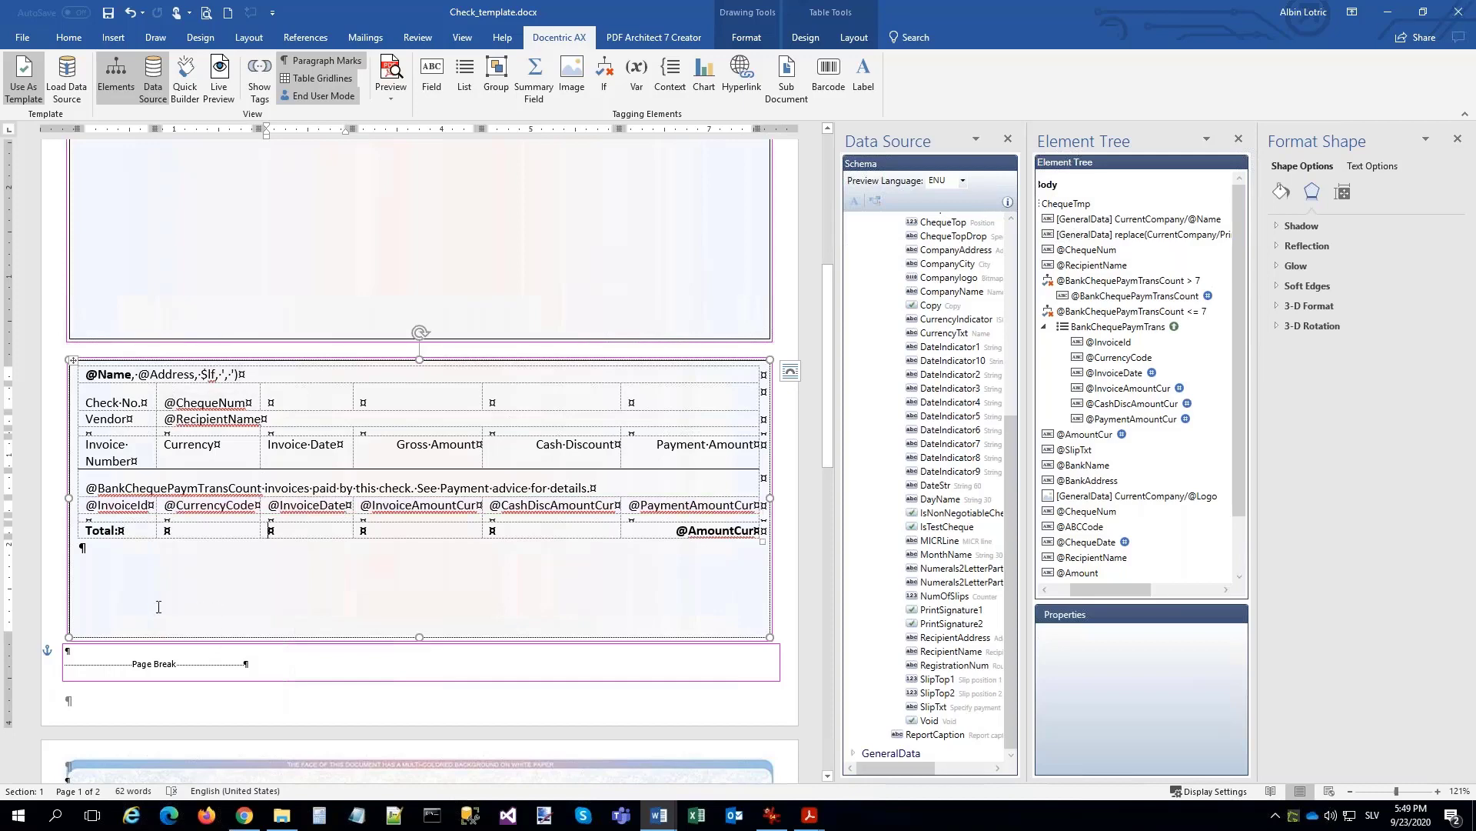
click(137, 604)
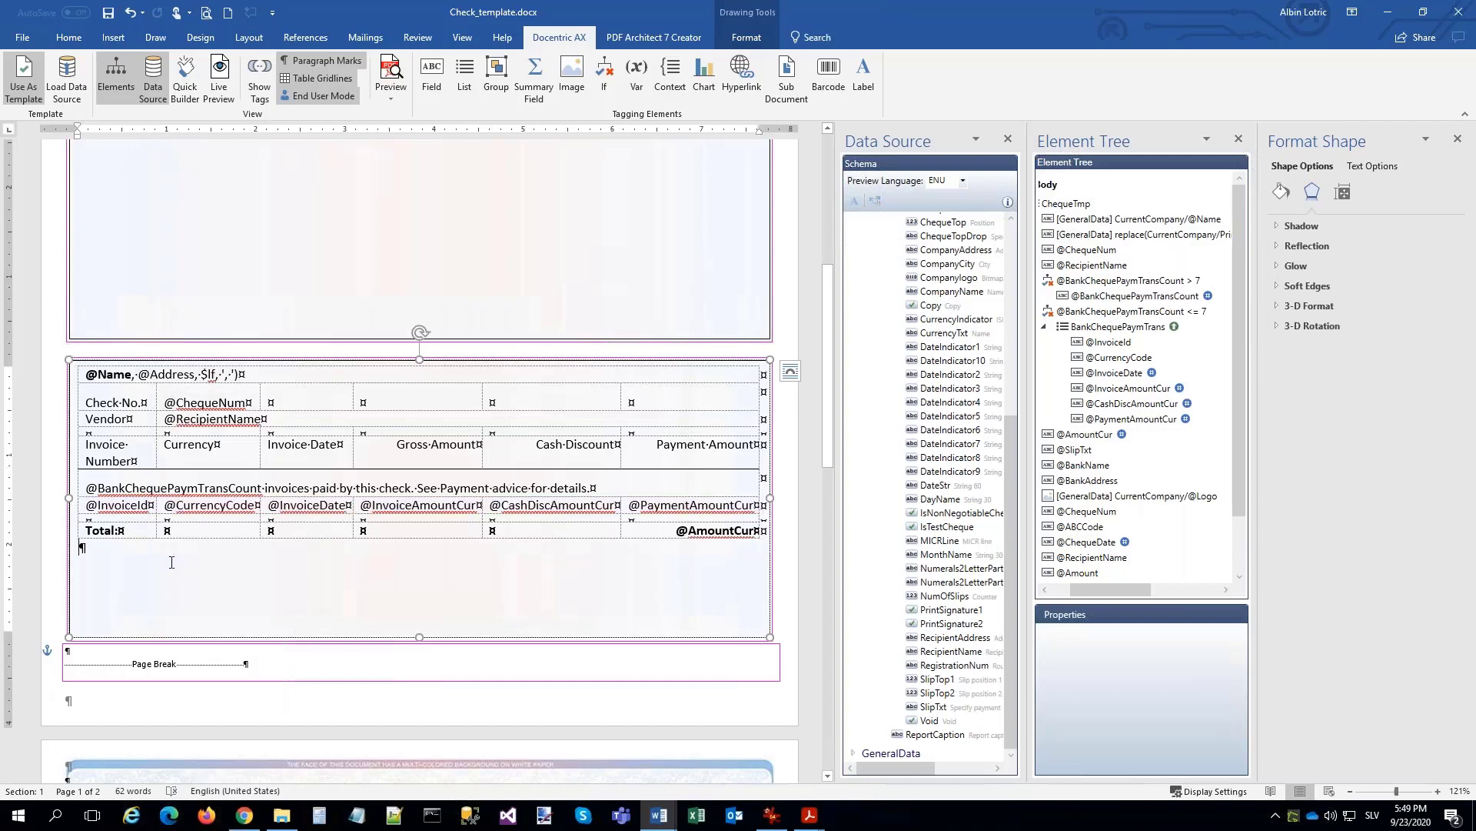
Open the first page's header for editing and insert a Simple Text Box into it.
scroll(258, 432, up, 3)
scroll(257, 432, down, 4)
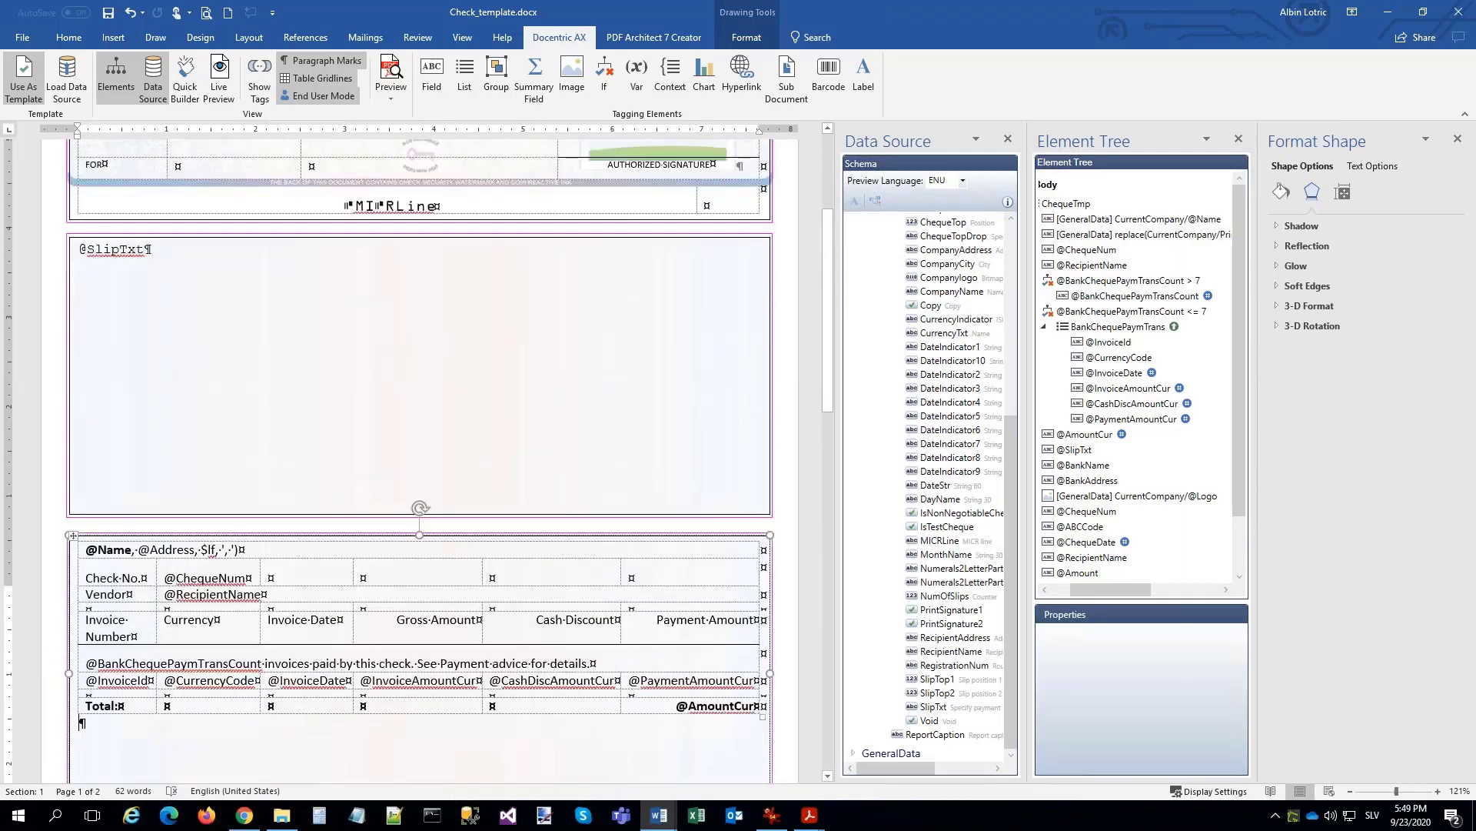
scroll(419, 462, up, 6)
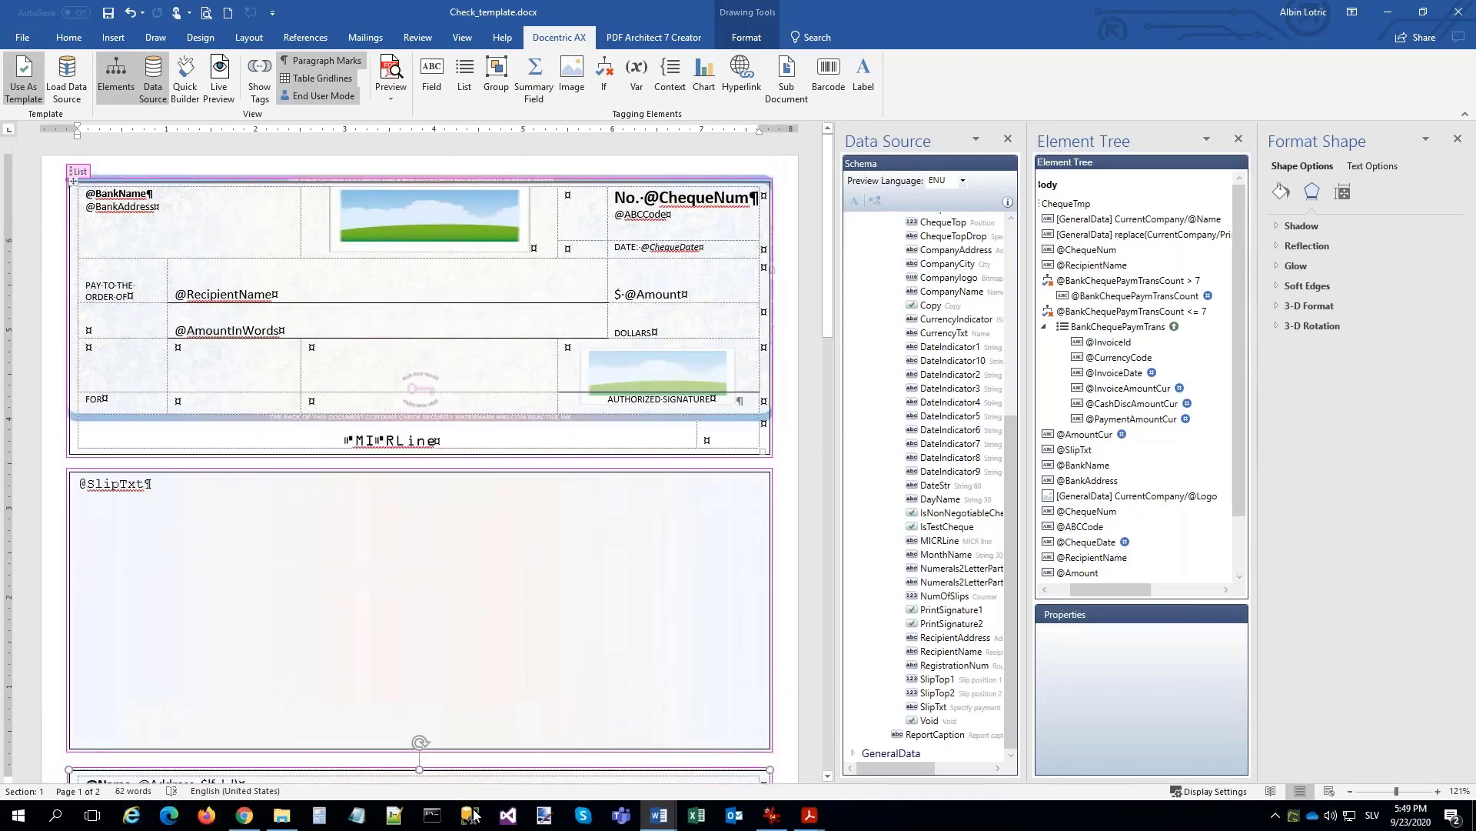
double_click(336, 163)
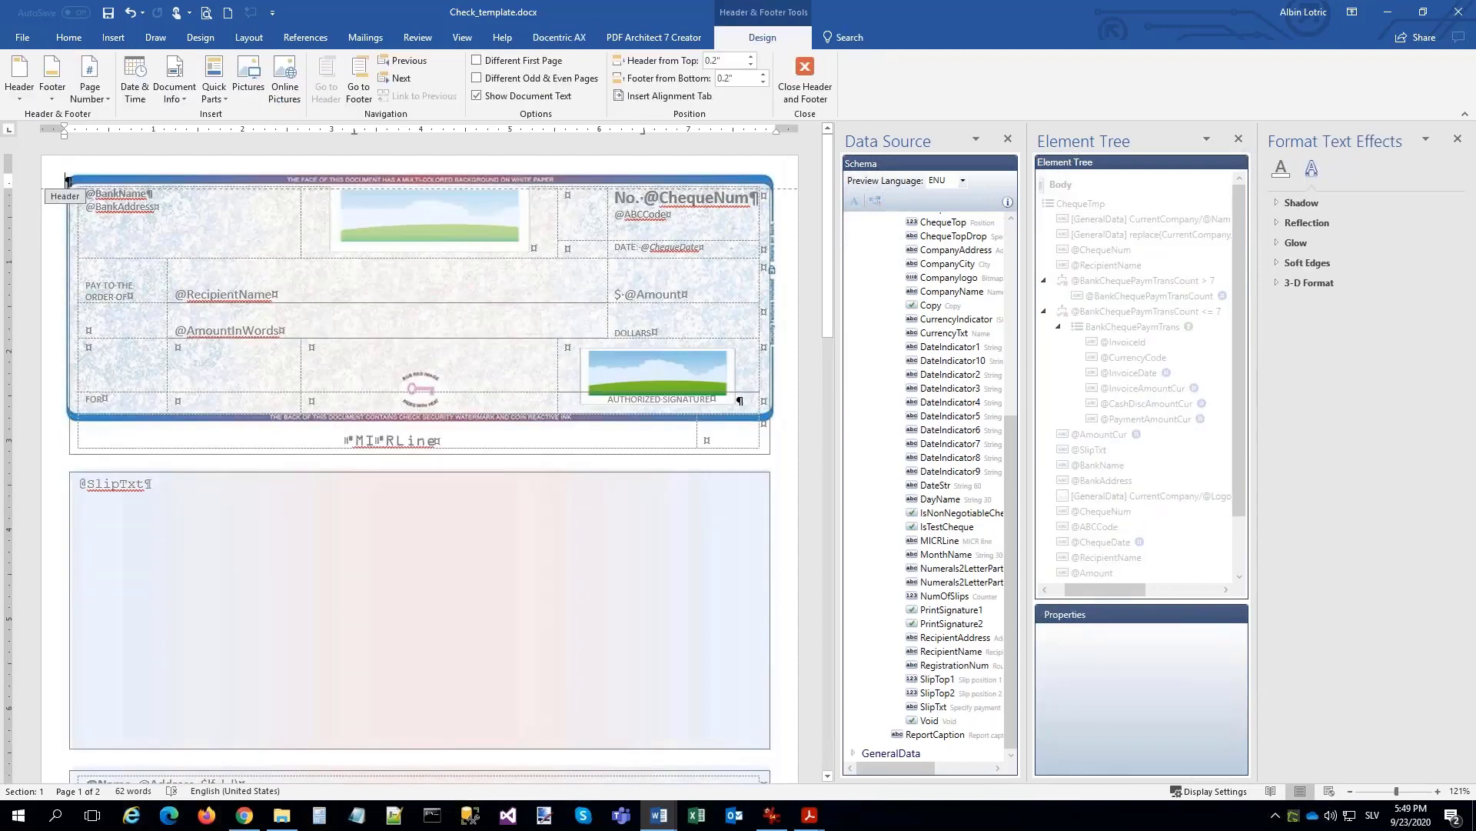
click(116, 38)
click(992, 97)
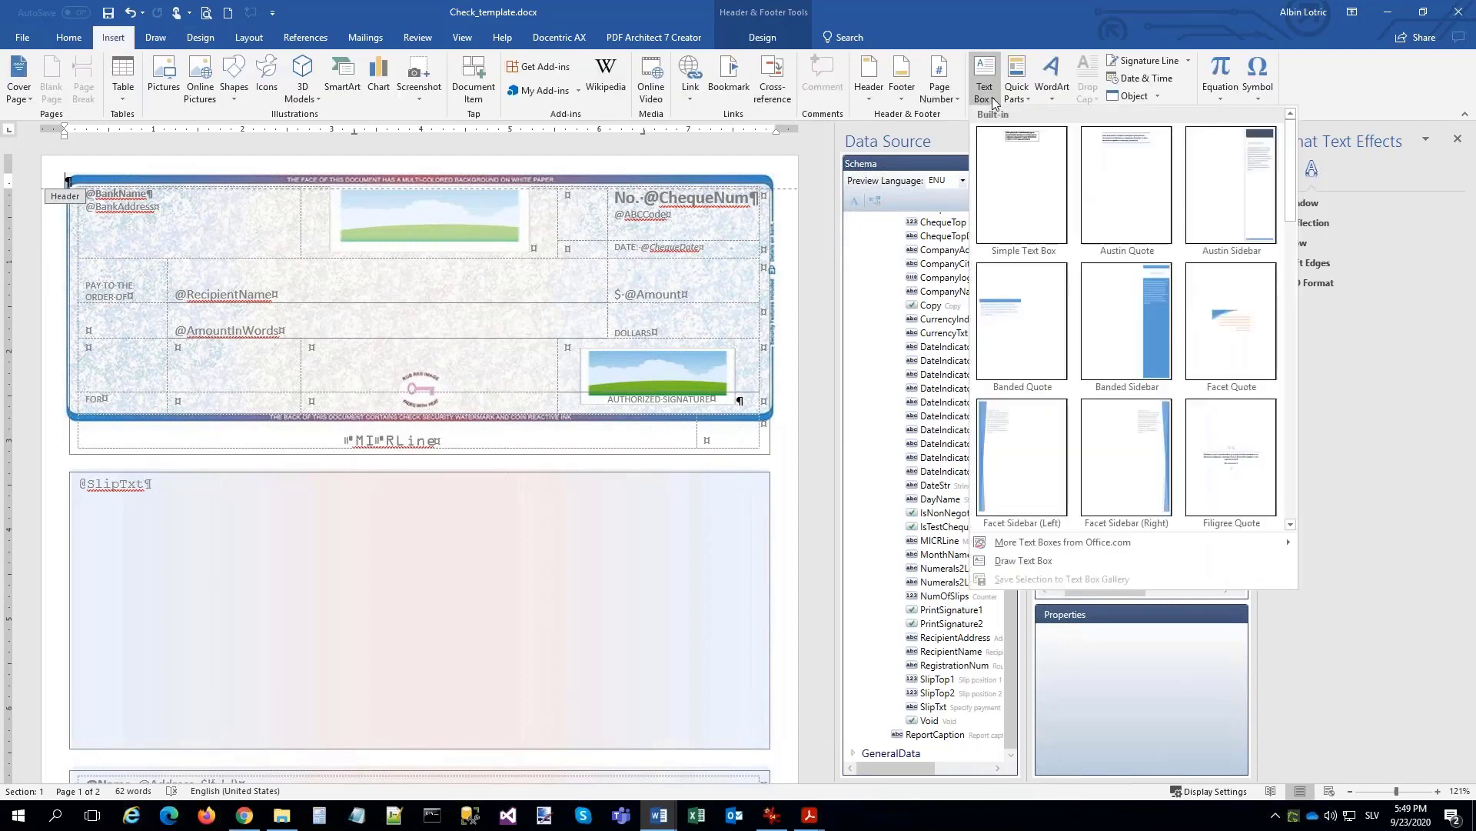
click(1022, 139)
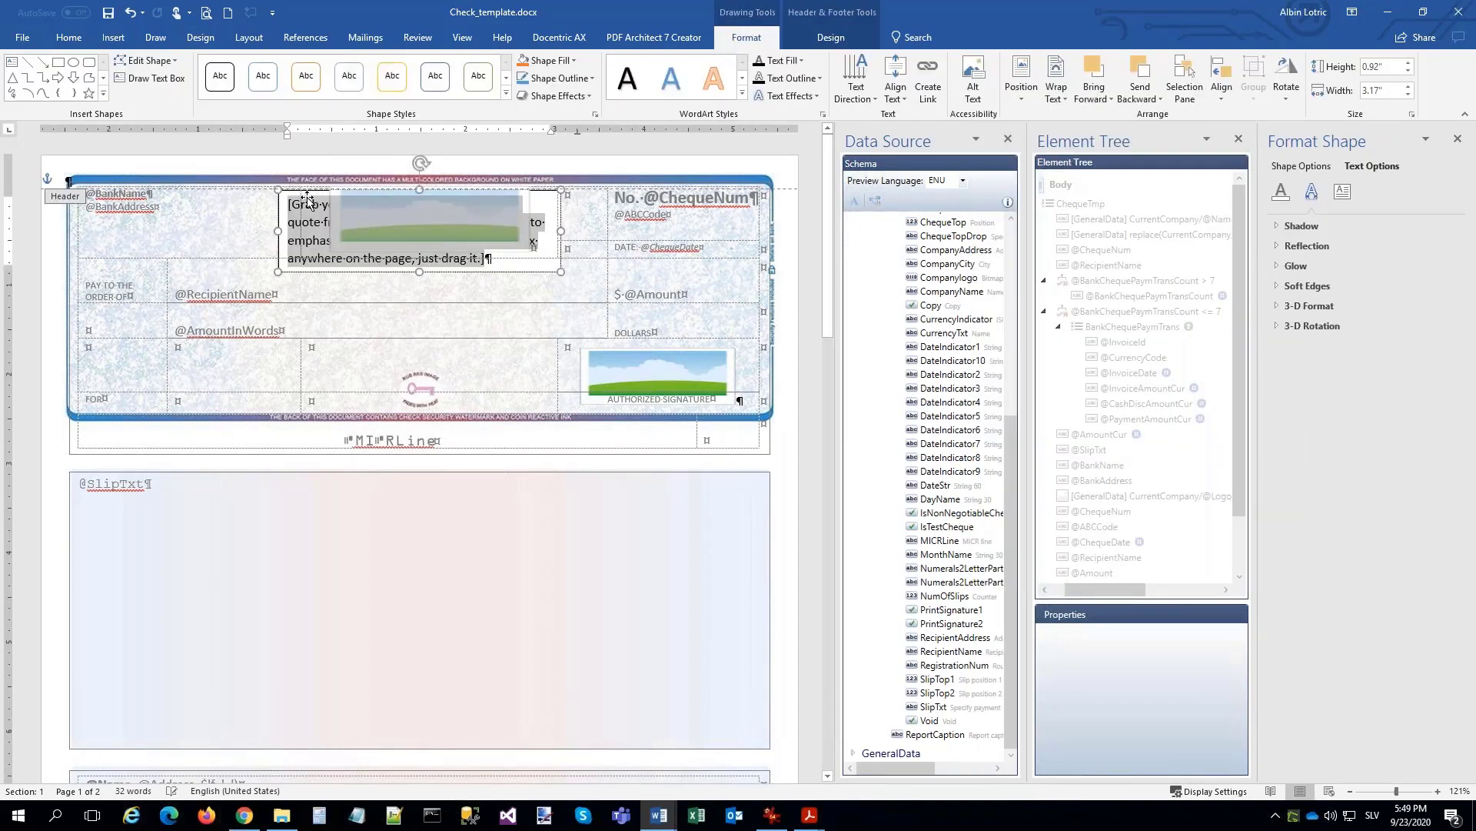
Move the header text box down over the upper slip and replace its placeholder text with COPY.
drag(307, 200, 329, 555)
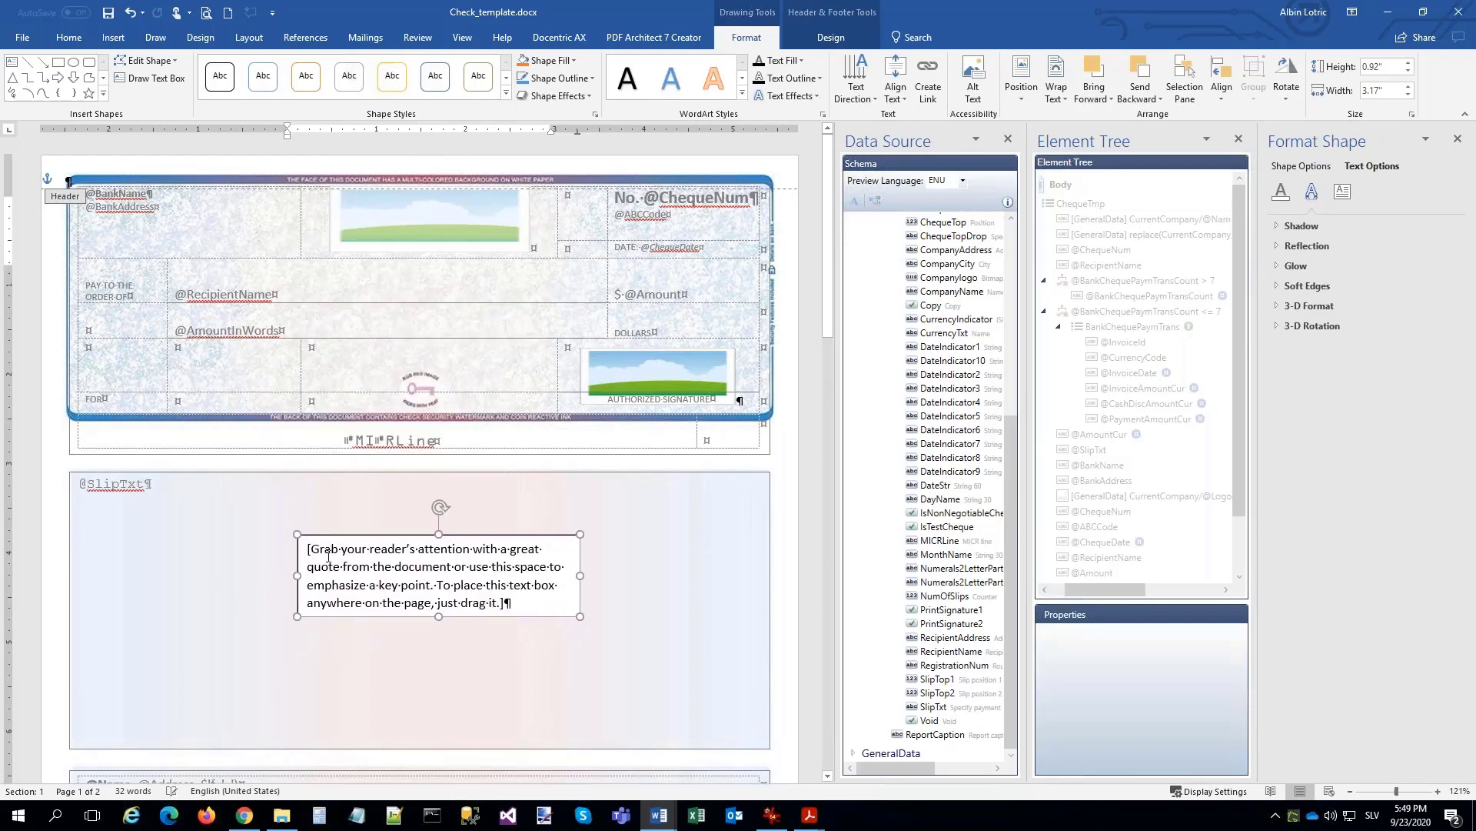
click(346, 555)
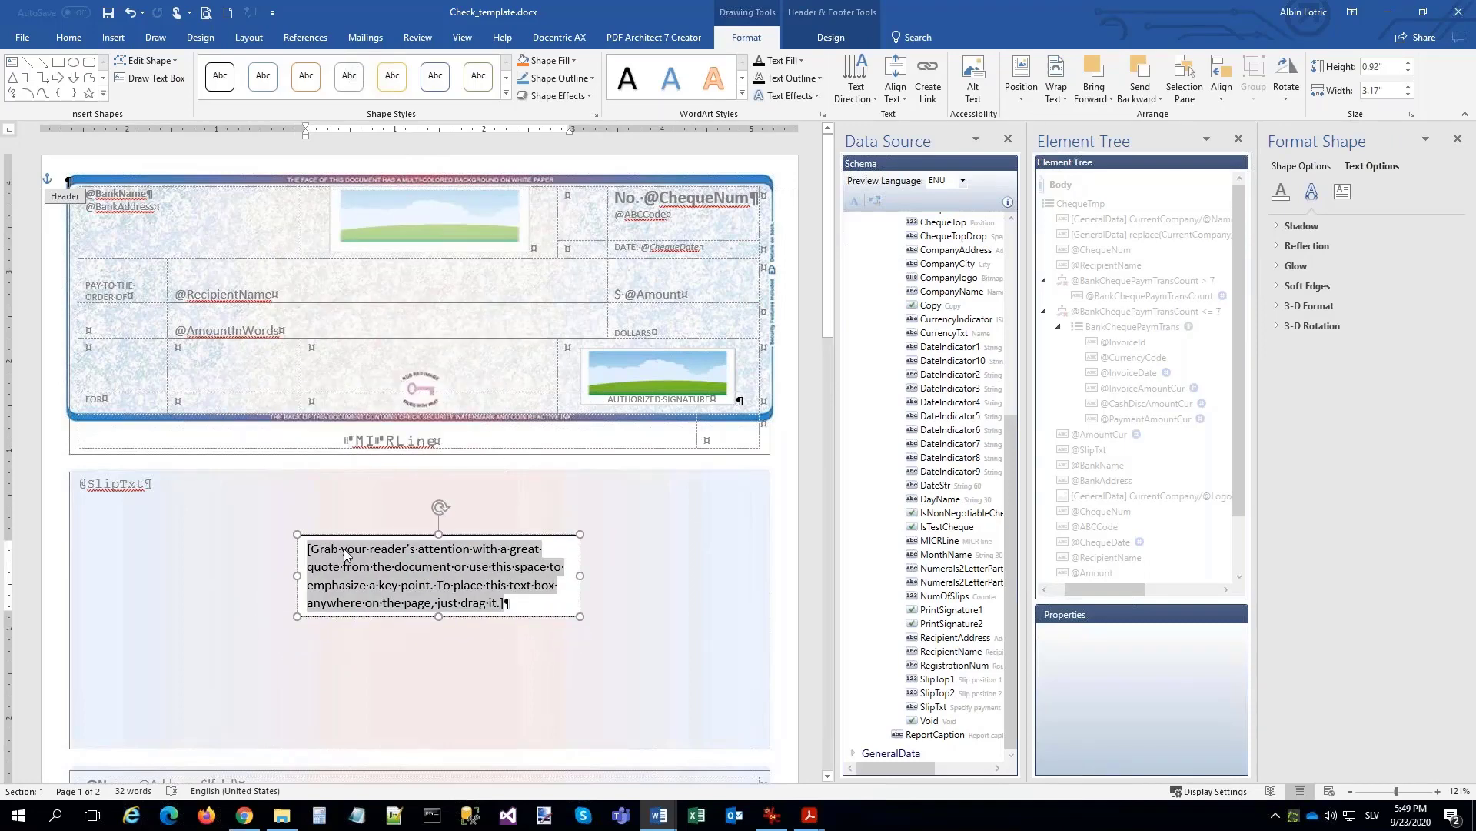
text(COPY)
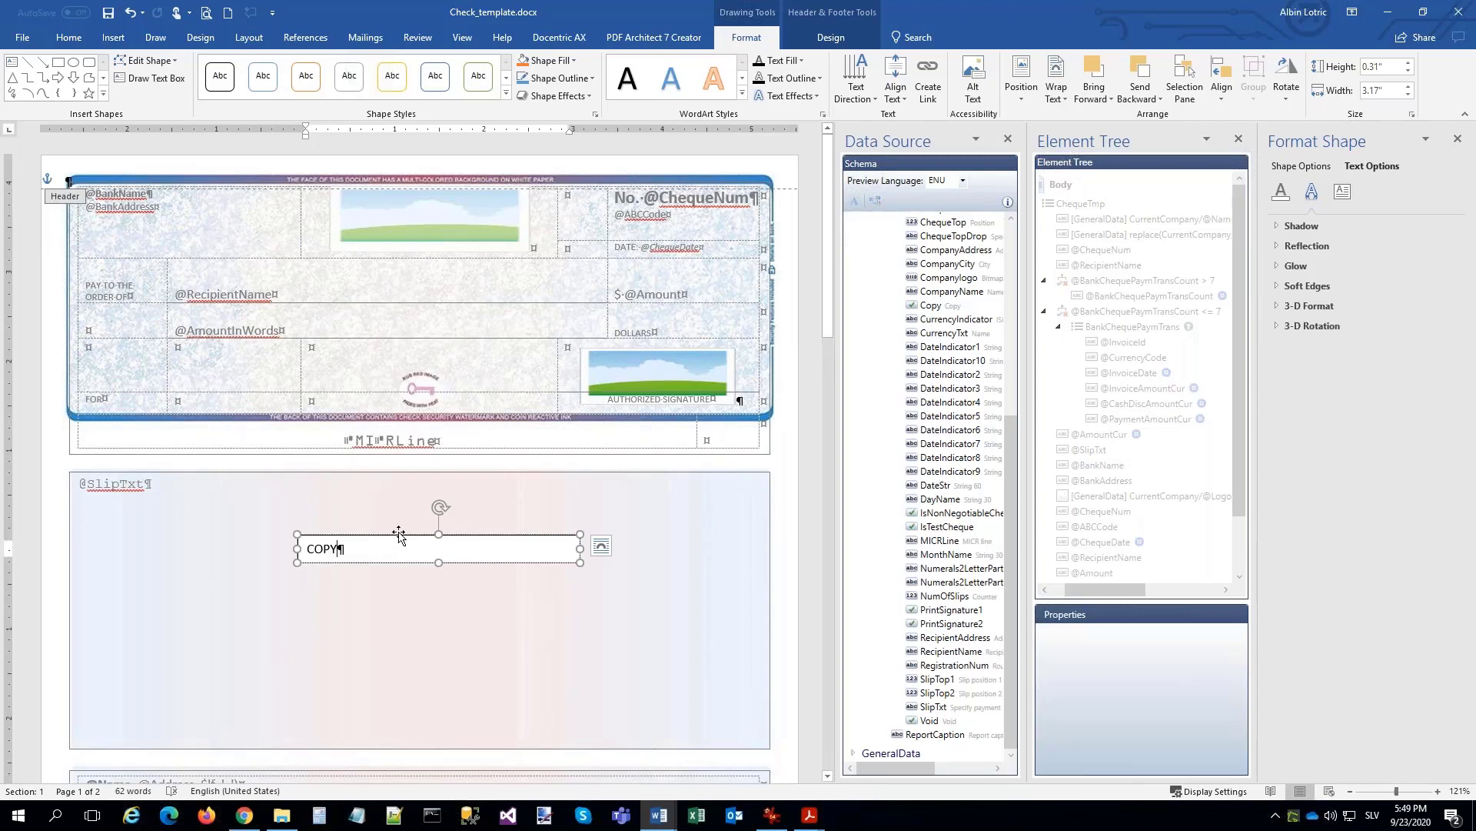
Format the COPY text as very large, bold and light gray, and set the text box's wrapping to Behind Text.
click(80, 43)
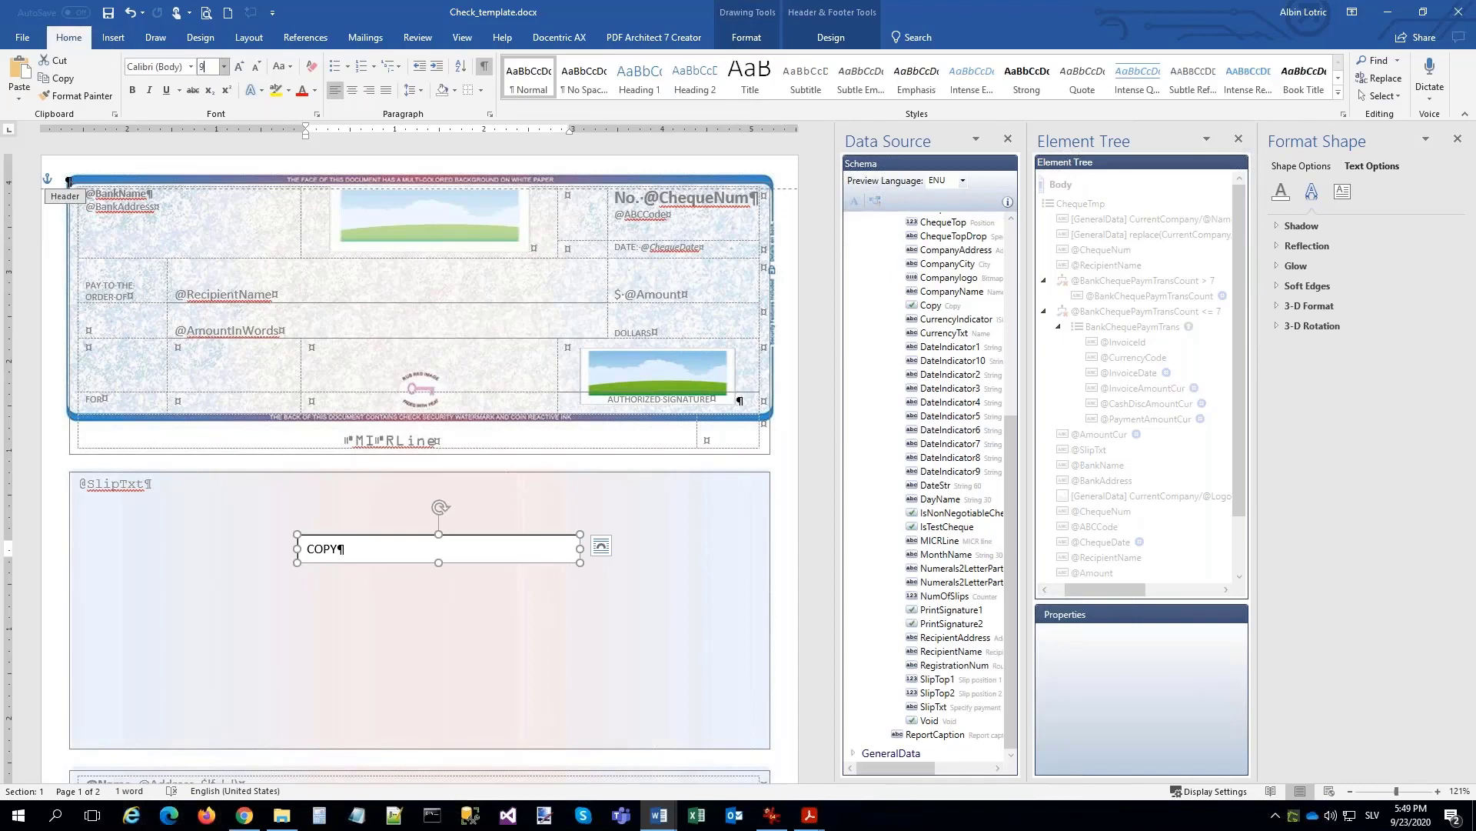
key(Return)
click(316, 92)
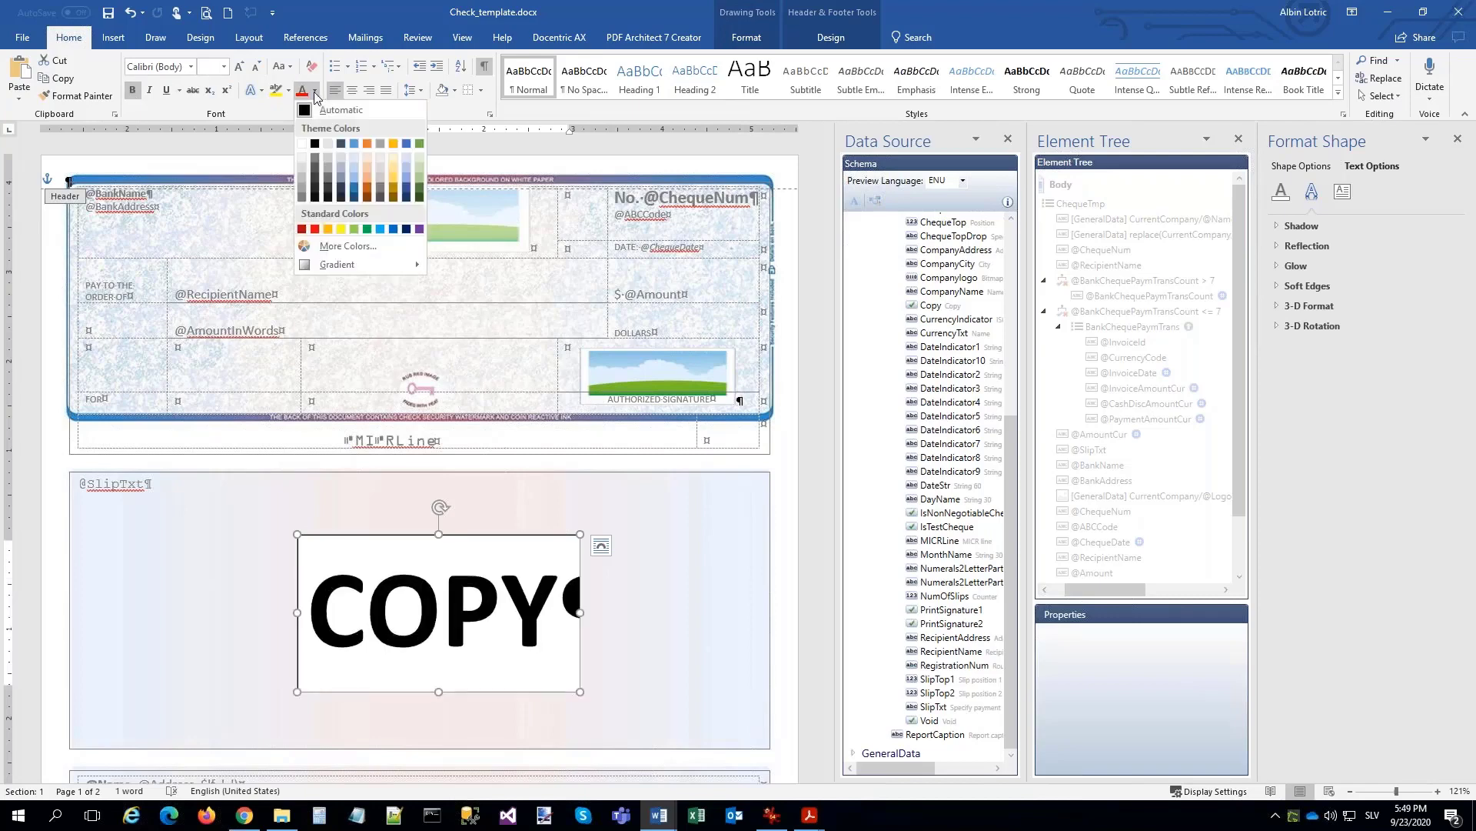
click(301, 168)
click(602, 546)
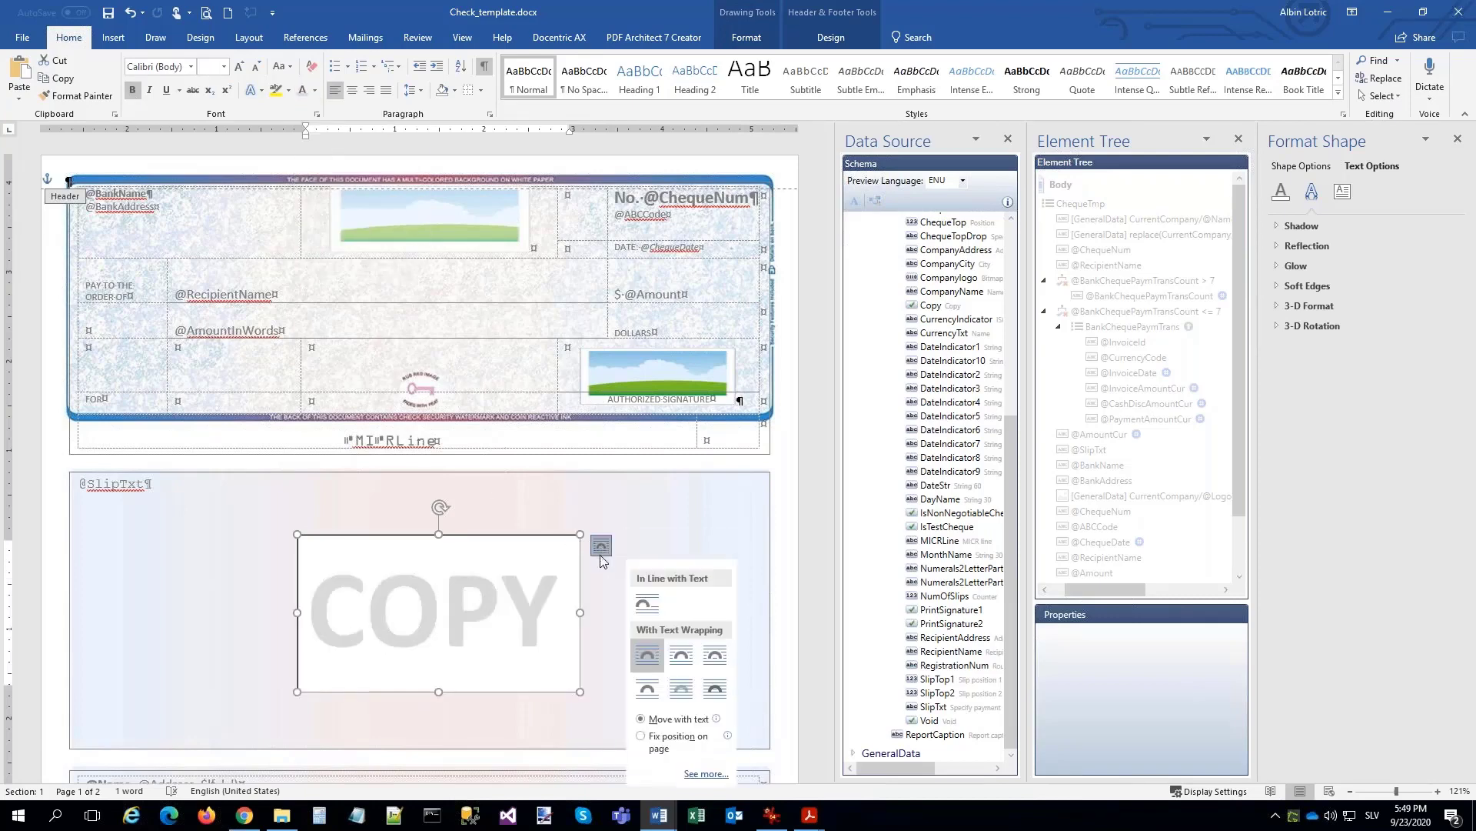
click(682, 695)
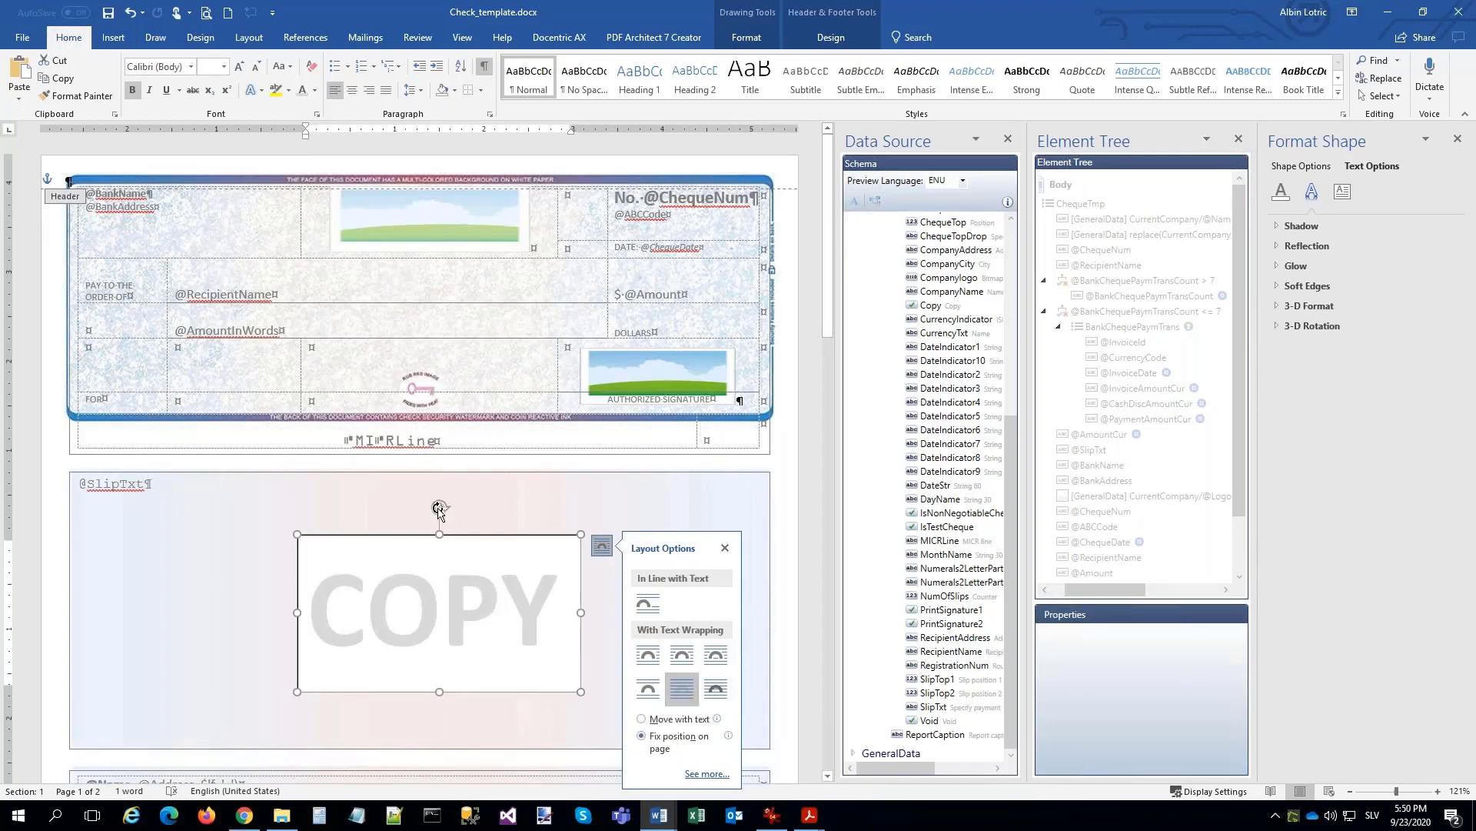
Rotate the COPY text box about 45 degrees counterclockwise, reduce its height to fit the text, and move it over the lower slip.
drag(439, 508, 368, 547)
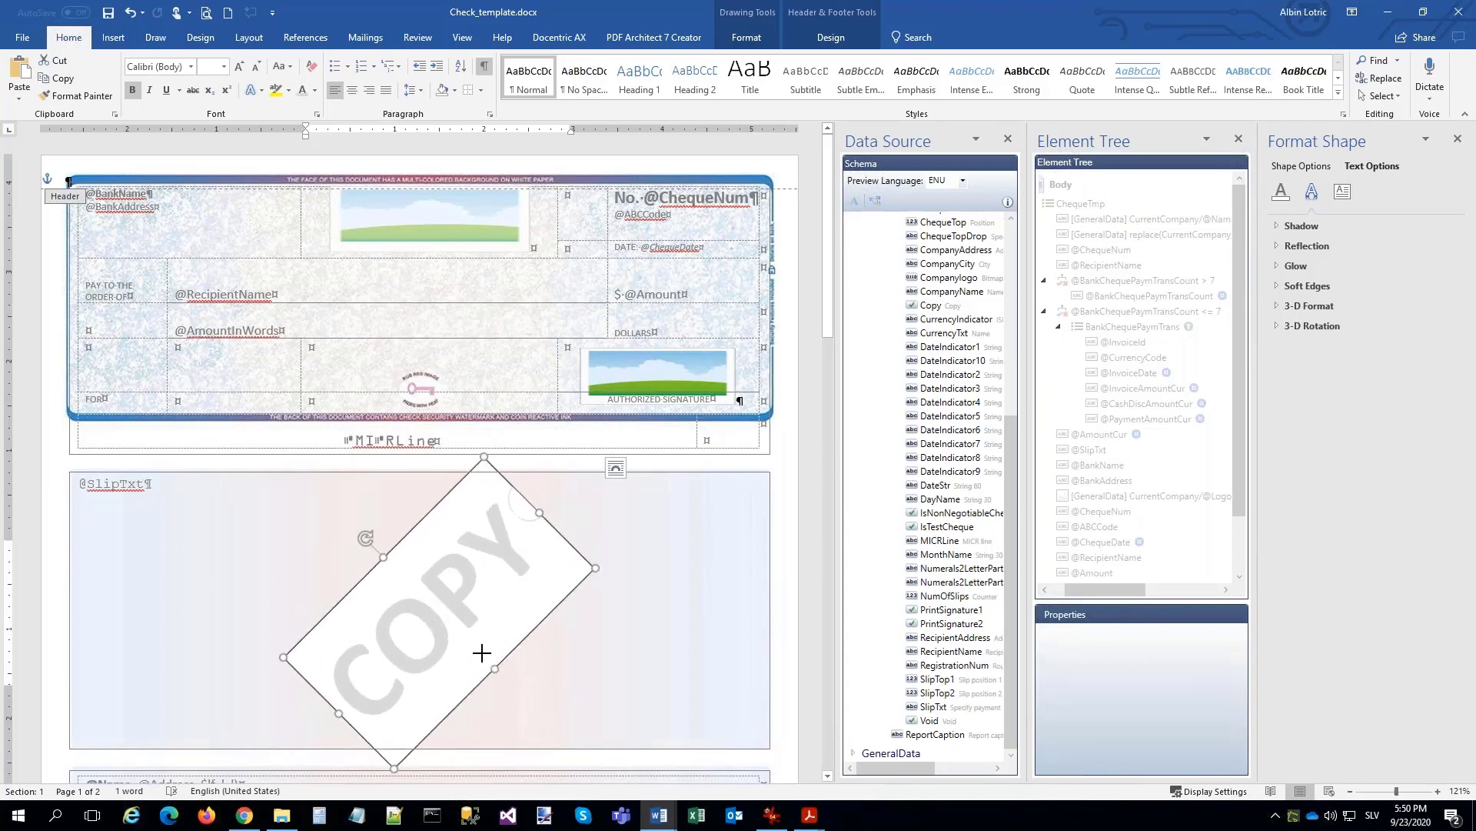
drag(494, 666, 475, 646)
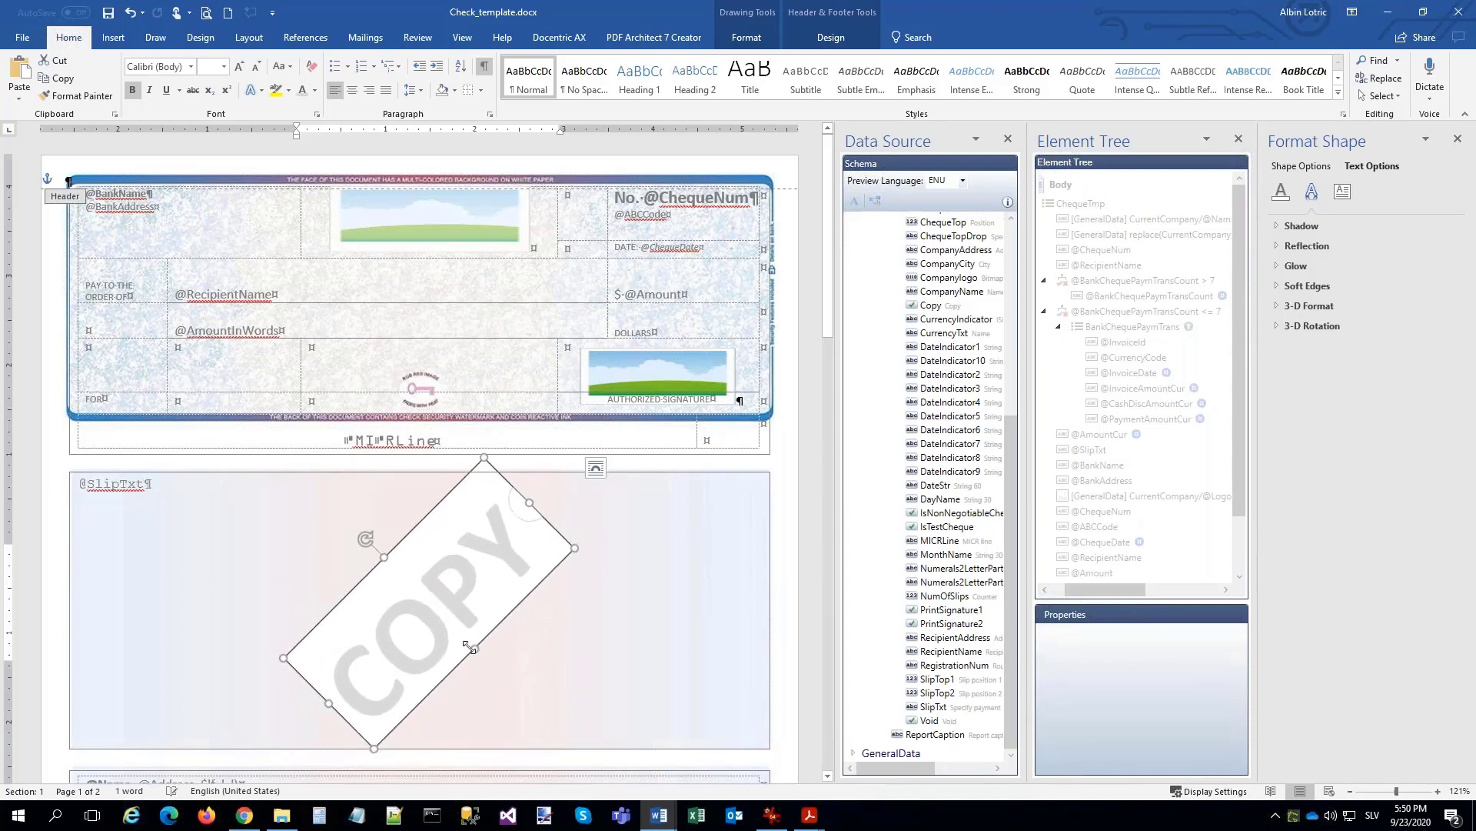
scroll(606, 460, down, 7)
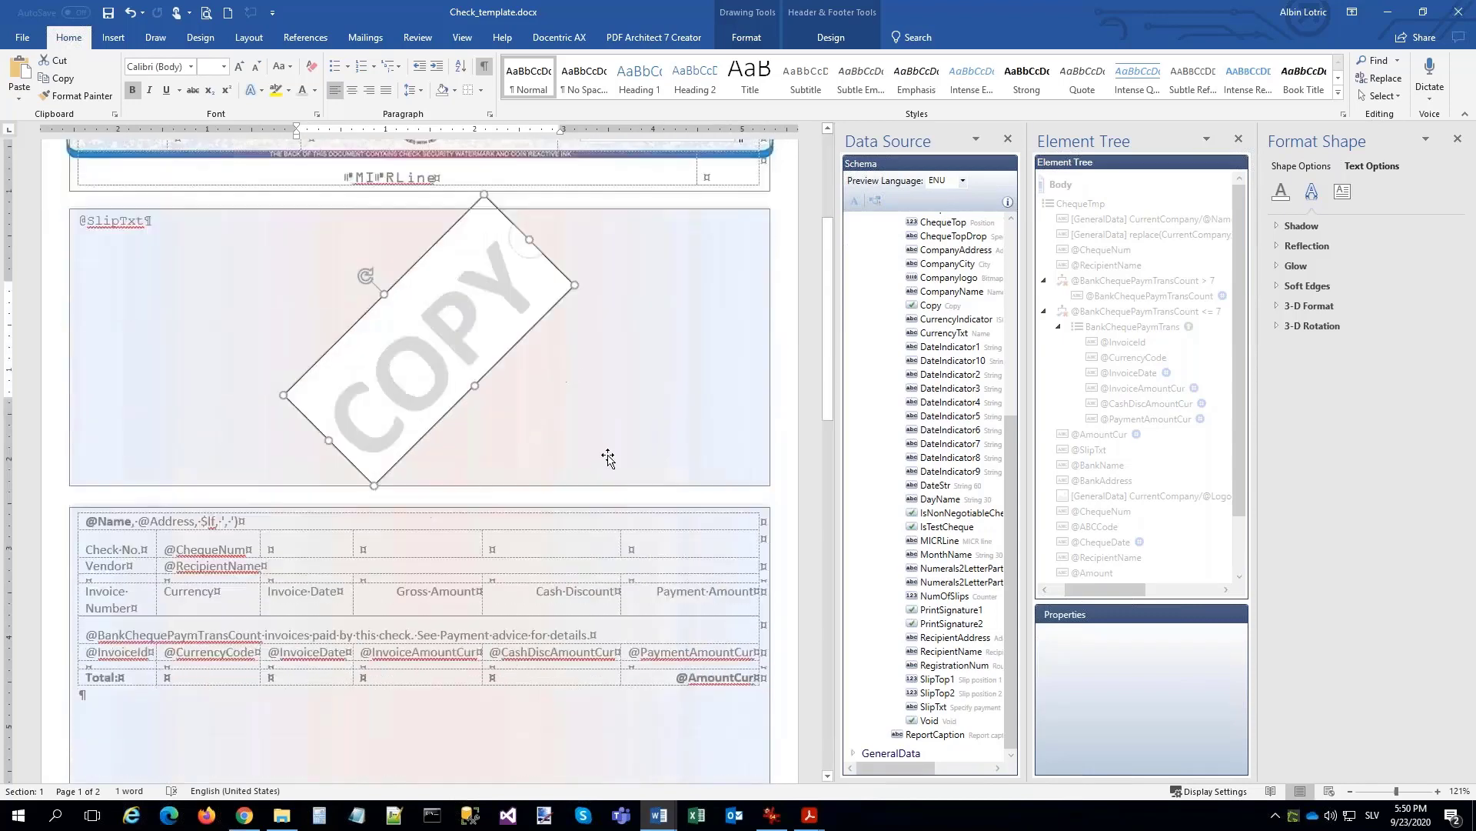
drag(397, 234, 356, 538)
Remove the COPY text box's fill and outline by setting them to No fill and No line.
right_click(323, 538)
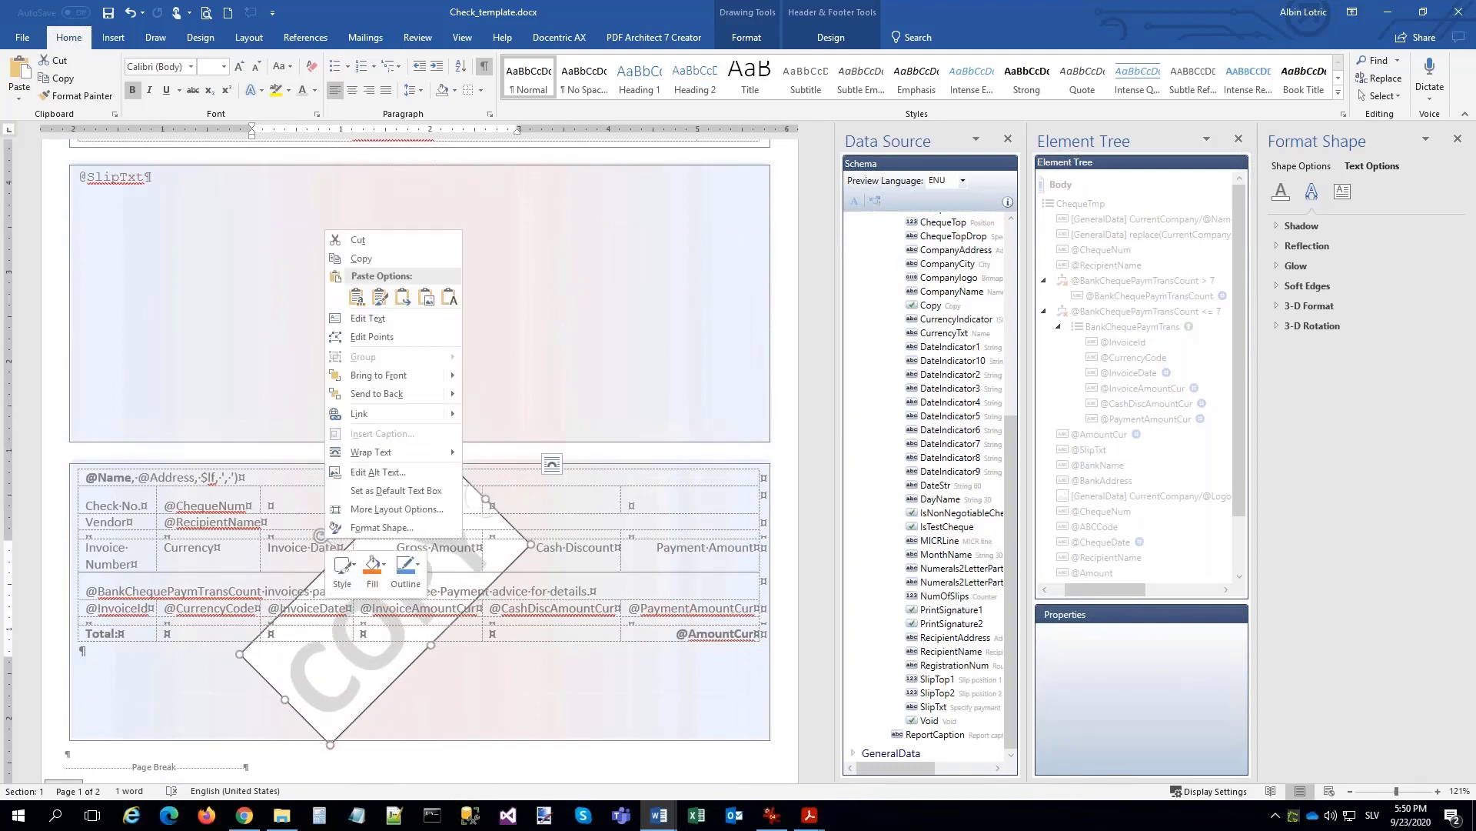
key(Escape)
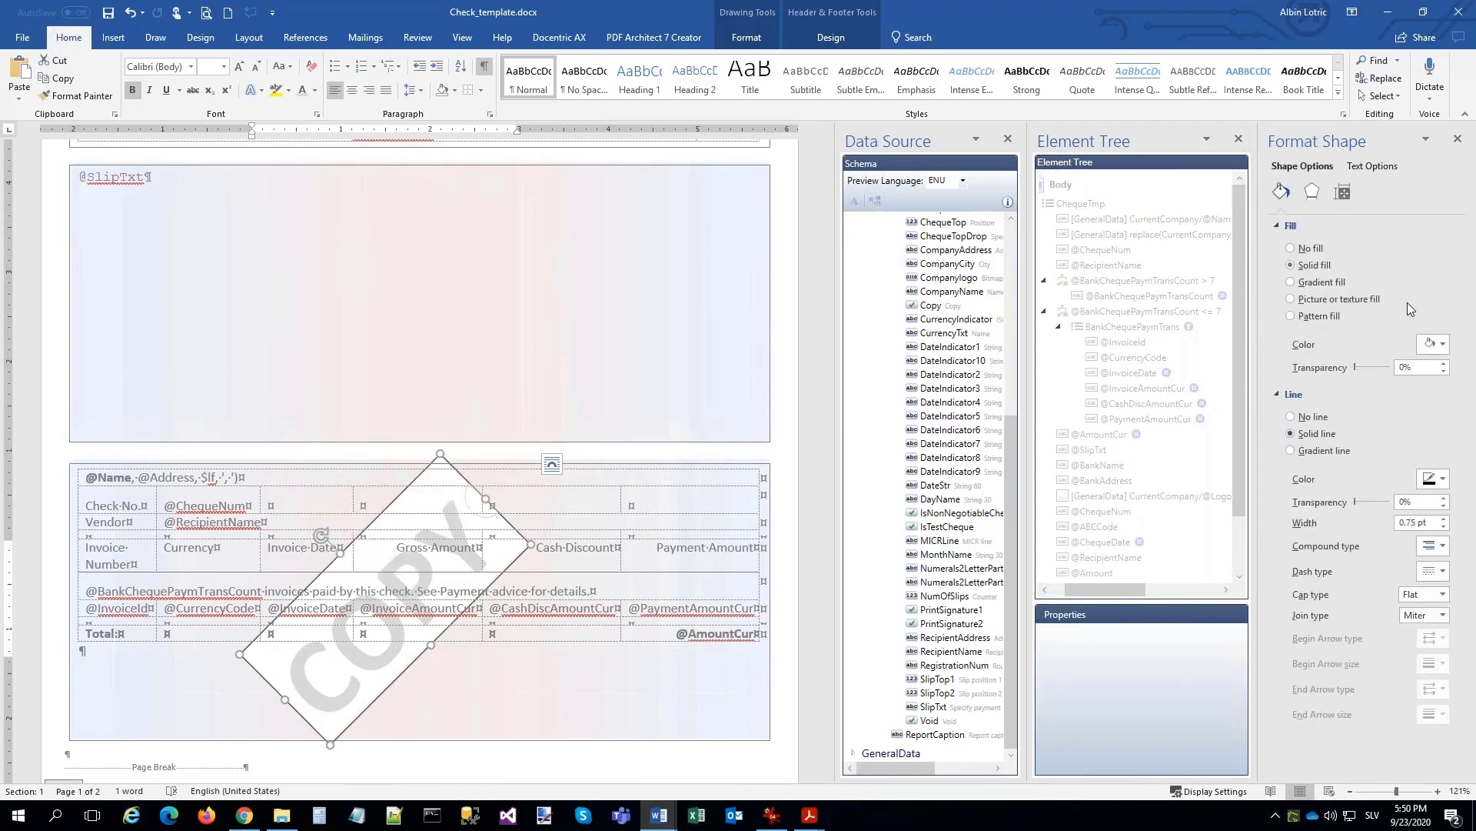
click(1290, 250)
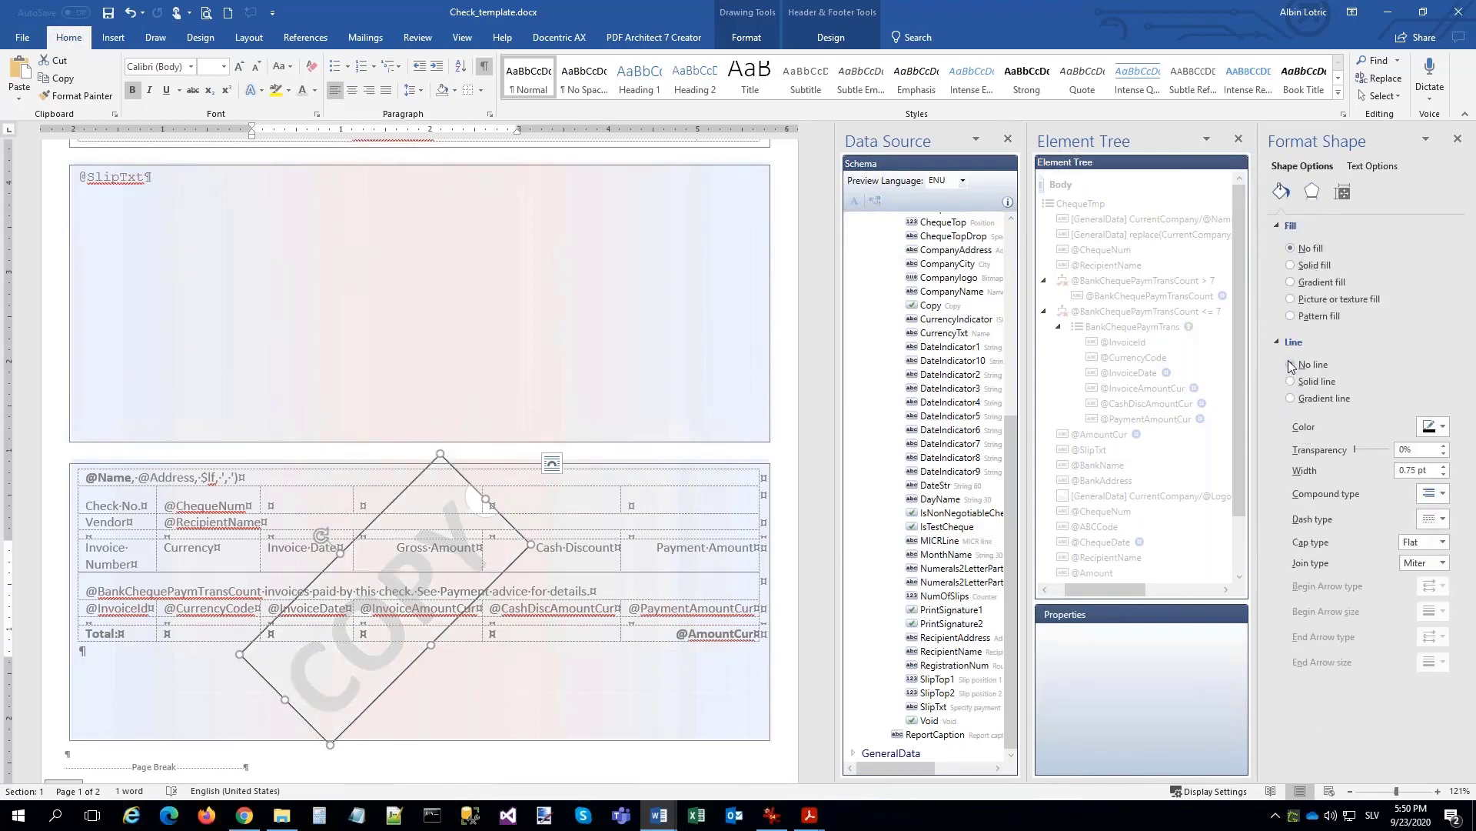
click(1291, 365)
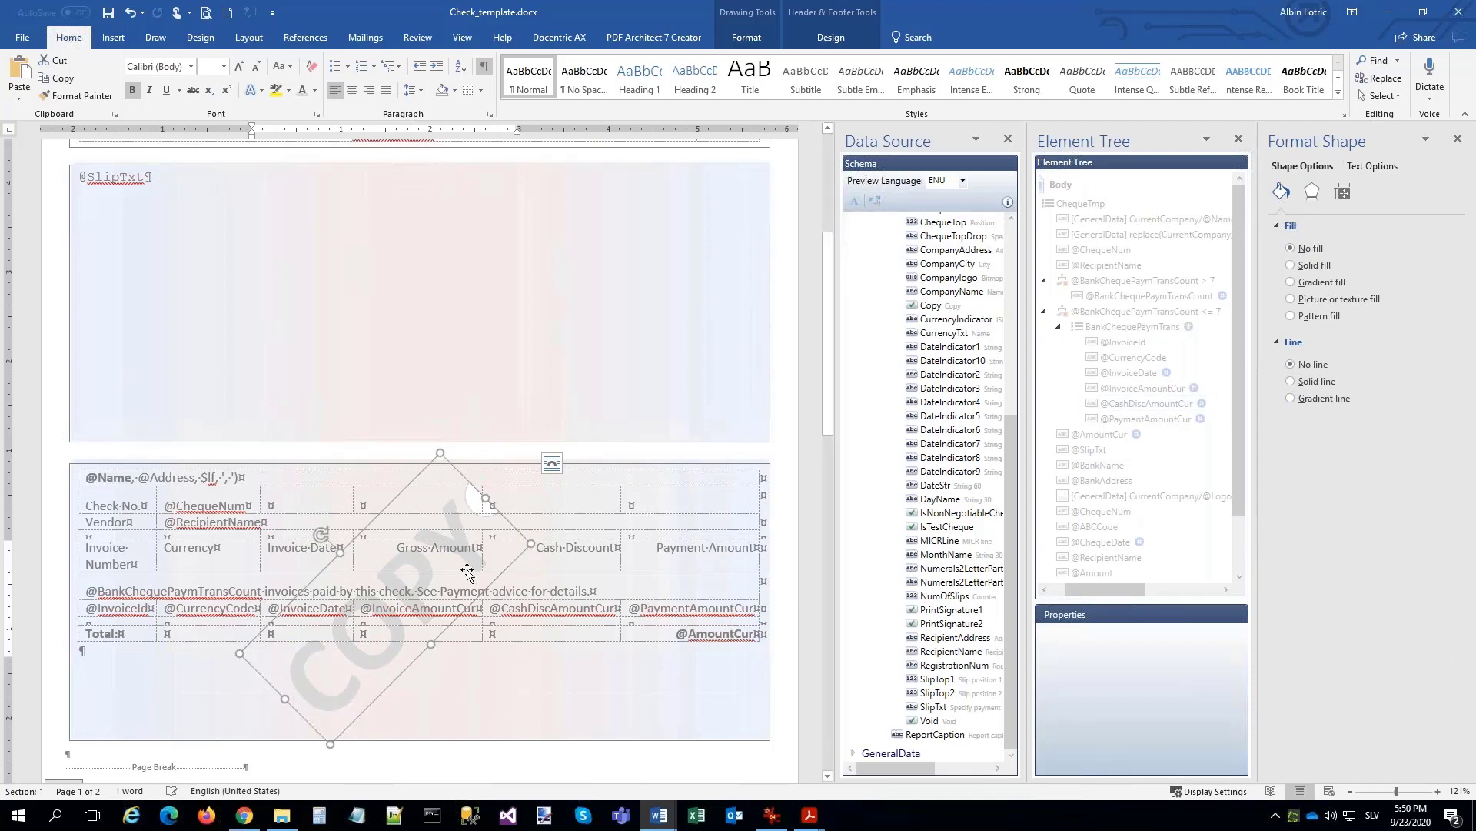
Close the header and remove the outlines of the lower and upper slip text boxes by setting them to No line.
click(833, 39)
click(805, 77)
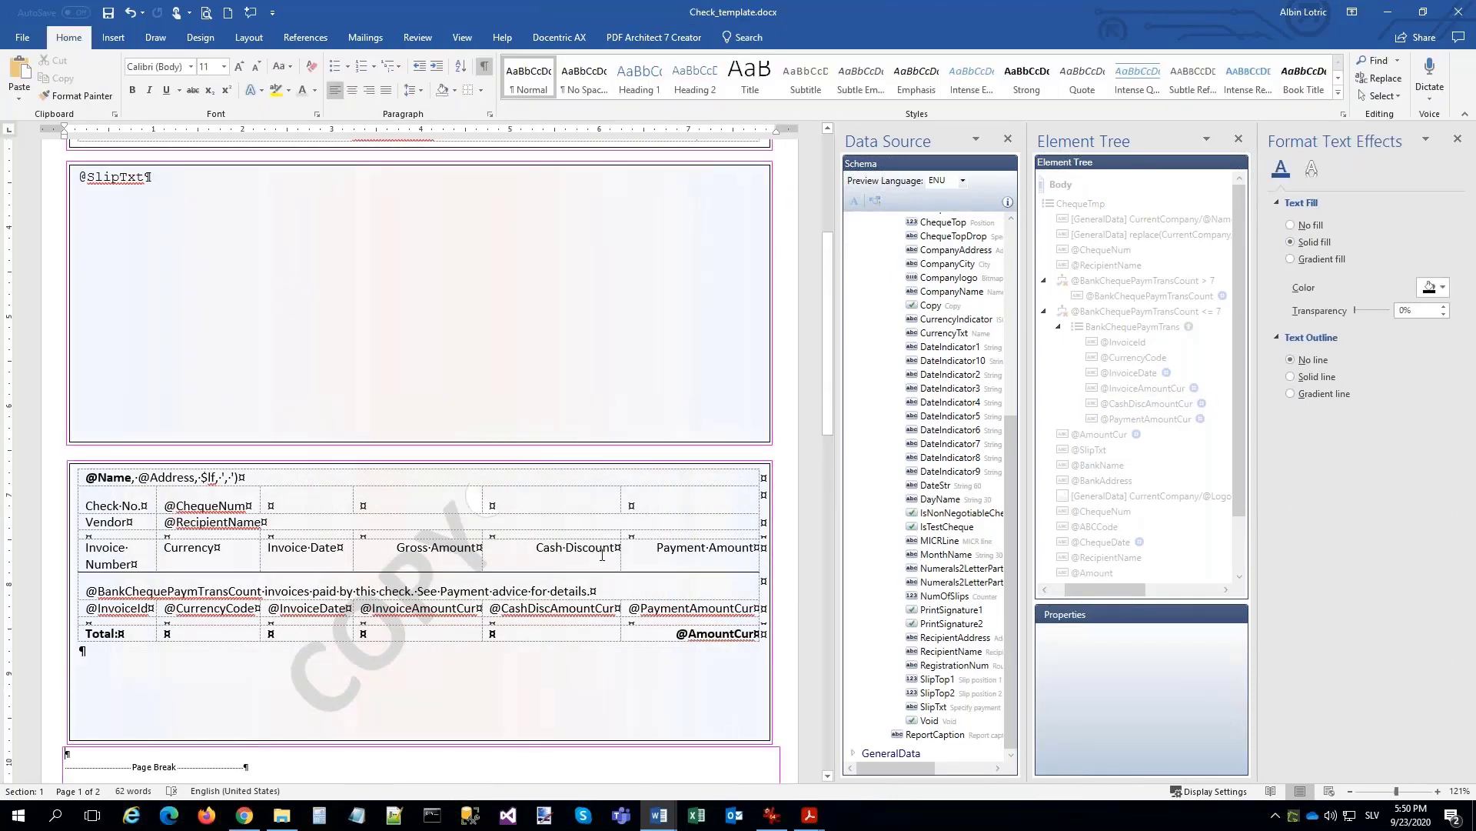
click(772, 703)
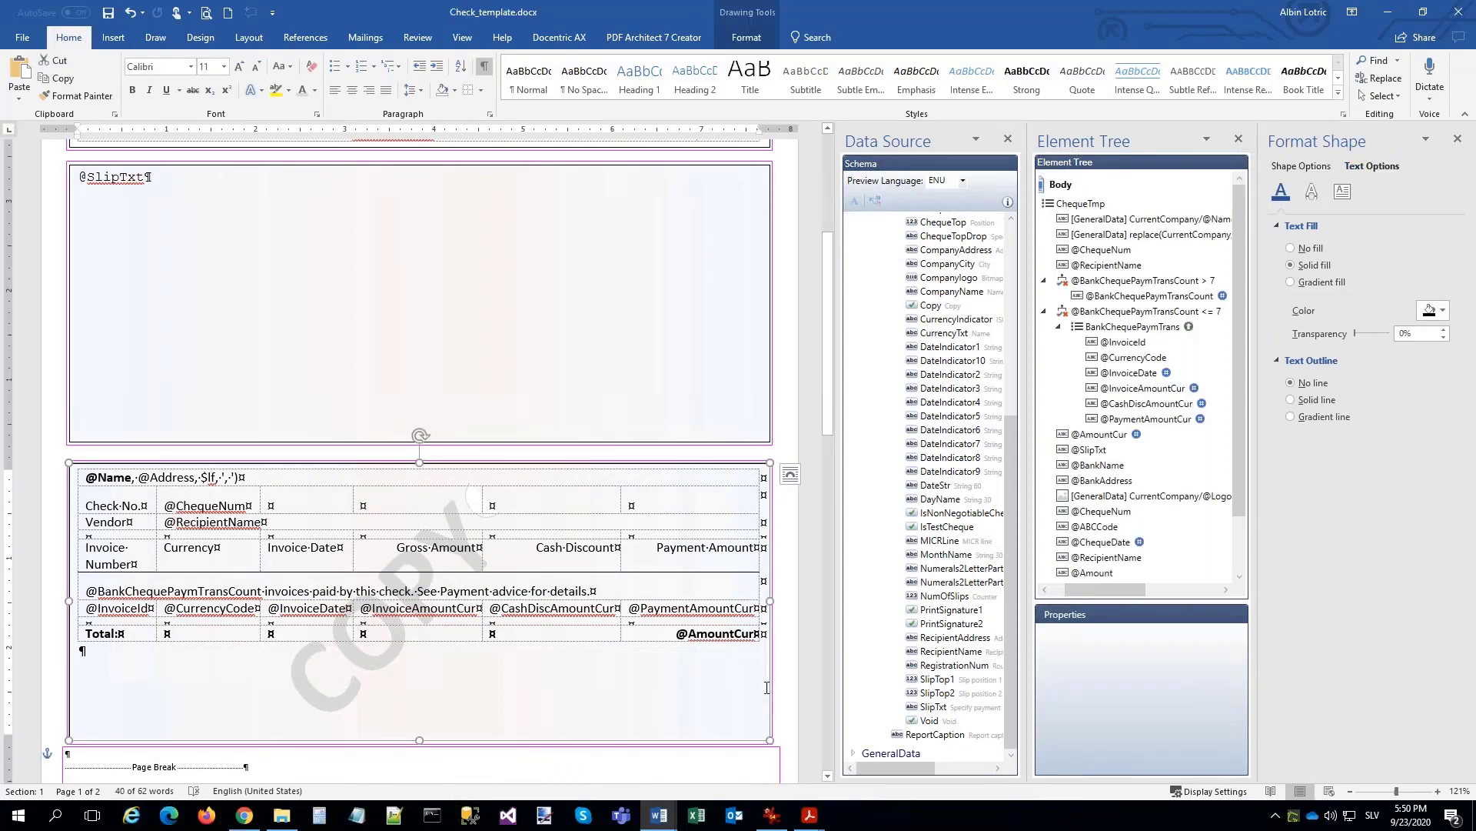
click(1301, 166)
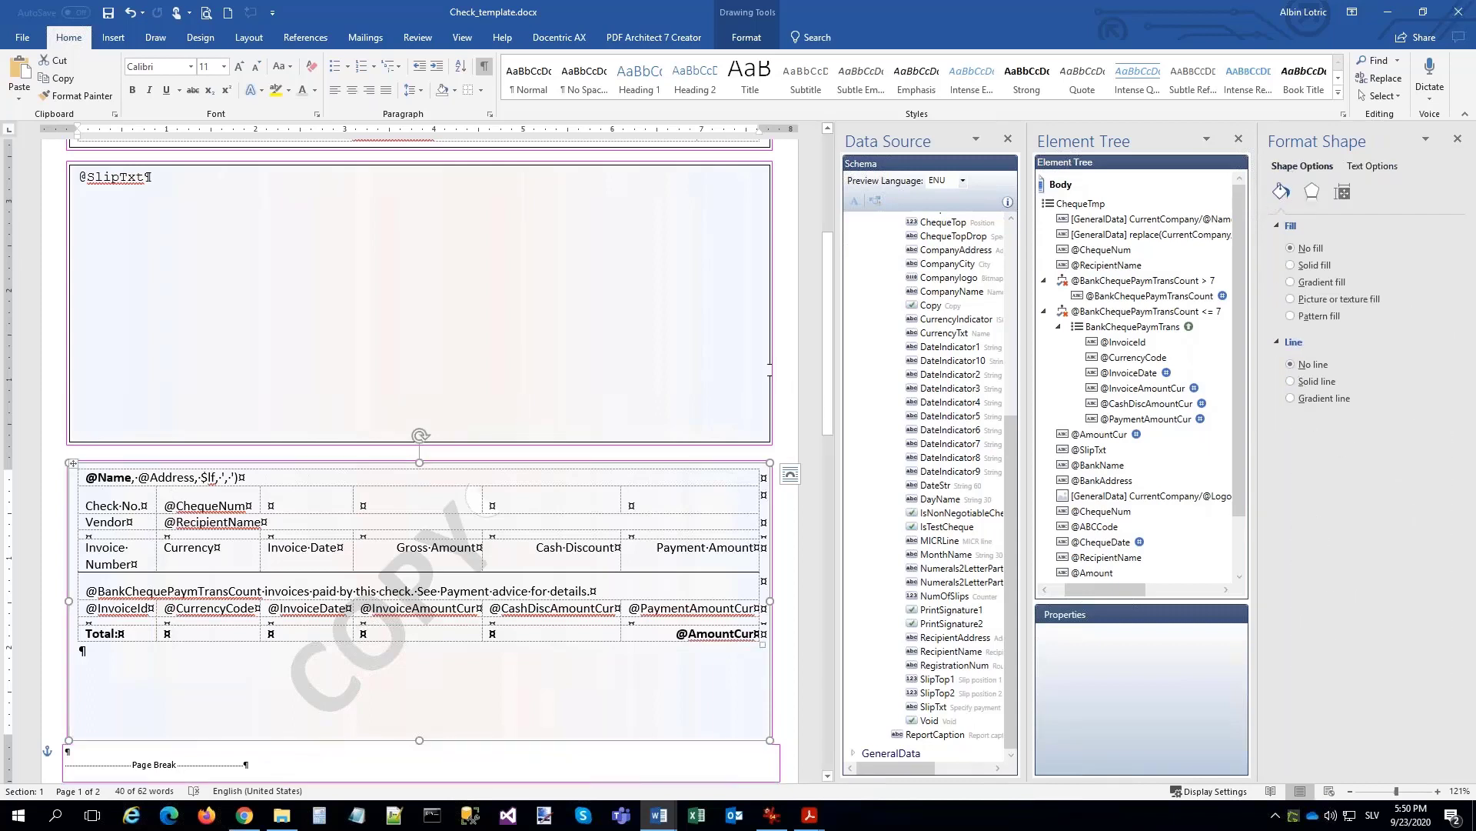
click(115, 177)
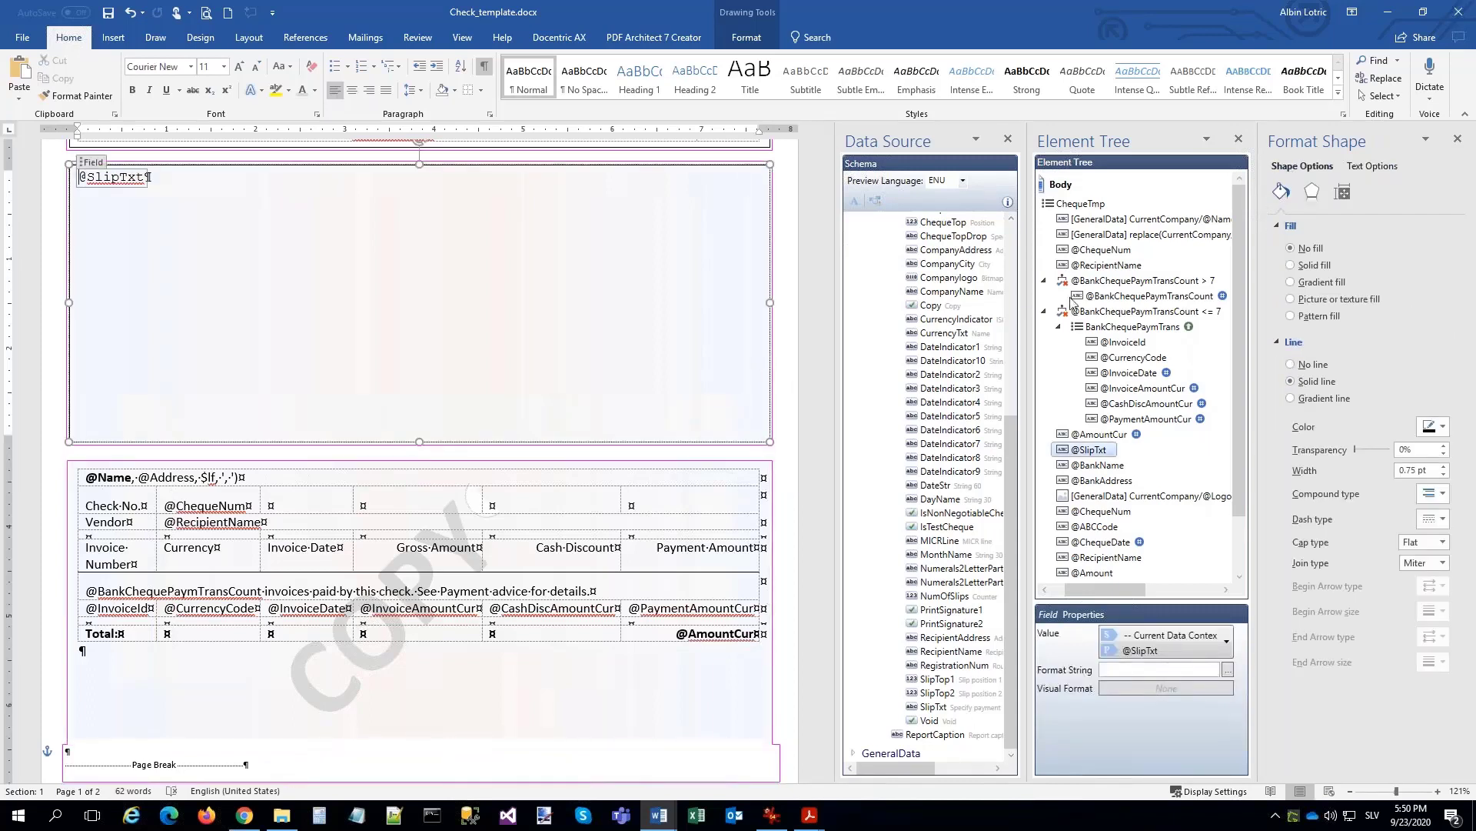
click(1290, 364)
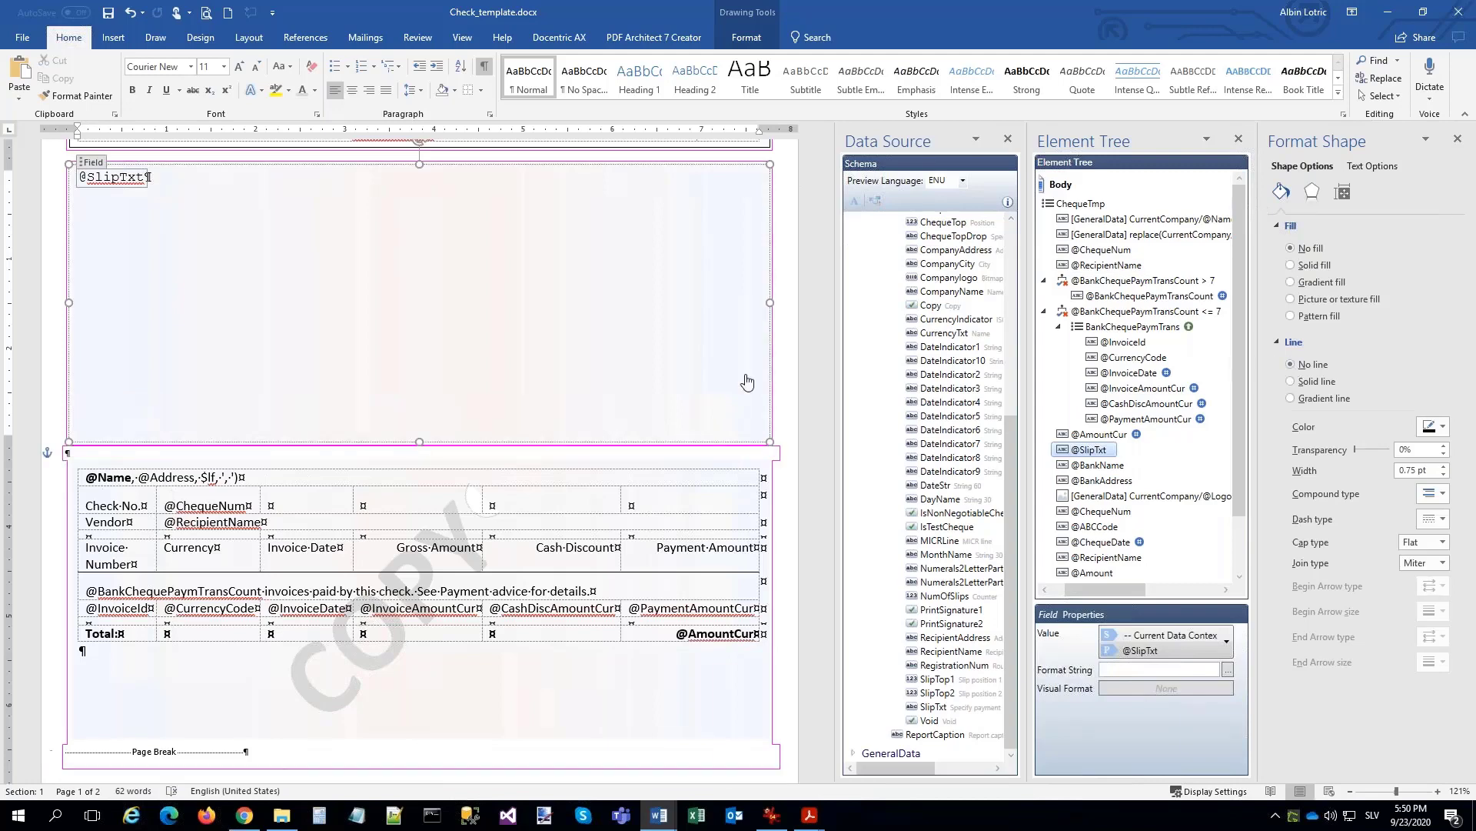
Remove the outline of the check text box at the page's upper part by setting it to No line.
scroll(765, 397, up, 3)
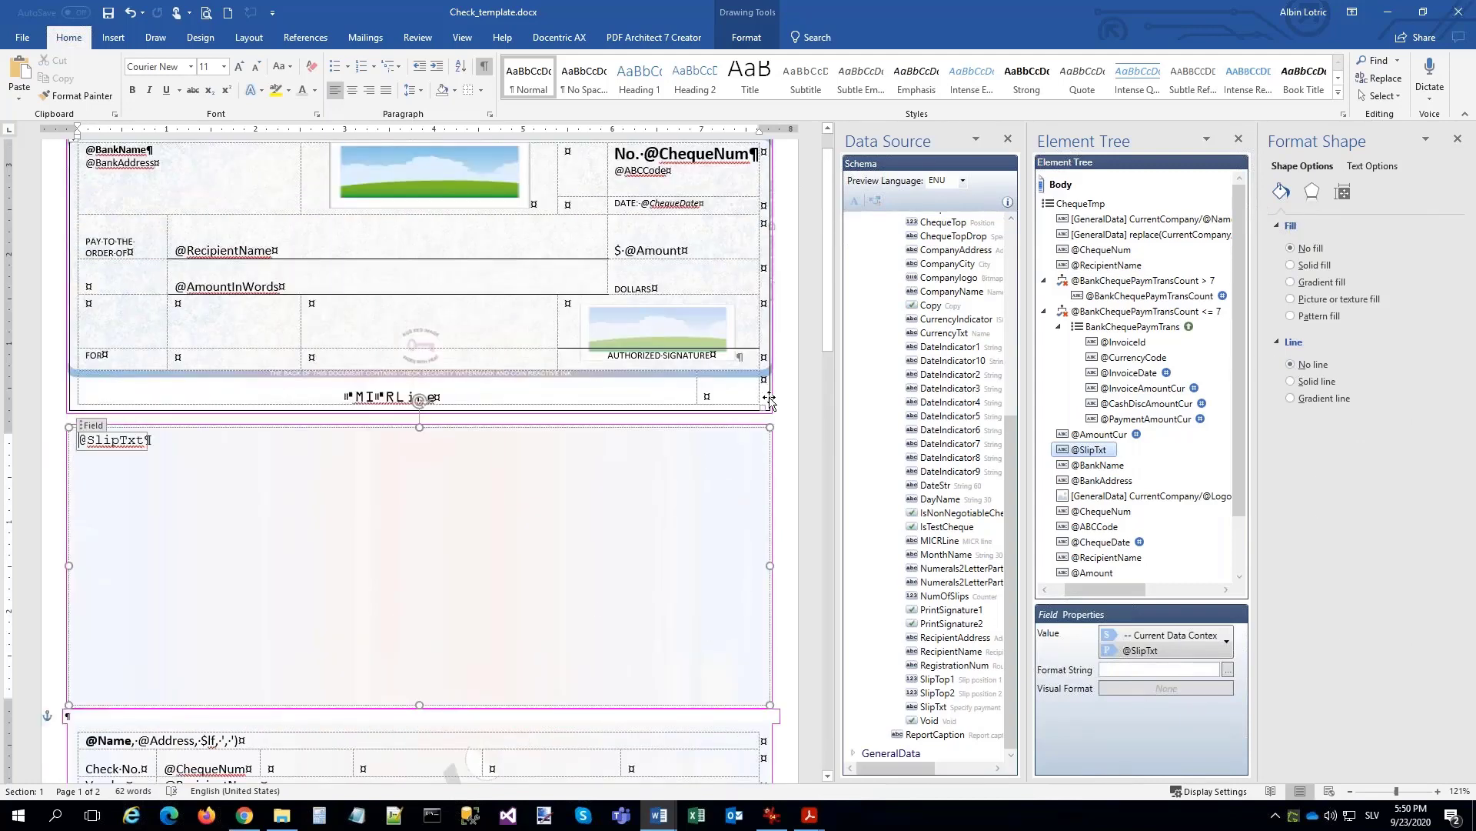
click(769, 398)
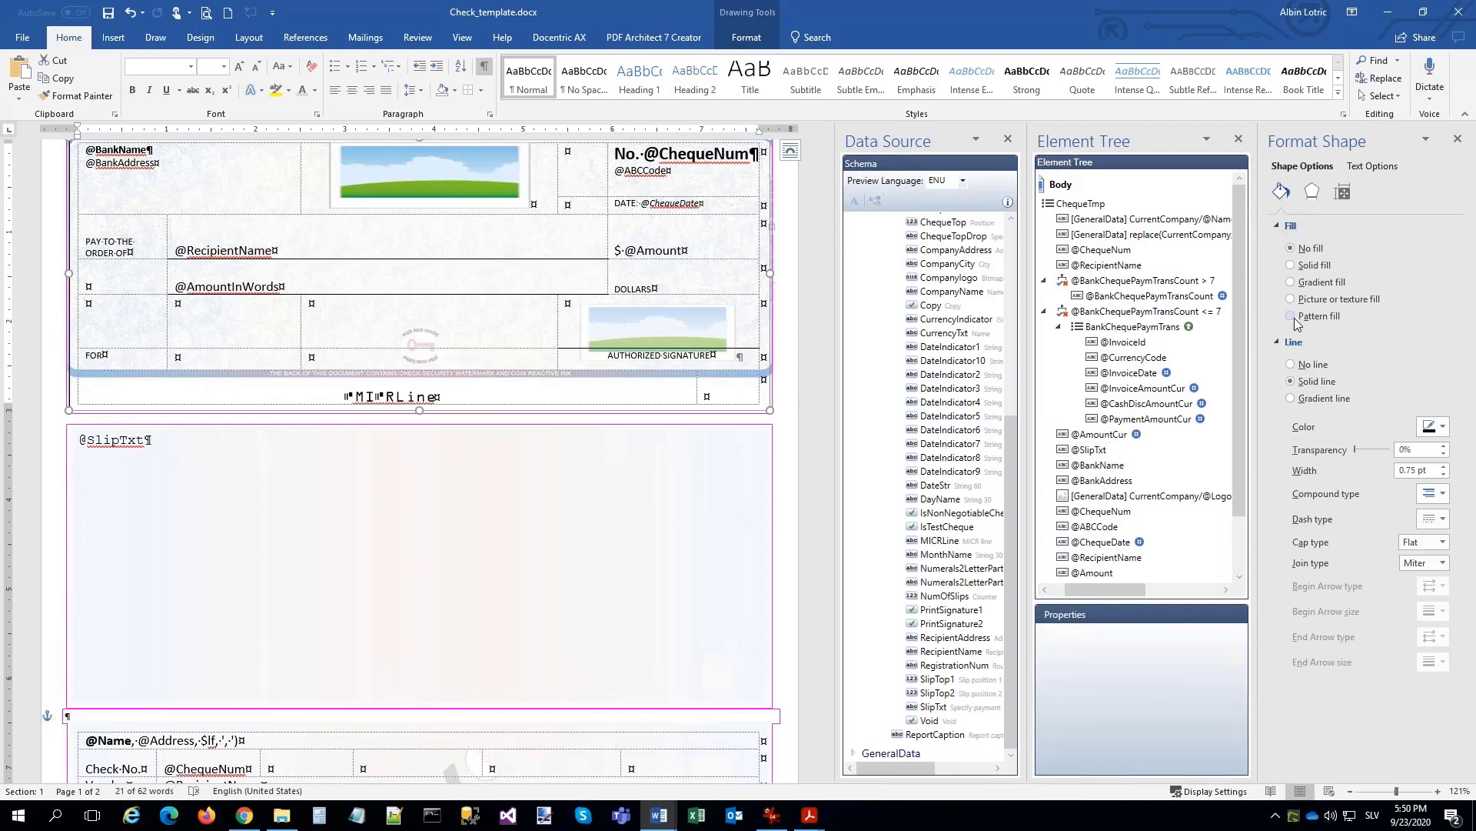
click(1291, 365)
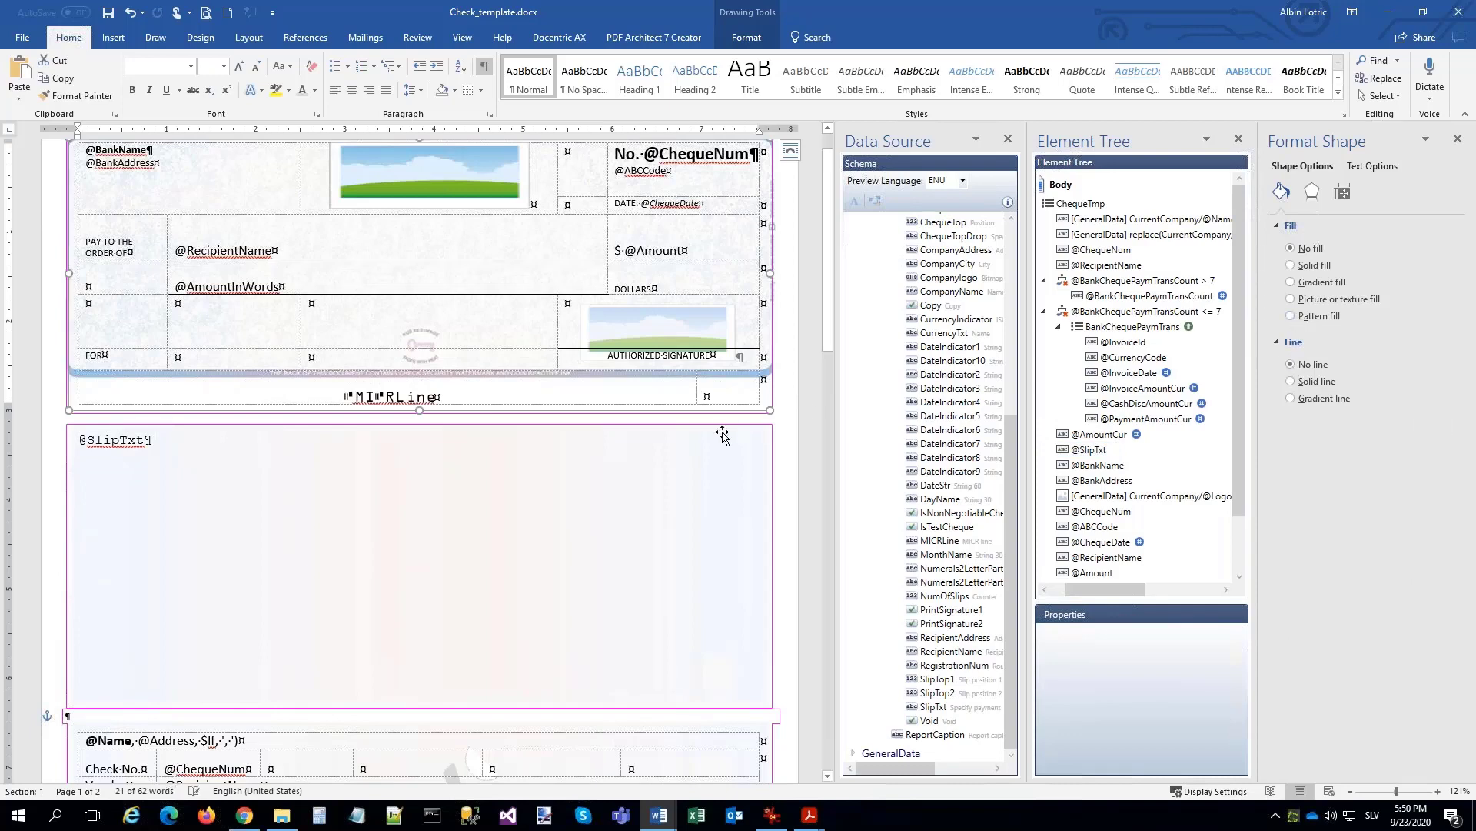
click(780, 416)
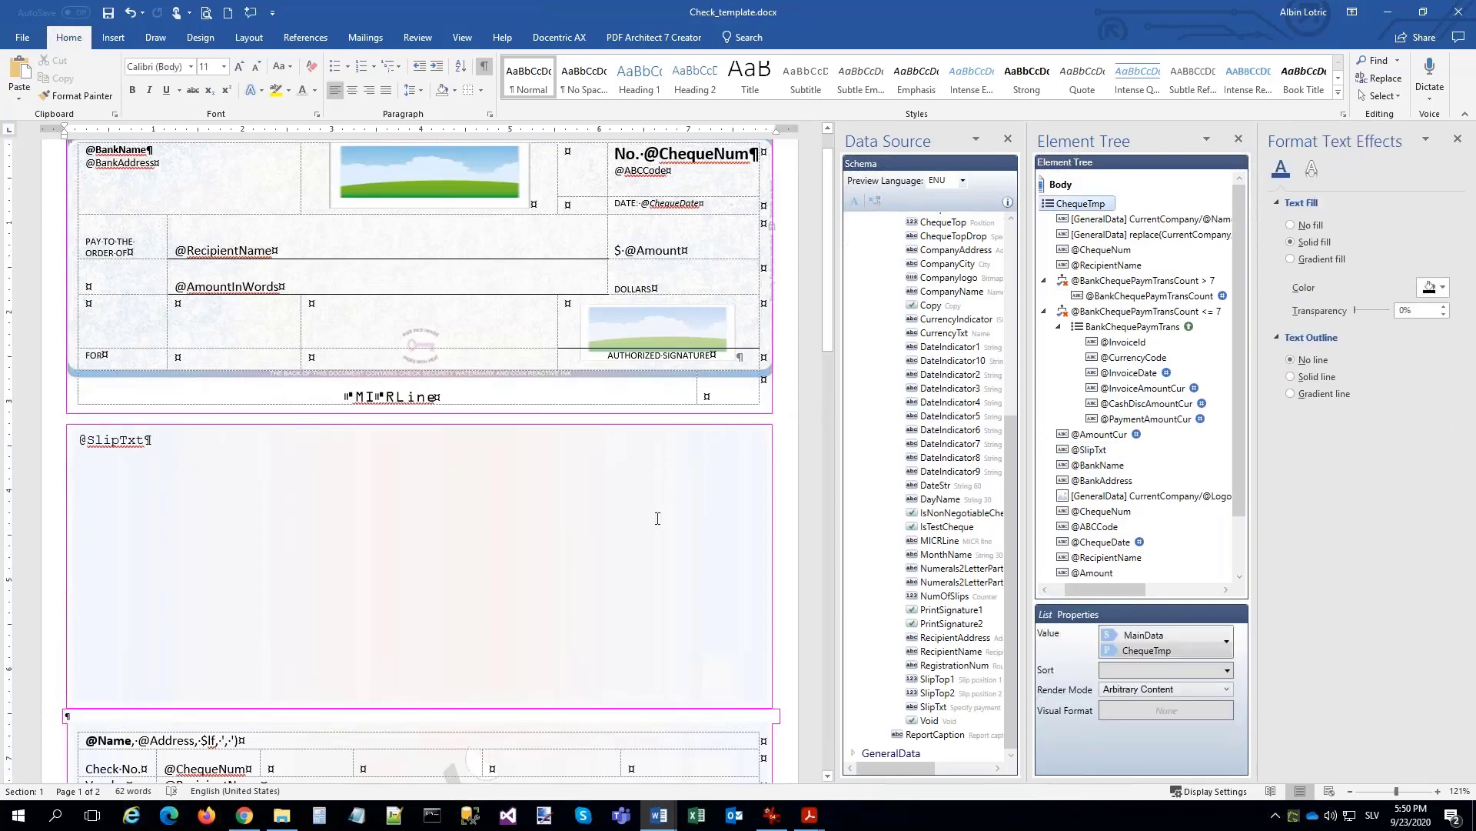
Generate a Docentric AX preview of the check template with the COPY watermark on the lower slip.
scroll(610, 472, down, 5)
click(422, 423)
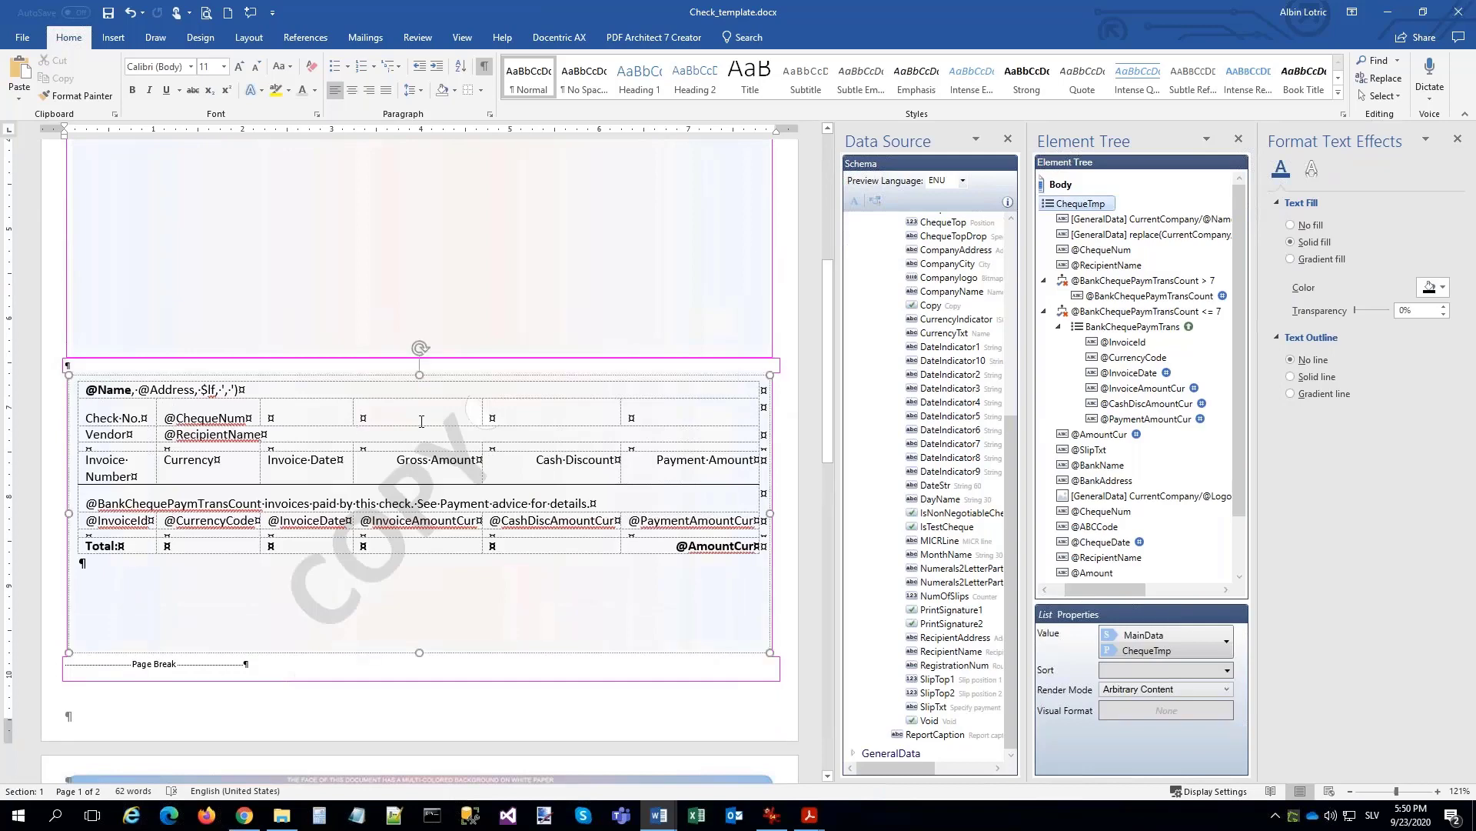
click(566, 41)
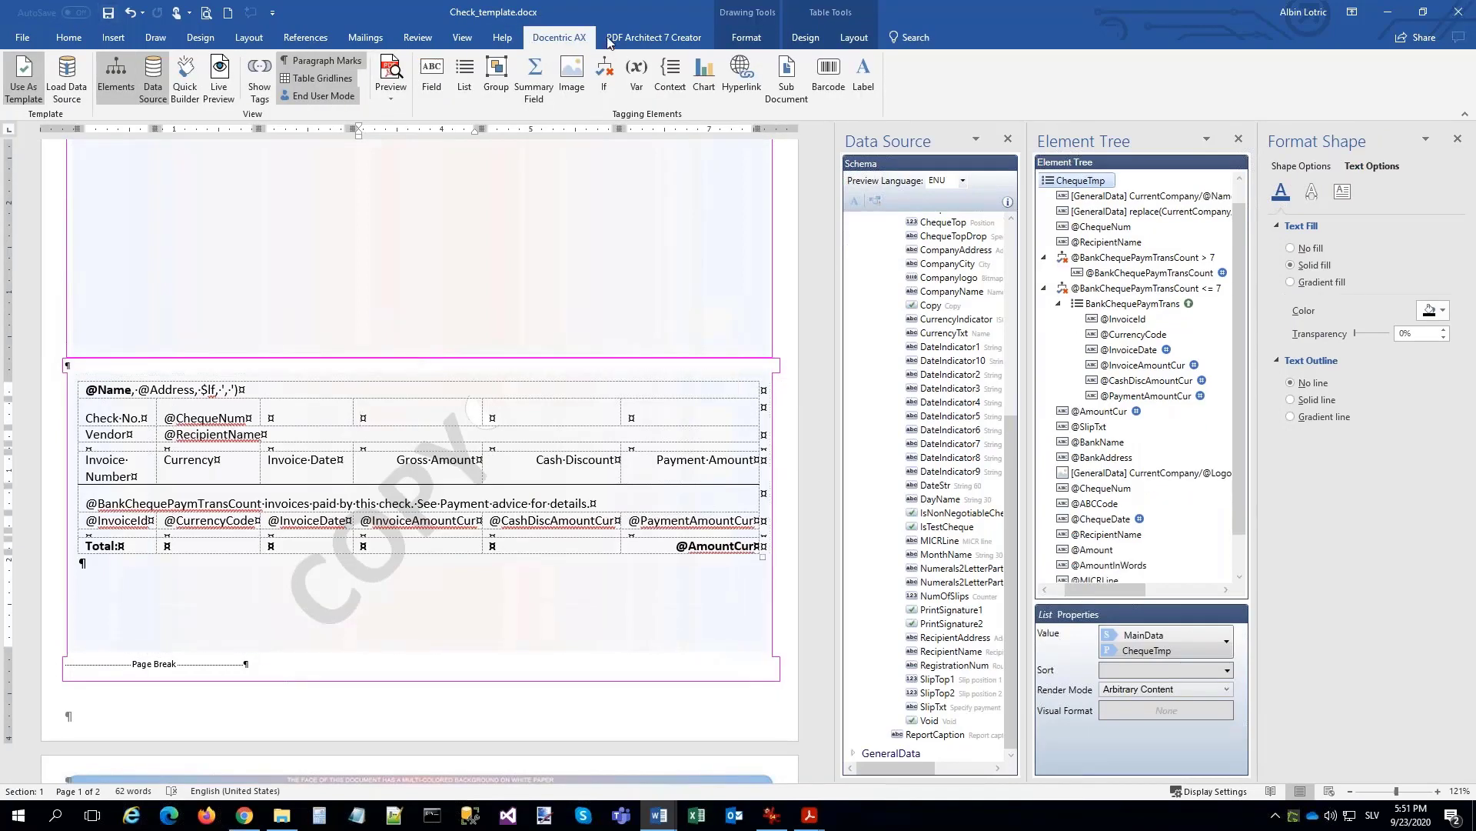
click(391, 73)
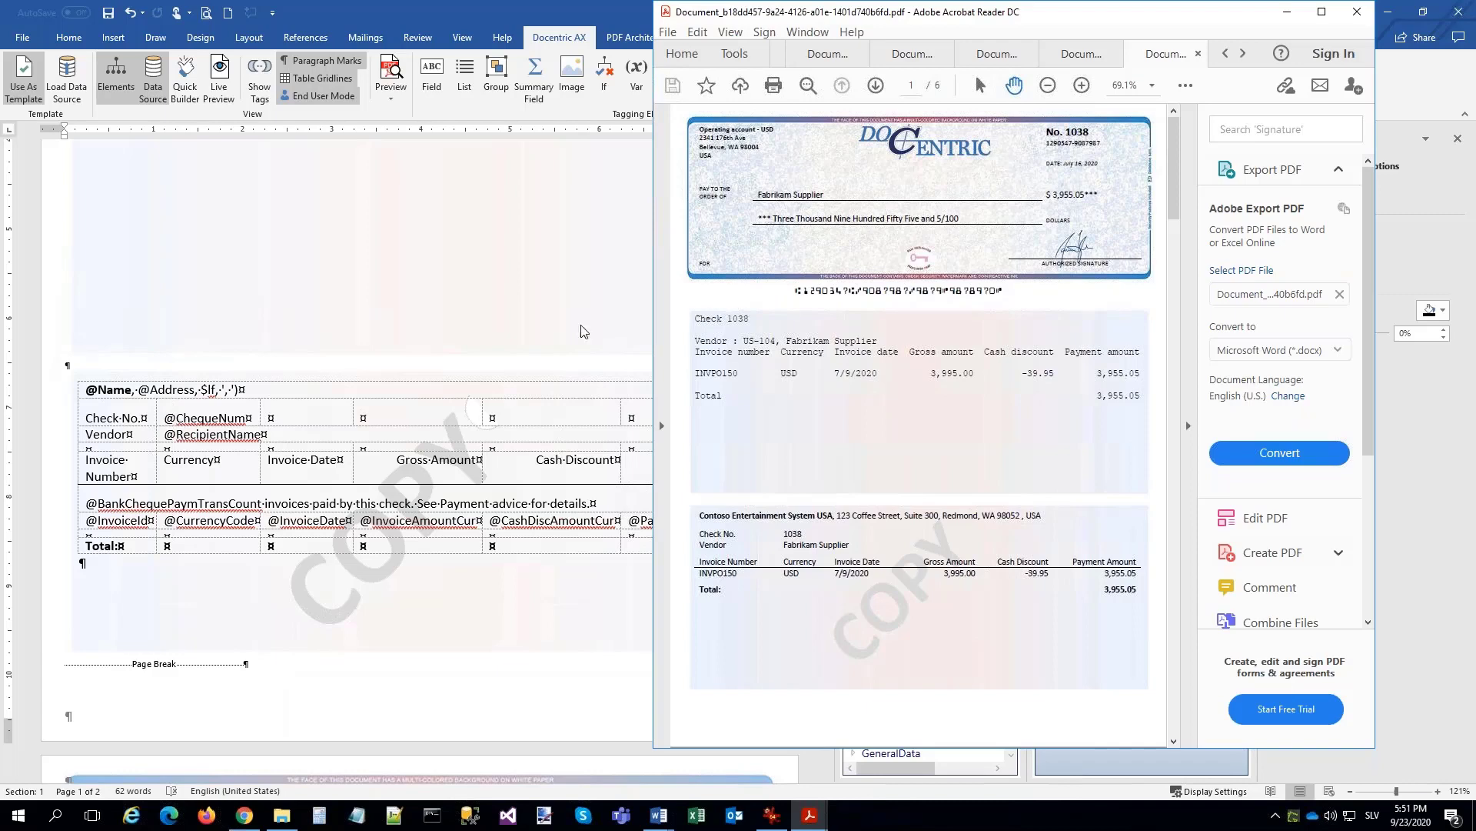
Delete the check background picture from the page header and close the header.
click(384, 302)
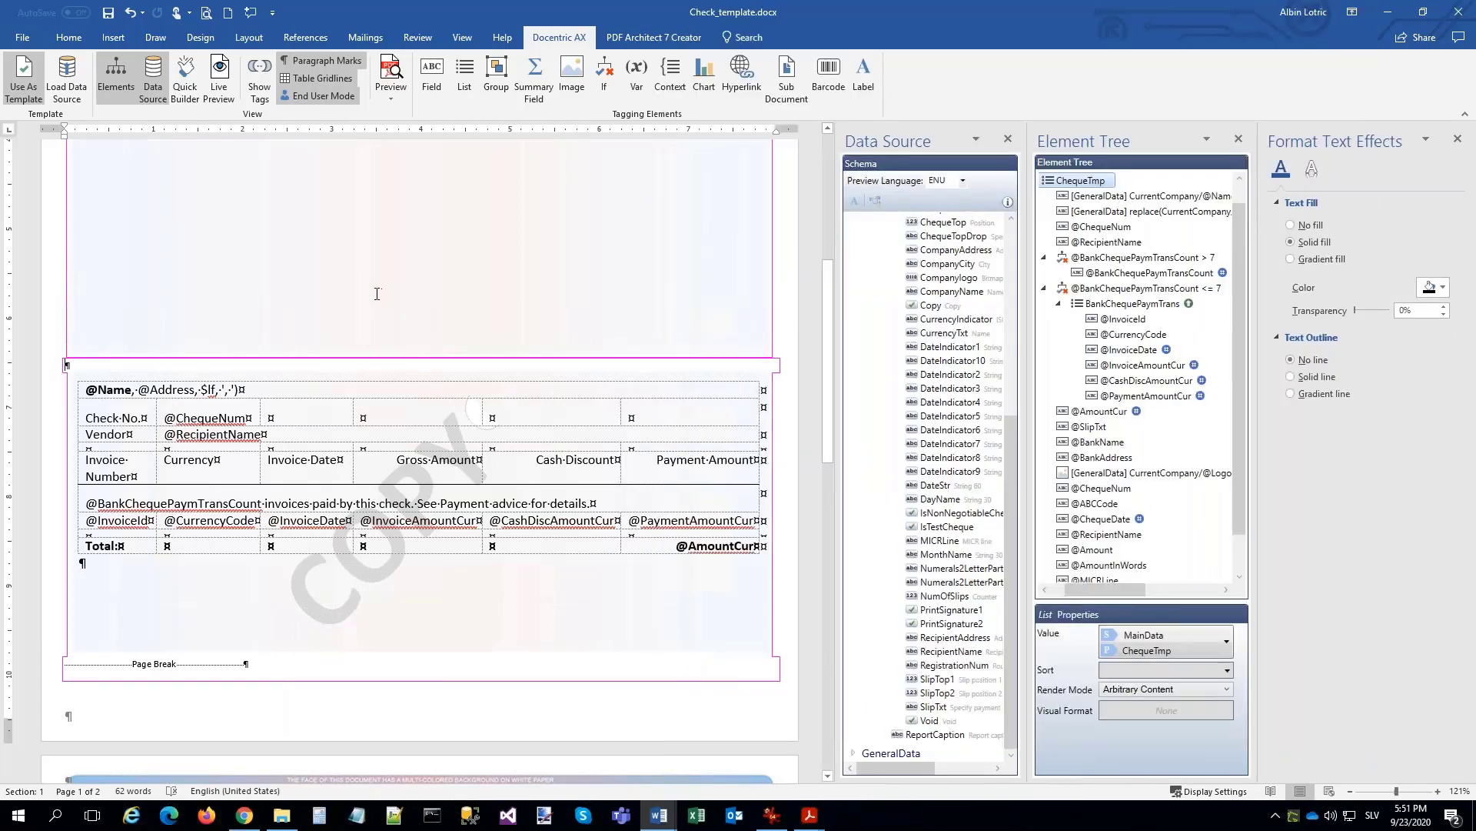
scroll(377, 294, up, 5)
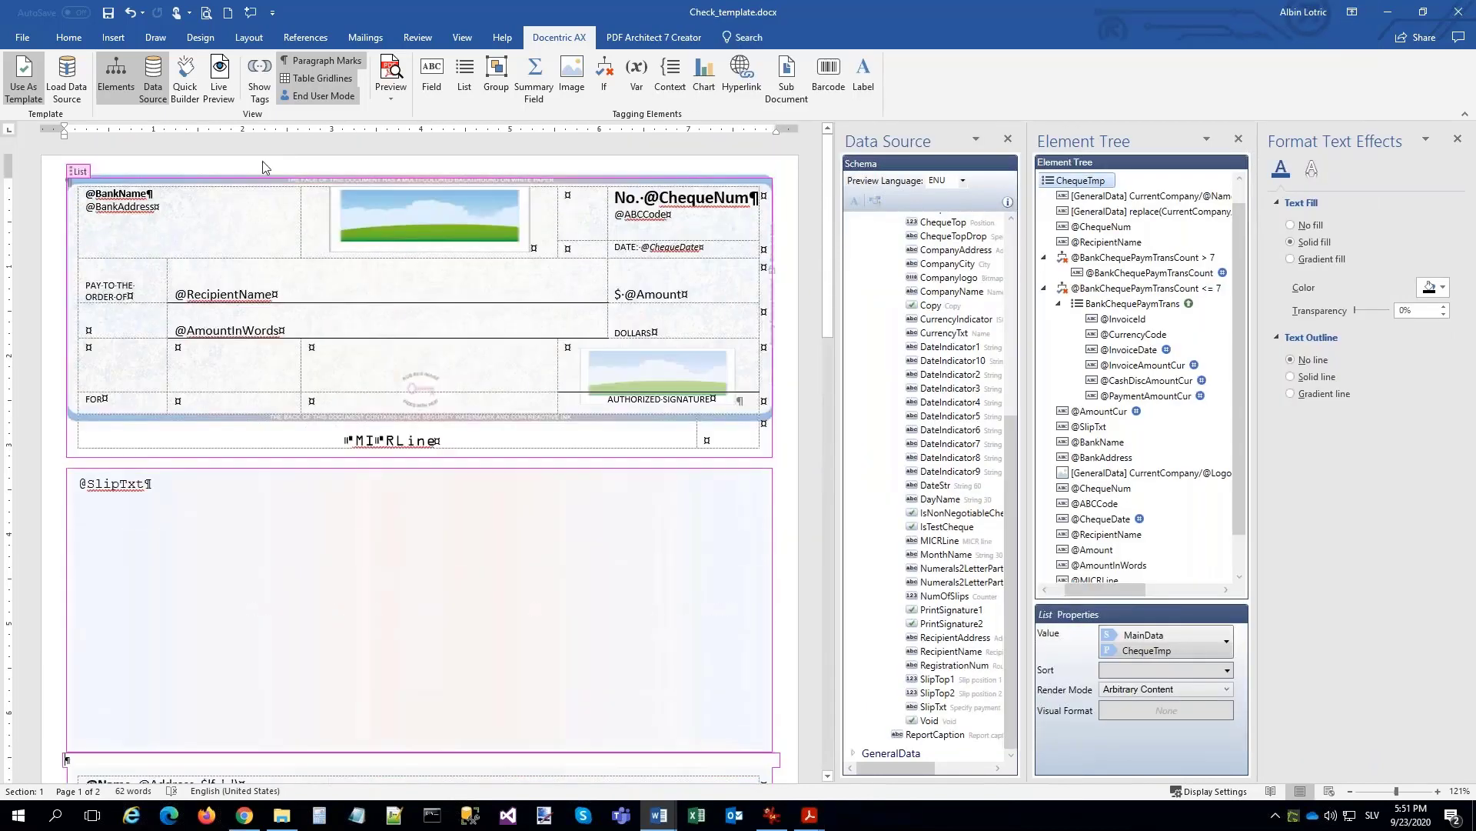
double_click(263, 166)
click(98, 463)
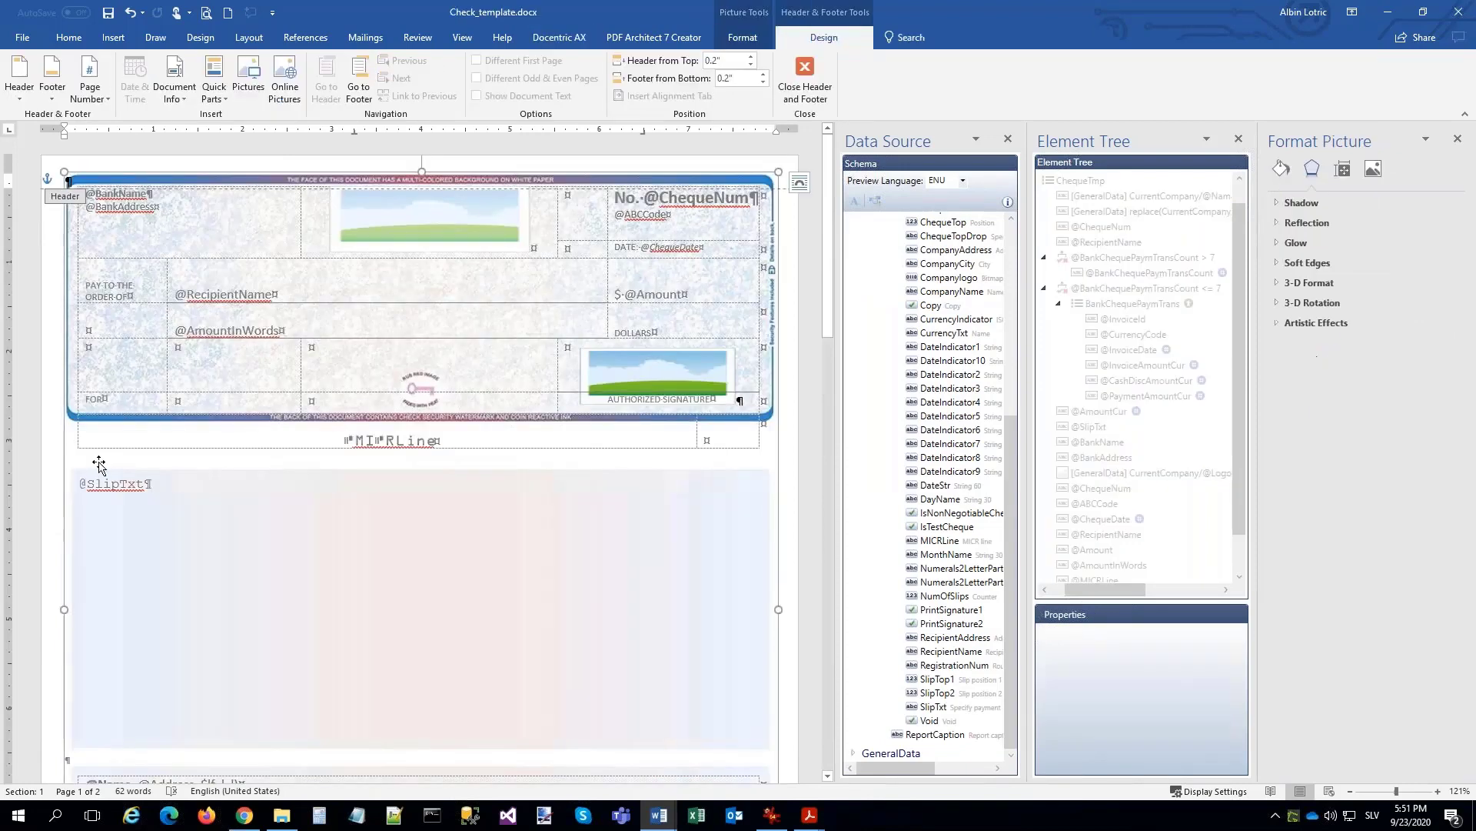
key(Delete)
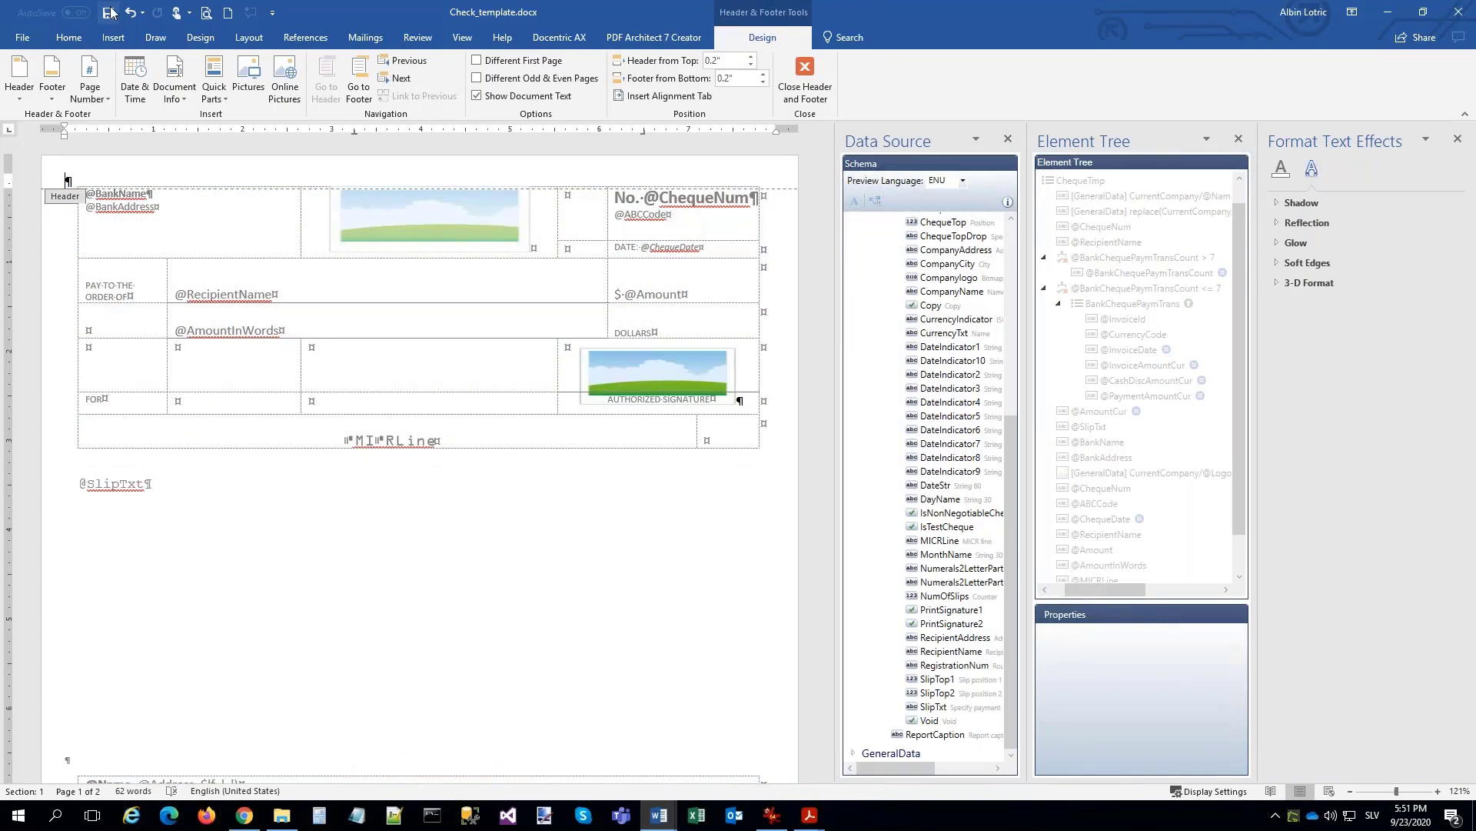
click(806, 74)
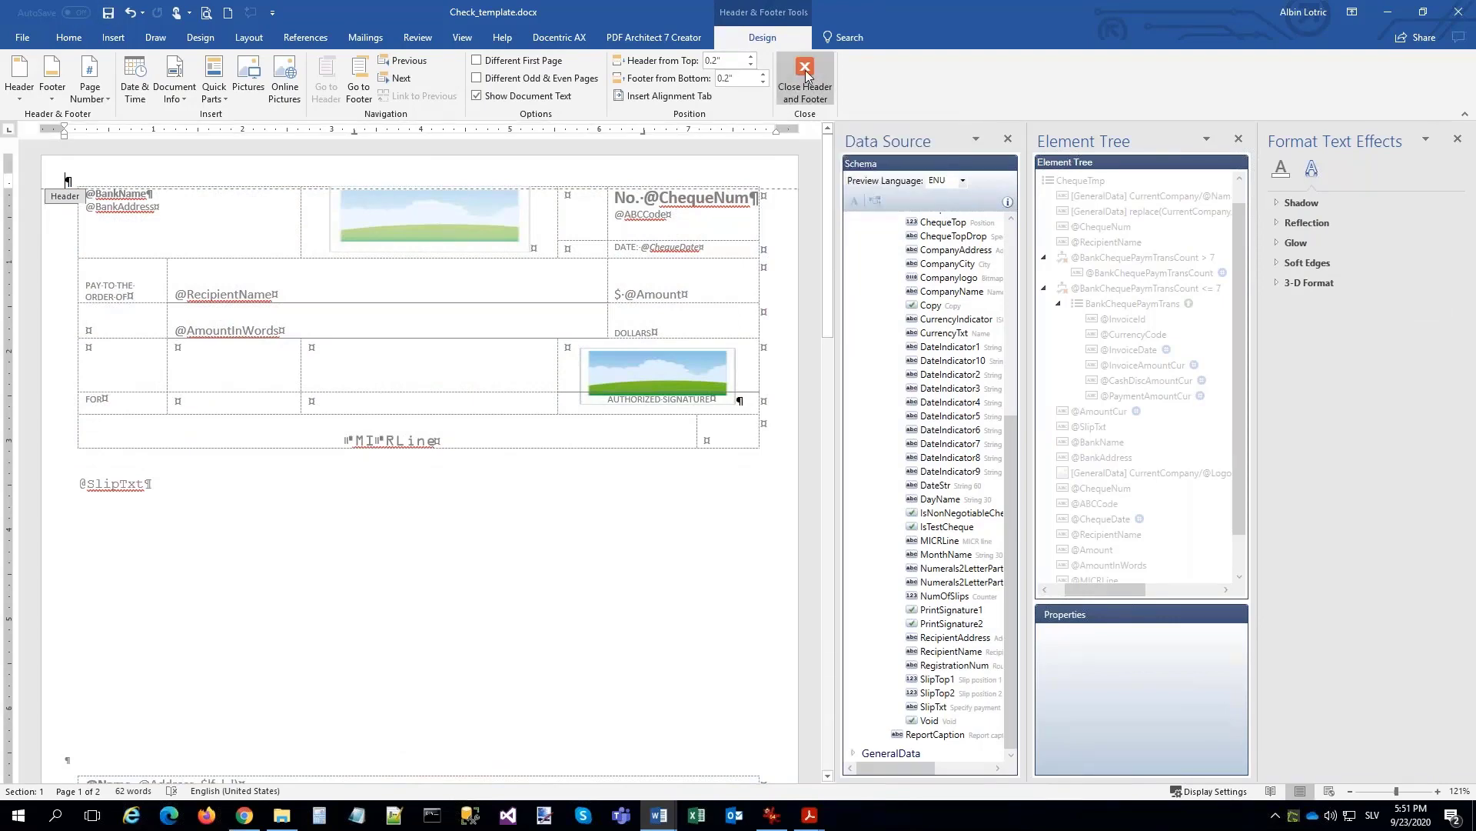
Generate a new Docentric AX preview and examine the checks on the following pages without the background.
click(553, 42)
click(390, 77)
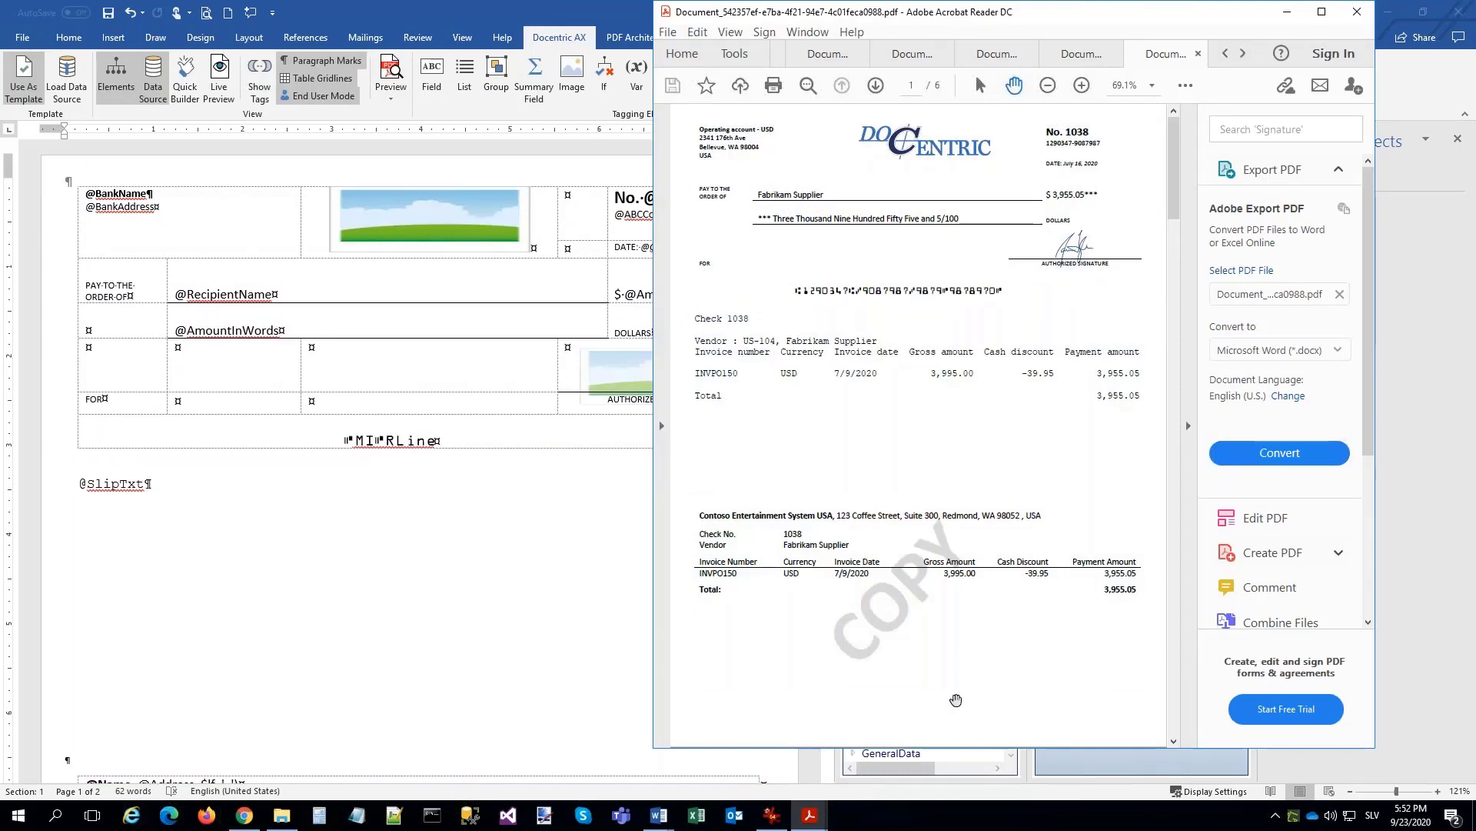
scroll(956, 699, down, 10)
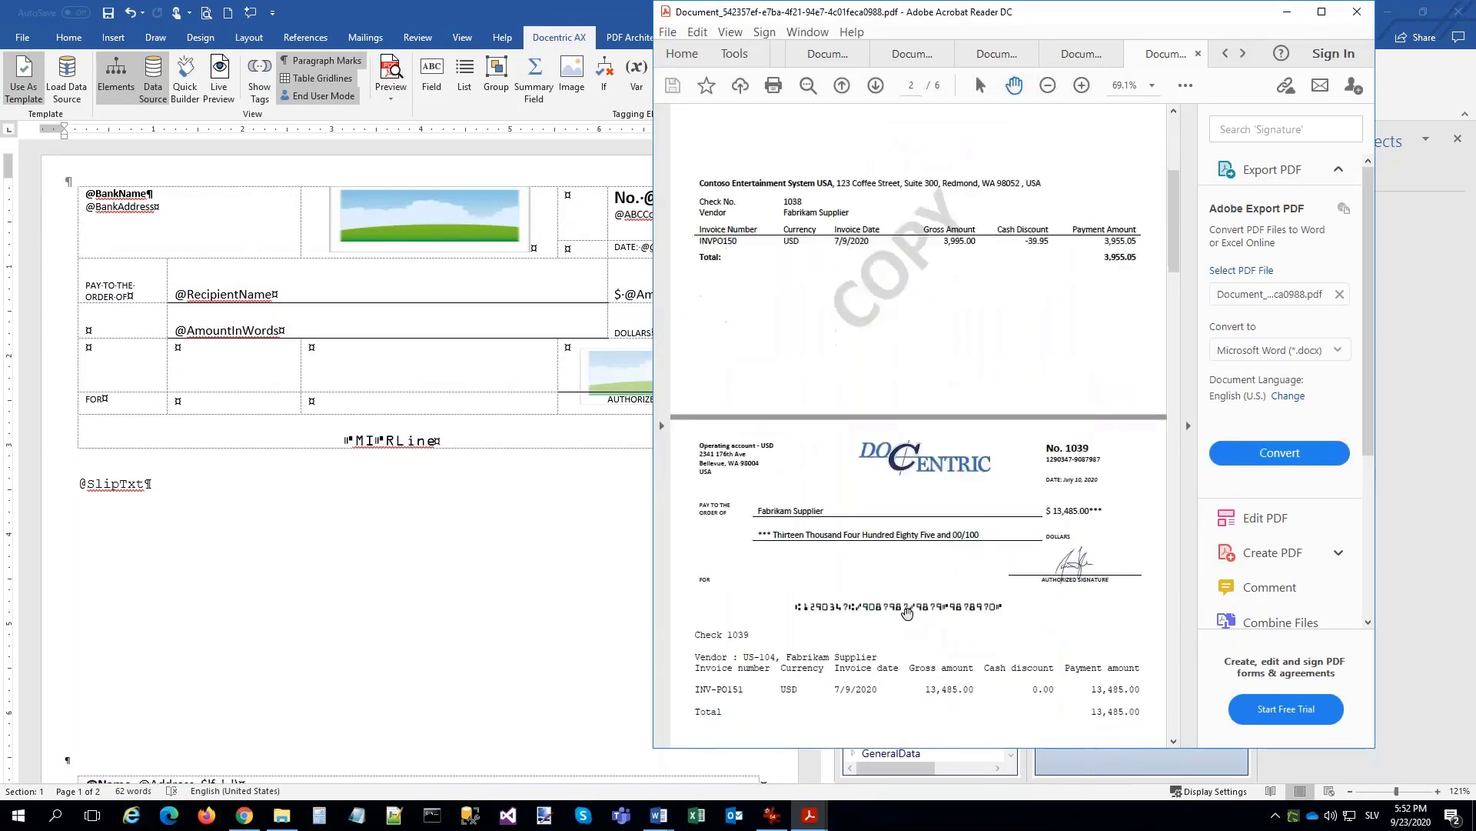
scroll(871, 560, down, 10)
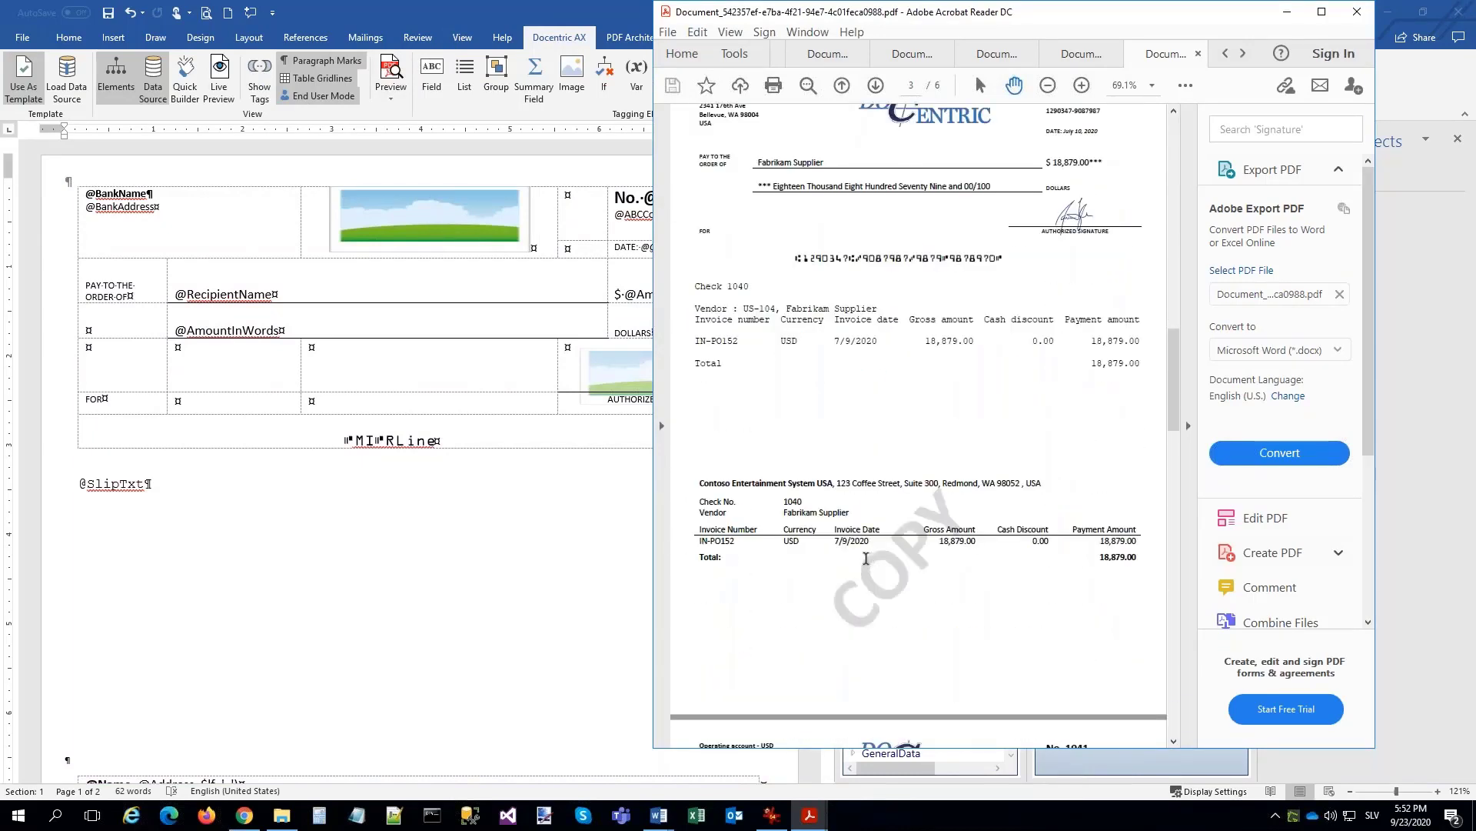
Close Check_template.docx and save the changes.
click(469, 167)
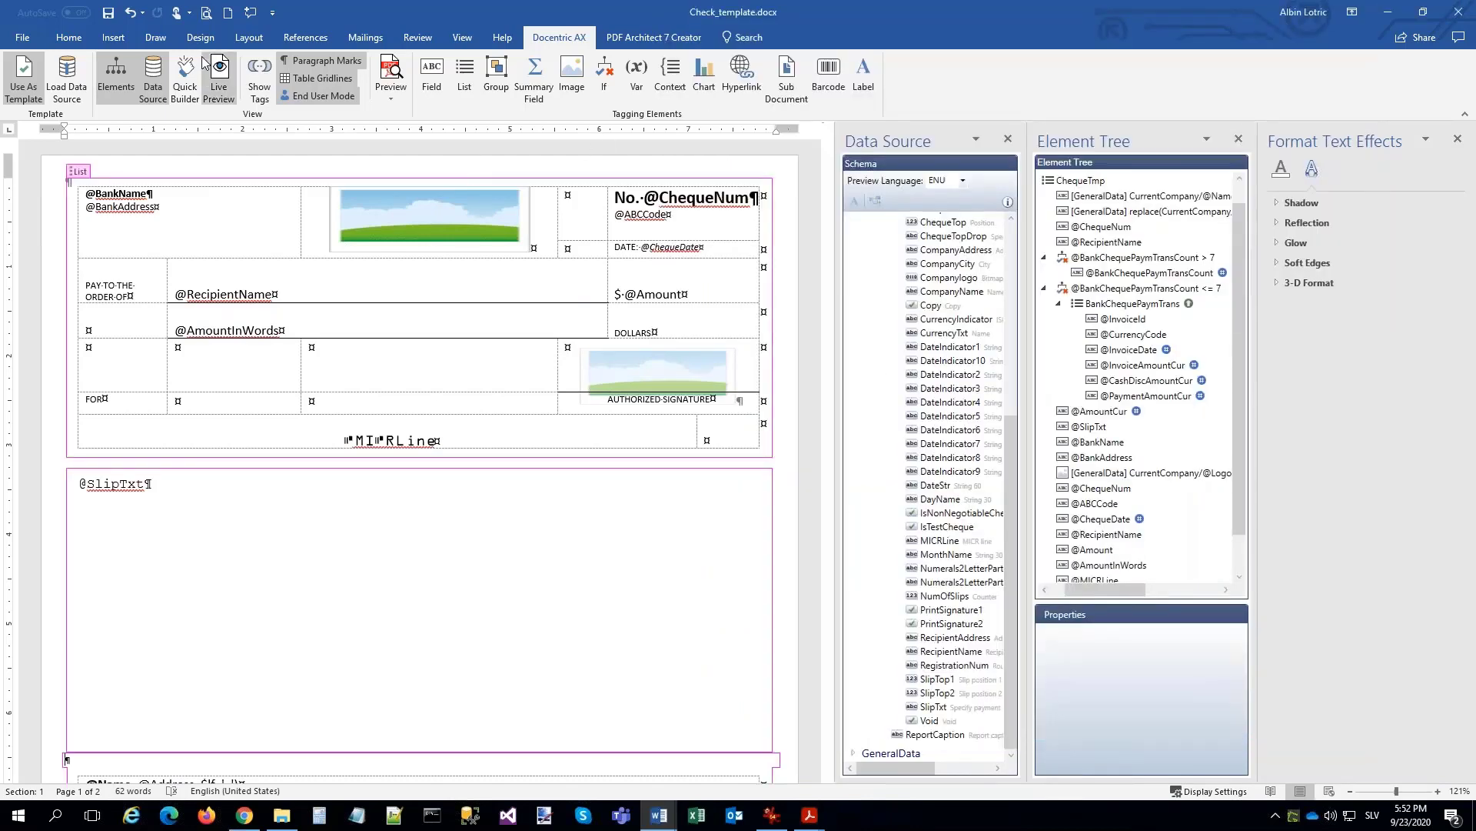
click(1459, 14)
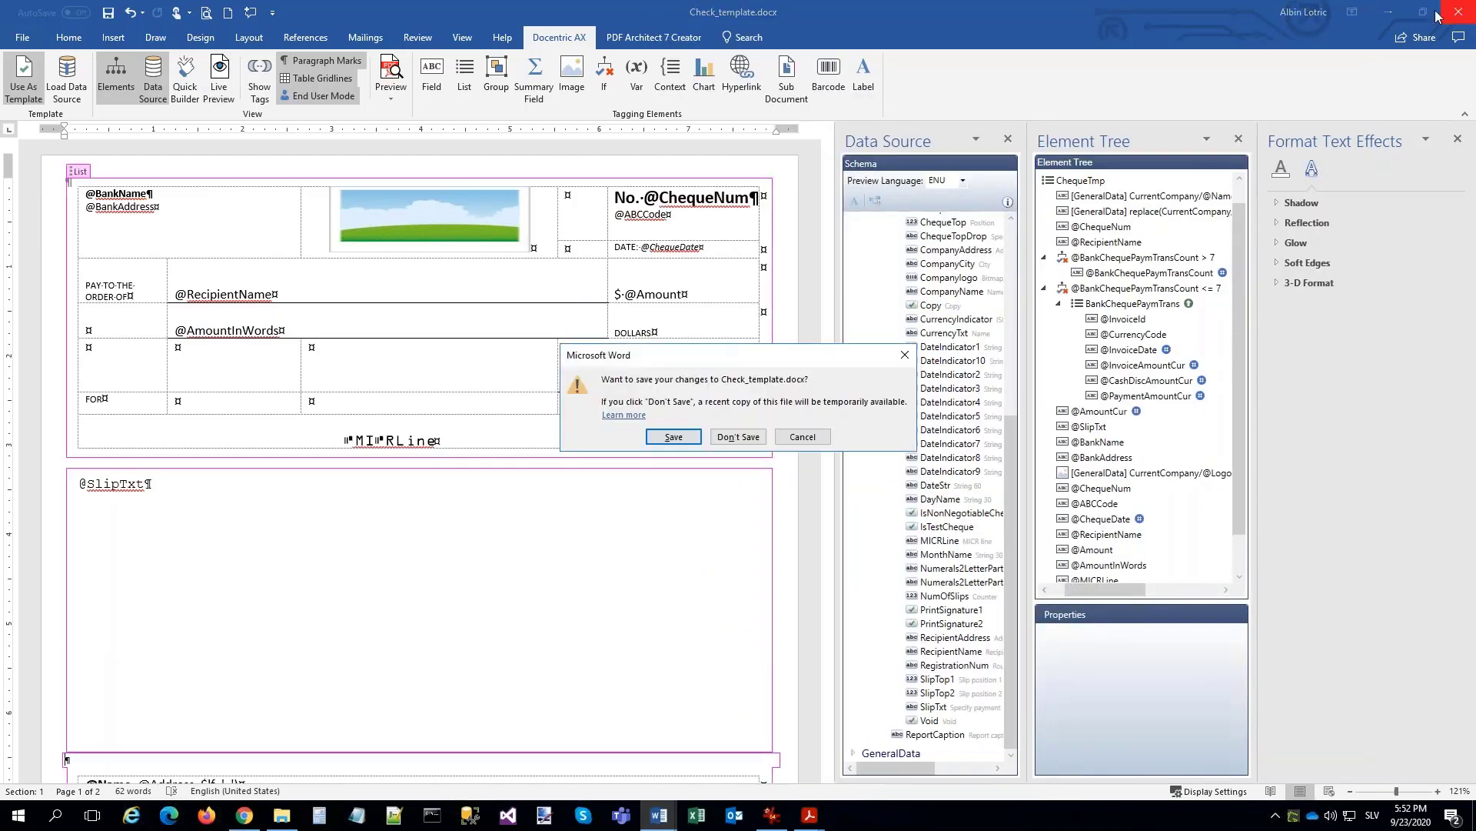
click(674, 437)
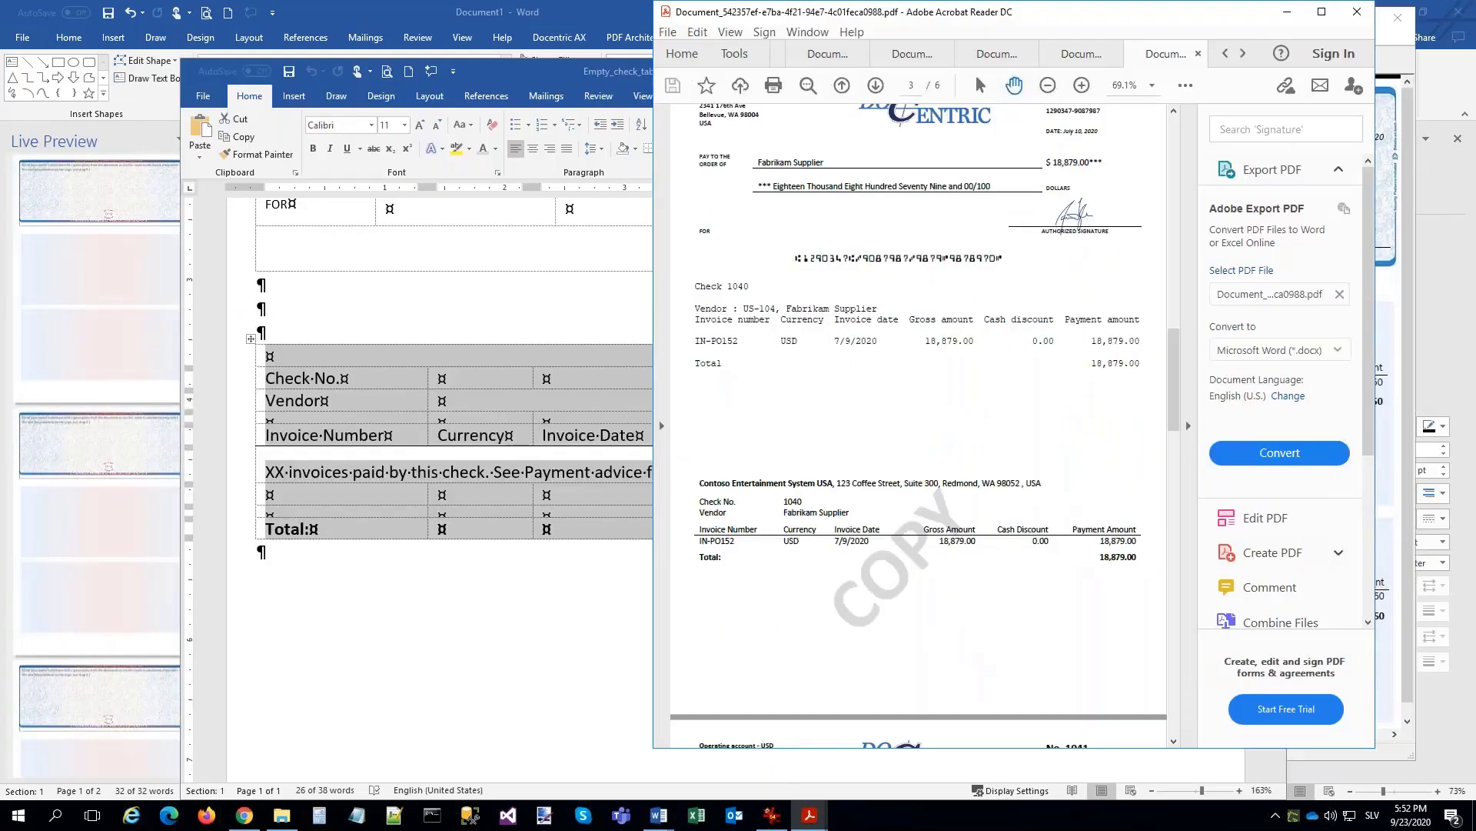
Close all PDF preview tabs and minimize the Empty_check_tables.docx window.
click(1357, 11)
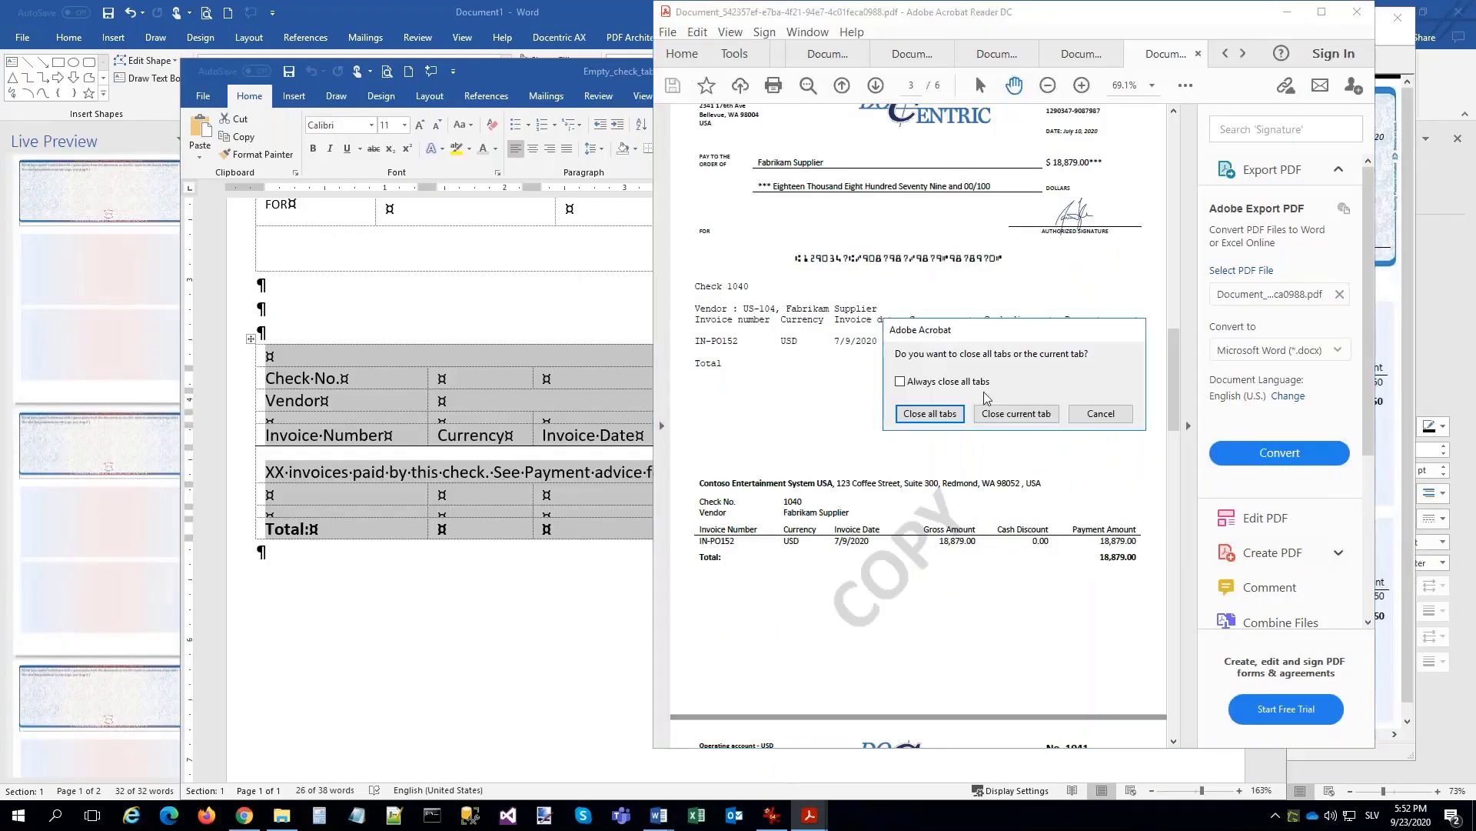
click(933, 415)
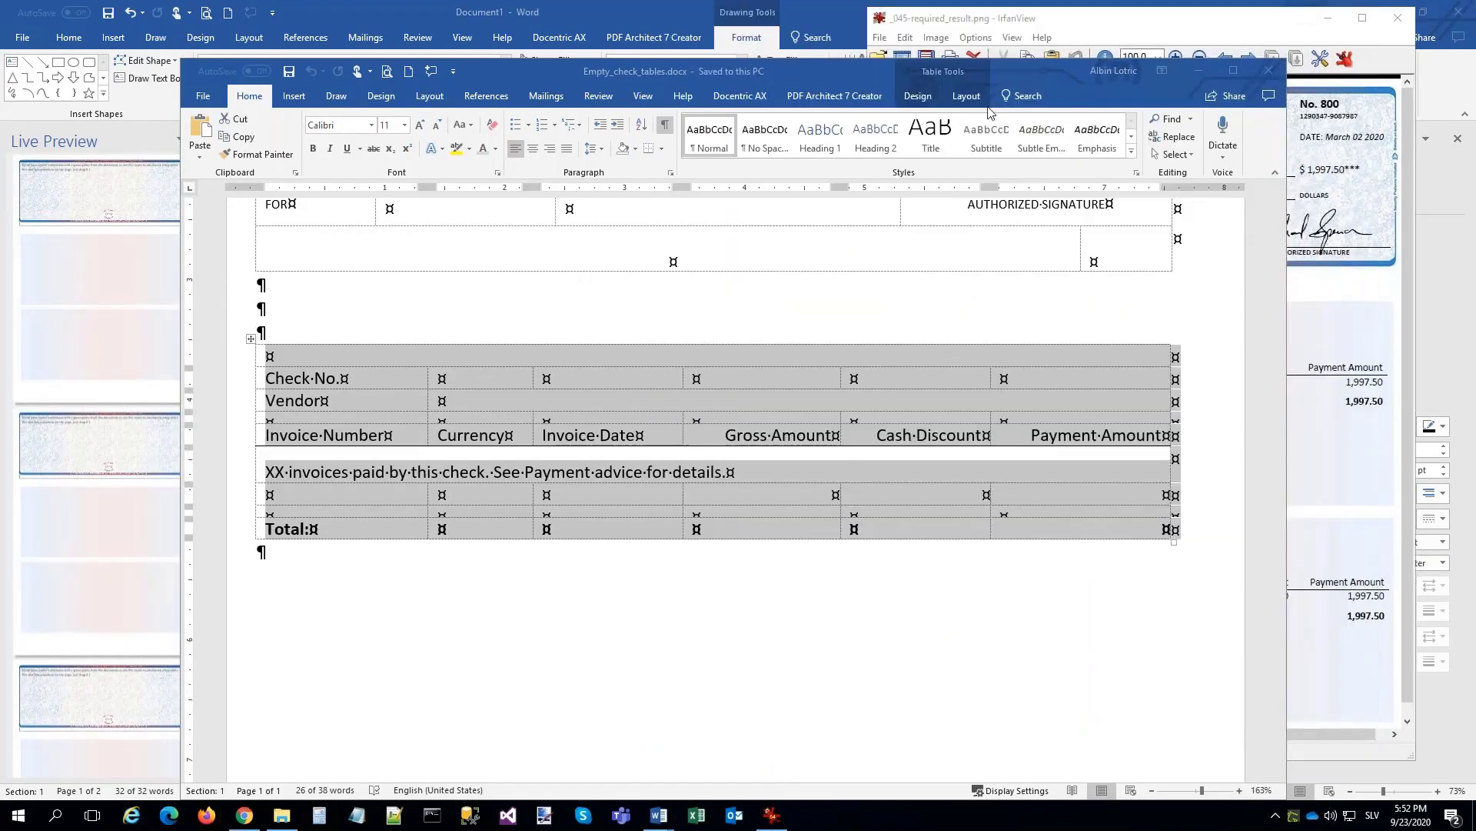
click(1199, 71)
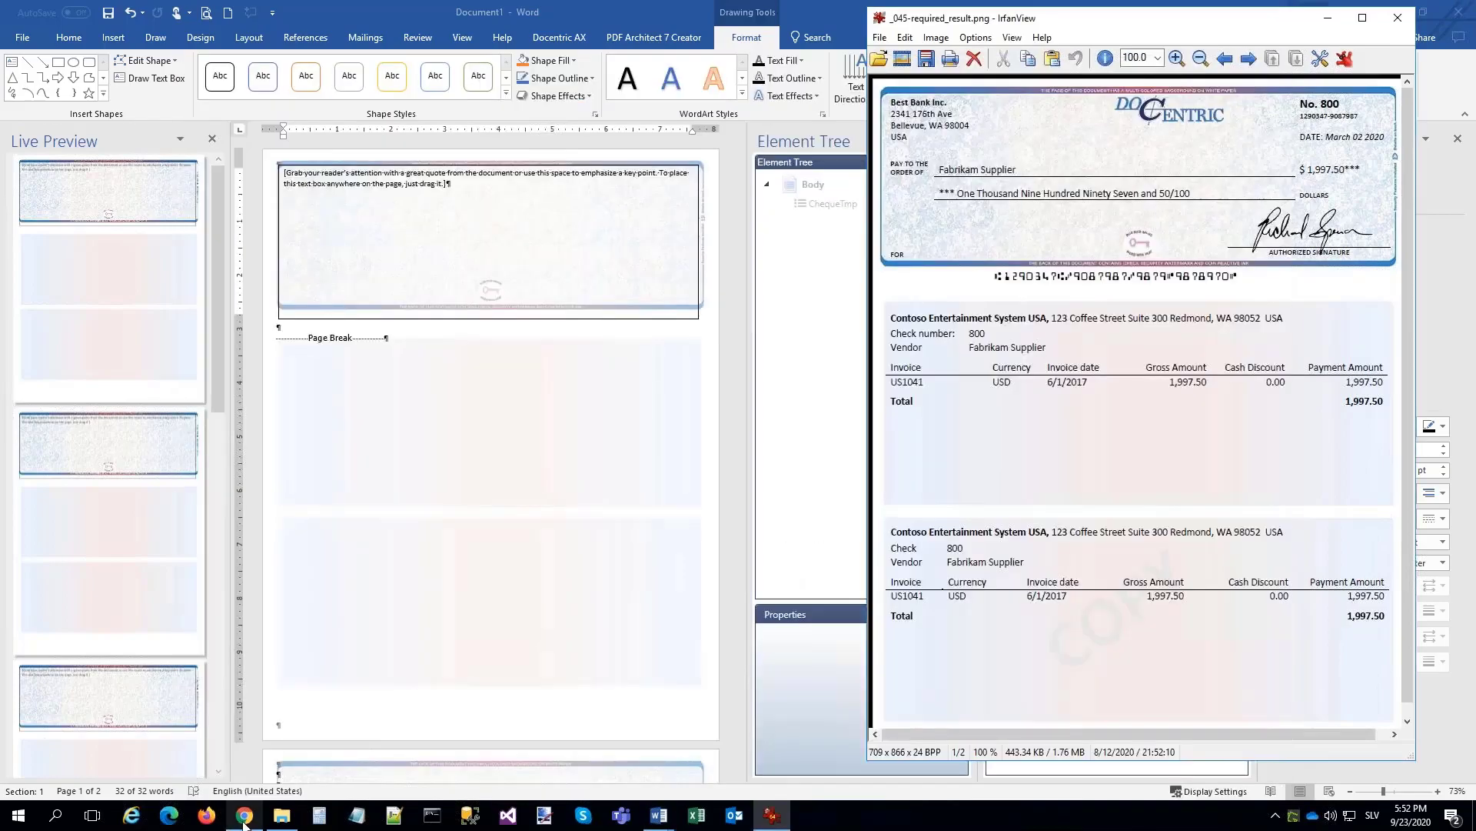
Switch to Chrome and turn off Generate DDSP when report runs for Cheque_US.Report, then return to the report's details.
click(244, 817)
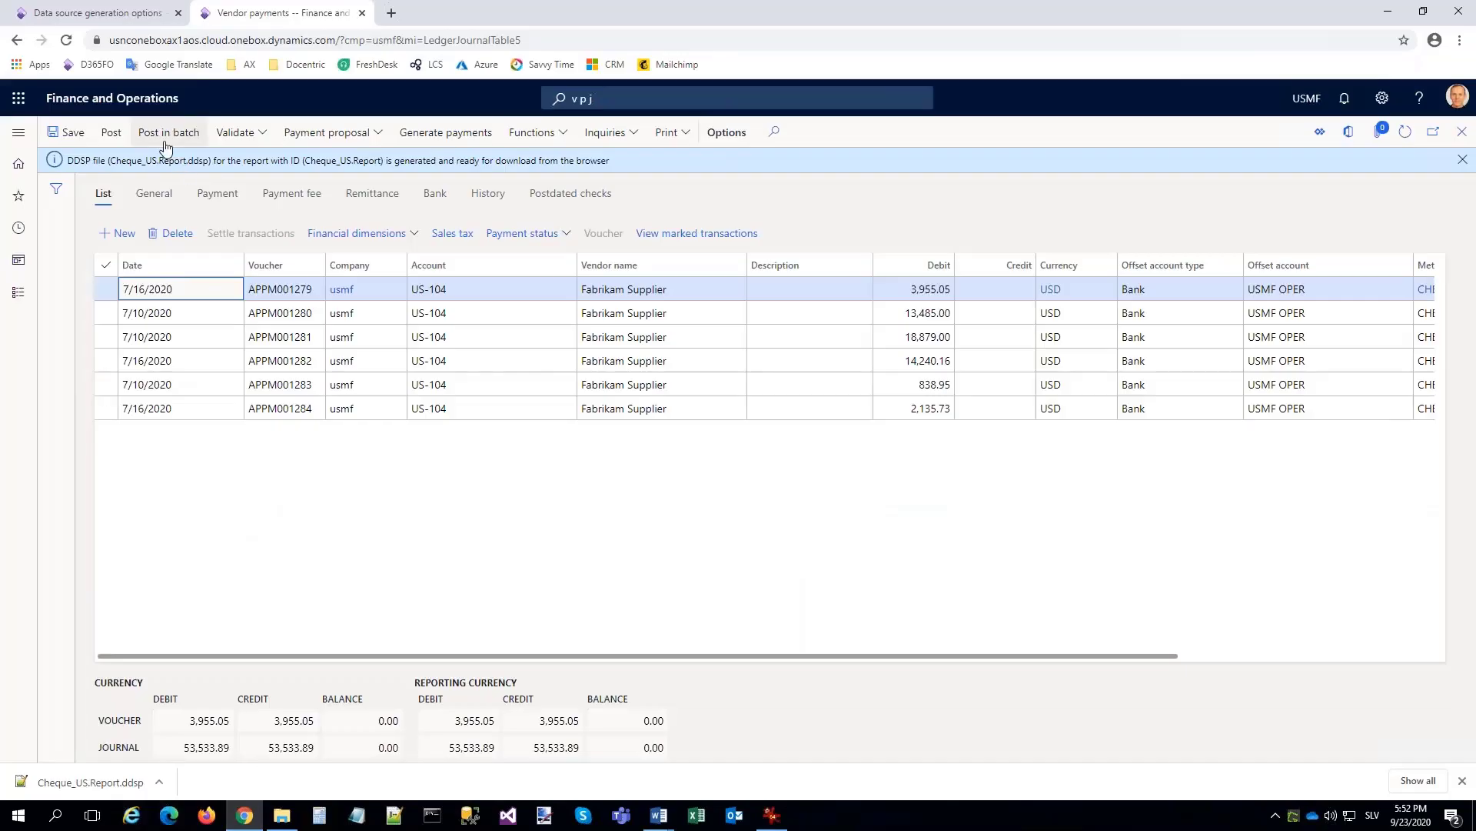
click(108, 13)
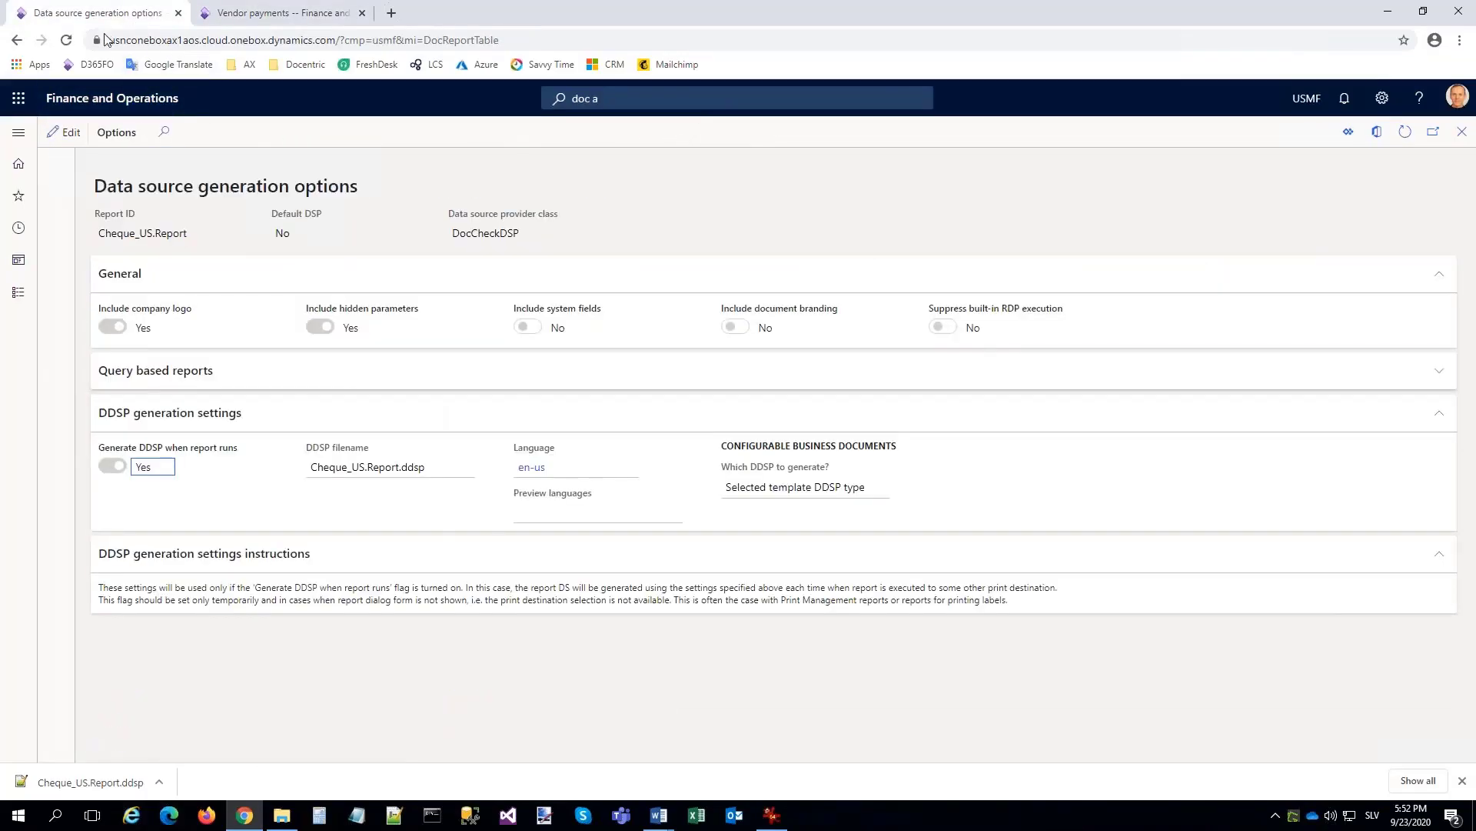
click(107, 465)
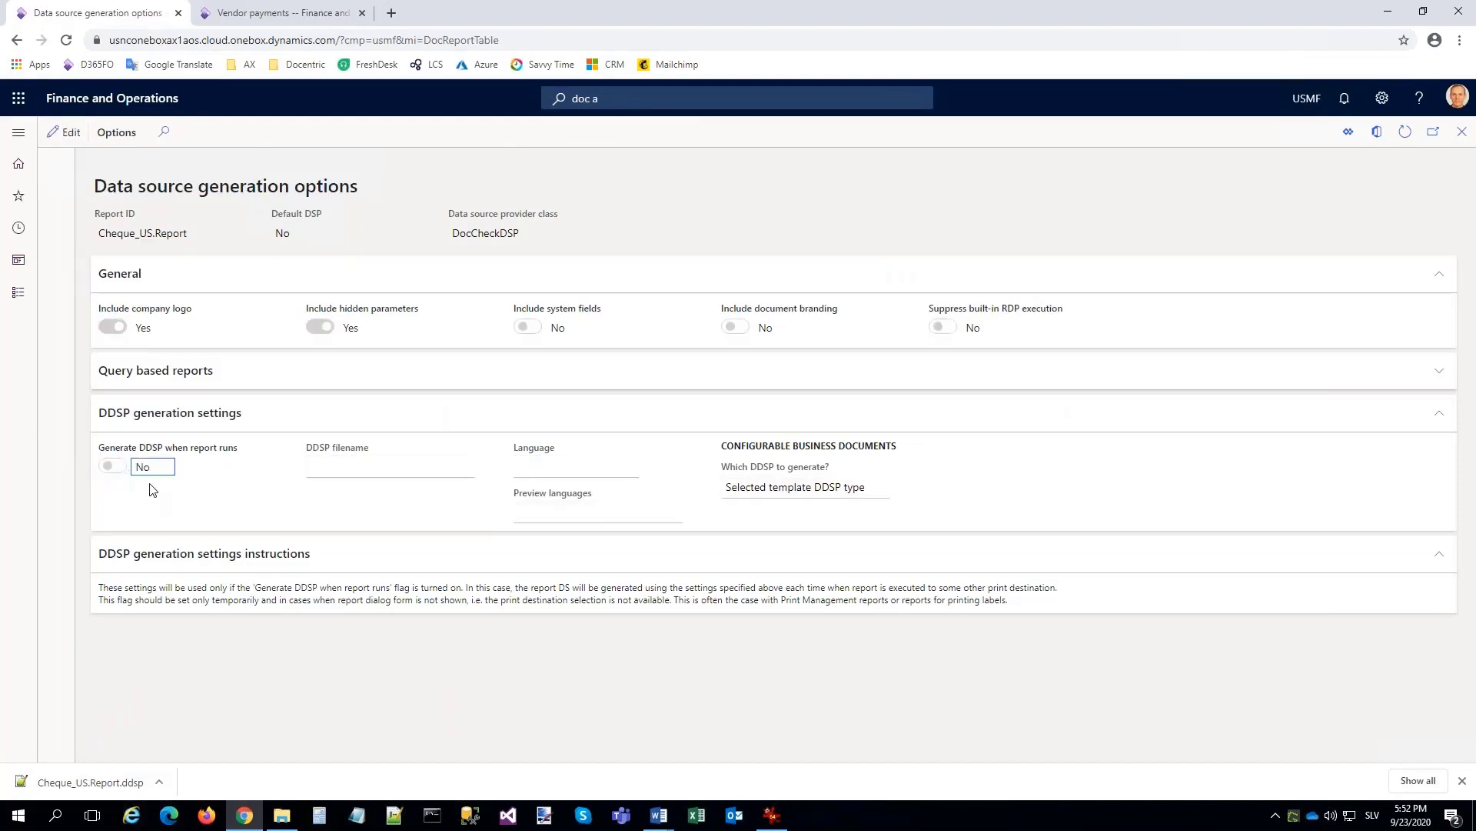
key(Escape)
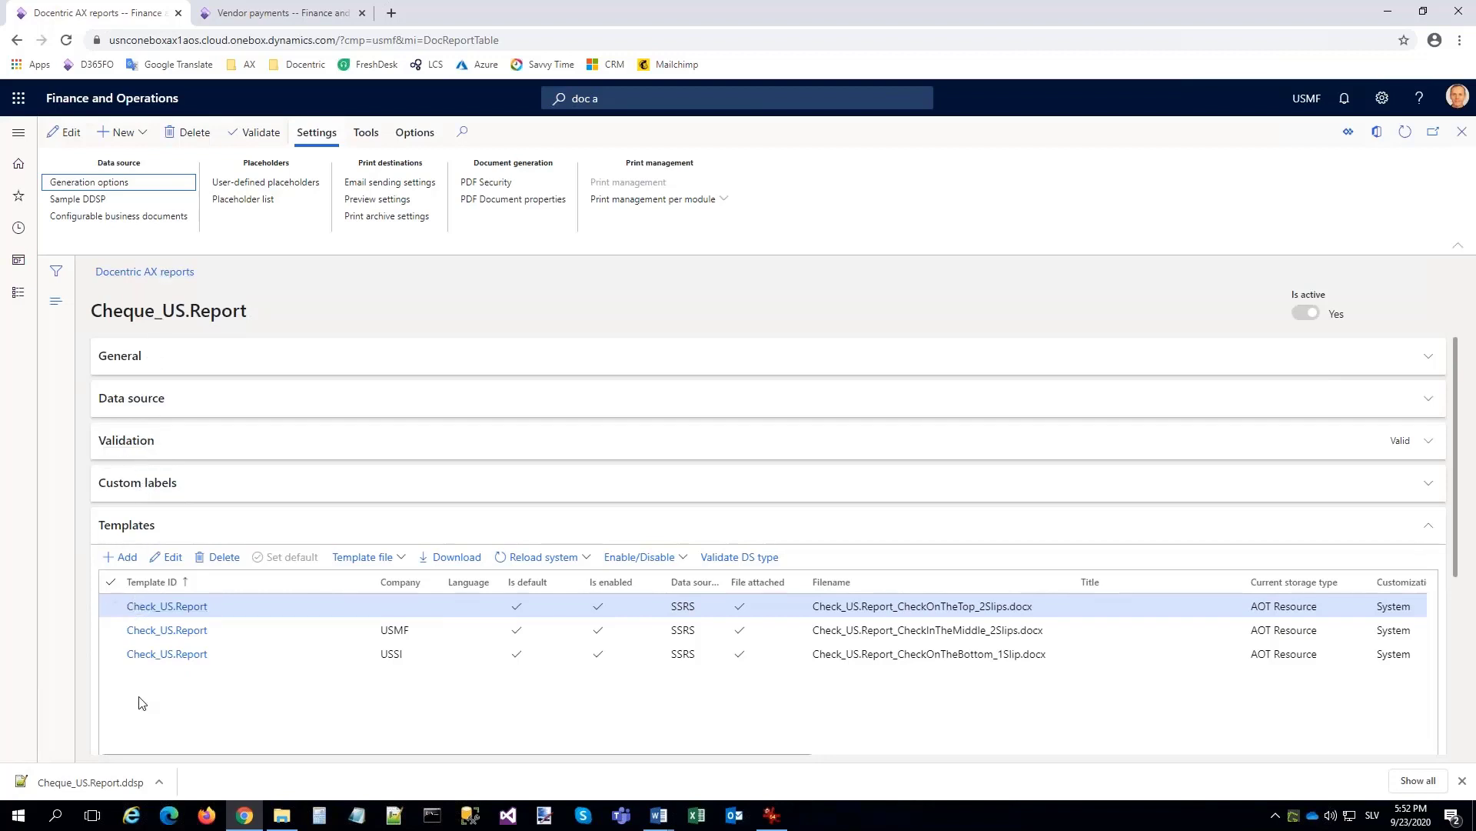
Add a template to Cheque_US.Report with the template ID Cheque_US_New.Report and save it.
click(121, 557)
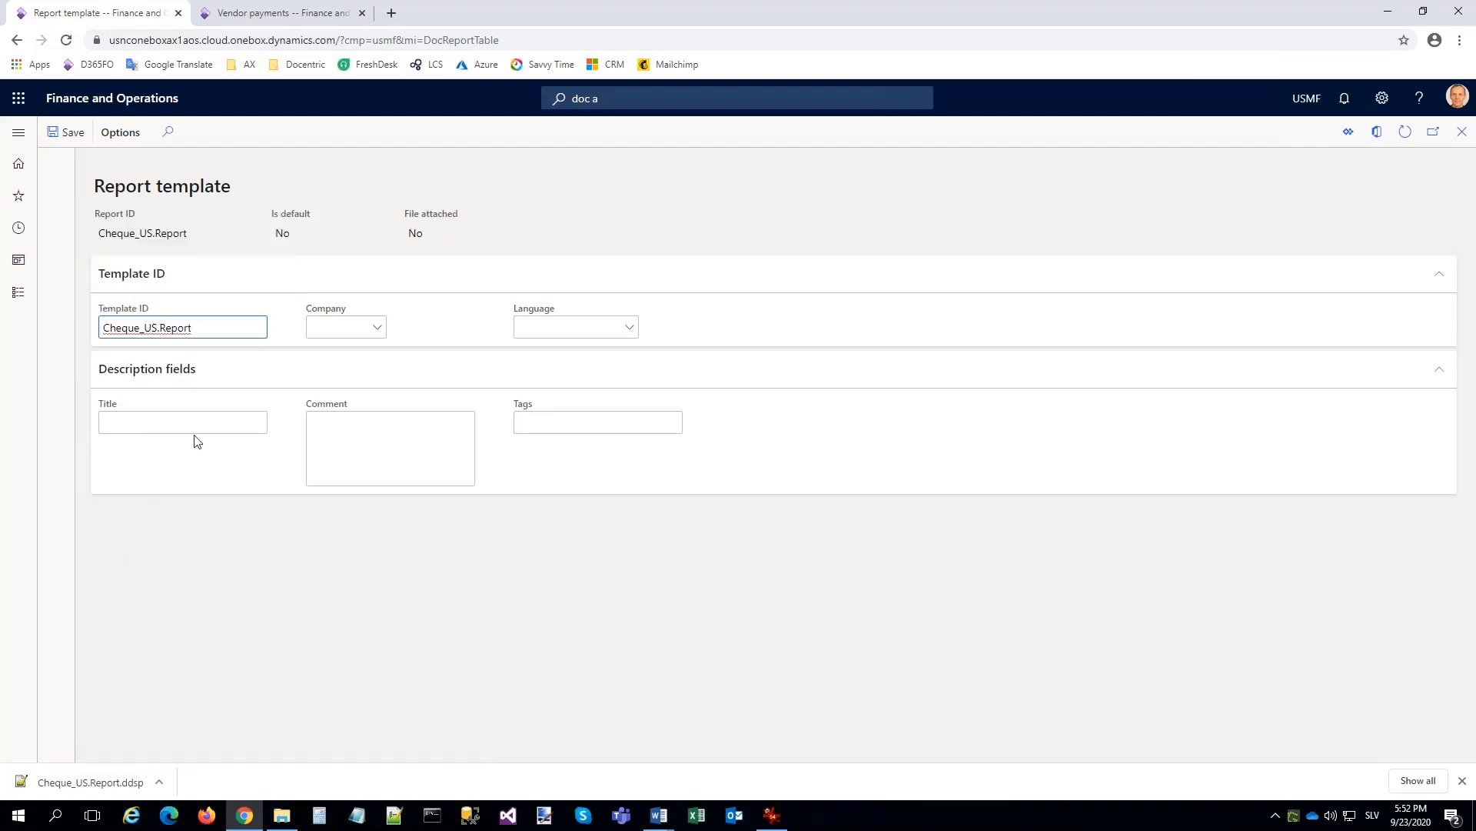
text(_New)
click(68, 132)
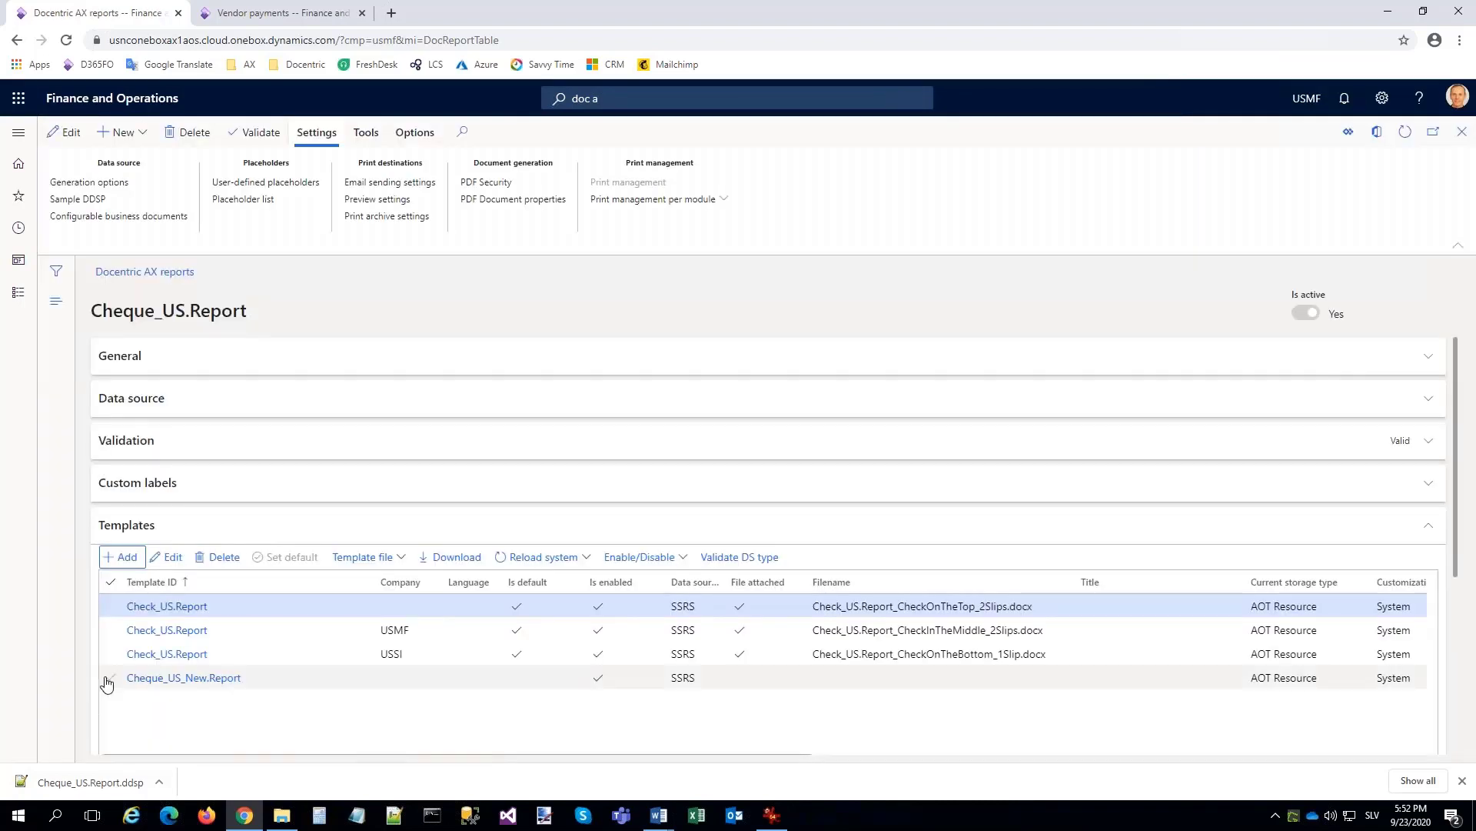
Open the template file settings of Cheque_US_New.Report and set its storage type to Azure storage.
click(108, 681)
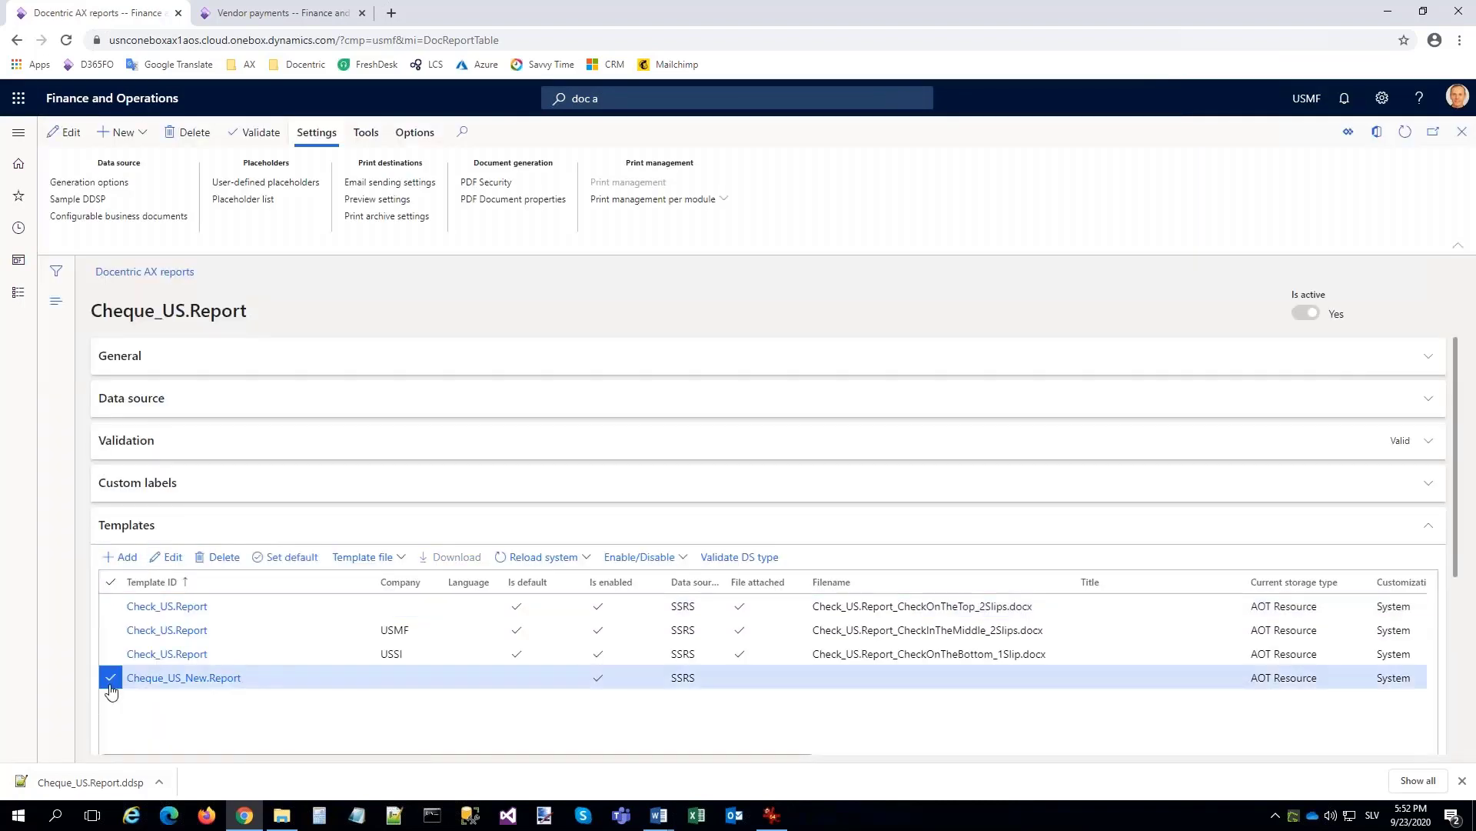
click(388, 558)
click(350, 583)
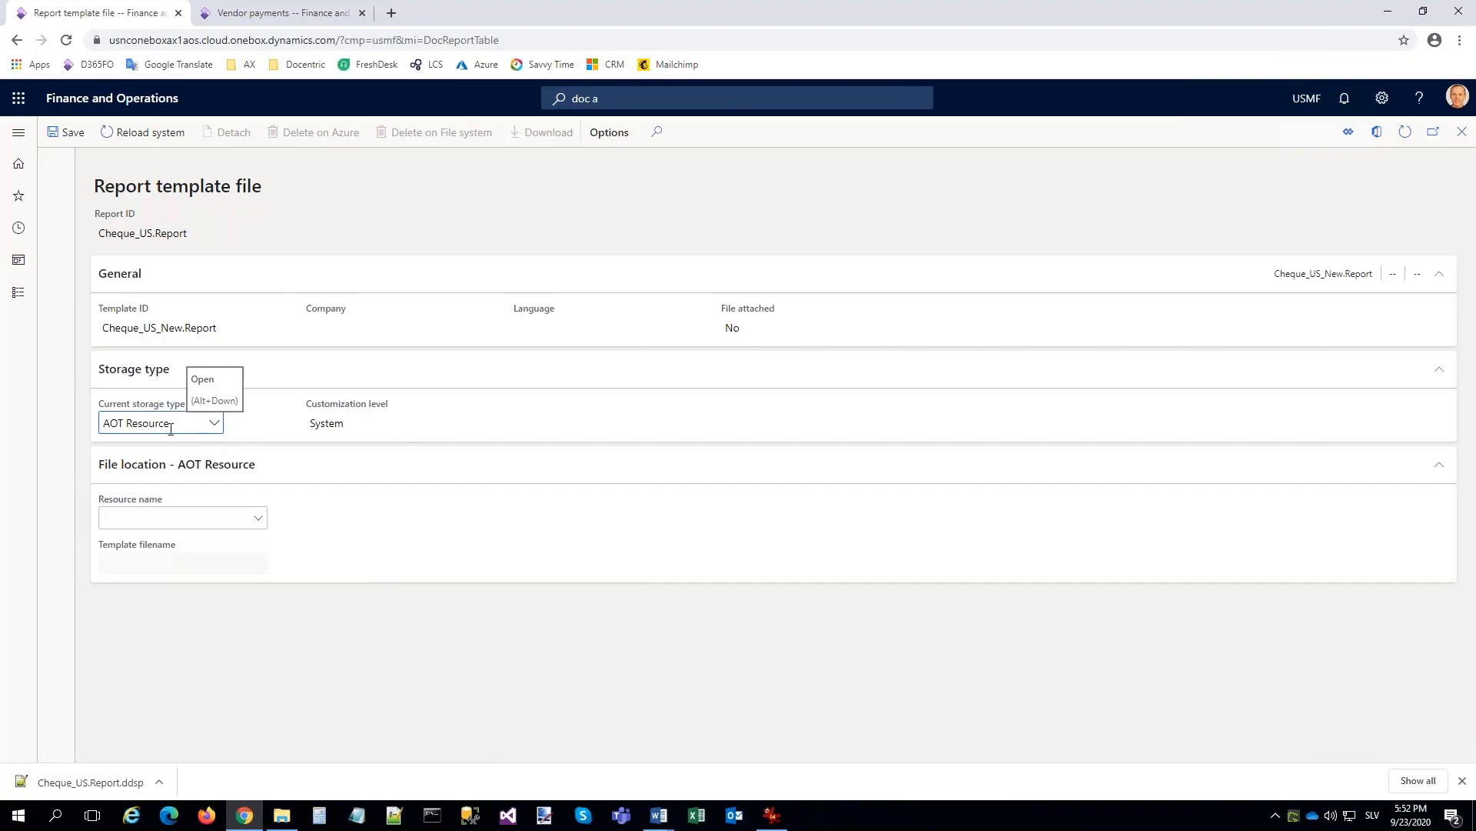
click(214, 425)
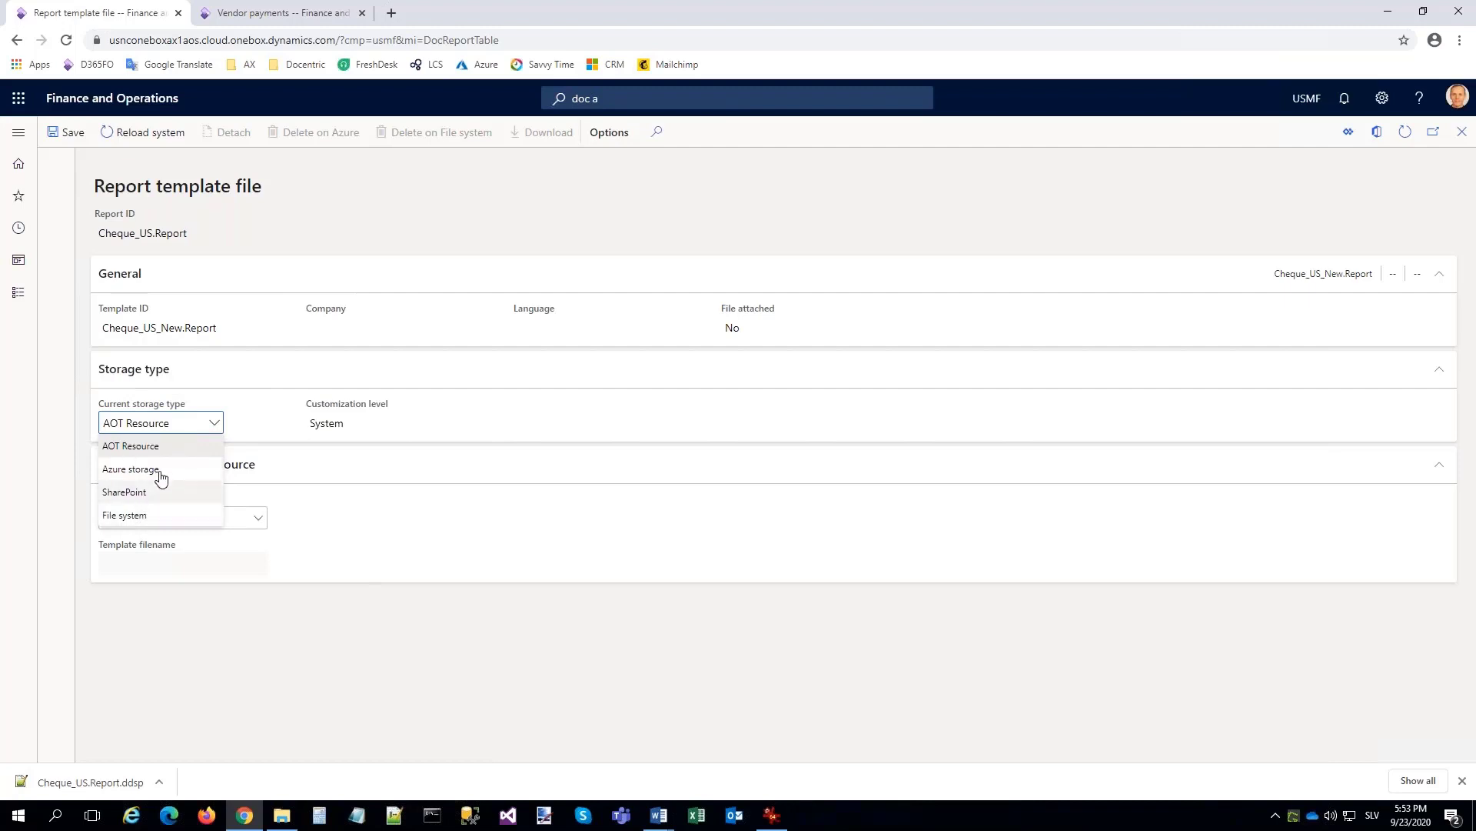
click(131, 469)
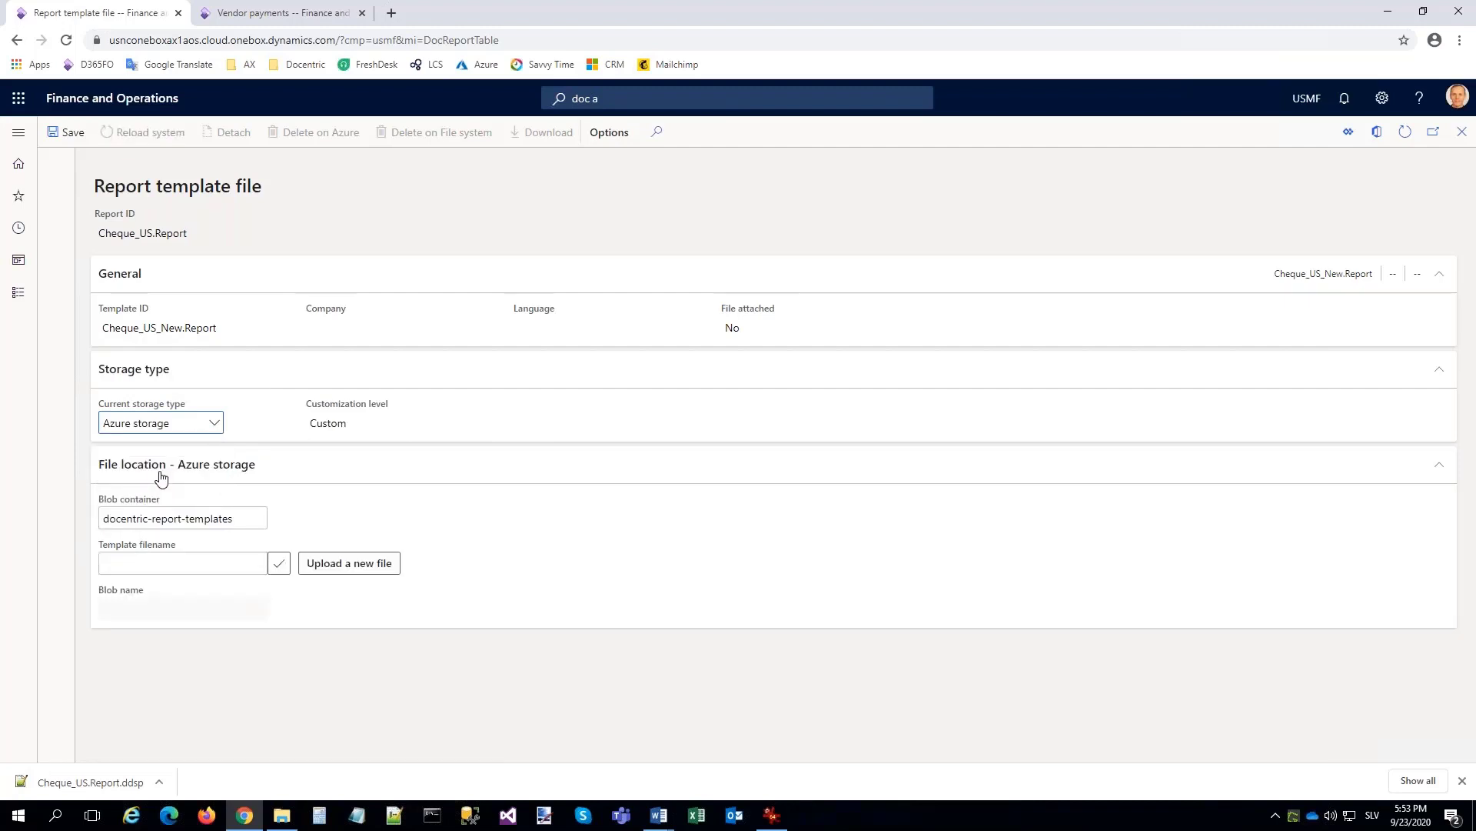
Upload Check_template.docx from Downloads as the template file, return to the report, and set Cheque_US_New.Report as the default template.
click(331, 565)
click(1158, 175)
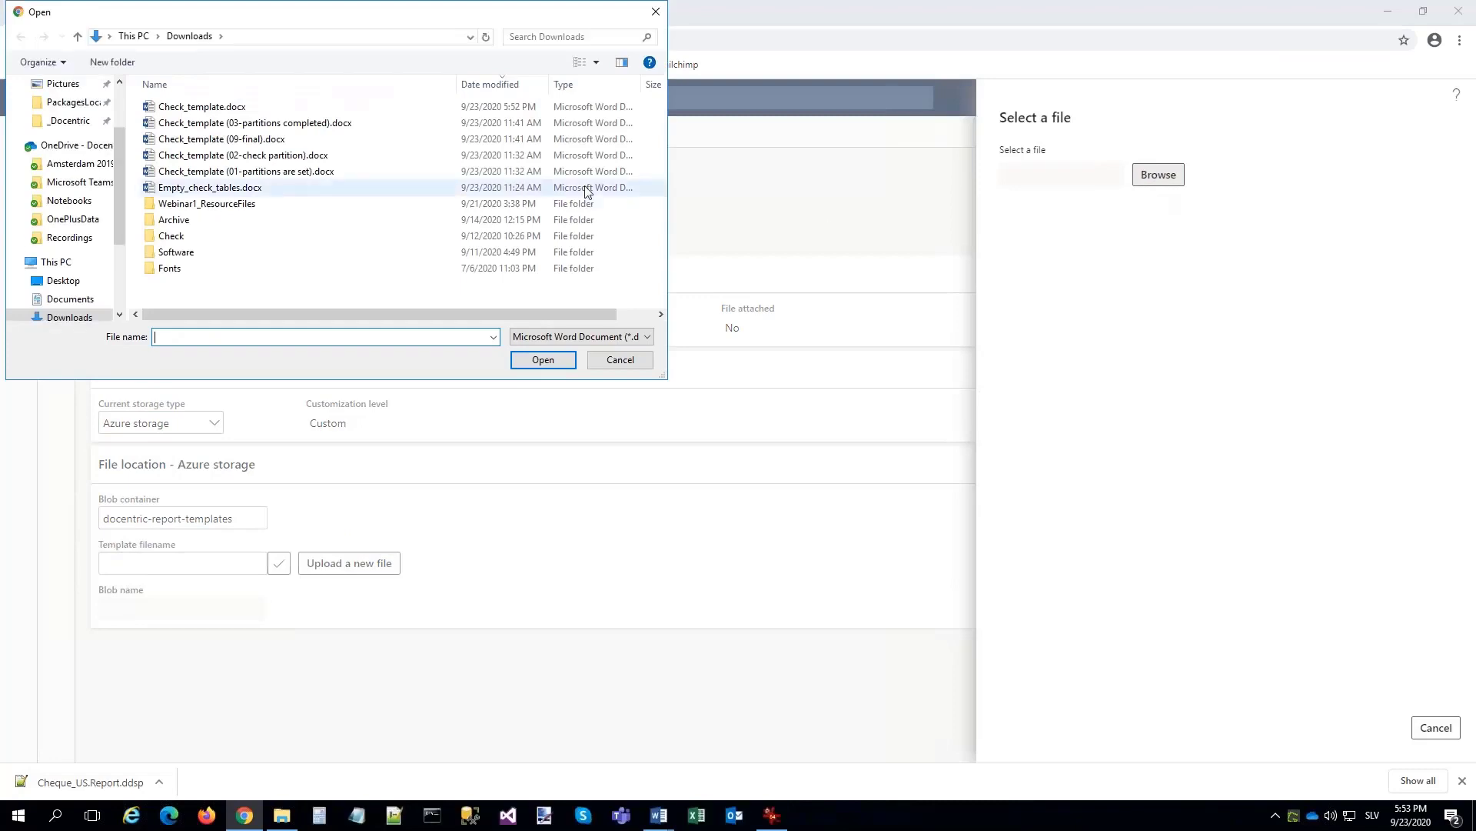
double_click(200, 107)
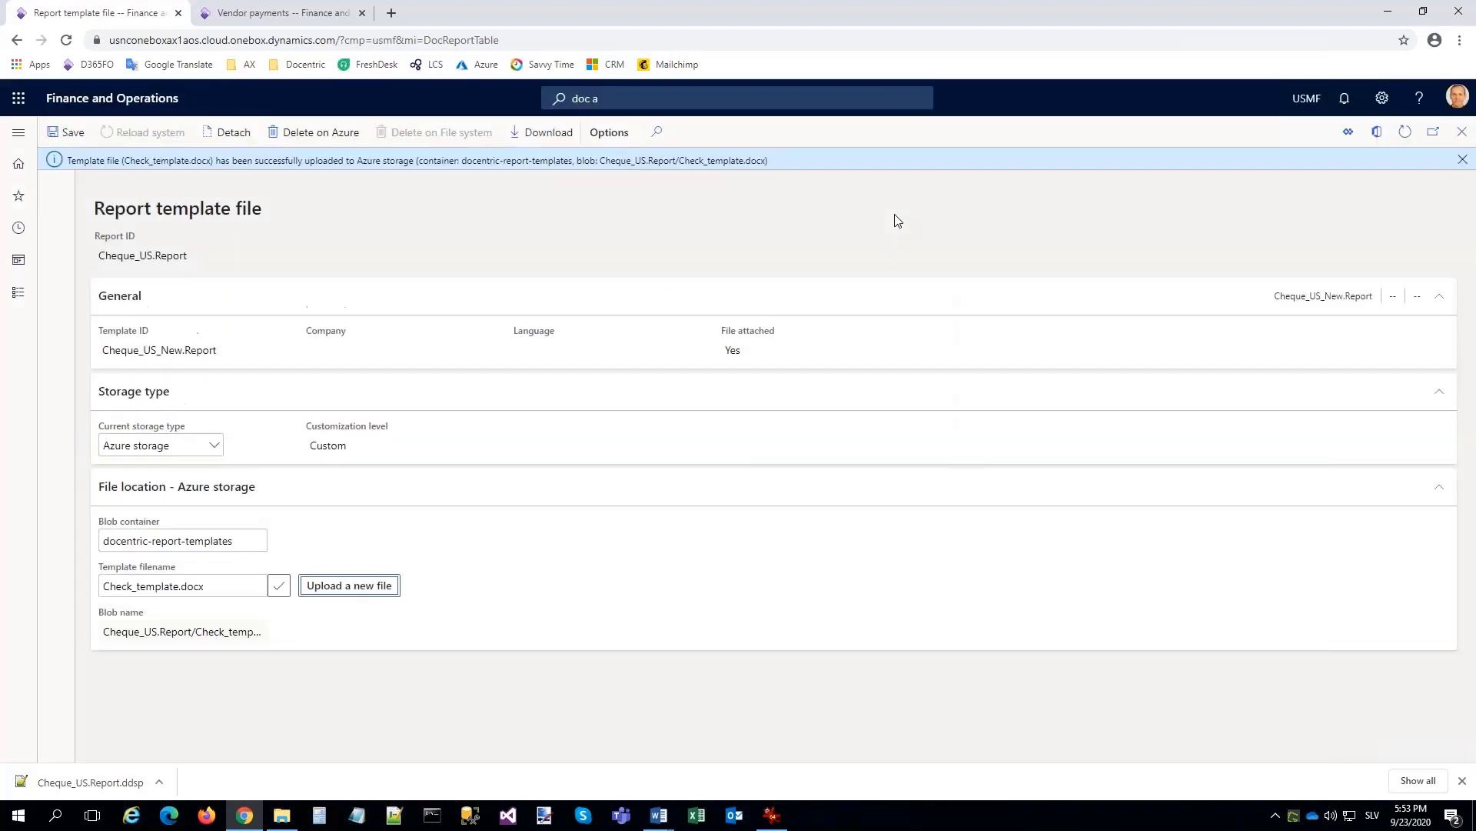
click(1463, 160)
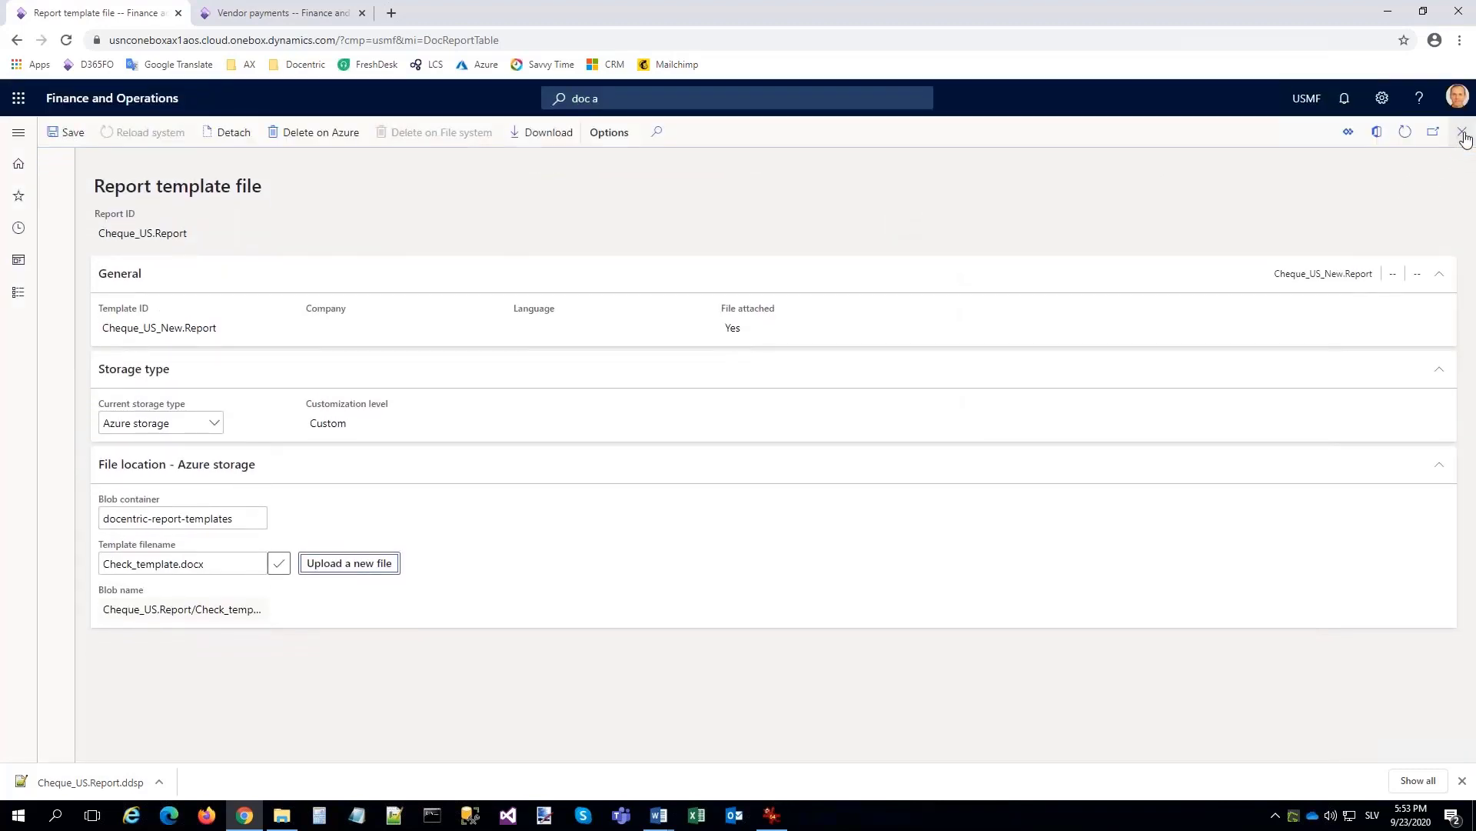
click(1464, 132)
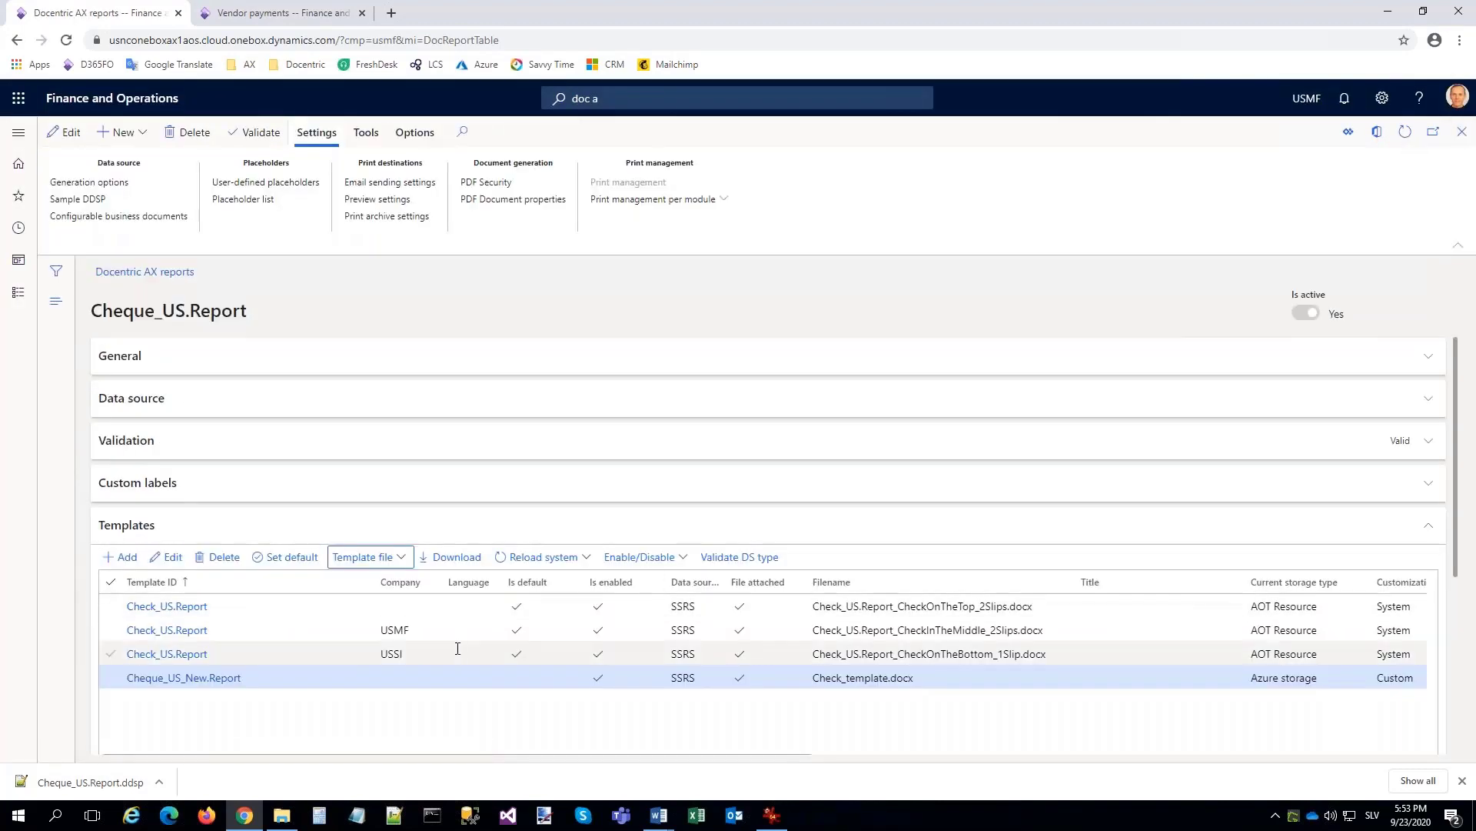
click(284, 560)
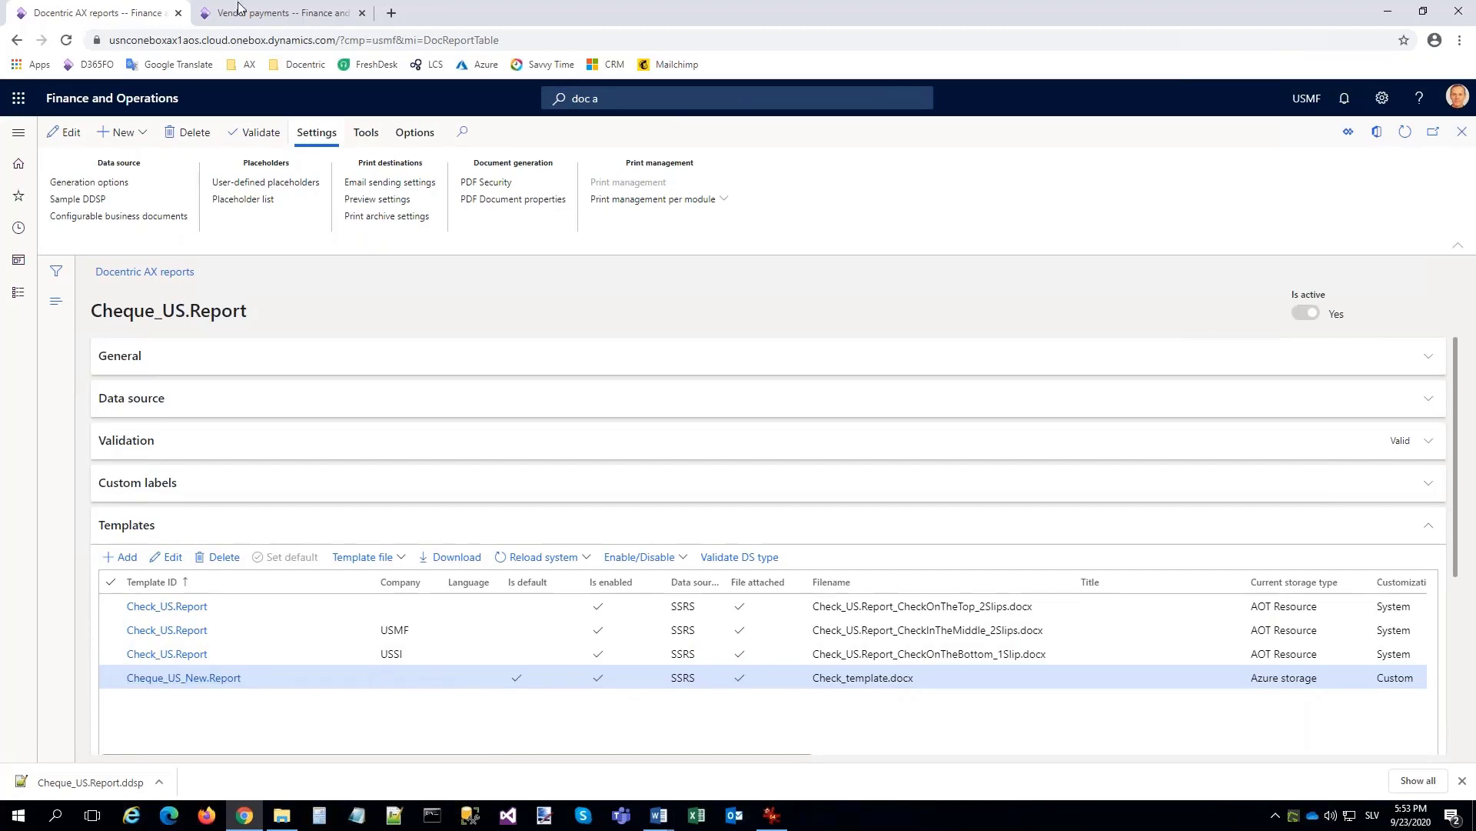
In the vendor payments journal, void the checks of all payment lines and reset the lines' payment status.
click(282, 18)
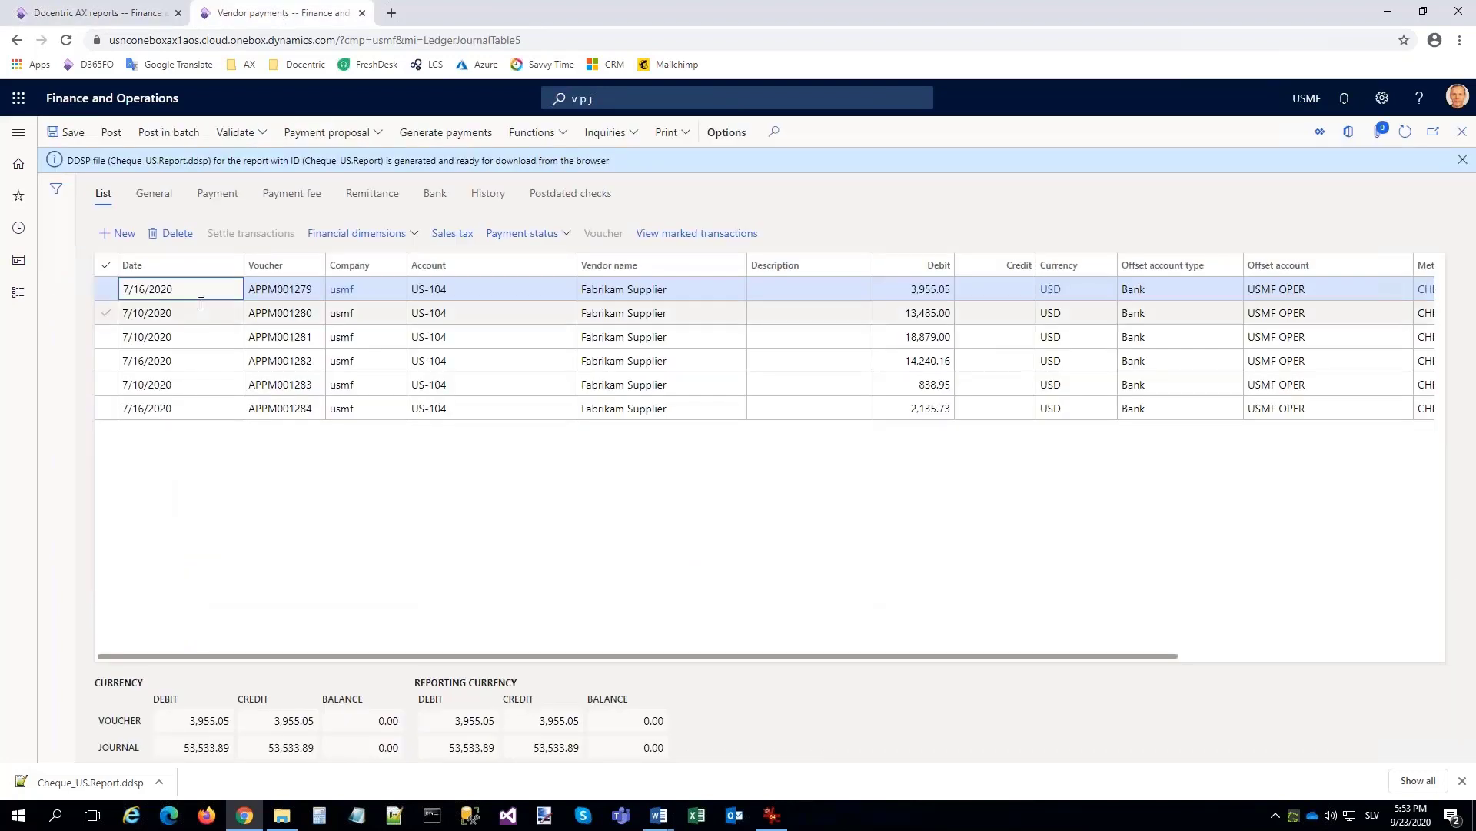
click(1463, 160)
click(106, 239)
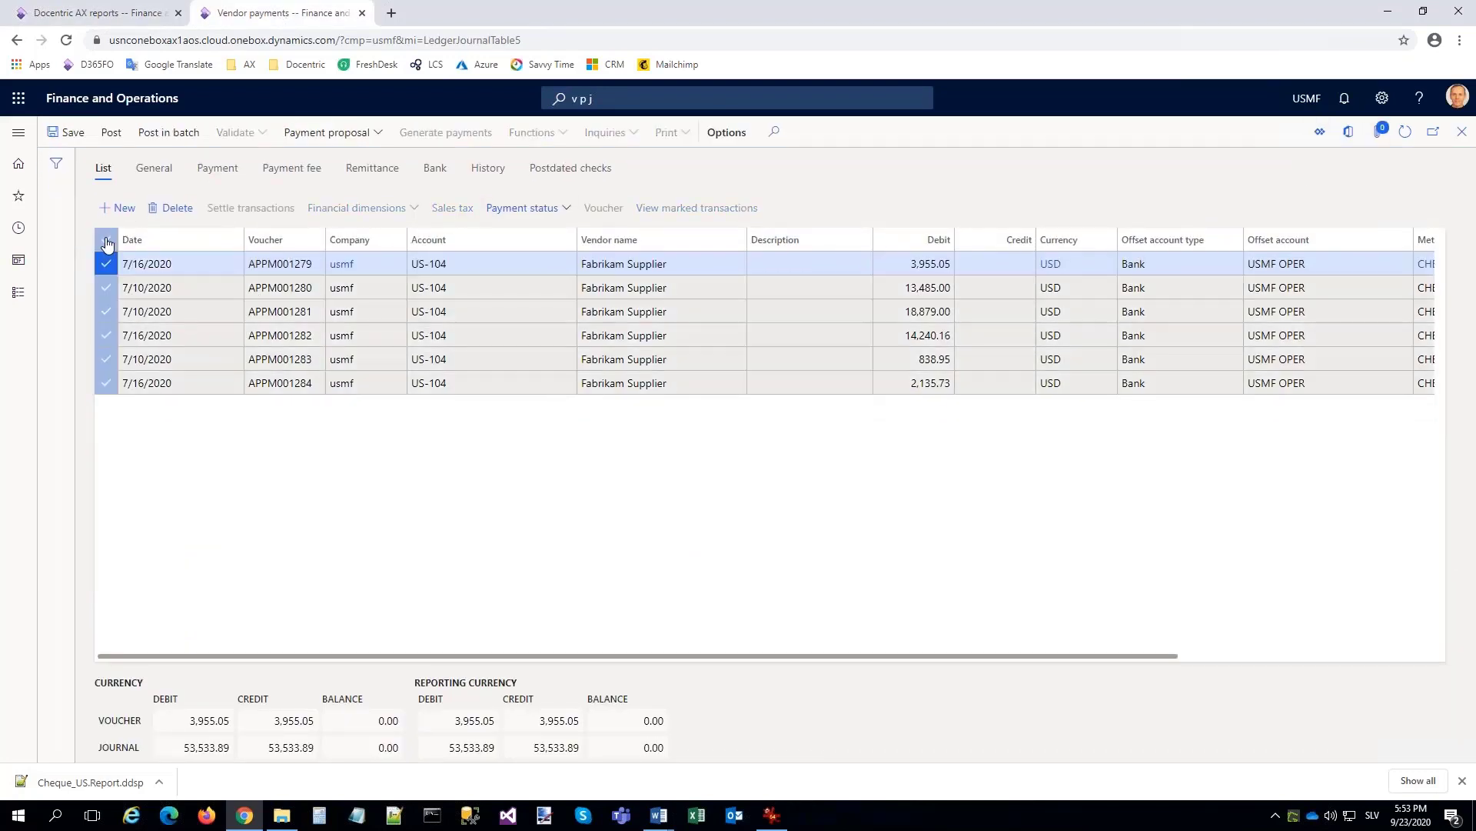
click(561, 209)
click(509, 324)
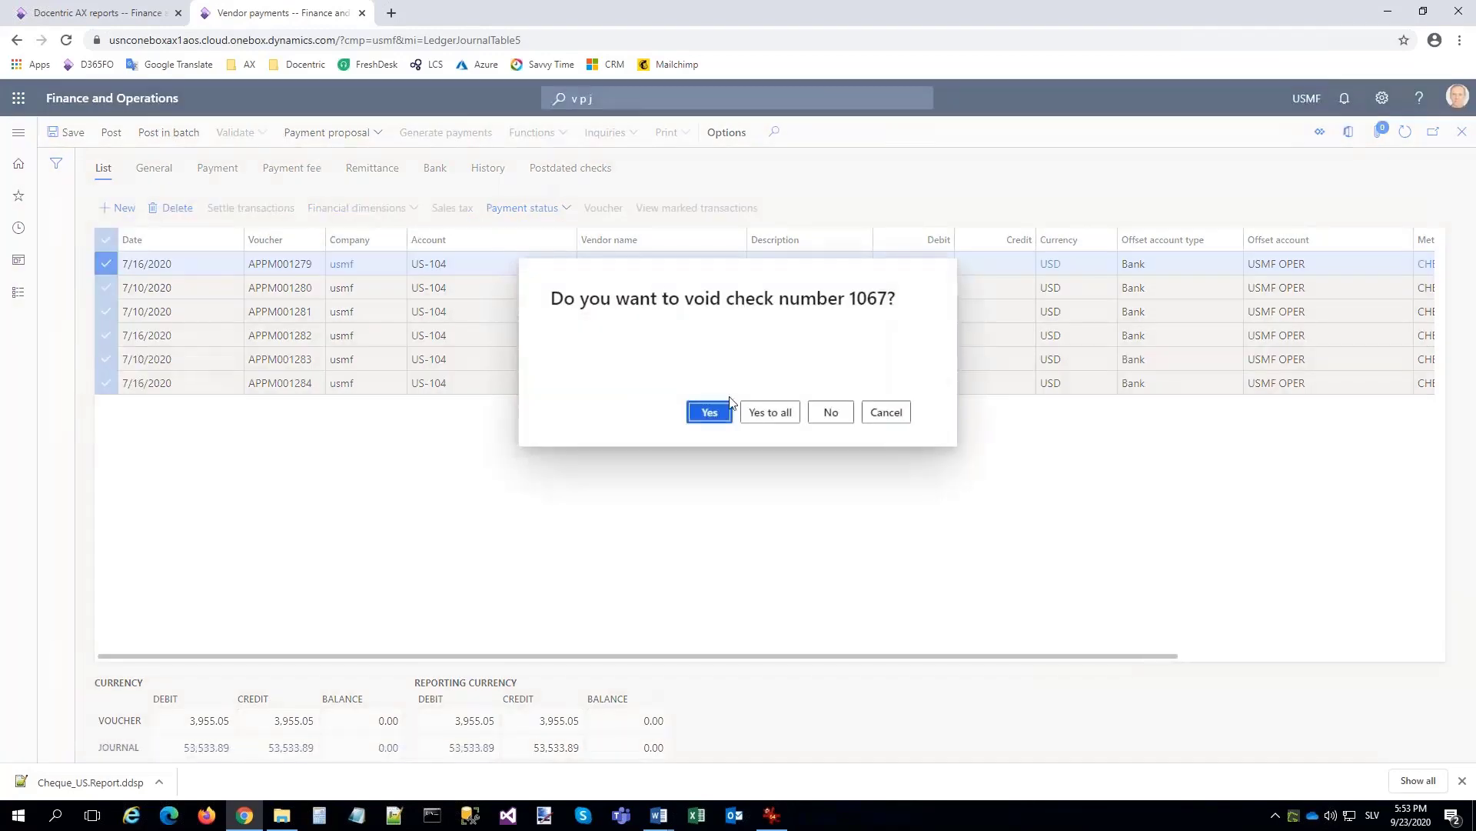
click(765, 413)
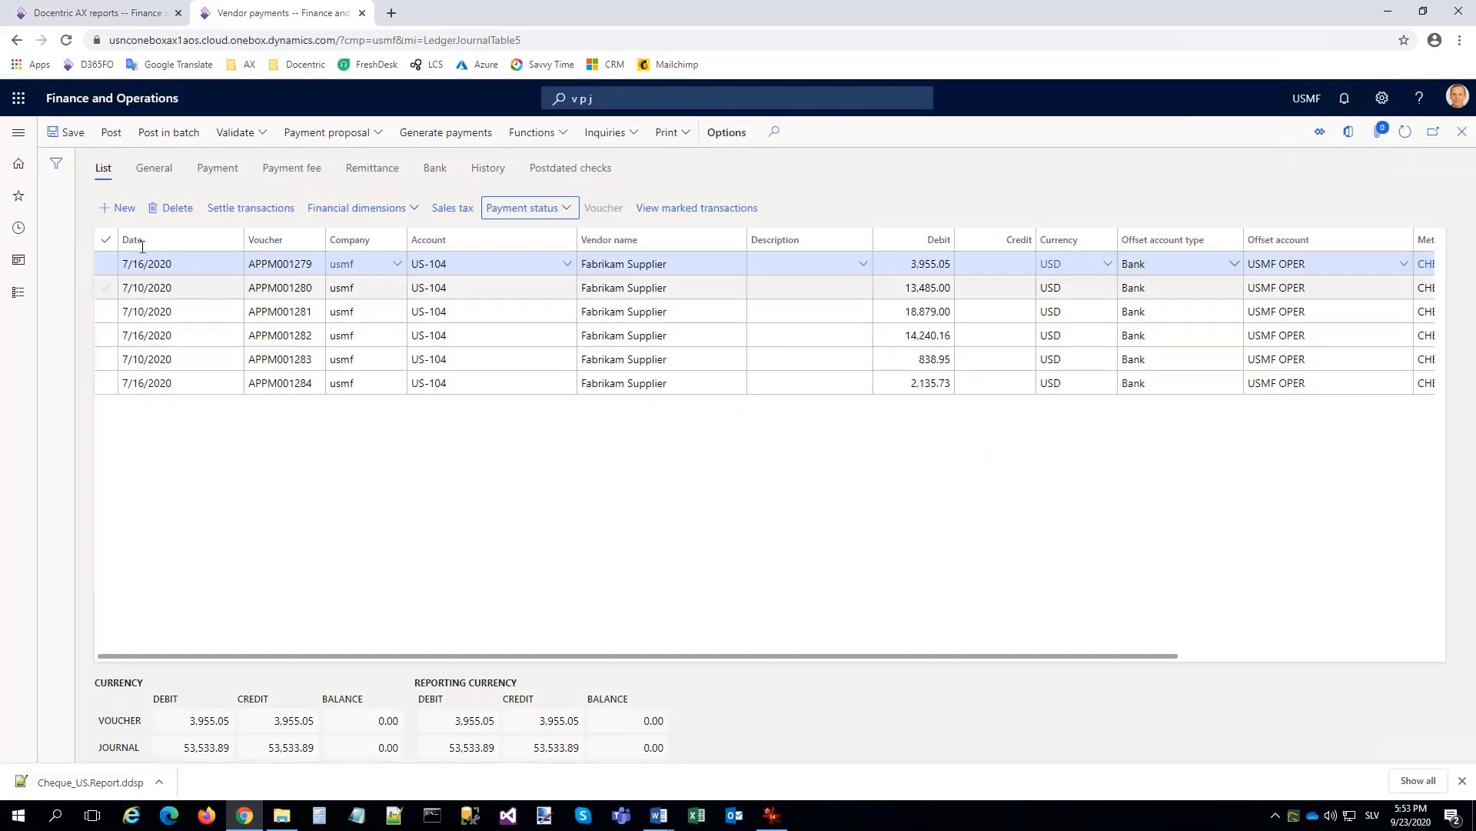
click(542, 210)
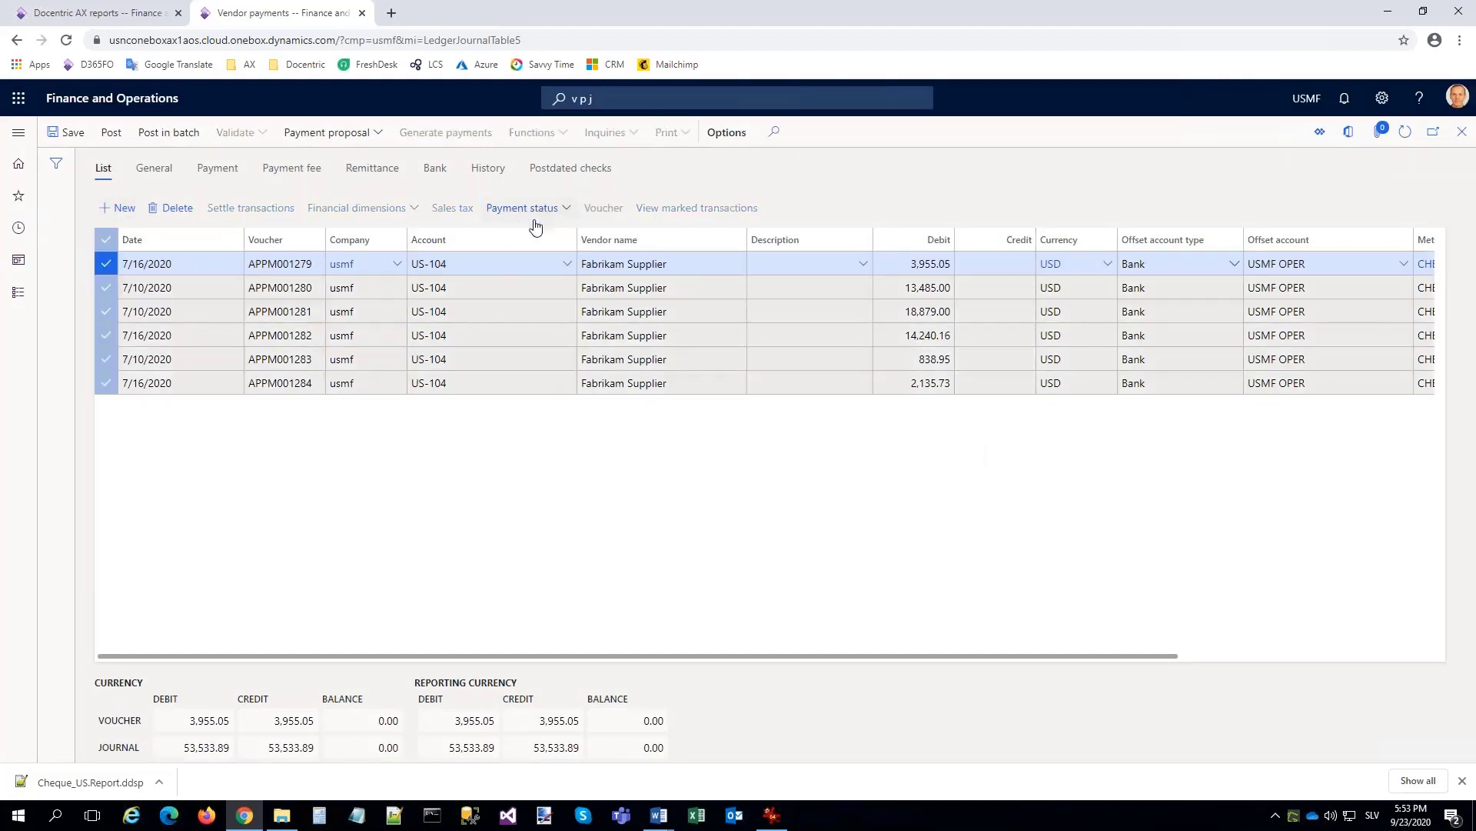
click(500, 235)
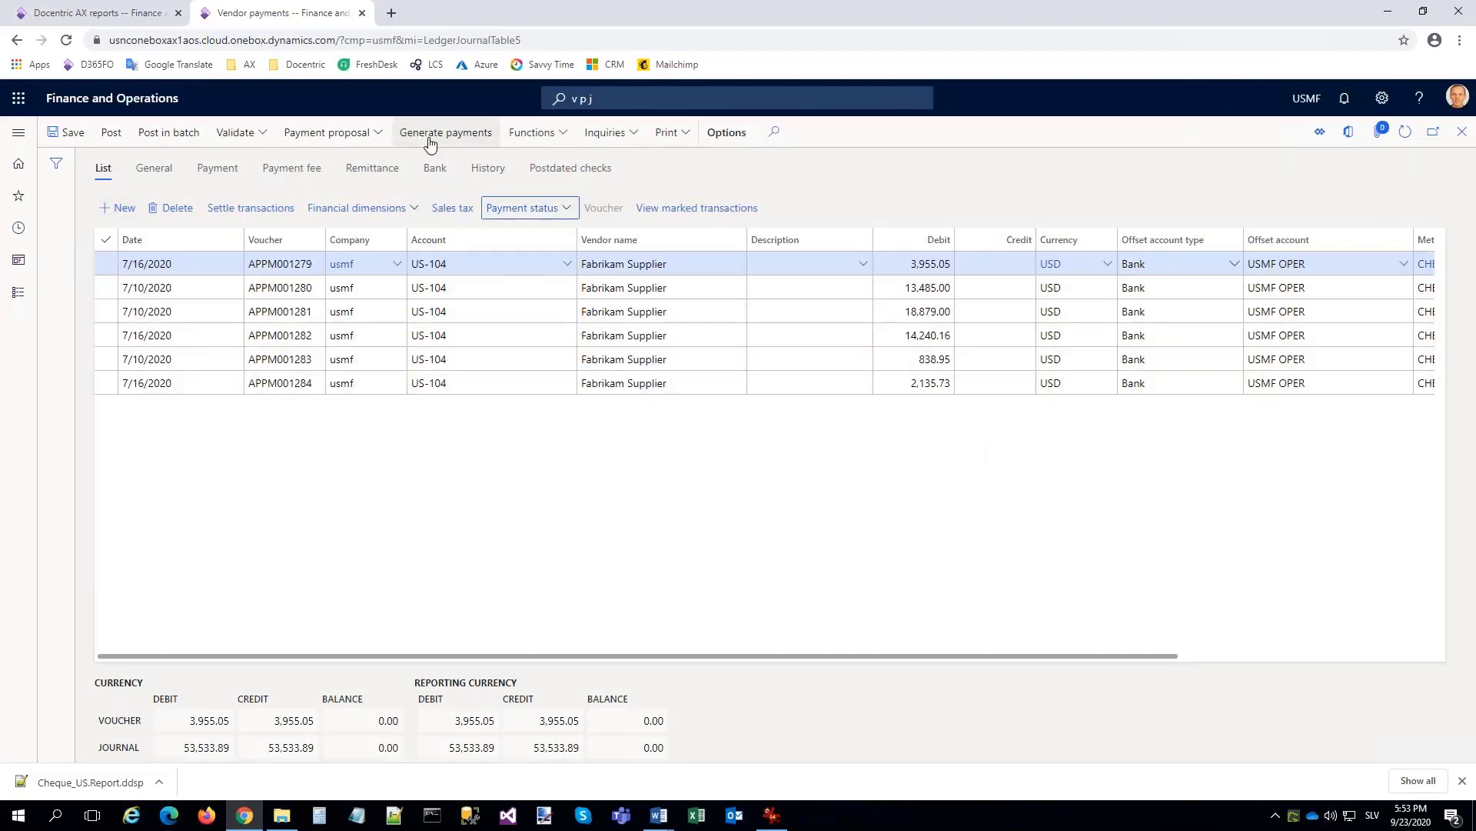
Generate the journal's payments with method of payment CHECK and bank account USMF OPER, keeping the proposed starting check number.
click(446, 132)
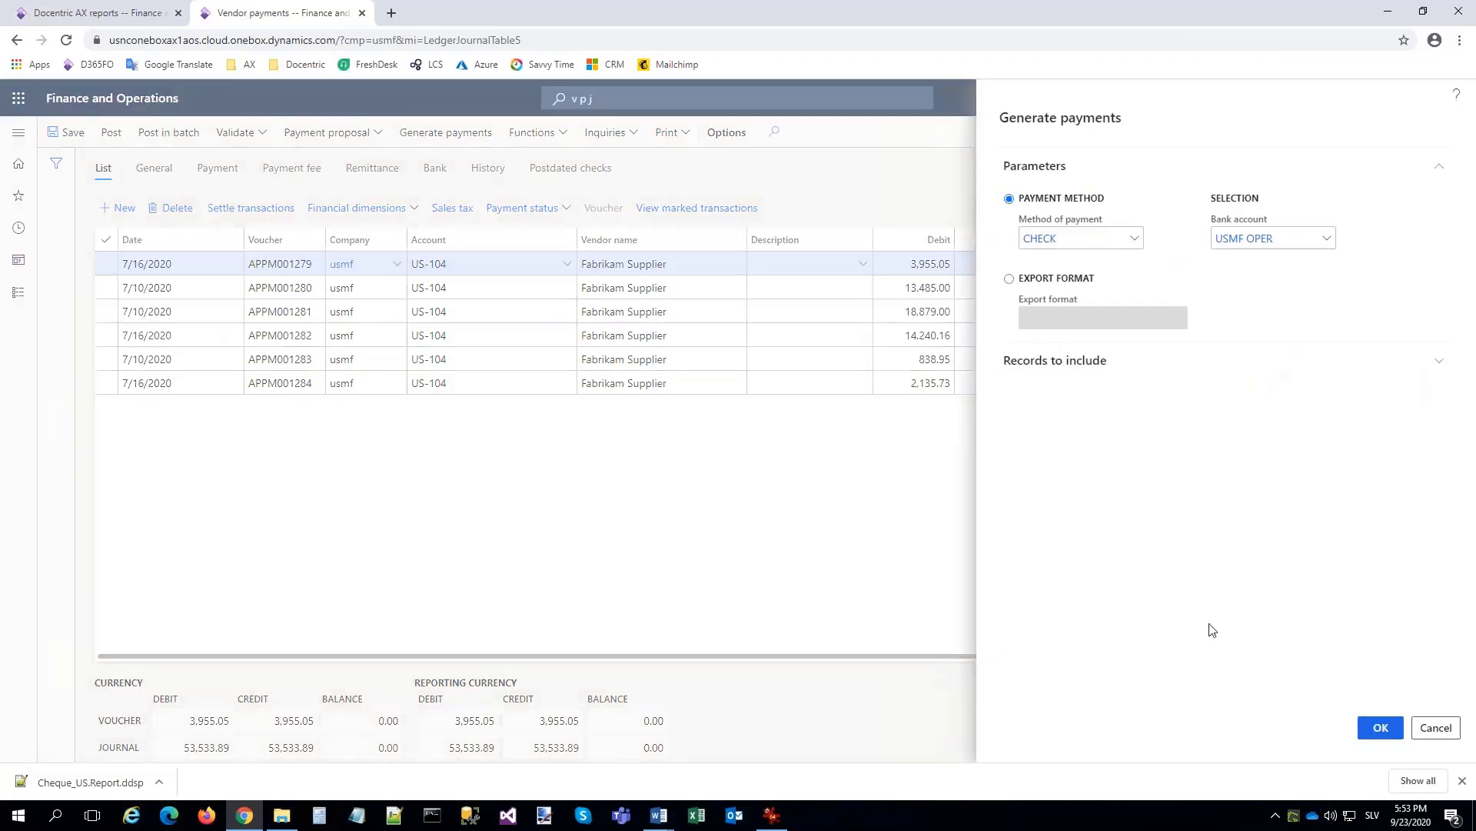
click(1380, 727)
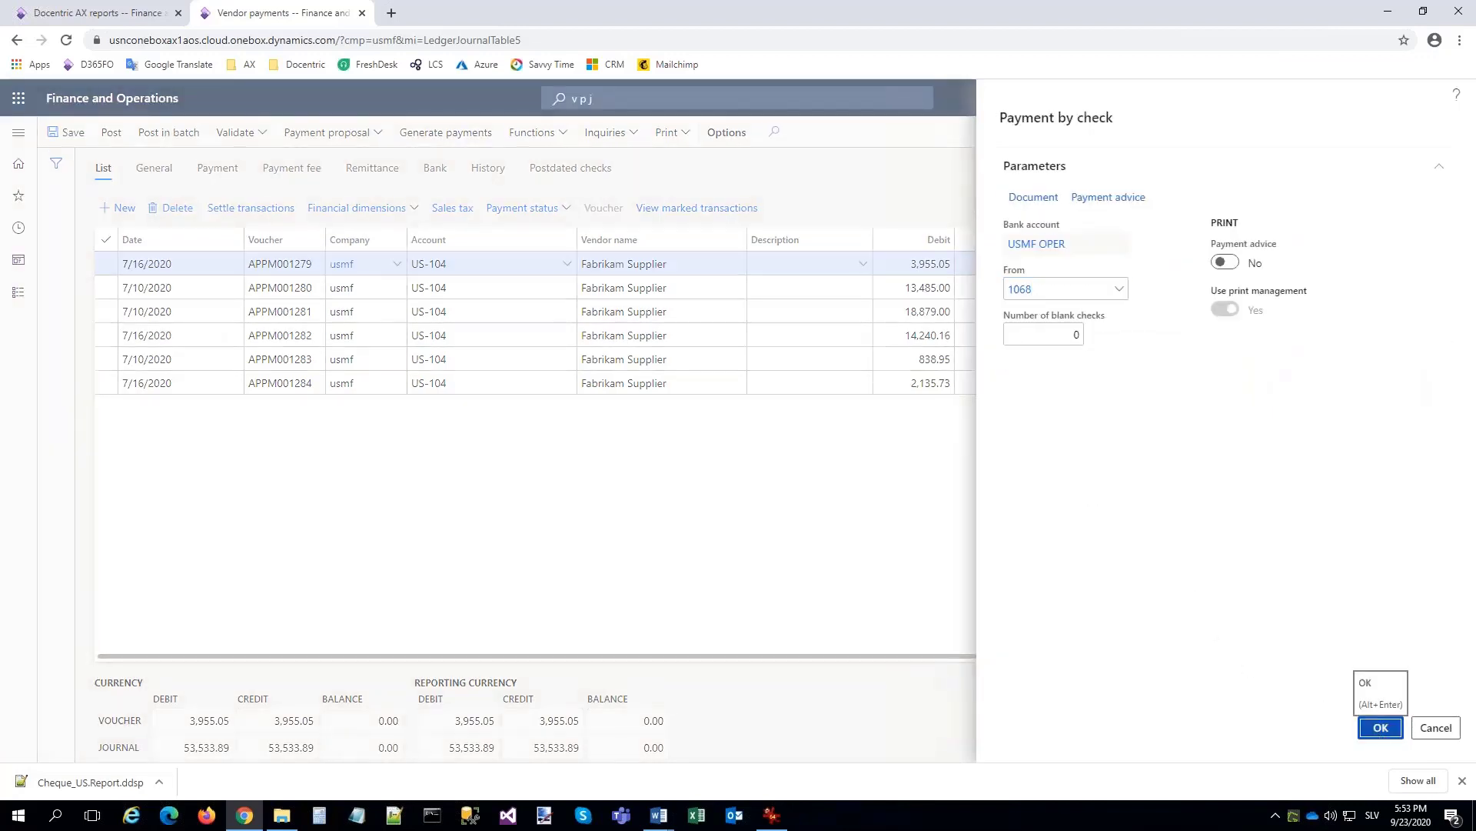
click(1380, 728)
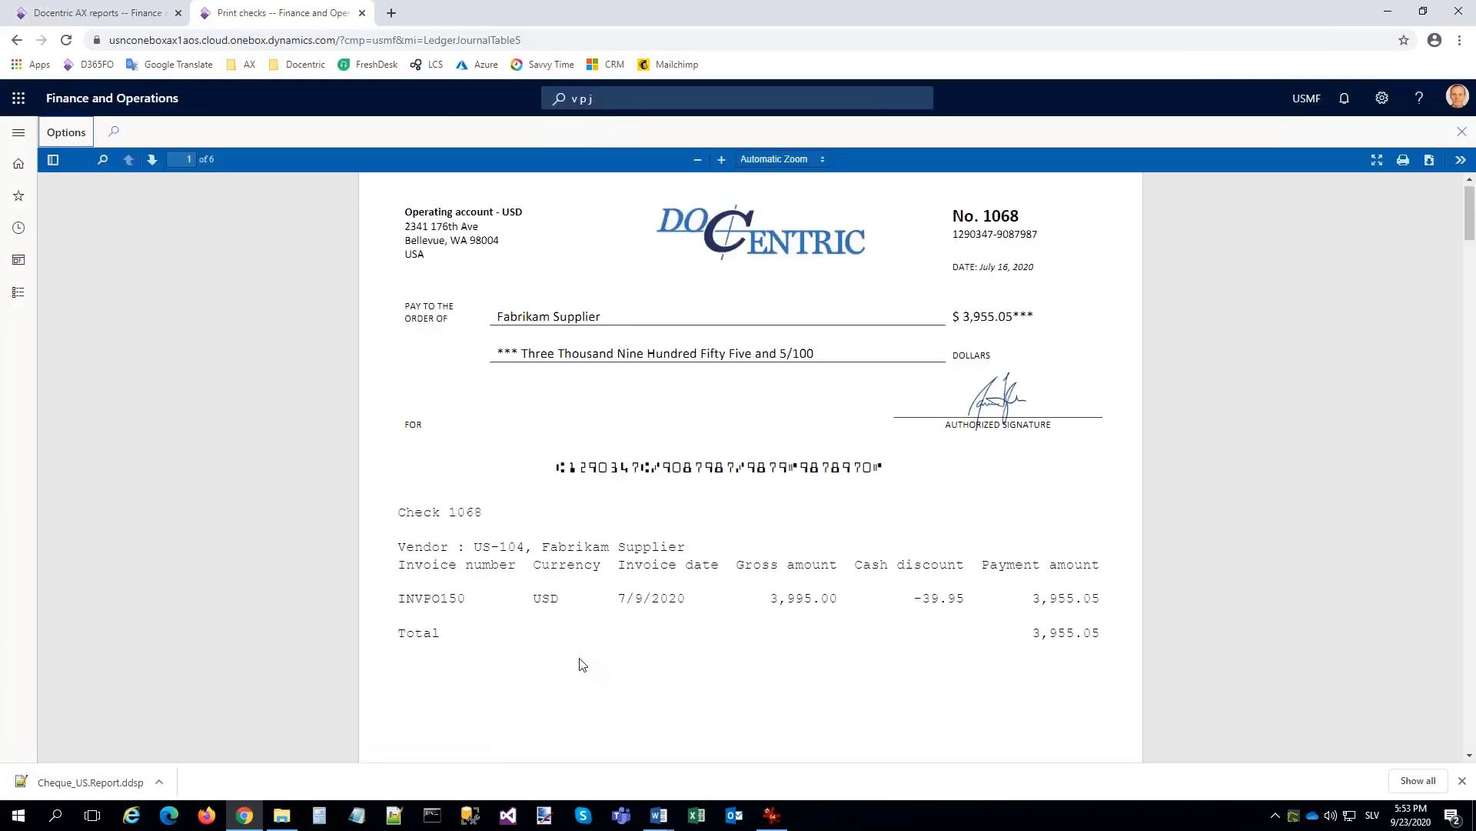
Review the layout of the generated checks and their payment slips across the pages, and close the print preview.
scroll(571, 584, down, 15)
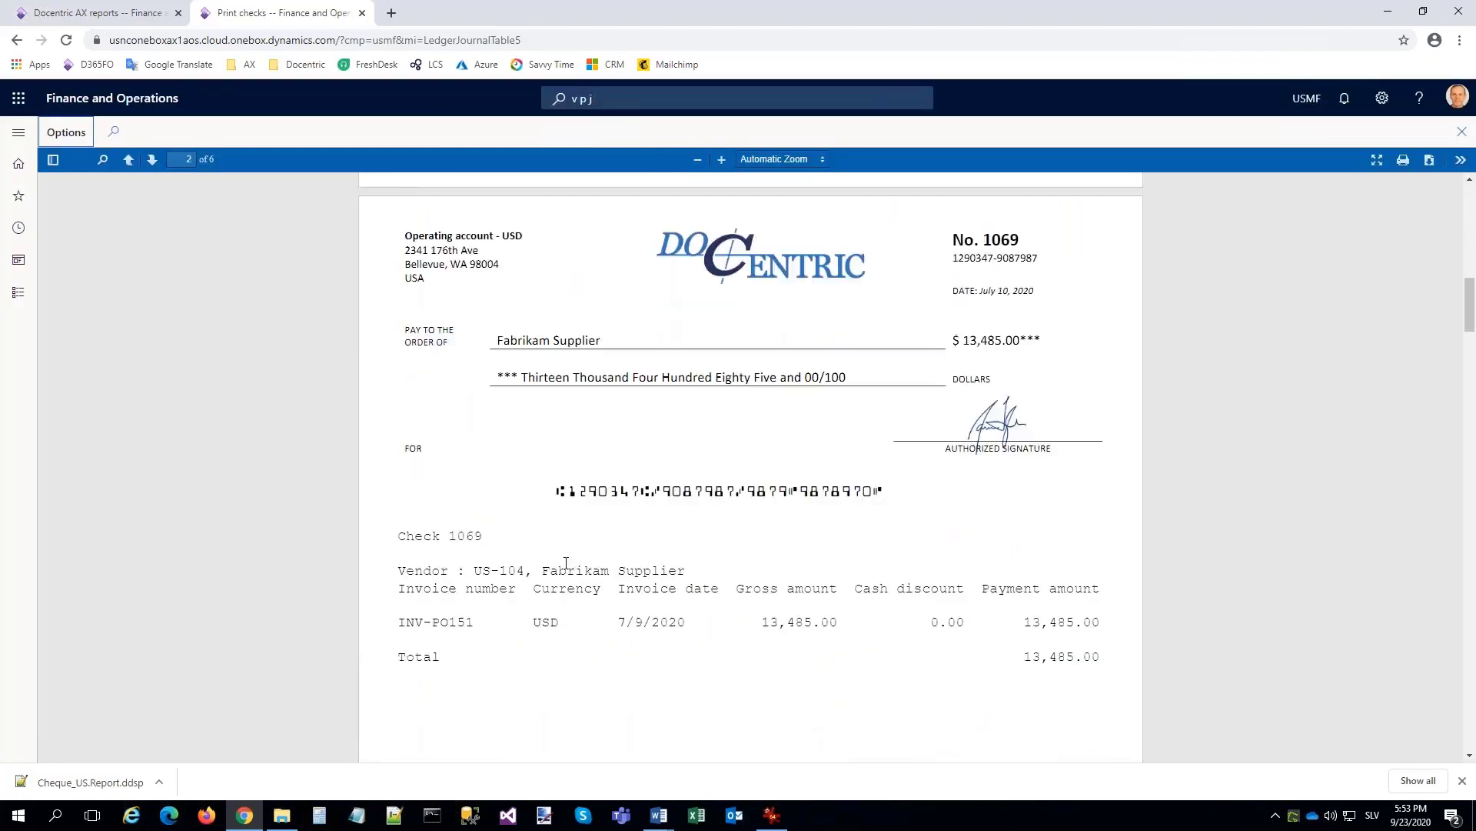
scroll(566, 564, down, 20)
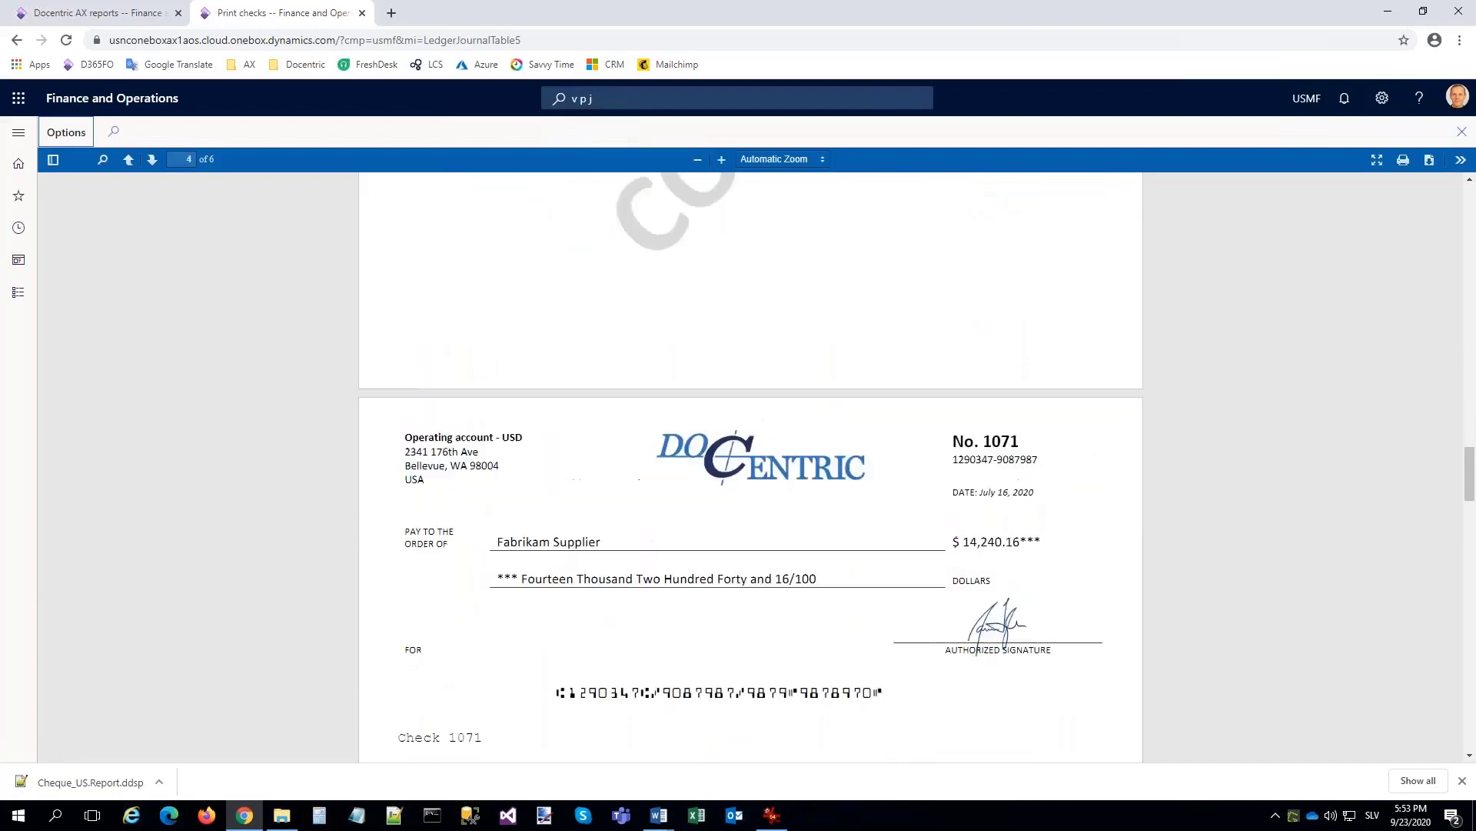
scroll(558, 549, down, 7)
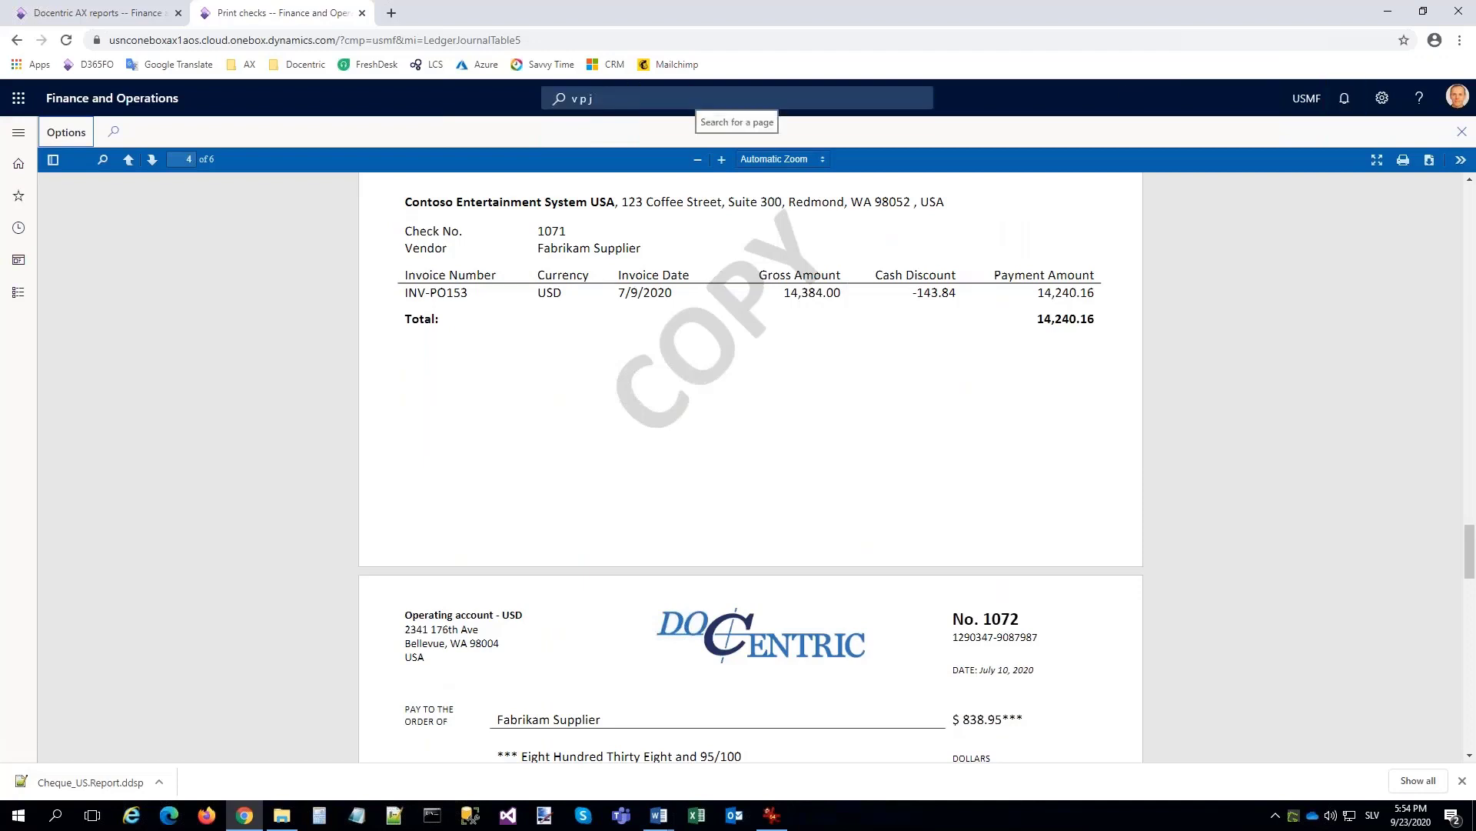
click(1462, 132)
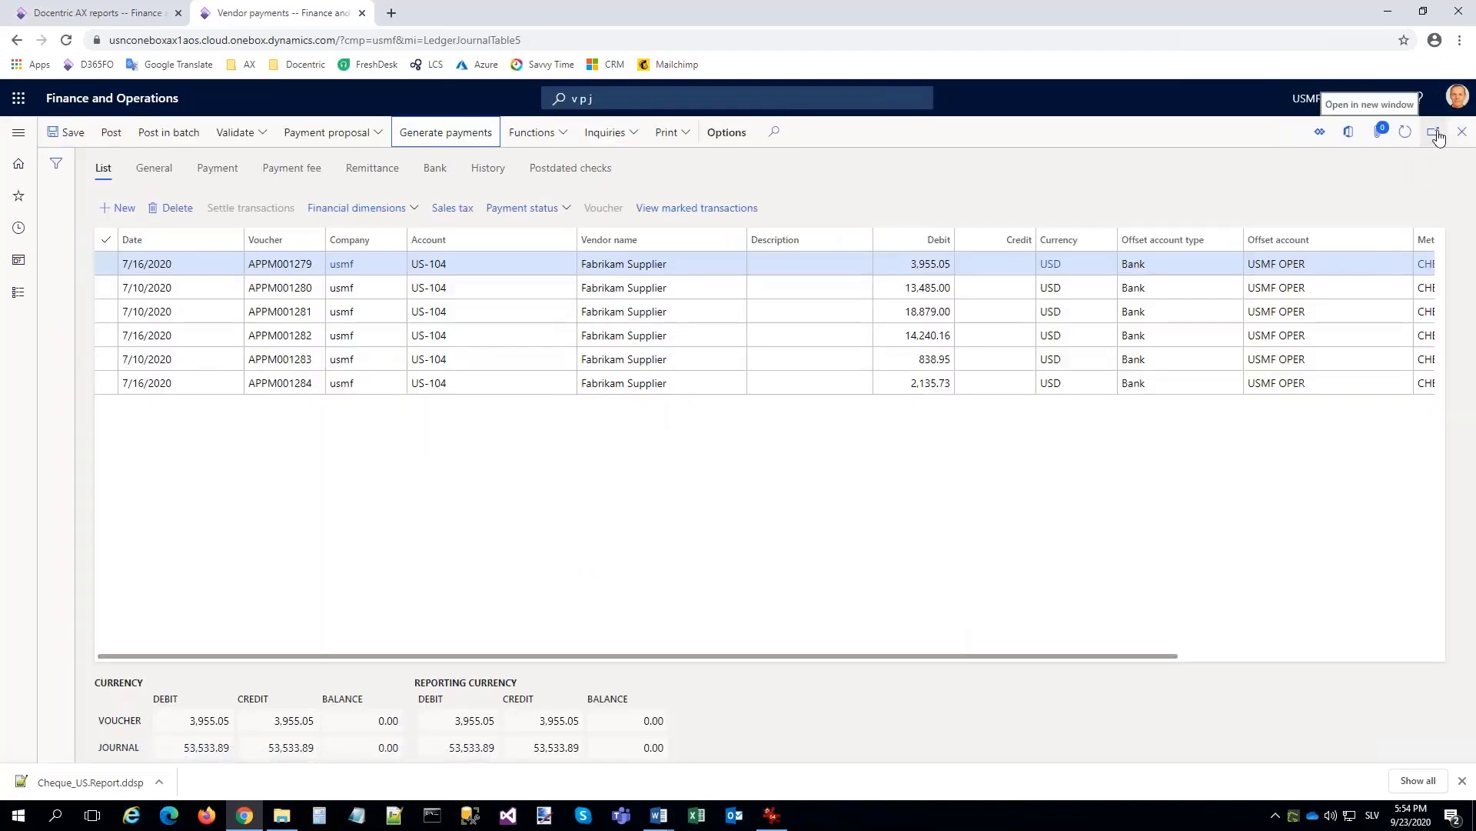